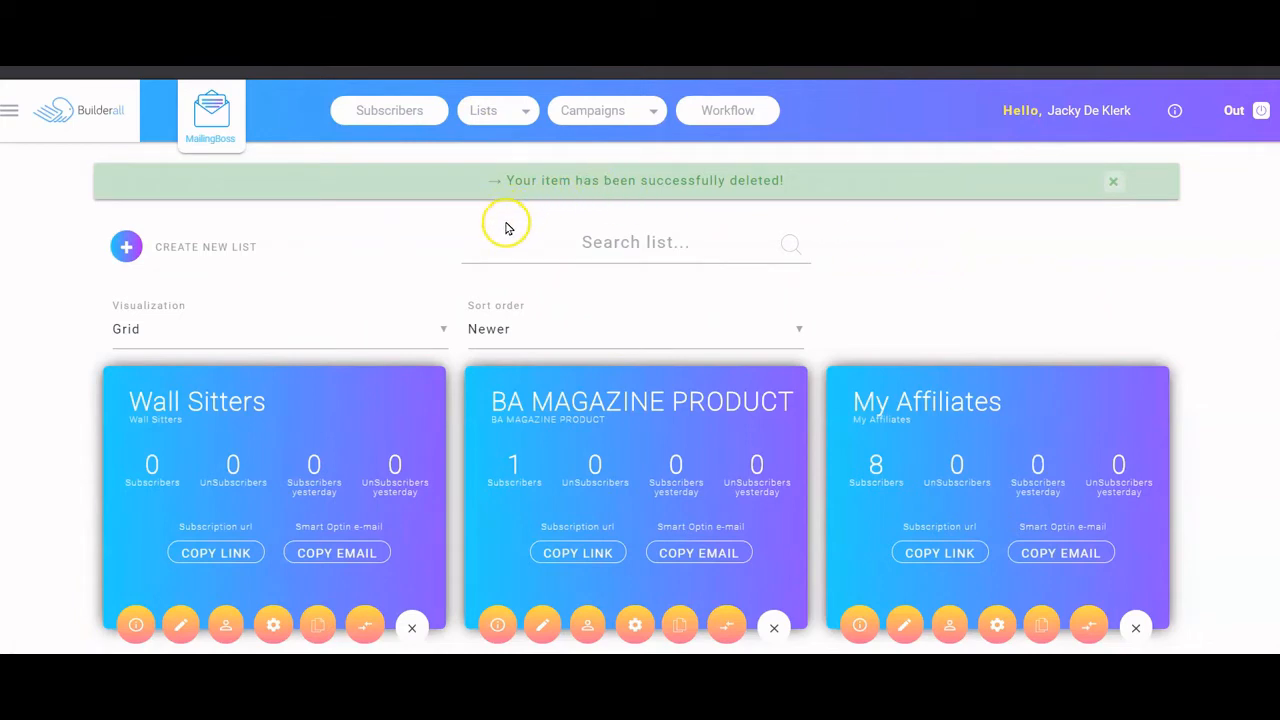
# - Create a MailingBoss list with name, display name and description all set to 'Hair Salon'
pyautogui.click(125, 250)
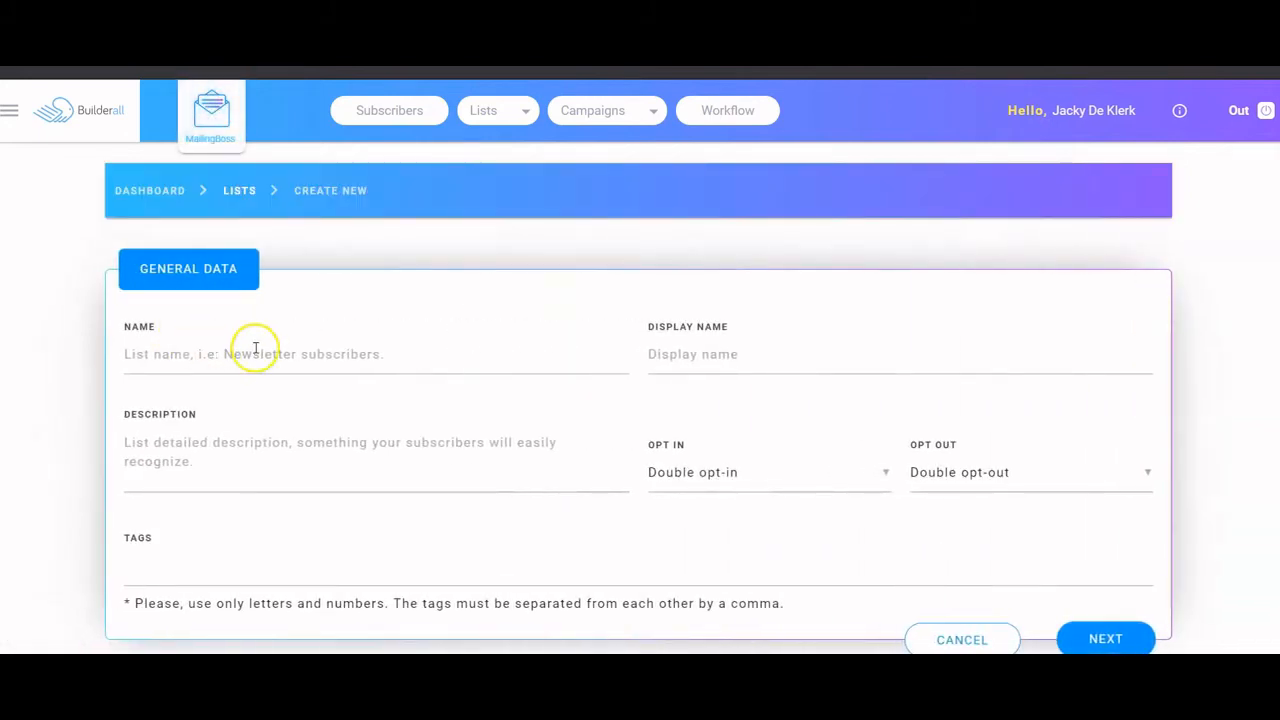
pyautogui.click(255, 350)
pyautogui.write('Ha')
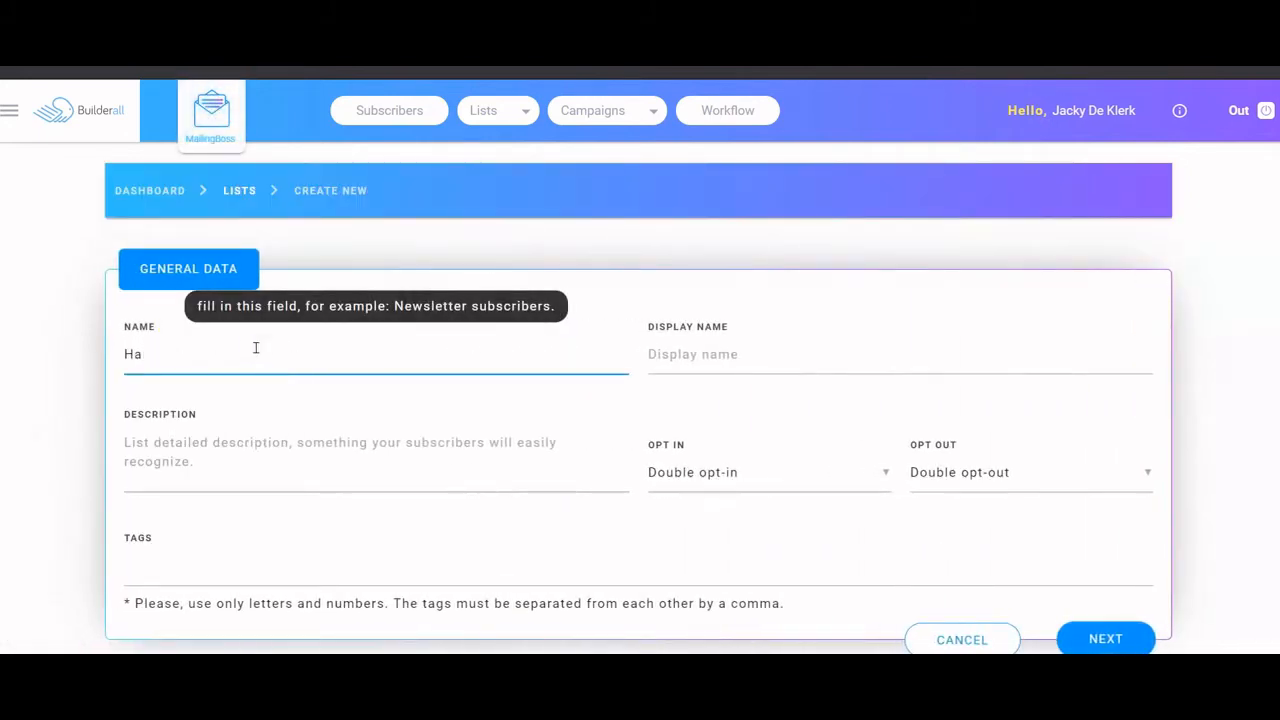
pyautogui.write('ir Salon')
pyautogui.press('Tab')
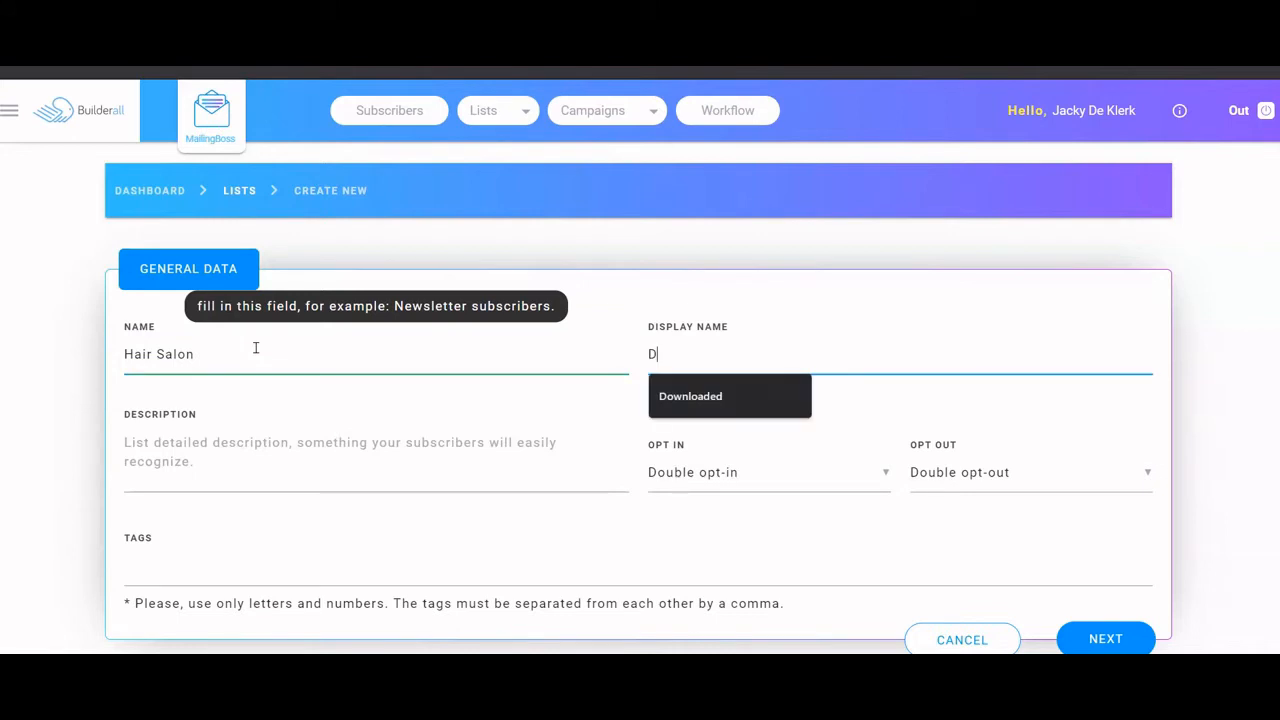
pyautogui.write('Hari')
pyautogui.write('ir Salon')
pyautogui.press('Tab')
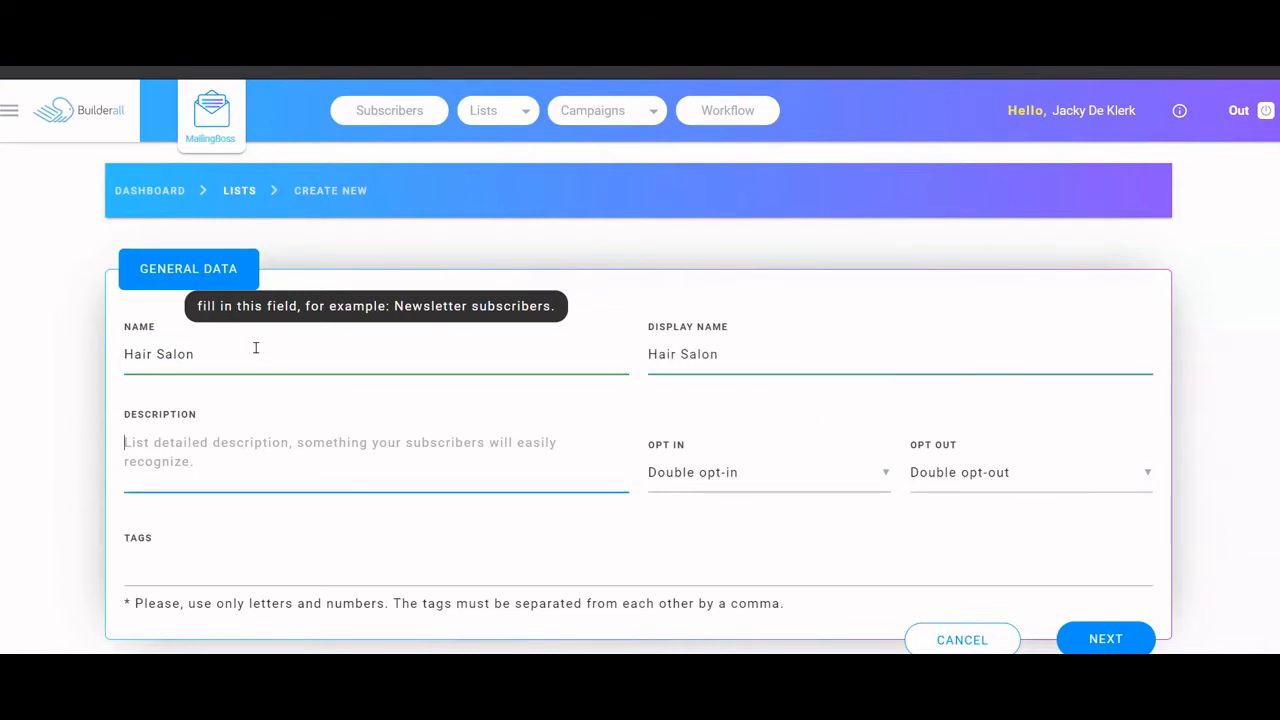
pyautogui.write('Hair Salon')
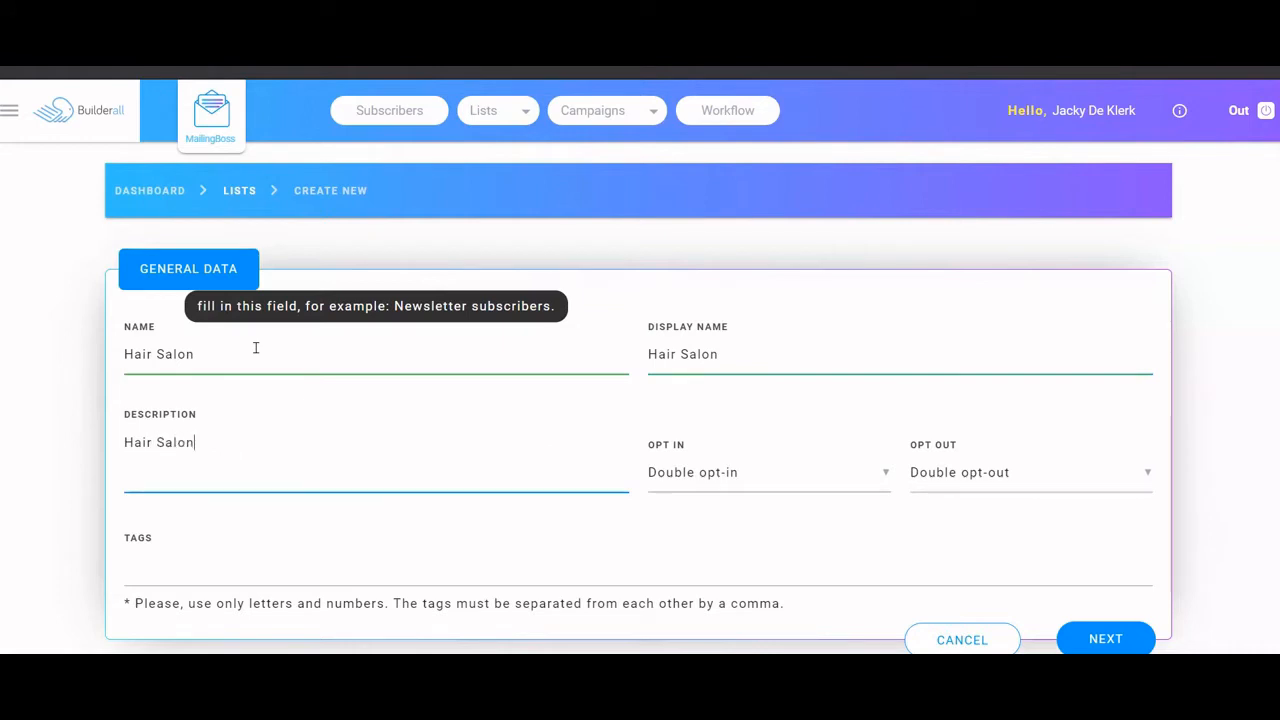
pyautogui.click(1108, 640)
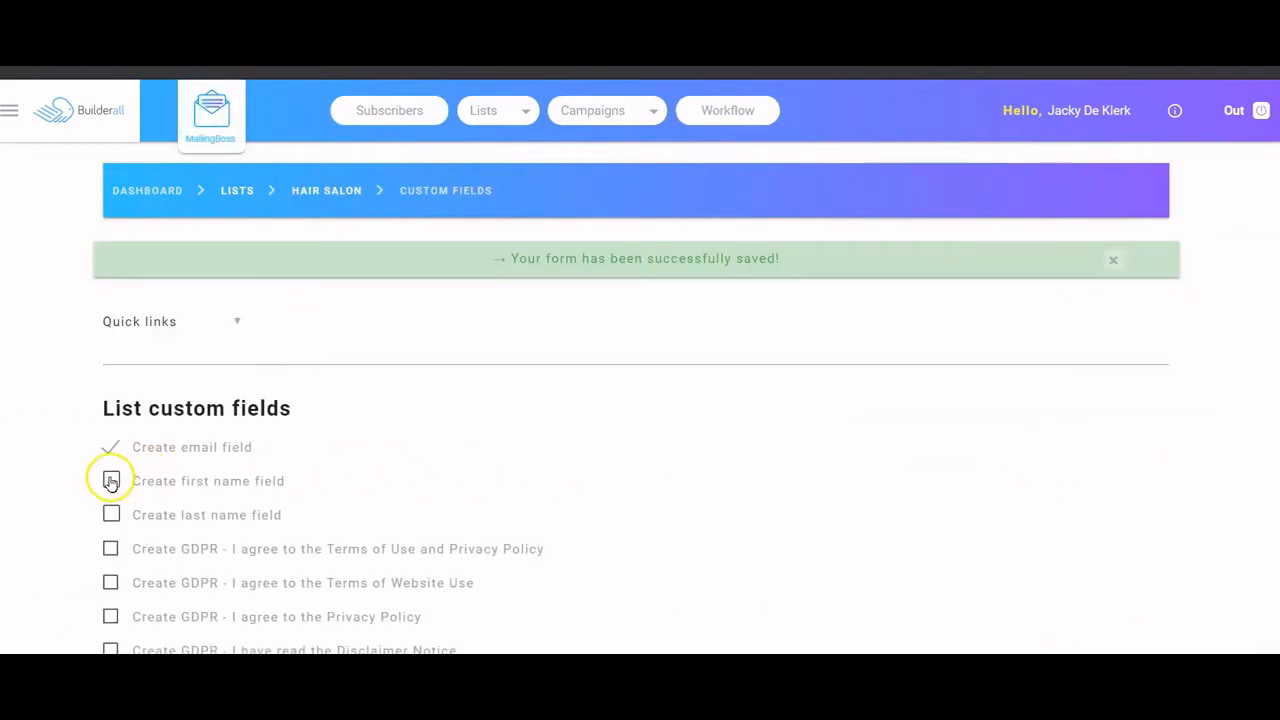
# - Enable the first-name and last-name fields for the Hair Salon list and save the changes
pyautogui.click(111, 481)
pyautogui.click(111, 515)
pyautogui.scroll(-3, 783, 457)
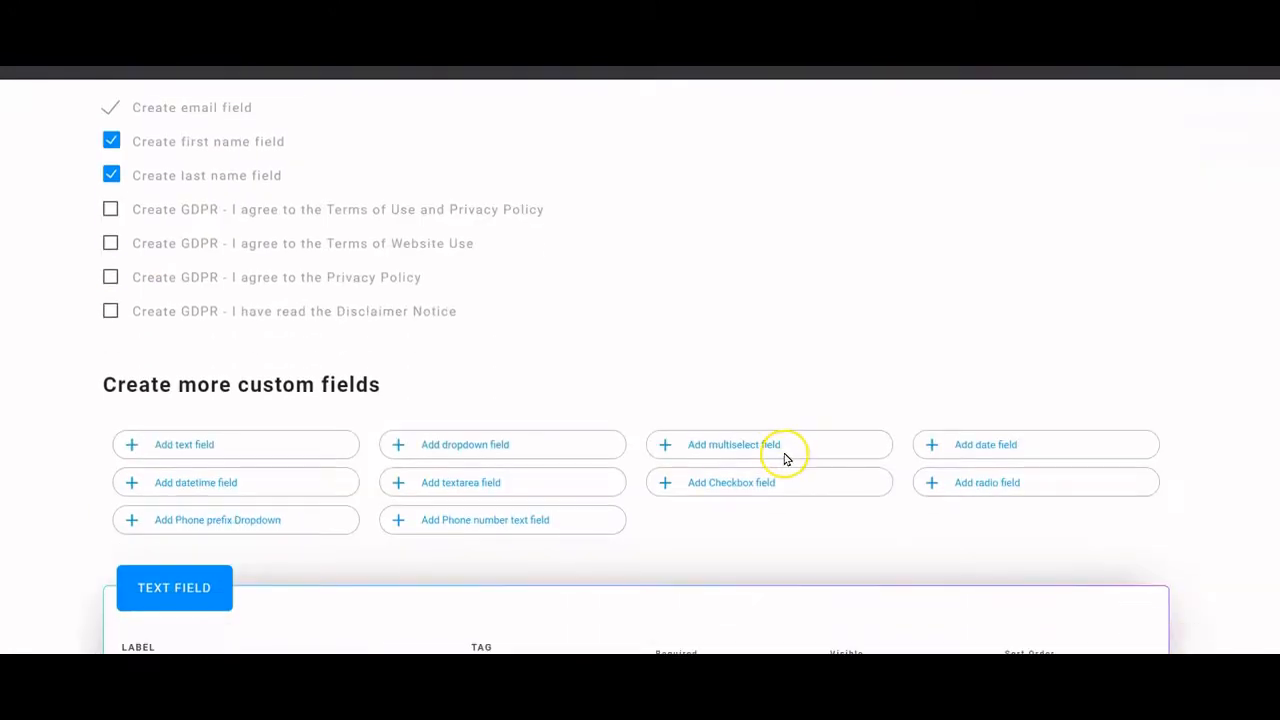
pyautogui.scroll(-3, 783, 457)
pyautogui.click(1062, 624)
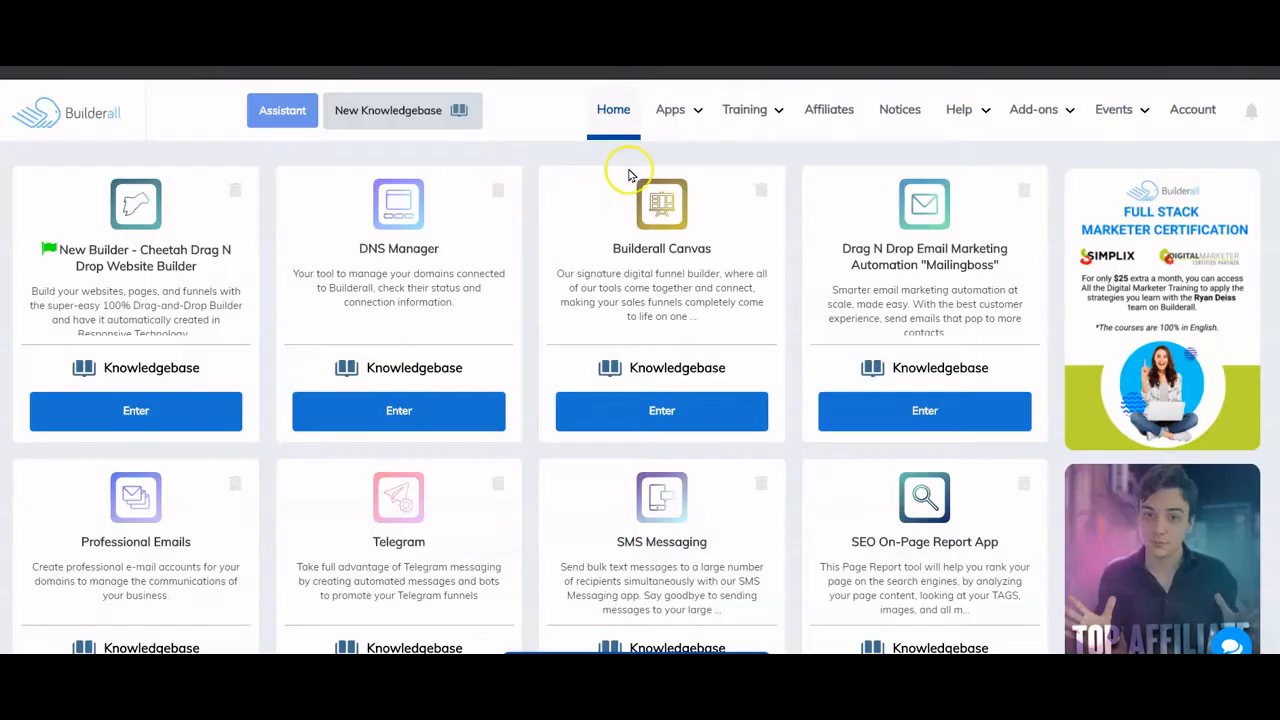
# - Launch Cheetah Funnel Builder and create the 'Hair Salon 2' funnel with the Business Funnel theme
pyautogui.click(675, 112)
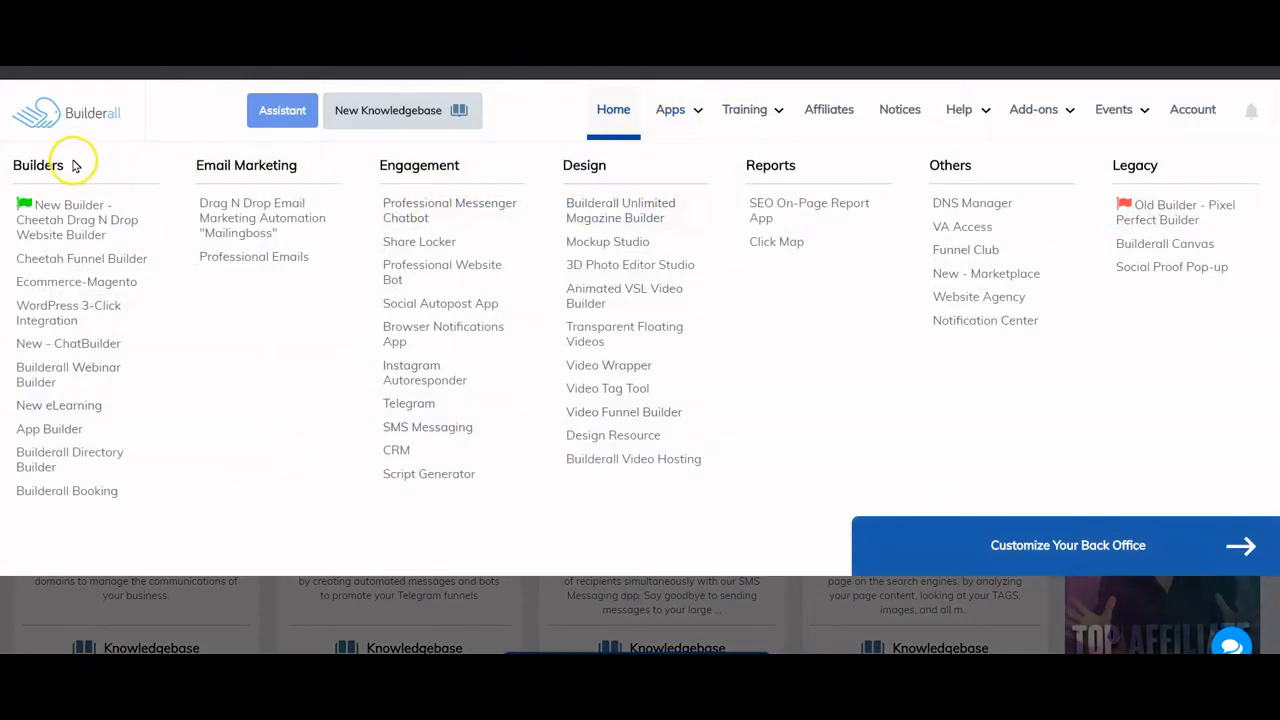
pyautogui.click(95, 264)
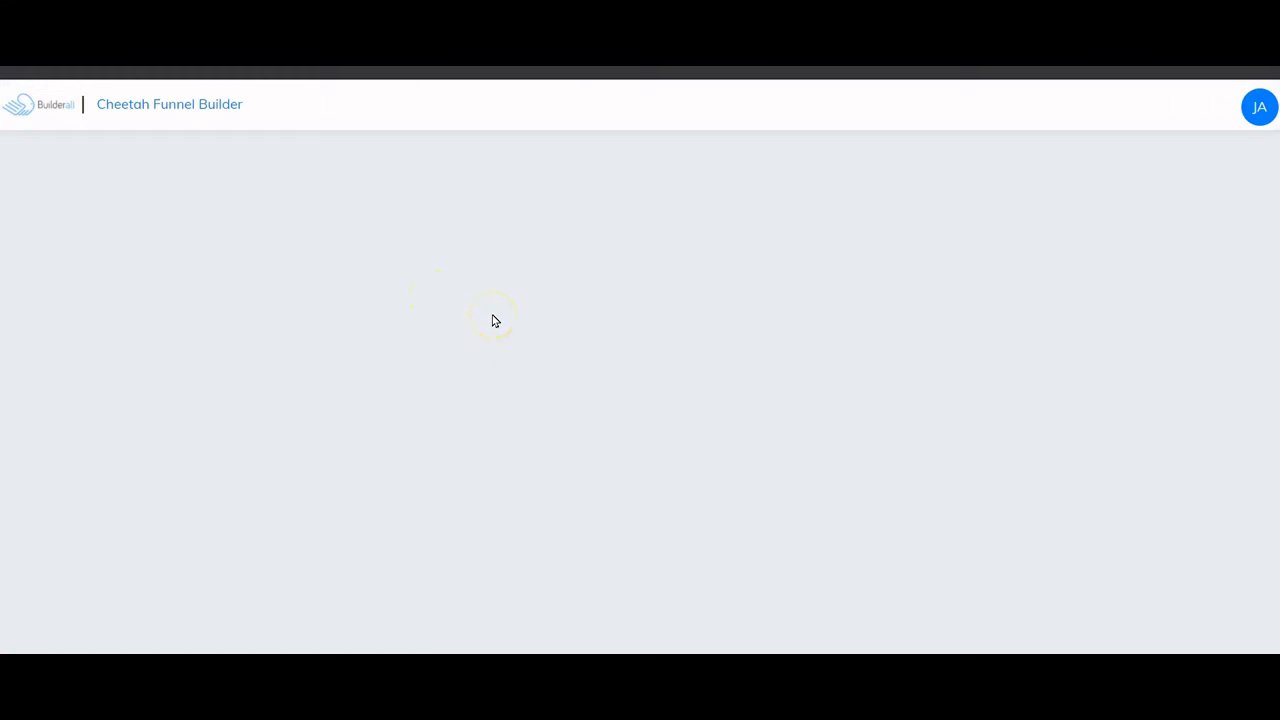
pyautogui.click(338, 370)
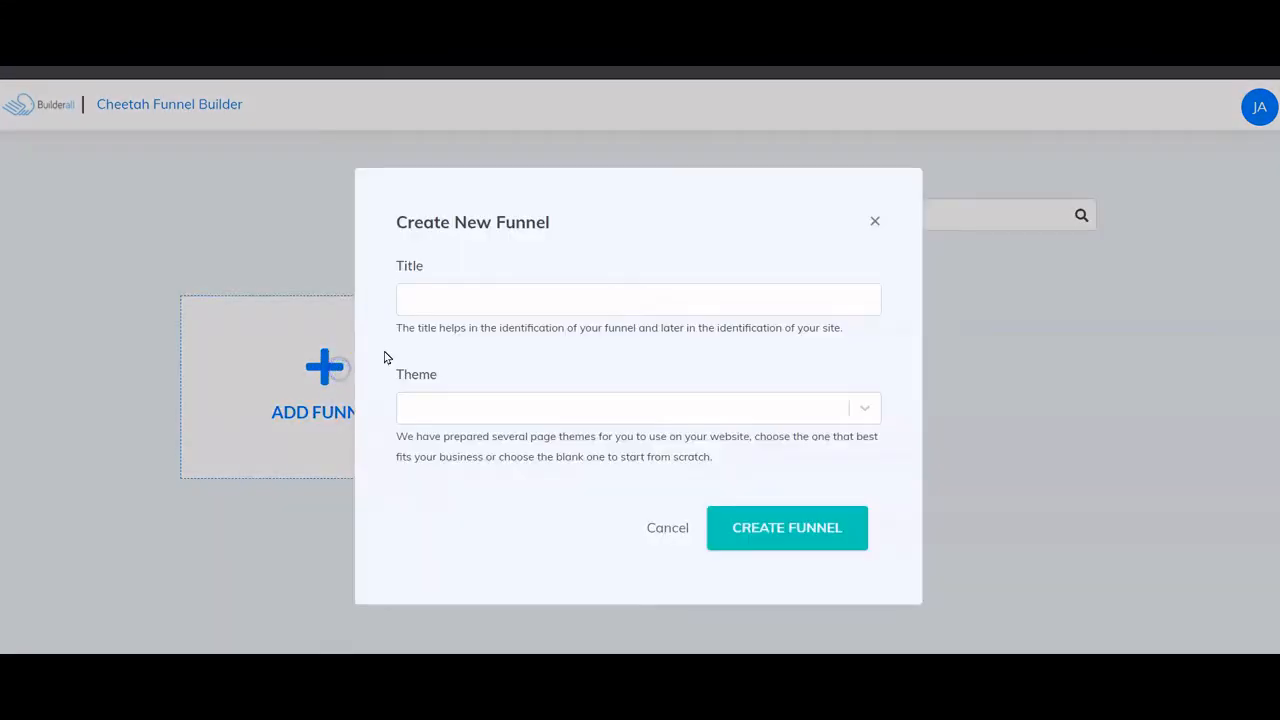
pyautogui.click(486, 296)
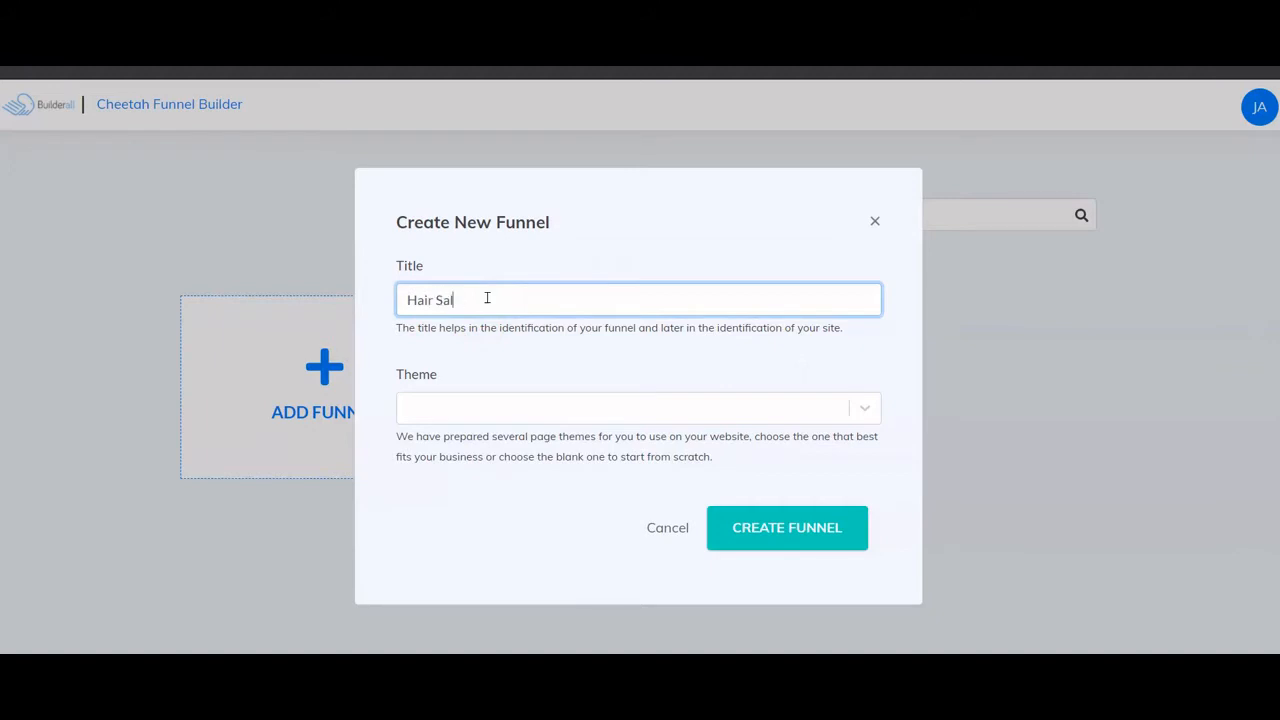
pyautogui.click(470, 403)
pyautogui.press('Down')
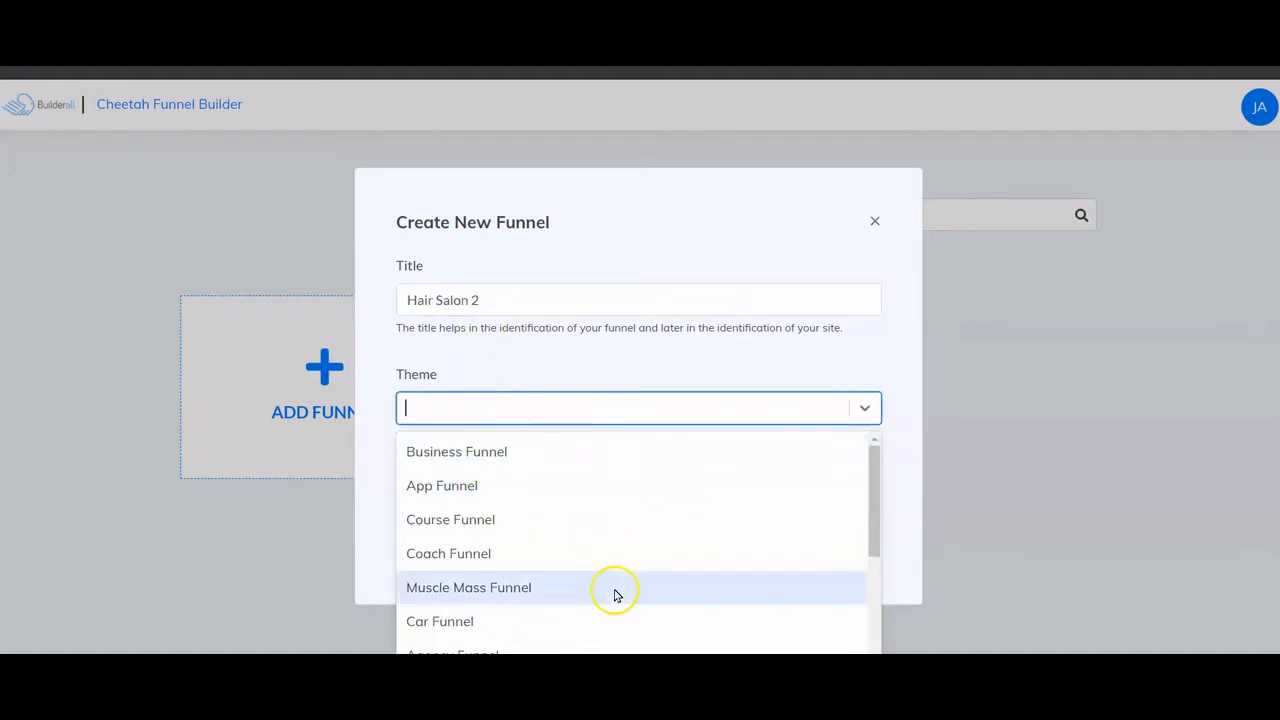
pyautogui.click(514, 451)
pyautogui.click(810, 521)
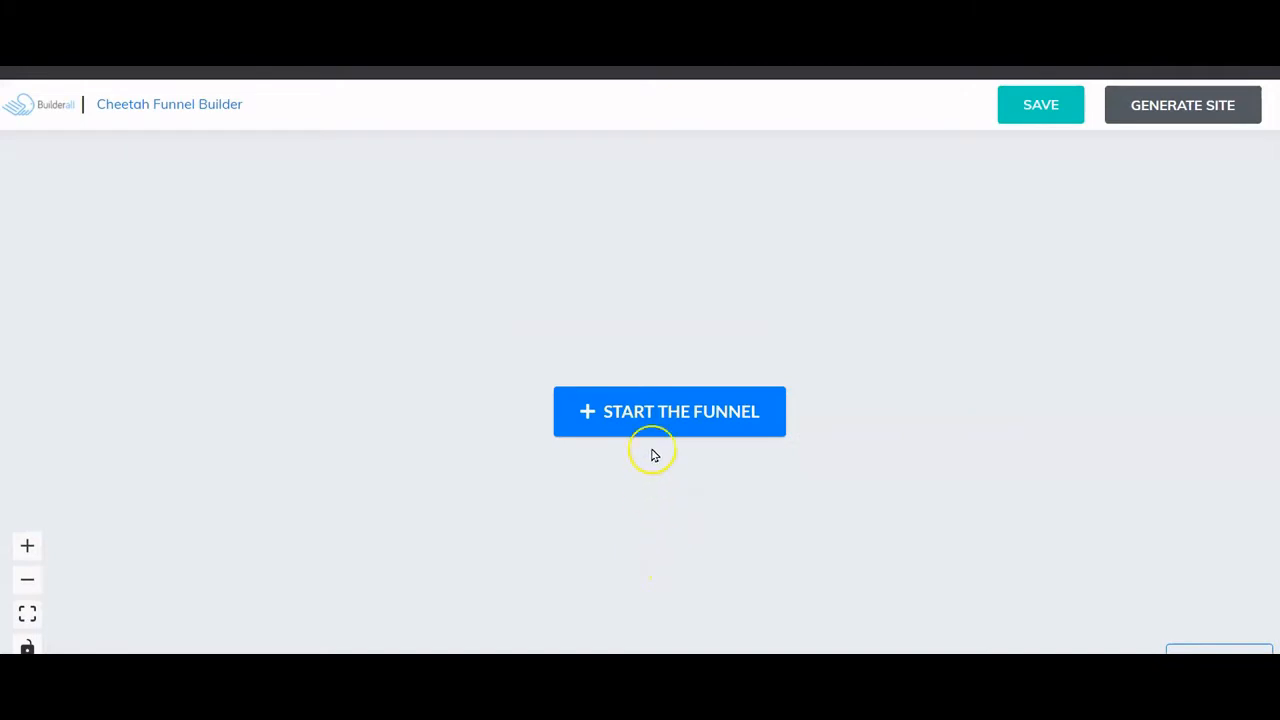
# - Start the funnel with a Squeeze Page as its first element
pyautogui.click(580, 410)
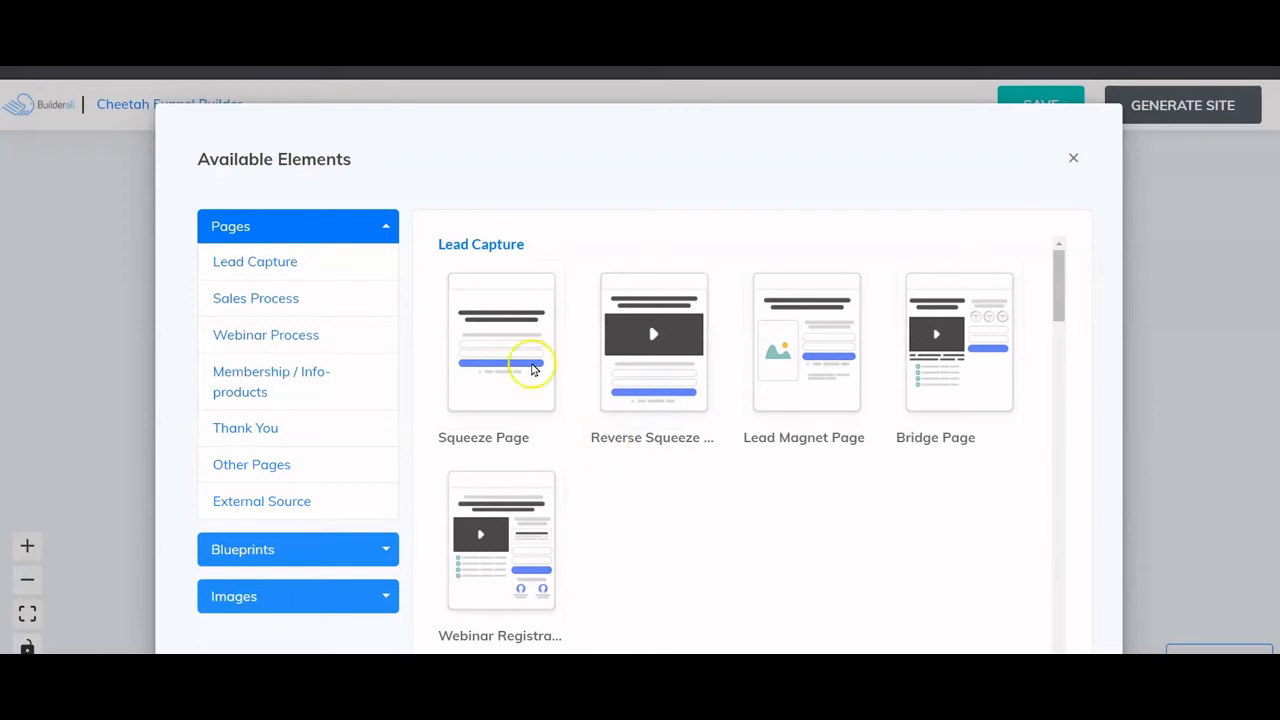
pyautogui.moveTo(503, 334)
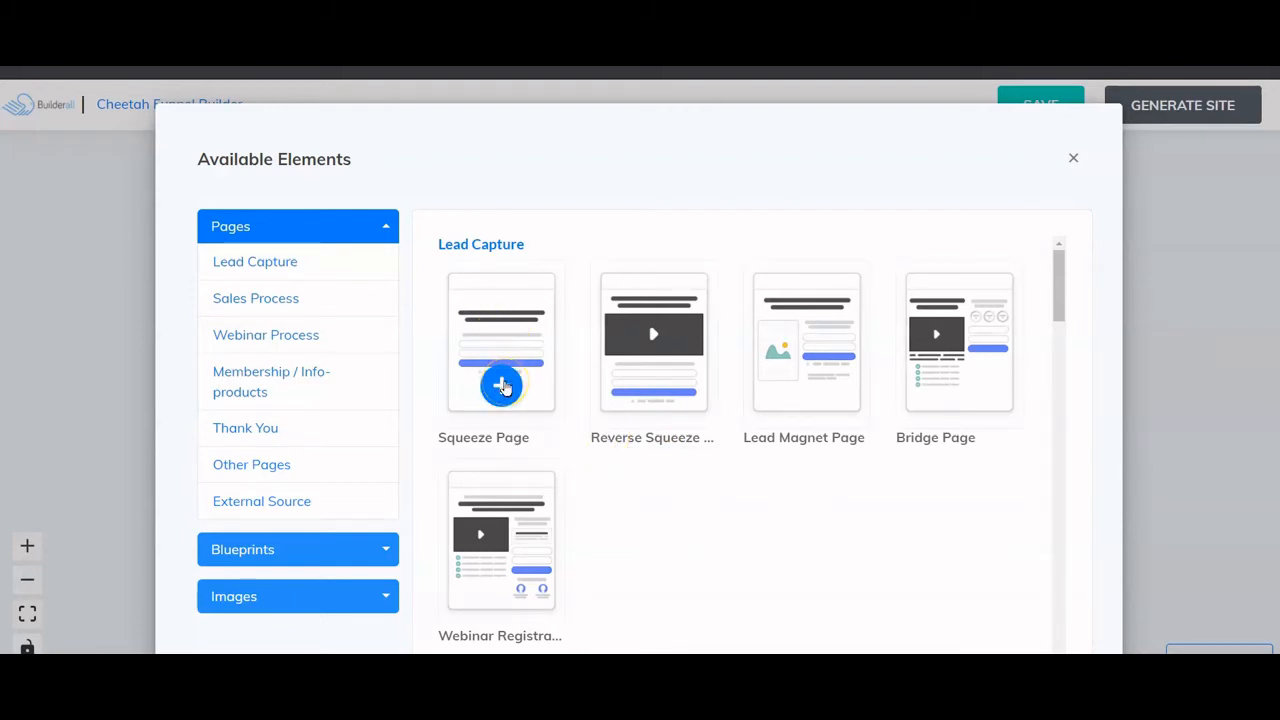
pyautogui.click(503, 386)
# - Arrange the Squeeze Page with its form node just below it and open the page's settings
pyautogui.moveTo(735, 508); pyautogui.dragTo(290, 280)
pyautogui.scroll(-2, 663, 491)
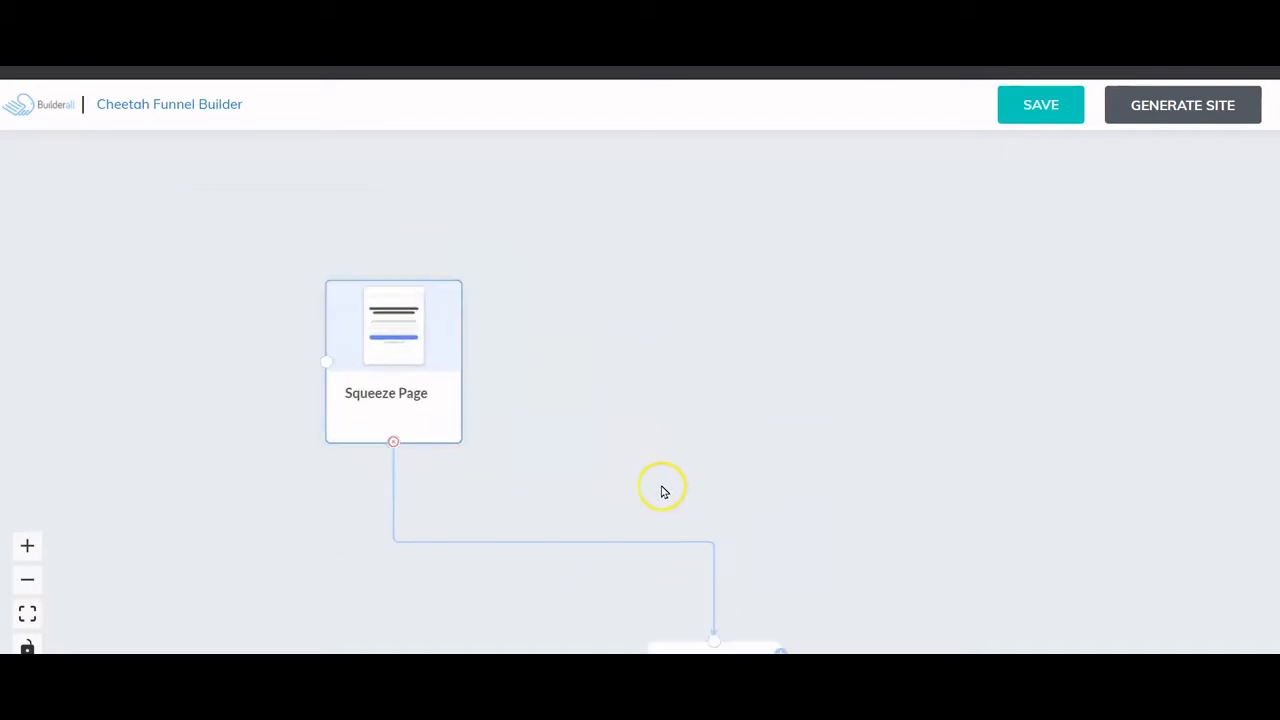
pyautogui.moveTo(349, 377); pyautogui.dragTo(271, 320)
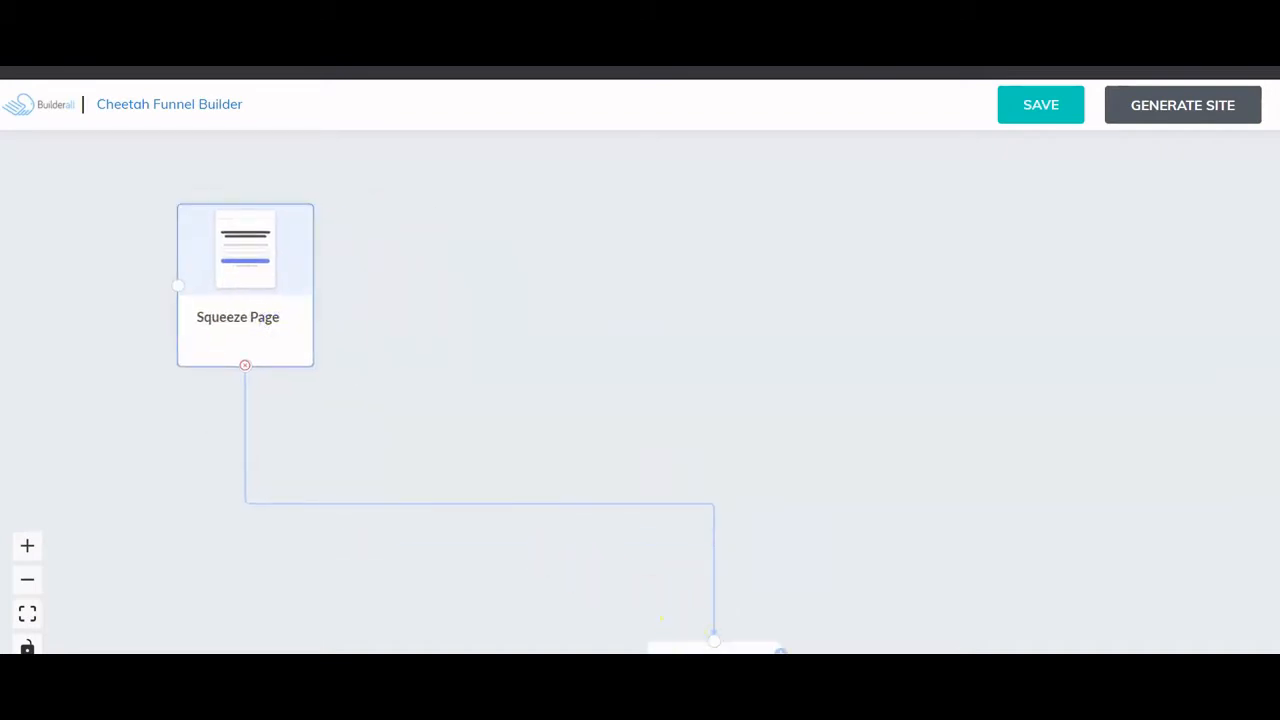
pyautogui.moveTo(689, 647); pyautogui.dragTo(230, 438)
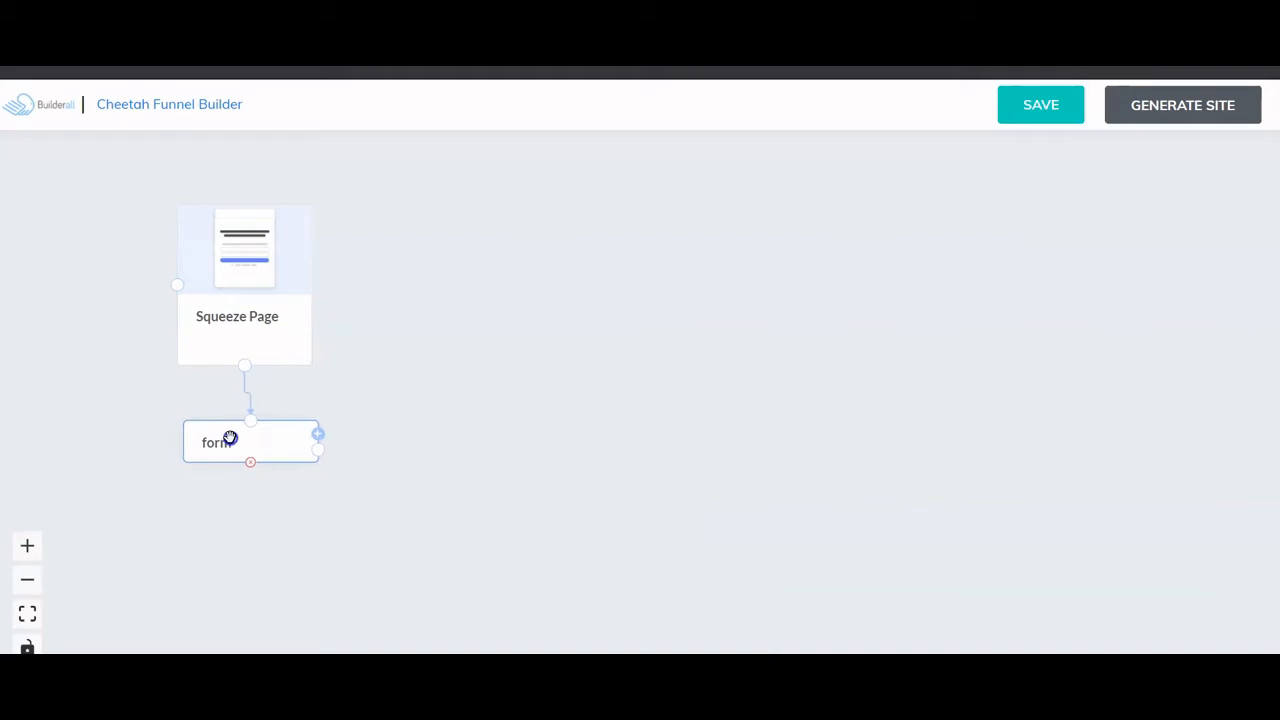
pyautogui.click(266, 309)
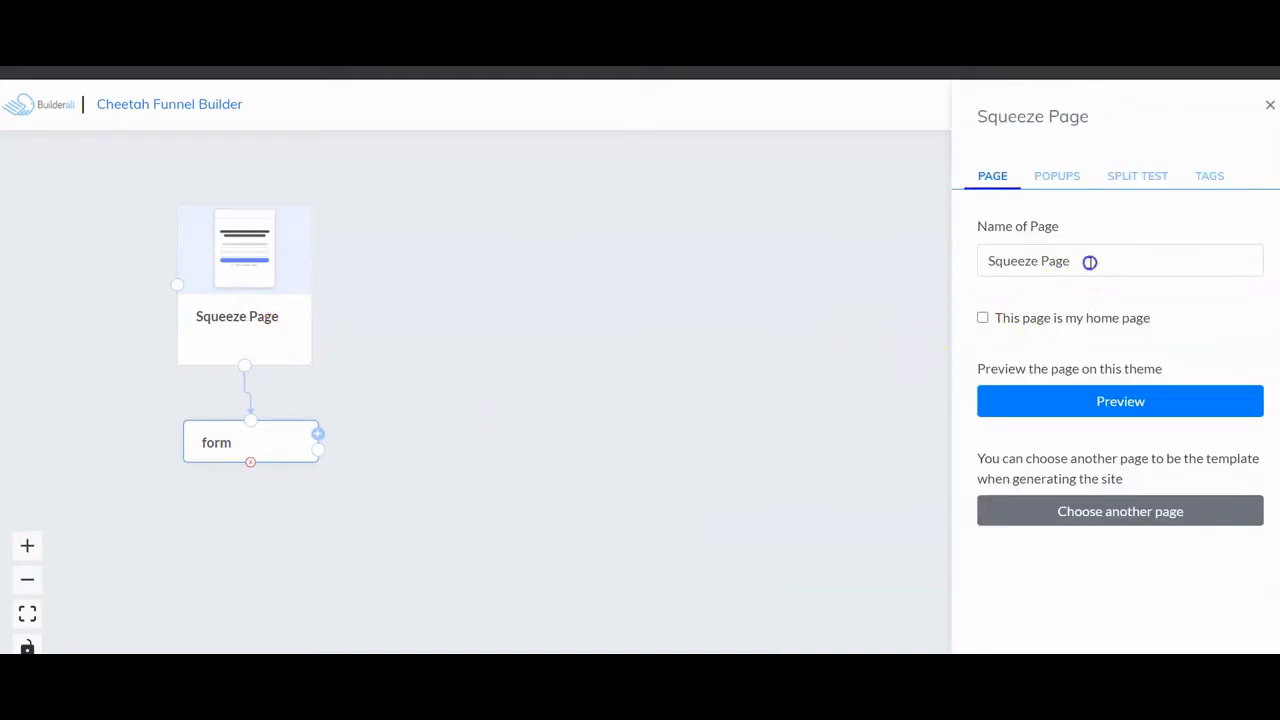
# - Rename the Squeeze Page to 'Lead Magnet'
pyautogui.moveTo(1089, 260); pyautogui.dragTo(970, 256)
pyautogui.write('Lea')
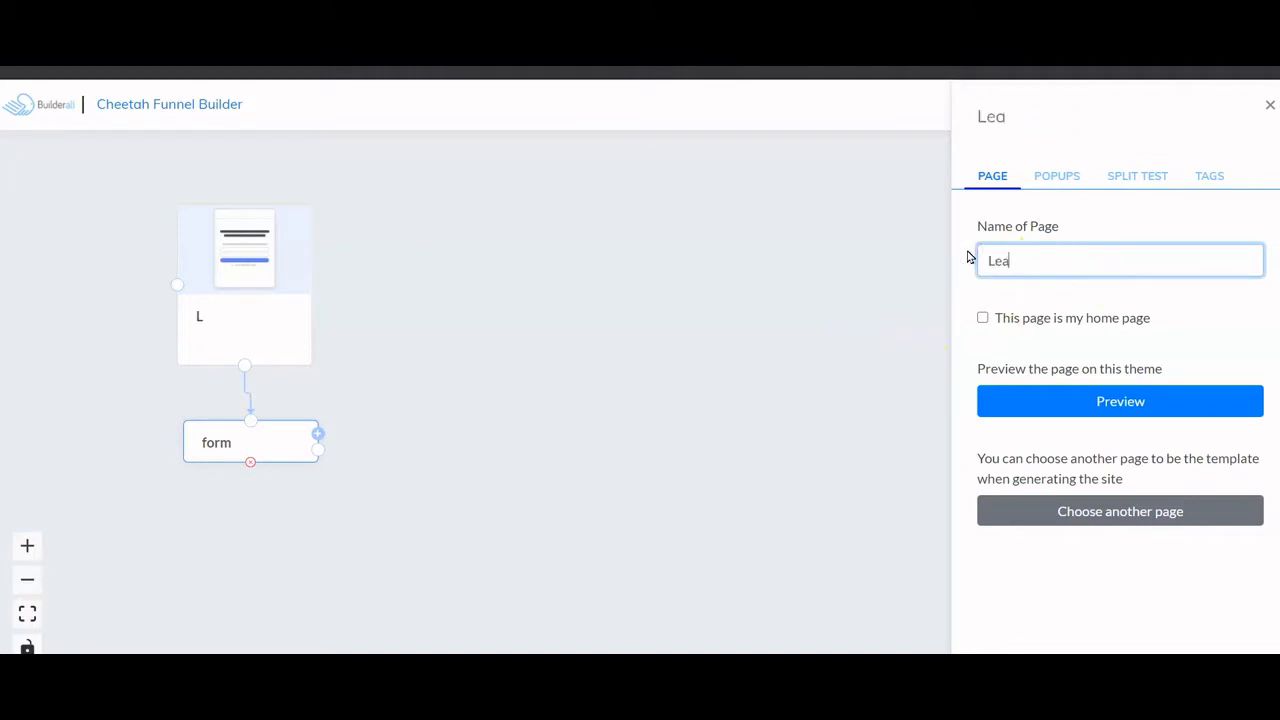
pyautogui.write('d Mage')
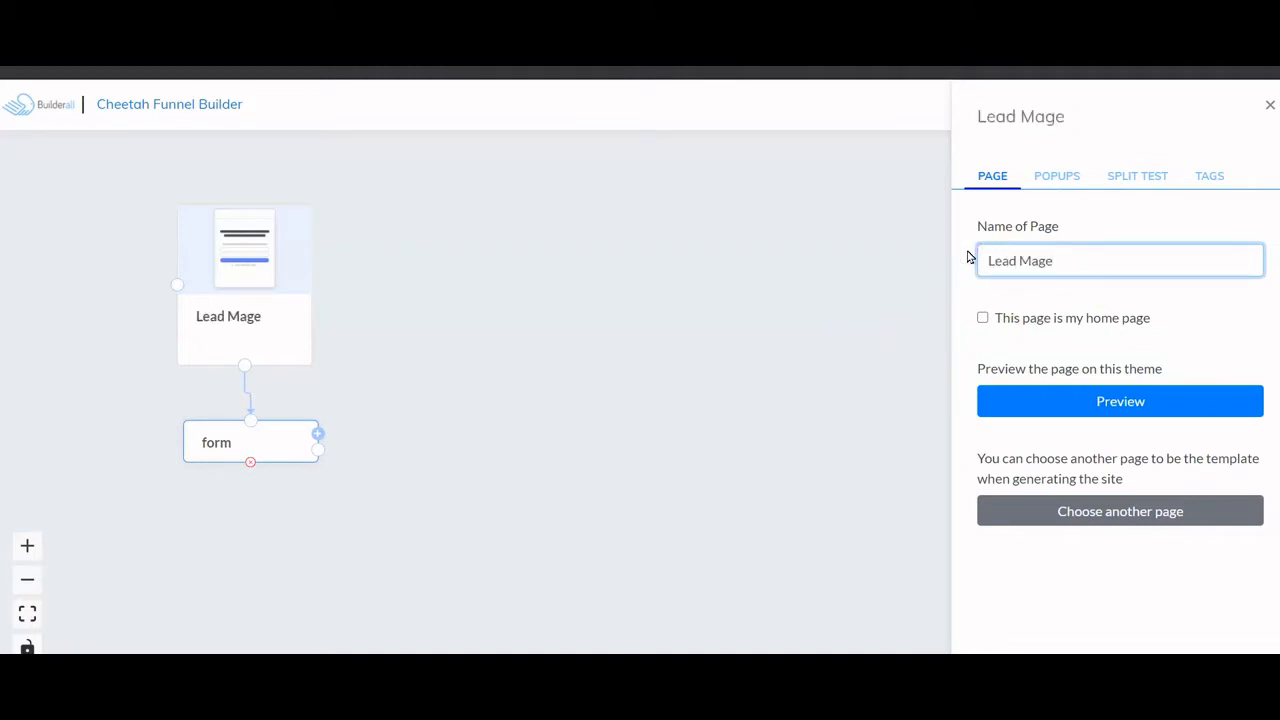
pyautogui.click(793, 302)
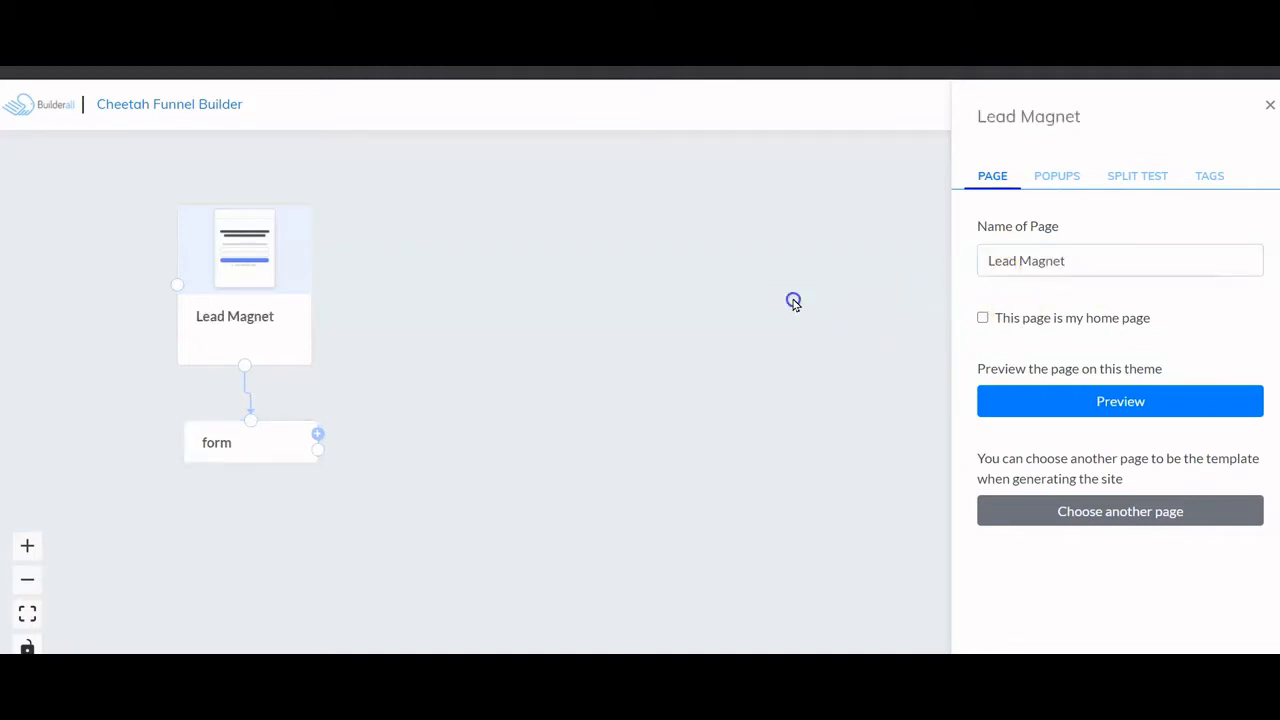
# - Rename the form step to 'Email Form' and connect it to the Hair Salon mailing list
pyautogui.click(246, 444)
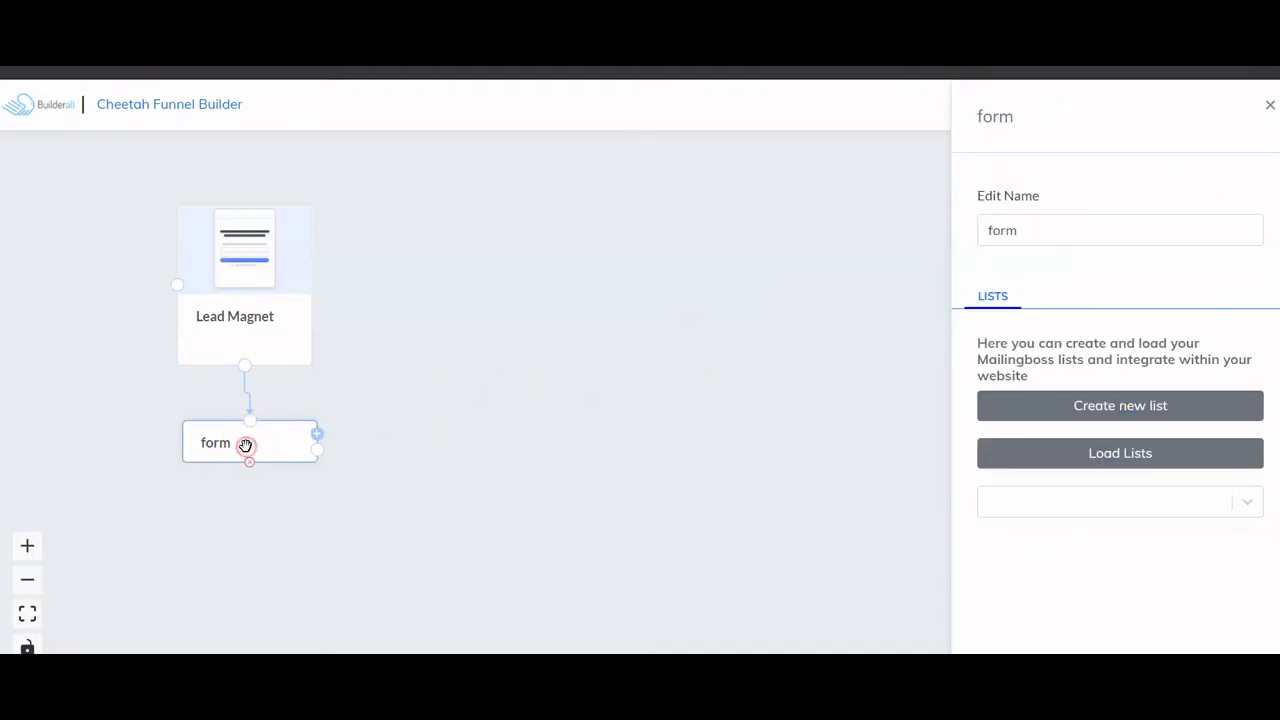
pyautogui.moveTo(1043, 231); pyautogui.dragTo(983, 233)
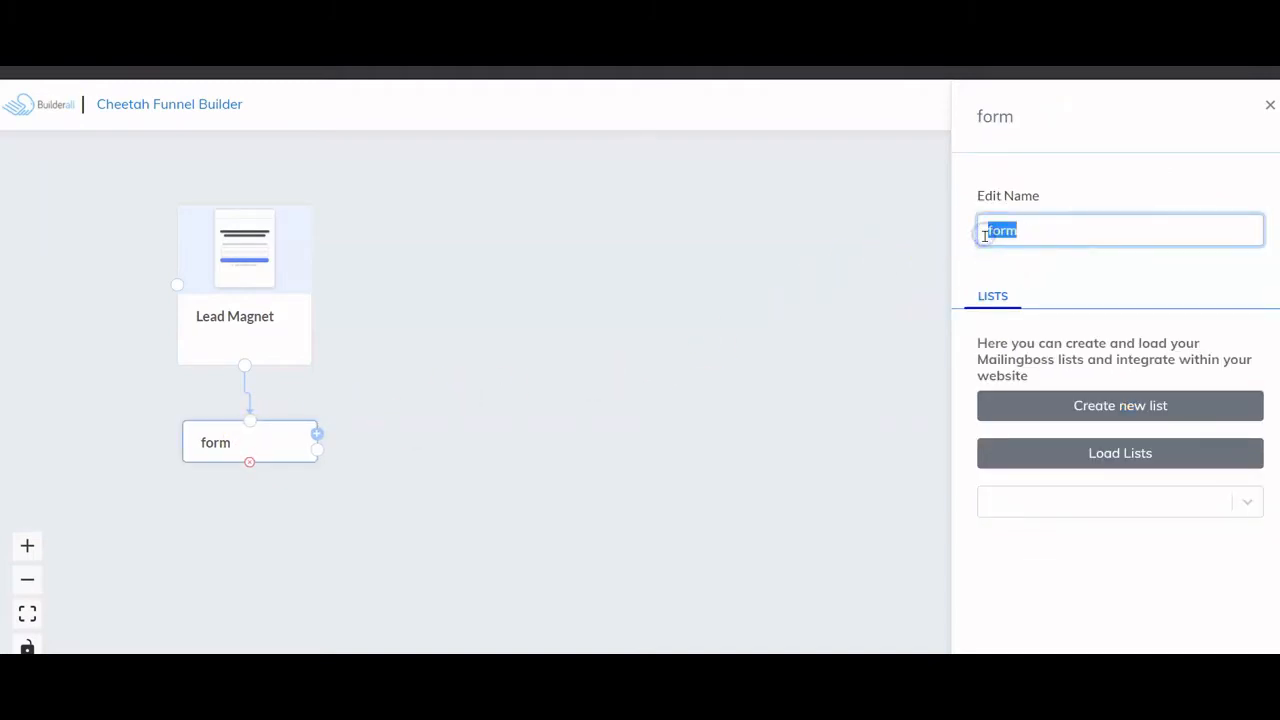
pyautogui.write('Email F')
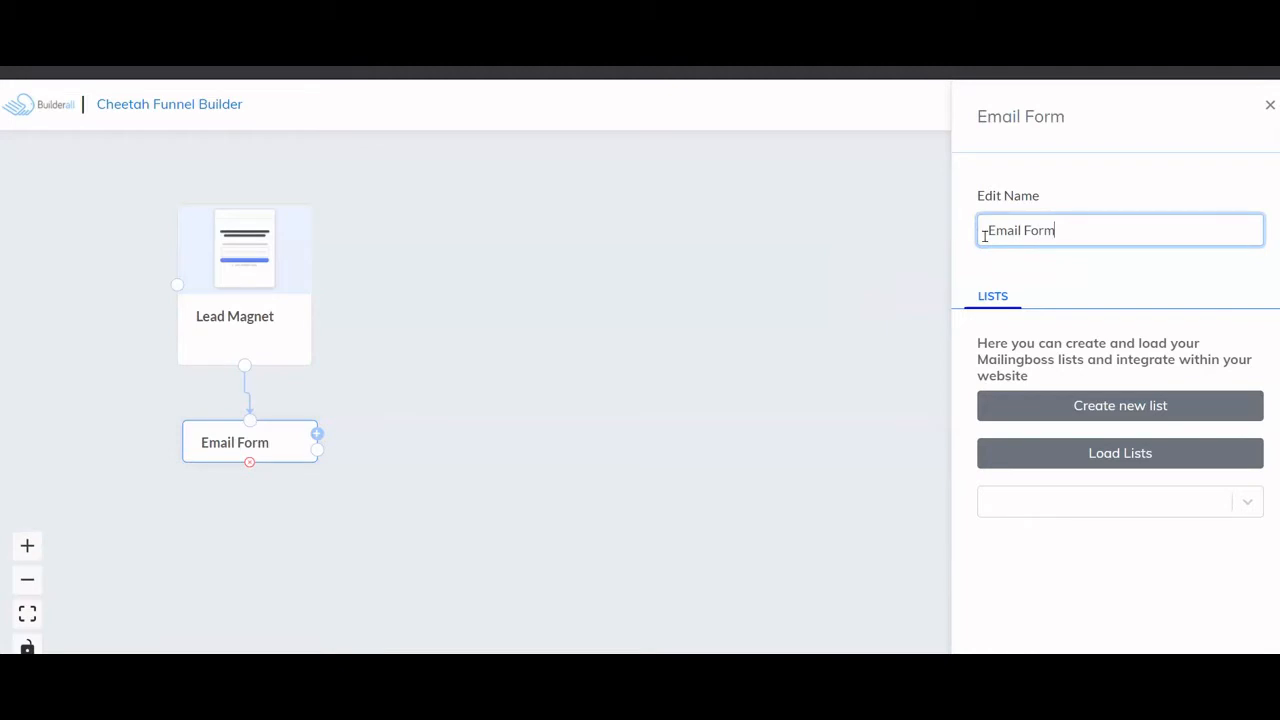
pyautogui.click(1198, 410)
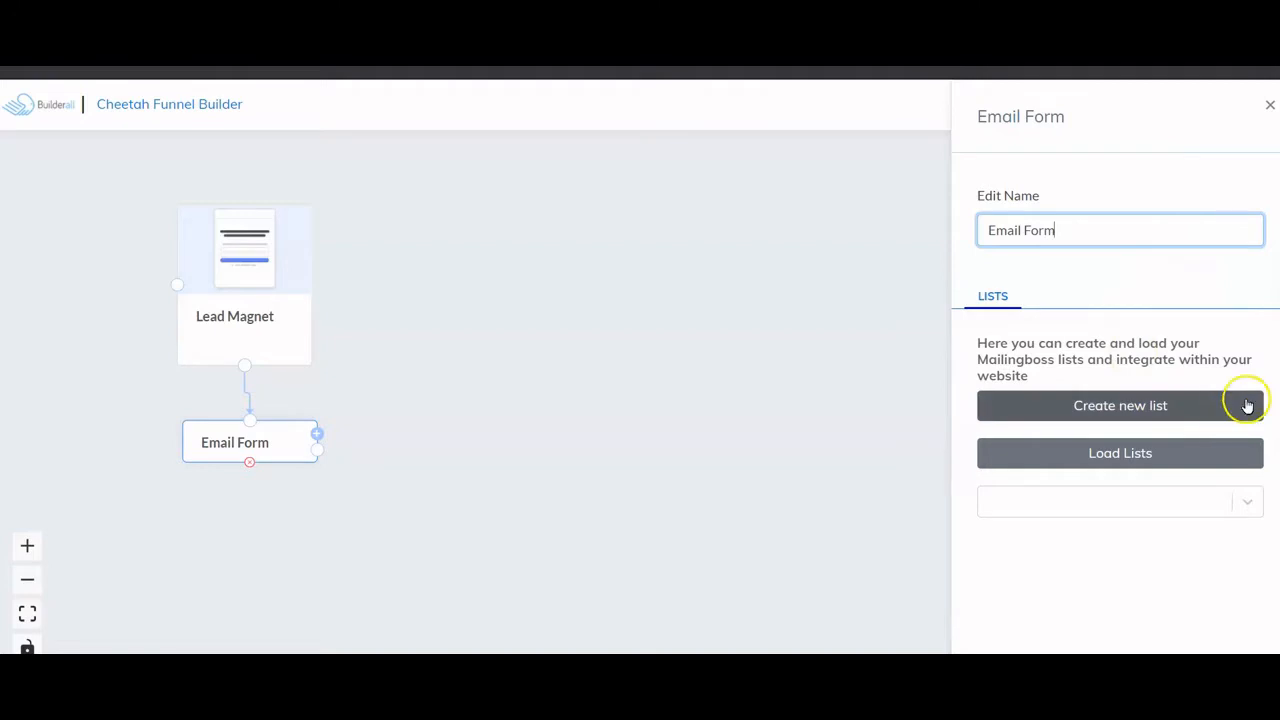
pyautogui.click(1134, 453)
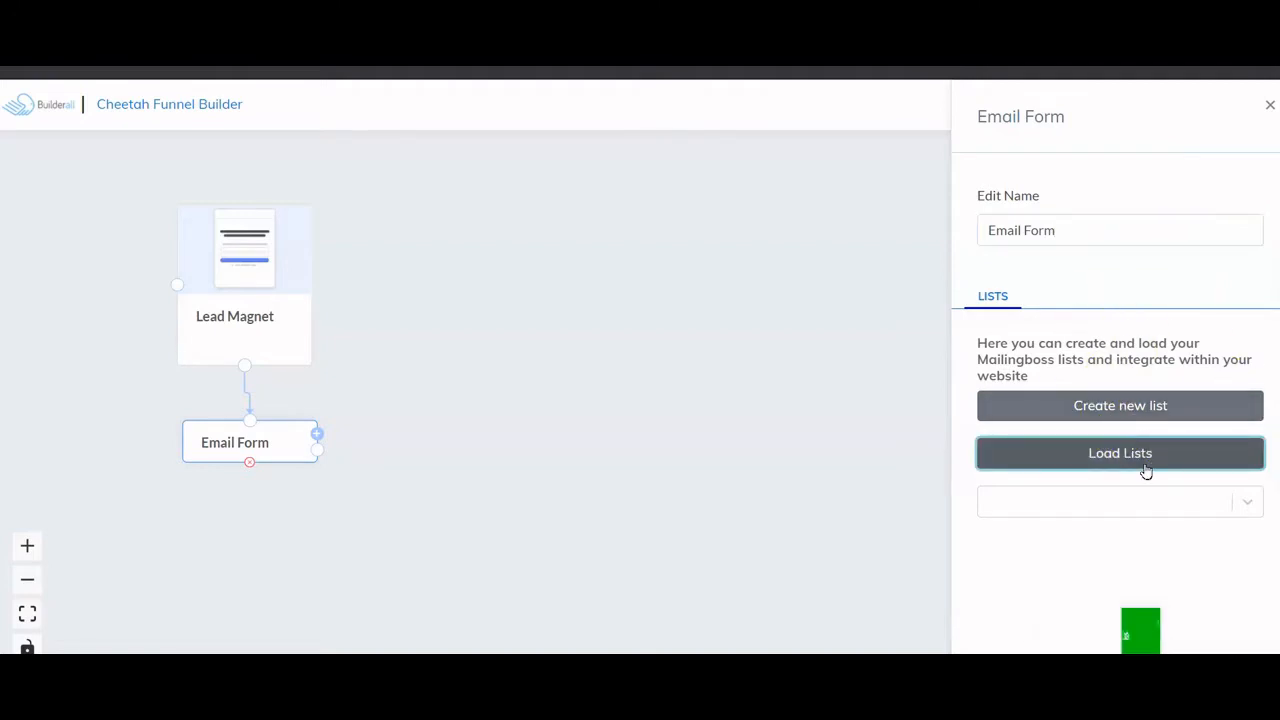
pyautogui.click(1201, 508)
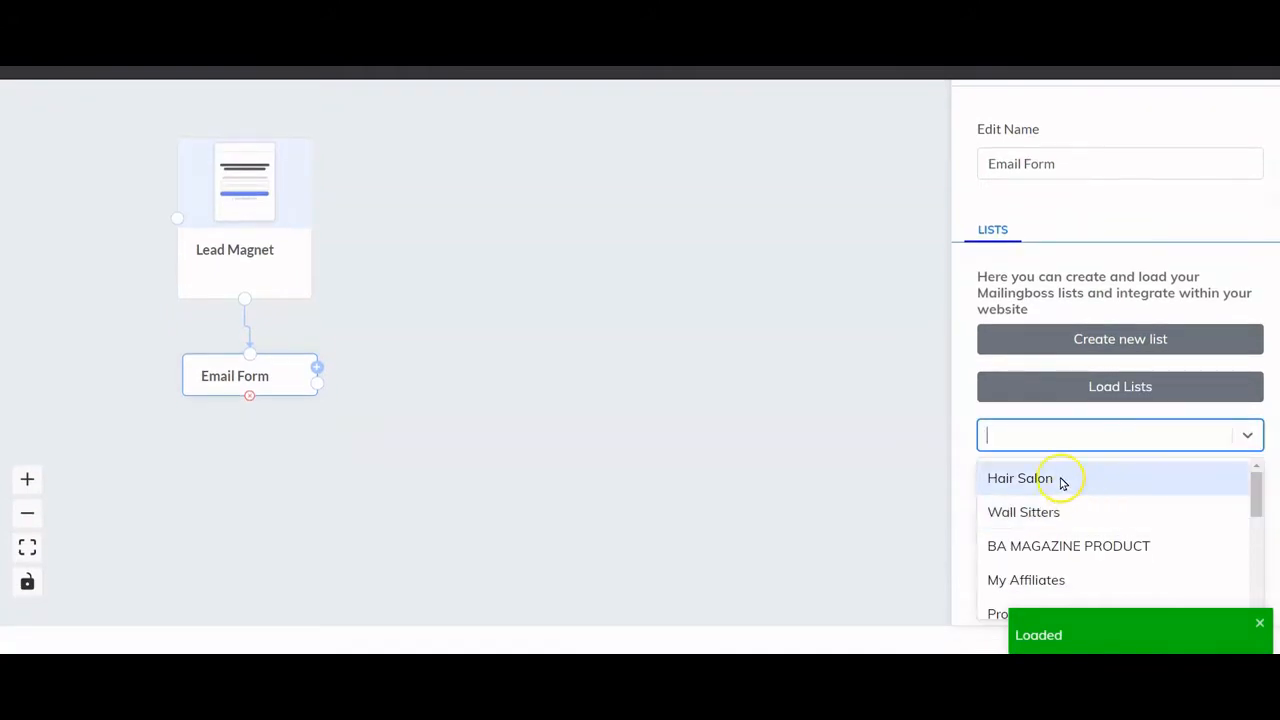
pyautogui.click(1062, 482)
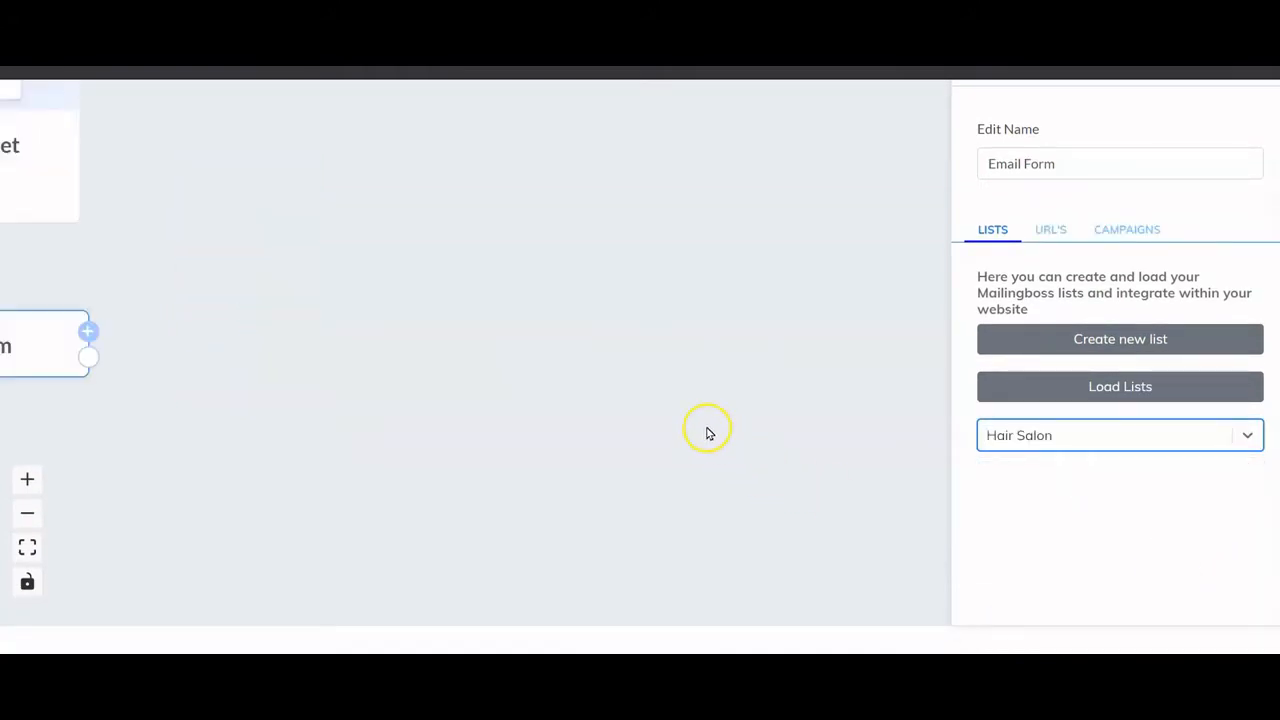
pyautogui.click(532, 352)
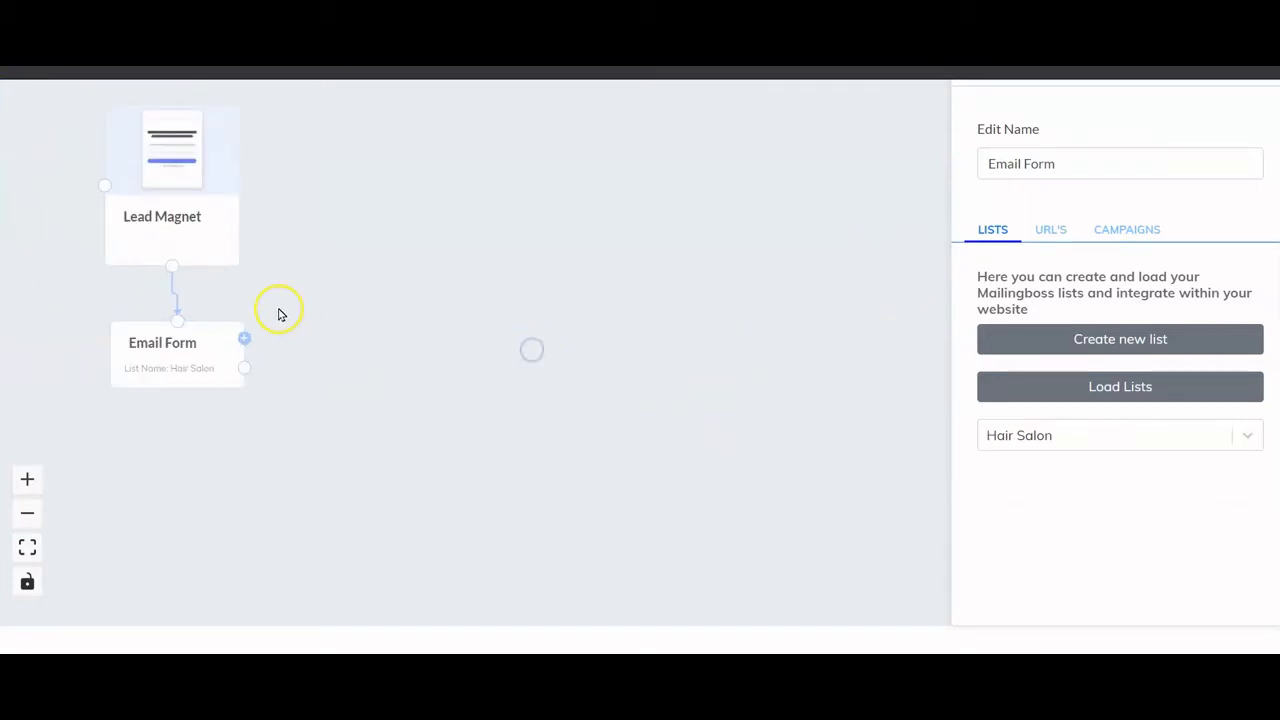
pyautogui.click(201, 146)
pyautogui.rightClick(611, 206)
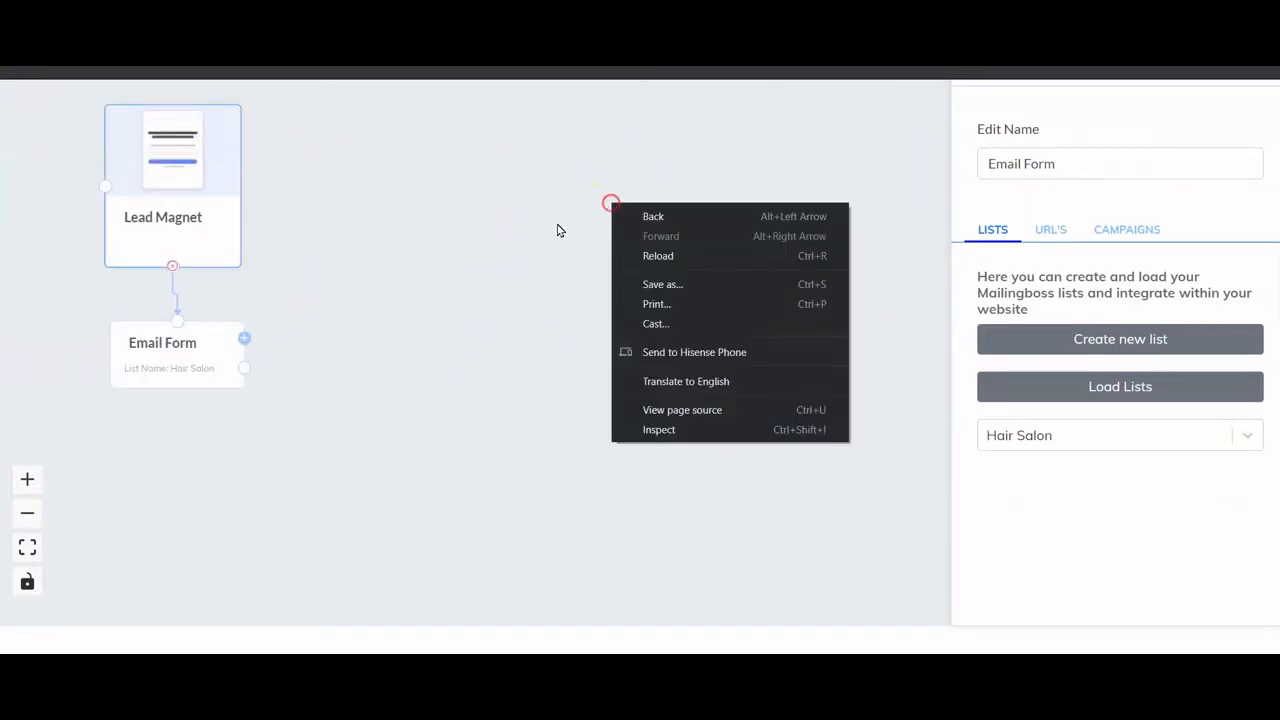
# - Add a Confirm Email Page from the Thank You elements after Email Form
pyautogui.click(245, 338)
pyautogui.moveTo(451, 420)
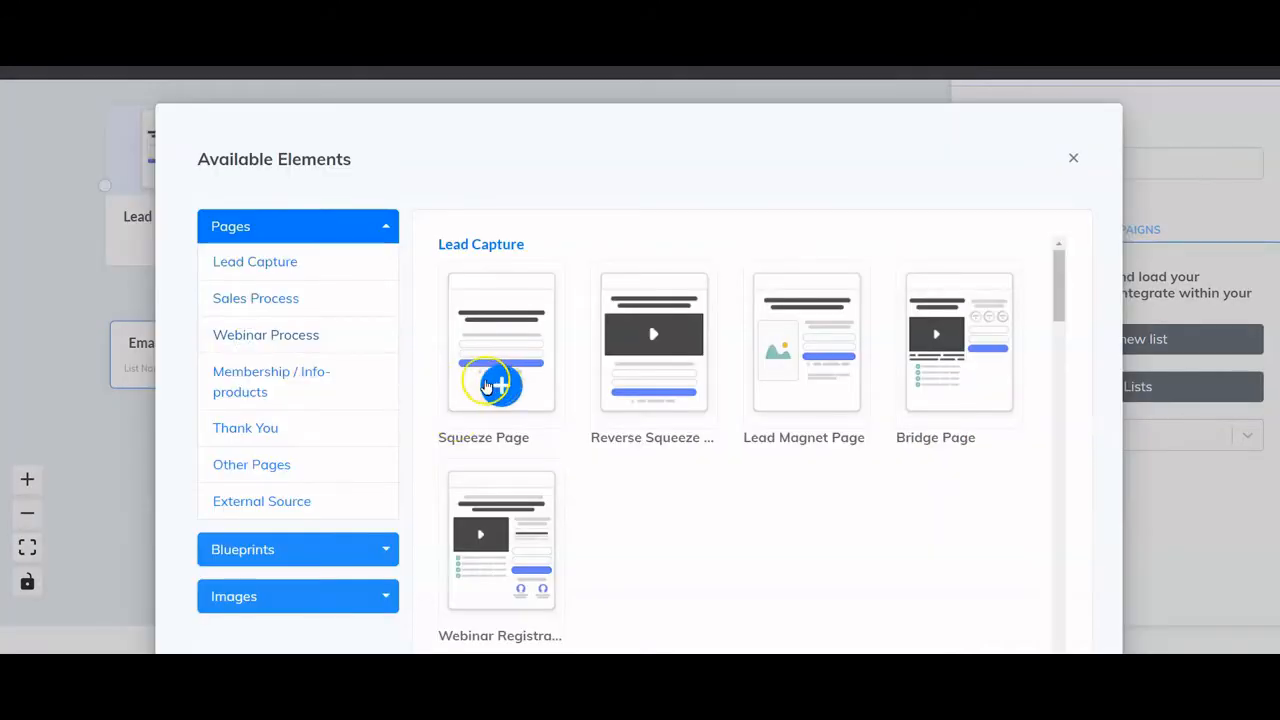
pyautogui.scroll(-1, 590, 420)
pyautogui.scroll(-5, 595, 420)
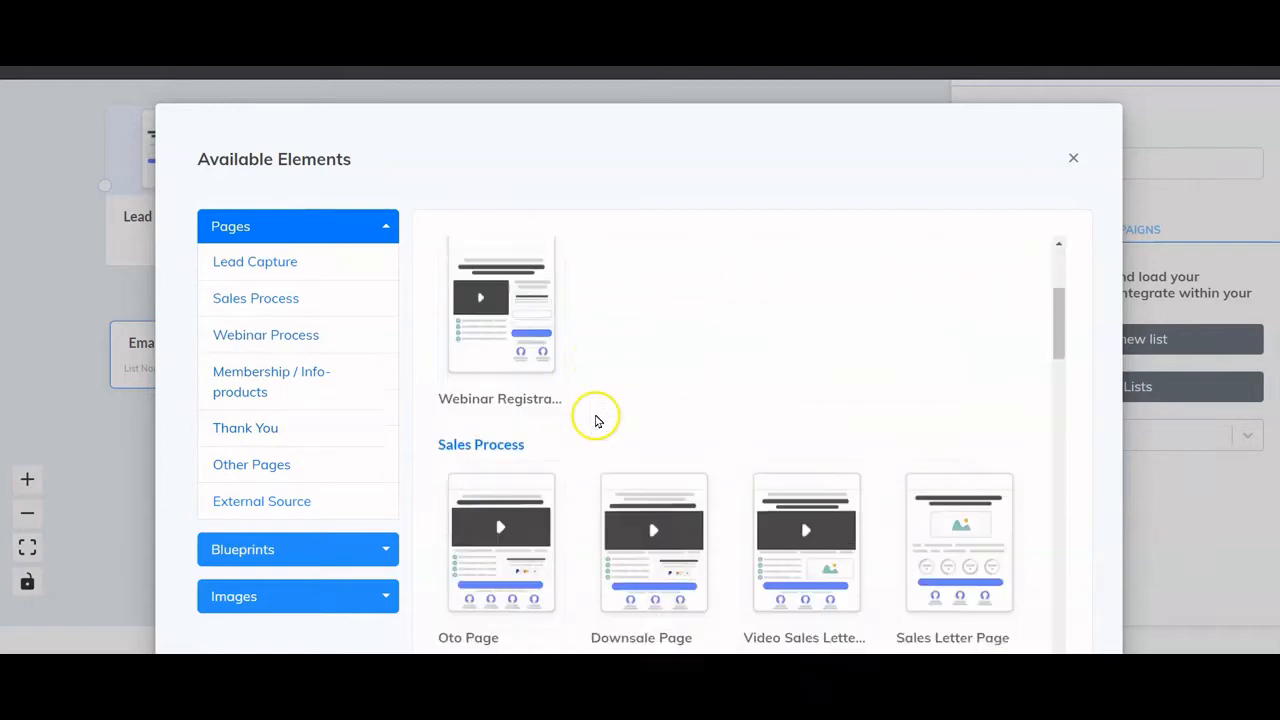
pyautogui.scroll(-6, 597, 420)
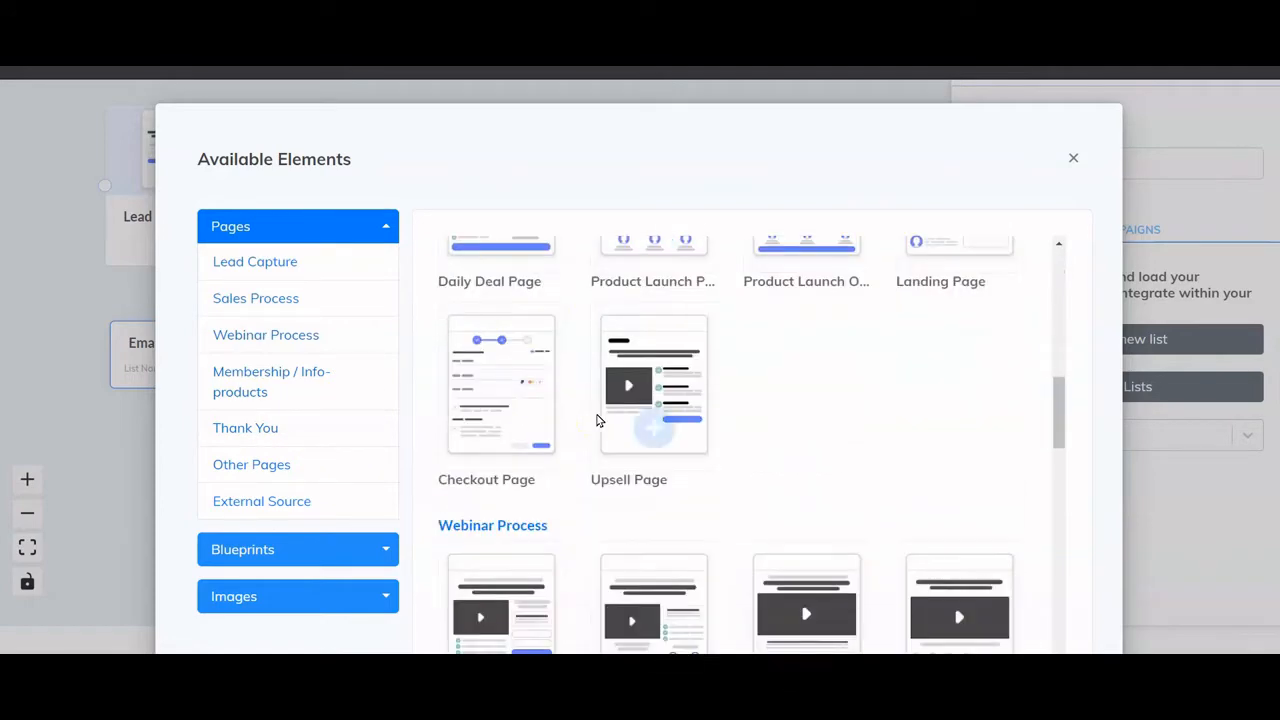
pyautogui.scroll(-5, 597, 420)
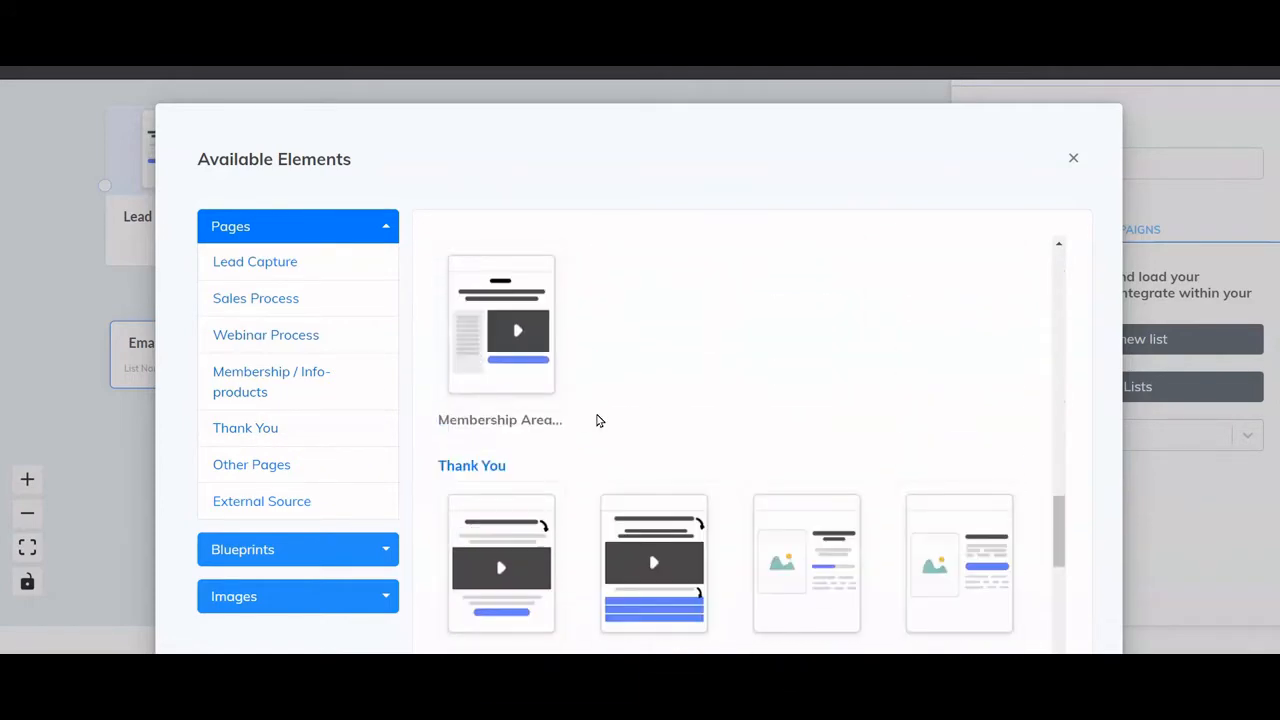
pyautogui.click(815, 322)
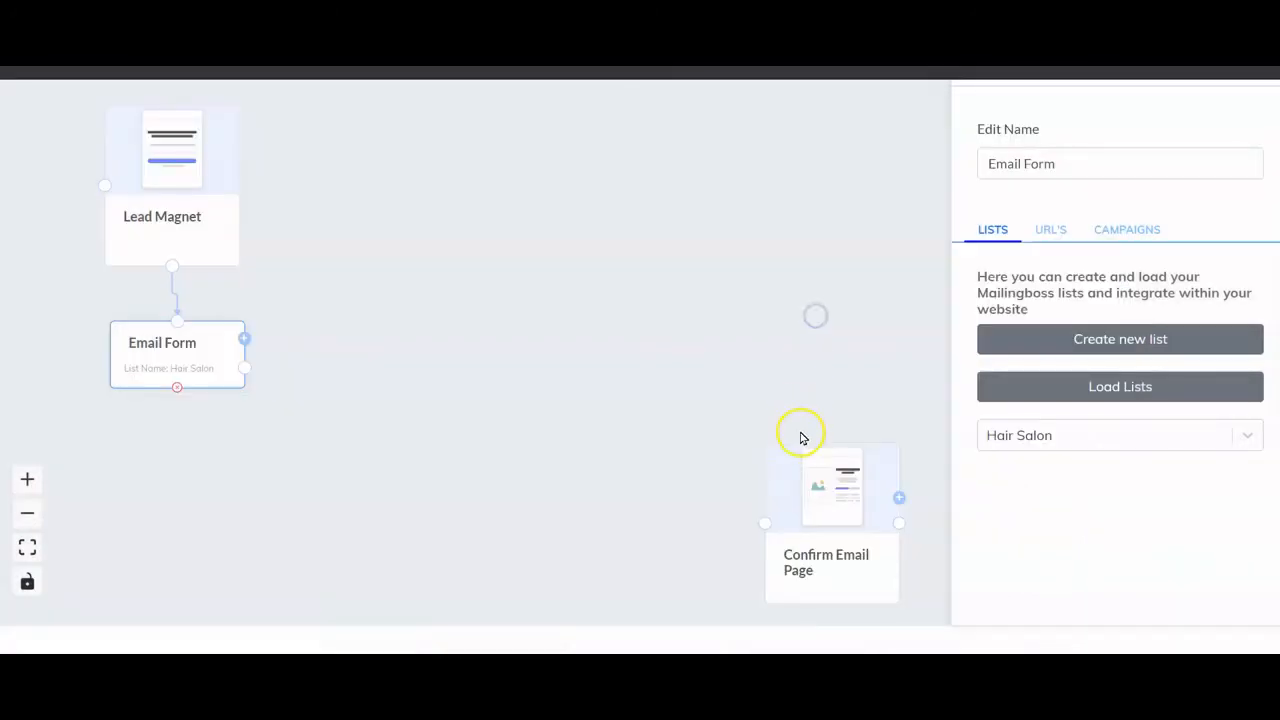
pyautogui.moveTo(837, 491); pyautogui.dragTo(406, 285)
# - Position the Confirm Email Page and link Email Form's output to it
pyautogui.click(1268, 103)
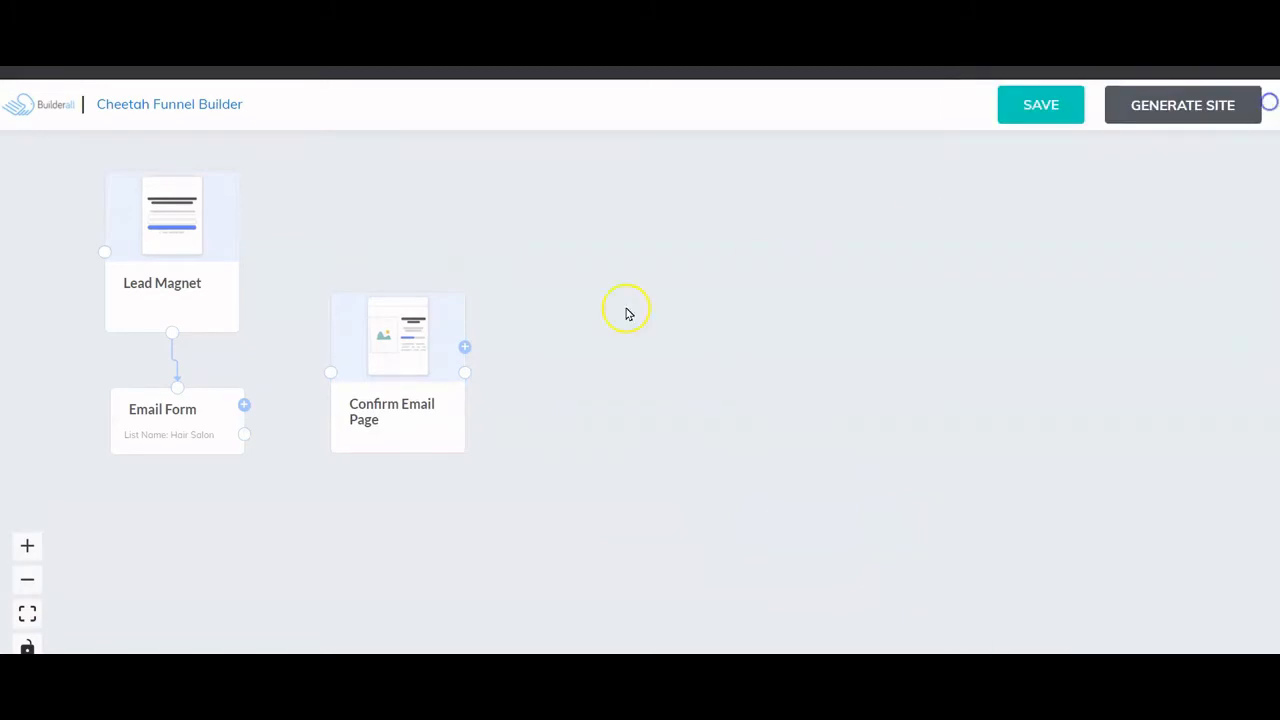
pyautogui.moveTo(354, 407); pyautogui.dragTo(383, 400)
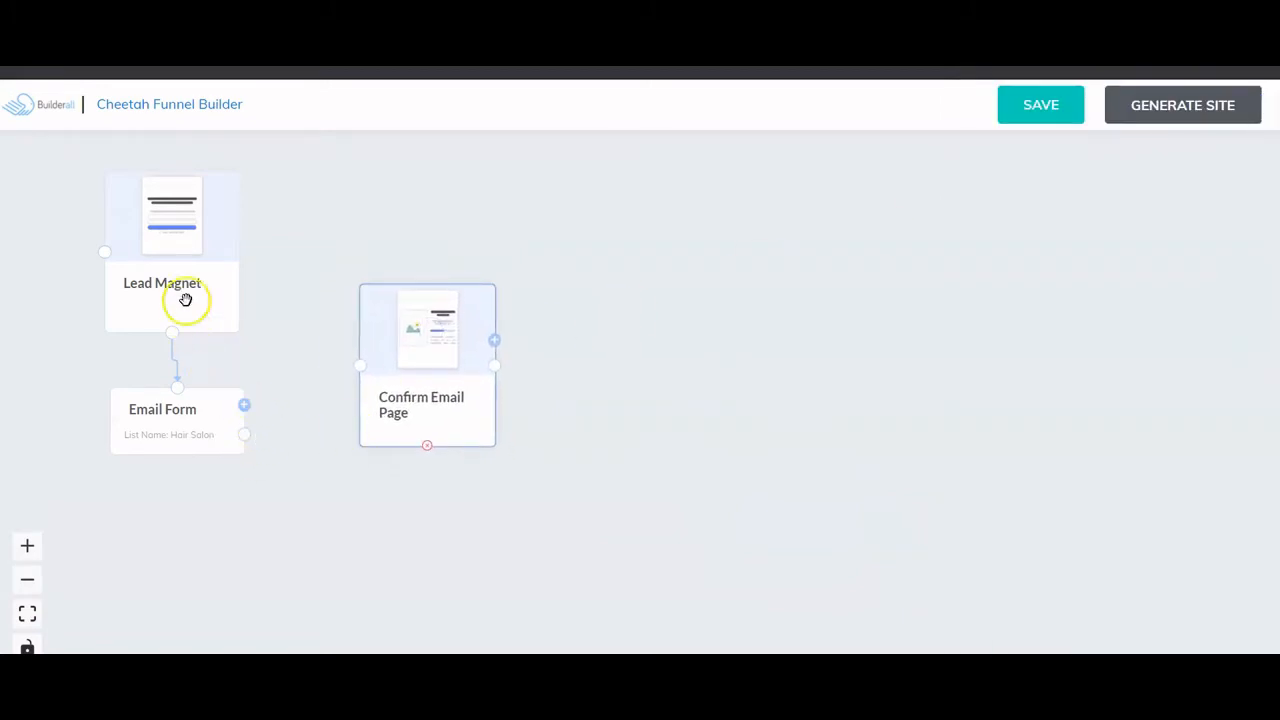
pyautogui.moveTo(242, 434); pyautogui.dragTo(363, 363)
pyautogui.moveTo(417, 397); pyautogui.dragTo(385, 368)
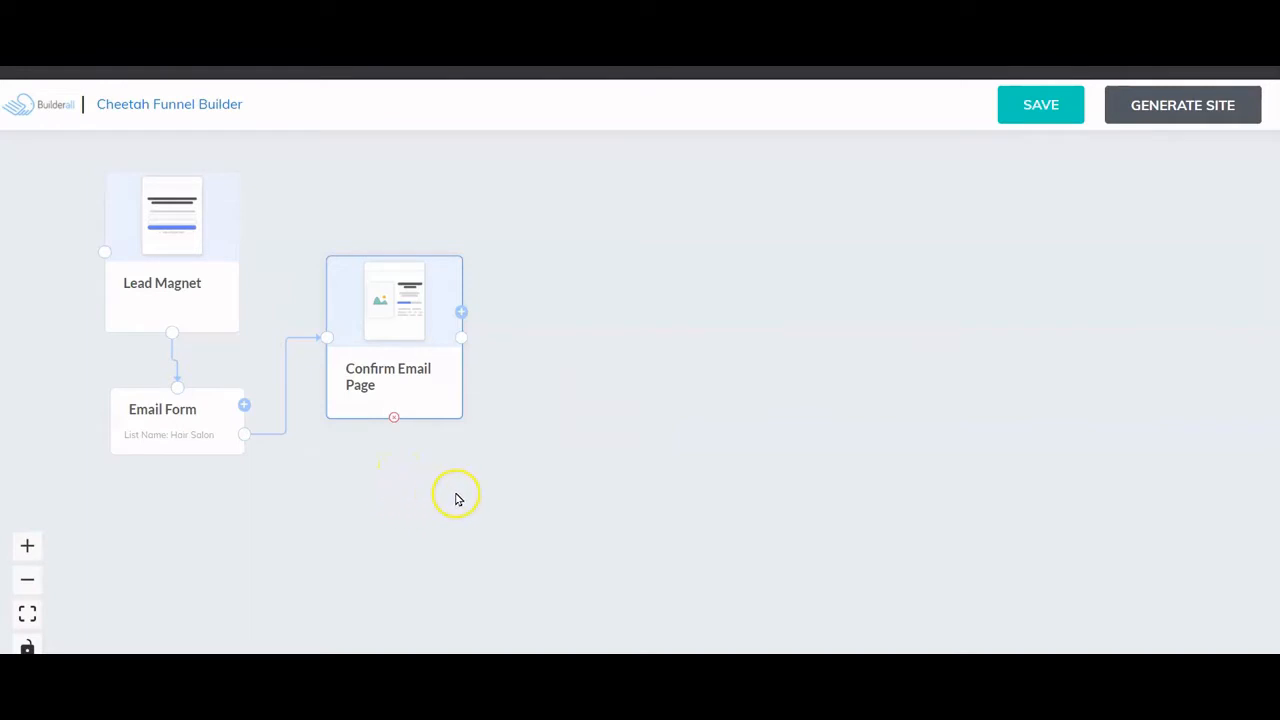
# - Add two Thank You Page steps beside Confirm Email Page
pyautogui.click(461, 312)
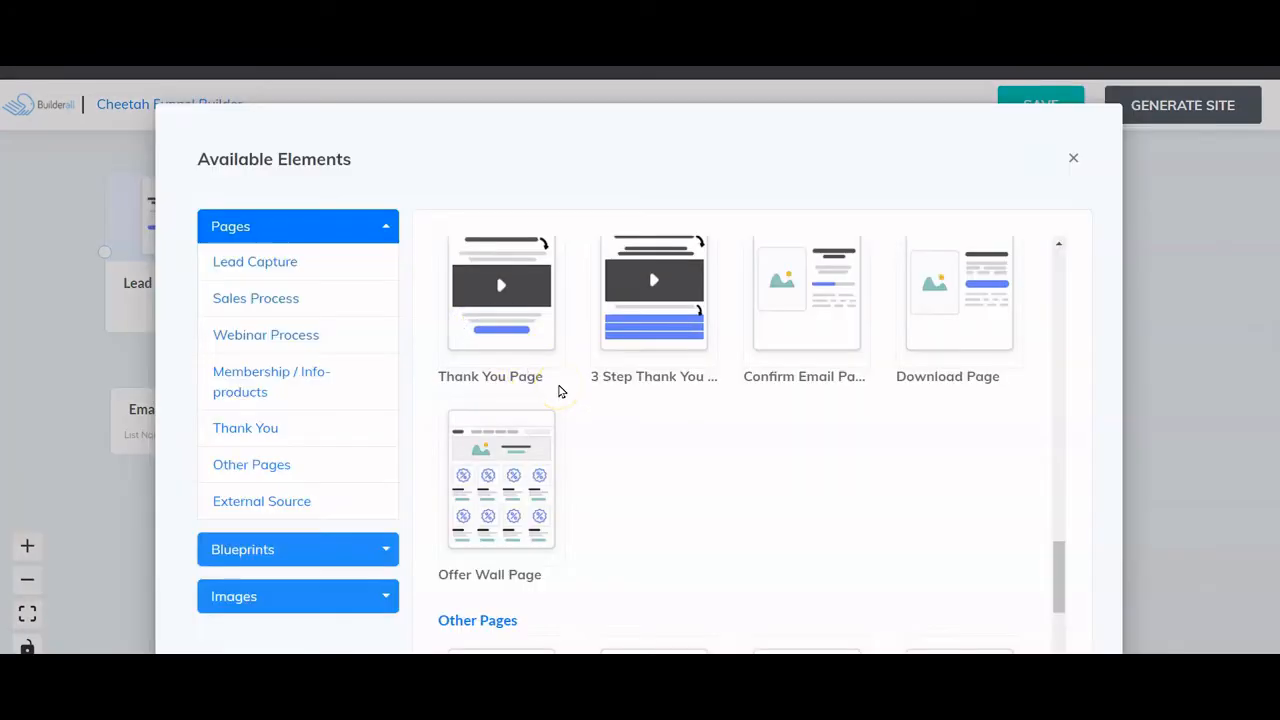
pyautogui.click(567, 388)
pyautogui.scroll(-1, 567, 388)
pyautogui.scroll(2, 567, 388)
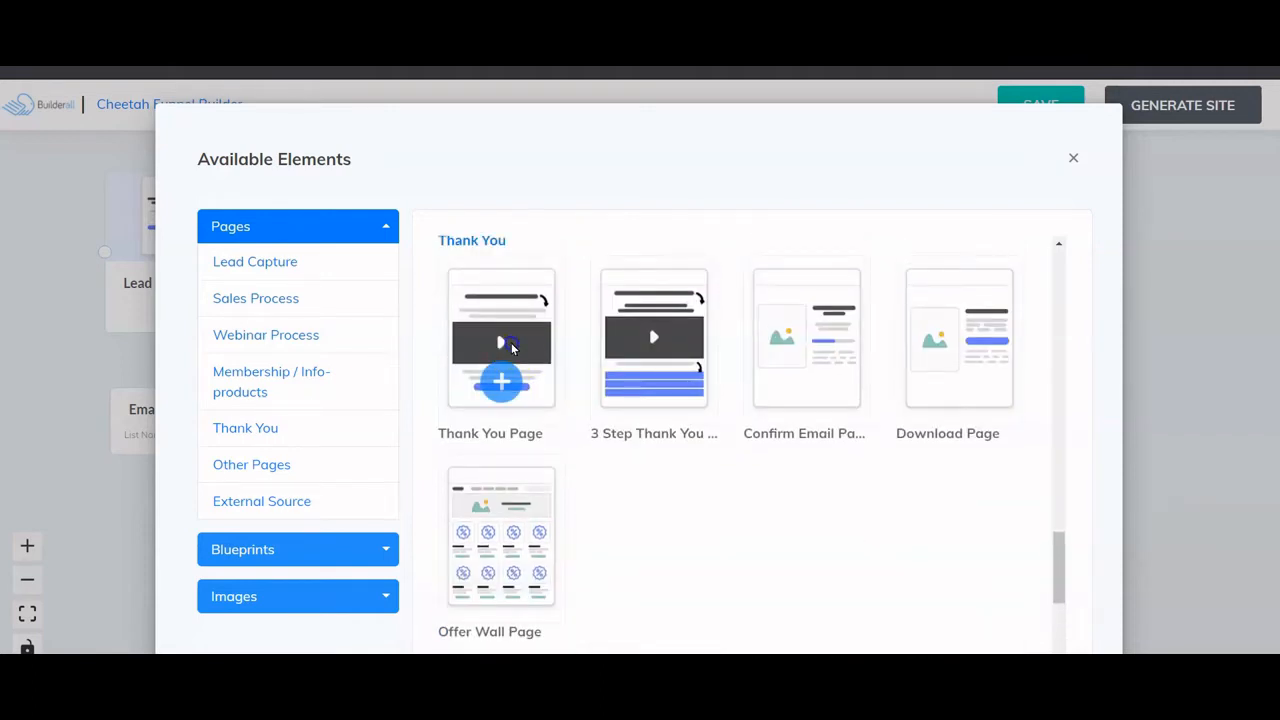
pyautogui.click(503, 382)
pyautogui.moveTo(834, 590); pyautogui.dragTo(668, 332)
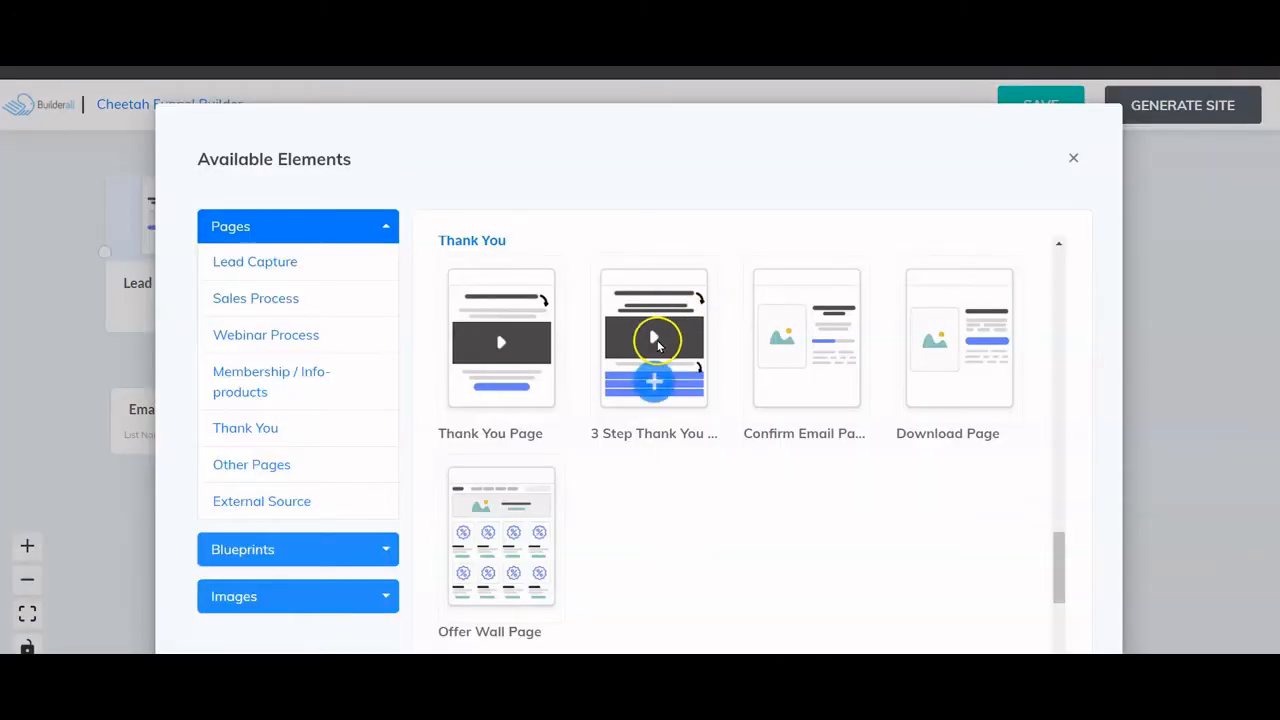
pyautogui.click(505, 385)
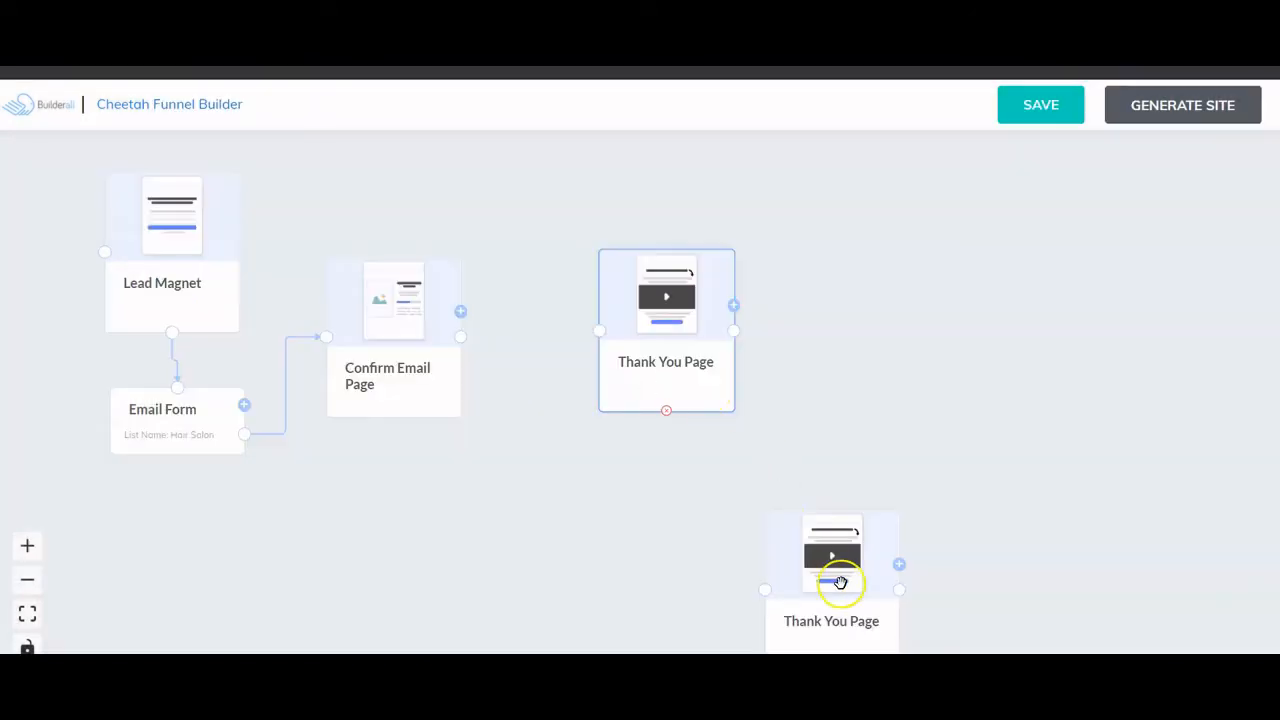
pyautogui.moveTo(840, 580); pyautogui.dragTo(826, 283)
# - Add a third Thank You Page and arrange the three pages into a stack
pyautogui.click(733, 304)
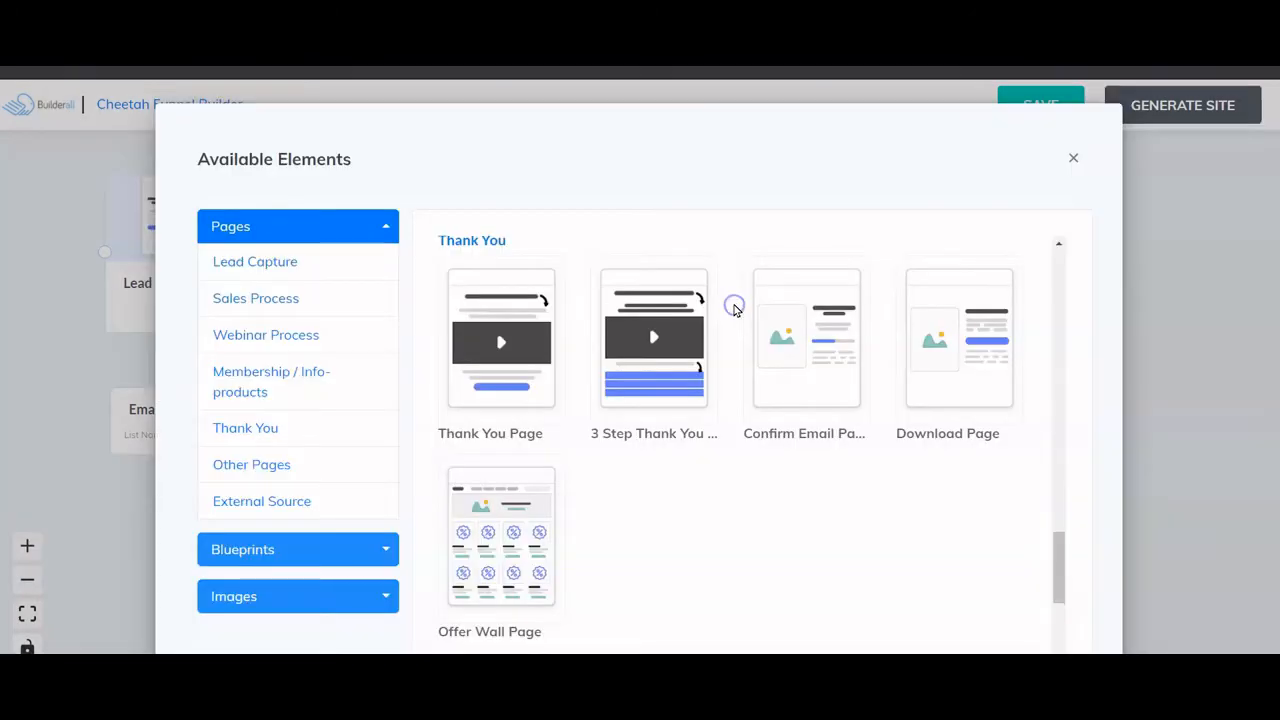
pyautogui.moveTo(508, 337)
pyautogui.click(508, 383)
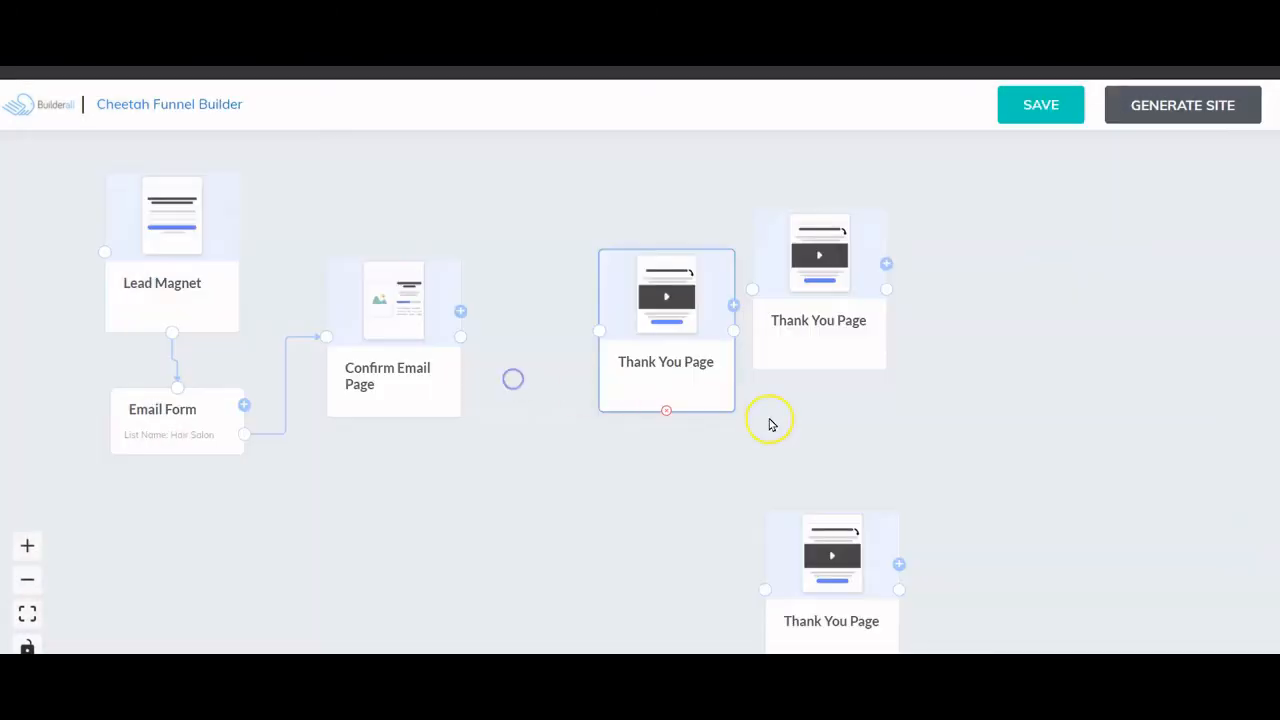
pyautogui.click(920, 411)
pyautogui.moveTo(660, 334); pyautogui.dragTo(586, 246)
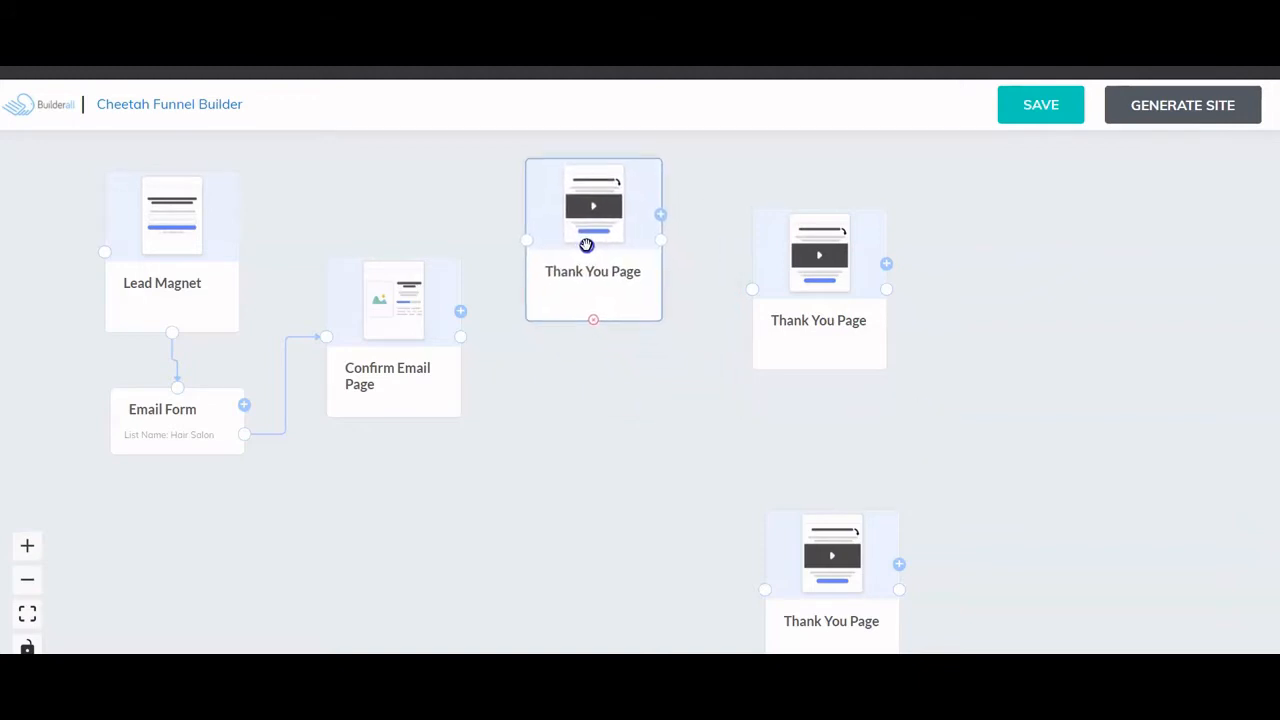
pyautogui.click(822, 291)
pyautogui.moveTo(822, 291); pyautogui.dragTo(934, 286)
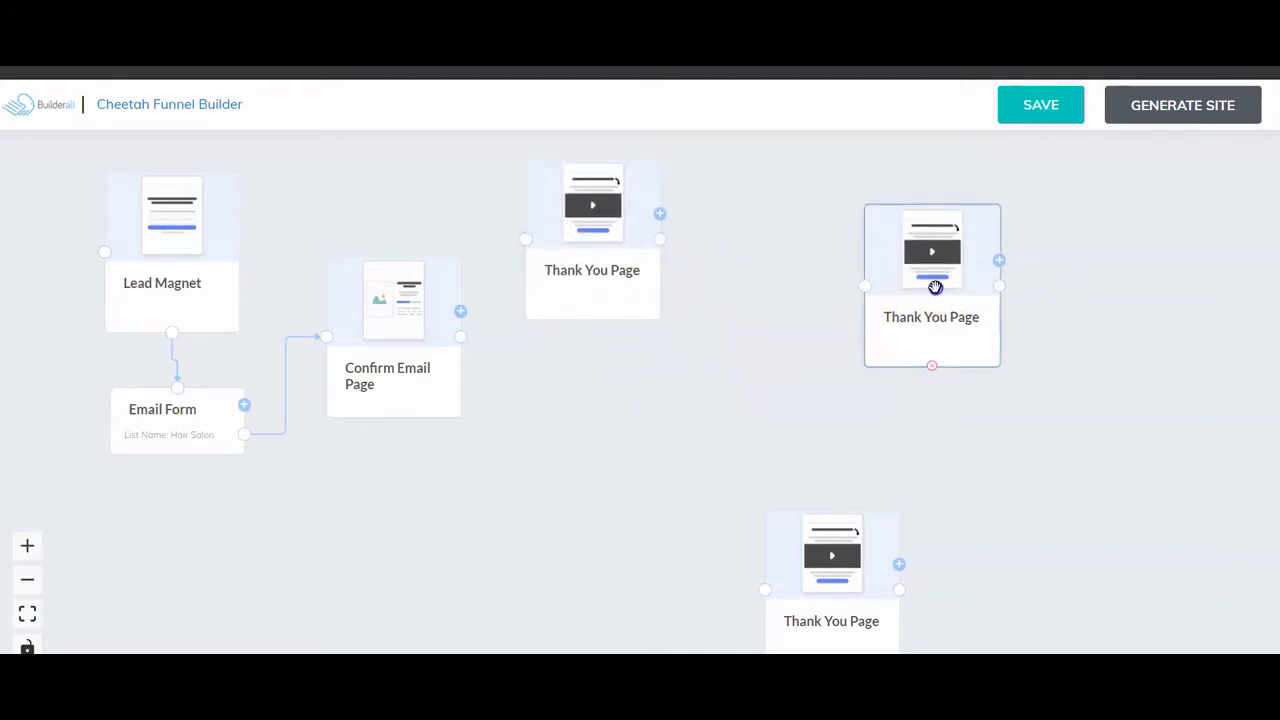
pyautogui.moveTo(594, 228); pyautogui.dragTo(599, 329)
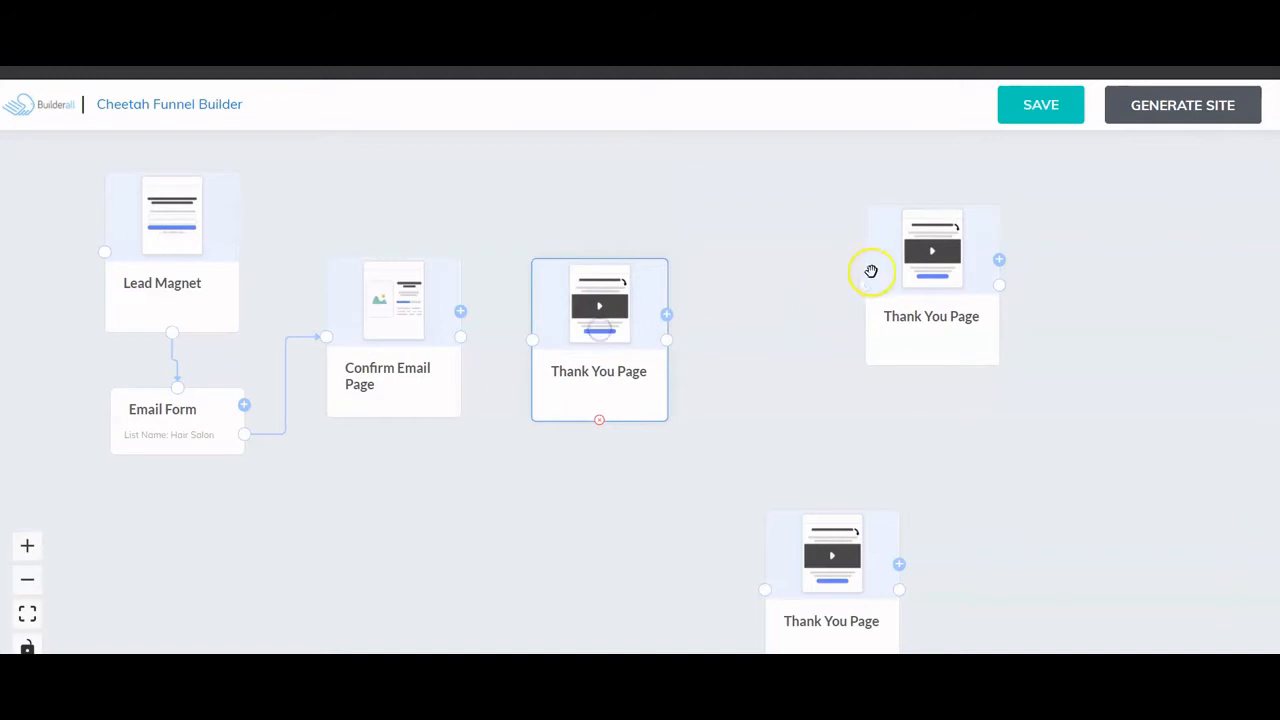
pyautogui.moveTo(871, 271); pyautogui.dragTo(748, 209)
pyautogui.moveTo(828, 550); pyautogui.dragTo(791, 357)
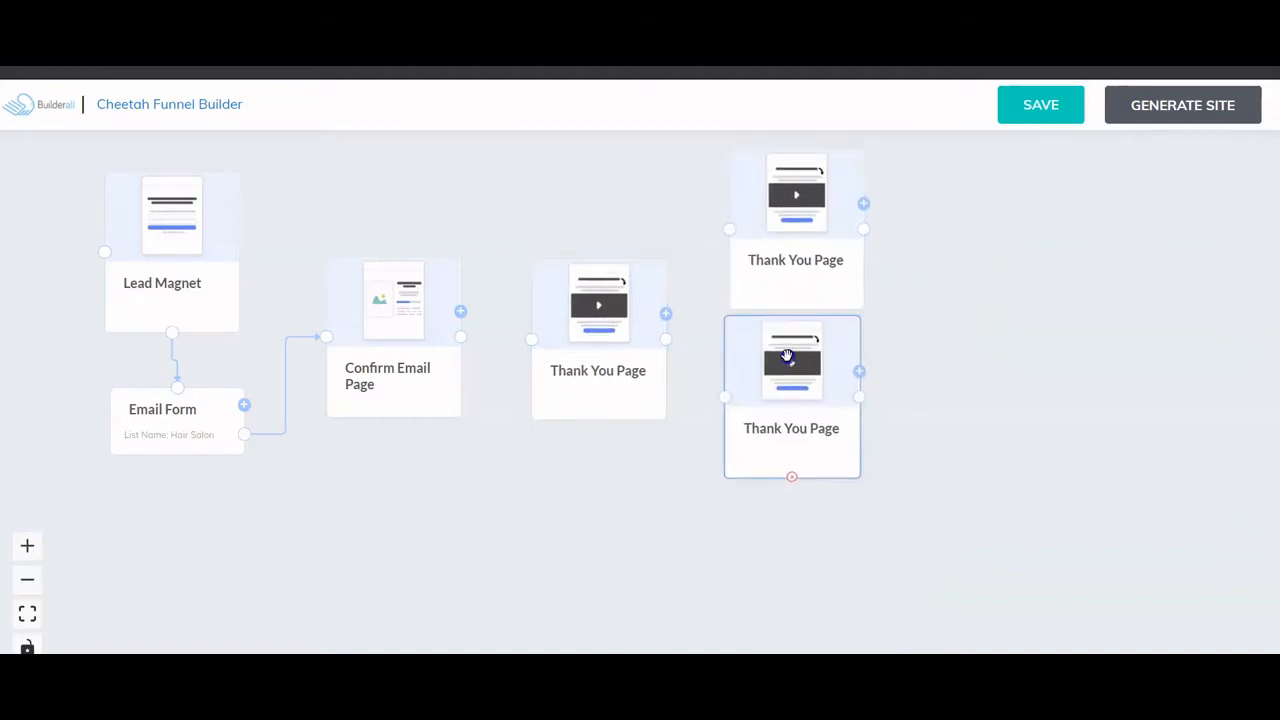
# - Add a fourth Thank You Page and link Confirm Email Page to the middle one
pyautogui.click(869, 384)
pyautogui.click(543, 380)
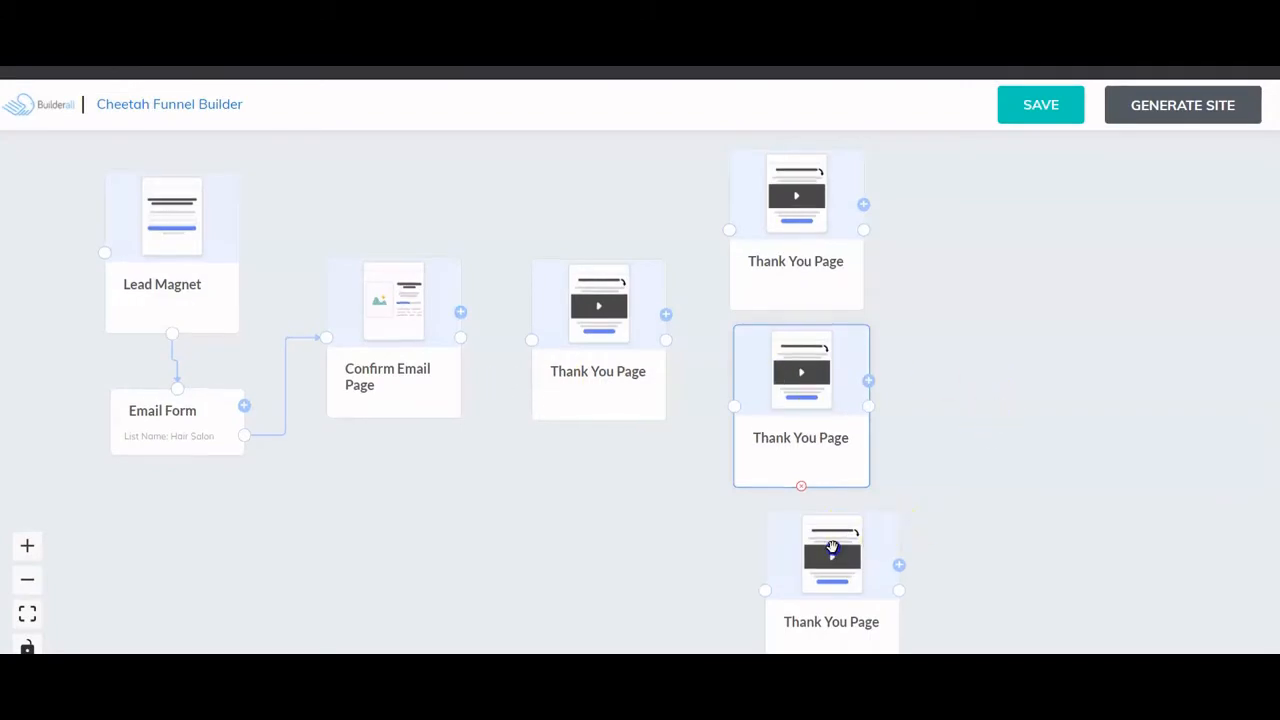
pyautogui.moveTo(833, 548); pyautogui.dragTo(815, 553)
pyautogui.click(992, 364)
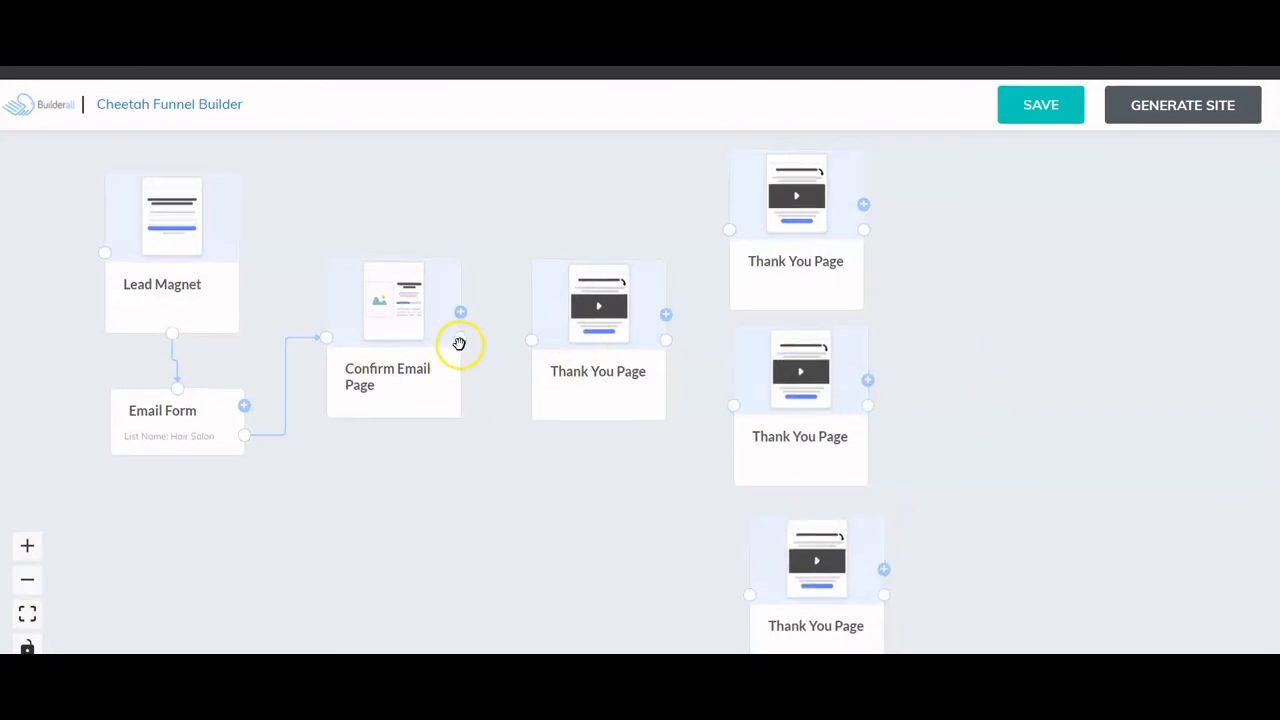
pyautogui.moveTo(463, 337); pyautogui.dragTo(534, 341)
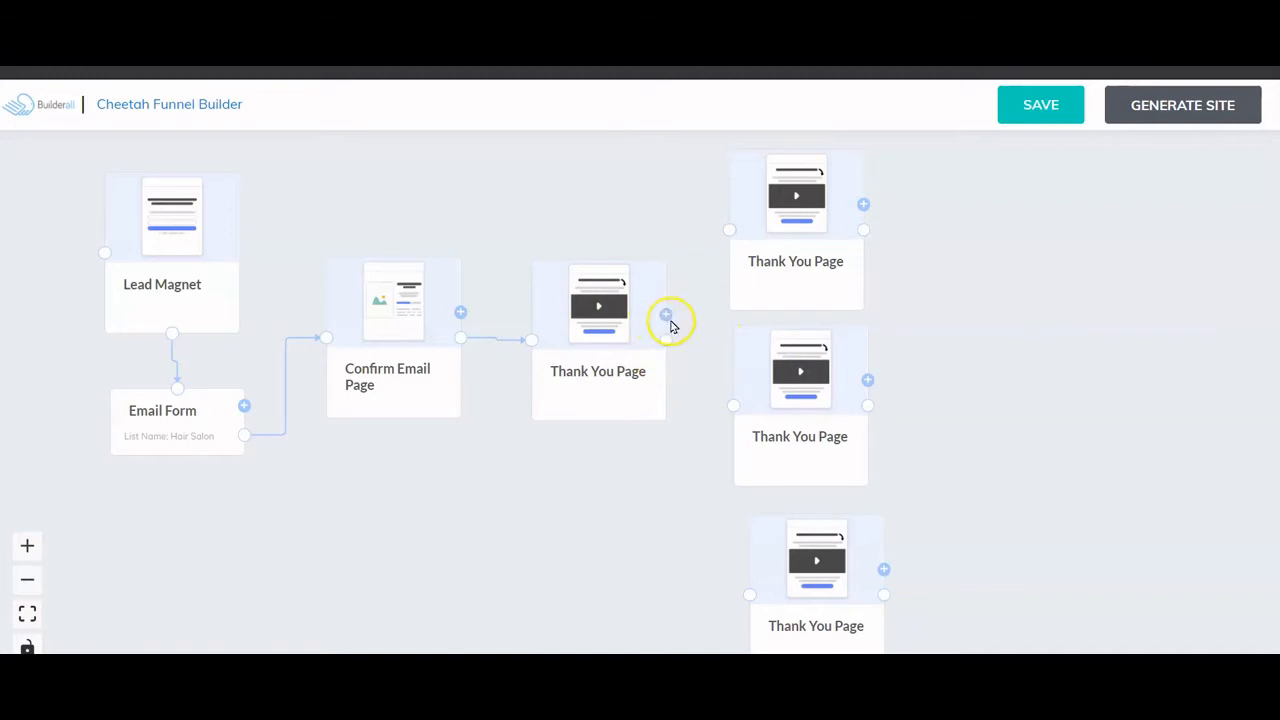
# - Rename the Thank You Page linked after Confirm Email Page to 'Survey'
pyautogui.click(622, 395)
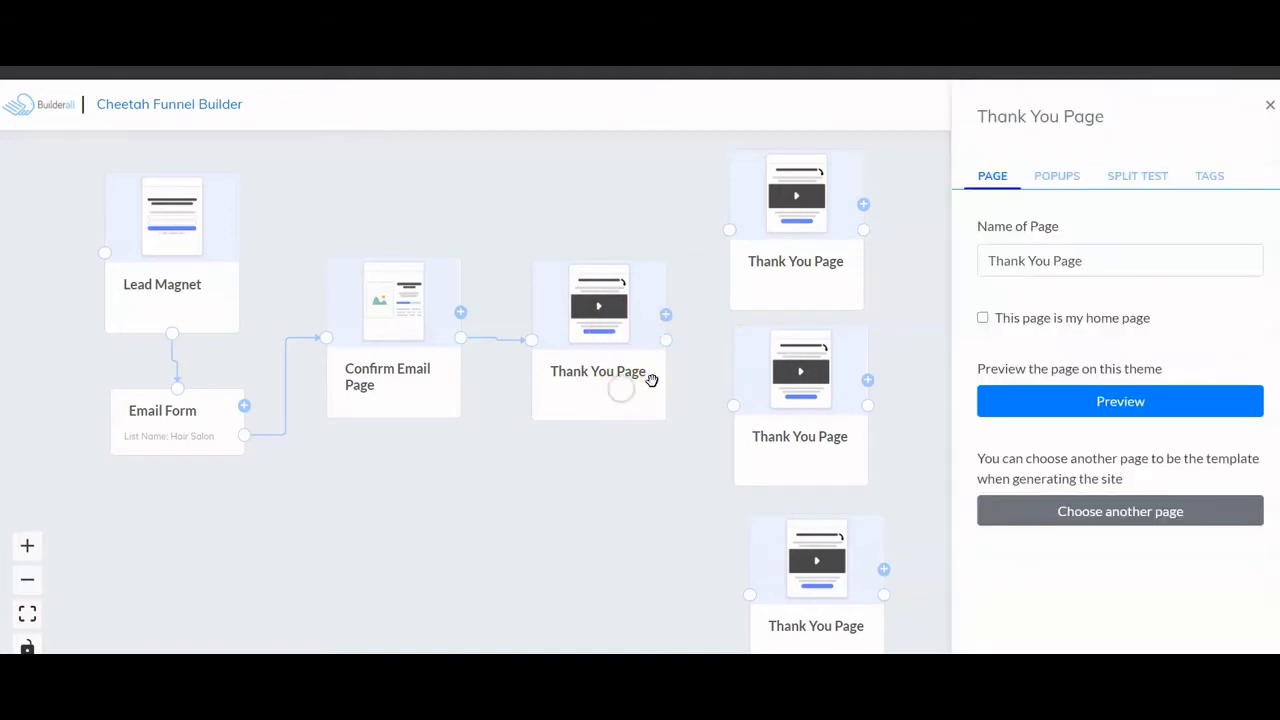
pyautogui.click(1081, 261)
pyautogui.moveTo(1081, 261); pyautogui.dragTo(975, 252)
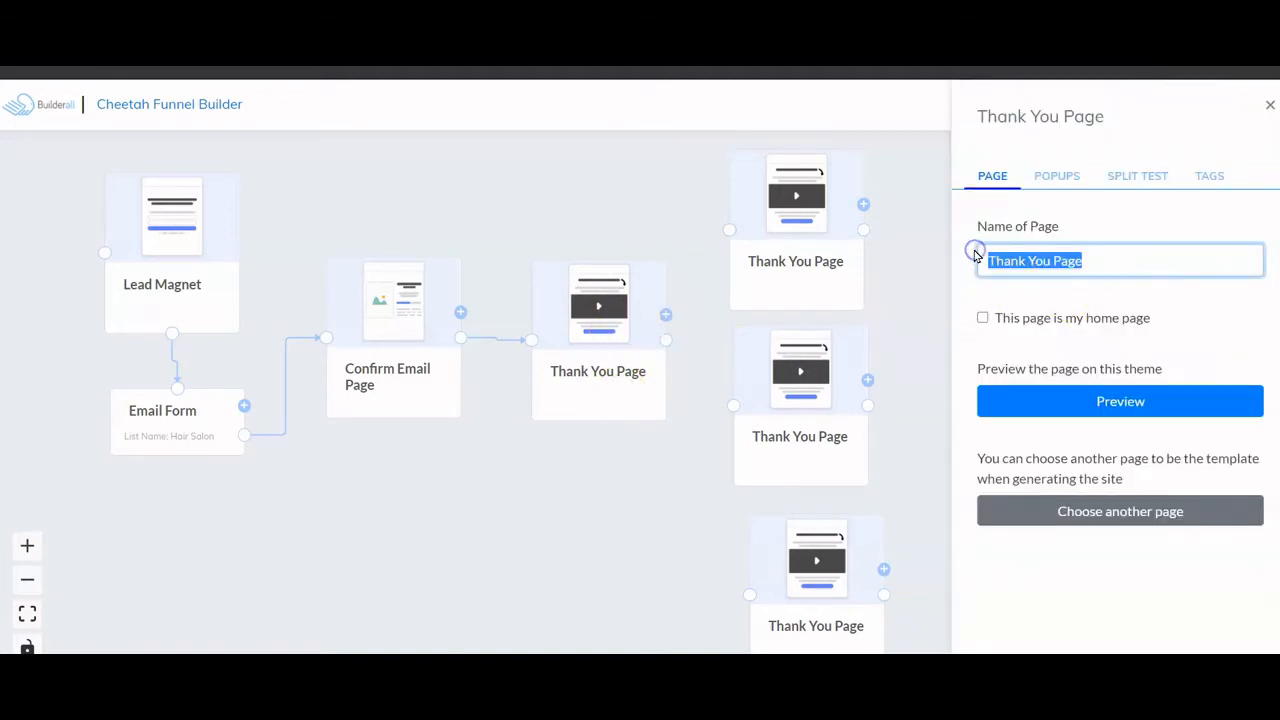
pyautogui.write('Survey')
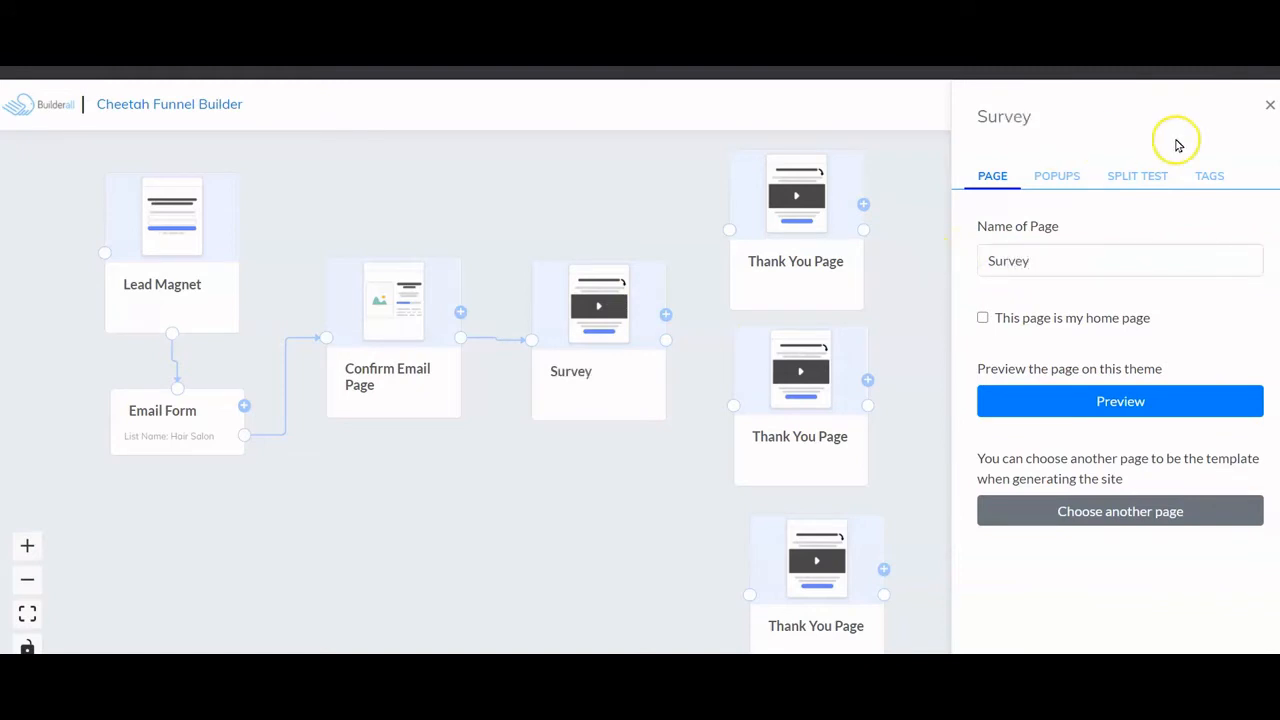
pyautogui.click(1269, 105)
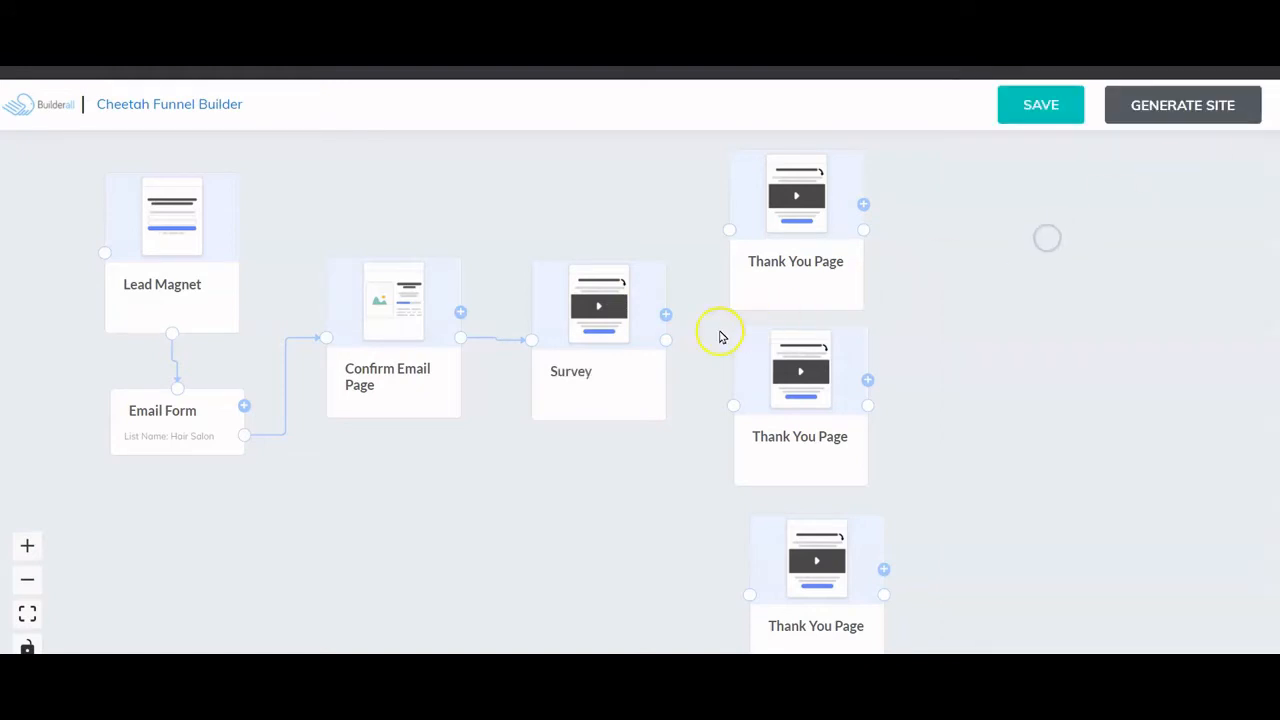
# - Line up the three Thank You Page cards beside Survey, attempt linking them, and save
pyautogui.moveTo(766, 280); pyautogui.dragTo(788, 276)
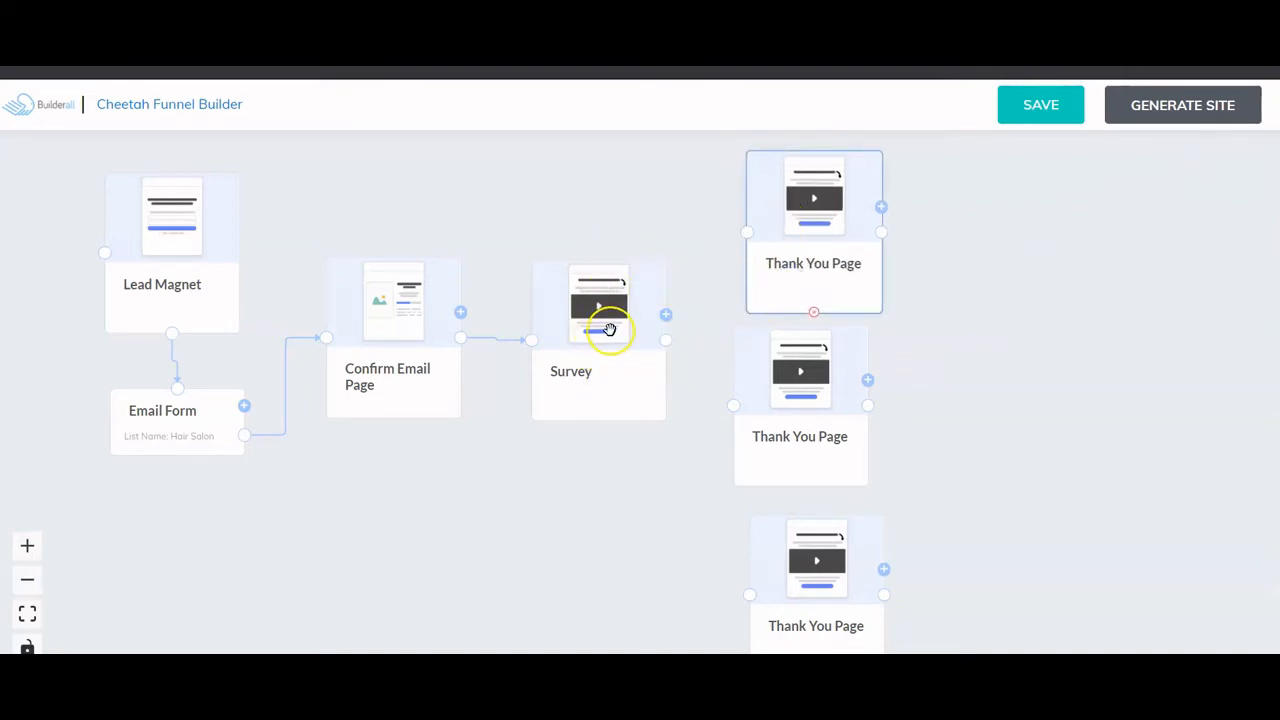
pyautogui.click(810, 424)
pyautogui.moveTo(810, 424); pyautogui.dragTo(822, 430)
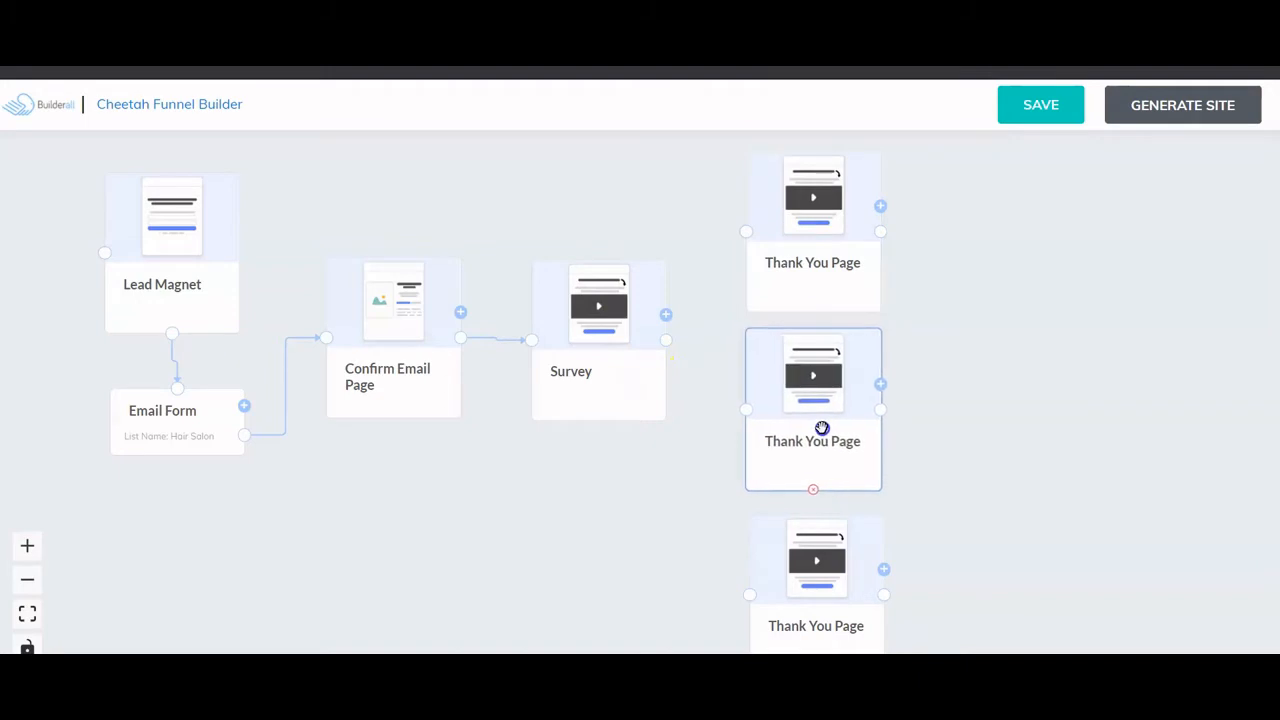
pyautogui.moveTo(837, 556); pyautogui.dragTo(839, 548)
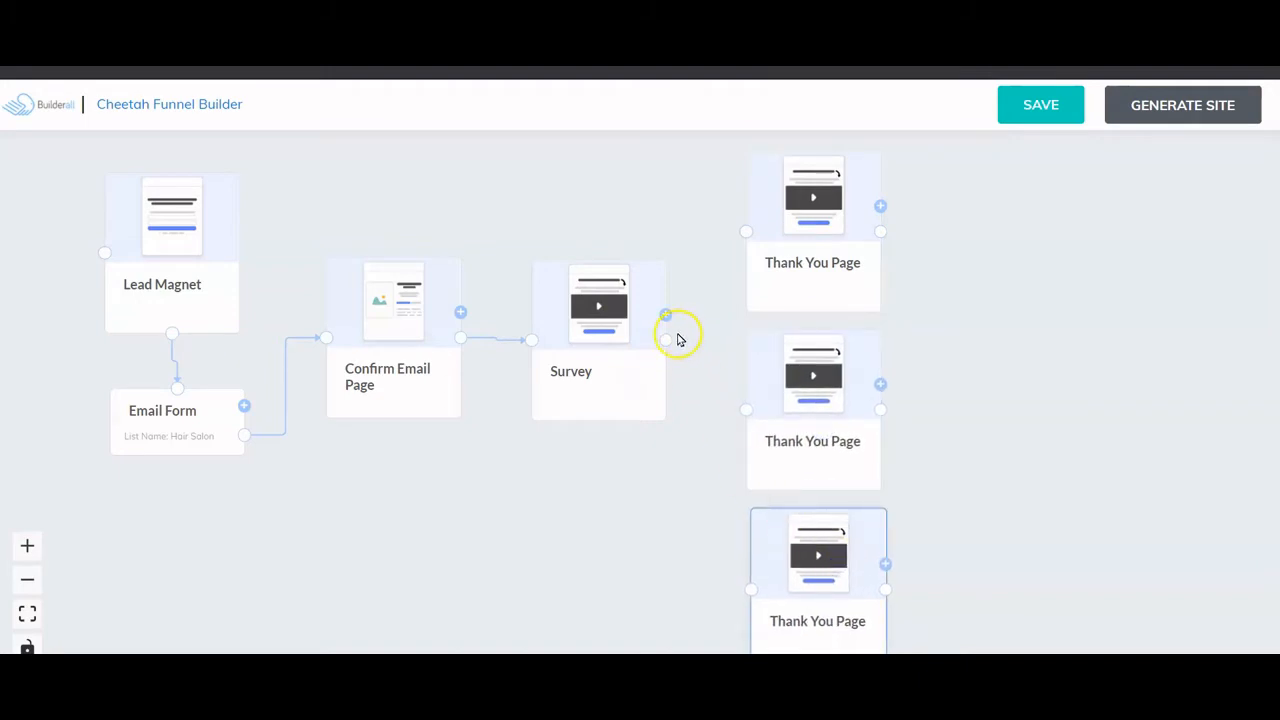
pyautogui.moveTo(672, 334); pyautogui.dragTo(751, 223)
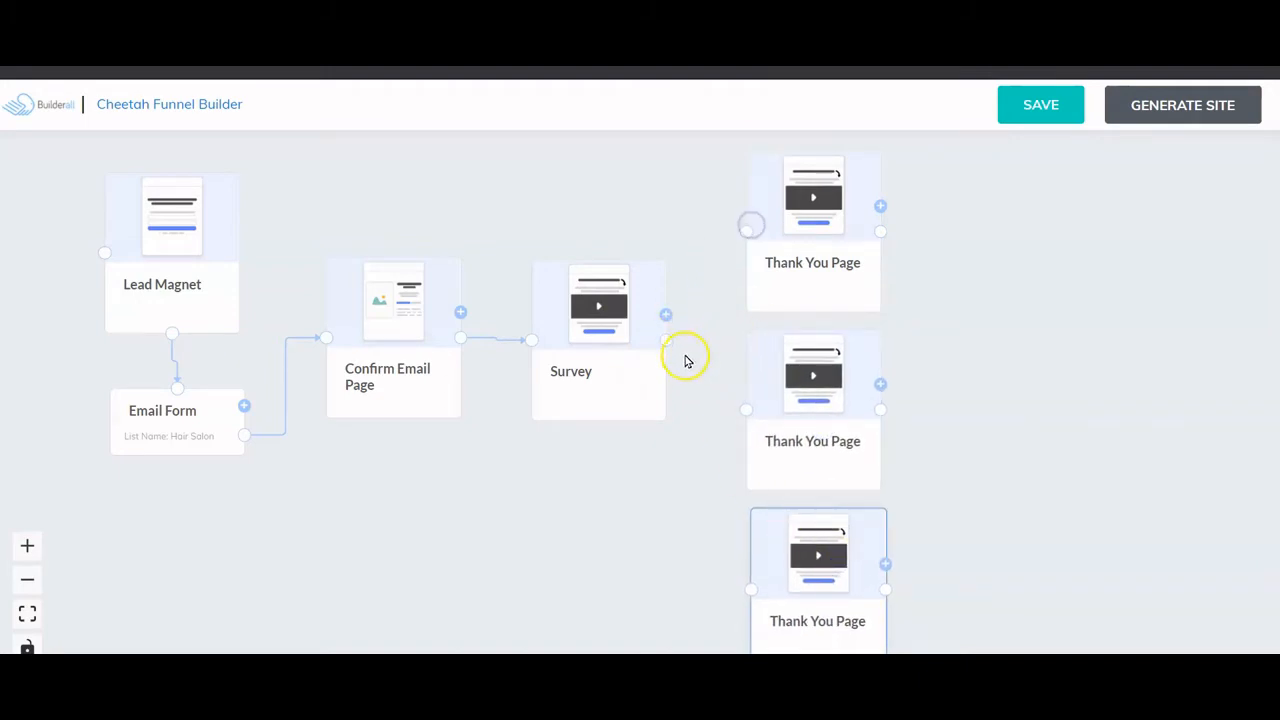
pyautogui.moveTo(665, 340)
pyautogui.mouseDown()
pyautogui.moveTo(754, 234)
pyautogui.moveTo(665, 341)
pyautogui.mouseUp()
pyautogui.moveTo(746, 410); pyautogui.dragTo(660, 336)
pyautogui.click(688, 470)
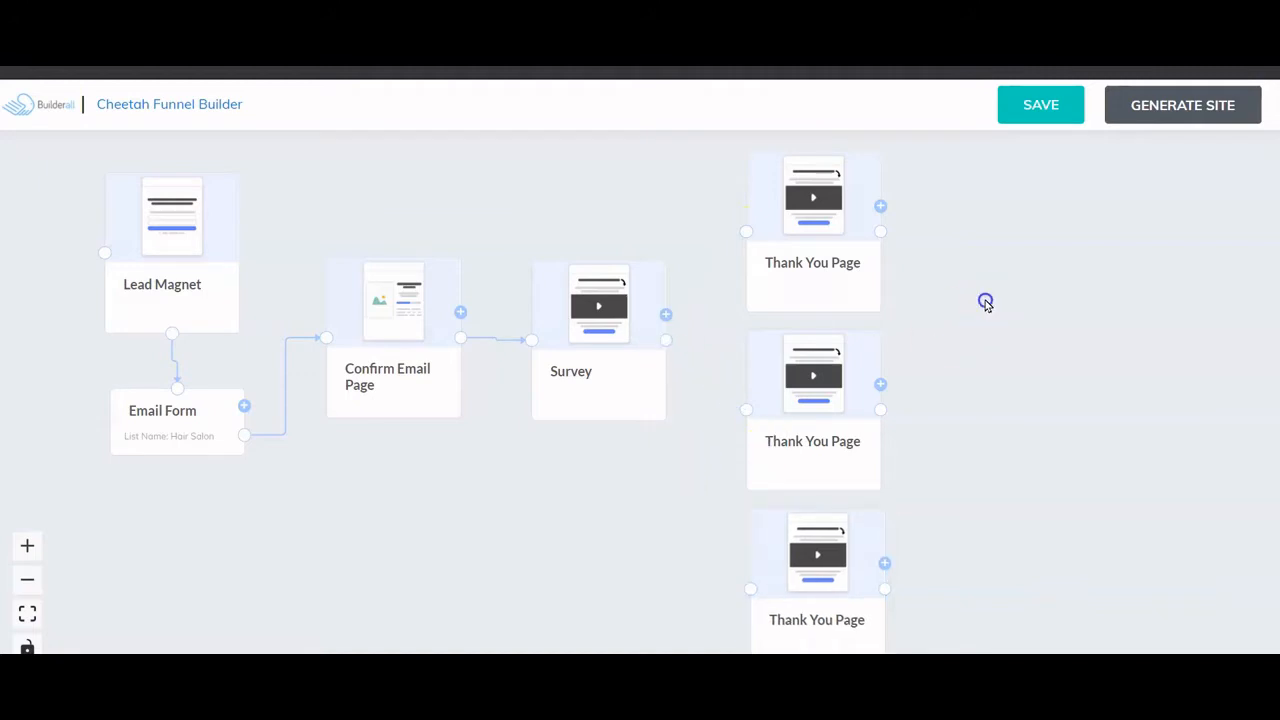
pyautogui.click(1040, 116)
# - Save, reposition Survey, and wire the top and bottom Thank You Pages to it
pyautogui.click(1060, 342)
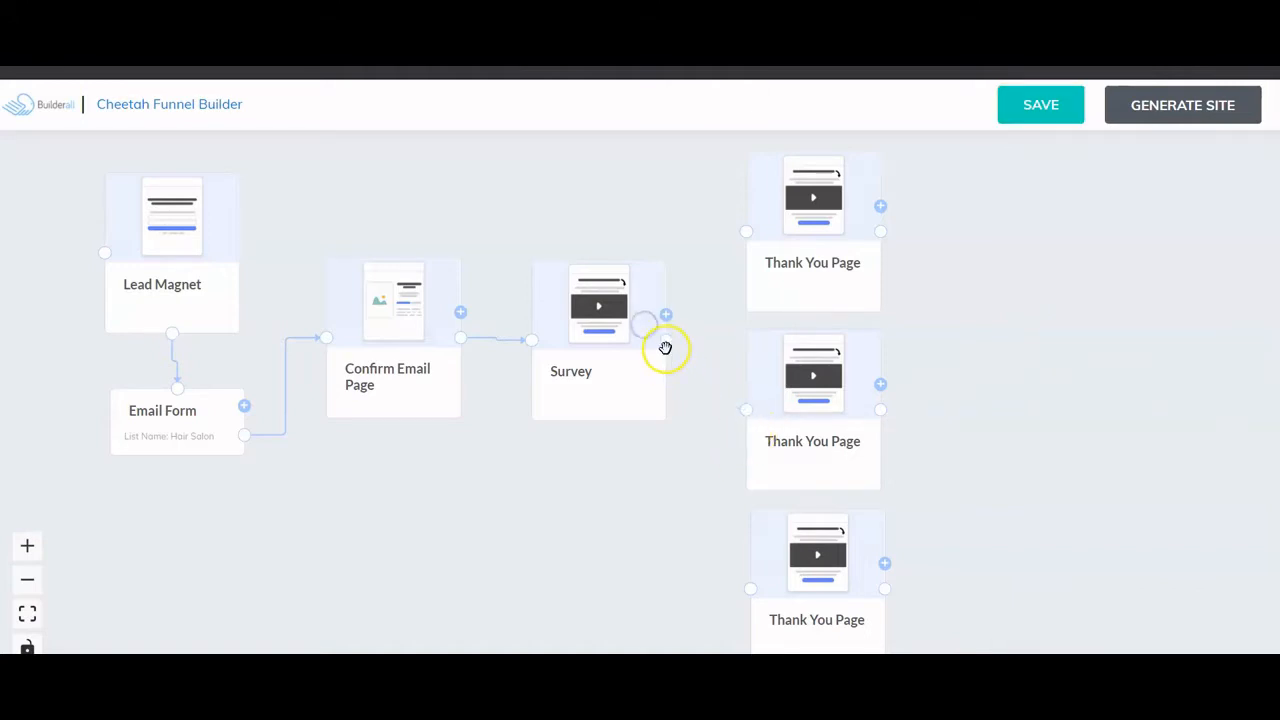
pyautogui.moveTo(666, 346); pyautogui.dragTo(748, 408)
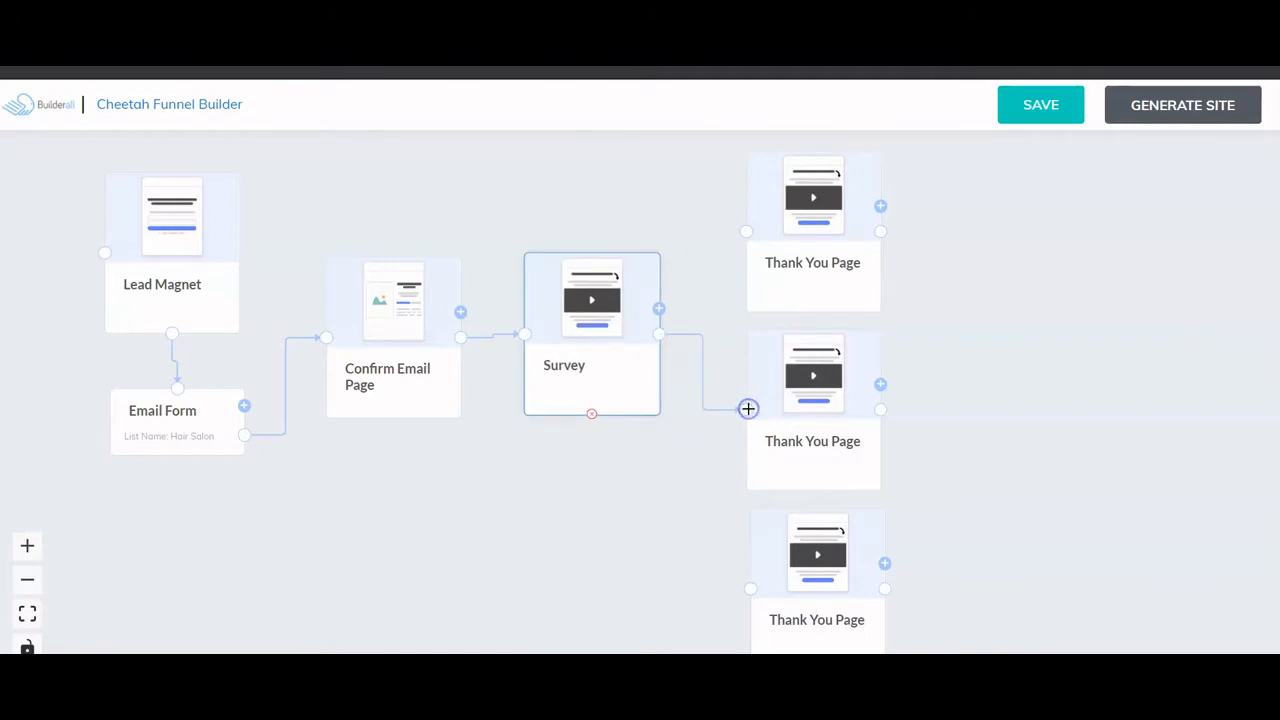
pyautogui.moveTo(745, 231); pyautogui.dragTo(657, 334)
pyautogui.moveTo(748, 590)
pyautogui.mouseDown()
pyautogui.moveTo(653, 333)
pyautogui.moveTo(751, 537)
pyautogui.moveTo(757, 590)
pyautogui.mouseUp()
pyautogui.click(811, 276)
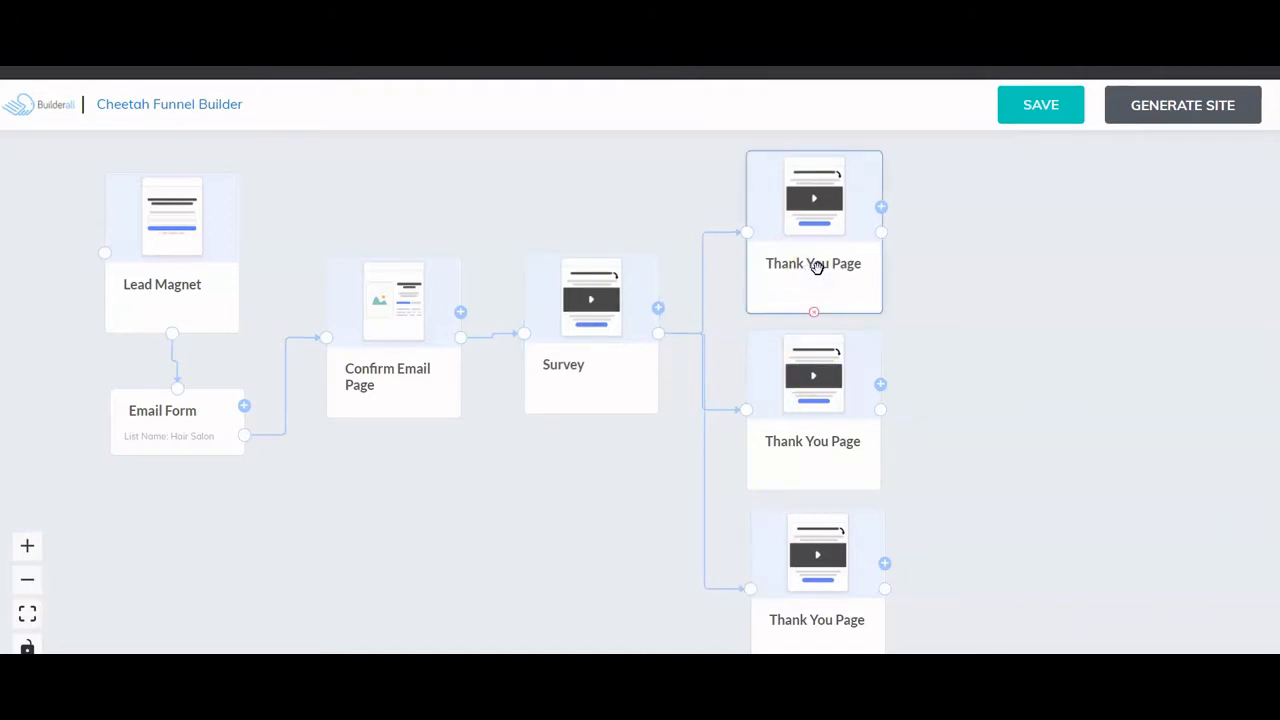
# - Rename the top Thank You Page to 'Hair Color'
pyautogui.doubleClick(817, 266)
pyautogui.moveTo(1085, 262); pyautogui.dragTo(983, 261)
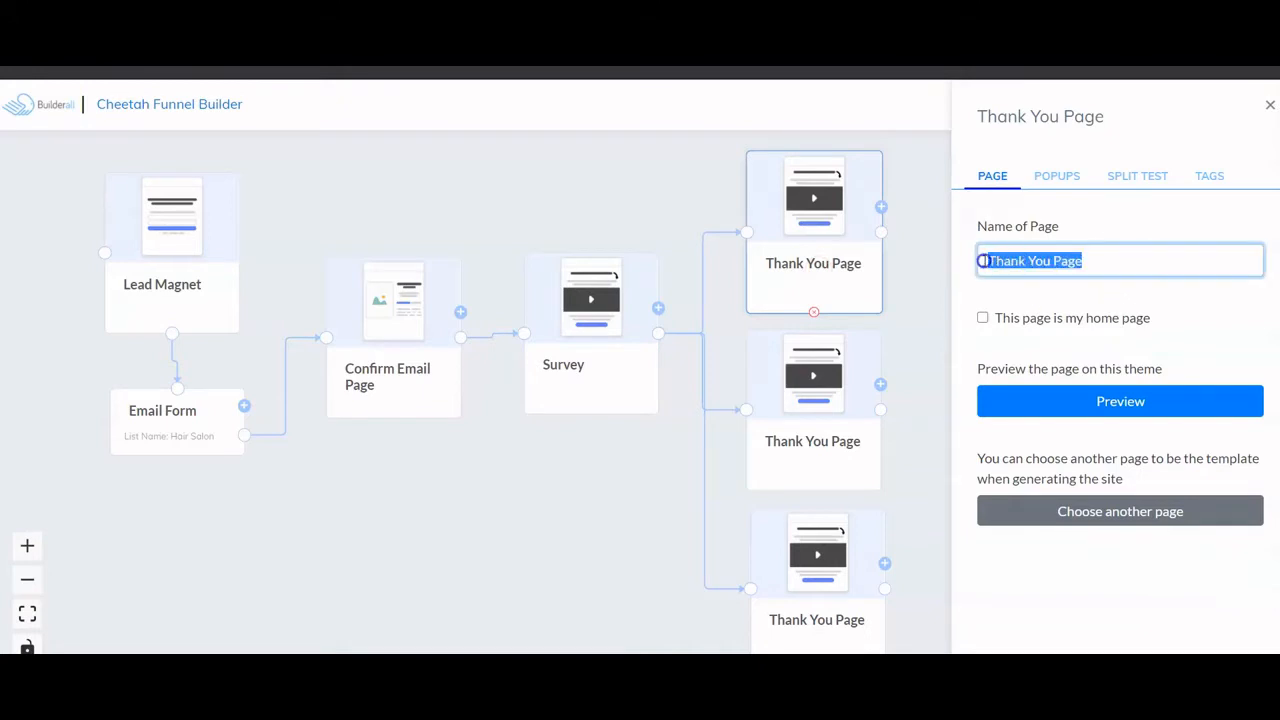
pyautogui.write('Hari')
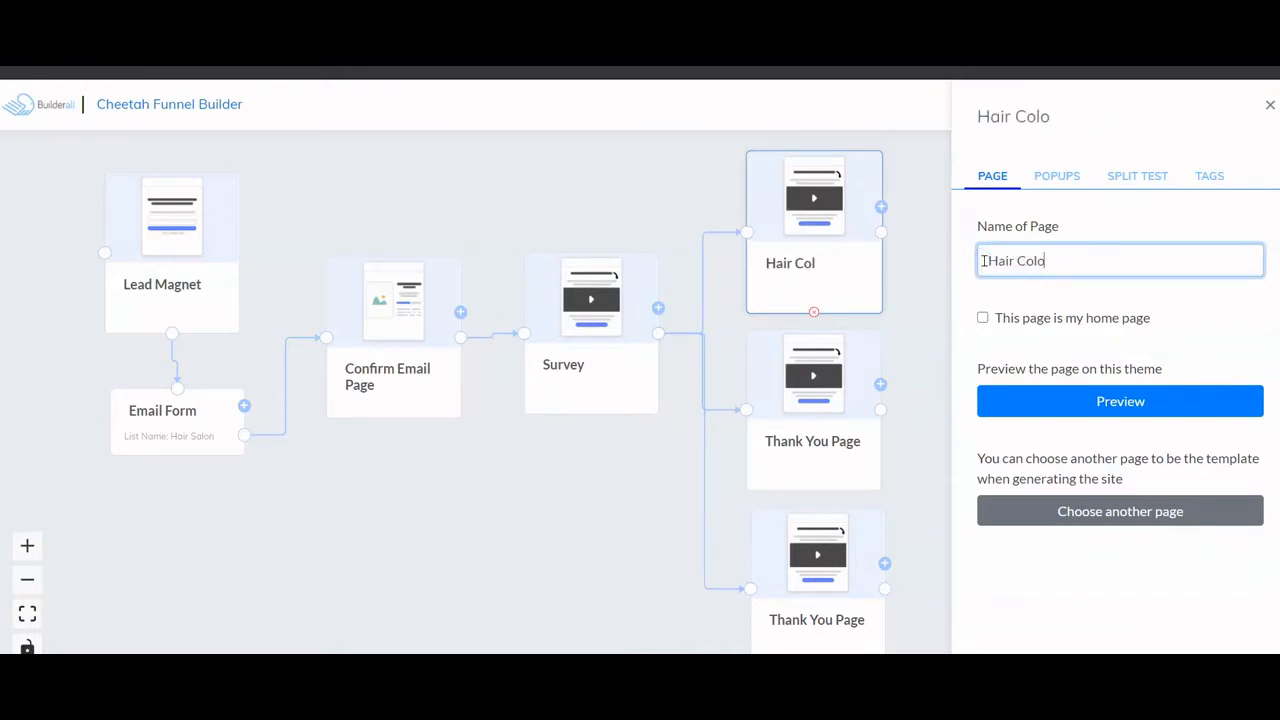
pyautogui.click(937, 269)
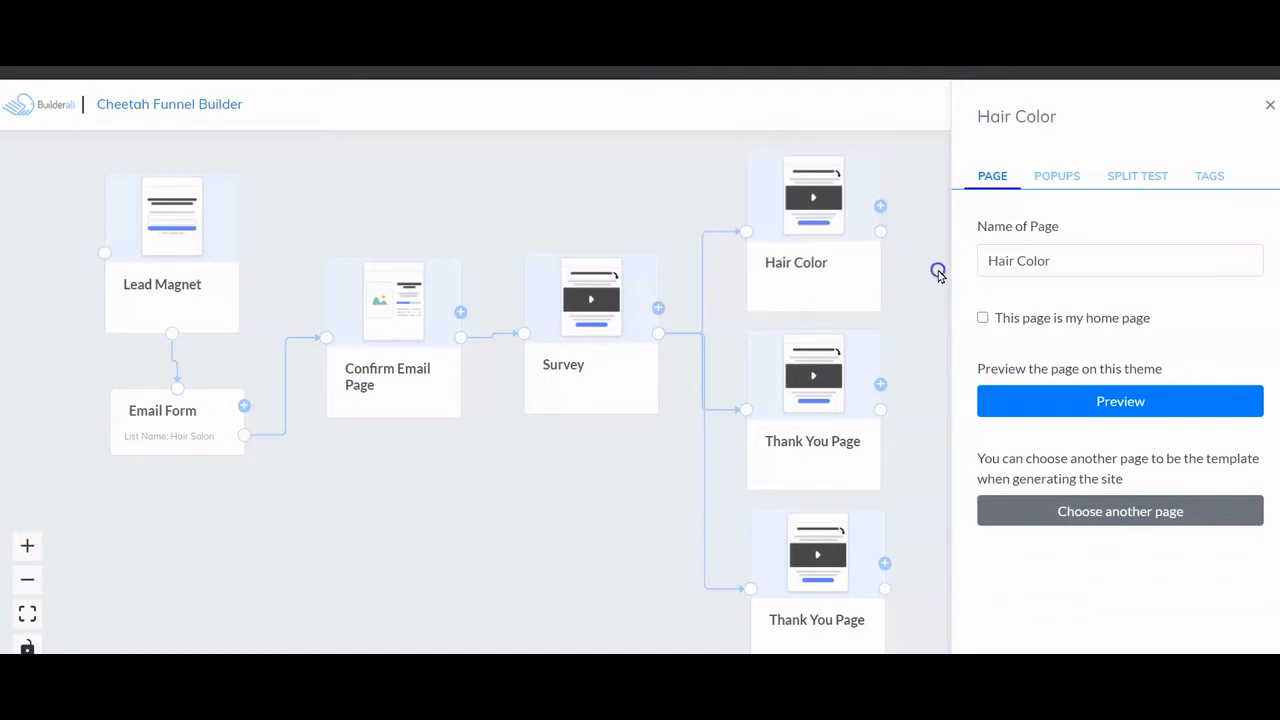
# - Rename the middle Thank You Page to 'Cut & Blow'
pyautogui.click(824, 428)
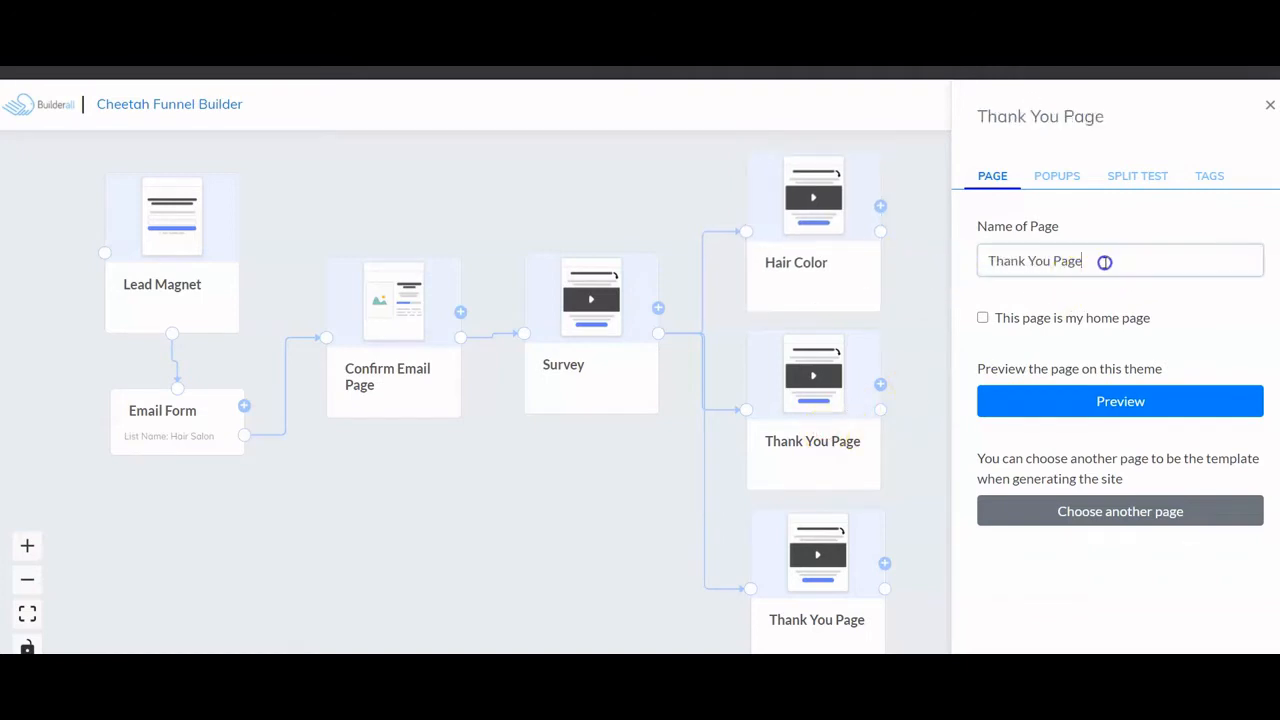
pyautogui.moveTo(1103, 260); pyautogui.dragTo(995, 265)
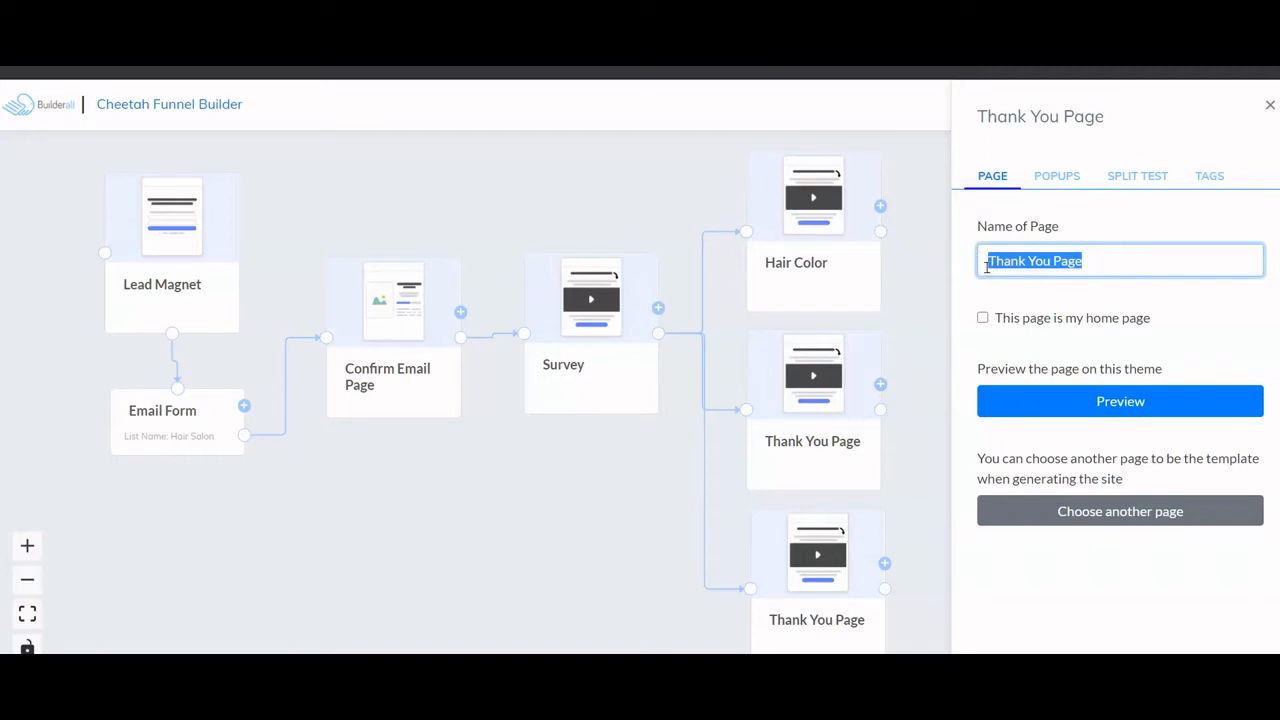
pyautogui.write('Cut & Blow')
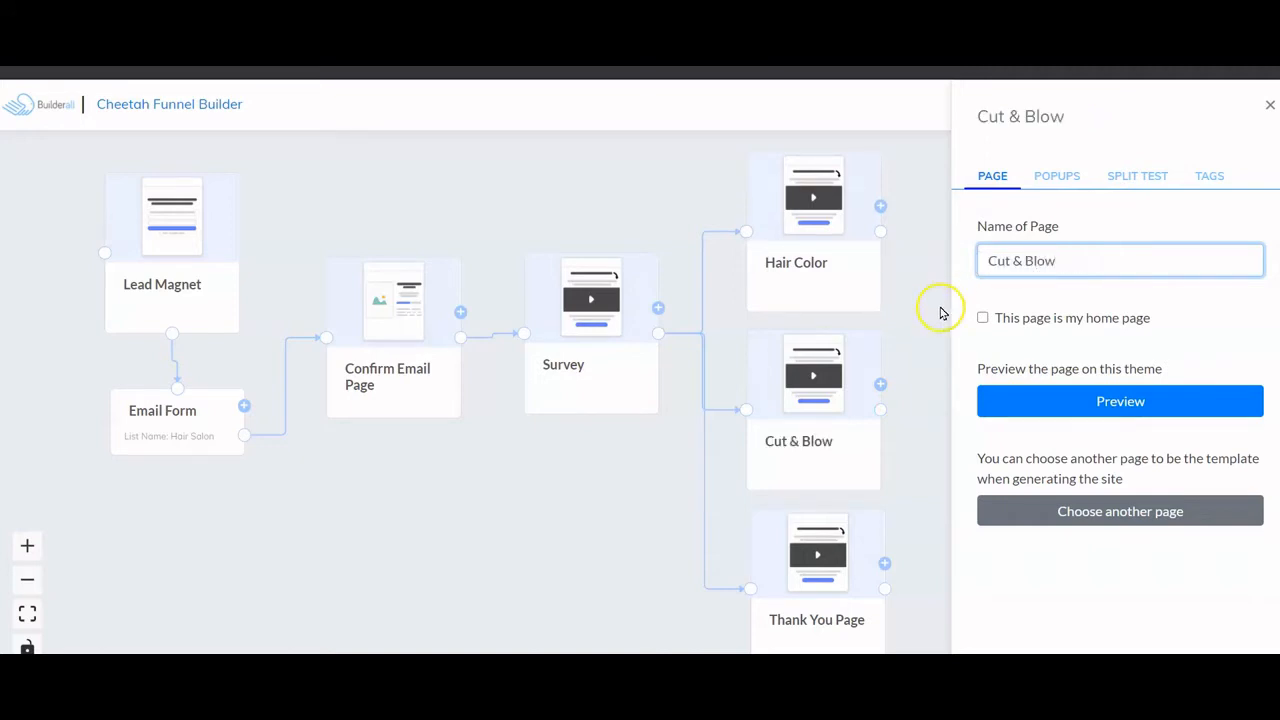
pyautogui.click(940, 313)
# - Rename the bottom Thank You Page to 'Perm' and close the settings panel
pyautogui.click(820, 558)
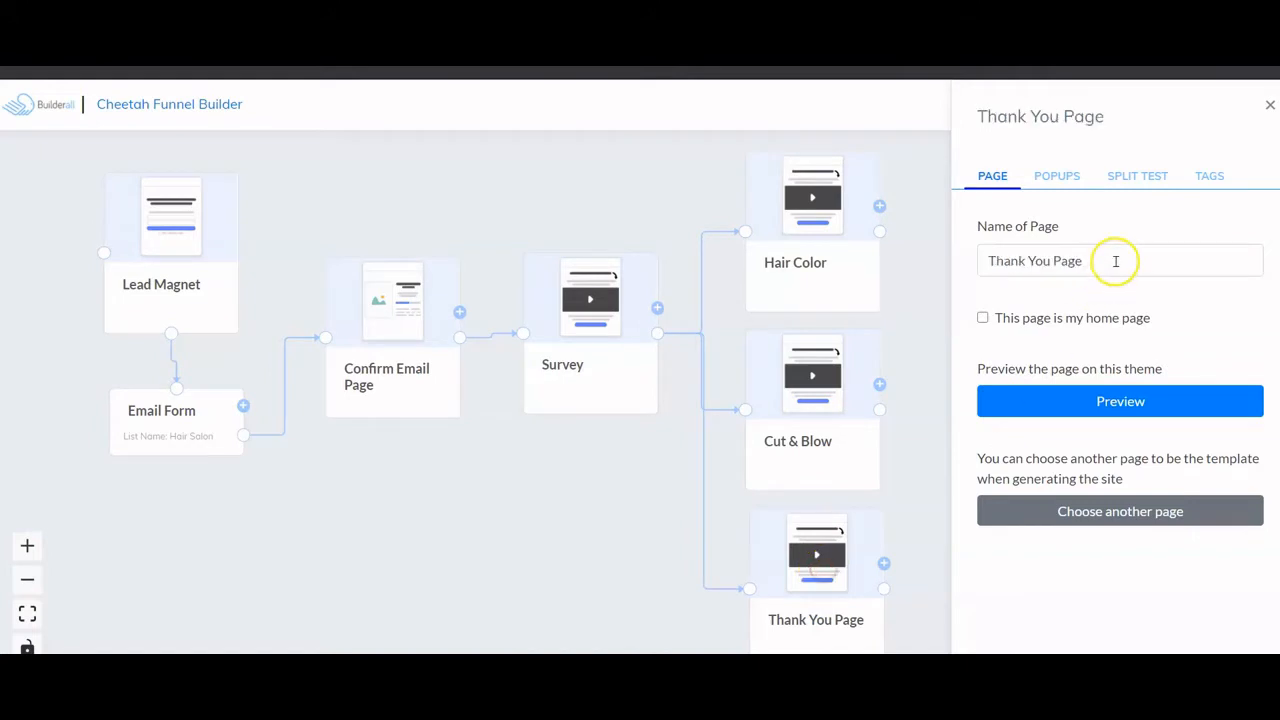
pyautogui.moveTo(1115, 261); pyautogui.dragTo(984, 264)
pyautogui.write('Perm')
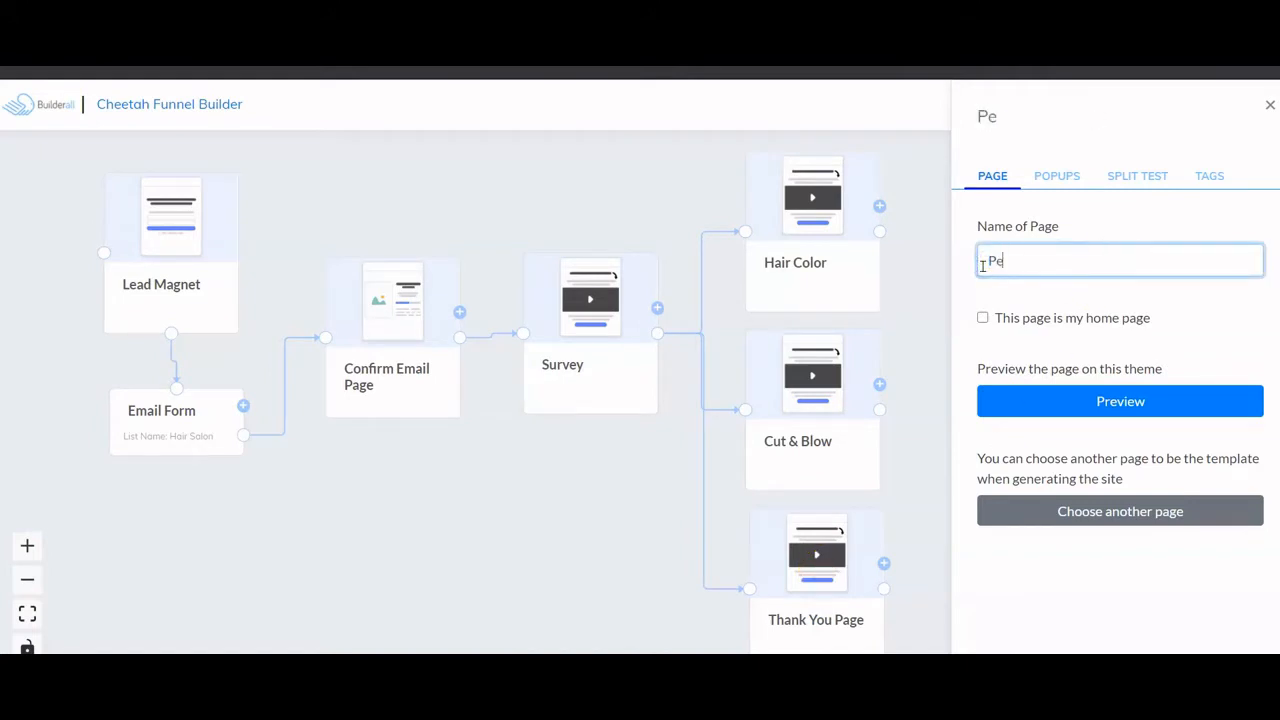
pyautogui.click(924, 288)
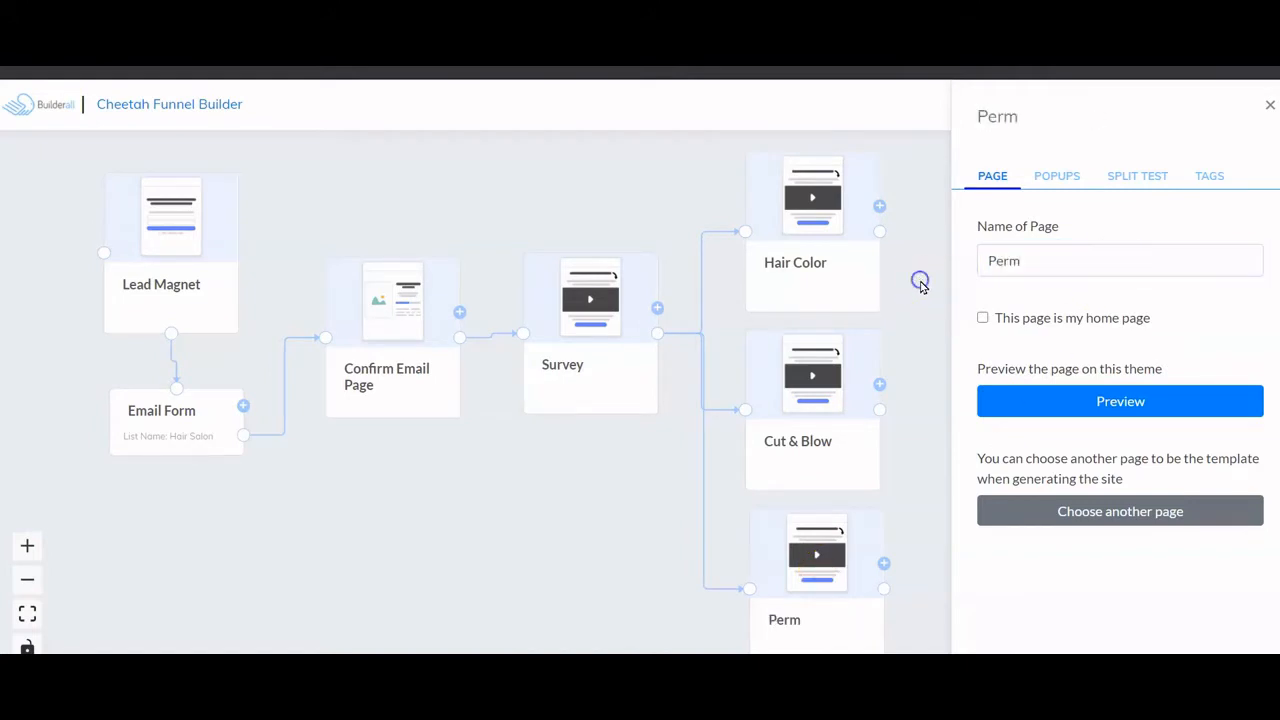
pyautogui.click(1268, 108)
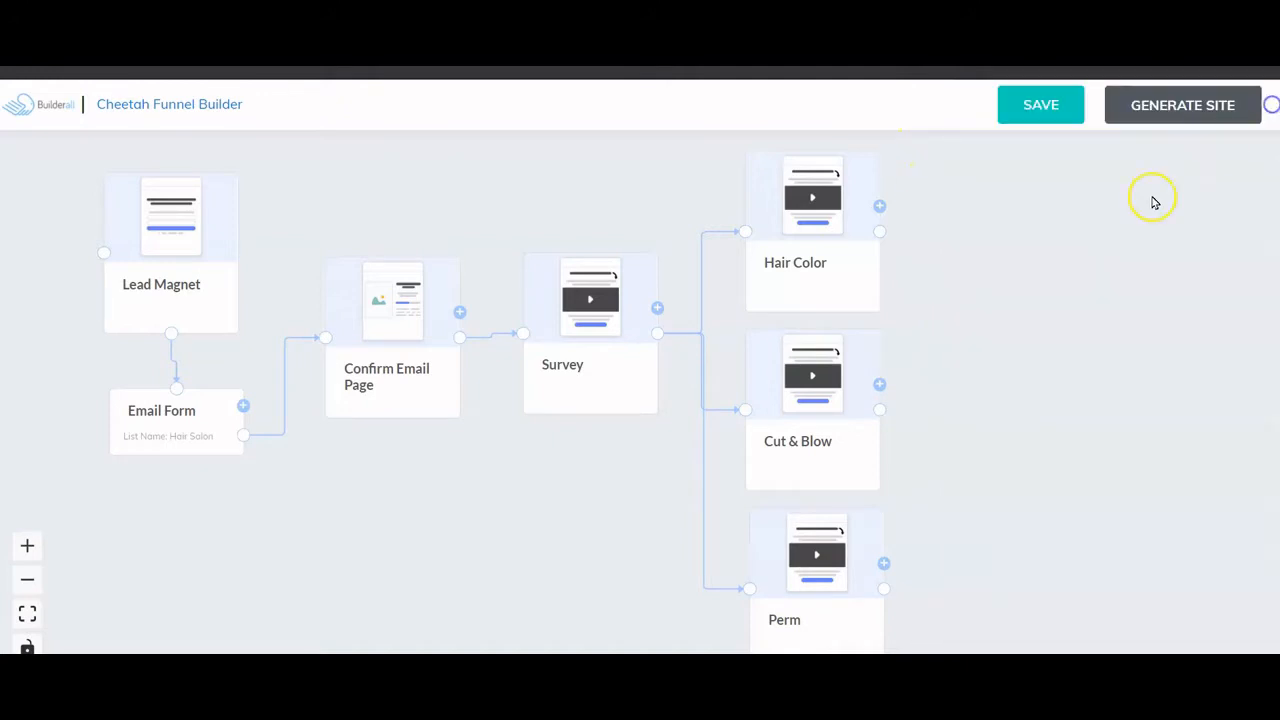
# - Shift Lead Magnet, Email Form, Confirm Email Page and Survey left into a tighter row
pyautogui.click(829, 537)
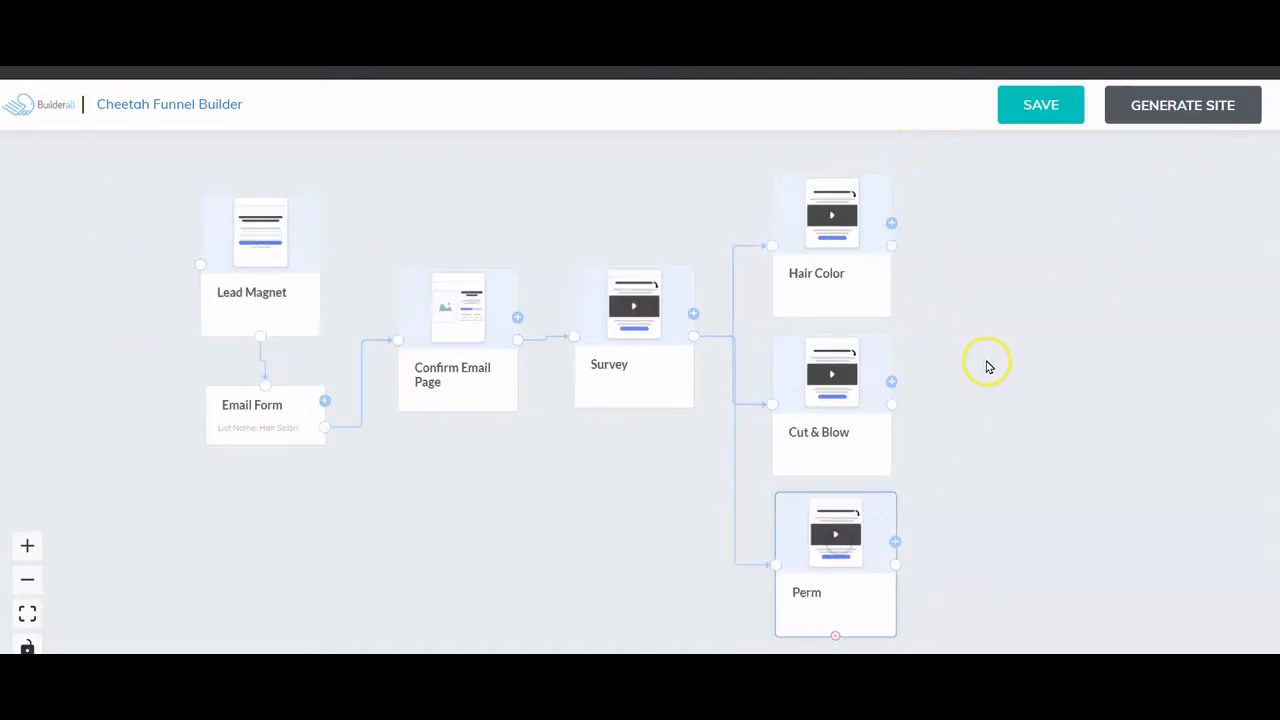
pyautogui.moveTo(265, 268); pyautogui.dragTo(161, 245)
pyautogui.moveTo(268, 410); pyautogui.dragTo(150, 389)
pyautogui.moveTo(460, 329); pyautogui.dragTo(329, 300)
pyautogui.moveTo(618, 334); pyautogui.dragTo(470, 328)
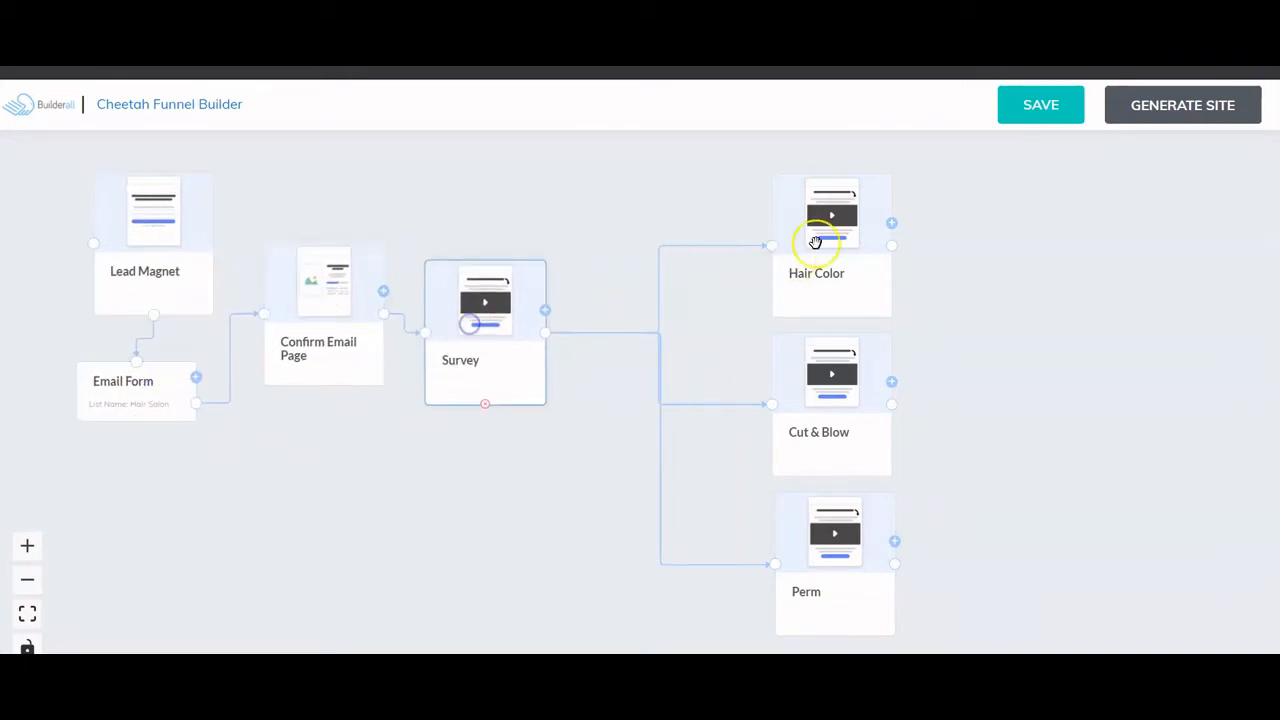
# - Stack Hair Color, Cut & Blow and Perm vertically beside Survey
pyautogui.moveTo(822, 240); pyautogui.dragTo(687, 230)
pyautogui.moveTo(833, 372); pyautogui.dragTo(686, 378)
pyautogui.click(848, 573)
pyautogui.moveTo(848, 573); pyautogui.dragTo(705, 584)
pyautogui.click(981, 446)
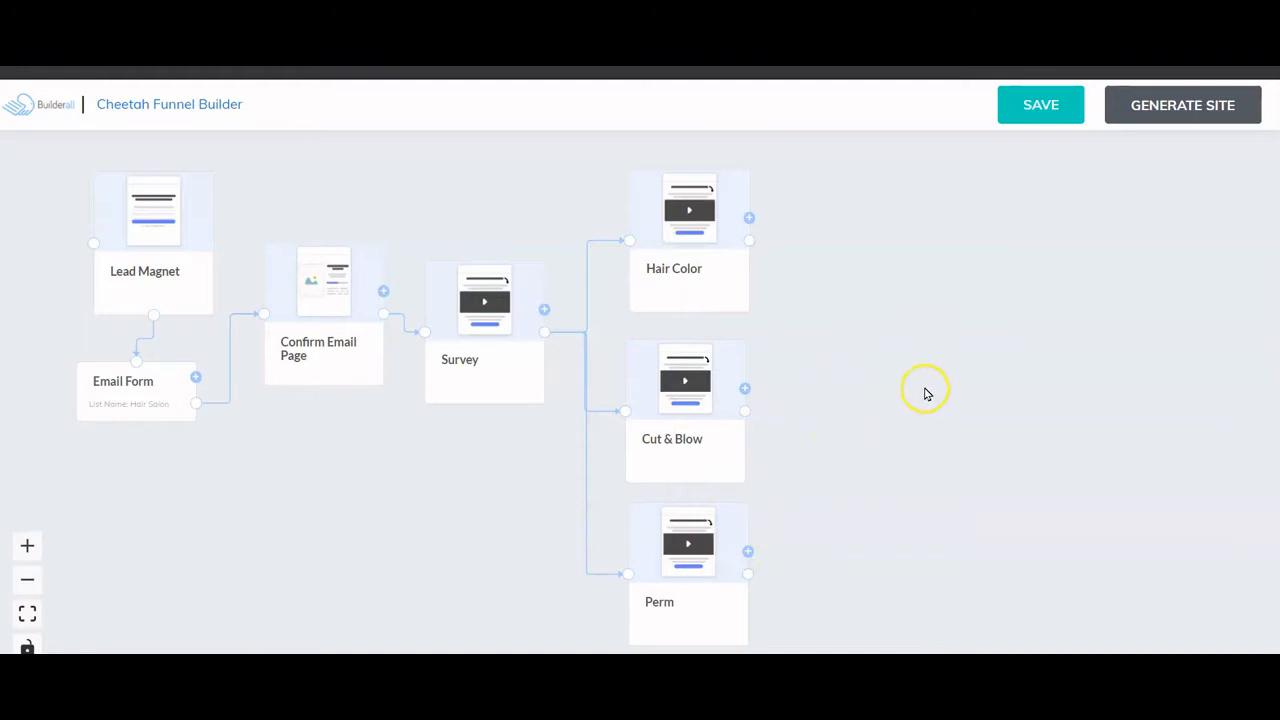
# - Add a Checkout Page beside Cut & Blow with its checkout node placed beneath it
pyautogui.click(744, 389)
pyautogui.scroll(-1, 793, 487)
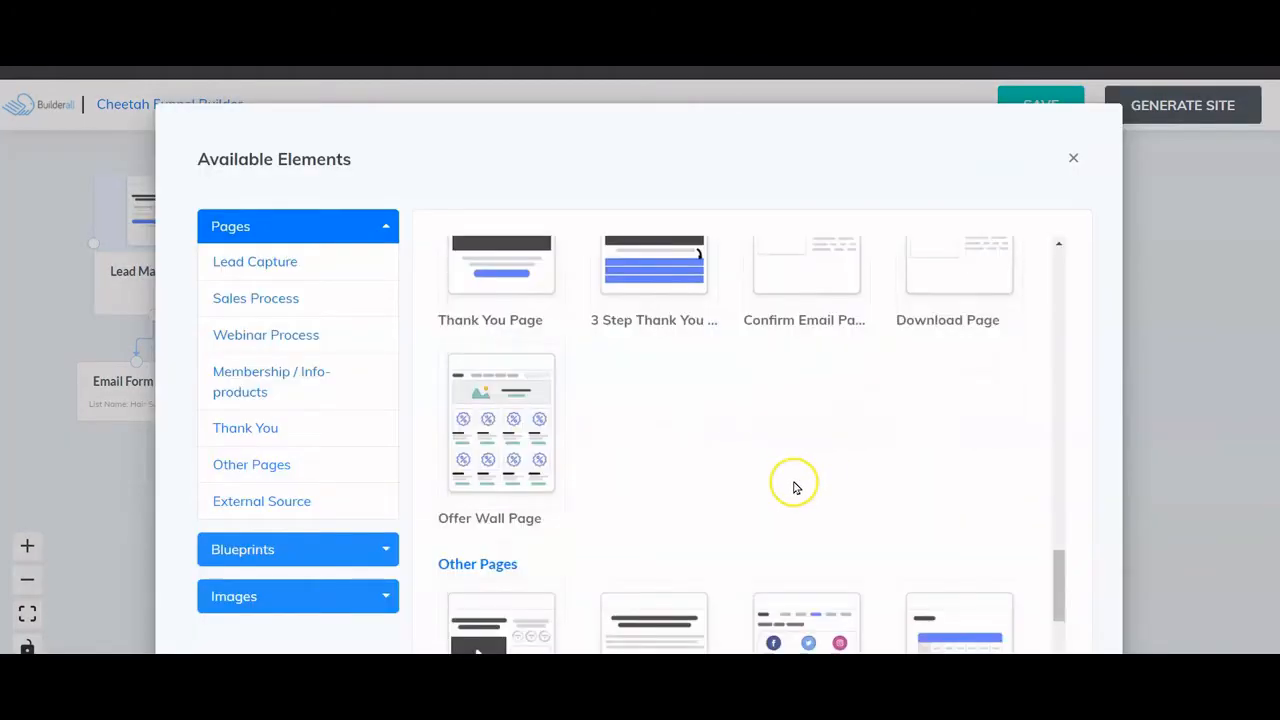
pyautogui.scroll(-3, 793, 487)
pyautogui.scroll(3, 795, 487)
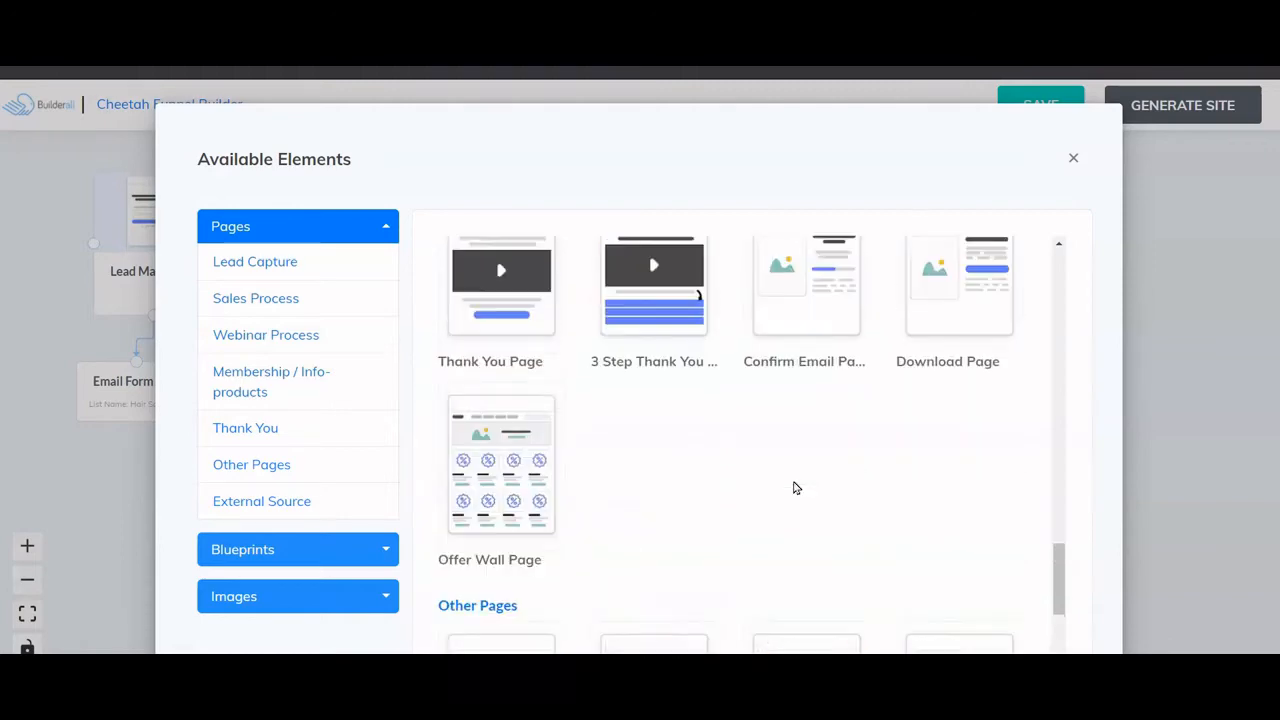
pyautogui.scroll(5, 795, 487)
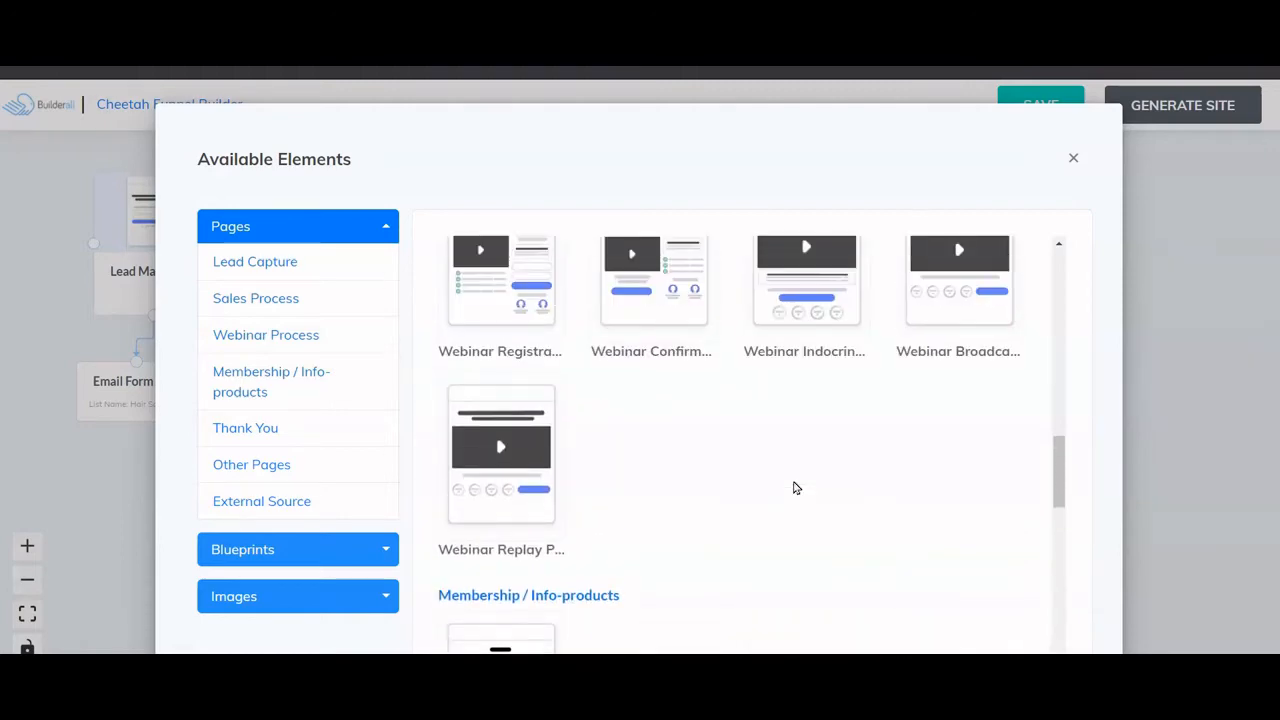
pyautogui.scroll(5, 795, 487)
pyautogui.scroll(-3, 795, 487)
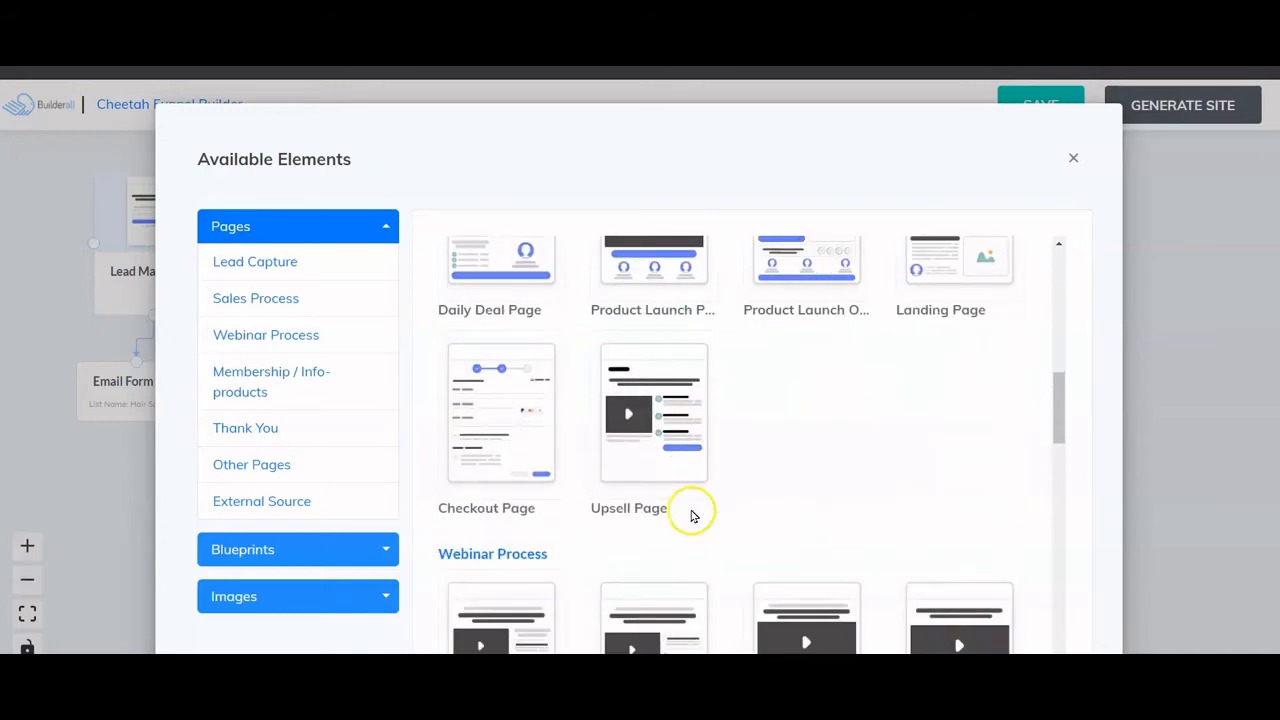
pyautogui.click(500, 448)
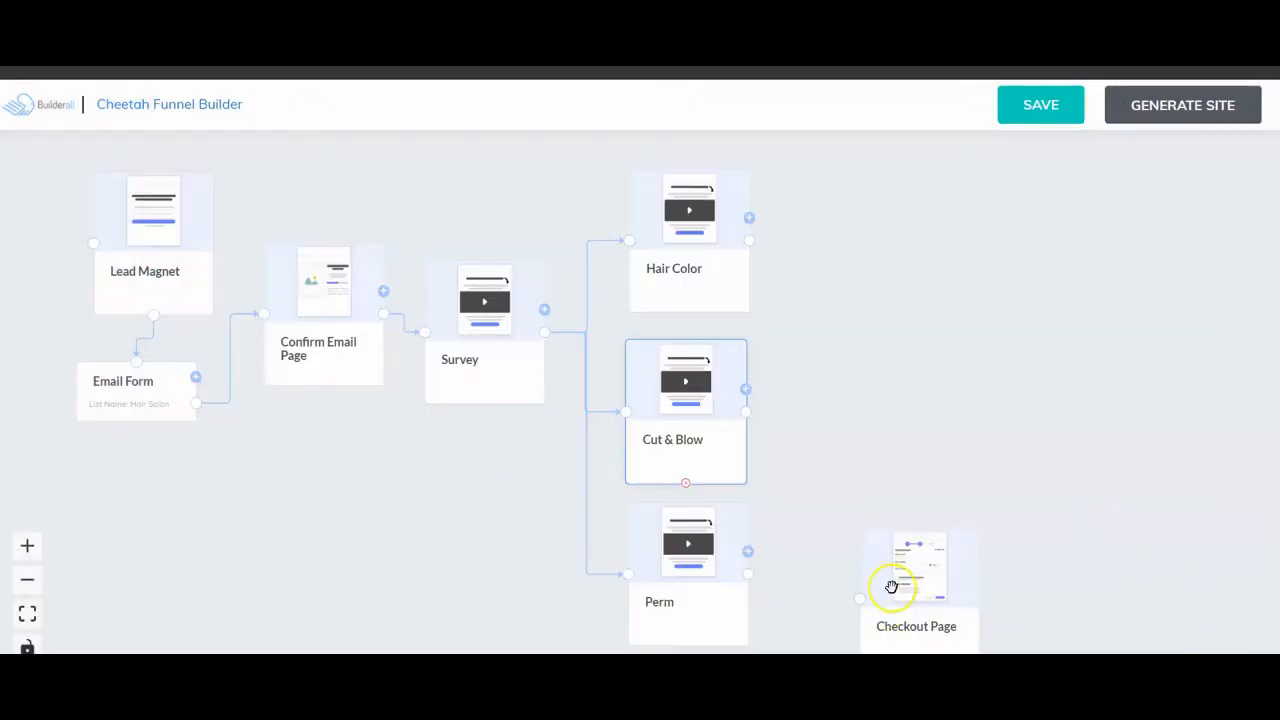
pyautogui.moveTo(905, 586); pyautogui.dragTo(883, 376)
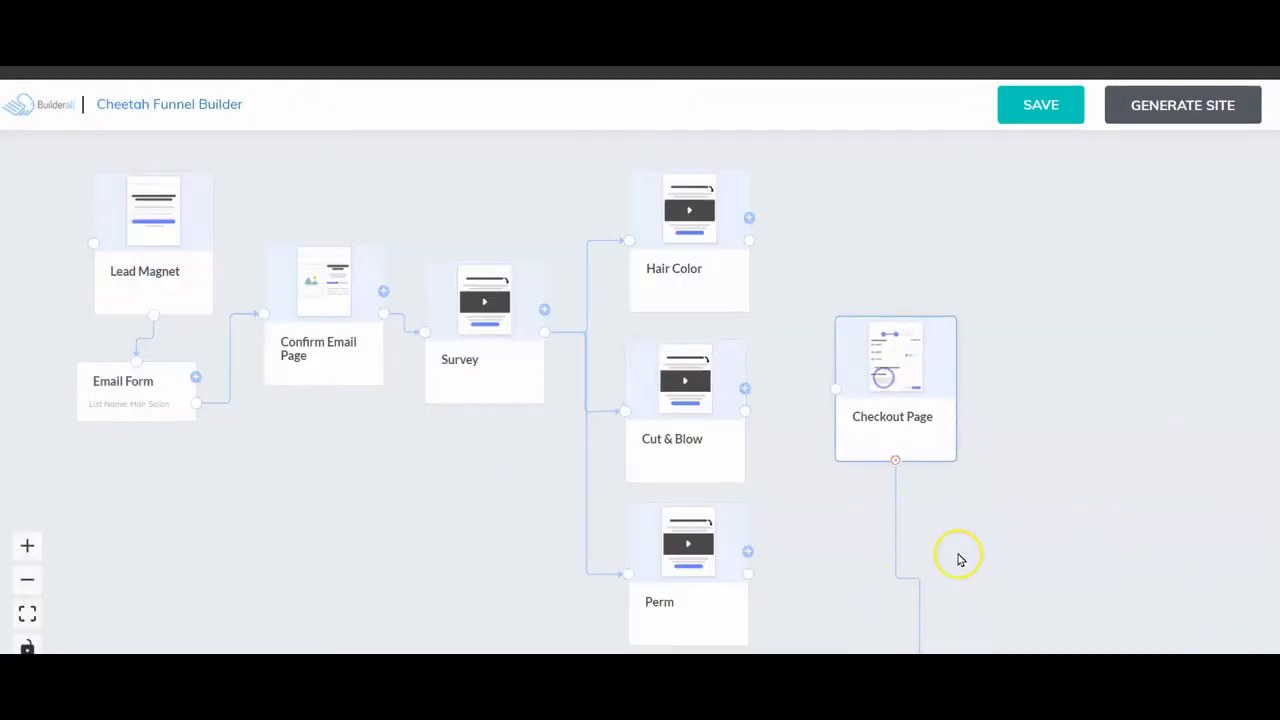
pyautogui.scroll(-3, 958, 560)
pyautogui.moveTo(1020, 526); pyautogui.dragTo(897, 438)
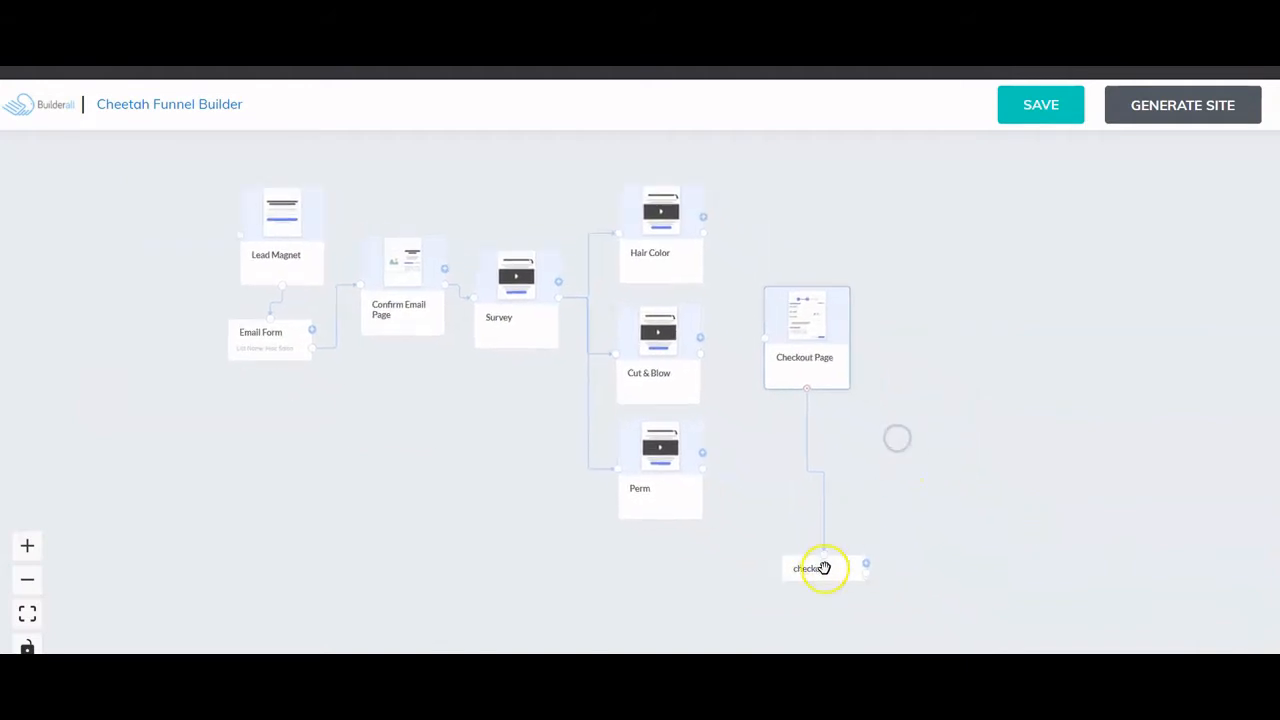
pyautogui.moveTo(822, 568); pyautogui.dragTo(803, 438)
# - Link Hair Color and Cut & Blow to the Checkout Page and save the funnel
pyautogui.scroll(2, 968, 413)
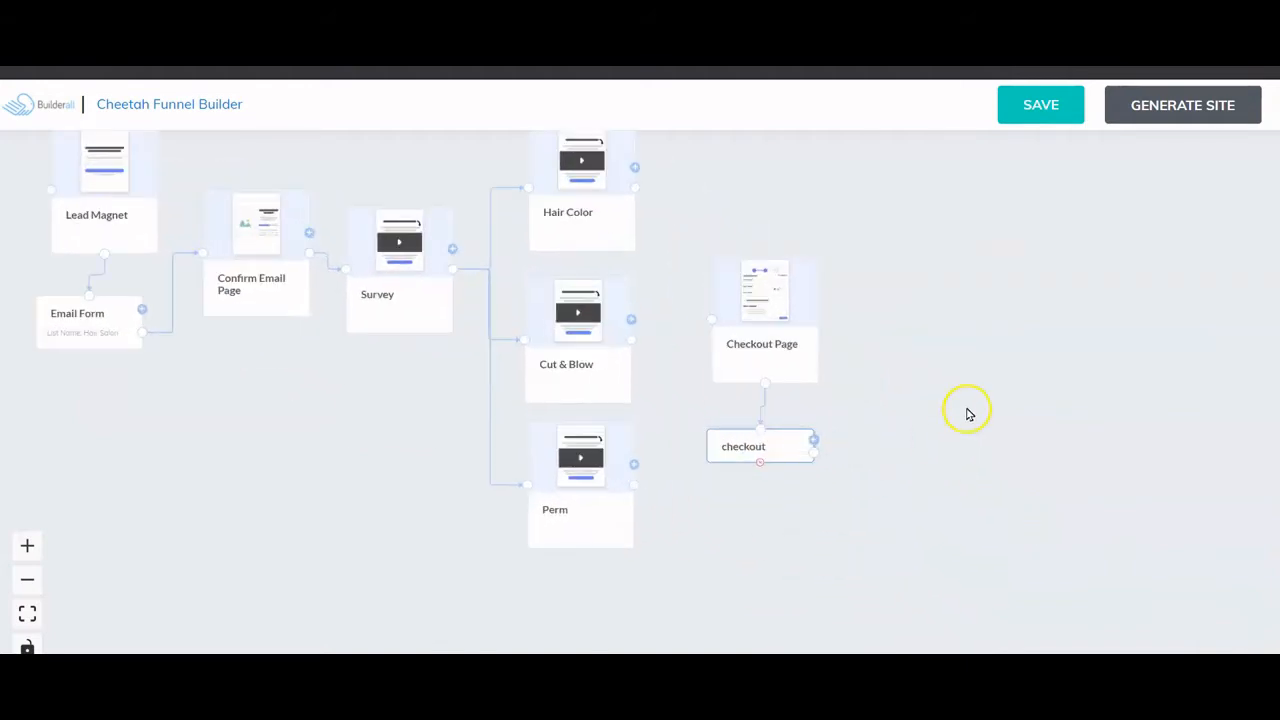
pyautogui.moveTo(949, 384); pyautogui.dragTo(1069, 434)
pyautogui.scroll(1, 991, 460)
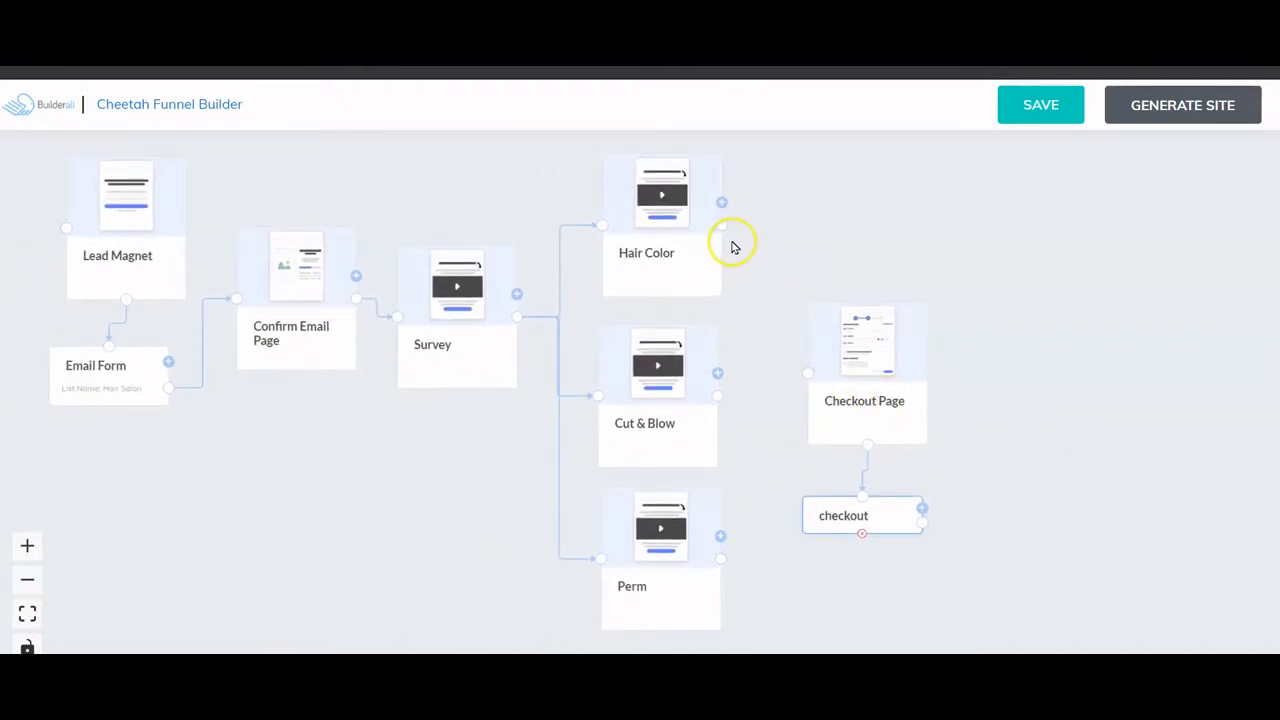
pyautogui.moveTo(723, 228); pyautogui.dragTo(808, 372)
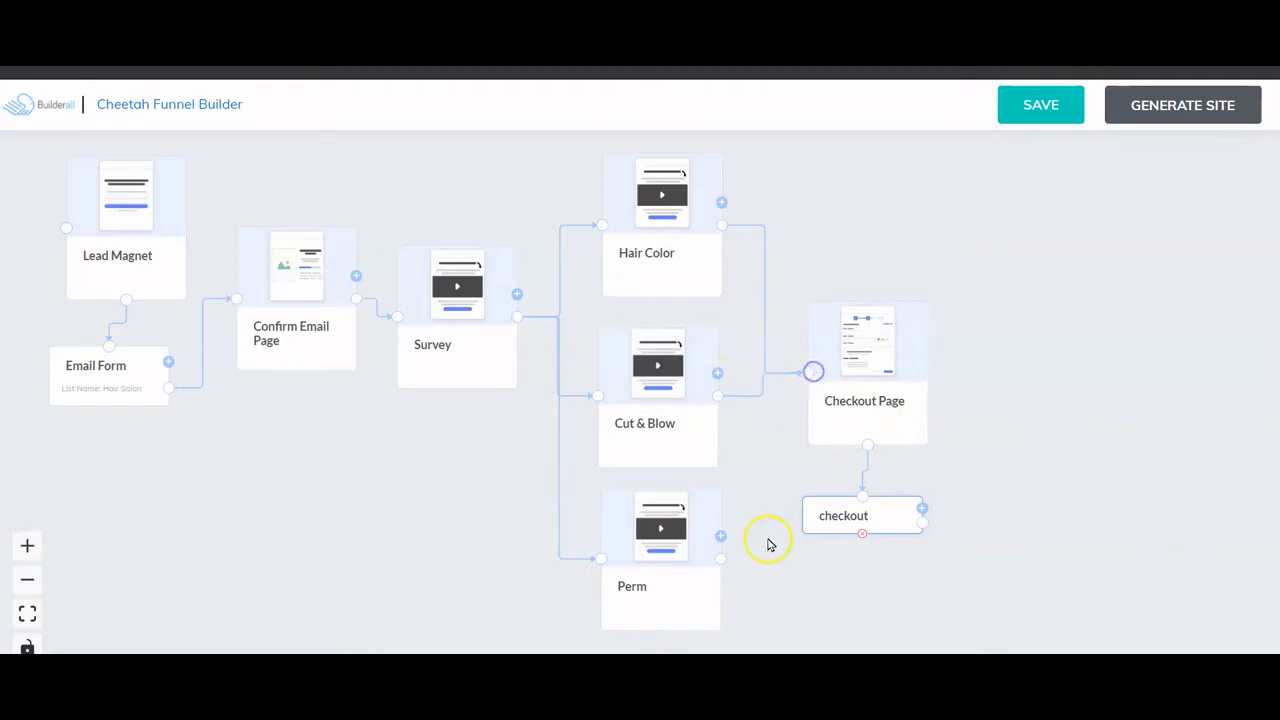
pyautogui.moveTo(720, 558); pyautogui.dragTo(810, 371)
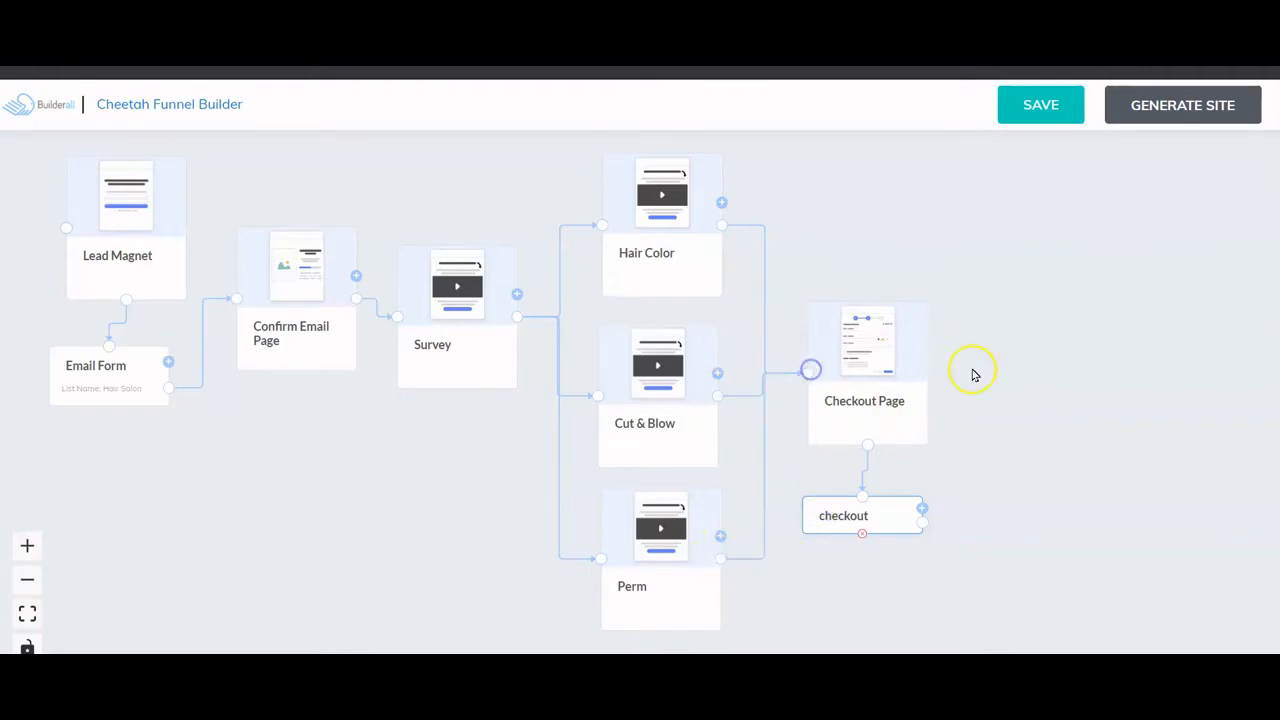
pyautogui.click(1042, 108)
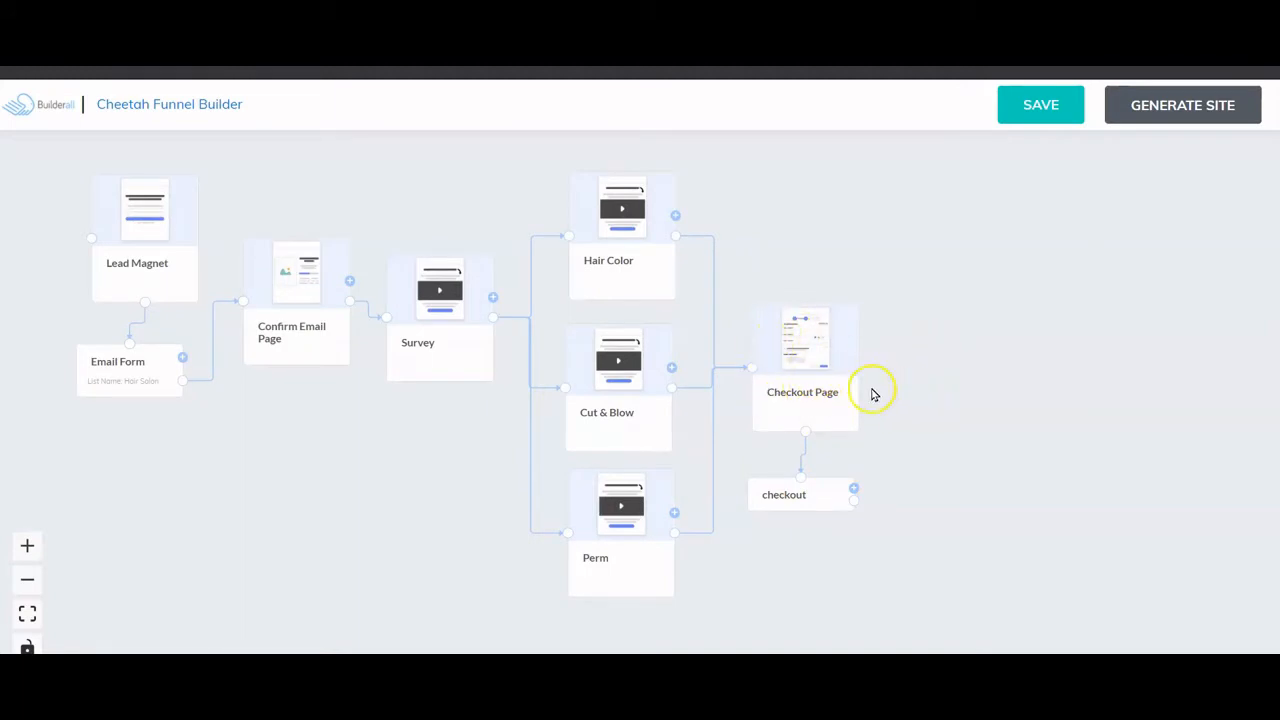
# - Add a Calendar Page after the checkout step, with its calendar step placed underneath
pyautogui.click(853, 489)
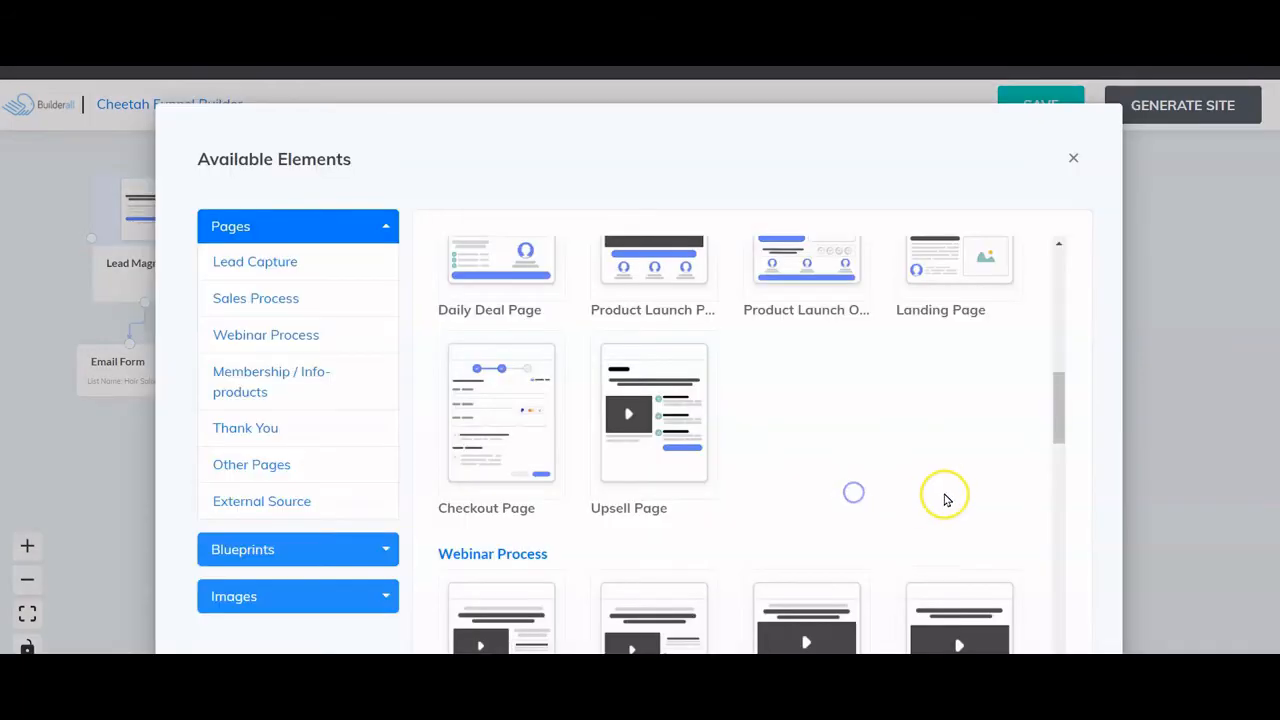
pyautogui.scroll(-10, 909, 406)
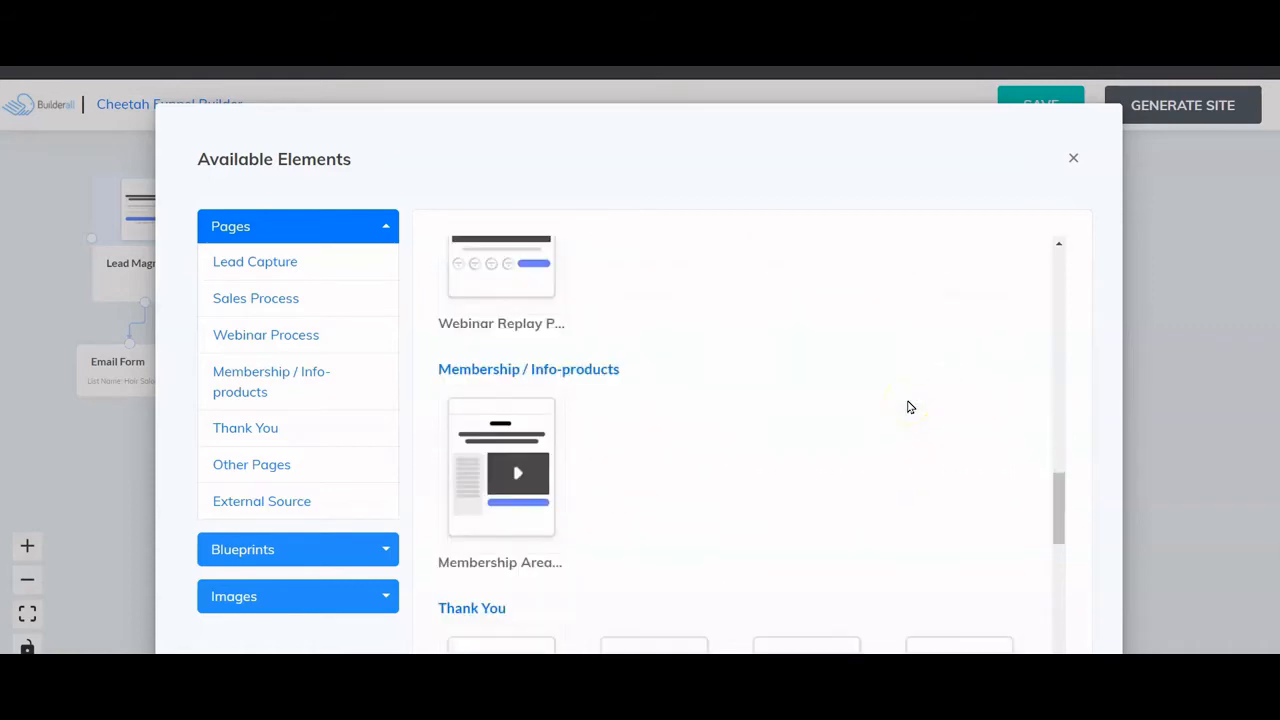
pyautogui.scroll(-4, 909, 406)
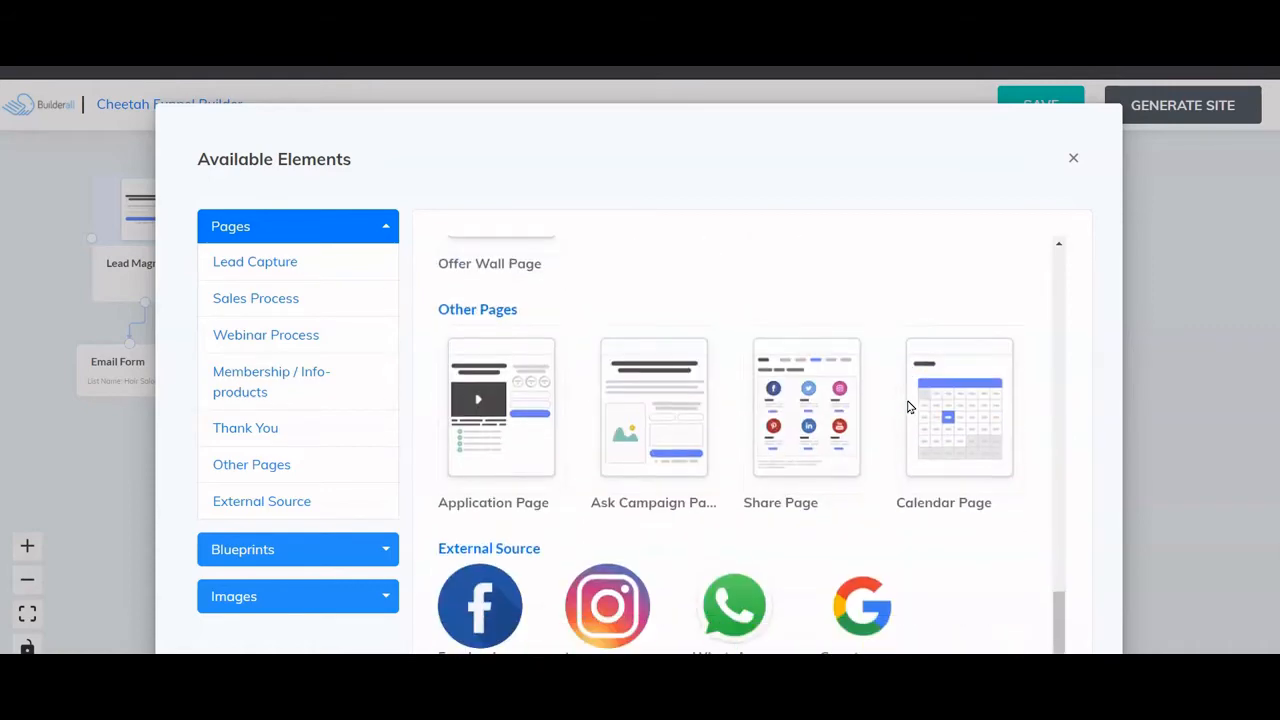
pyautogui.click(960, 455)
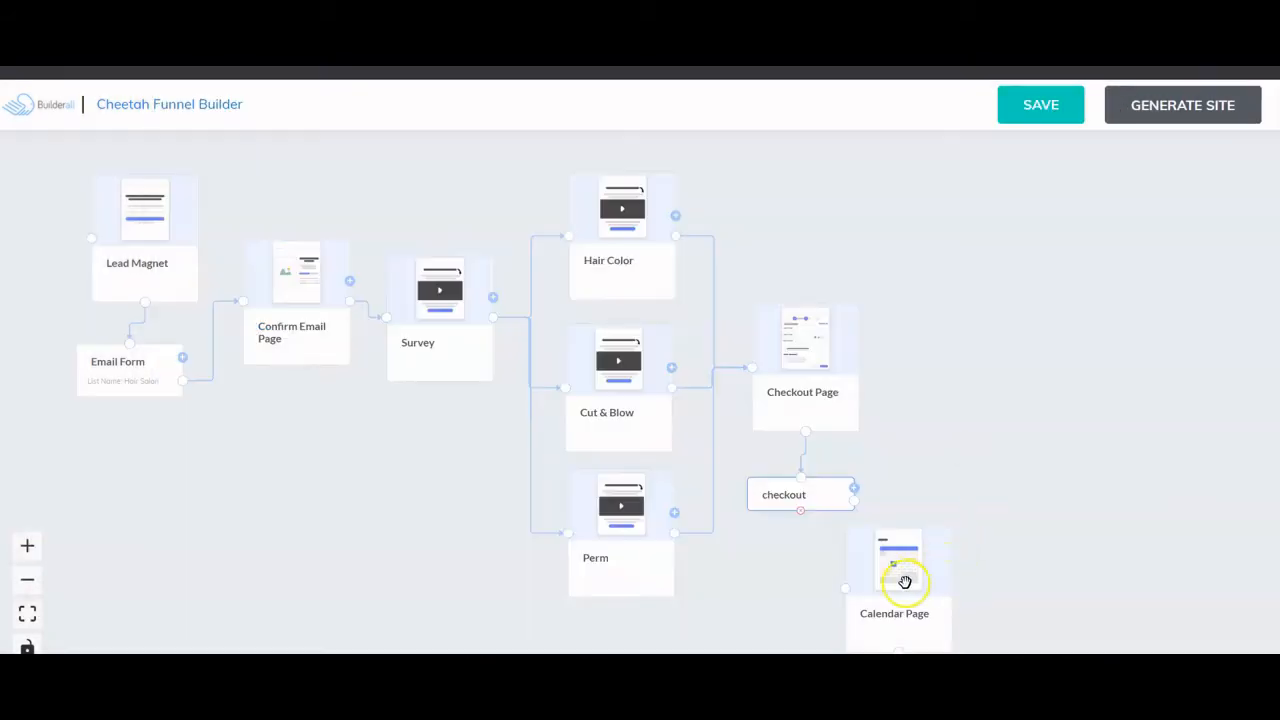
pyautogui.moveTo(903, 580); pyautogui.dragTo(968, 362)
pyautogui.scroll(-1, 1012, 440)
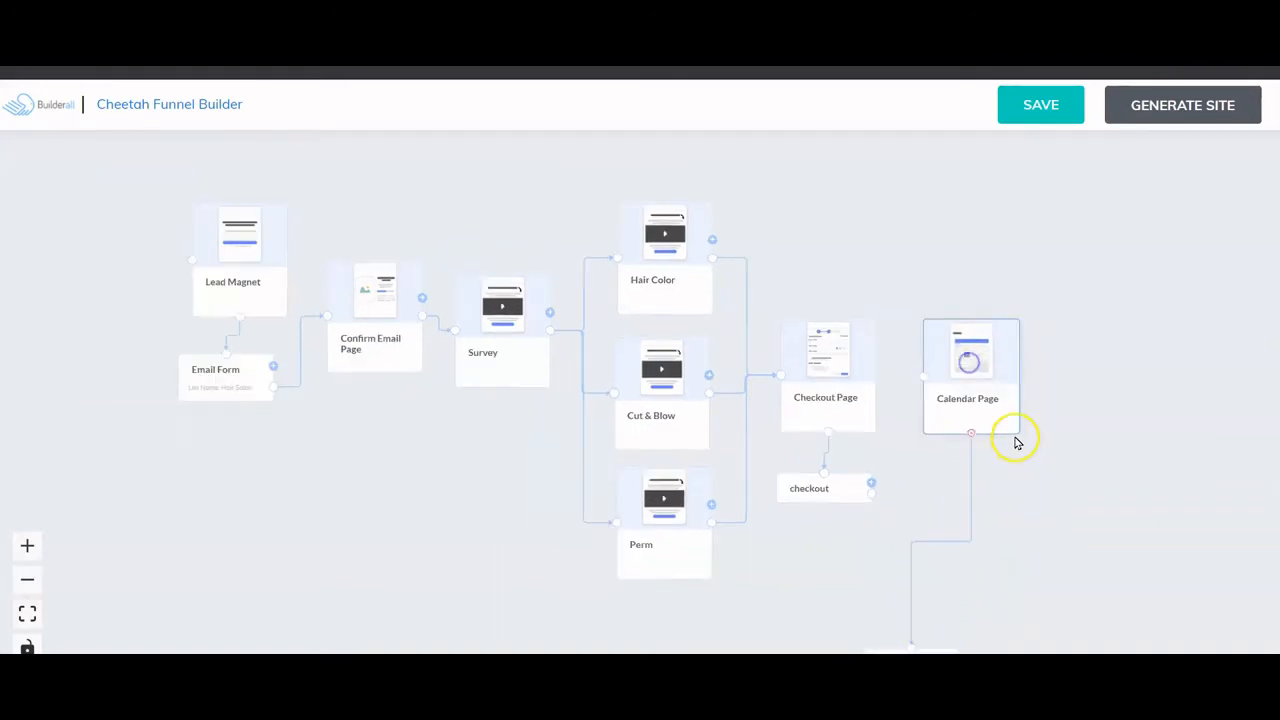
pyautogui.moveTo(910, 652); pyautogui.dragTo(972, 487)
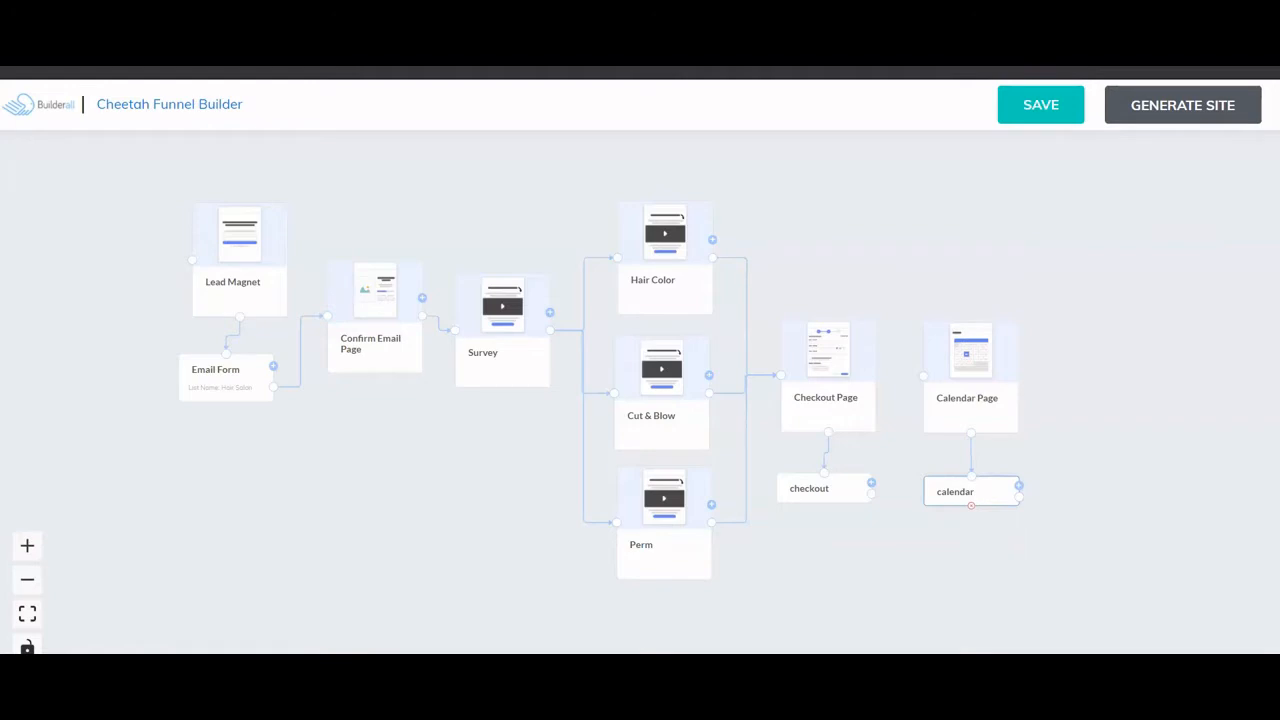
# - Connect the checkout step to the Calendar Page
pyautogui.moveTo(1110, 448)
pyautogui.mouseDown()
pyautogui.moveTo(1040, 456)
pyautogui.moveTo(1133, 459)
pyautogui.mouseUp()
pyautogui.scroll(1, 1058, 450)
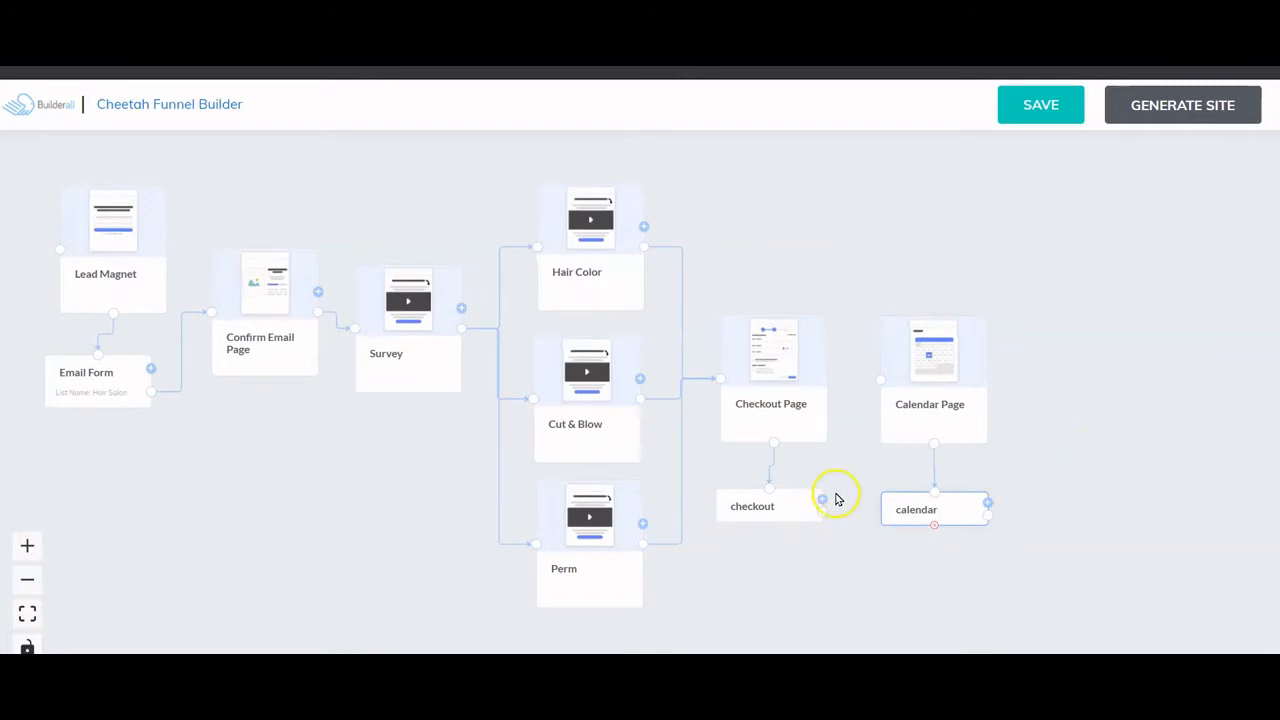
pyautogui.moveTo(822, 511); pyautogui.dragTo(880, 380)
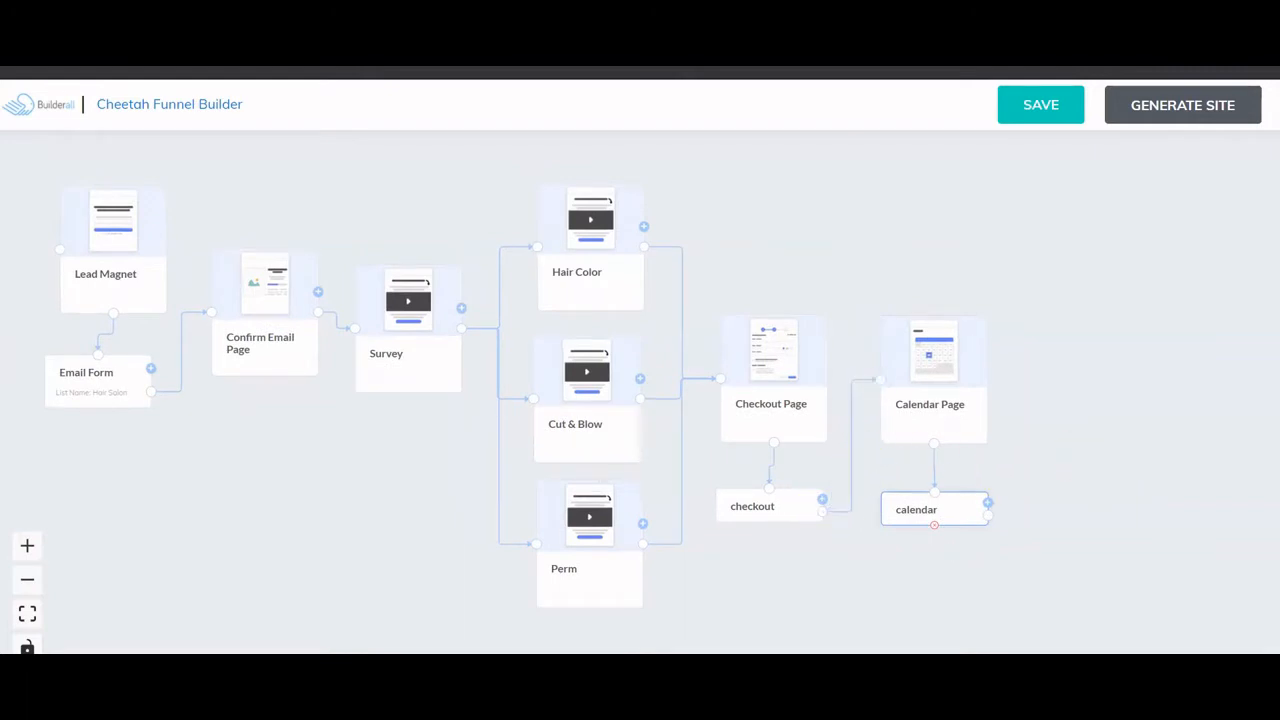
pyautogui.click(1122, 488)
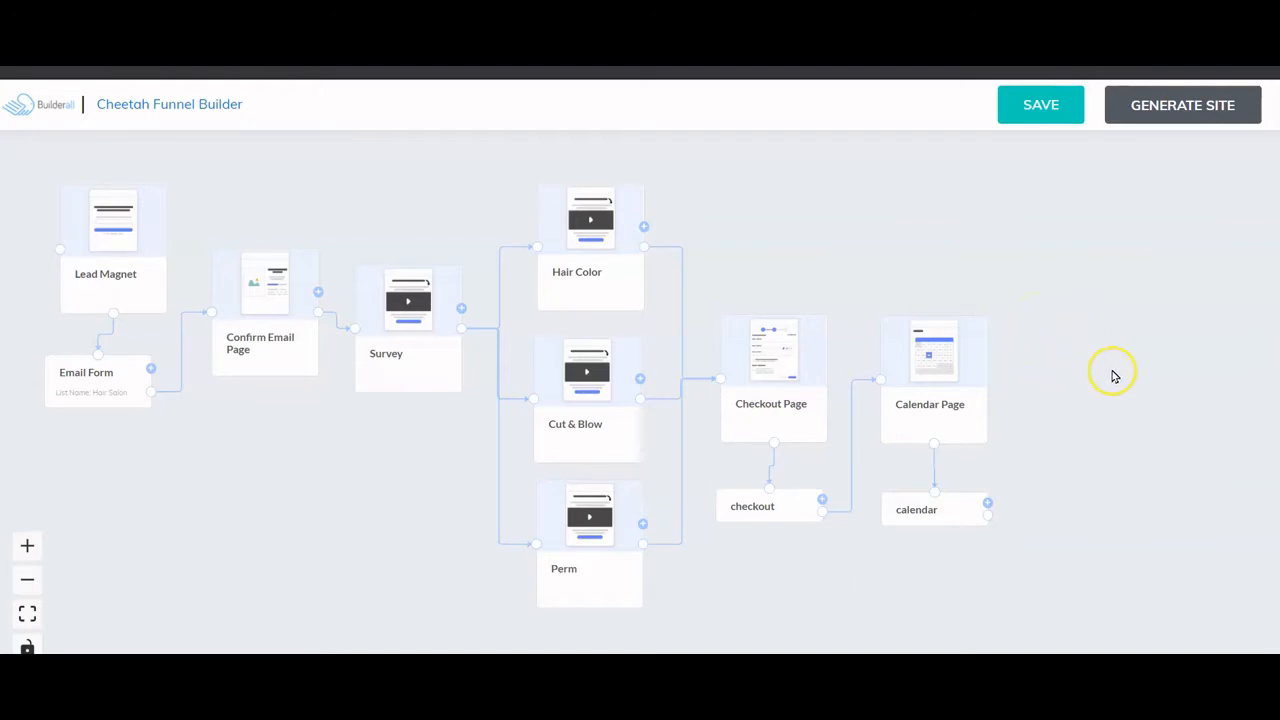
# - Add a Share Page right of Calendar Page and link the calendar step to it
pyautogui.click(986, 504)
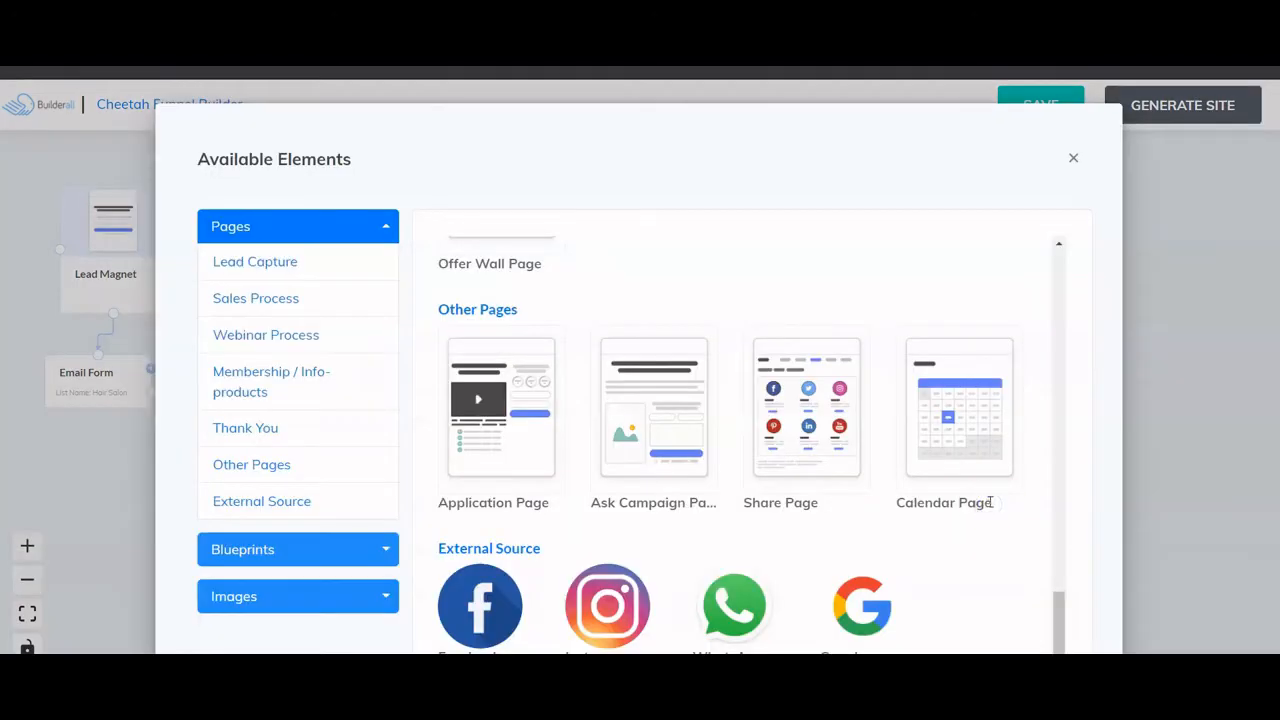
pyautogui.click(812, 450)
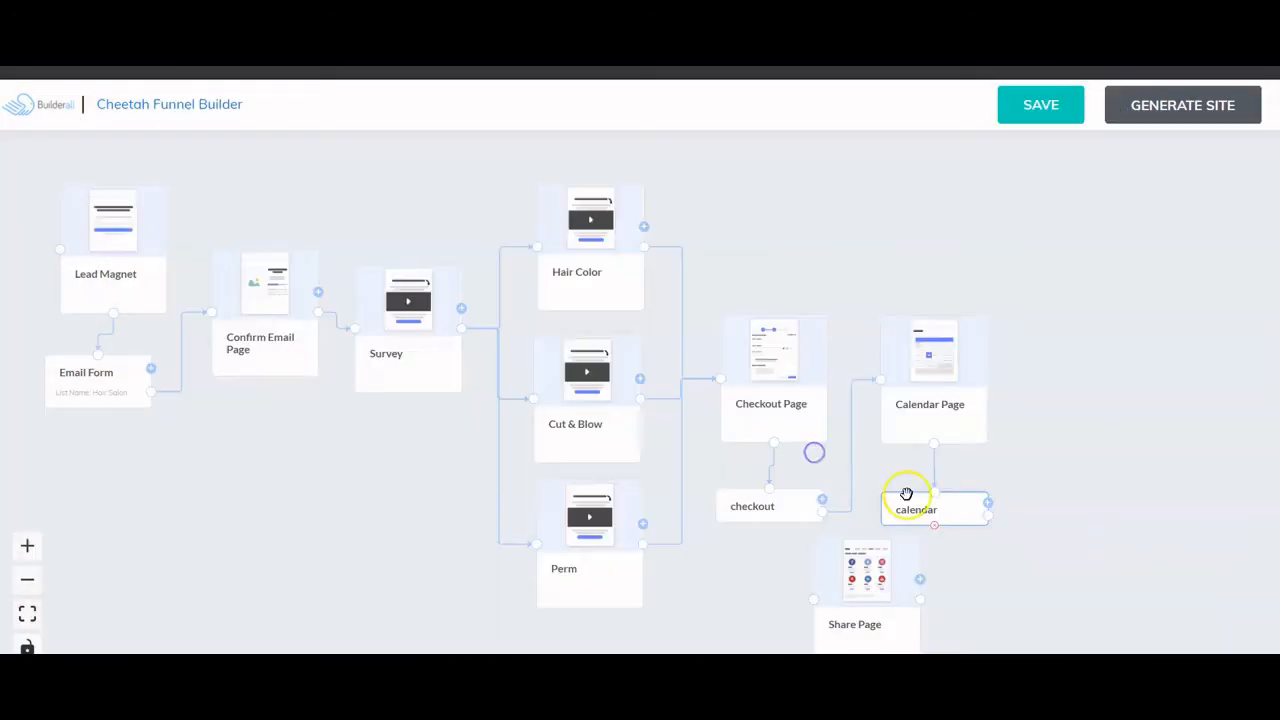
pyautogui.moveTo(880, 629); pyautogui.dragTo(1114, 417)
pyautogui.moveTo(987, 504); pyautogui.dragTo(1047, 385)
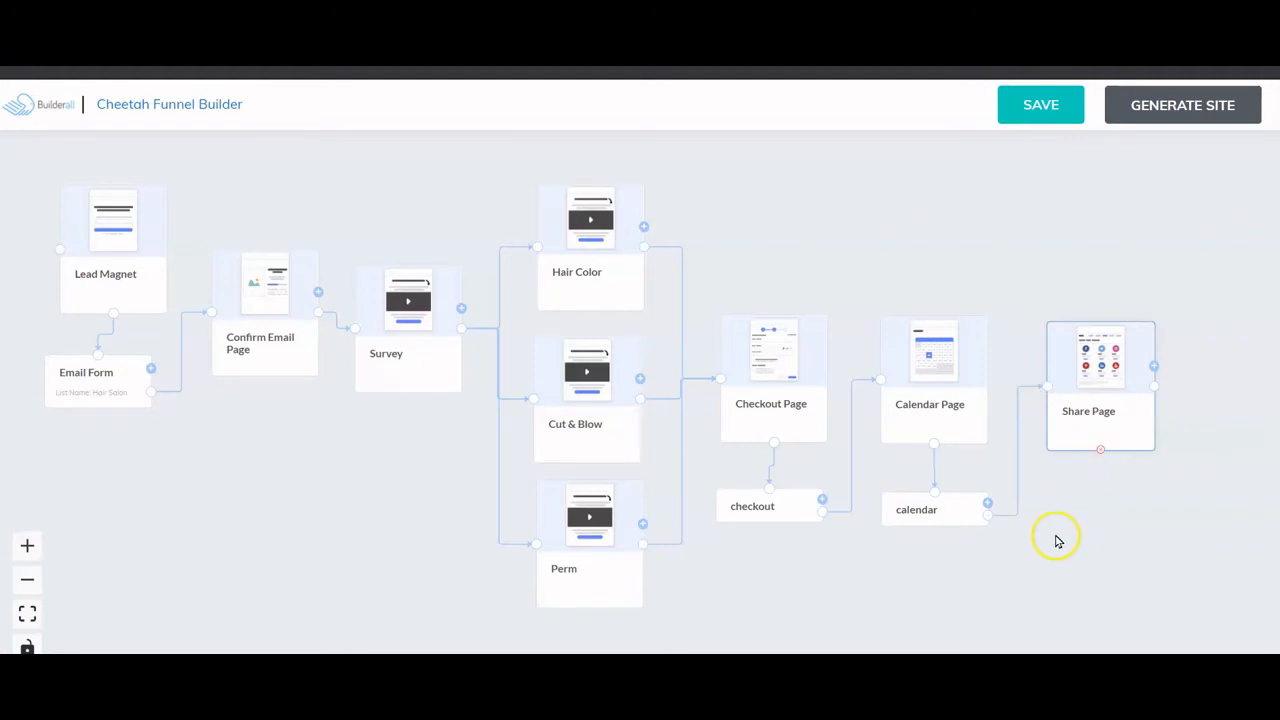
pyautogui.moveTo(1058, 541); pyautogui.dragTo(1098, 529)
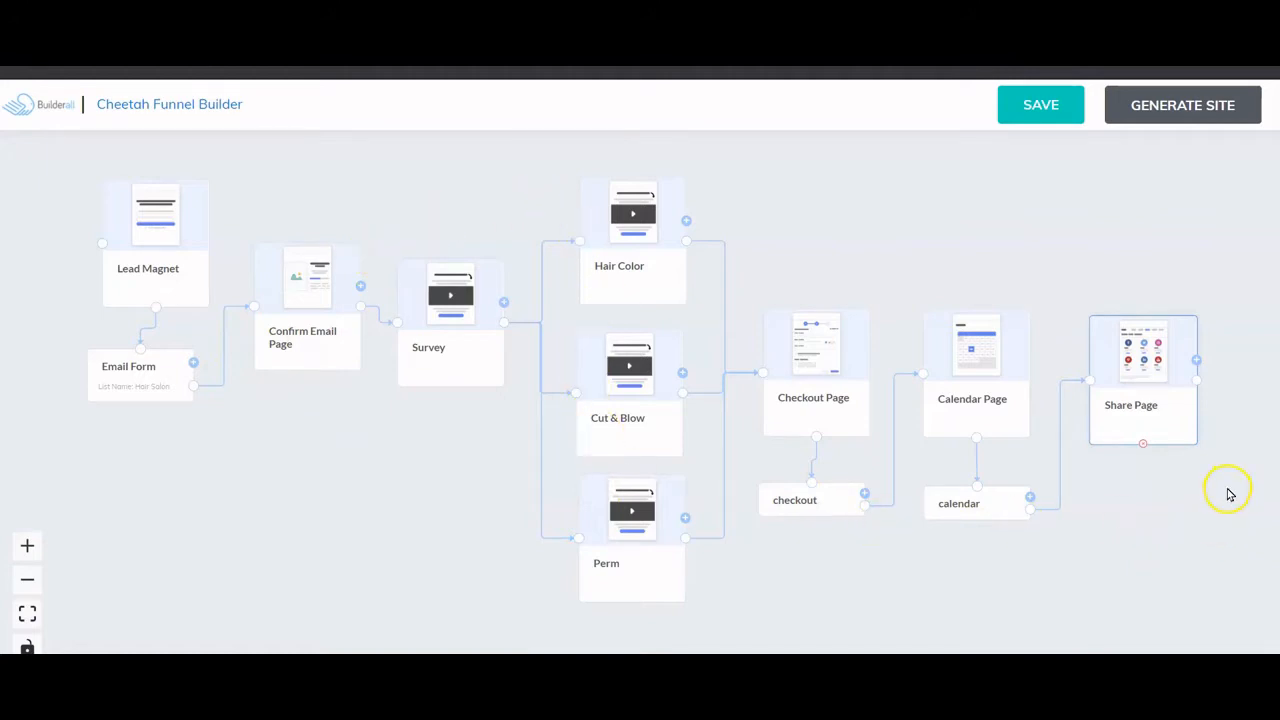
# - Save the funnel and generate the site, ending on the 'Site successfully generated' confirmation
pyautogui.click(1041, 106)
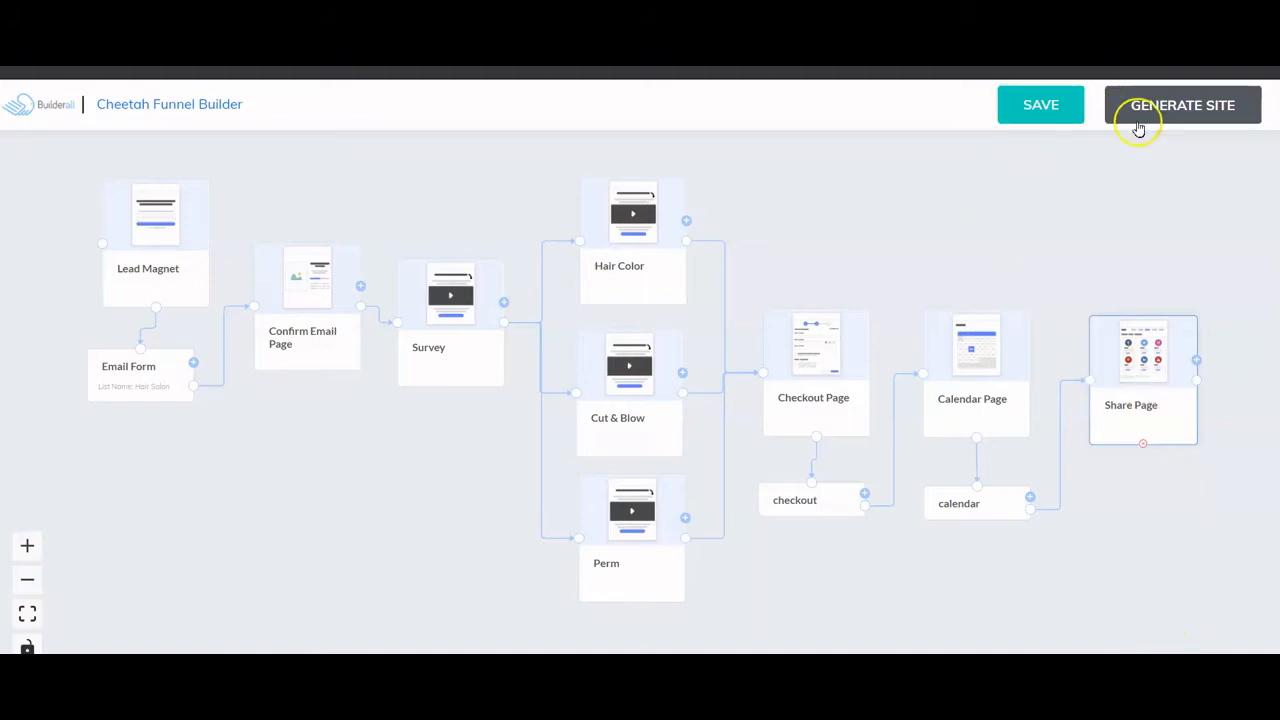
pyautogui.click(1194, 108)
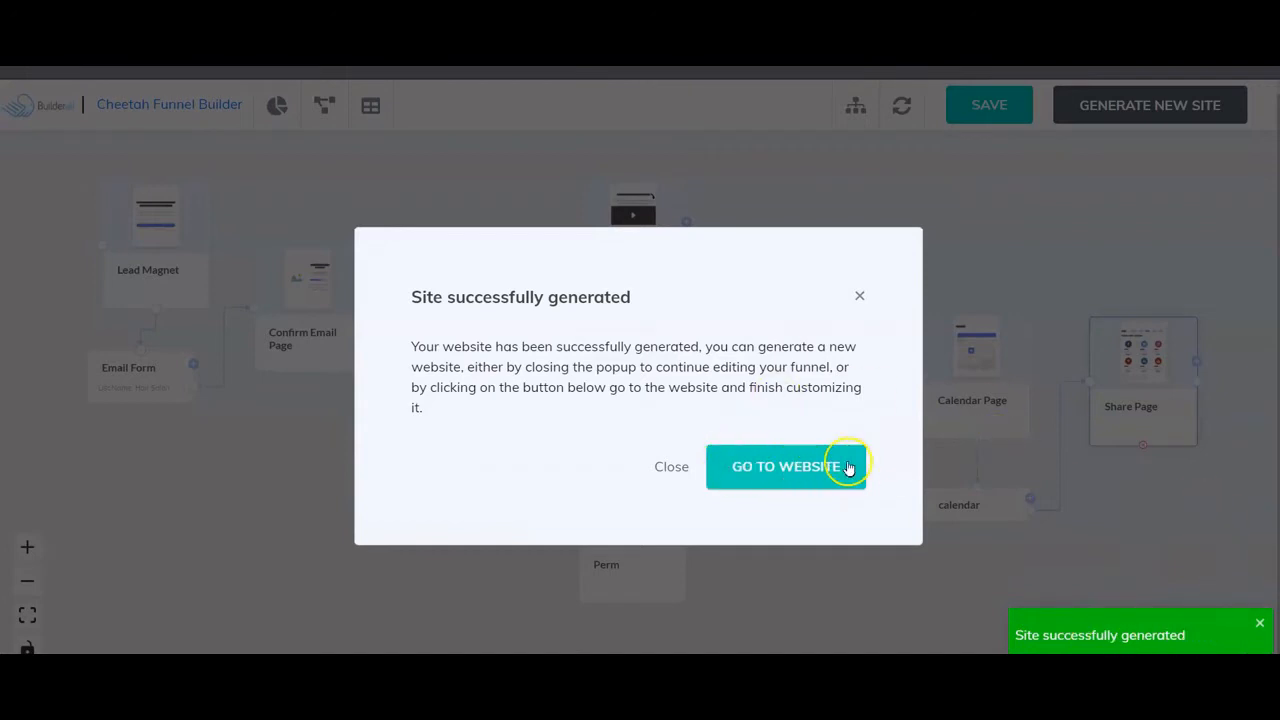
# - Go to the generated Hair Salon site, dismiss the welcome tour, and browse My pages
pyautogui.click(790, 470)
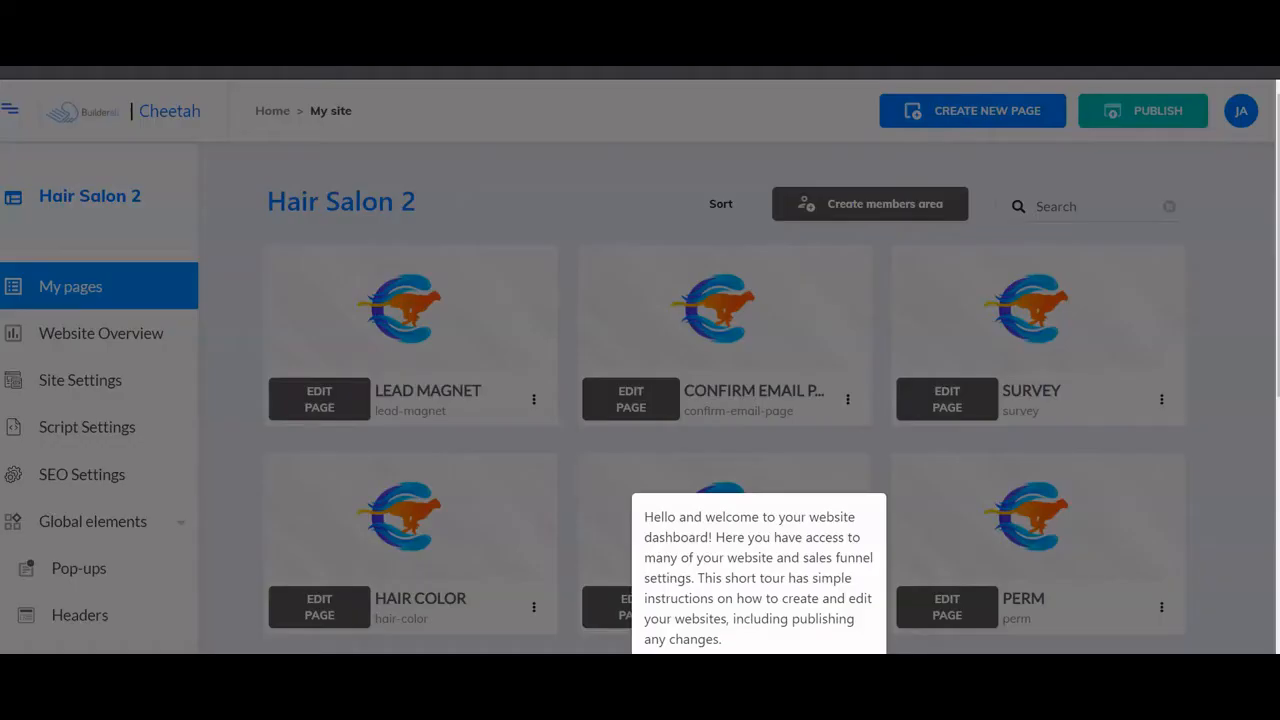
pyautogui.press('Escape')
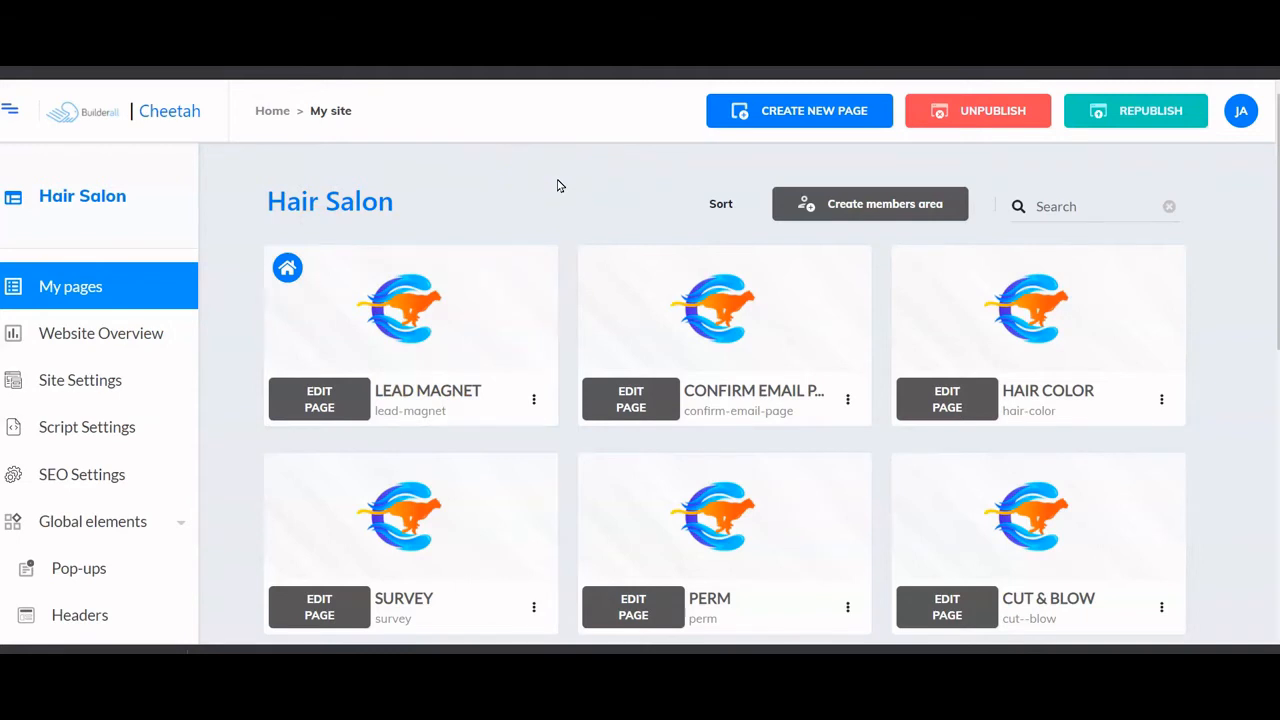
pyautogui.scroll(-1, 557, 186)
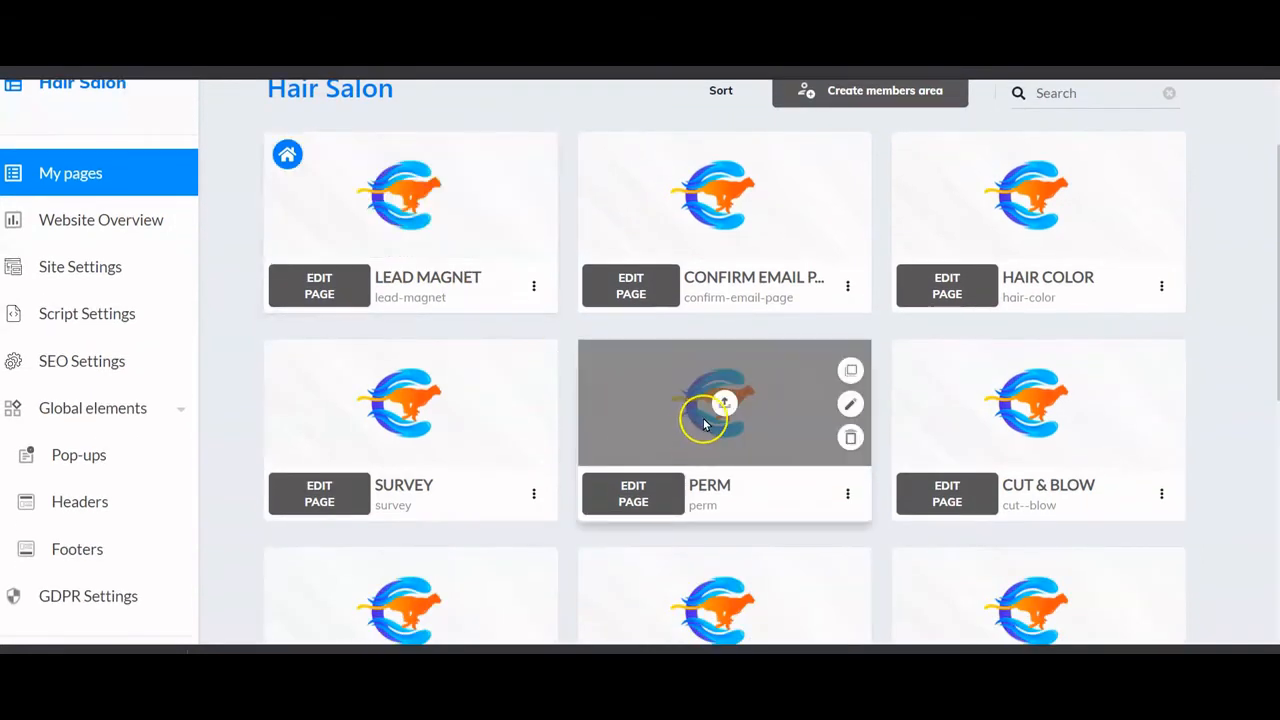
pyautogui.scroll(-1, 712, 414)
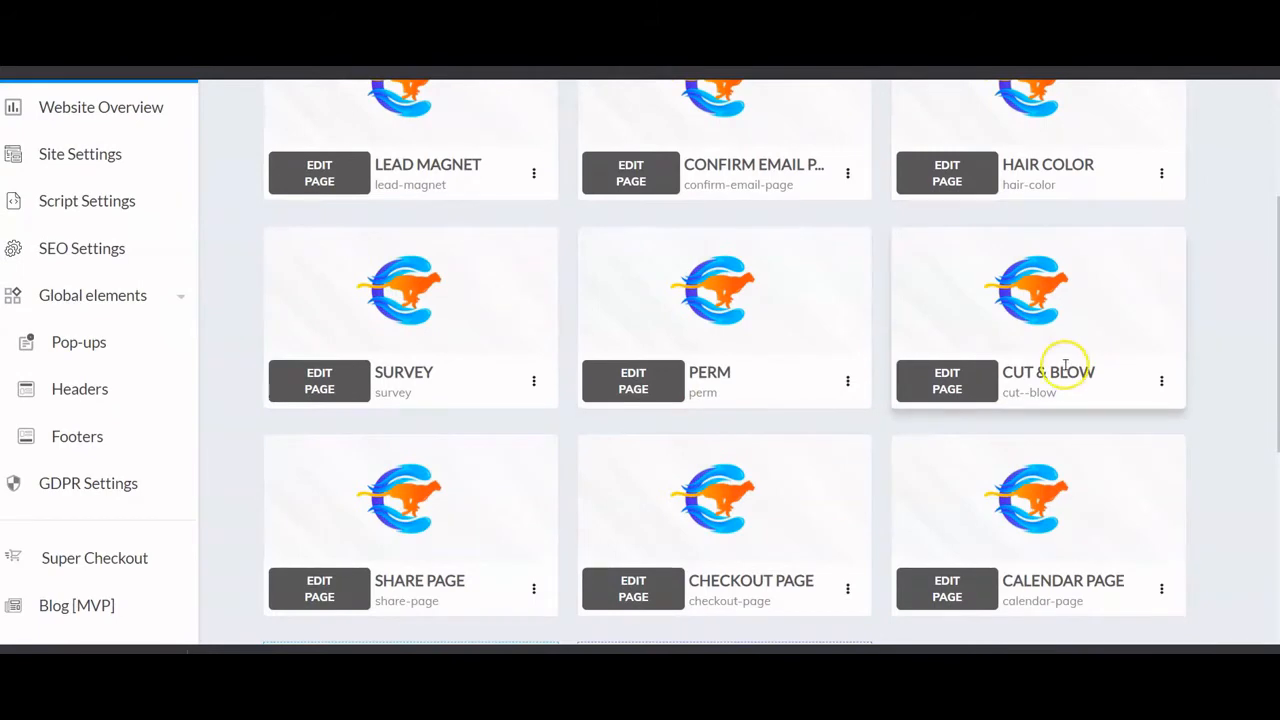
pyautogui.scroll(1, 1070, 370)
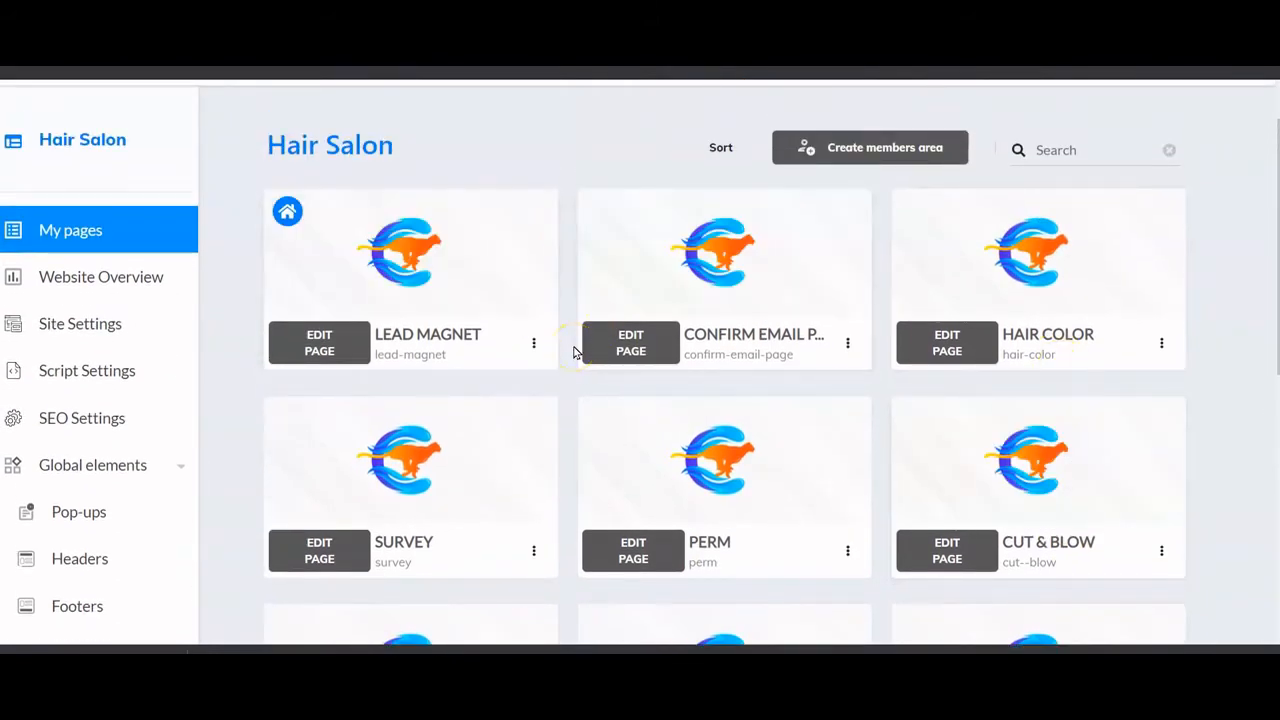
pyautogui.scroll(1, 575, 352)
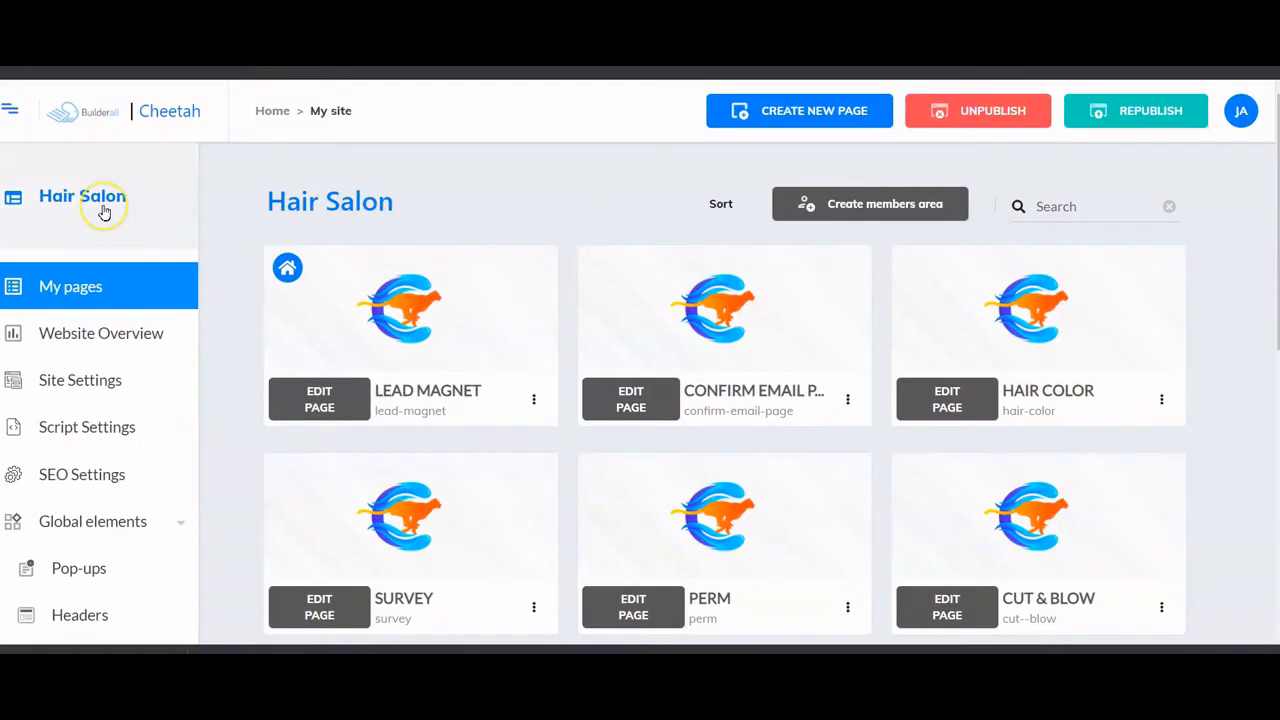
pyautogui.scroll(-5, 104, 212)
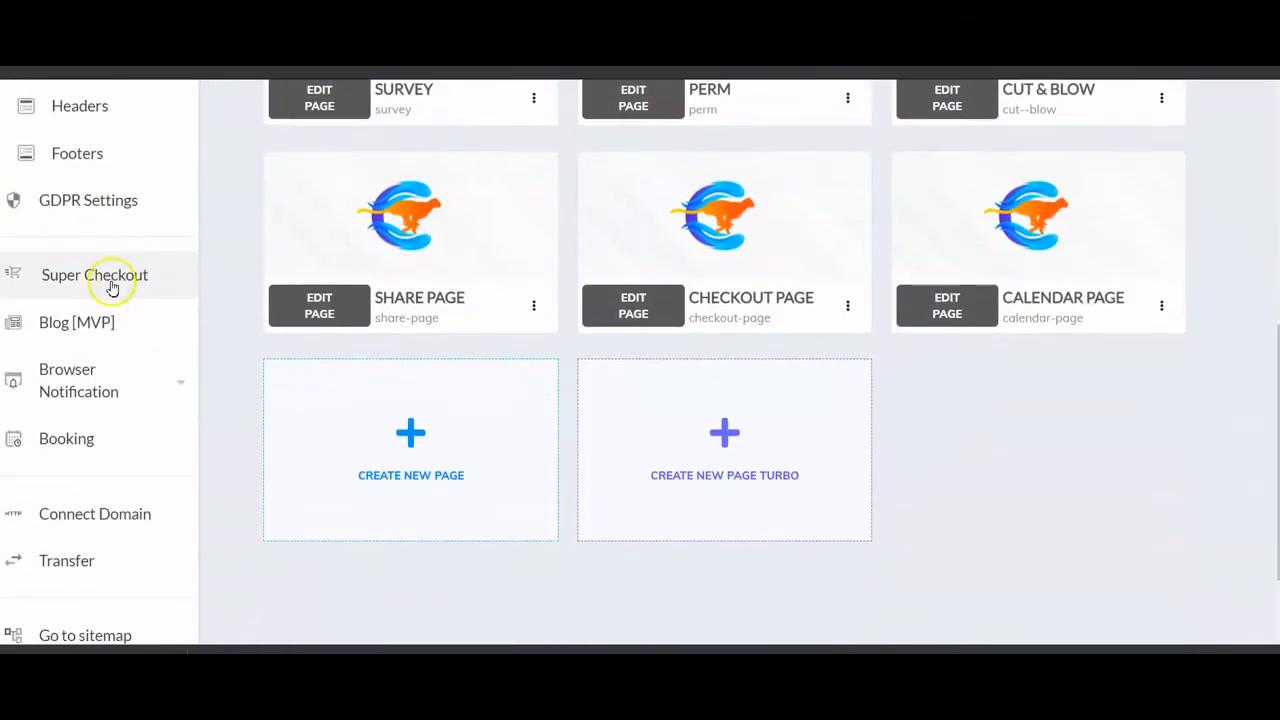
# - Open Super Checkout and go to Coupons > Create Coupon for a new coupon list
pyautogui.click(111, 282)
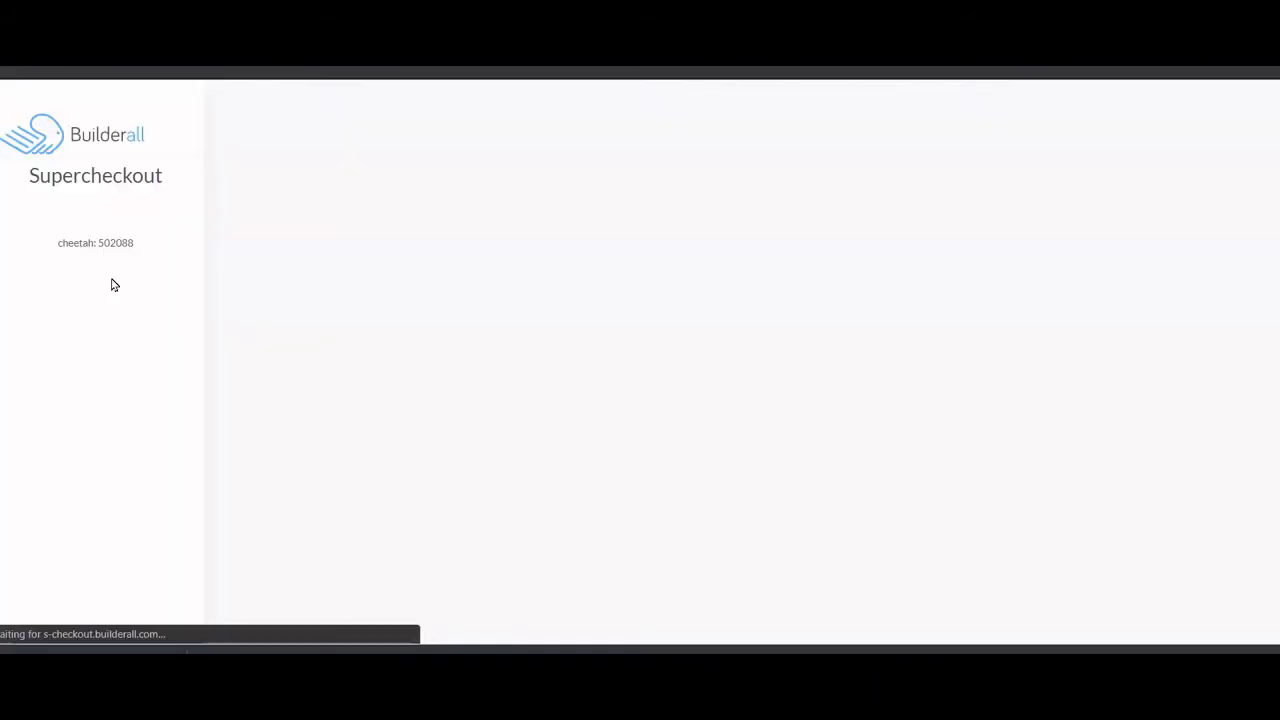
pyautogui.click(109, 335)
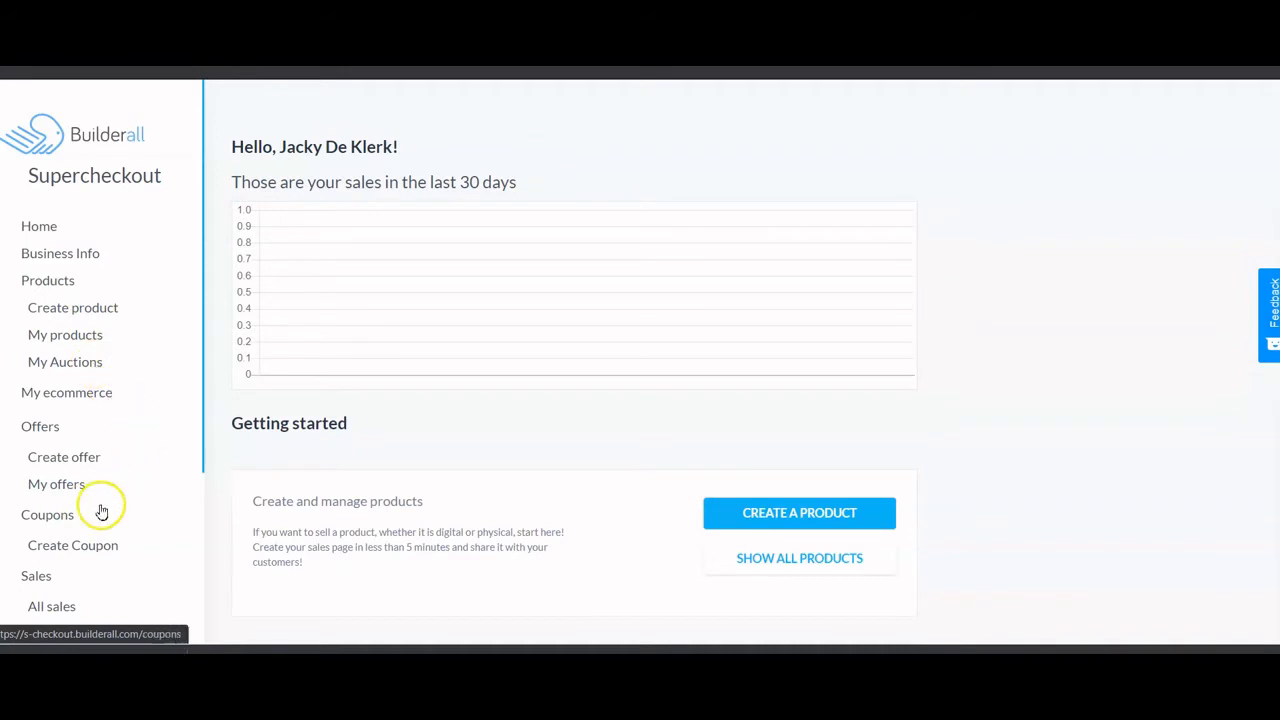
pyautogui.scroll(-1, 83, 297)
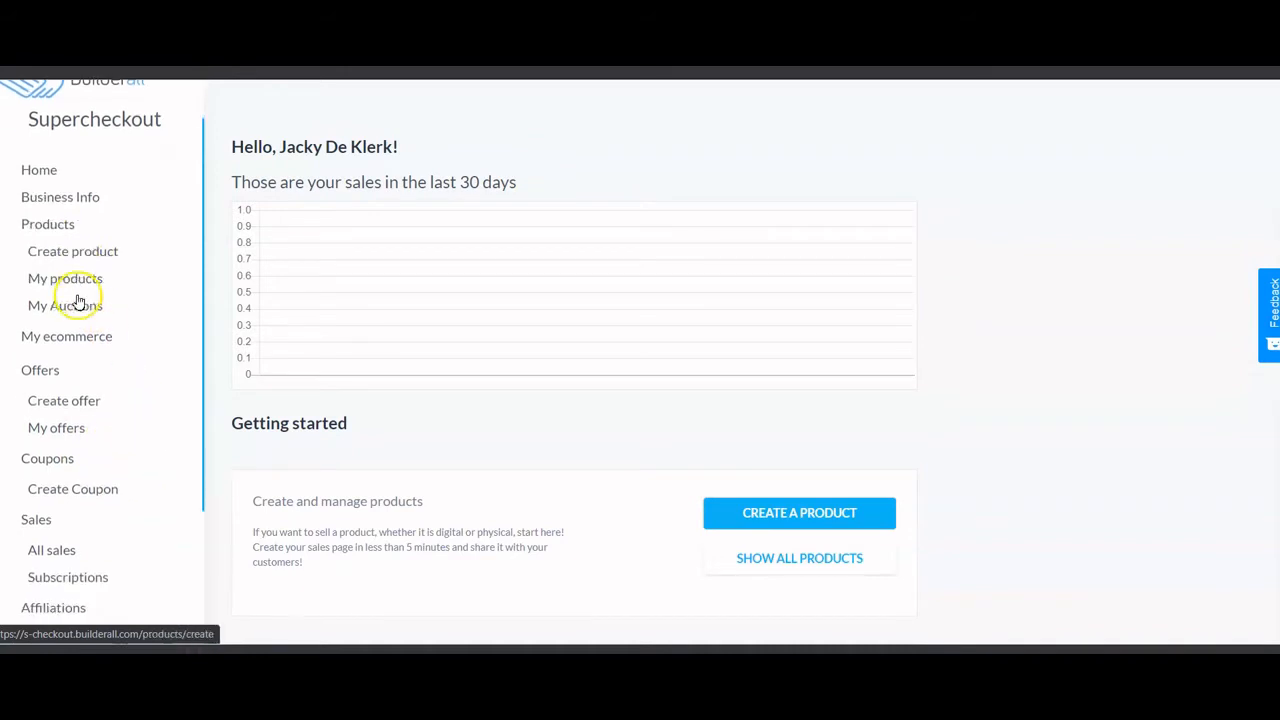
pyautogui.scroll(-2, 78, 425)
pyautogui.scroll(1, 77, 430)
pyautogui.click(80, 433)
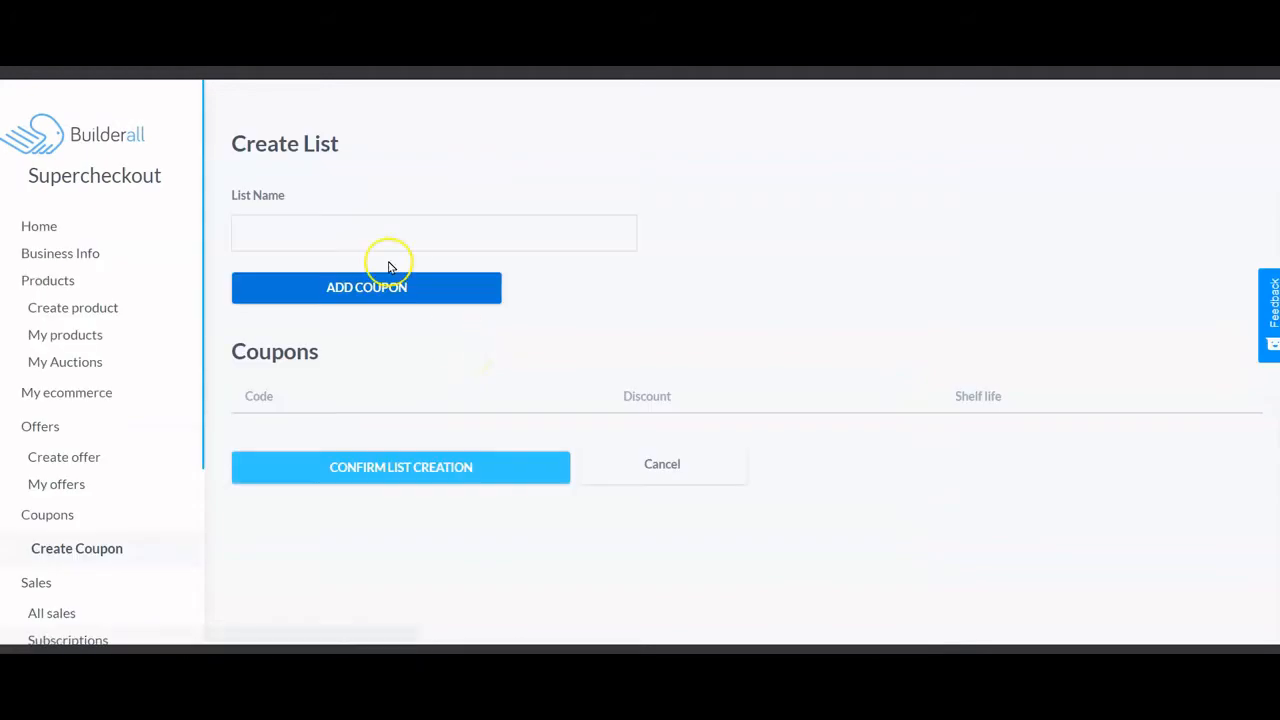
# - Create the Salon coupon list holding a fixed 10.00 SALON coupon expiring 10/29/2020
pyautogui.click(351, 236)
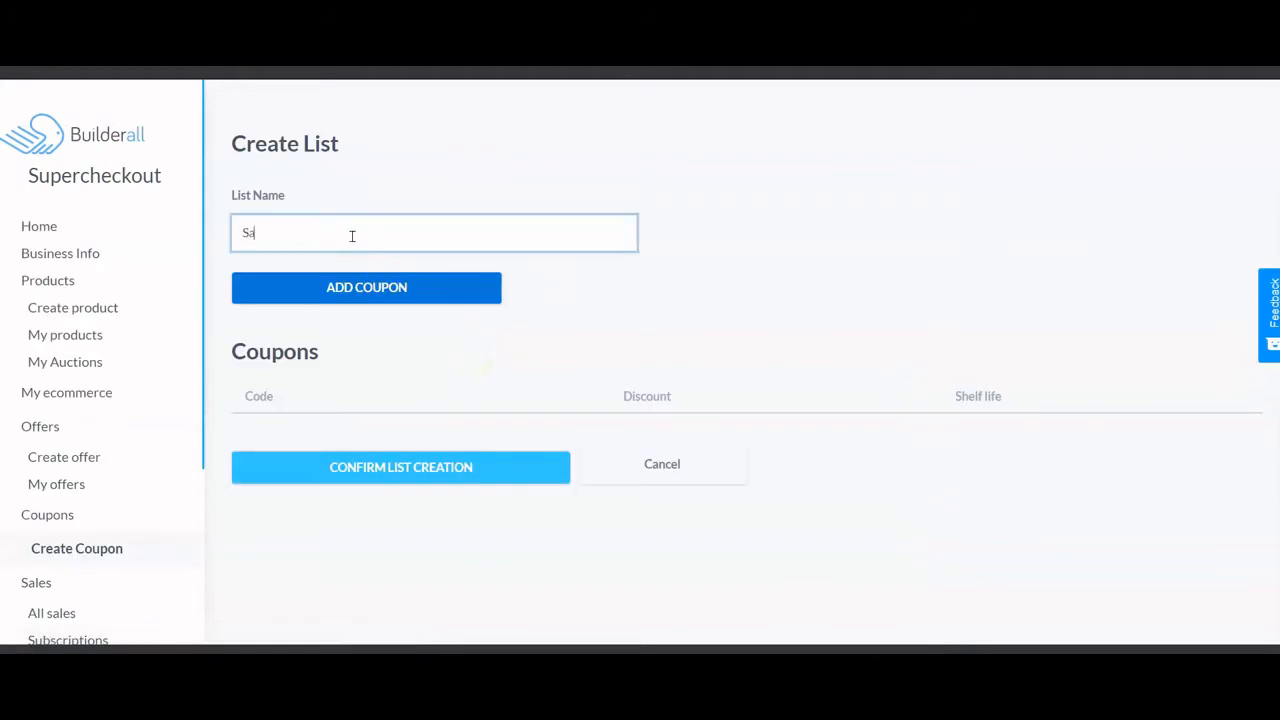
pyautogui.click(365, 280)
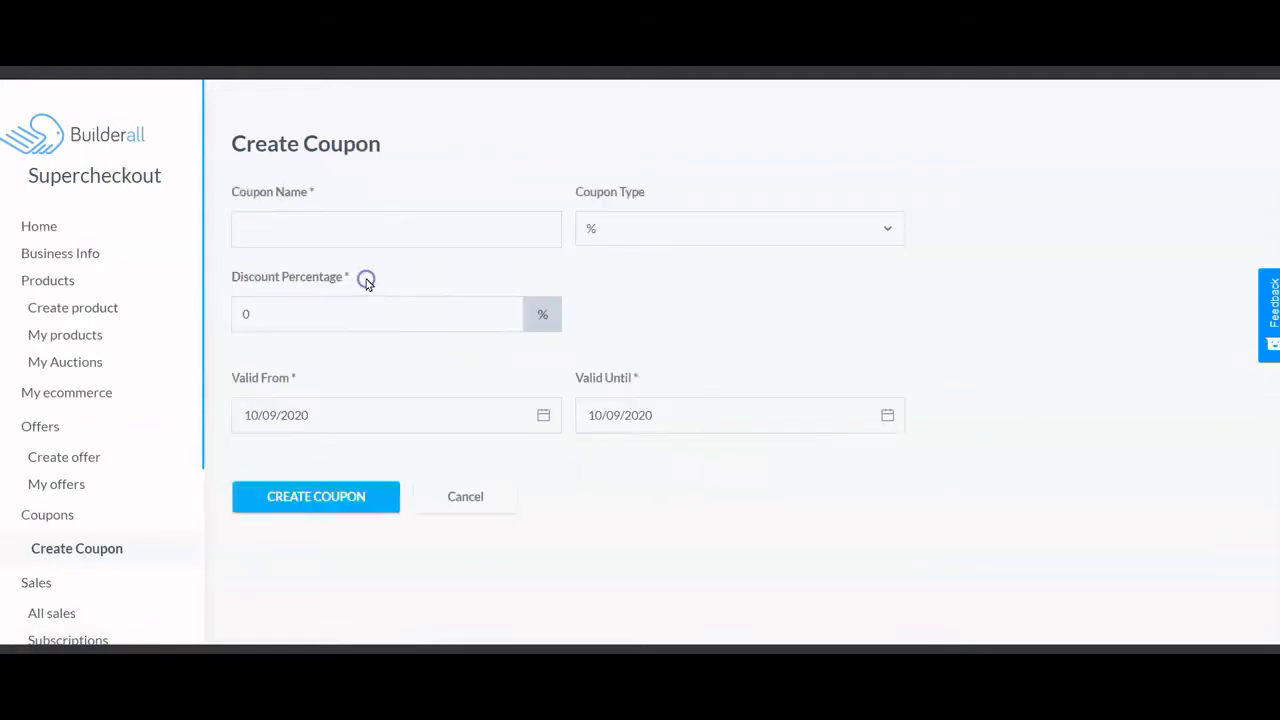
pyautogui.click(334, 226)
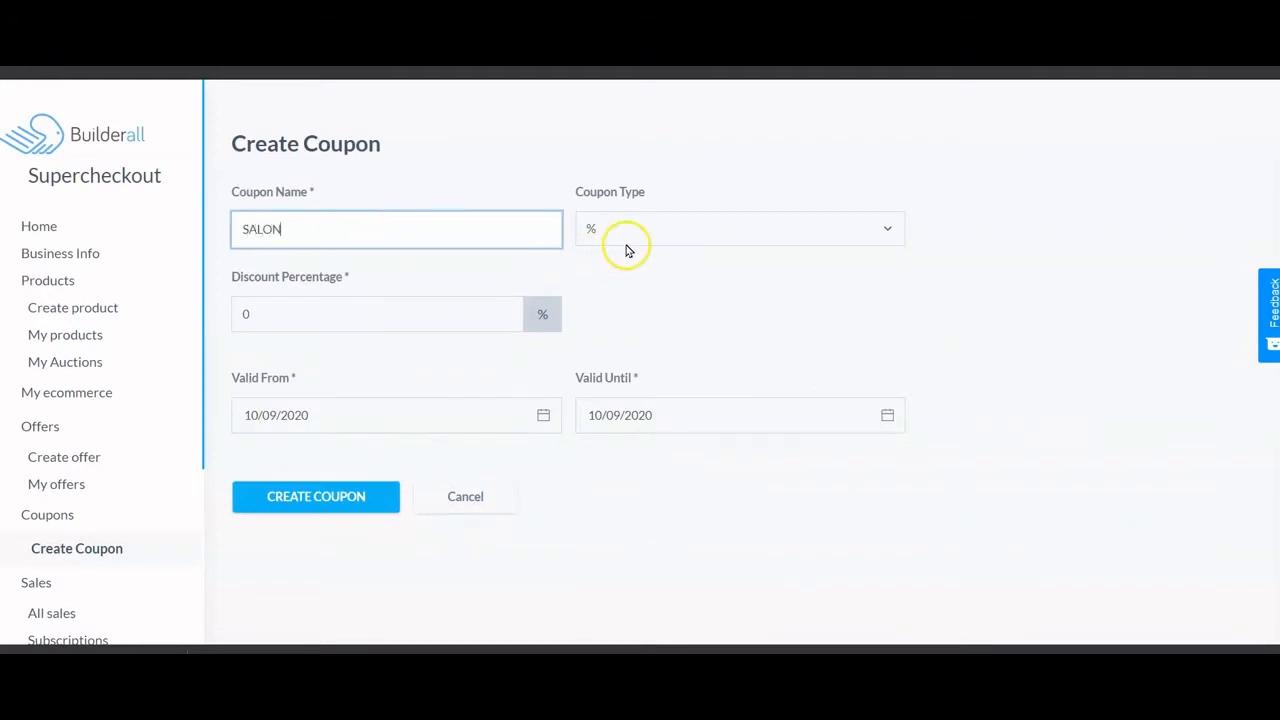
pyautogui.click(649, 226)
pyautogui.click(646, 286)
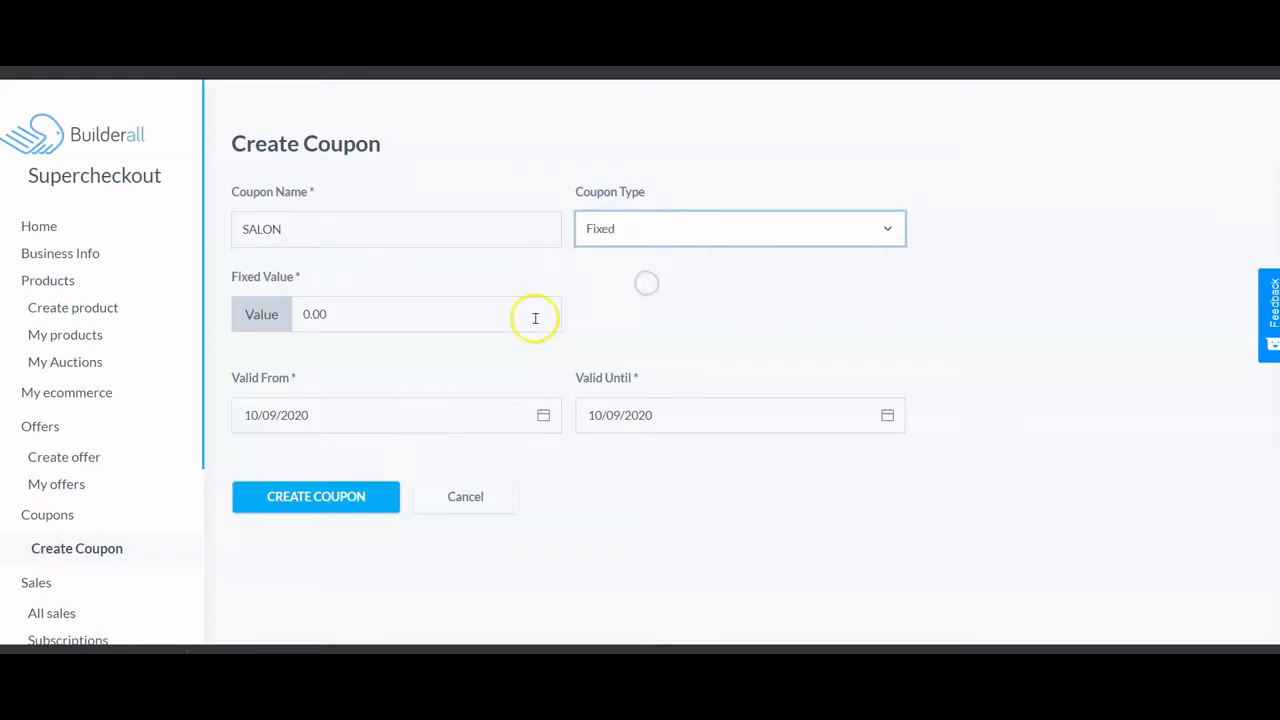
pyautogui.click(262, 314)
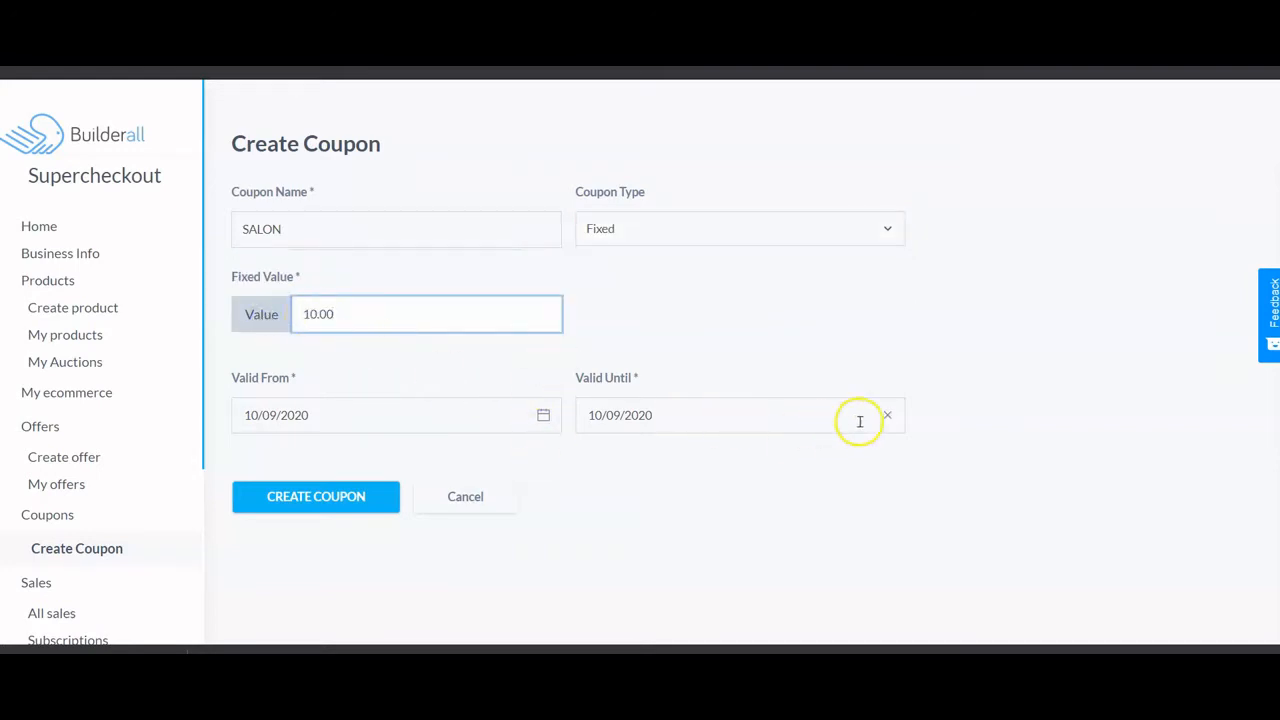
pyautogui.click(628, 428)
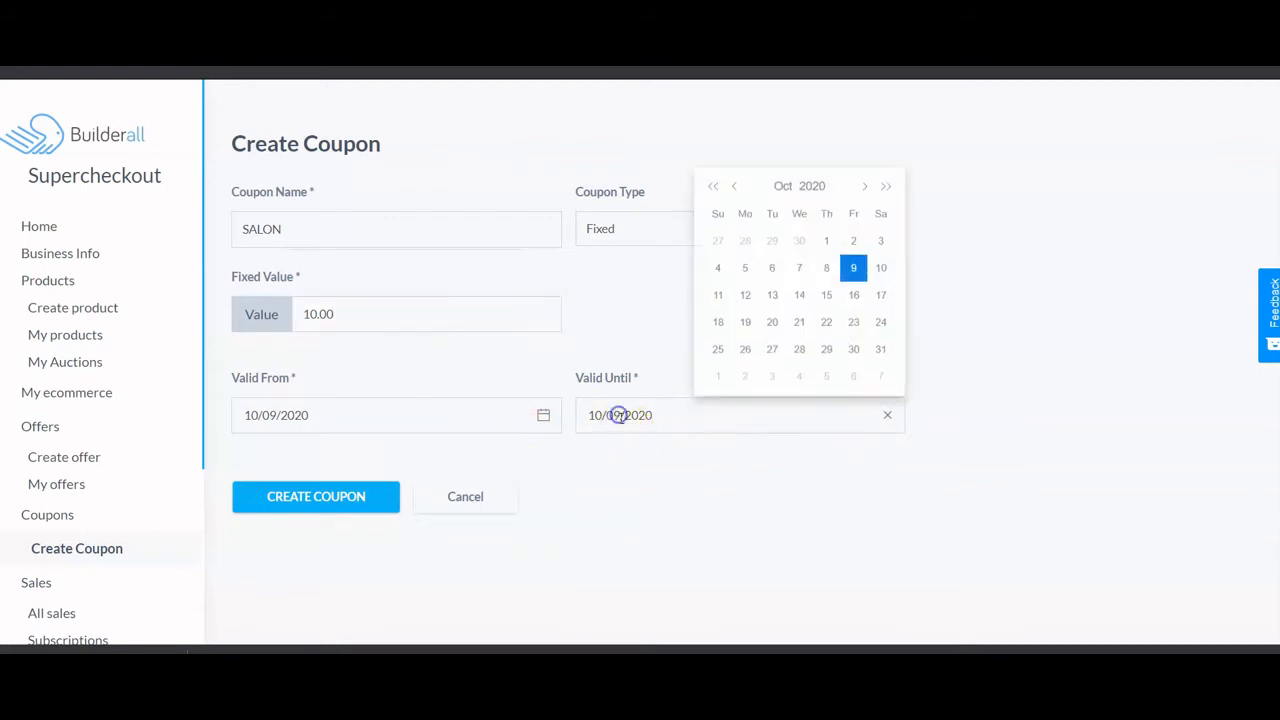
pyautogui.click(820, 351)
pyautogui.click(273, 491)
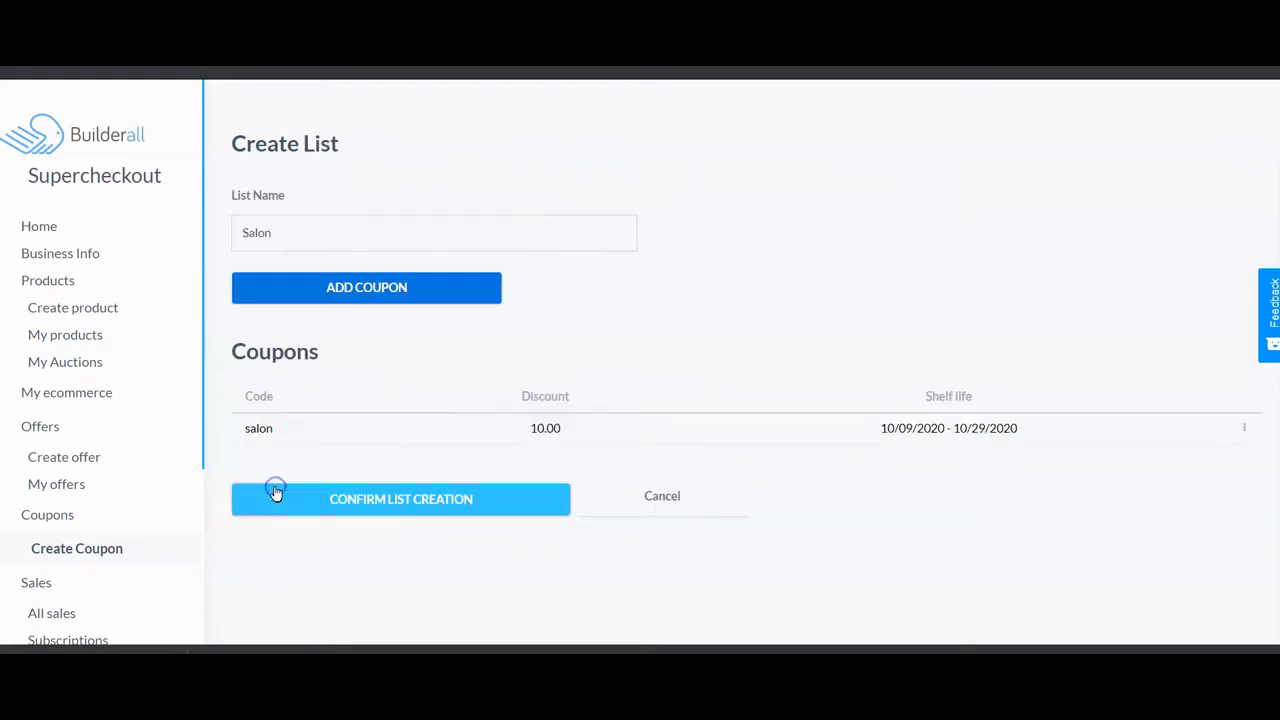
pyautogui.click(376, 508)
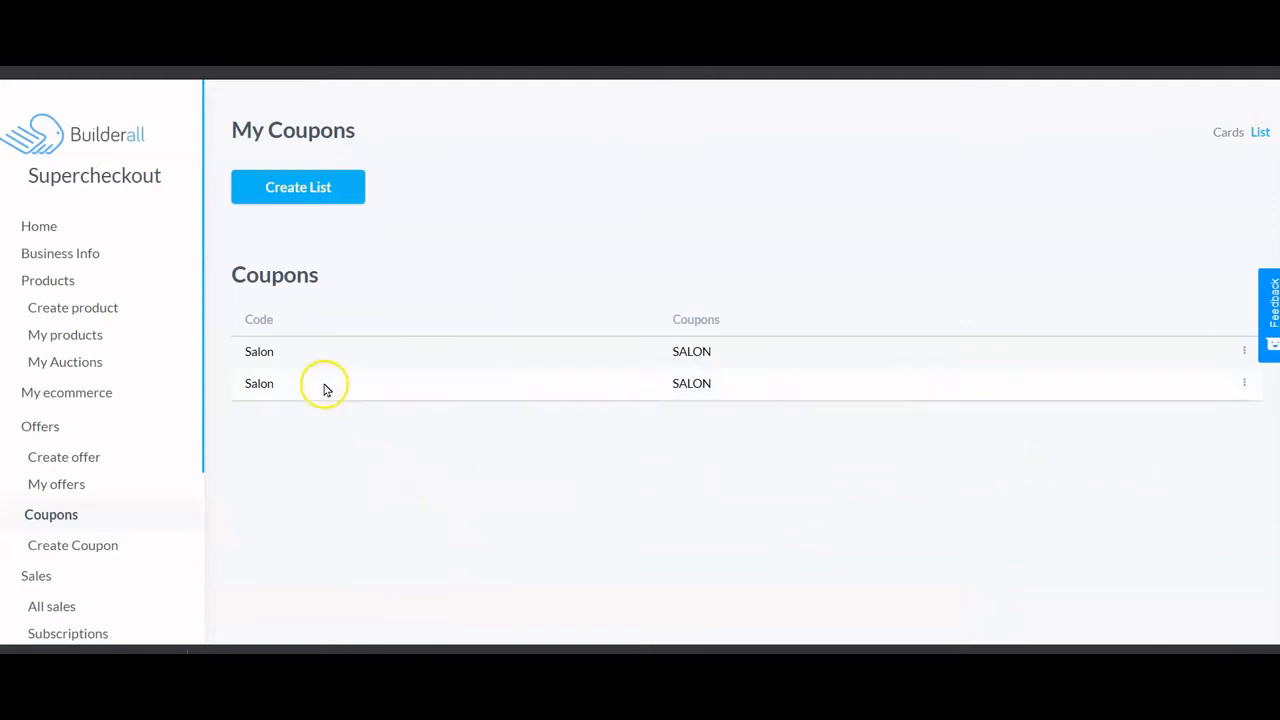
# - Remove the duplicate Salon coupon list
pyautogui.click(1244, 384)
pyautogui.click(1230, 394)
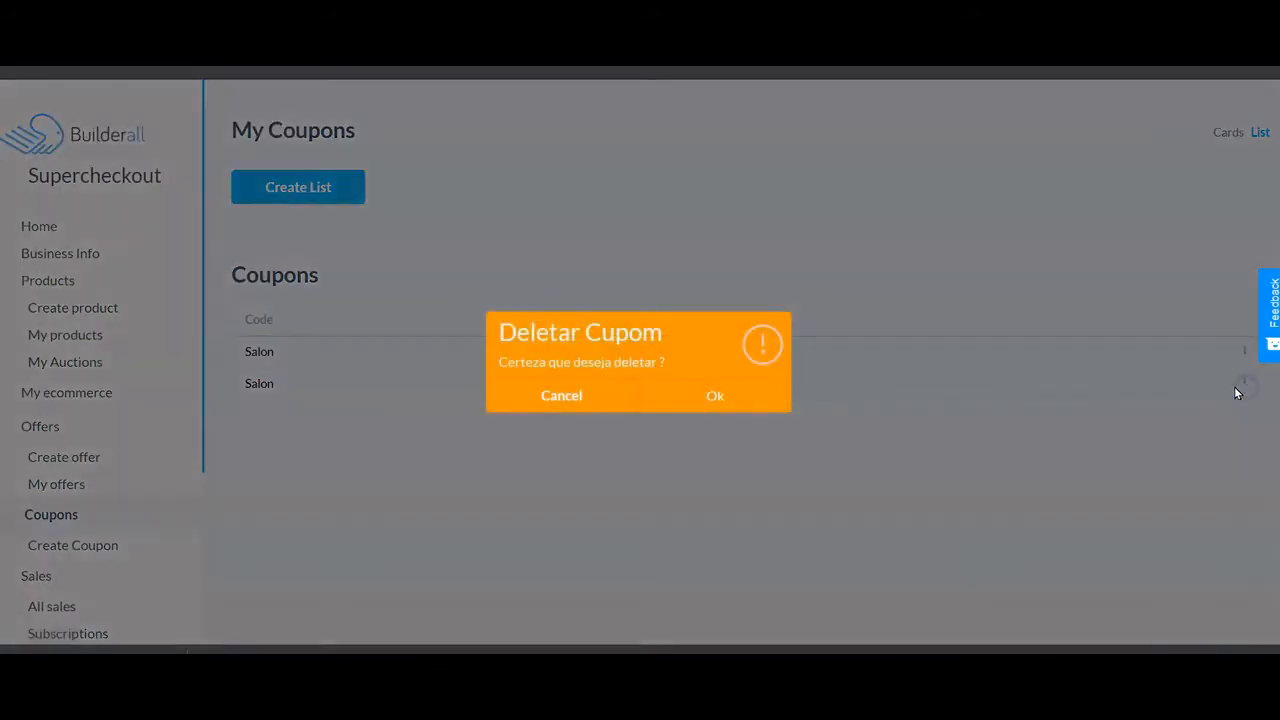
pyautogui.click(694, 392)
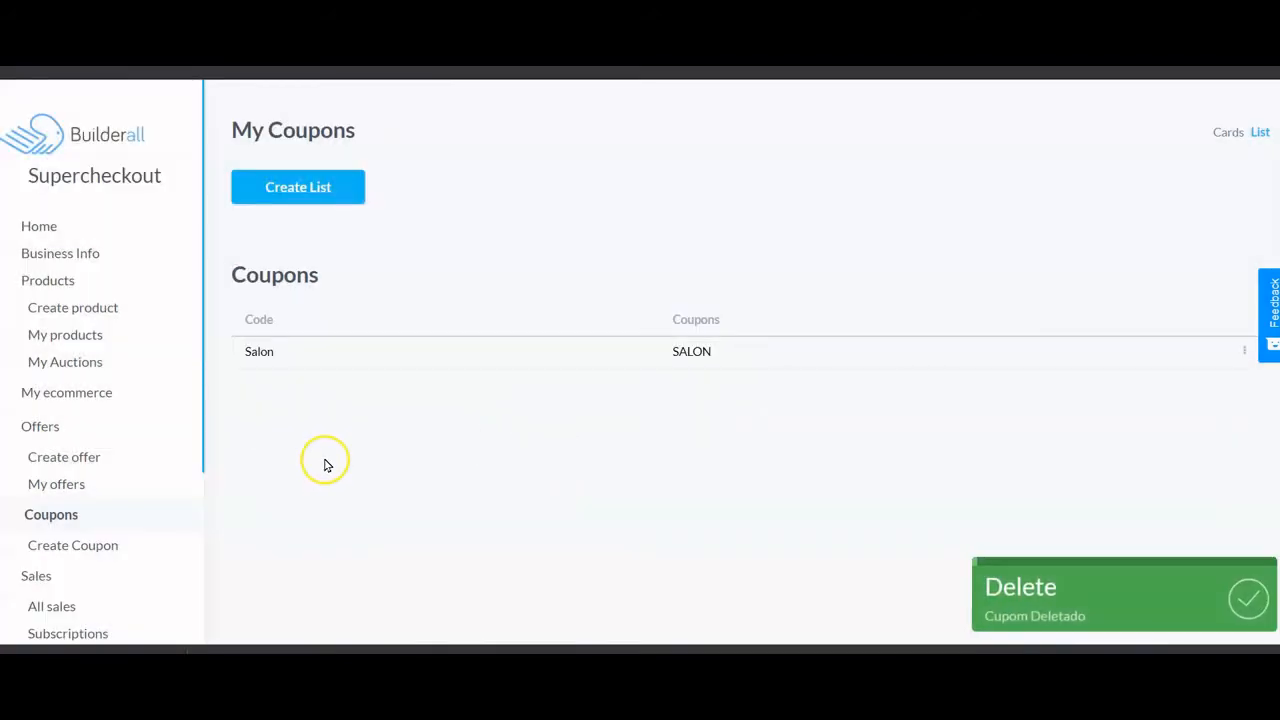
# - Start a new product and upload the salon photo, cropped, as its image
pyautogui.click(90, 309)
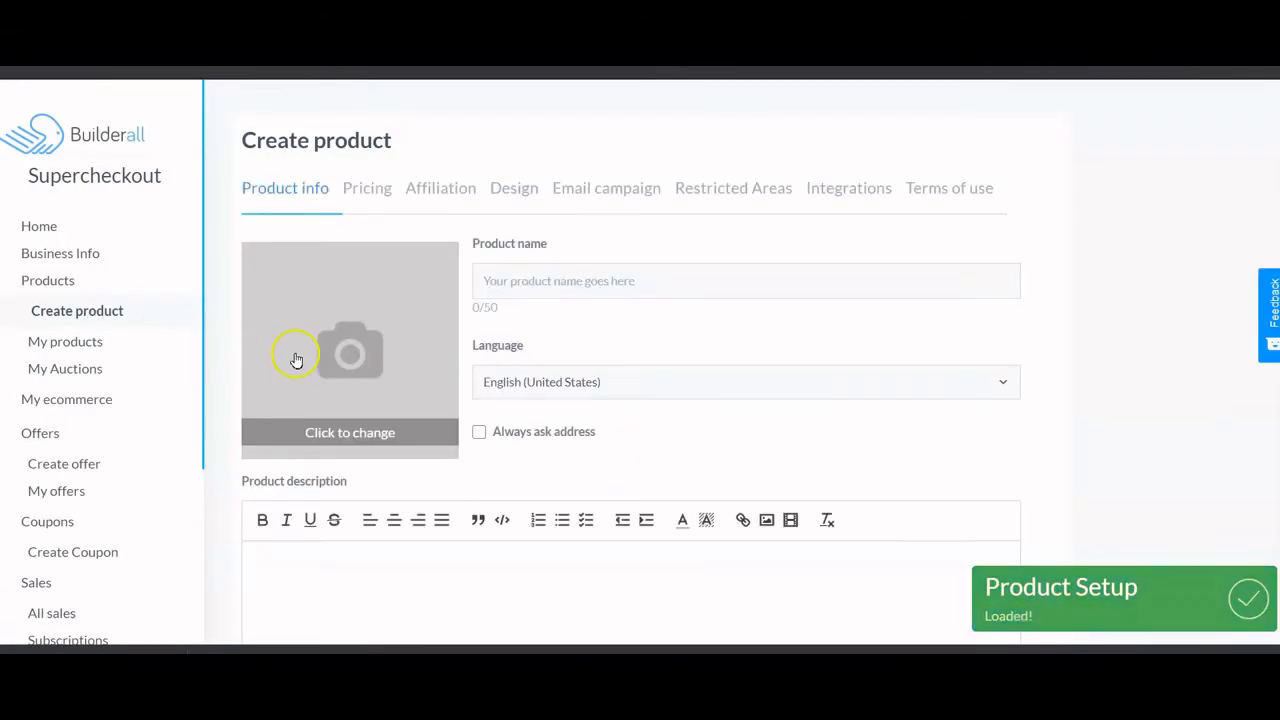
pyautogui.click(330, 345)
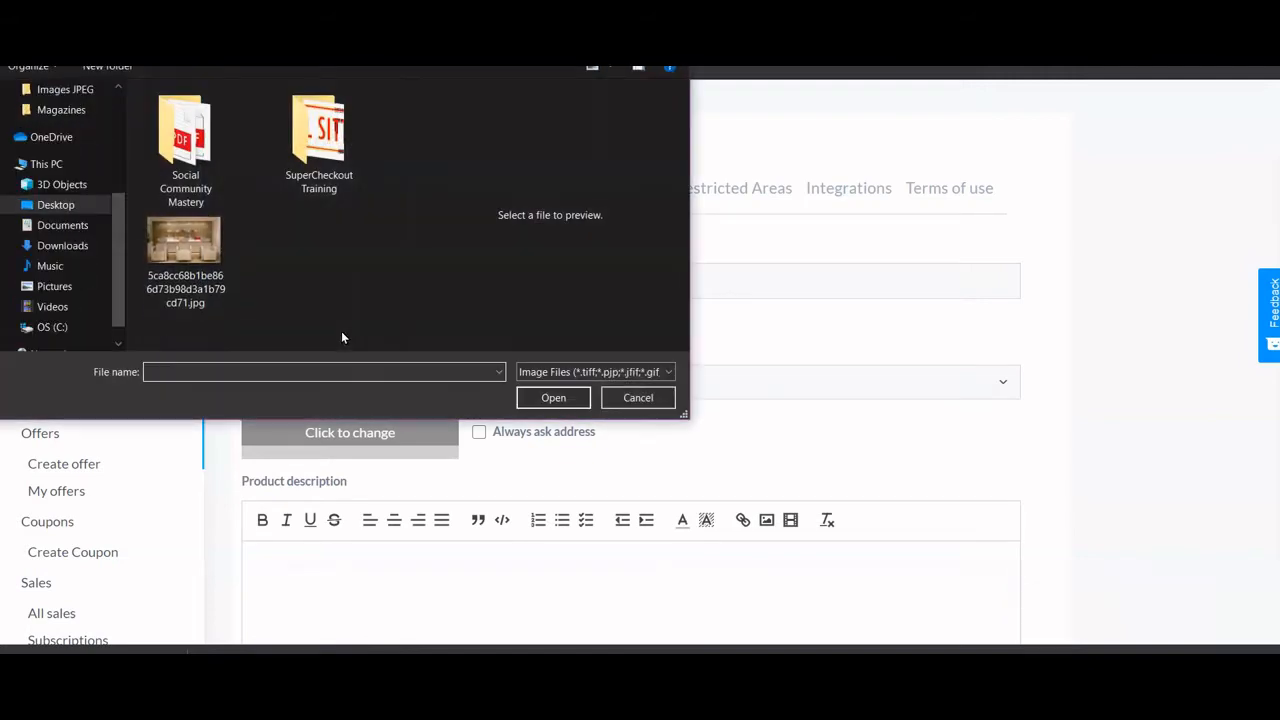
pyautogui.click(185, 245)
pyautogui.click(552, 397)
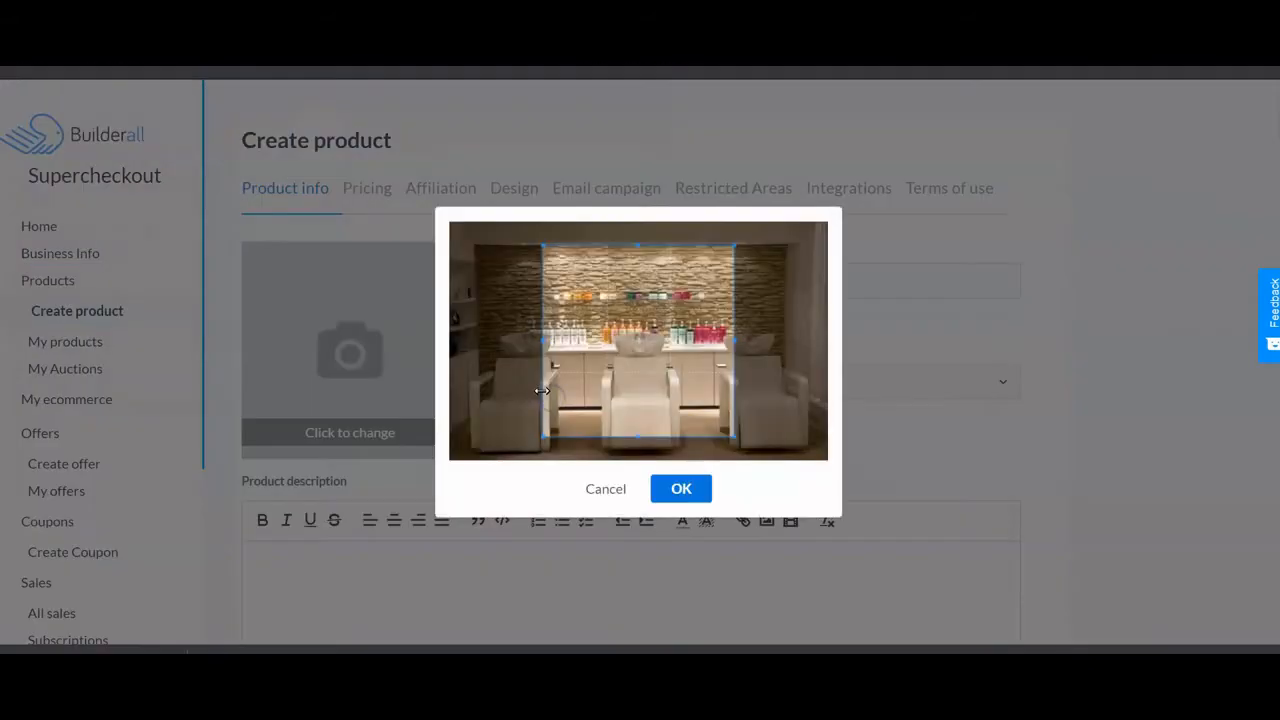
pyautogui.moveTo(615, 380); pyautogui.dragTo(551, 348)
pyautogui.moveTo(671, 412); pyautogui.dragTo(769, 480)
pyautogui.moveTo(645, 383); pyautogui.dragTo(677, 391)
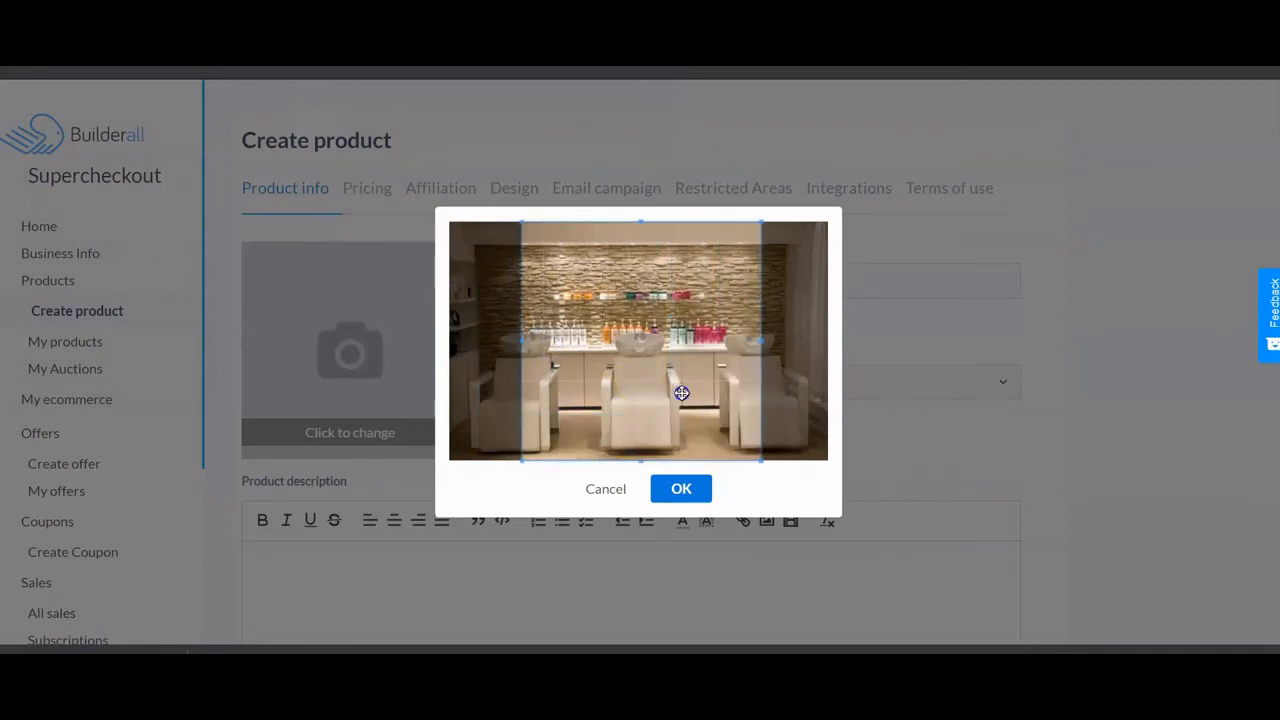
pyautogui.click(683, 489)
# - Name and describe the product Perm, with type Physical and category Services
pyautogui.click(543, 277)
pyautogui.write('Perm')
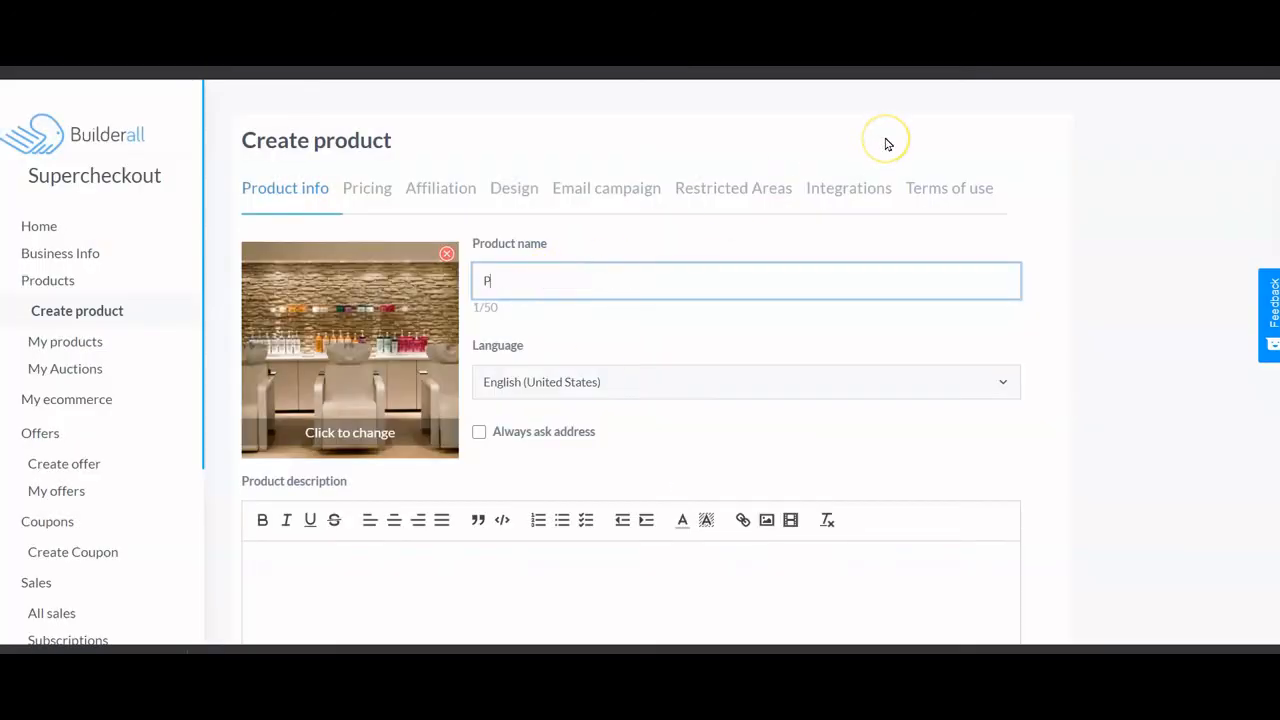
pyautogui.click(340, 567)
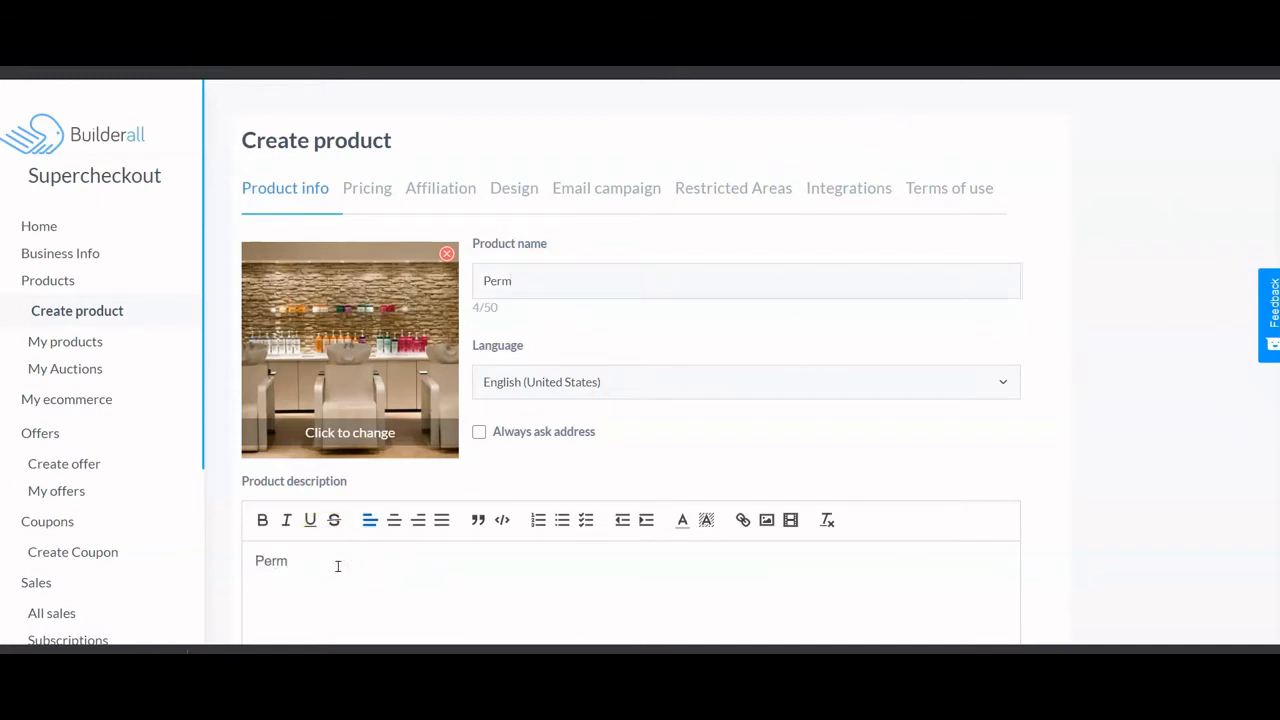
pyautogui.scroll(-3, 338, 566)
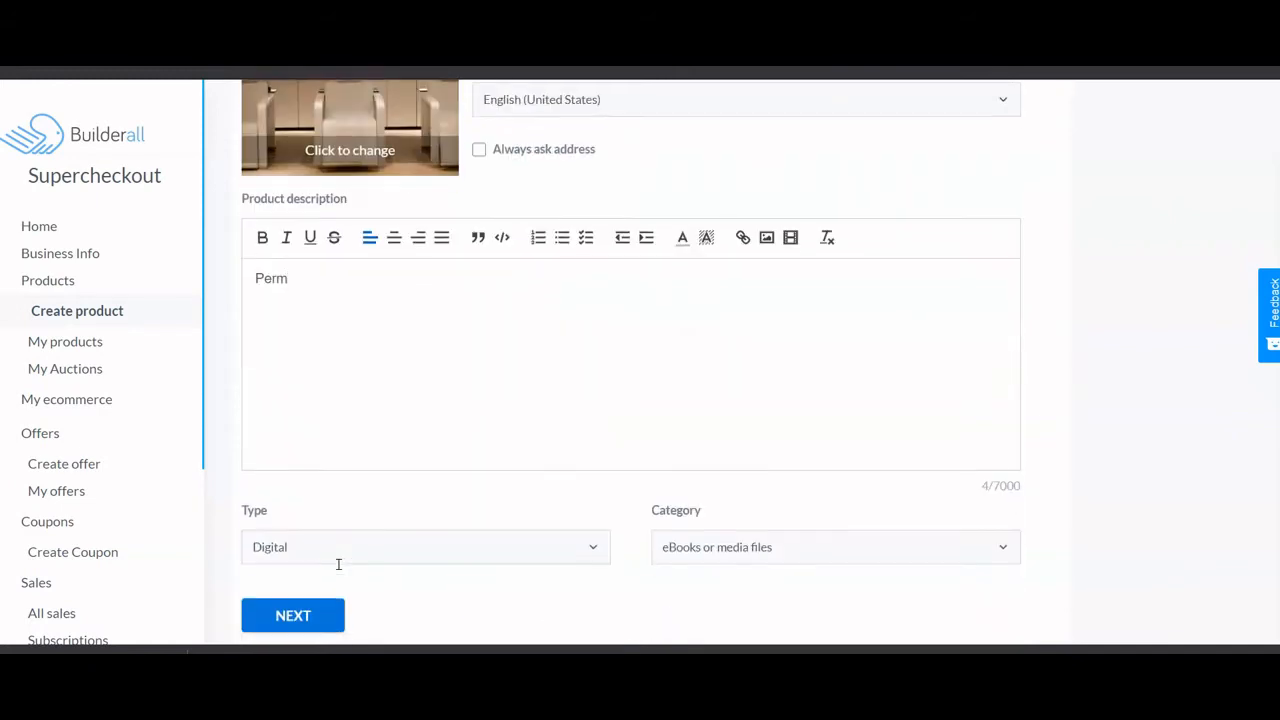
pyautogui.click(526, 533)
pyautogui.click(437, 585)
pyautogui.click(737, 529)
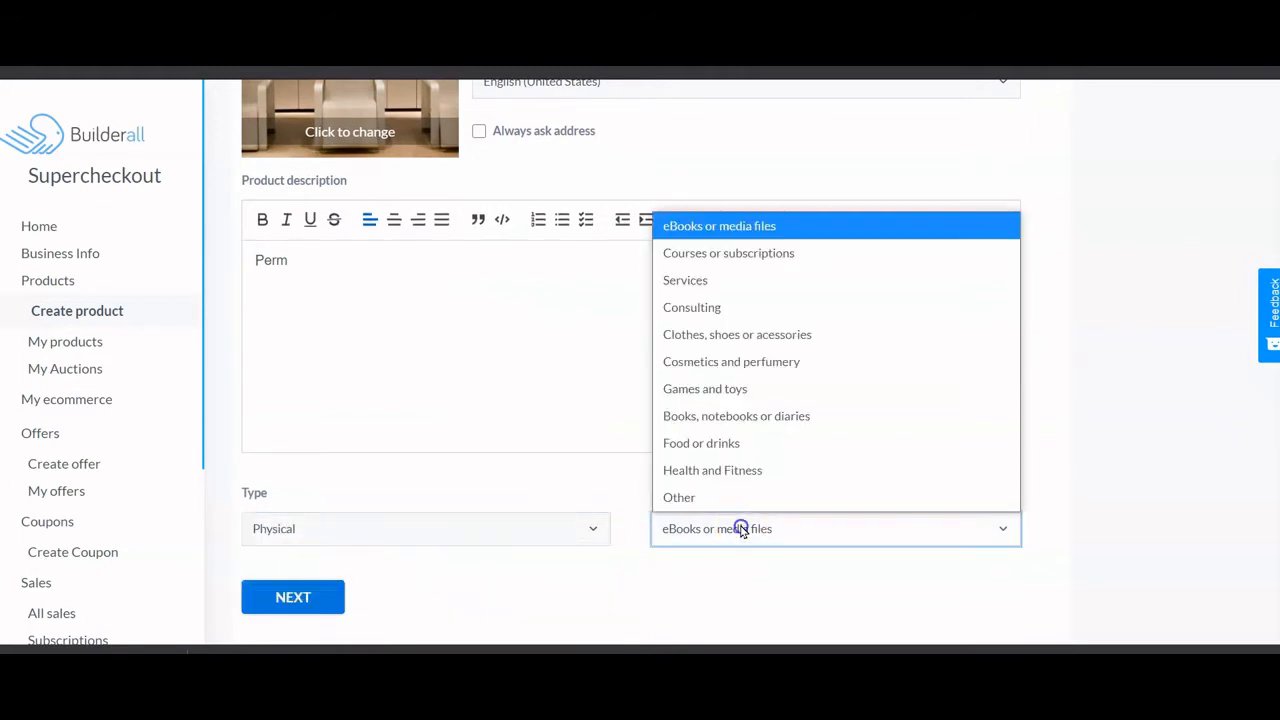
pyautogui.click(712, 284)
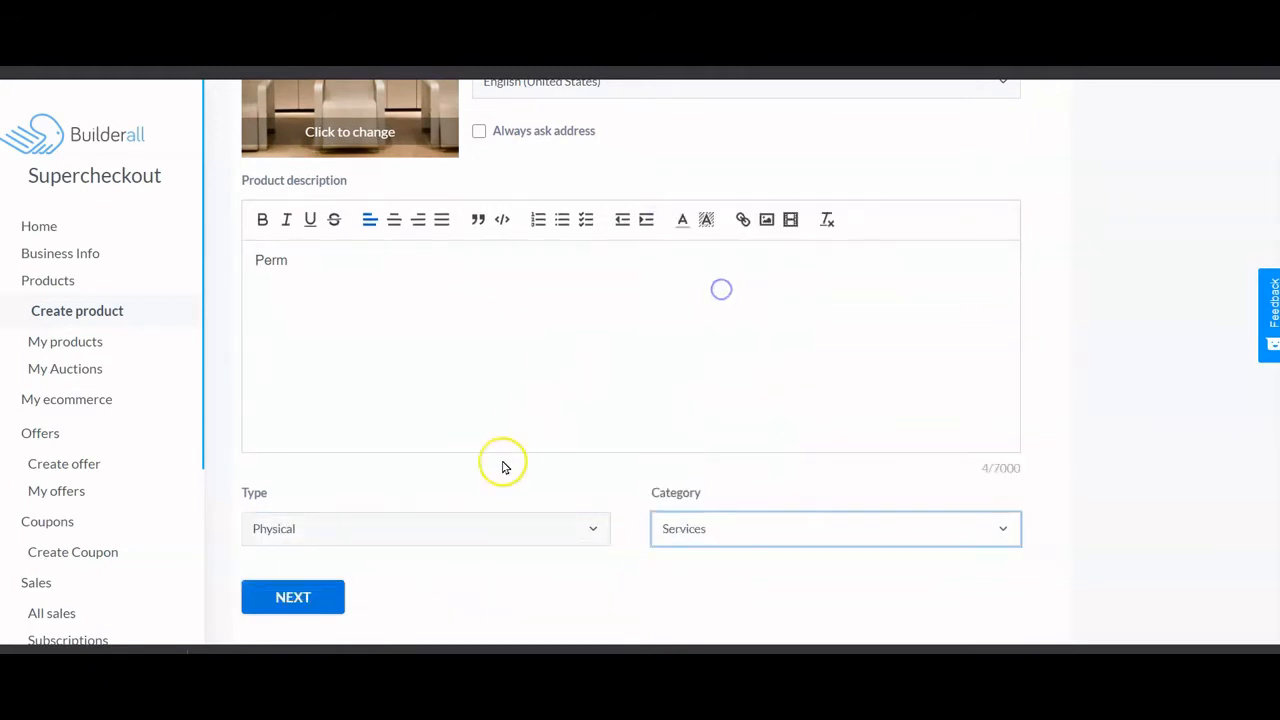
pyautogui.click(318, 597)
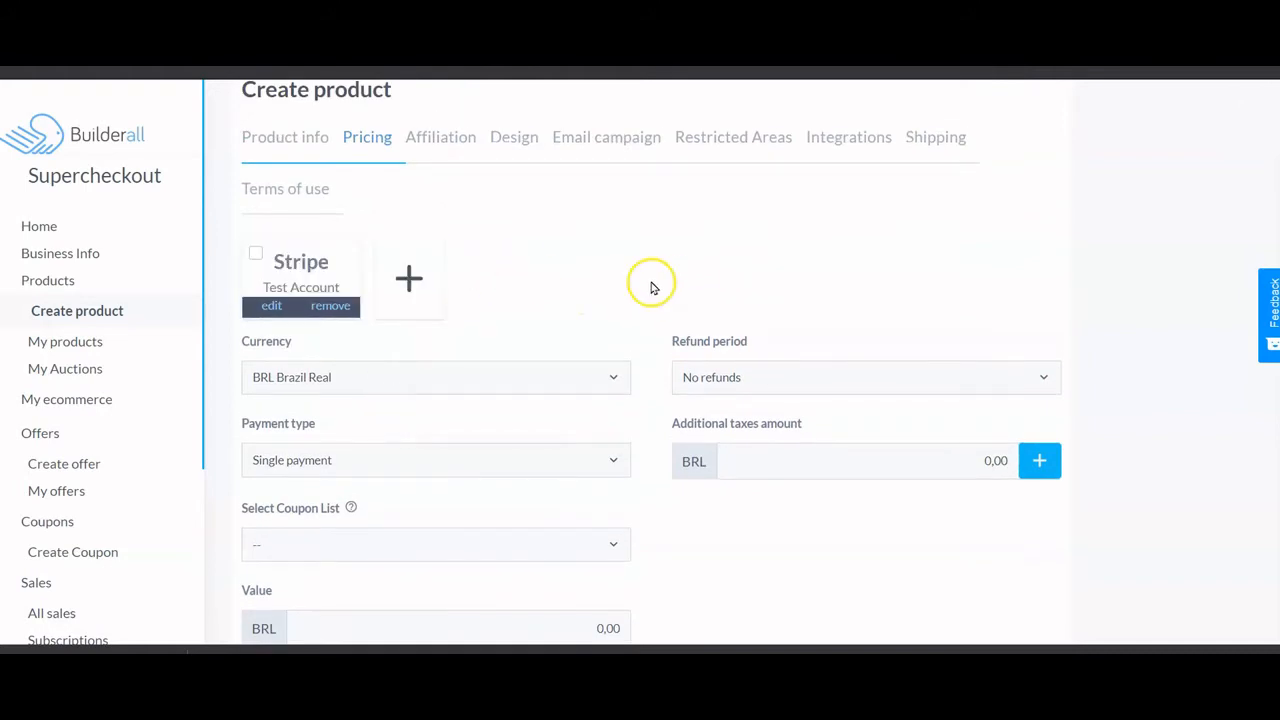
# - Accept payments through the Stripe test account with the currency set to USD
pyautogui.click(308, 262)
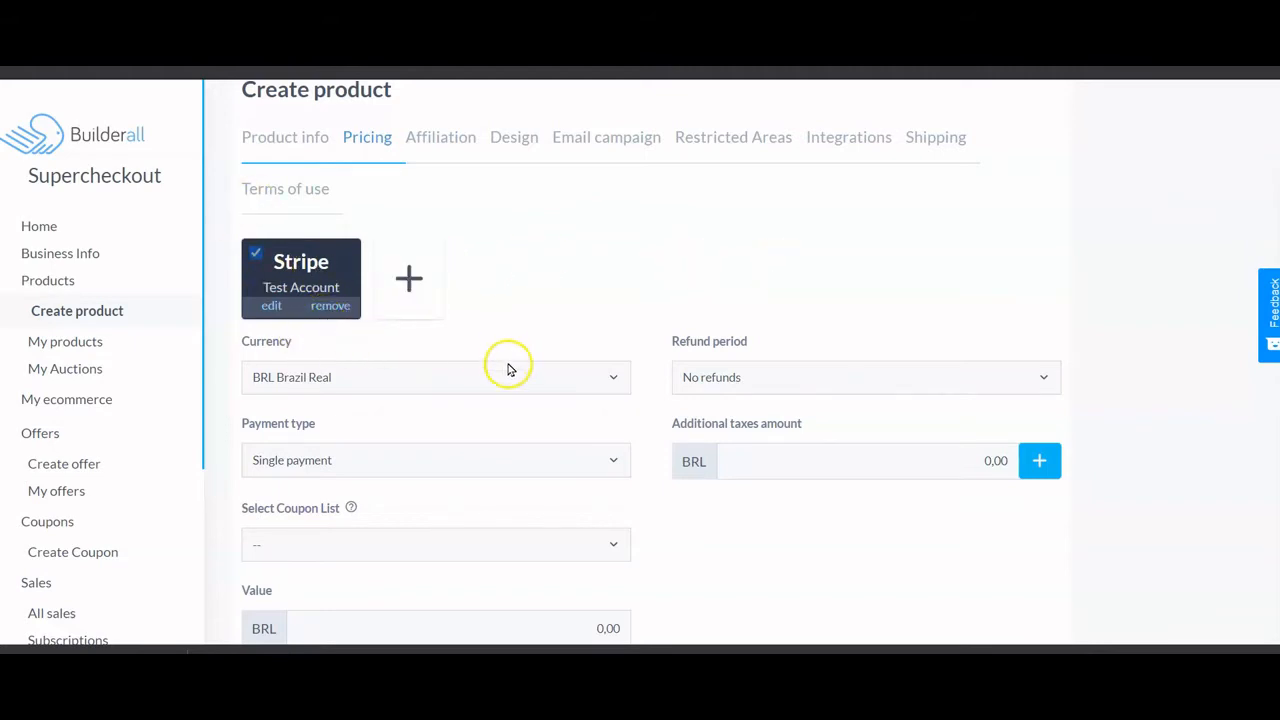
pyautogui.scroll(-1, 518, 376)
pyautogui.click(420, 318)
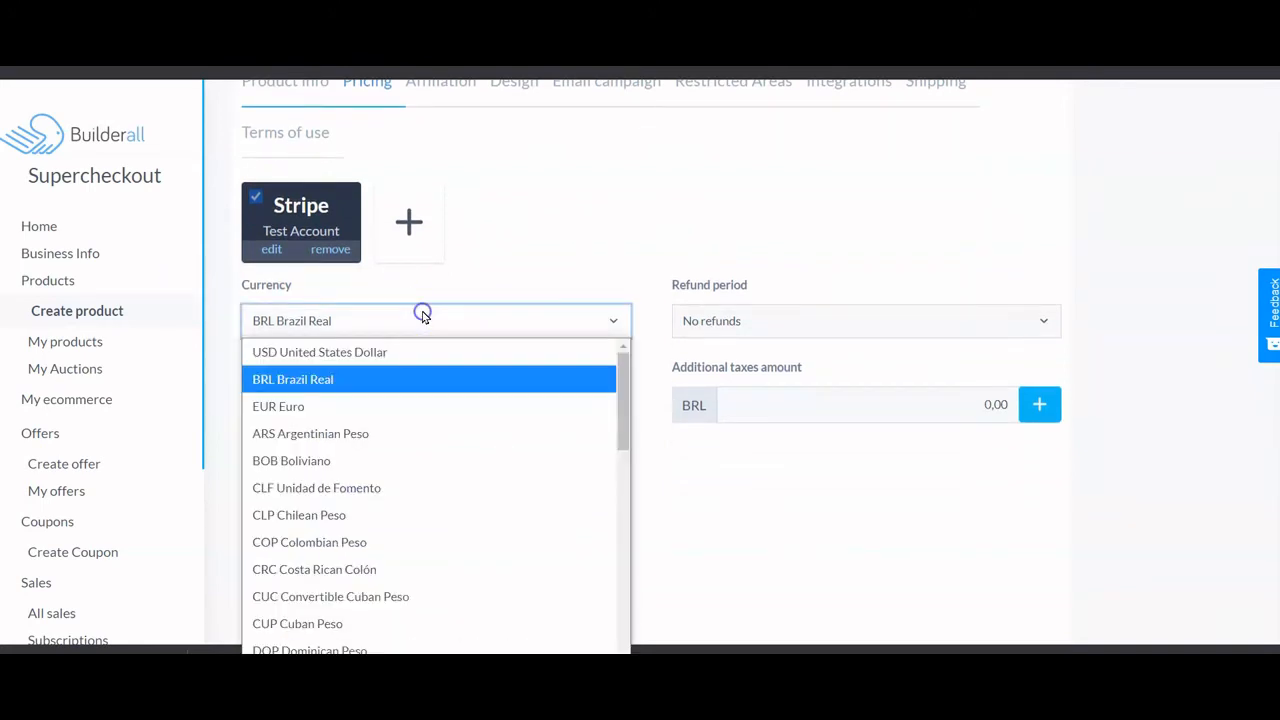
pyautogui.click(397, 351)
# - Set the price to 50.00 and attach the Salon coupon list, then proceed to Affiliation
pyautogui.scroll(-2, 500, 400)
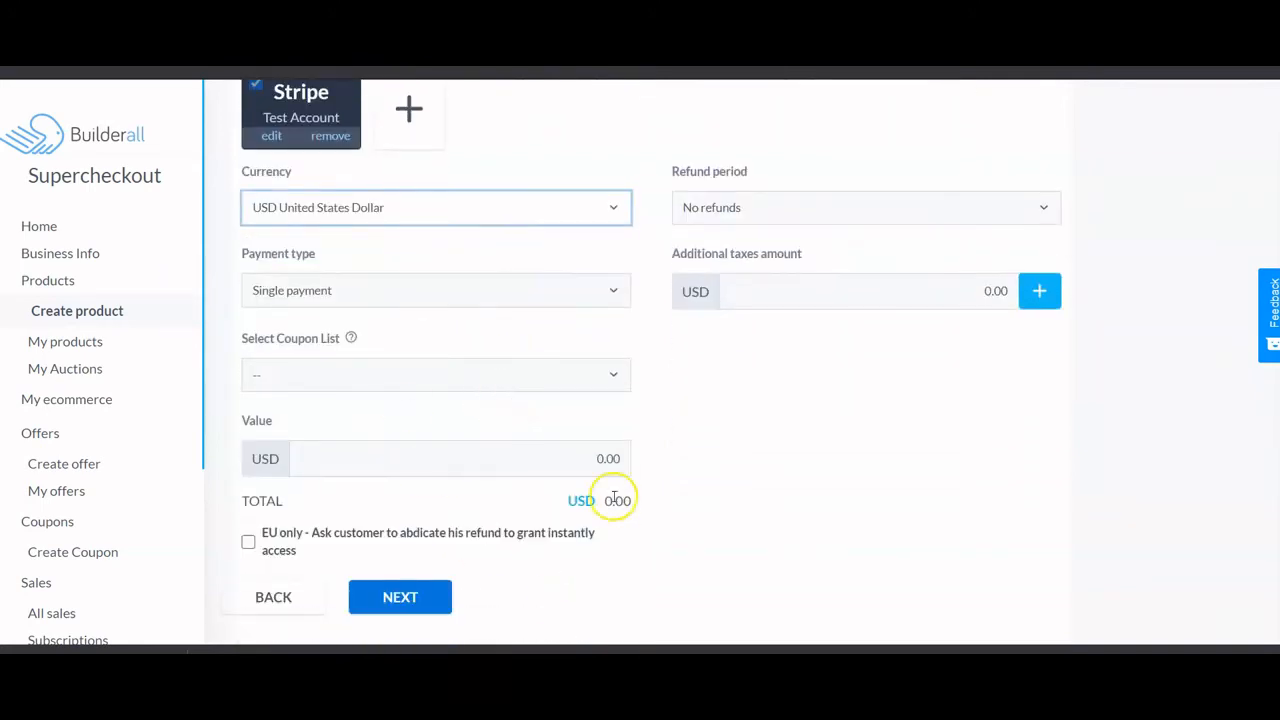
pyautogui.click(584, 457)
pyautogui.write('0.01')
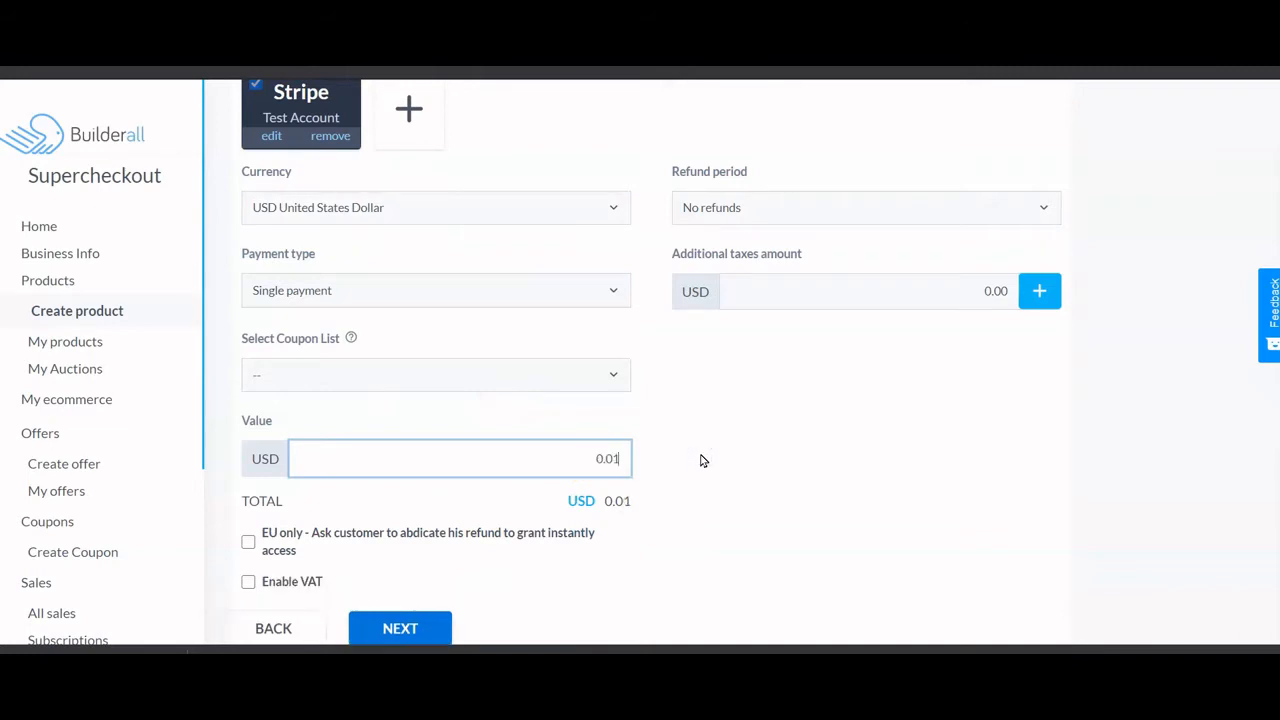
pyautogui.press('BackSpace')
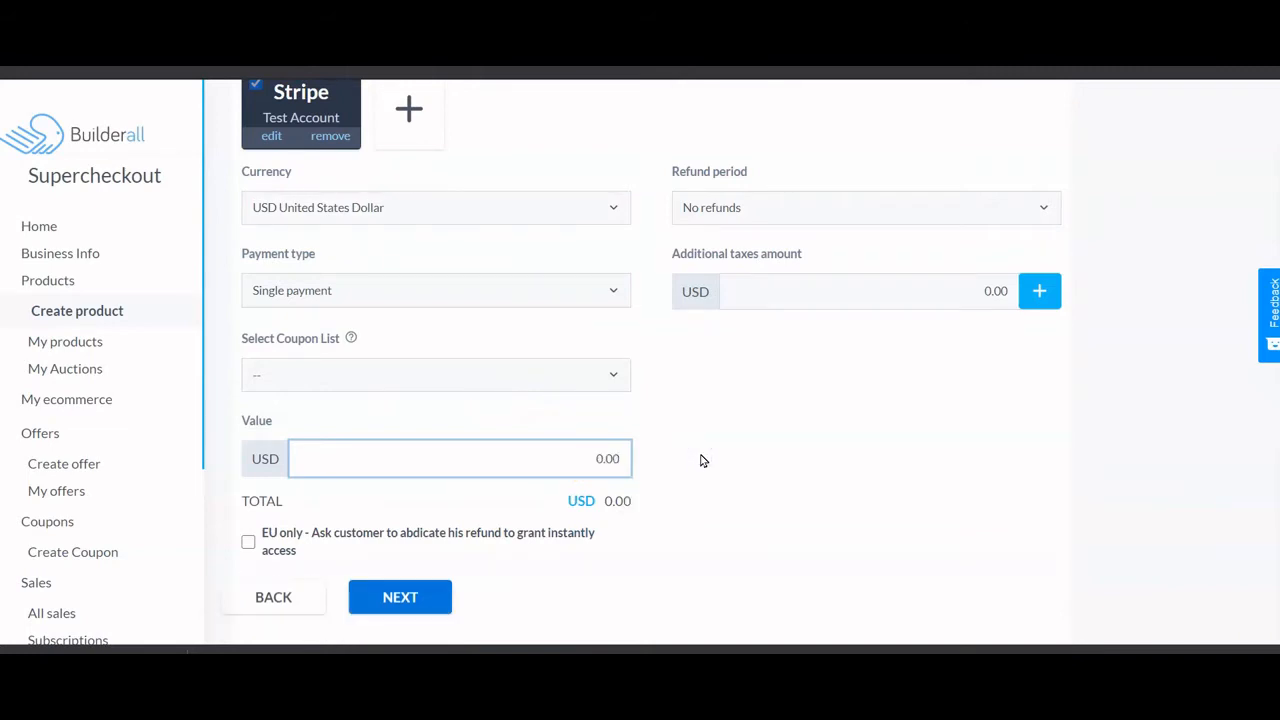
pyautogui.write('50')
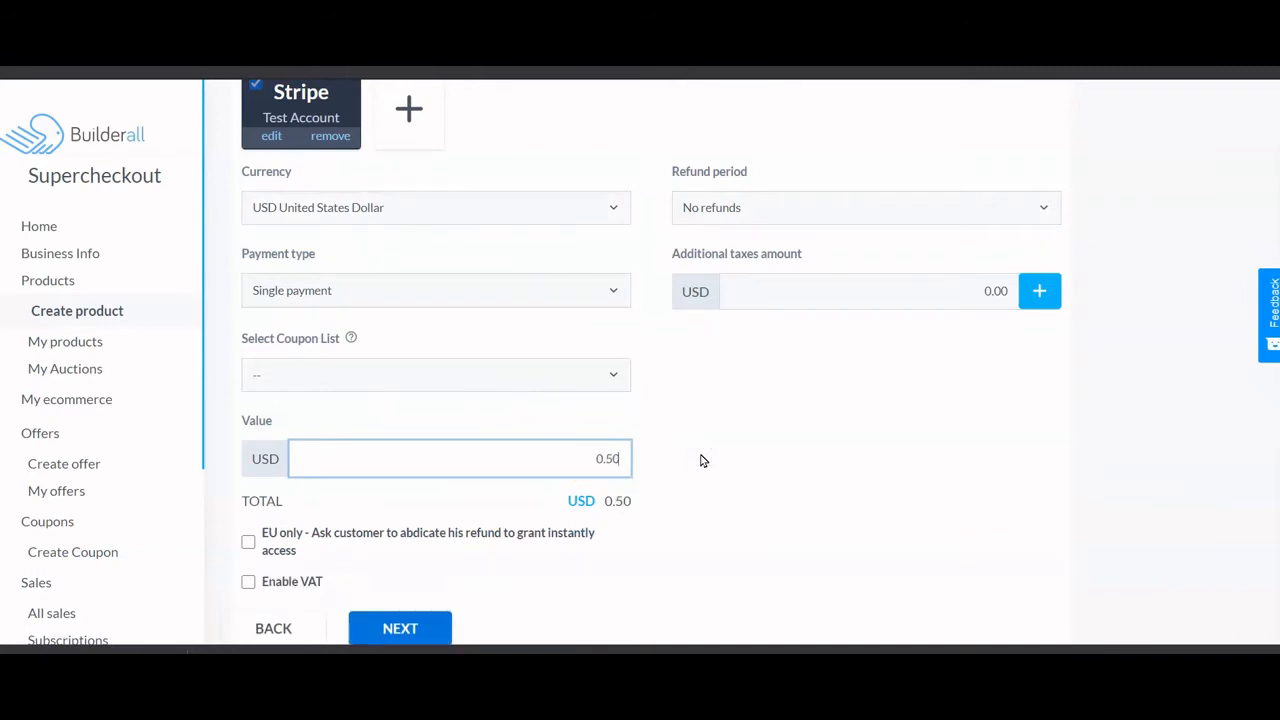
pyautogui.click(613, 375)
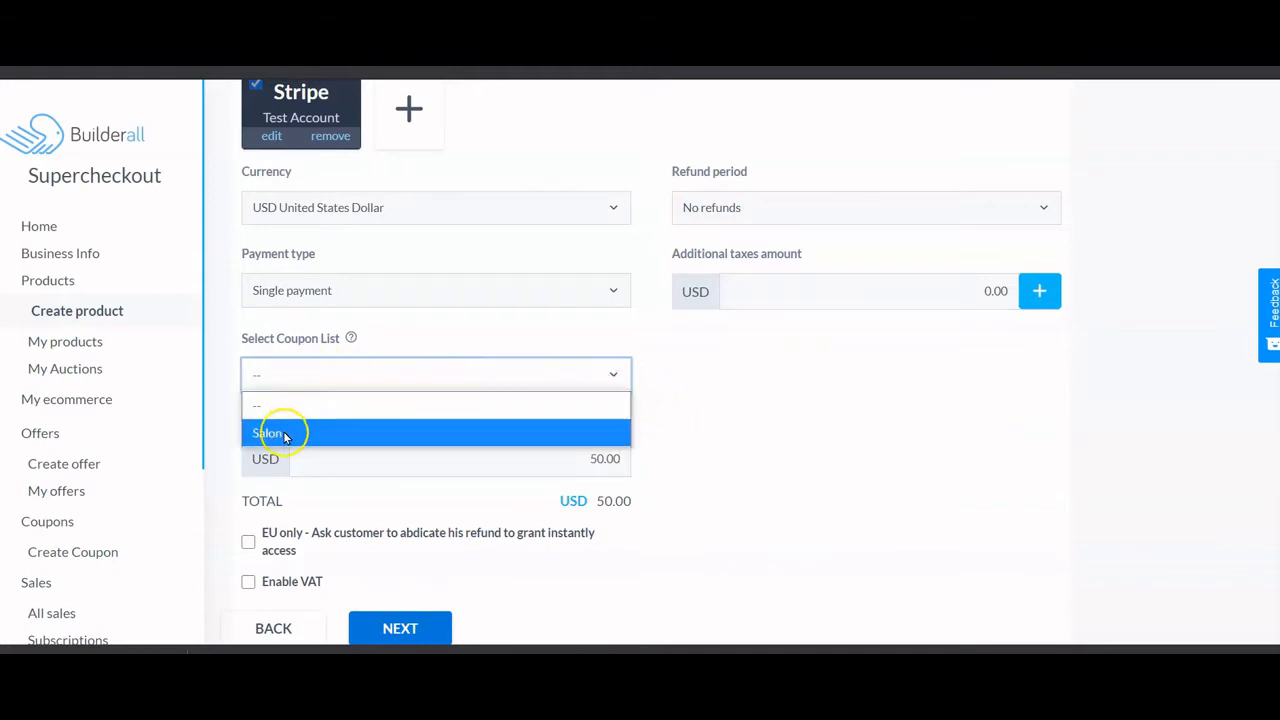
pyautogui.click(313, 434)
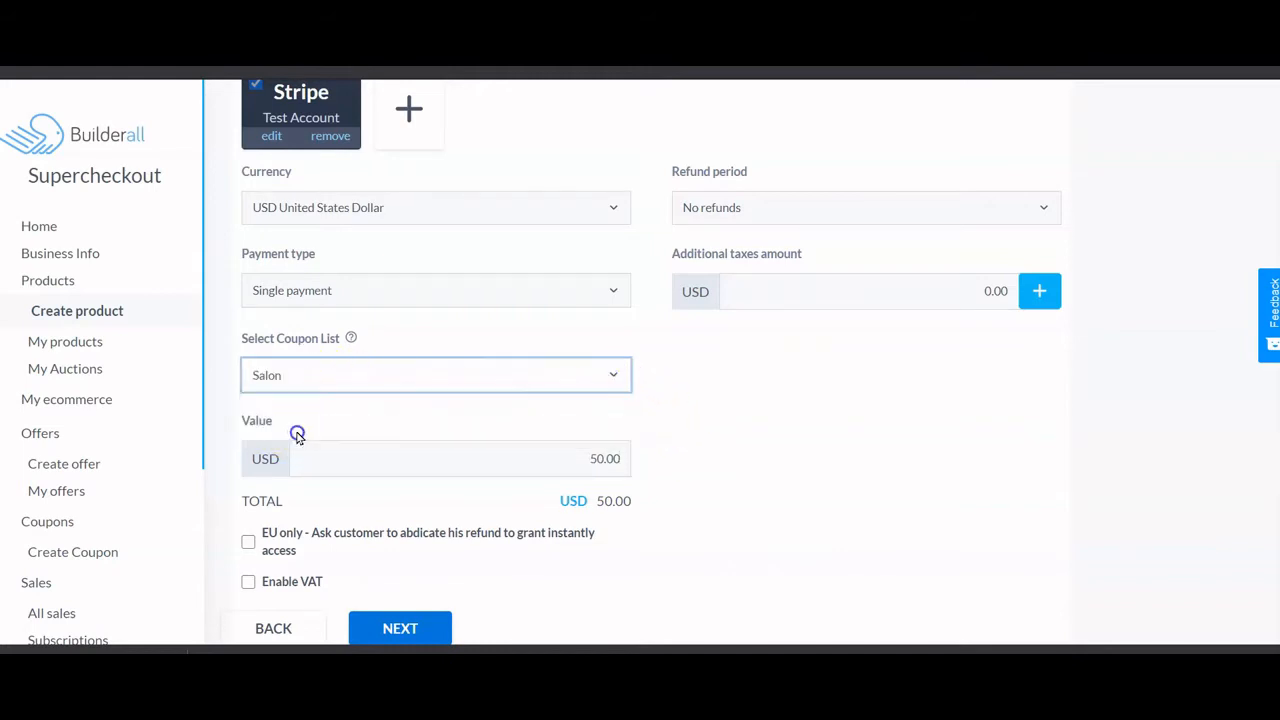
pyautogui.scroll(-1, 600, 540)
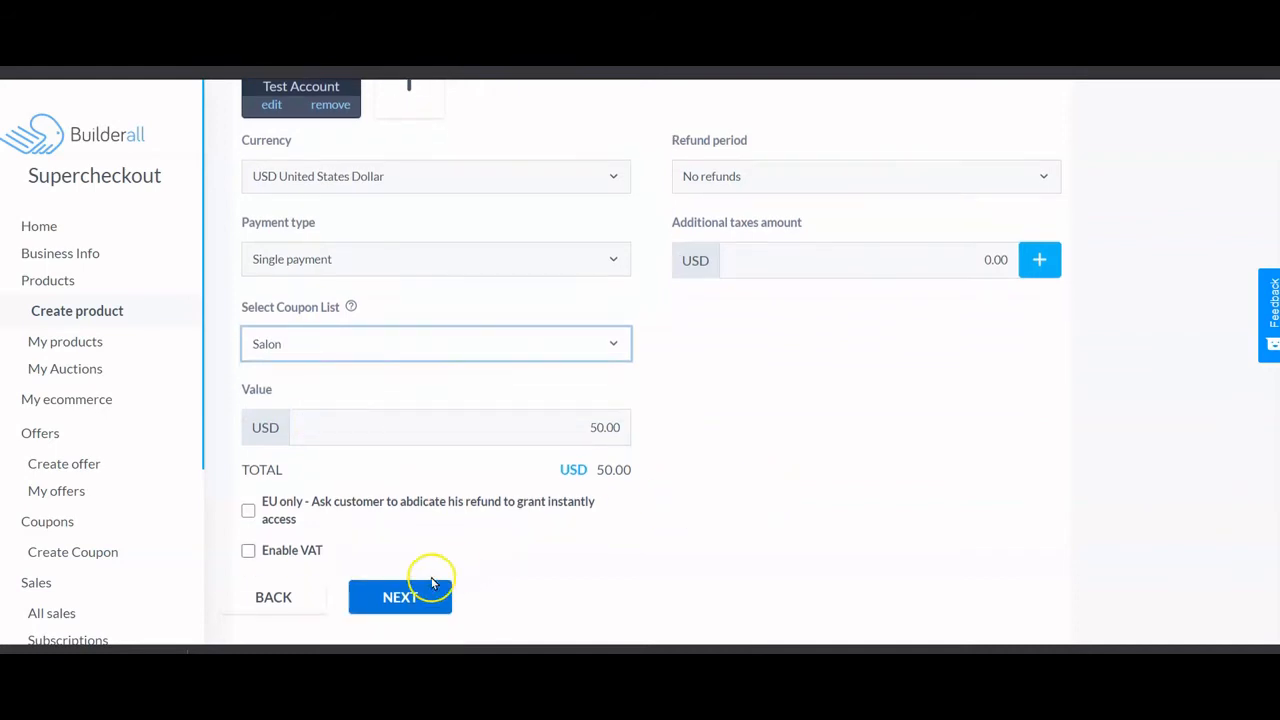
pyautogui.click(421, 590)
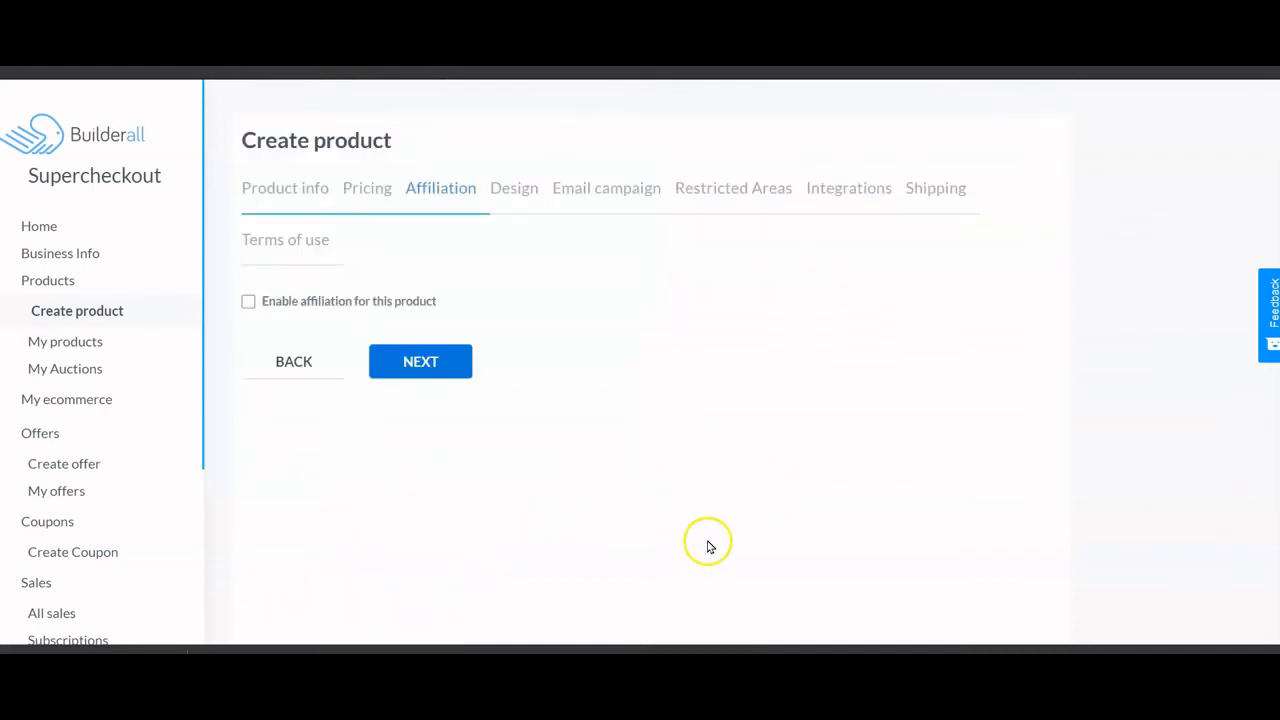
# - Set Share Page as the Perm product's thank-you page and Survey as its sales page
pyautogui.click(430, 362)
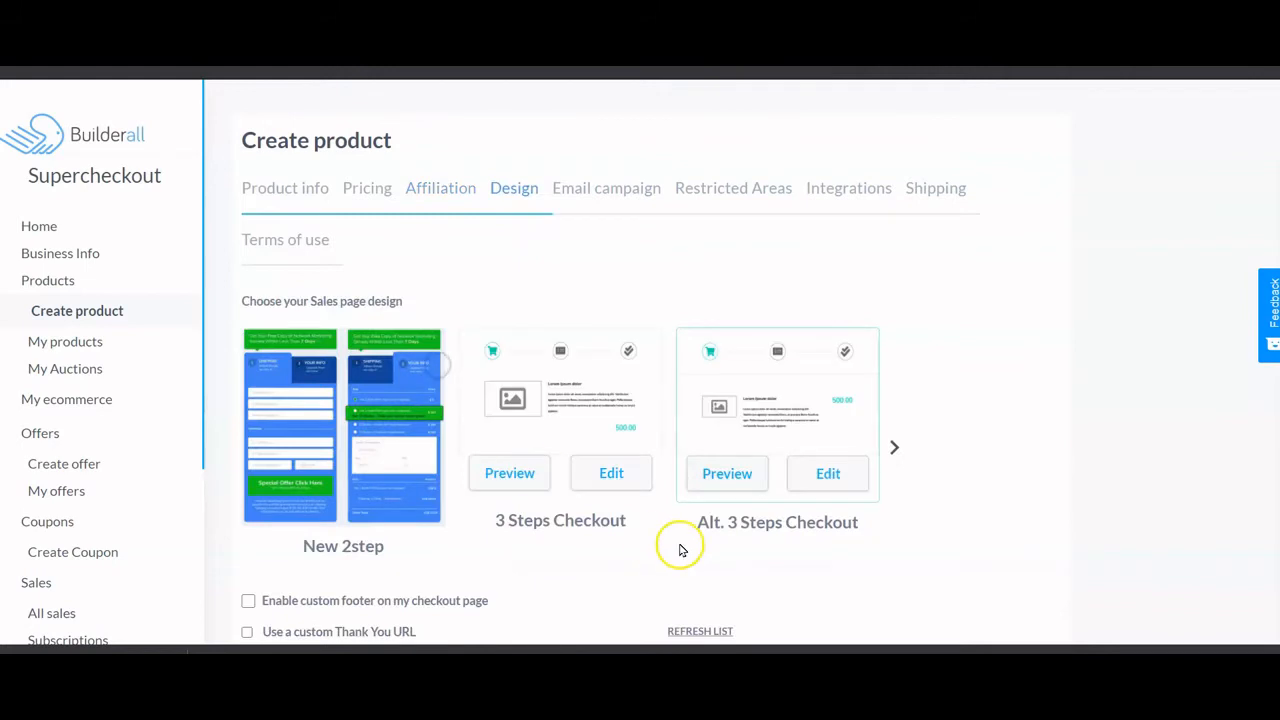
pyautogui.scroll(-2, 680, 549)
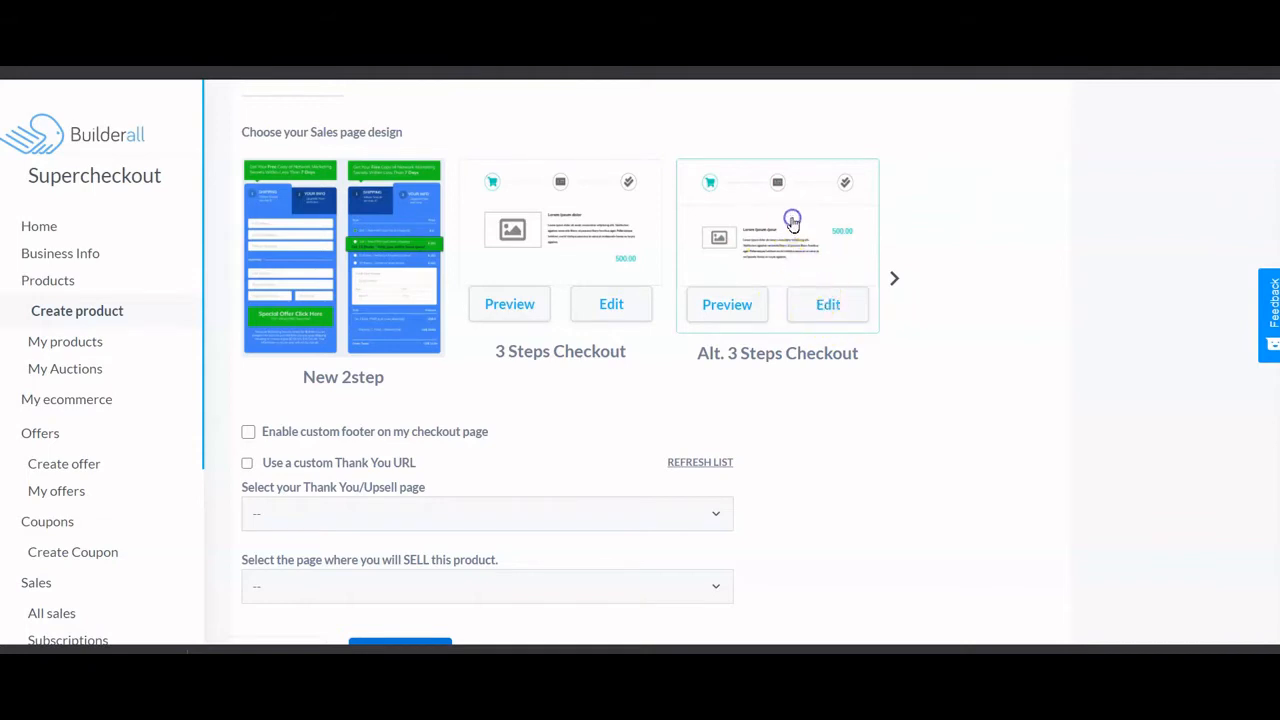
pyautogui.scroll(-1, 860, 428)
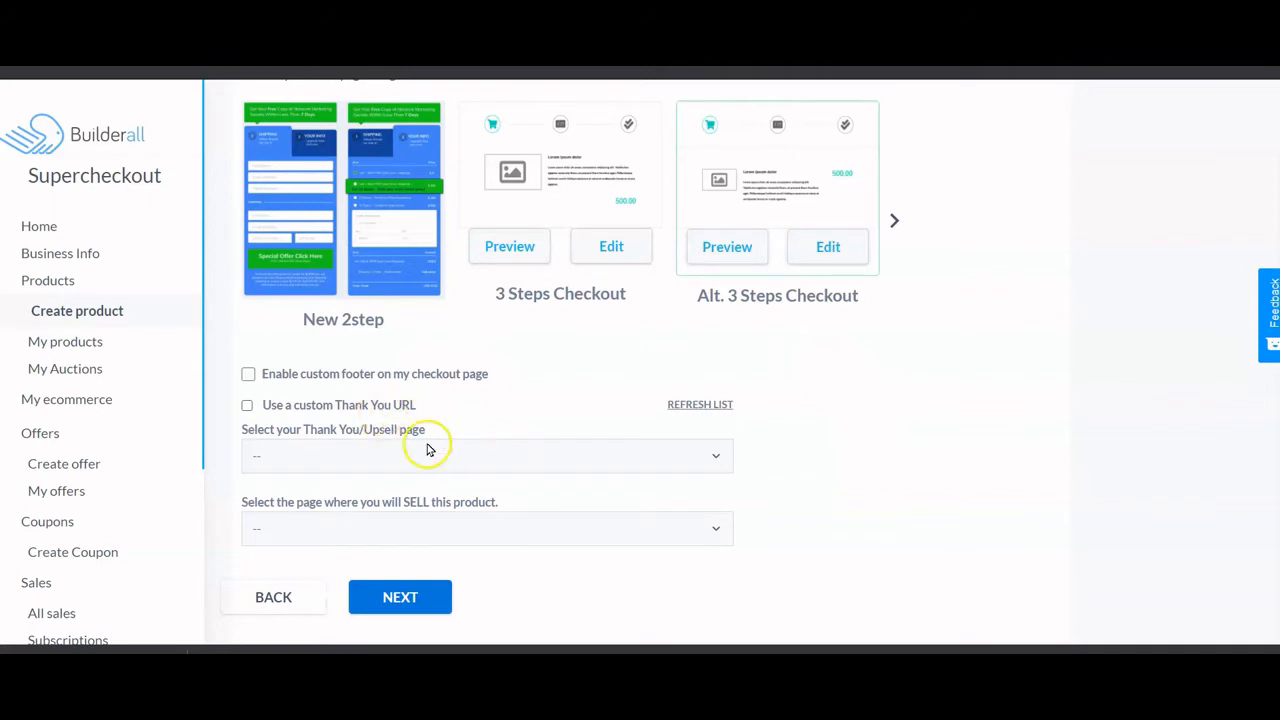
pyautogui.click(519, 456)
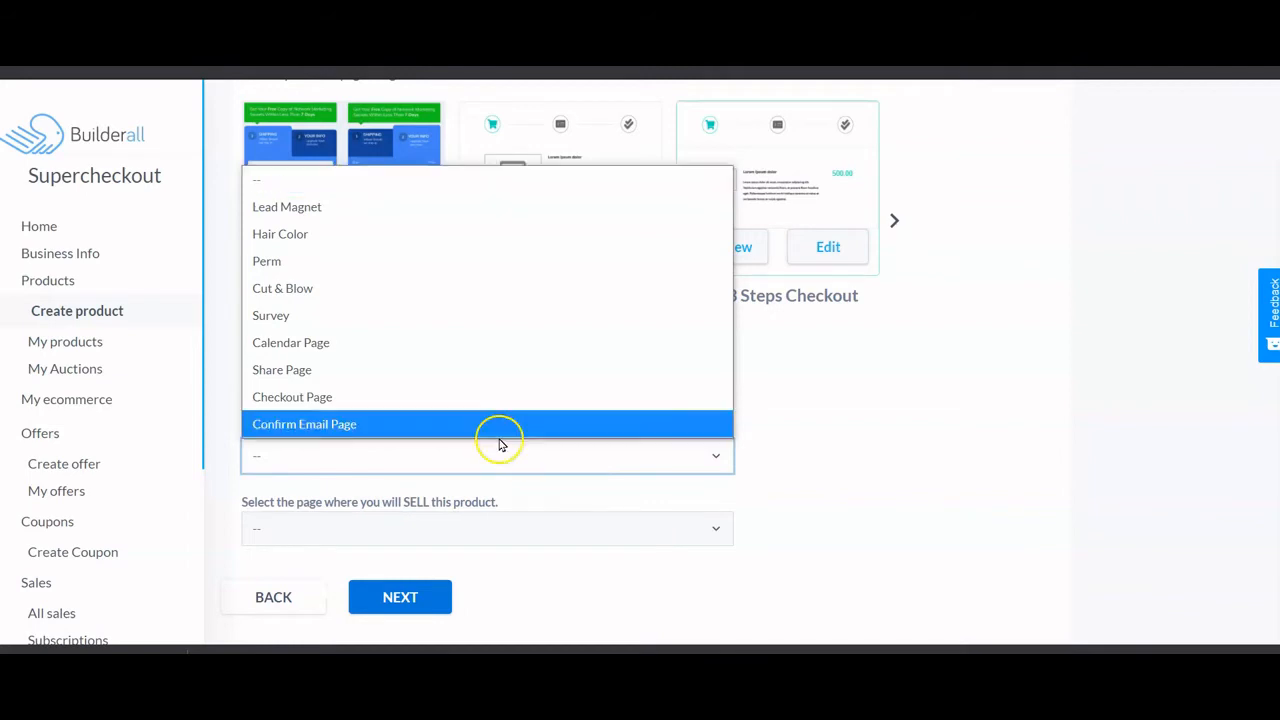
pyautogui.click(324, 370)
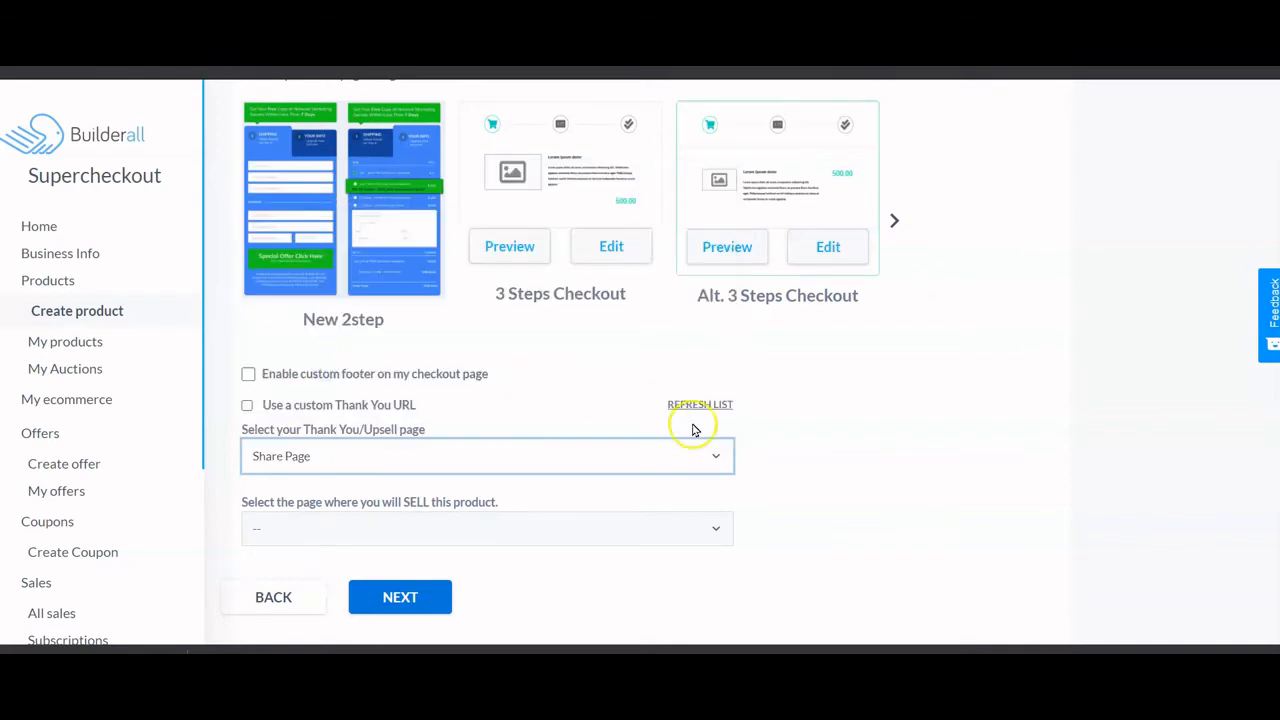
pyautogui.click(497, 529)
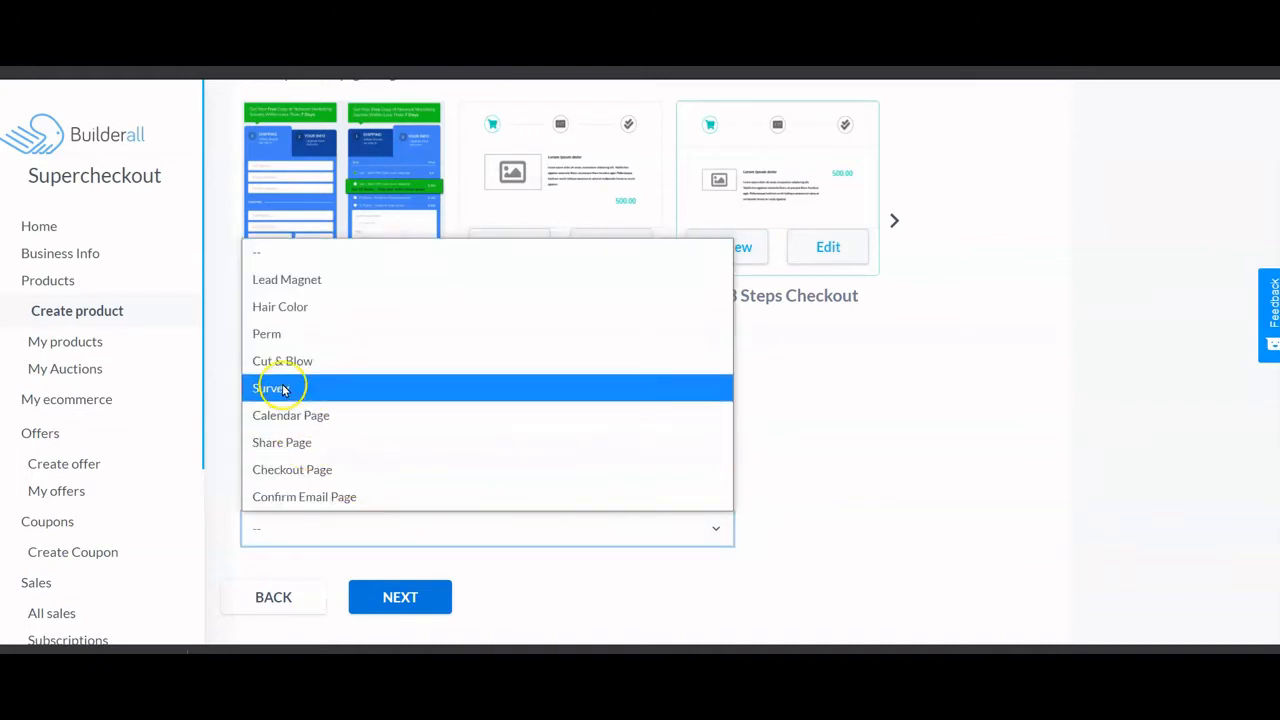
pyautogui.click(318, 388)
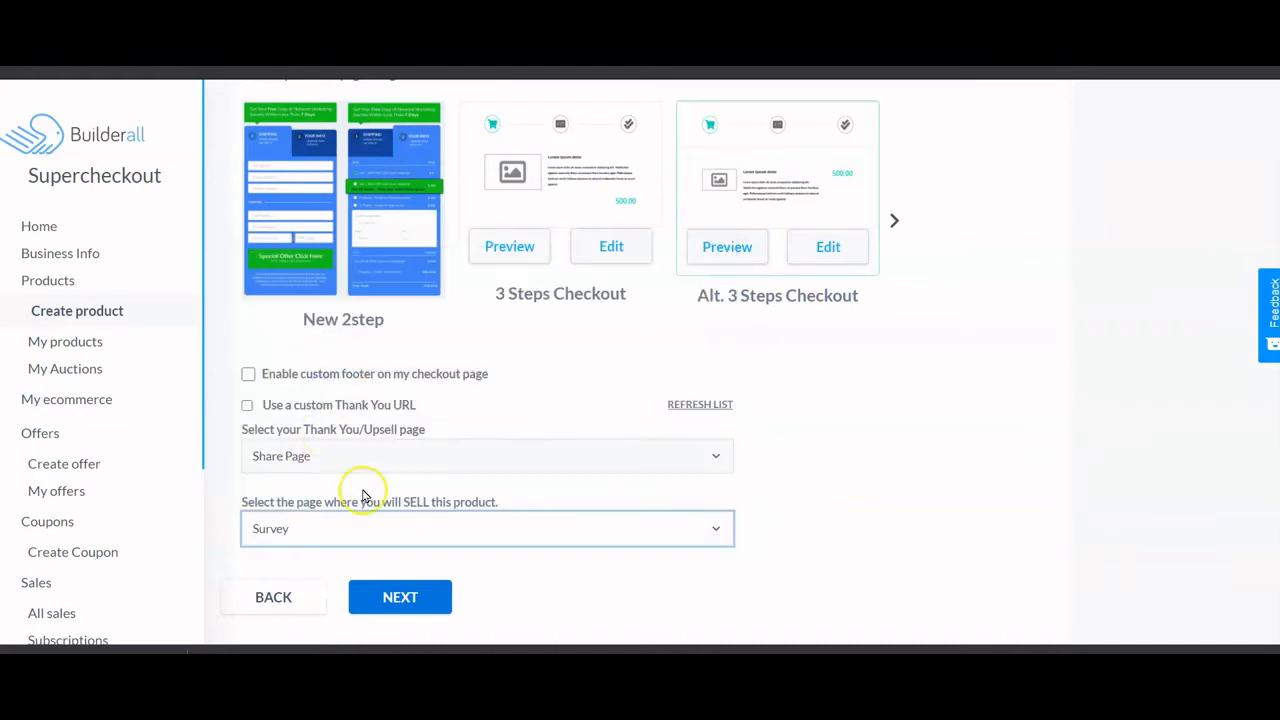
pyautogui.click(400, 596)
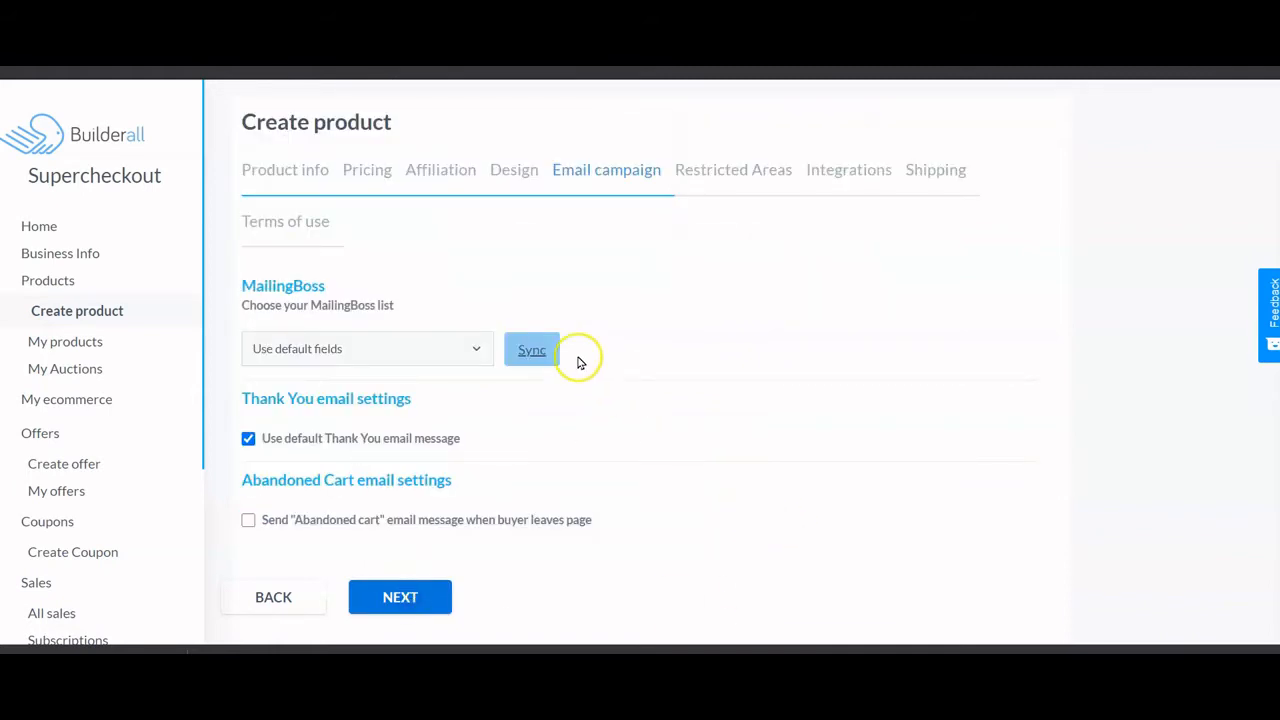
# - Link the Perm product to the Hair Salon MailingBoss list
pyautogui.click(474, 348)
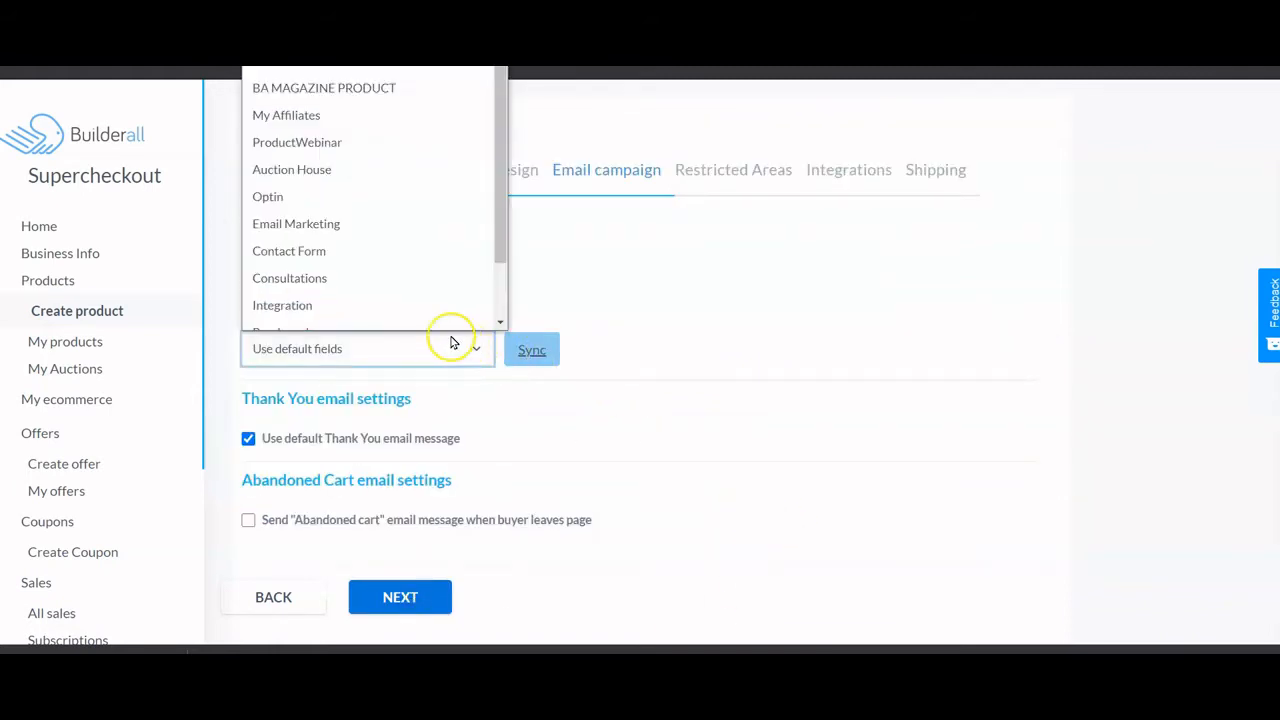
pyautogui.press('Escape')
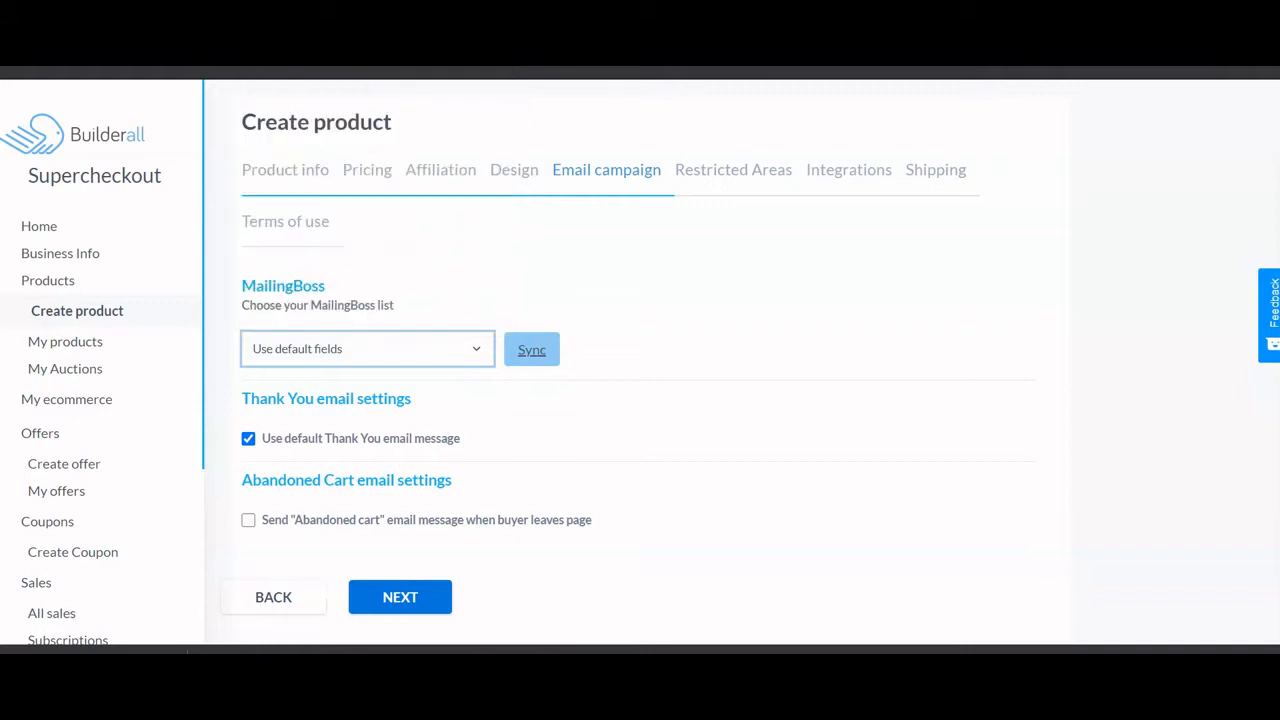
pyautogui.click(433, 121)
pyautogui.scroll(-1, 752, 372)
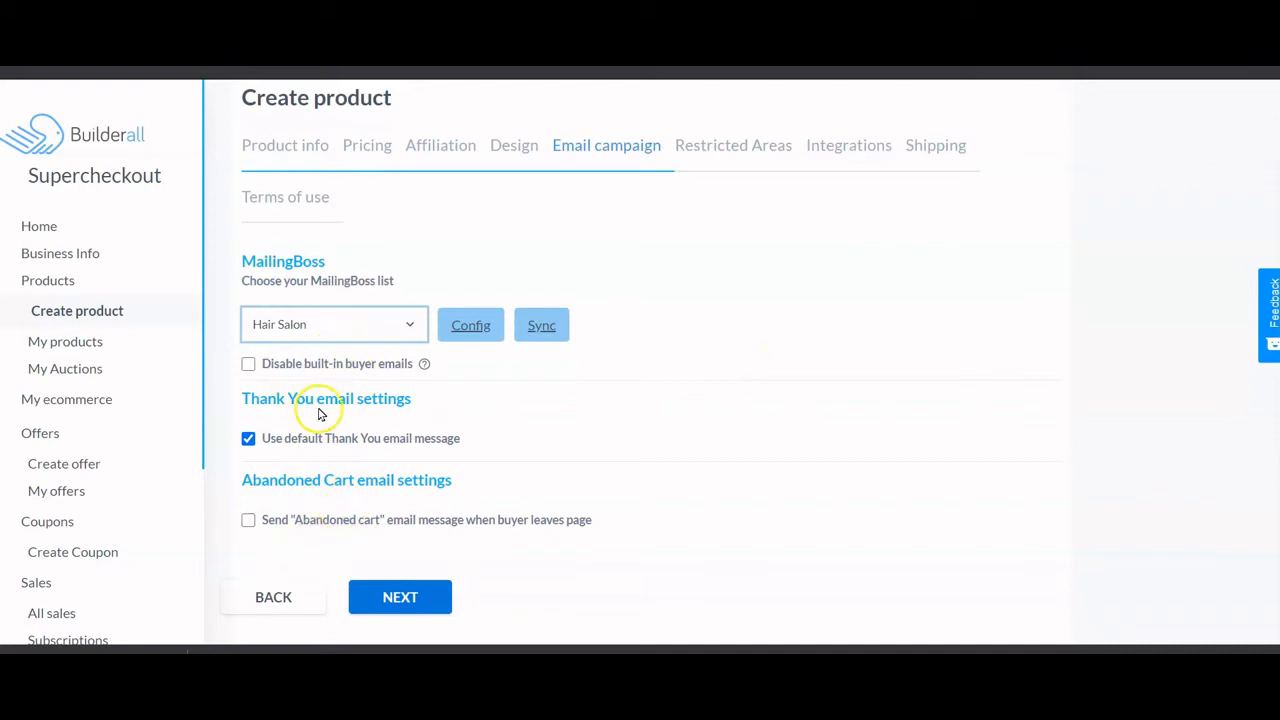
# - Skip past restricted areas, integrations and shipping, accept the terms and create the product
pyautogui.click(417, 597)
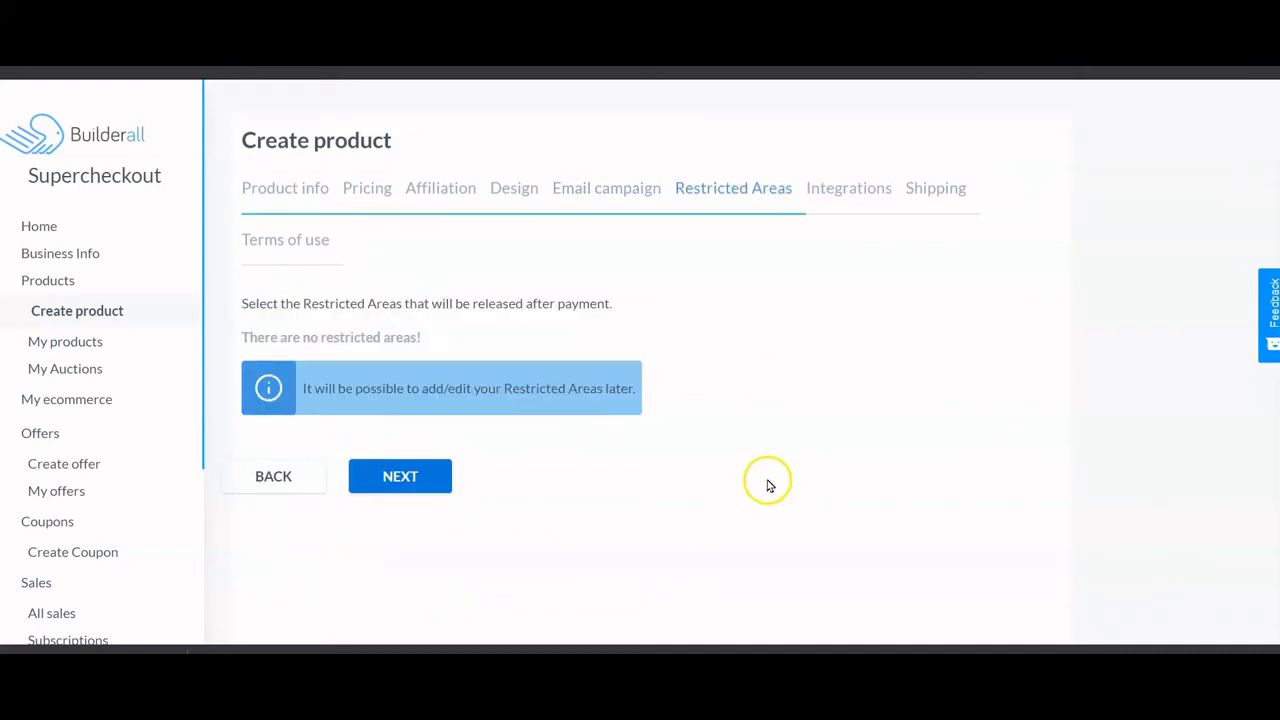
pyautogui.click(414, 480)
pyautogui.scroll(-3, 769, 490)
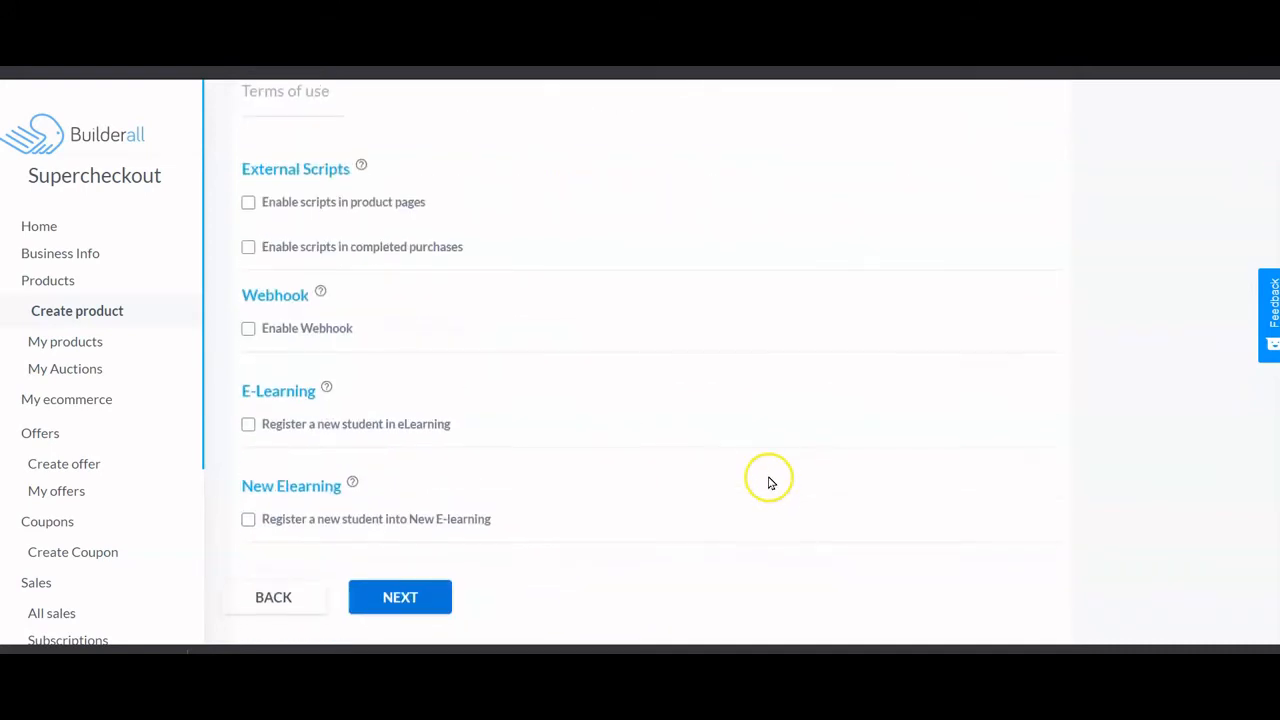
pyautogui.click(421, 597)
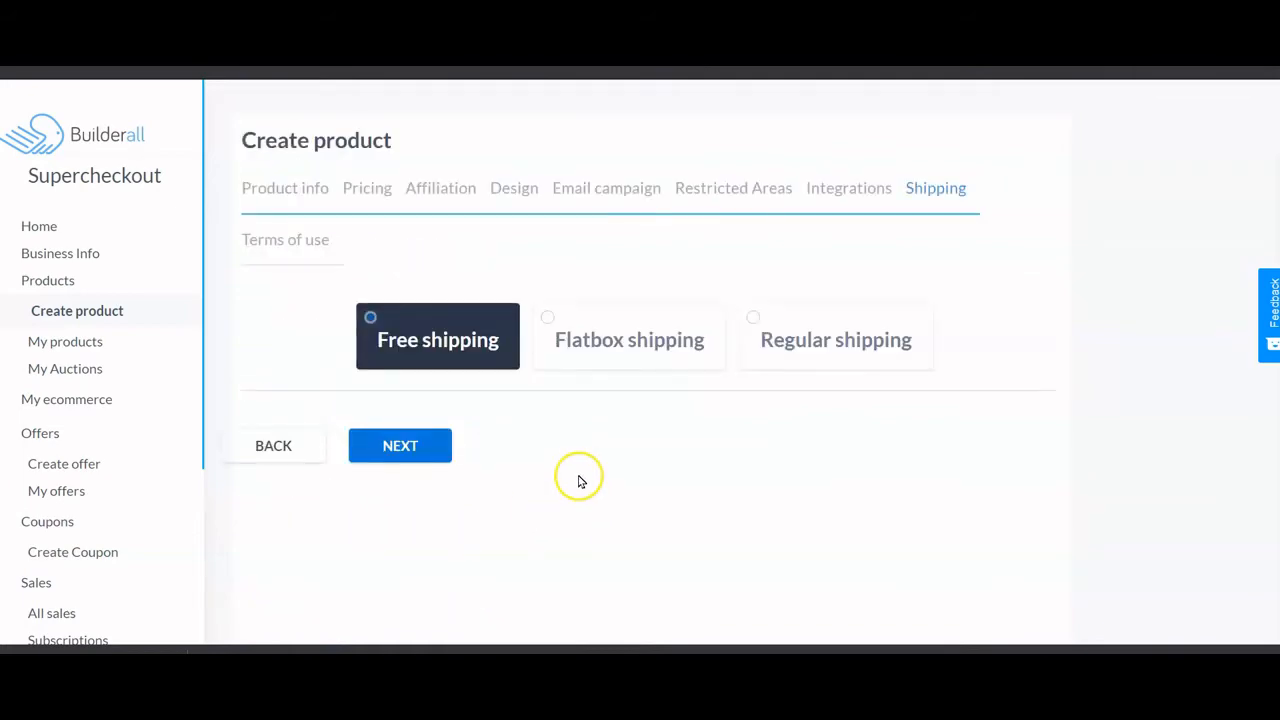
pyautogui.click(410, 447)
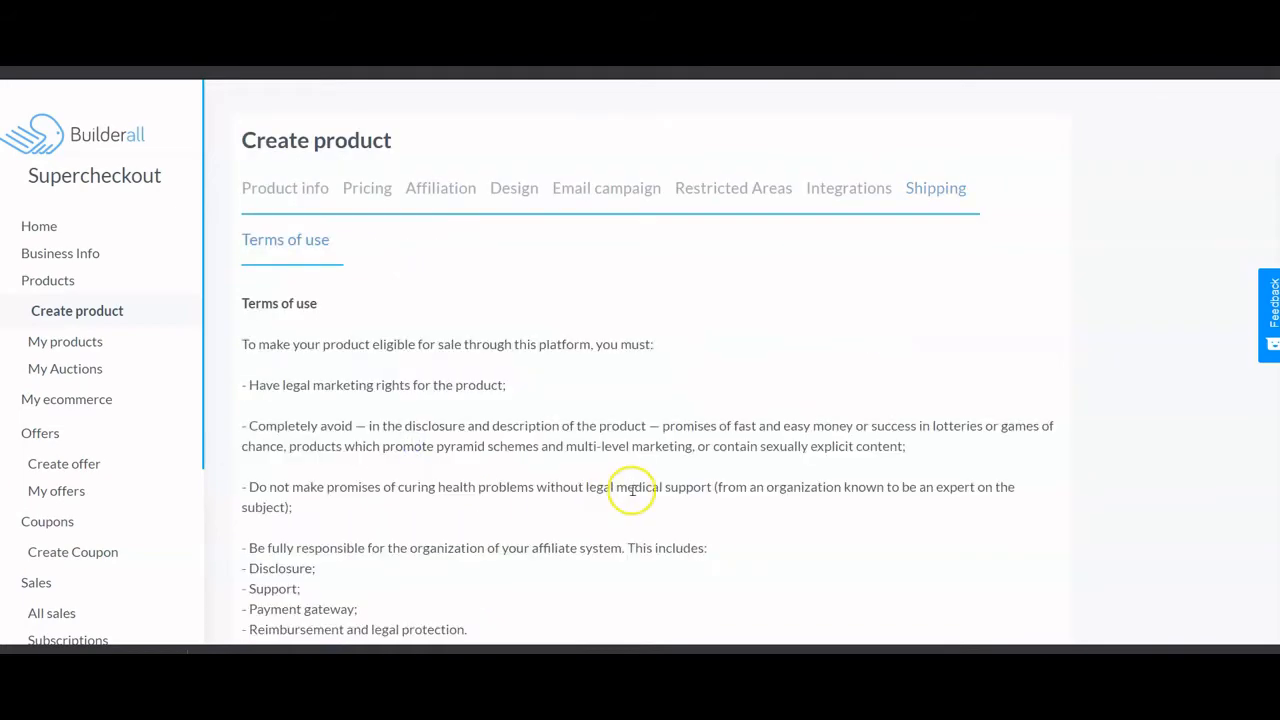
pyautogui.scroll(-5, 632, 490)
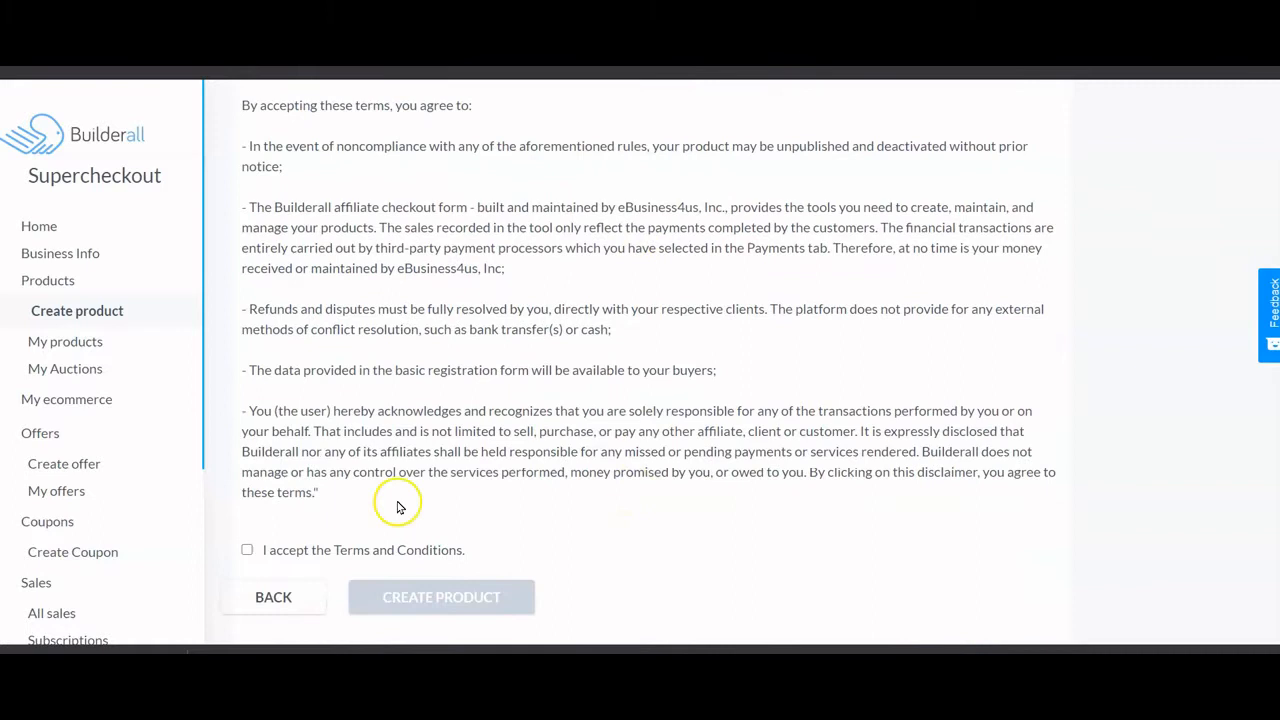
pyautogui.click(247, 549)
pyautogui.click(456, 613)
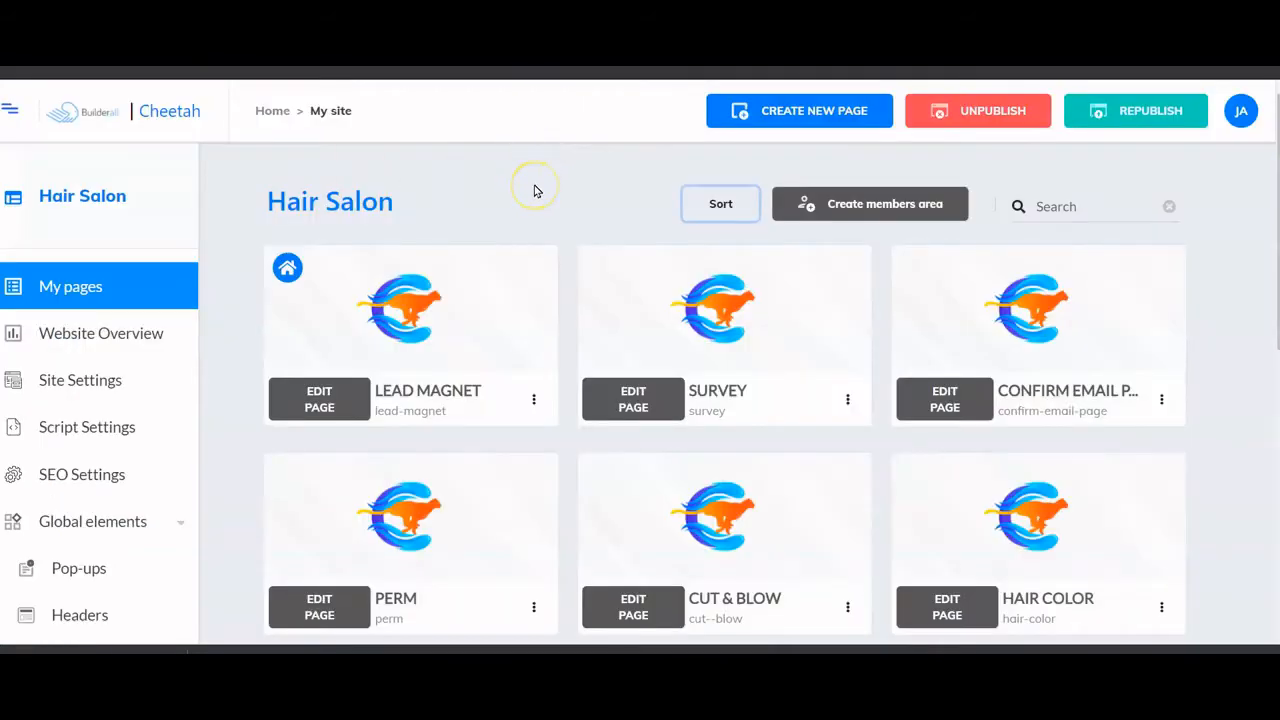
# - Move the Confirm Email Page into the second slot of the page list
pyautogui.scroll(-1, 535, 190)
pyautogui.scroll(1, 409, 194)
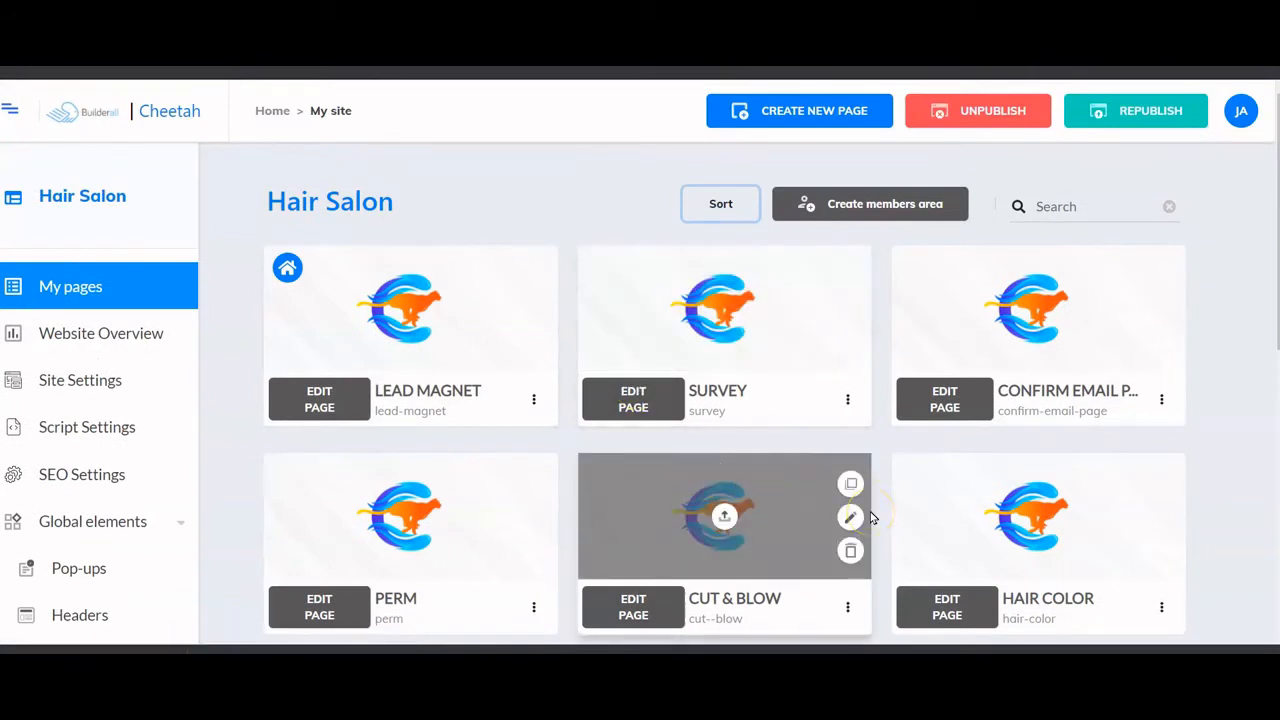
pyautogui.scroll(-1, 1194, 329)
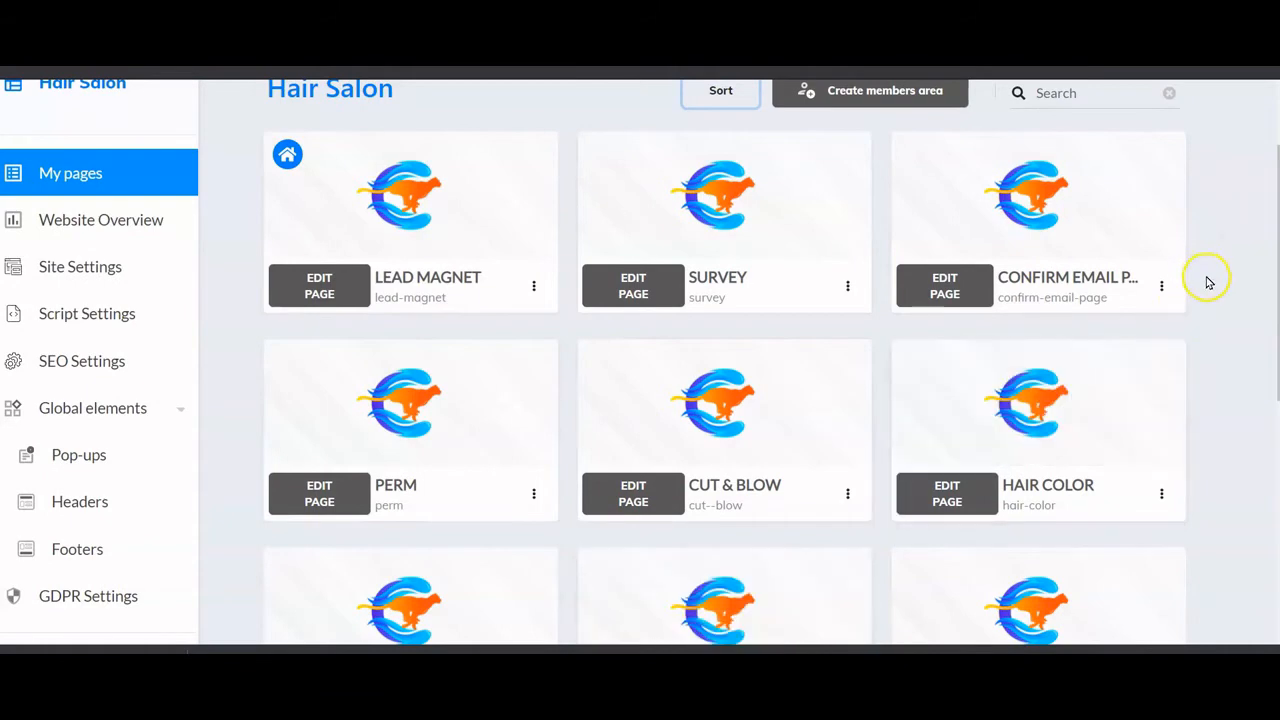
pyautogui.scroll(-1, 1206, 278)
pyautogui.scroll(2, 1207, 280)
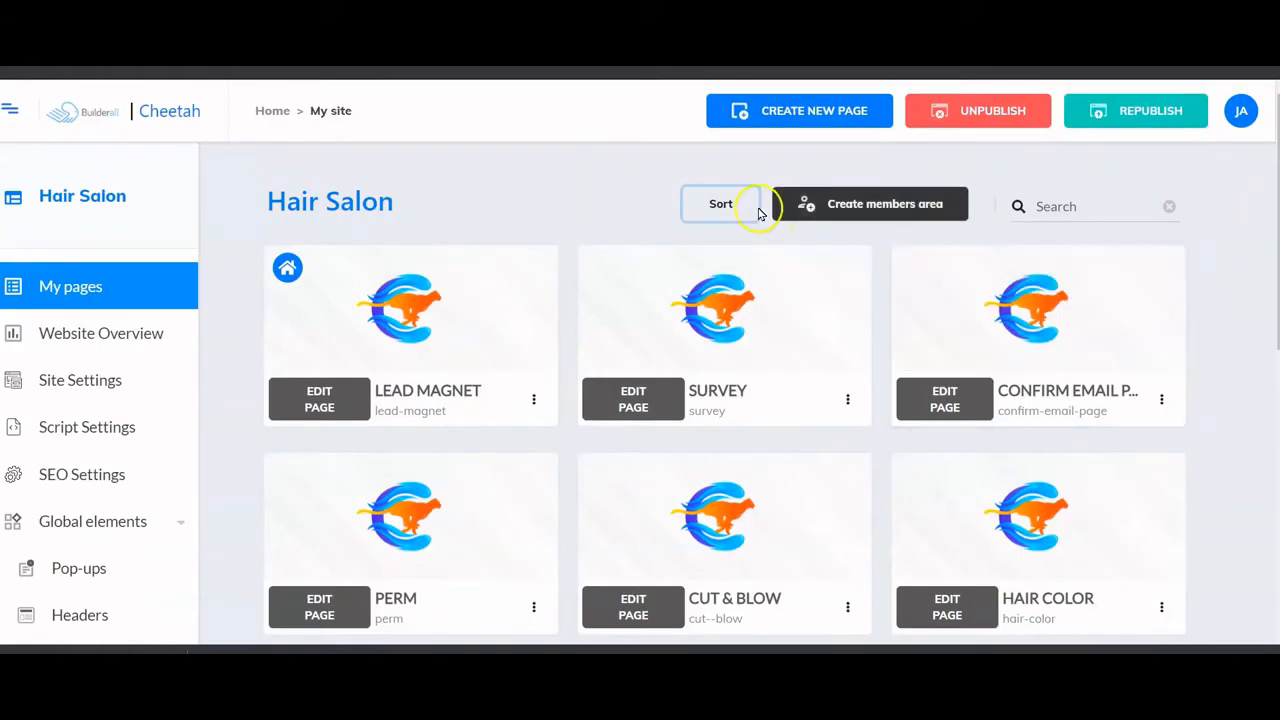
pyautogui.click(722, 204)
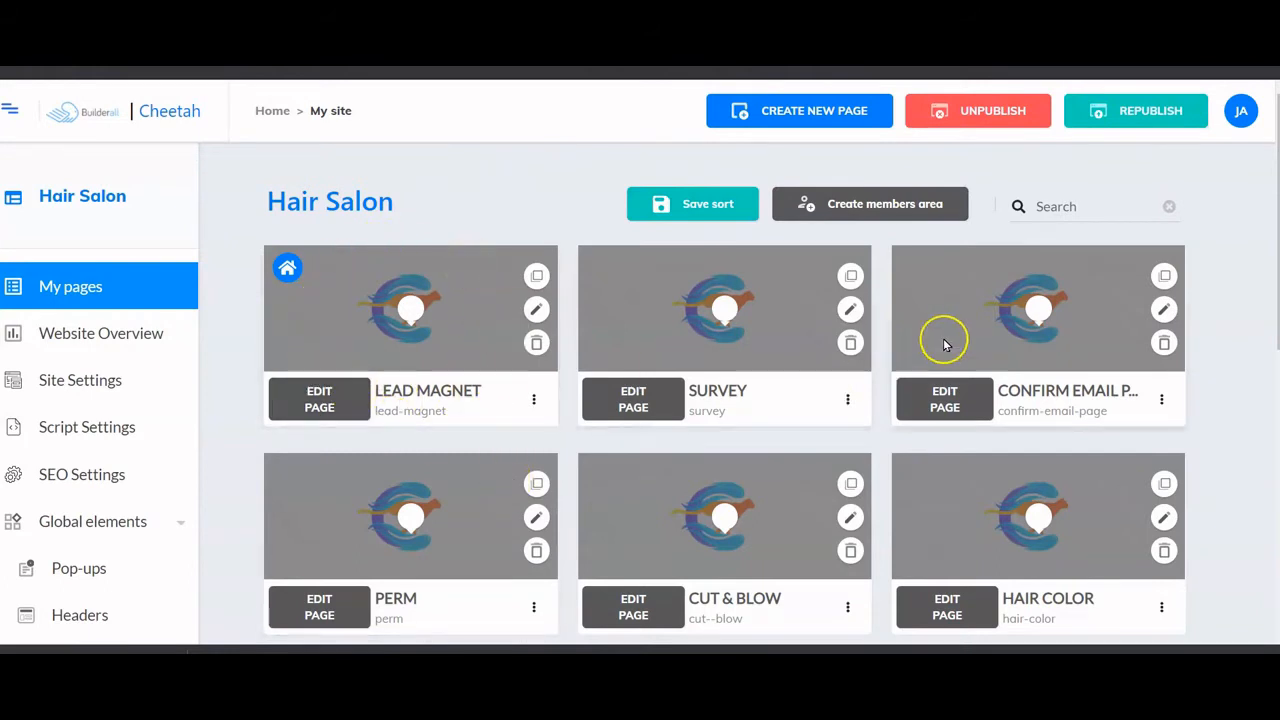
pyautogui.moveTo(963, 315); pyautogui.dragTo(723, 309)
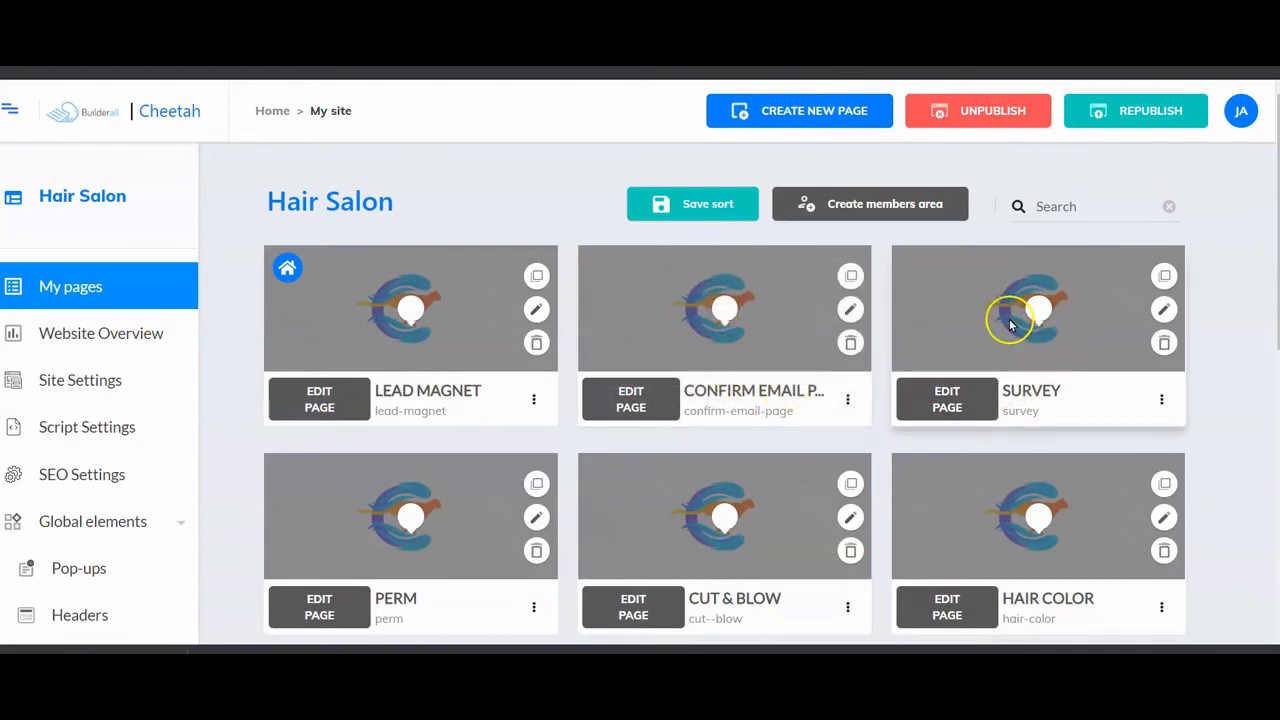
# - Move the Checkout Page so it sits before the Calendar Page
pyautogui.scroll(-2, 1006, 318)
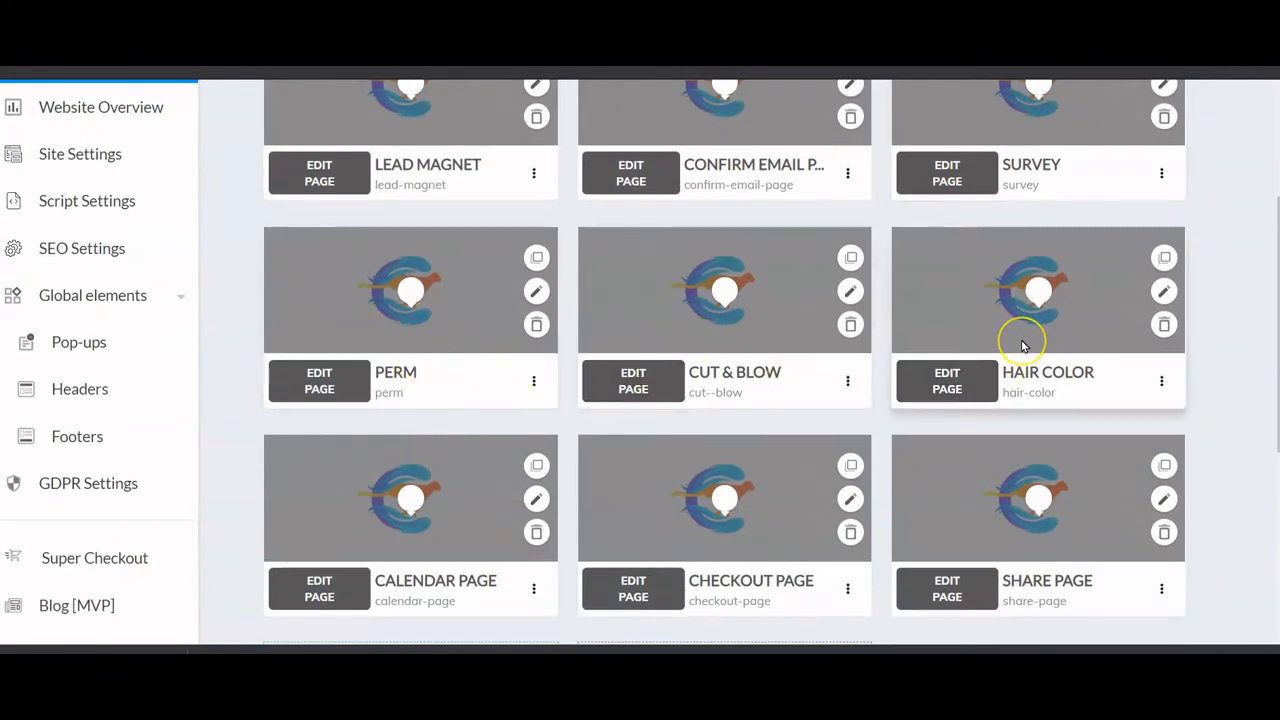
pyautogui.scroll(-2, 1000, 350)
pyautogui.moveTo(726, 329); pyautogui.dragTo(403, 330)
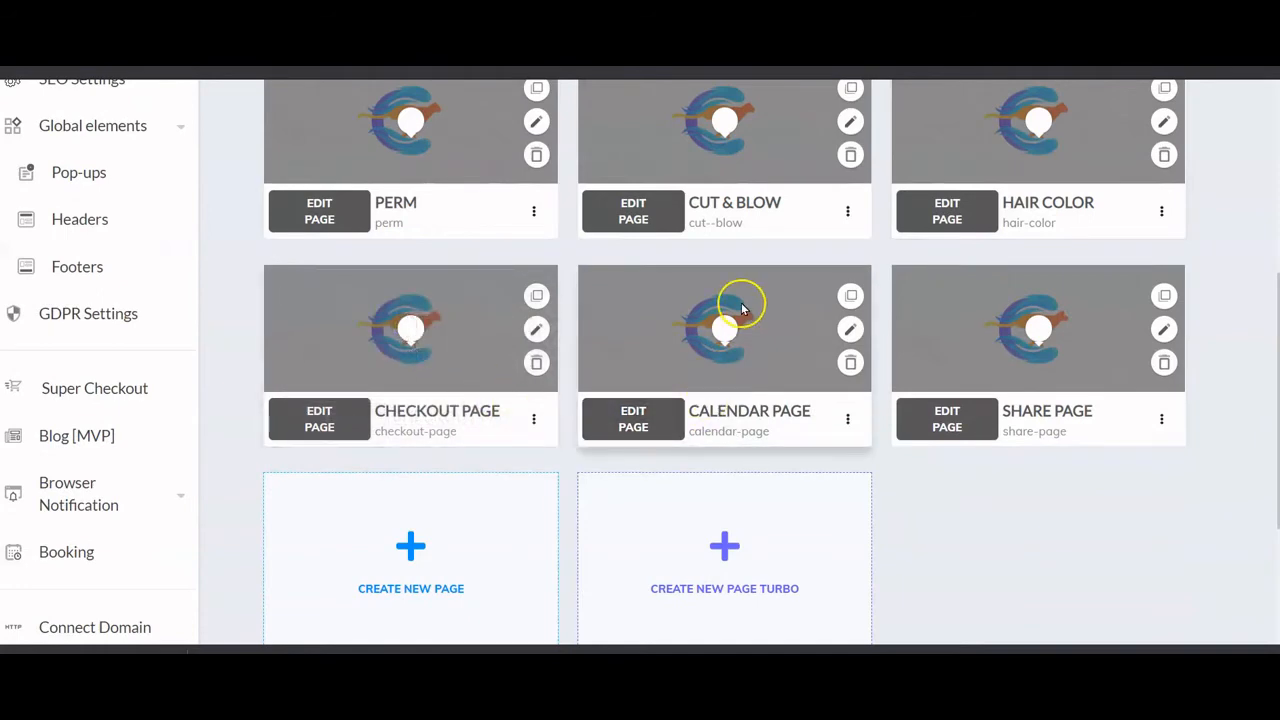
pyautogui.scroll(5, 1044, 360)
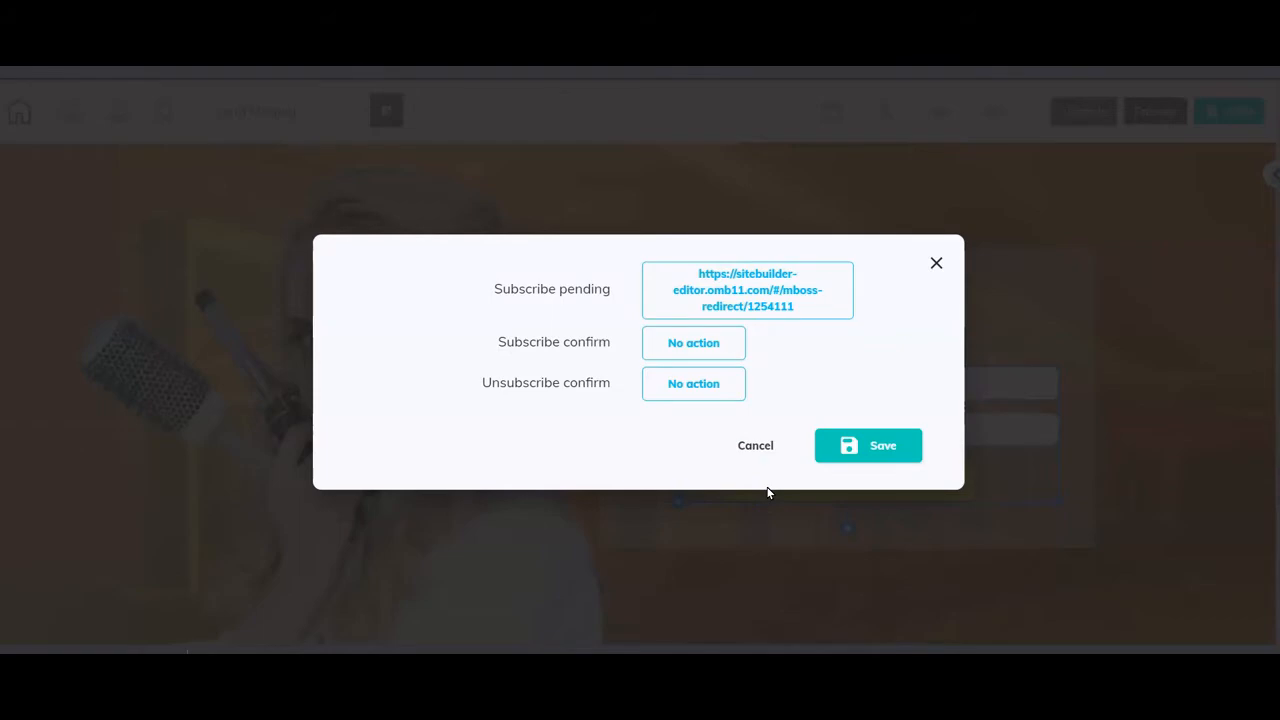
# - Close the form's redirect and mailing list settings, deselect the form, and save the Lead Magnet page
pyautogui.click(753, 447)
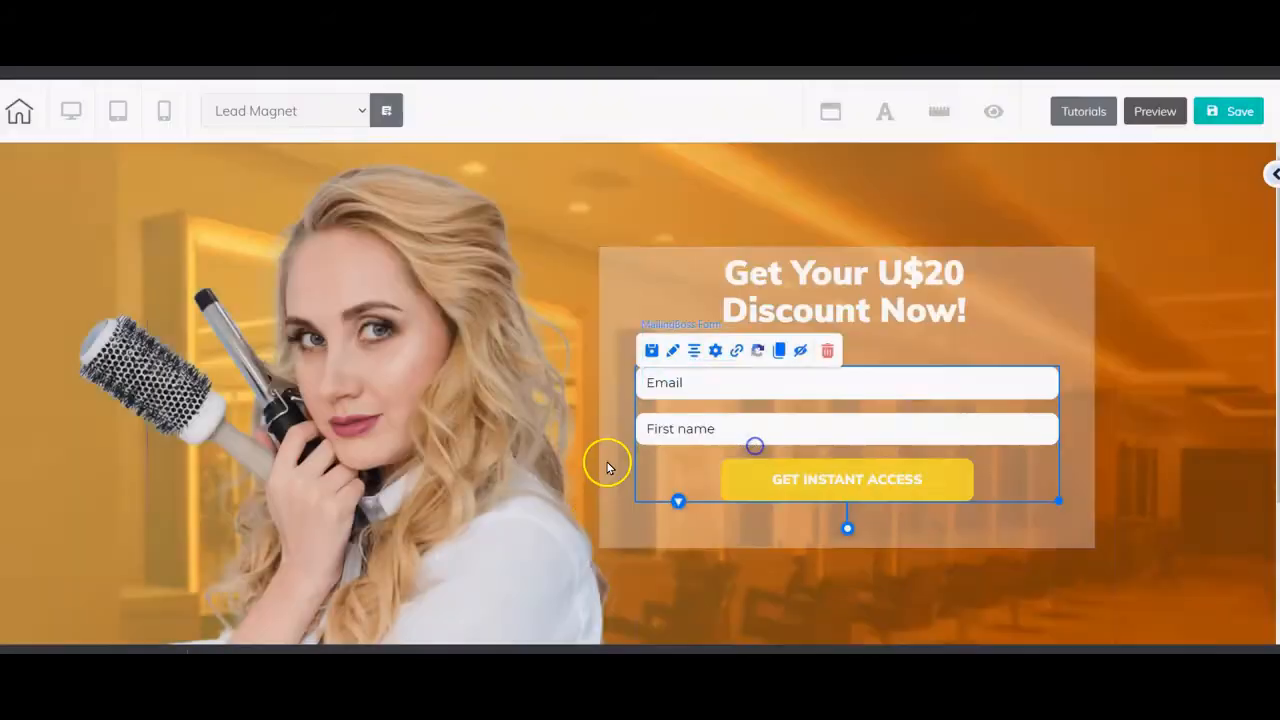
pyautogui.click(715, 352)
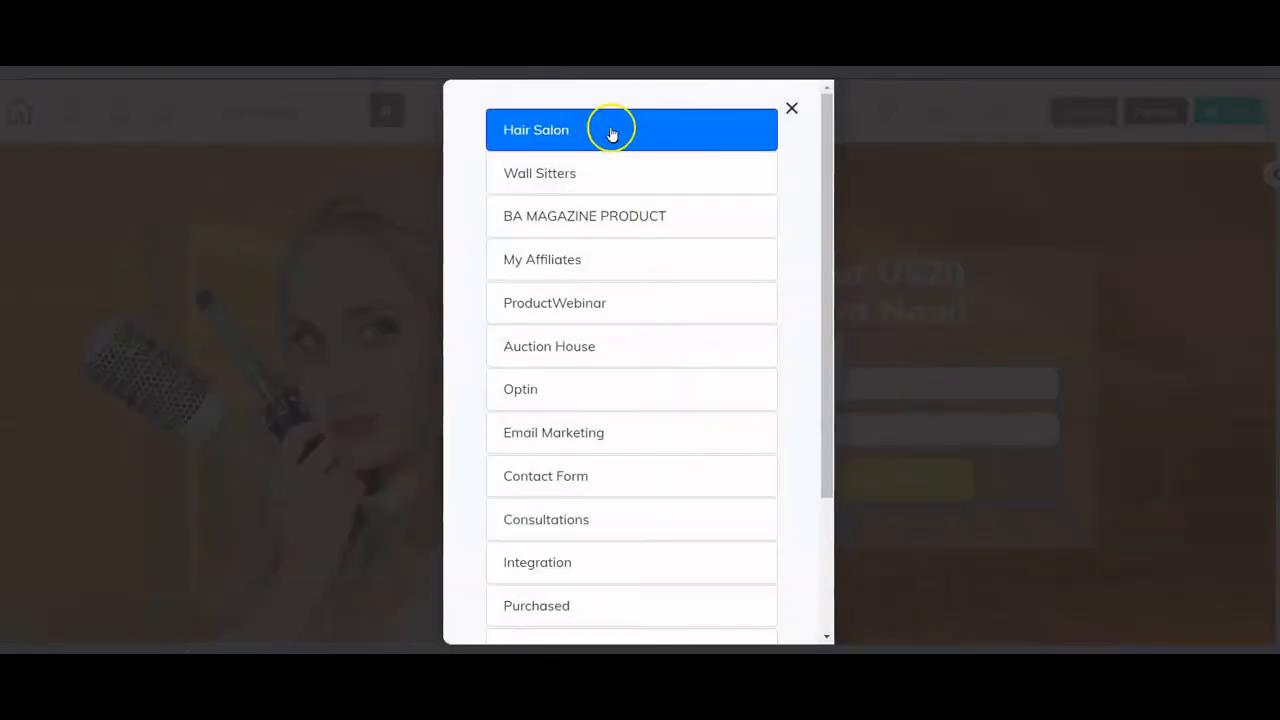
pyautogui.click(791, 108)
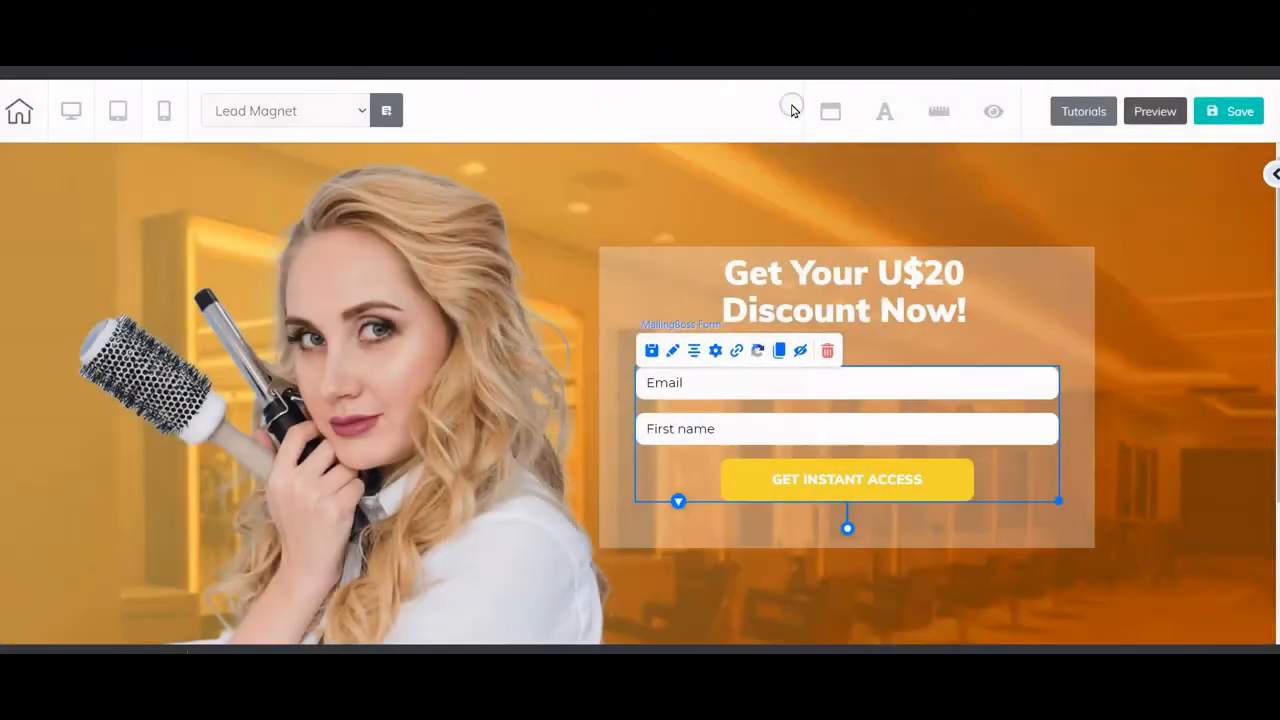
pyautogui.click(1178, 359)
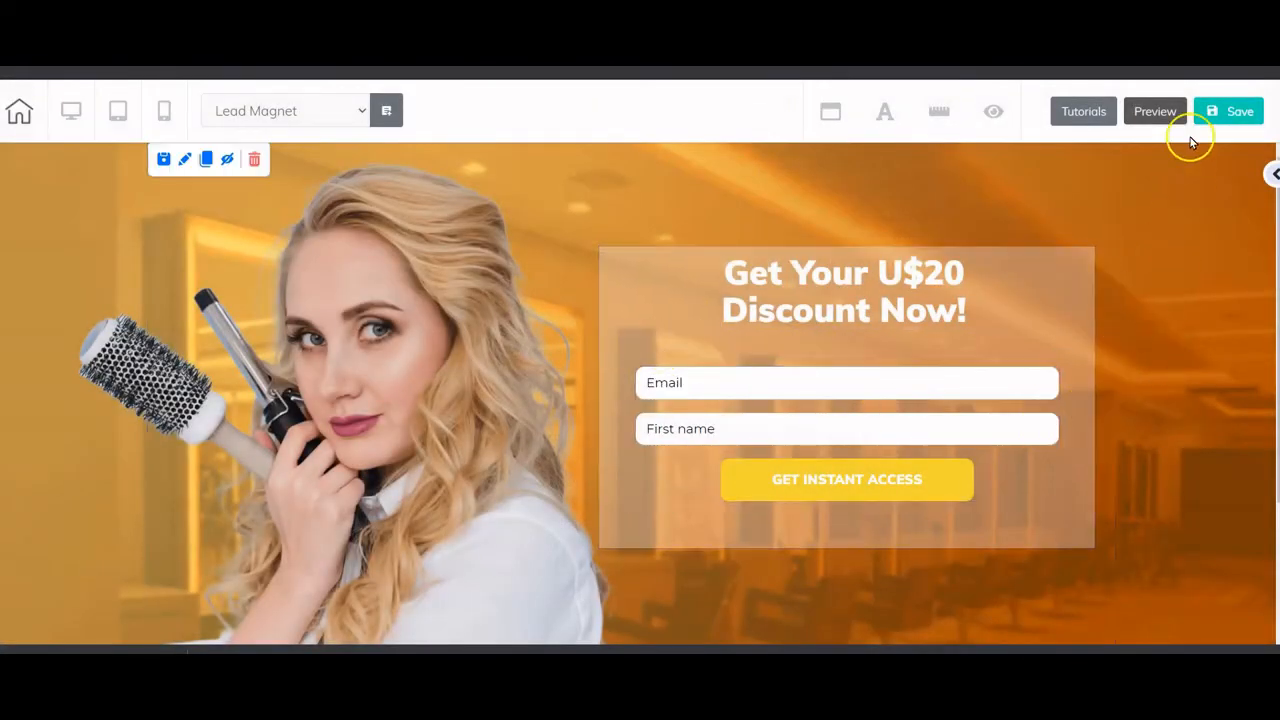
pyautogui.click(1220, 125)
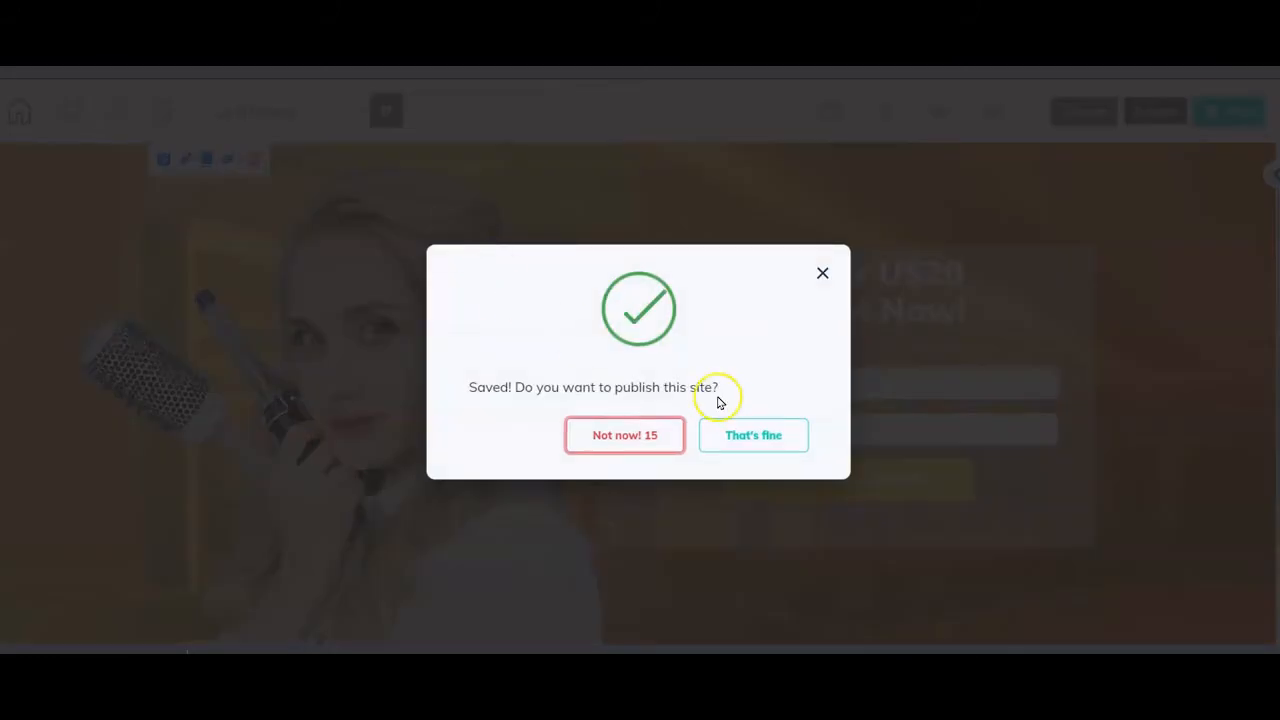
# - Publish the Hair Salon site, dismiss the It's Done dialog, and leave for the Confirm Email Page
pyautogui.click(750, 433)
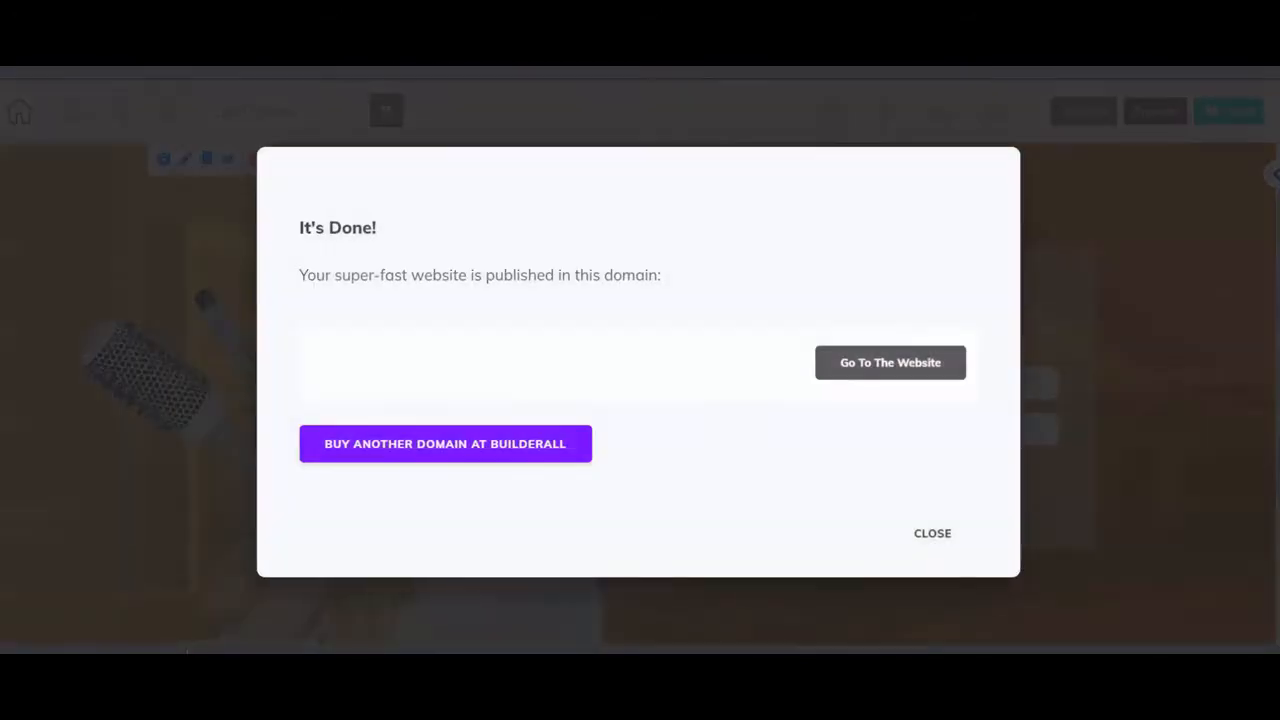
pyautogui.click(912, 528)
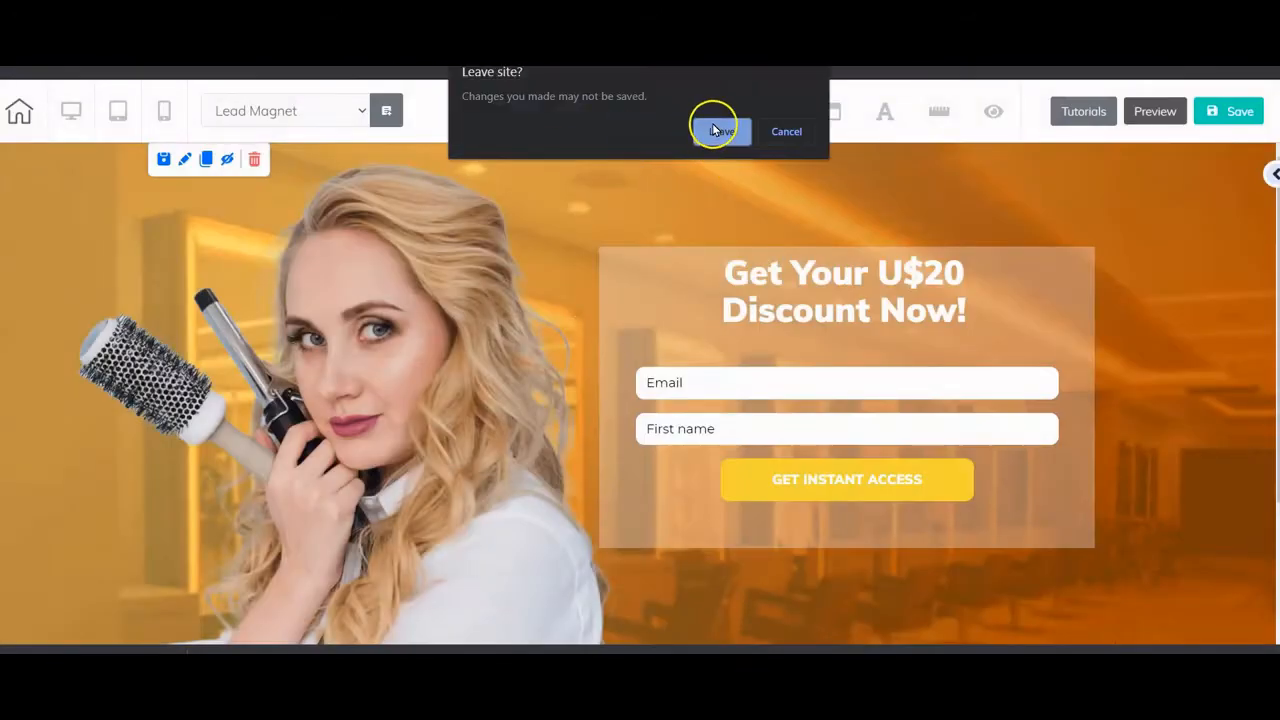
pyautogui.click(714, 126)
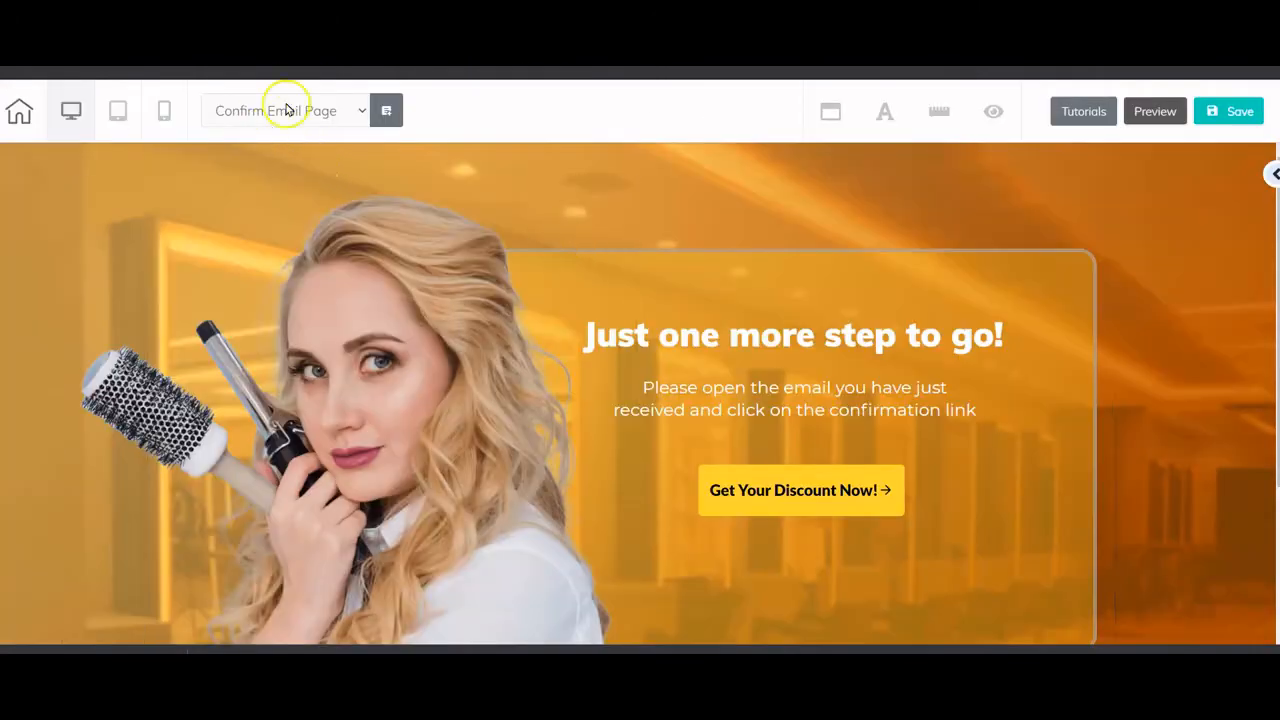
# - Check that the Get Your Discount Now! button links to Page: Survey
pyautogui.scroll(-1, 1160, 392)
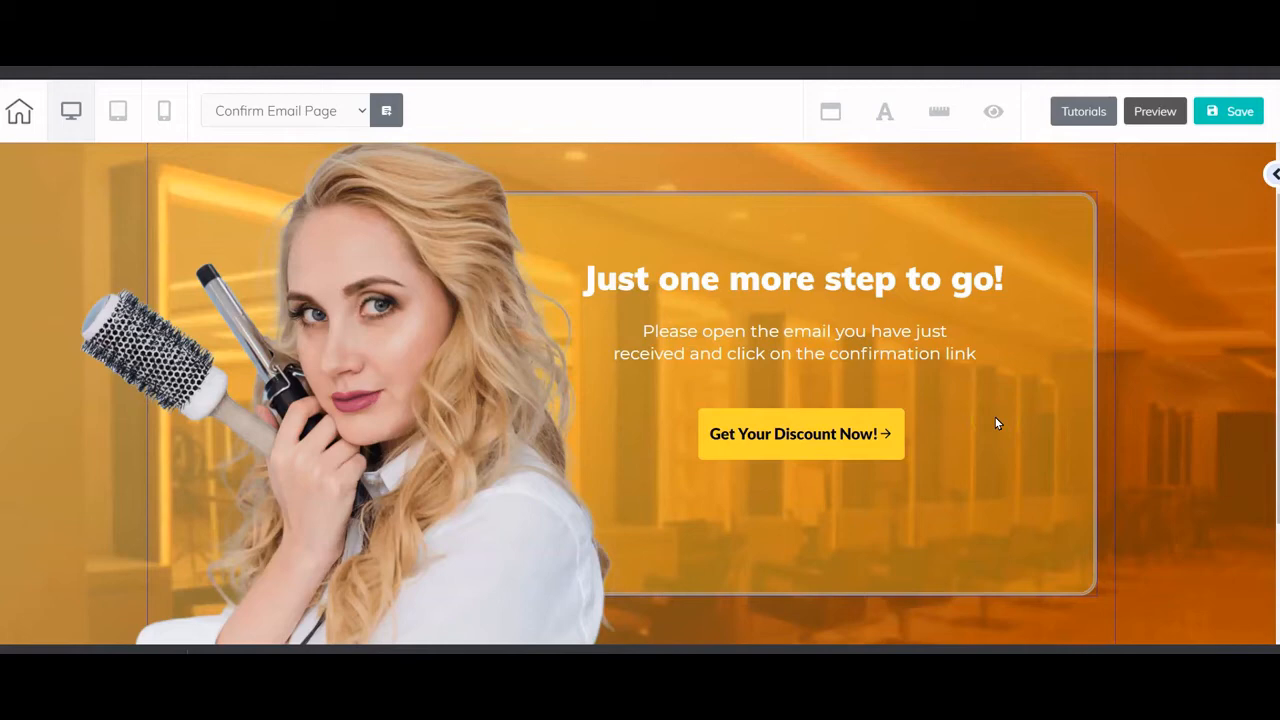
pyautogui.click(802, 467)
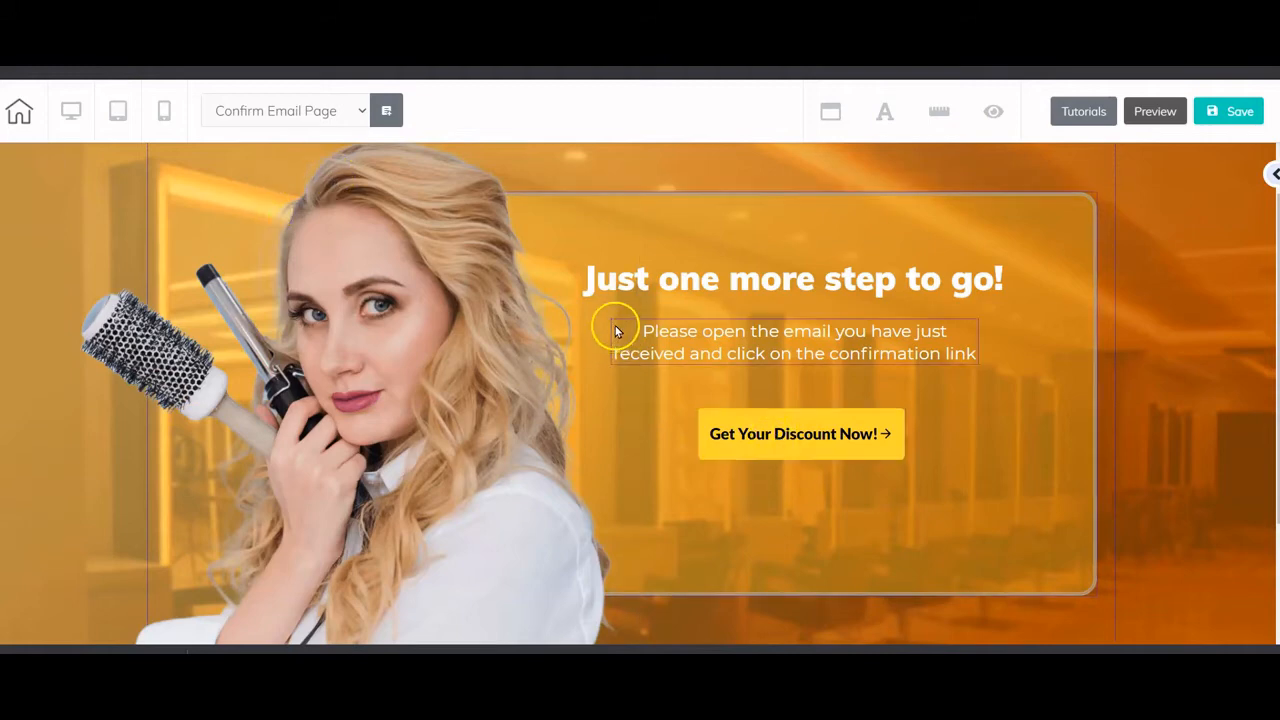
pyautogui.click(778, 434)
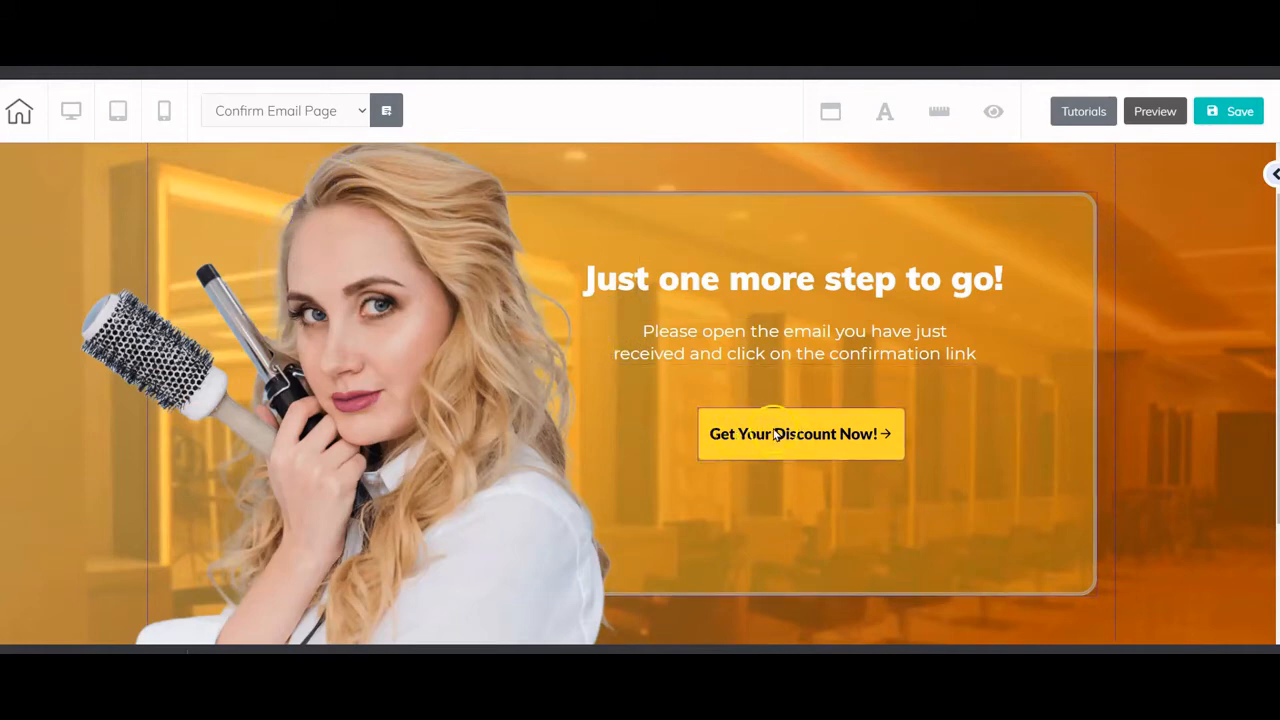
pyautogui.click(762, 443)
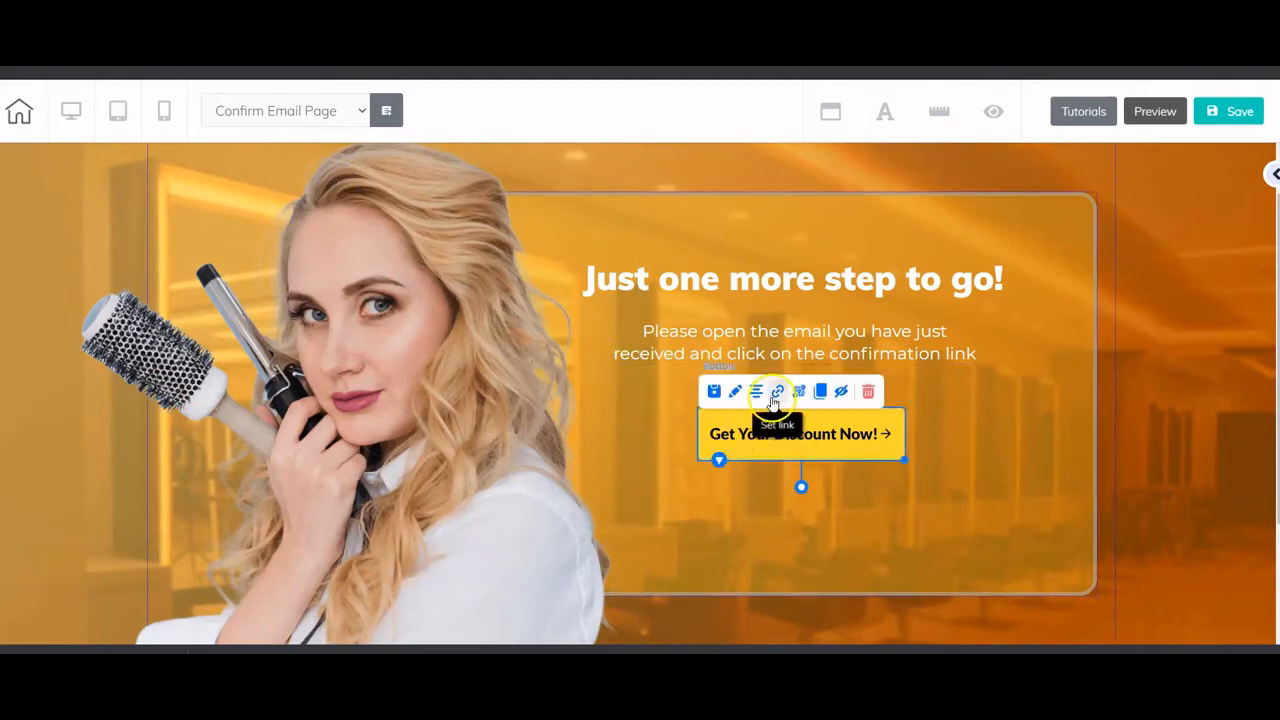
pyautogui.click(776, 392)
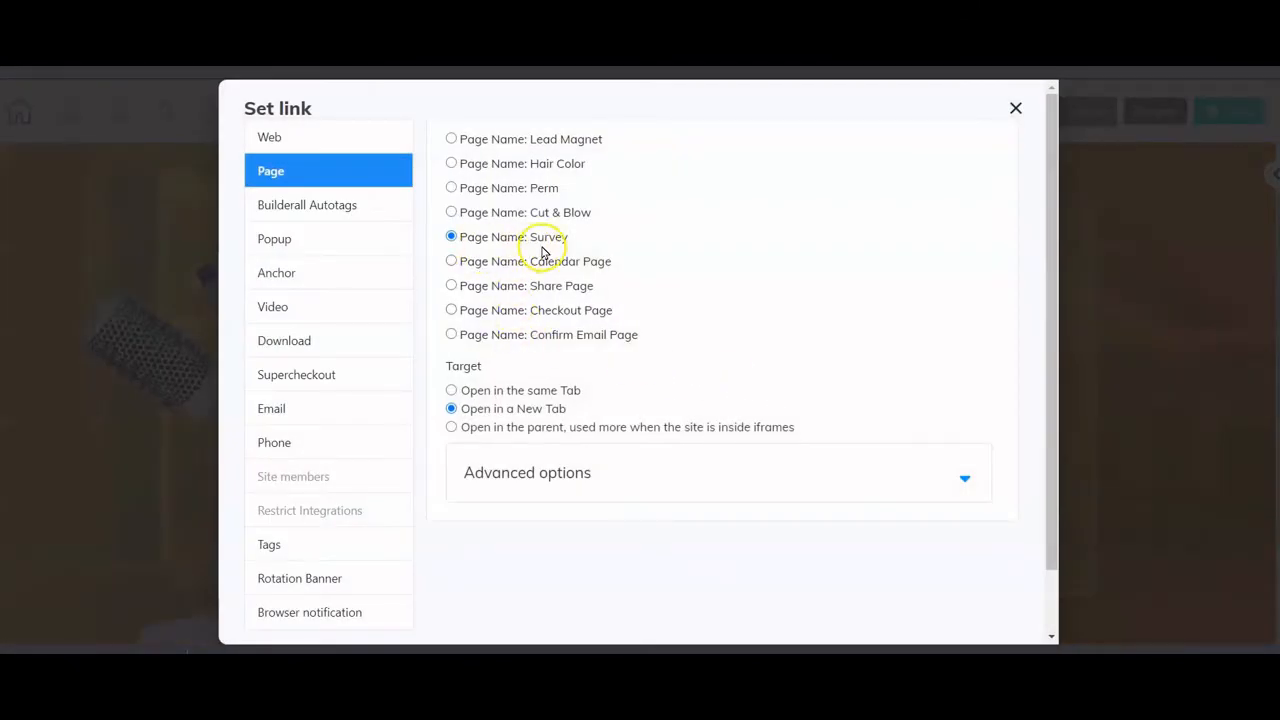
pyautogui.click(1014, 112)
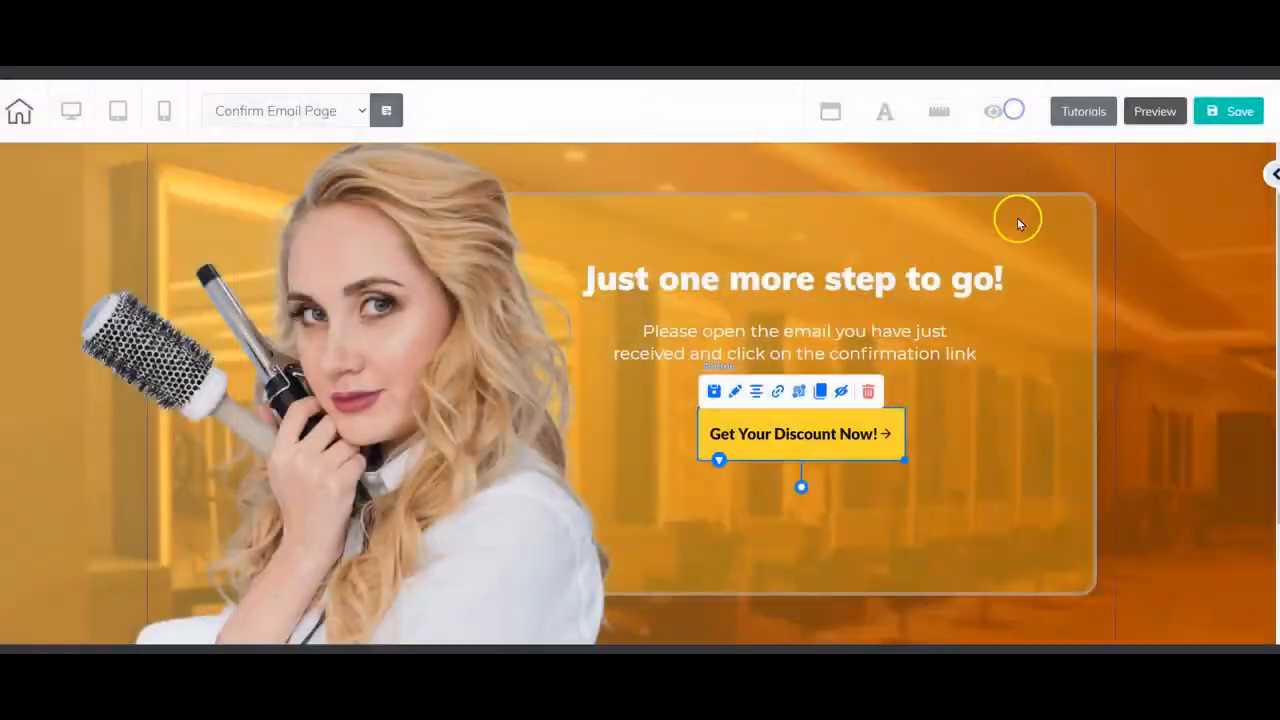
# - Leave the Confirm Email Page to open the Survey page
pyautogui.click(1057, 419)
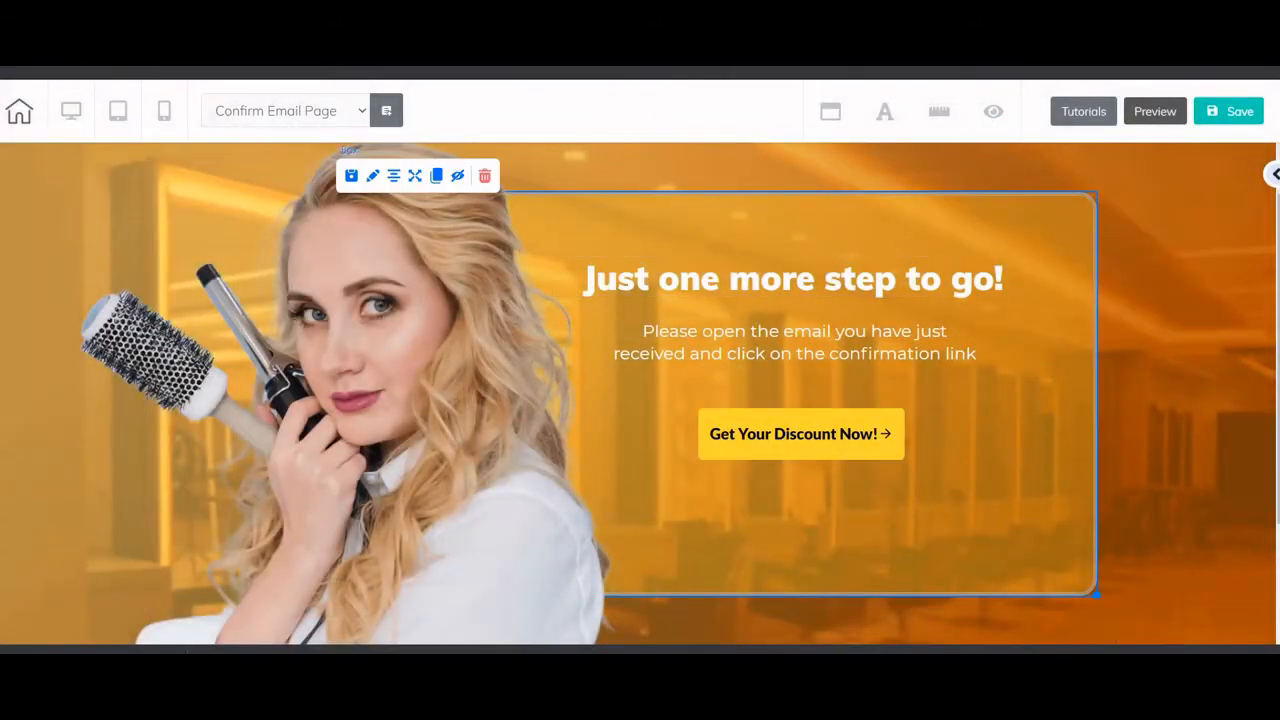
pyautogui.hotkey('ctrl', 'w')
pyautogui.click(727, 132)
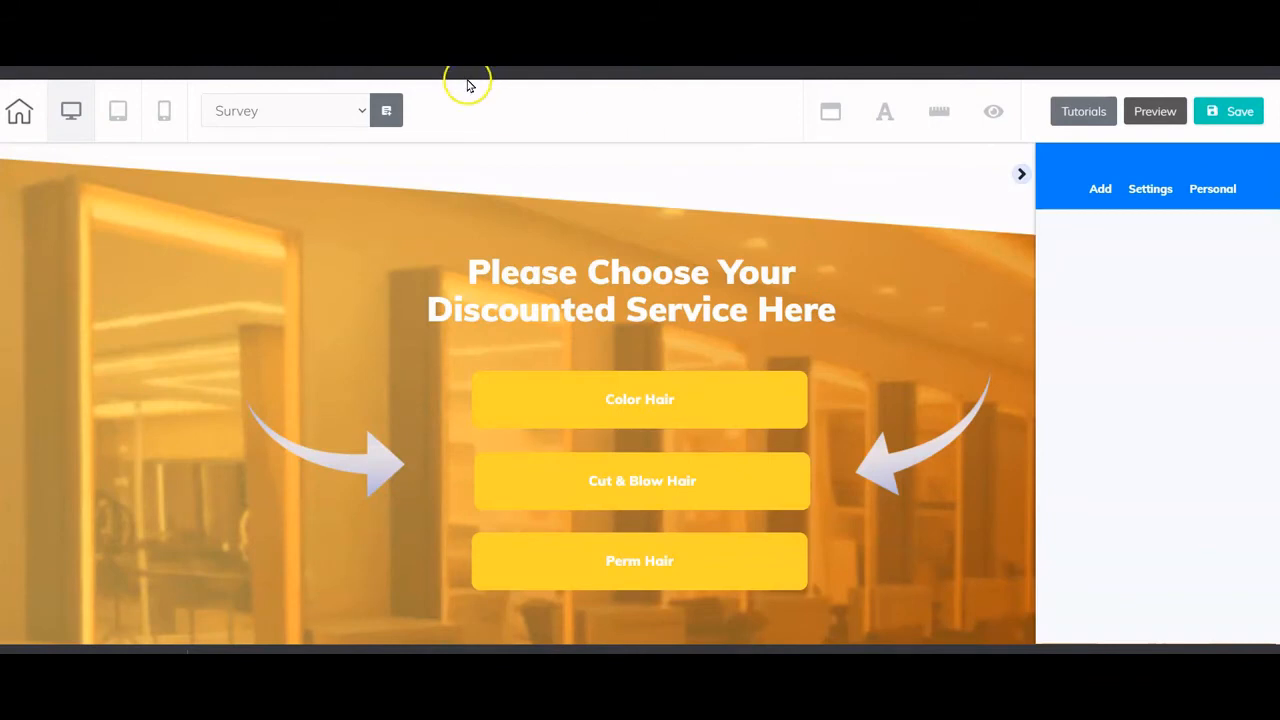
# - Confirm the Color Hair button links to the Hair Color page, then leave for the Checkout Page
pyautogui.click(1021, 174)
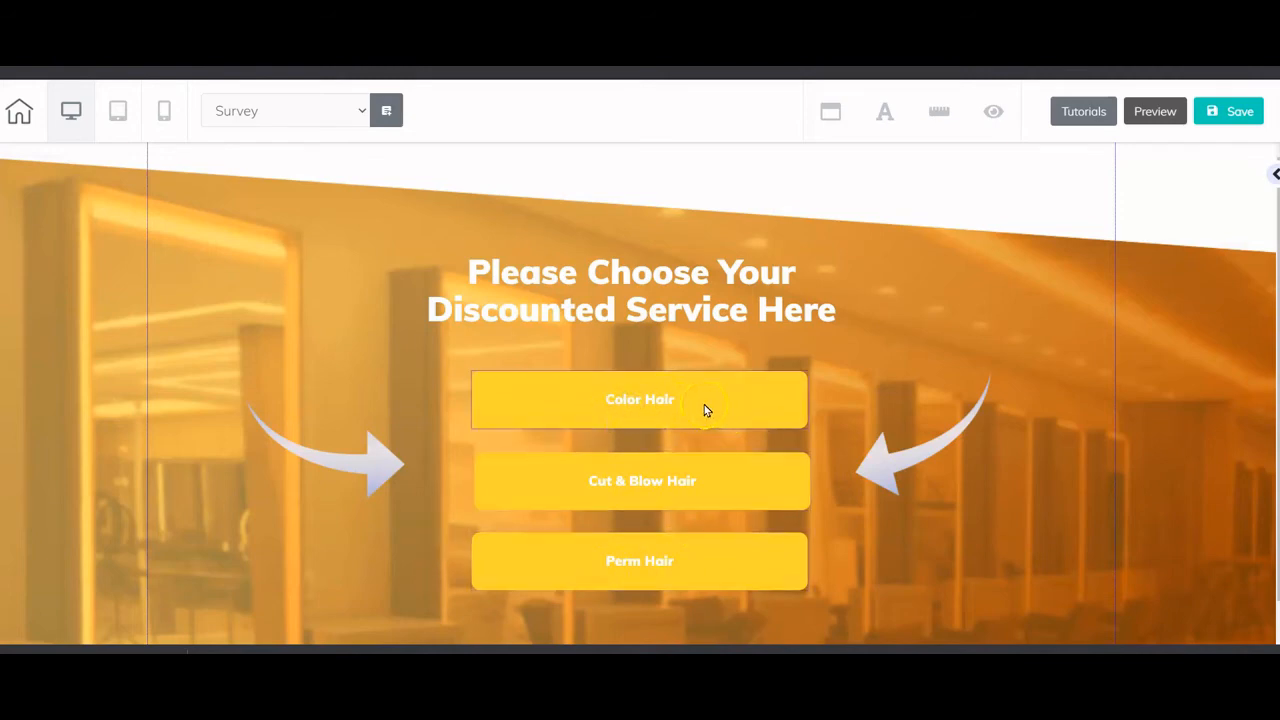
pyautogui.click(630, 405)
pyautogui.click(551, 357)
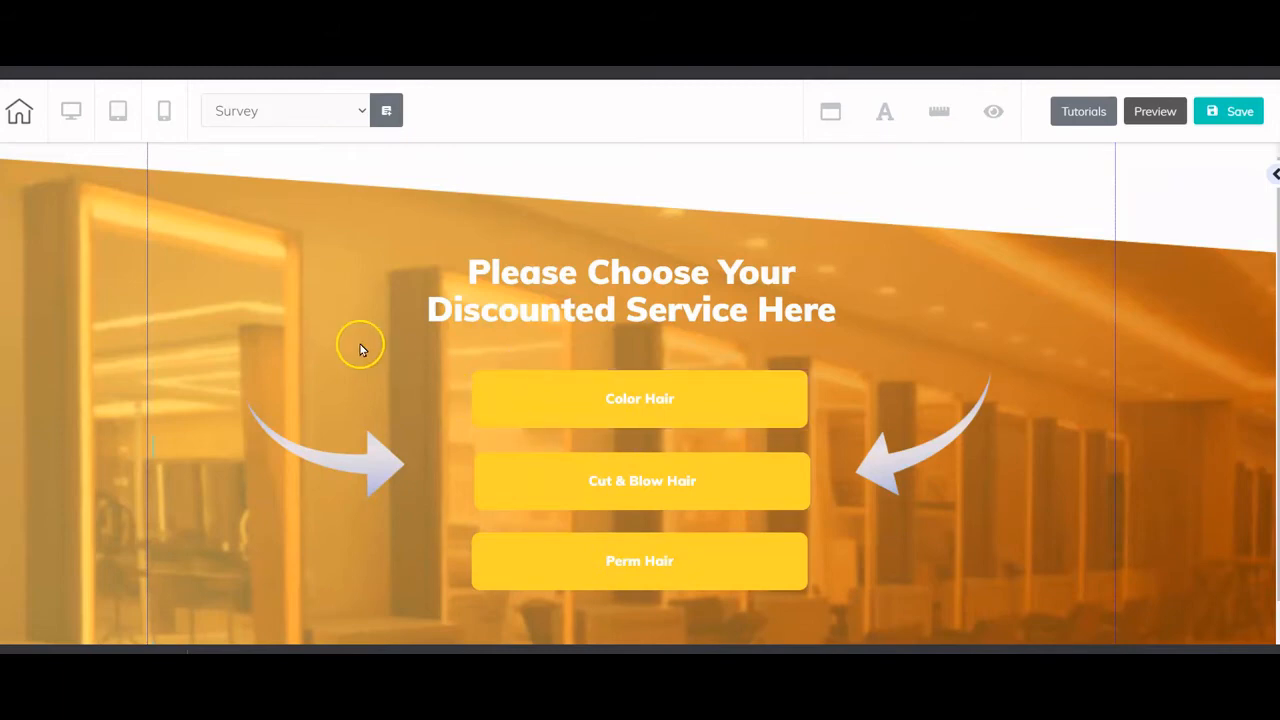
pyautogui.click(602, 412)
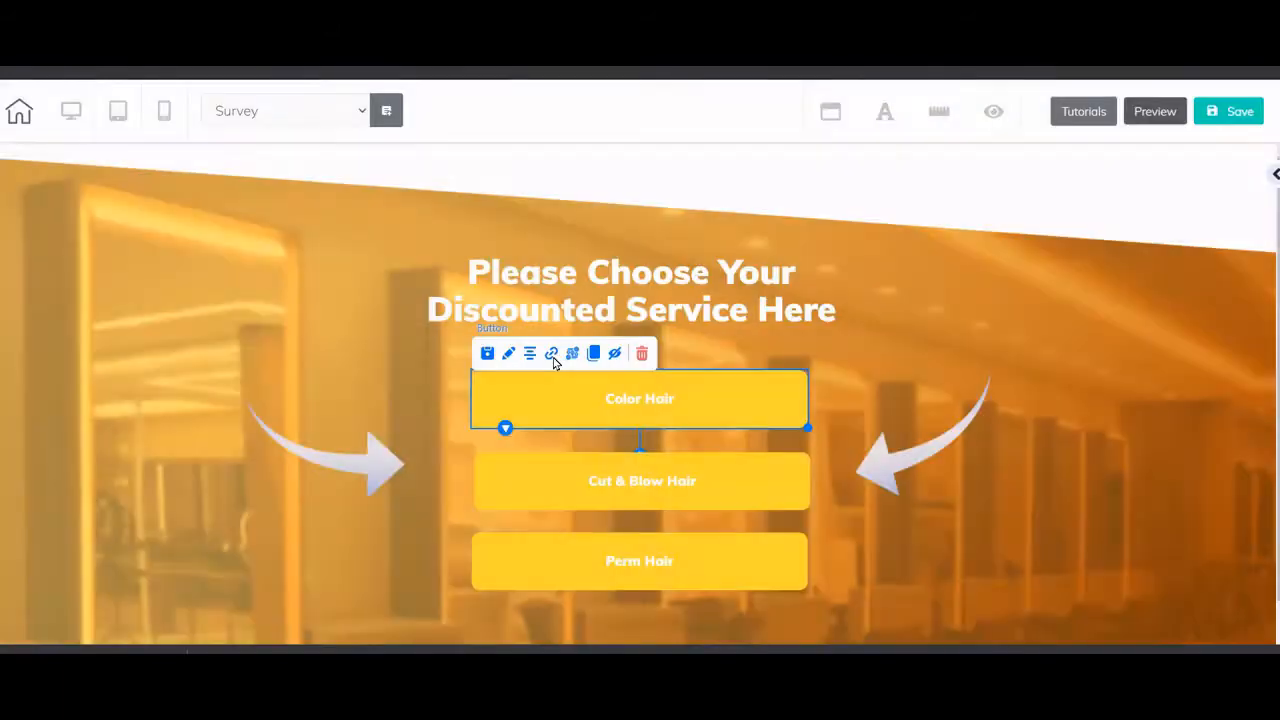
pyautogui.click(552, 355)
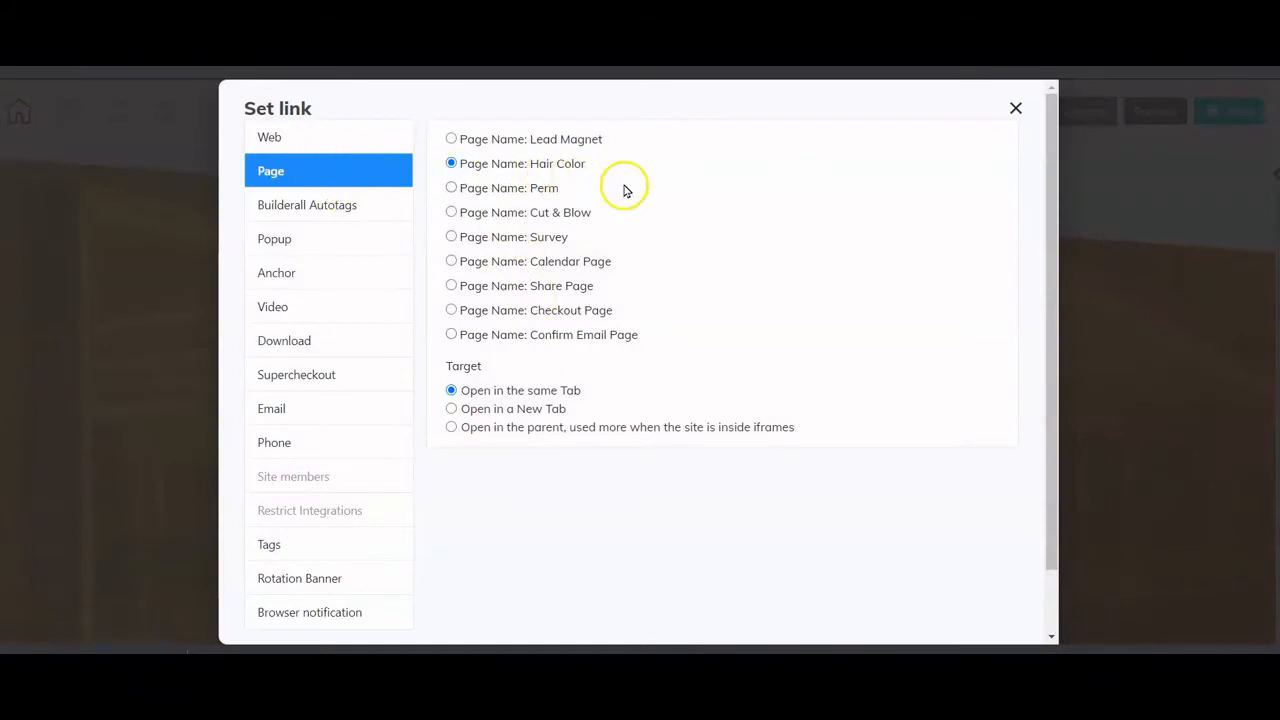
pyautogui.click(1030, 107)
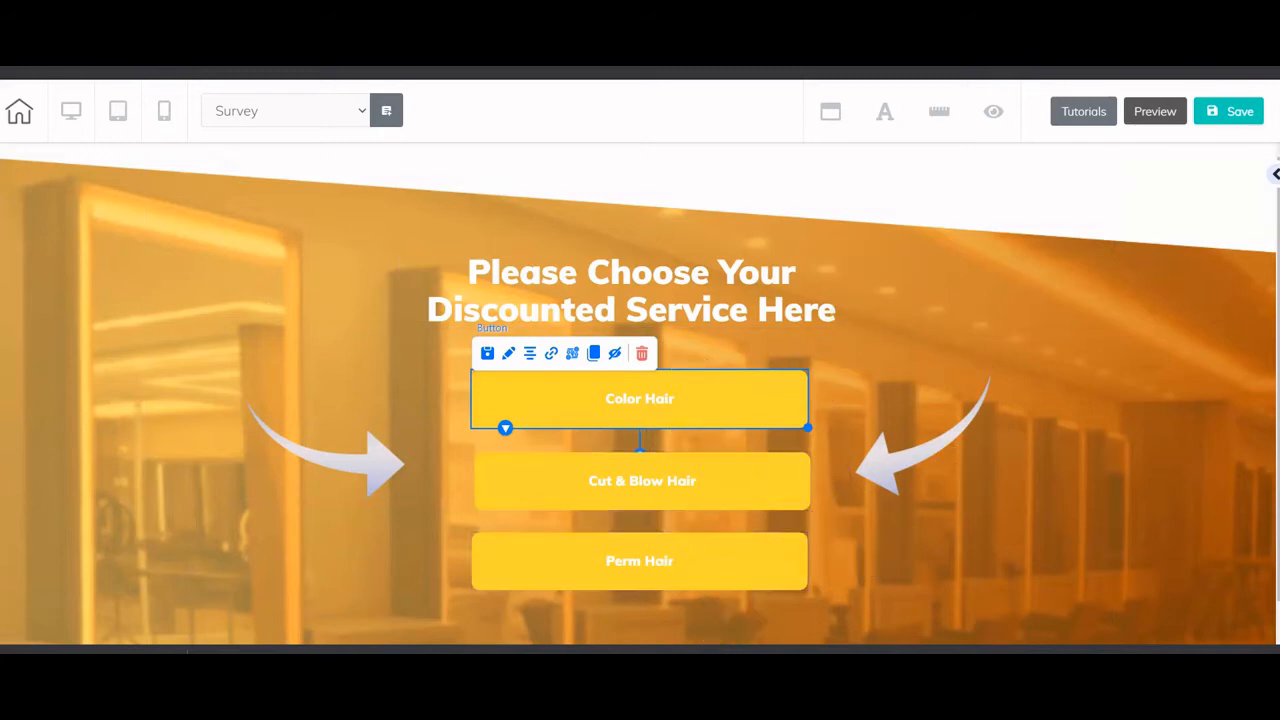
pyautogui.click(729, 130)
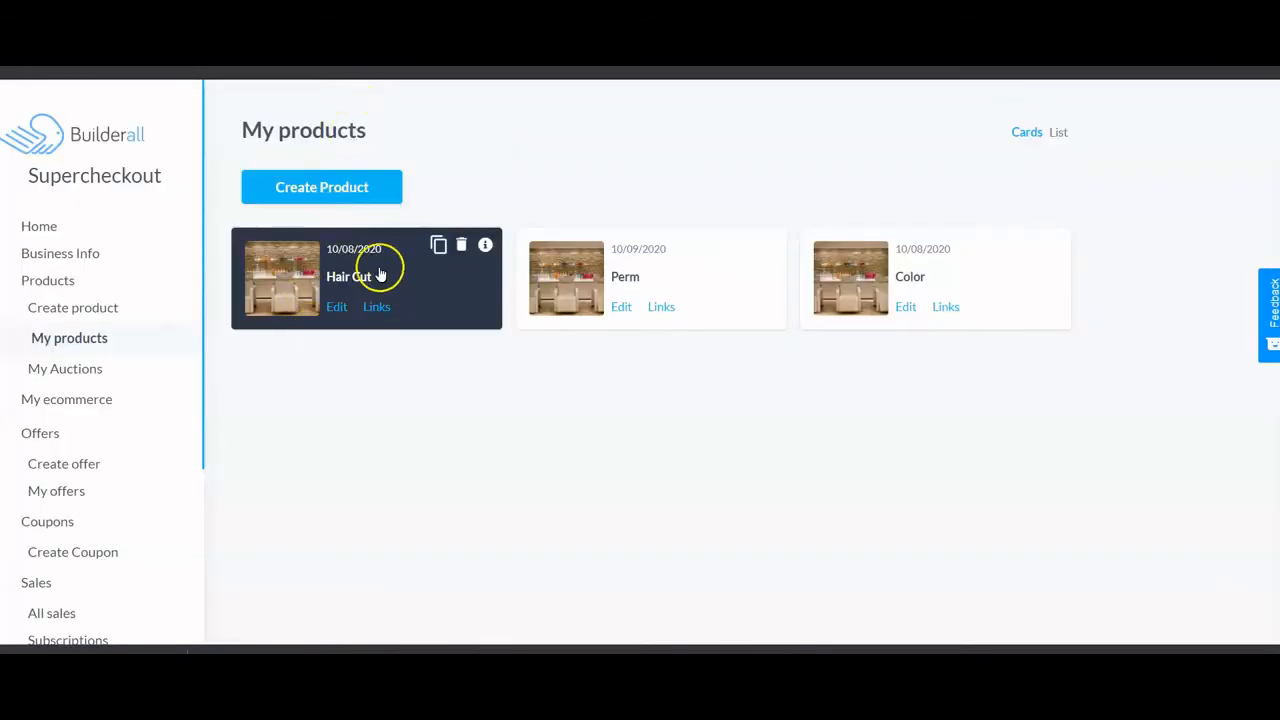
# - Copy the Hair Cut product's Checkout URL from its Links panel
pyautogui.click(377, 307)
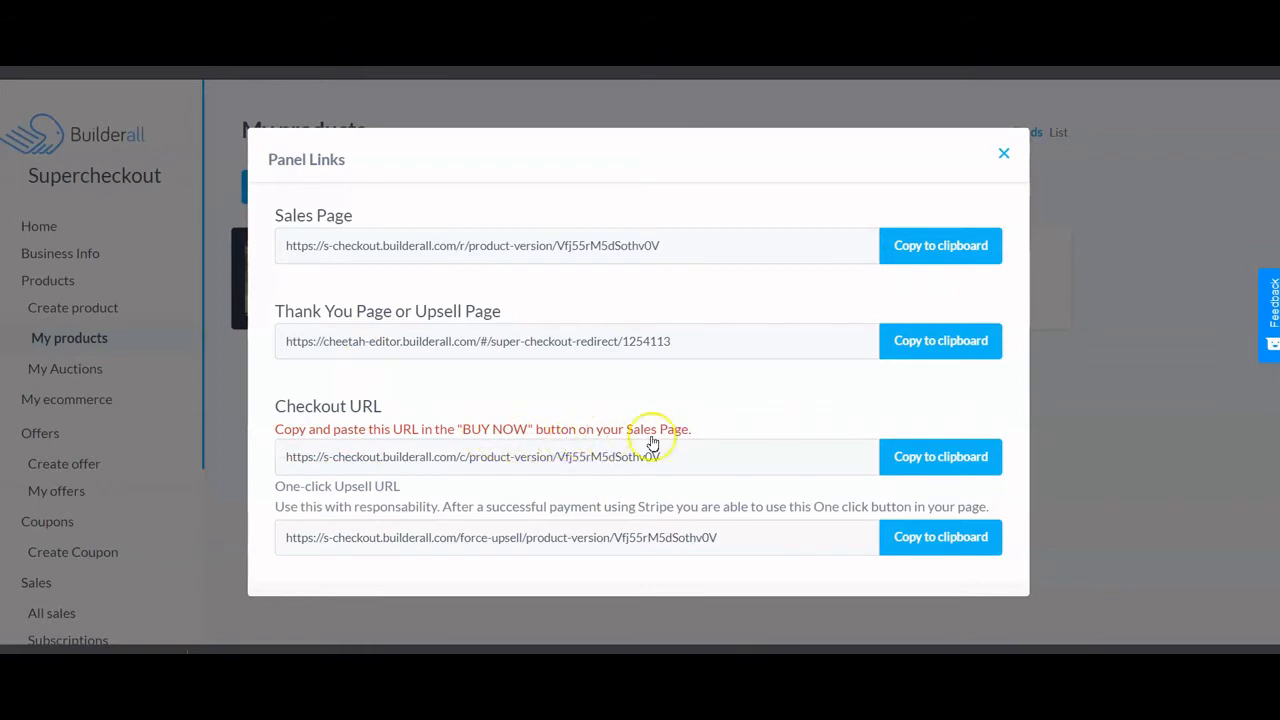
pyautogui.click(915, 462)
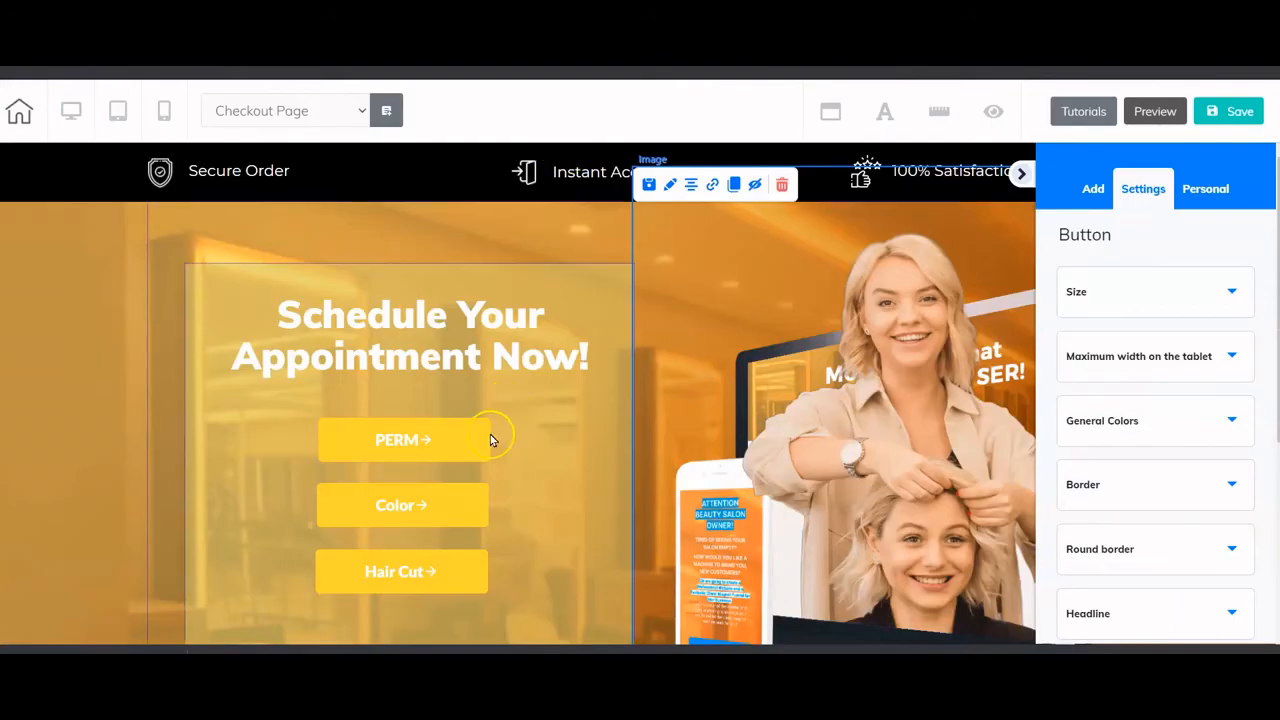
# - Link the PERM button to the copied Hair Cut checkout URL
pyautogui.click(438, 449)
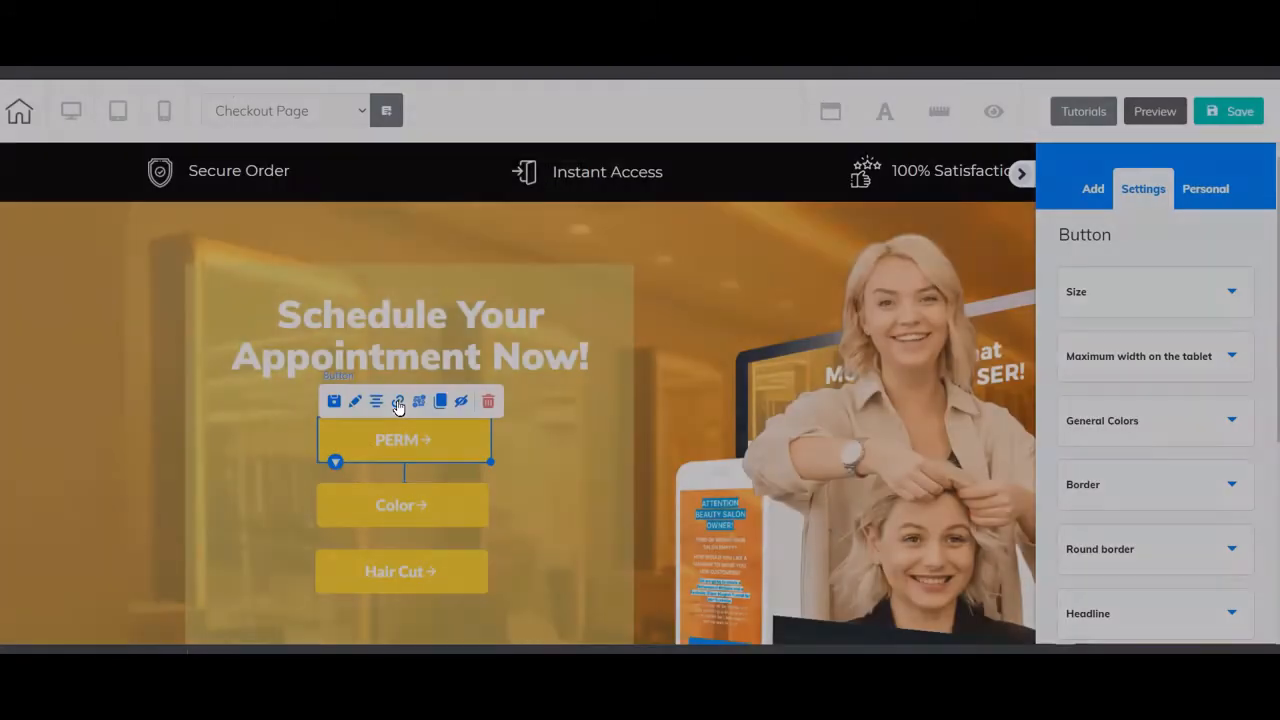
pyautogui.click(398, 402)
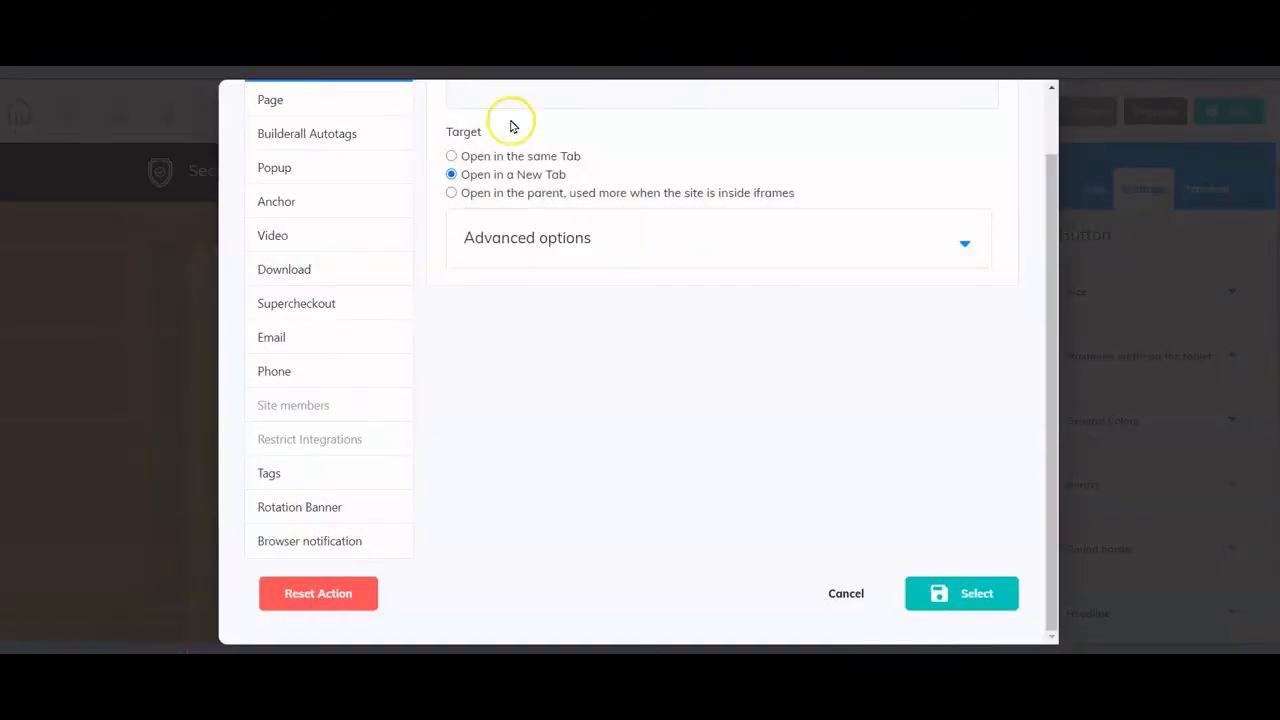
pyautogui.click(482, 163)
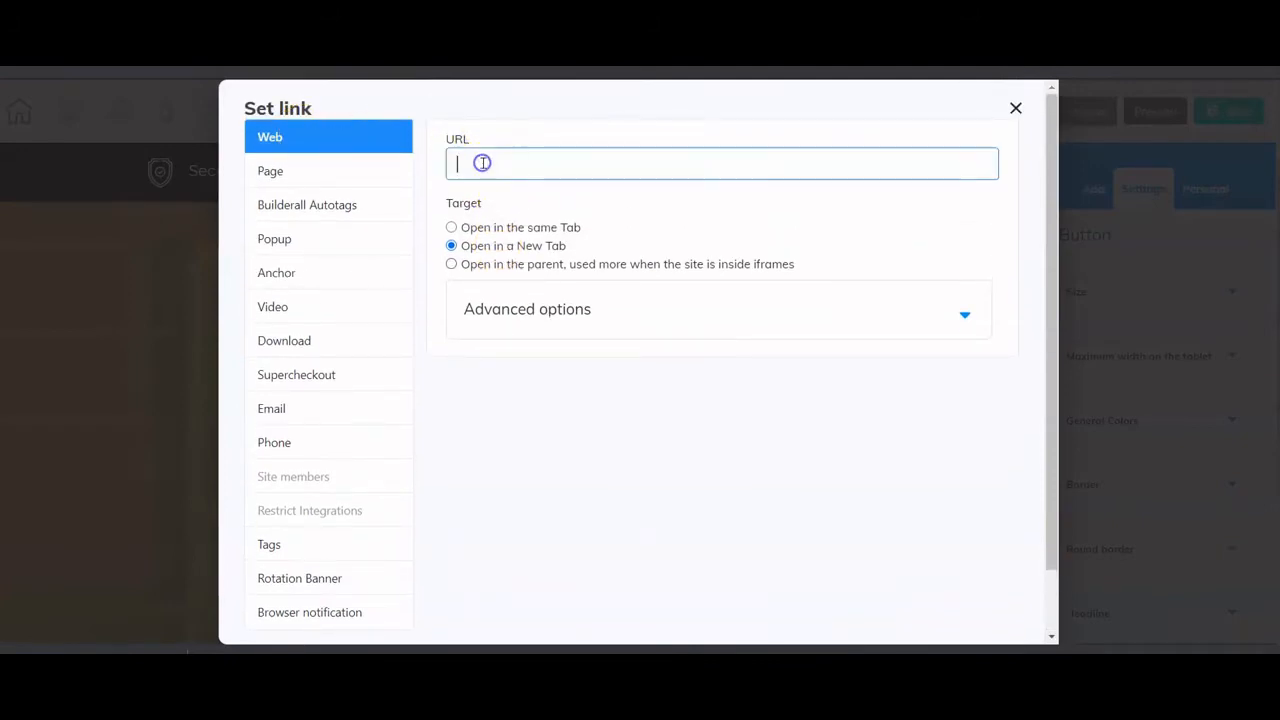
pyautogui.rightClick(482, 163)
pyautogui.click(523, 291)
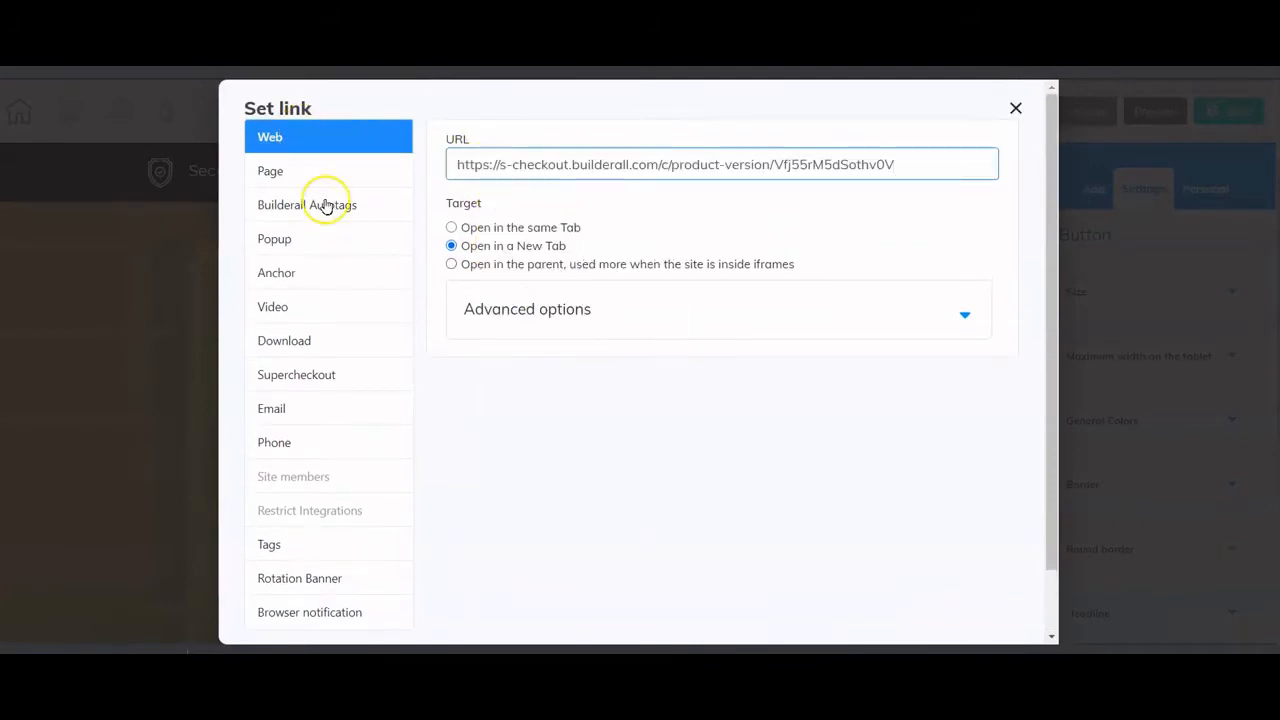
pyautogui.click(318, 378)
pyautogui.click(621, 172)
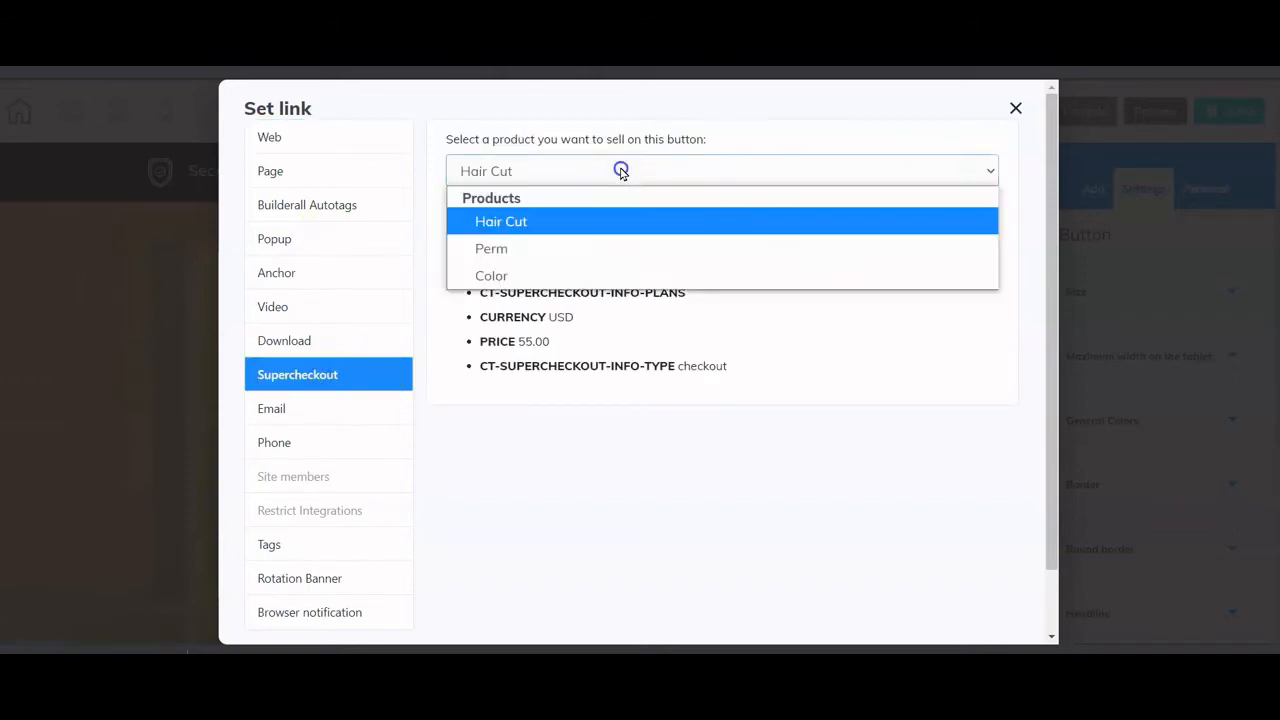
pyautogui.click(621, 172)
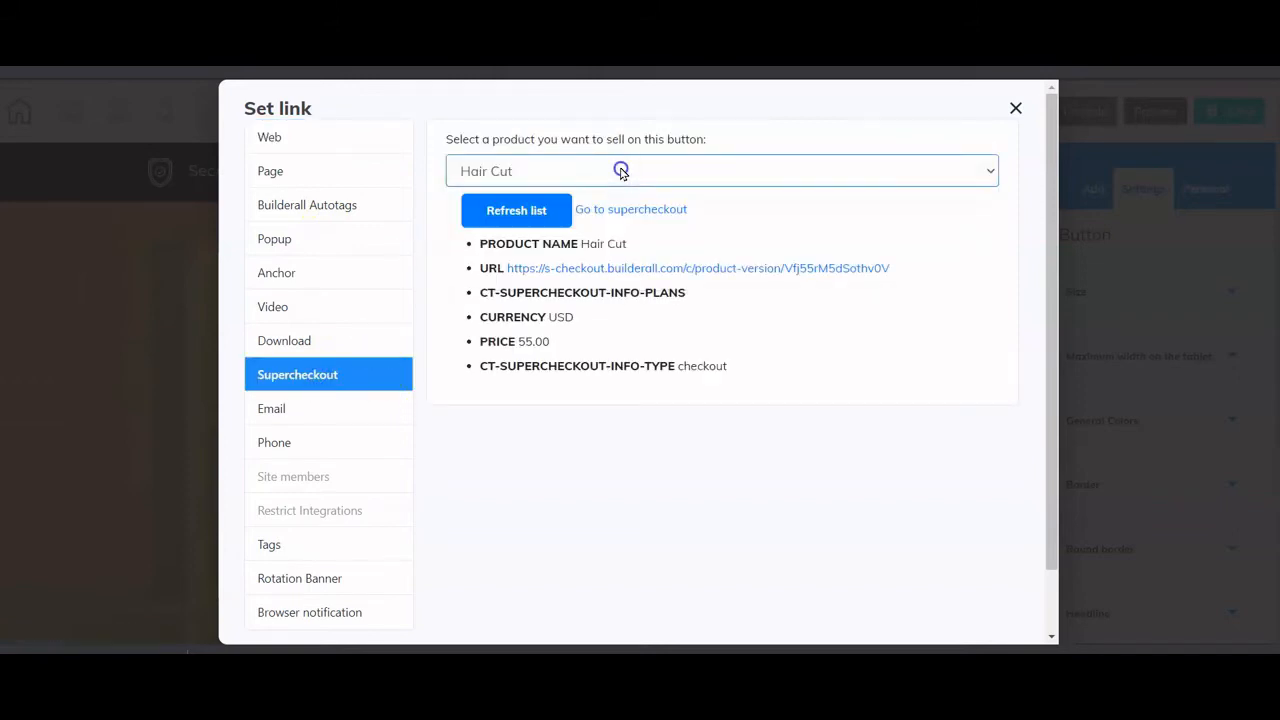
pyautogui.click(320, 139)
pyautogui.scroll(-2, 686, 406)
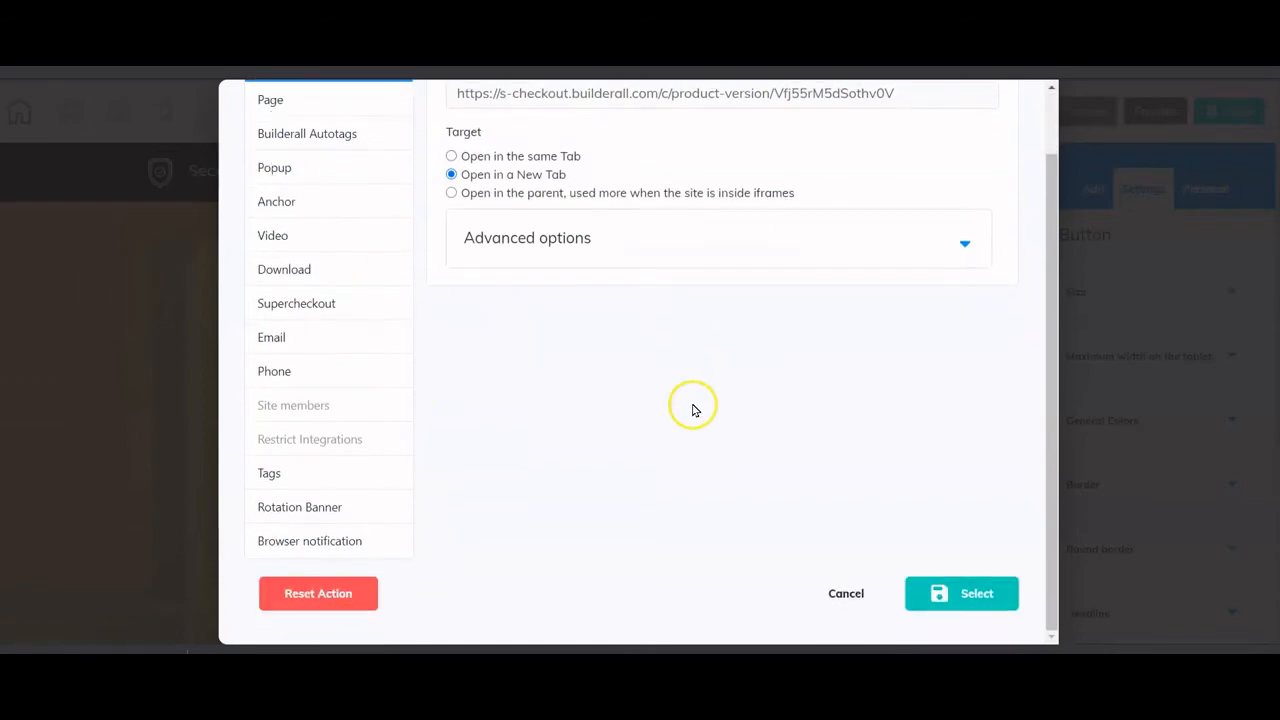
pyautogui.click(960, 596)
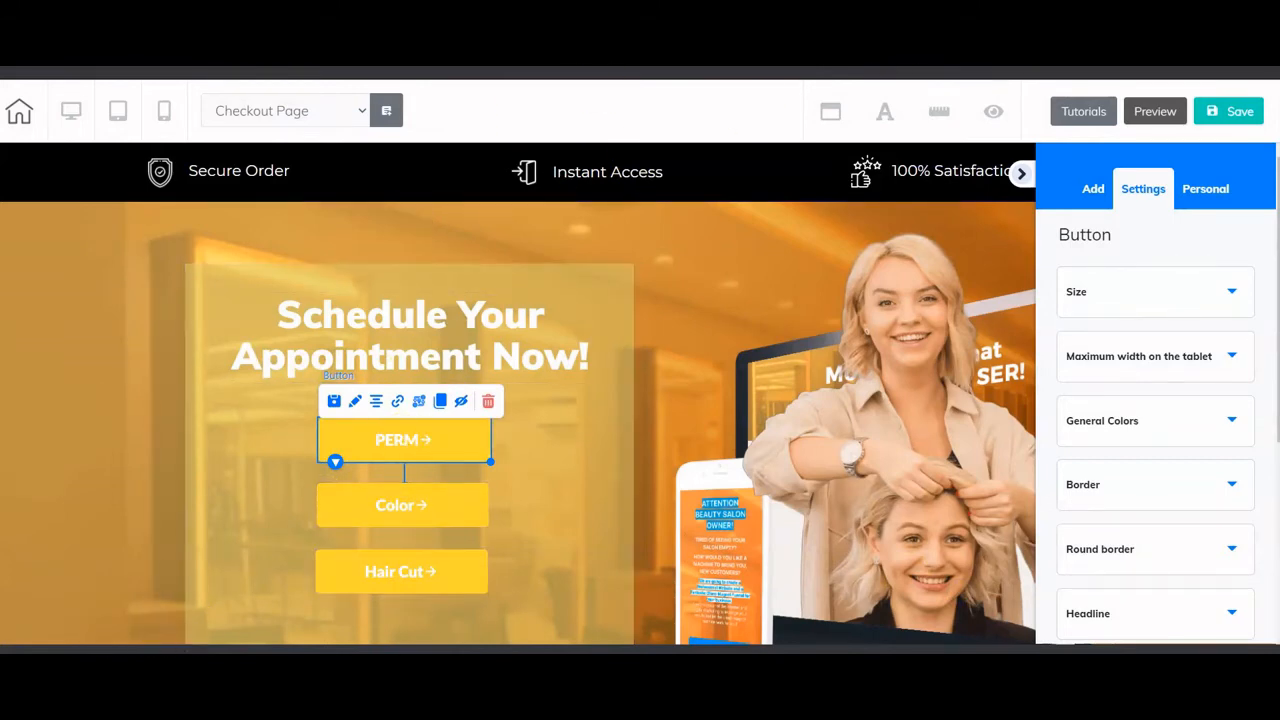
# - Save and publish the Checkout Page, then leave for the Hair Color page
pyautogui.click(870, 645)
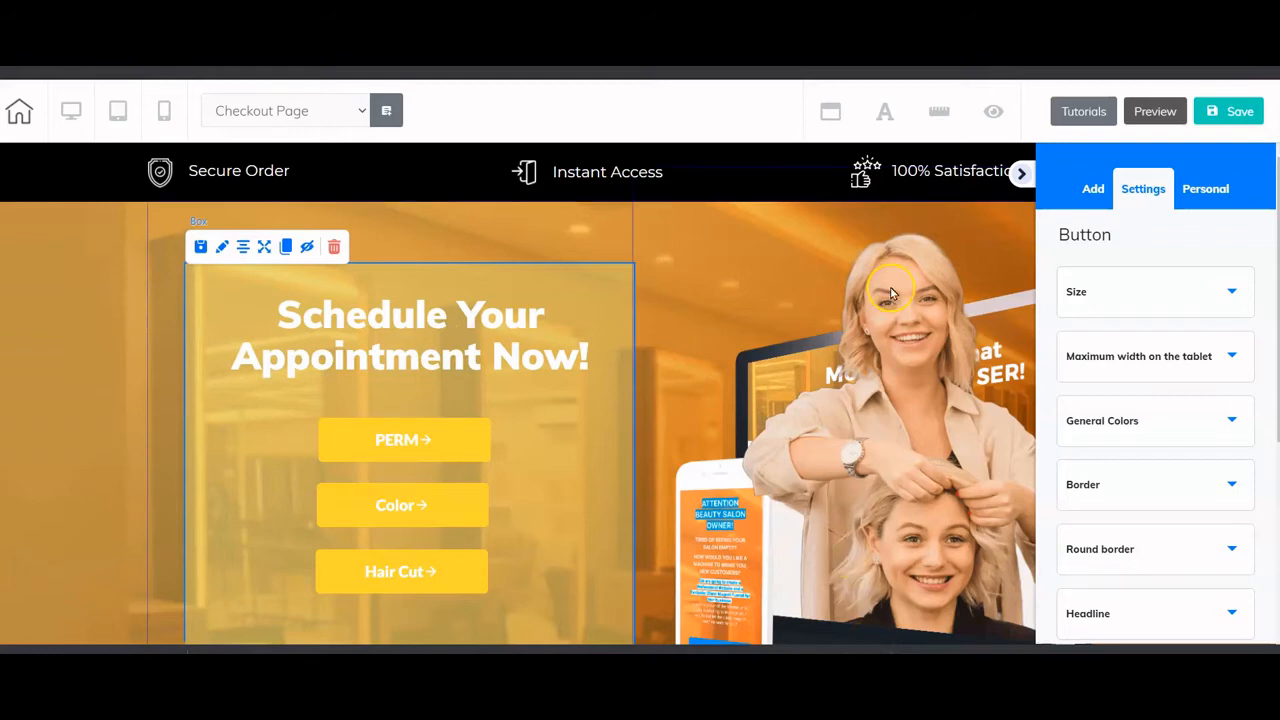
pyautogui.click(1021, 173)
pyautogui.click(1228, 124)
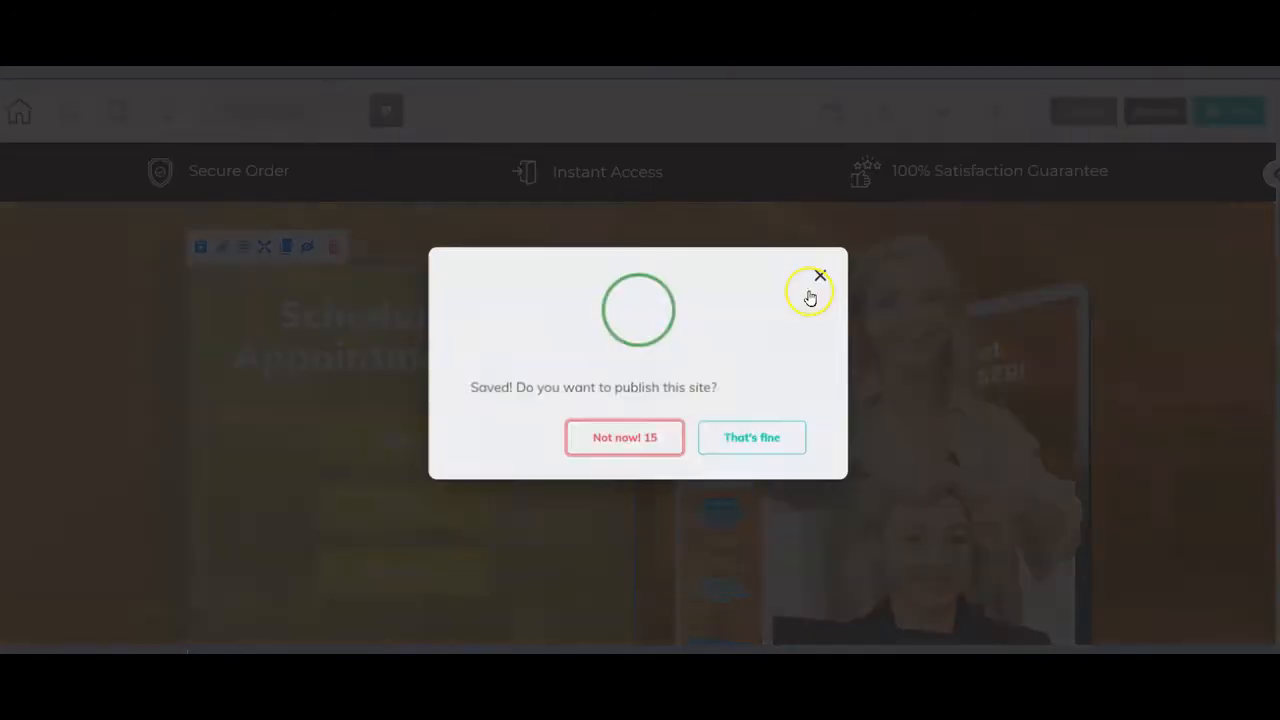
pyautogui.click(754, 437)
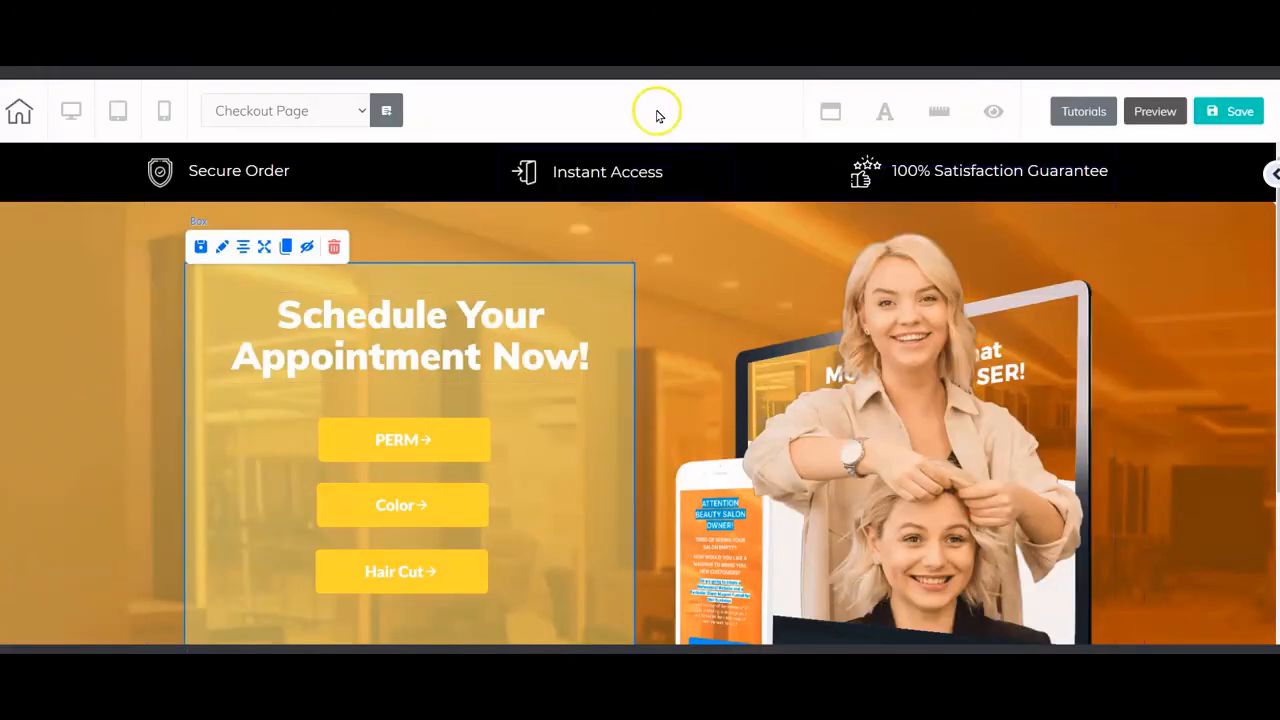
pyautogui.click(716, 131)
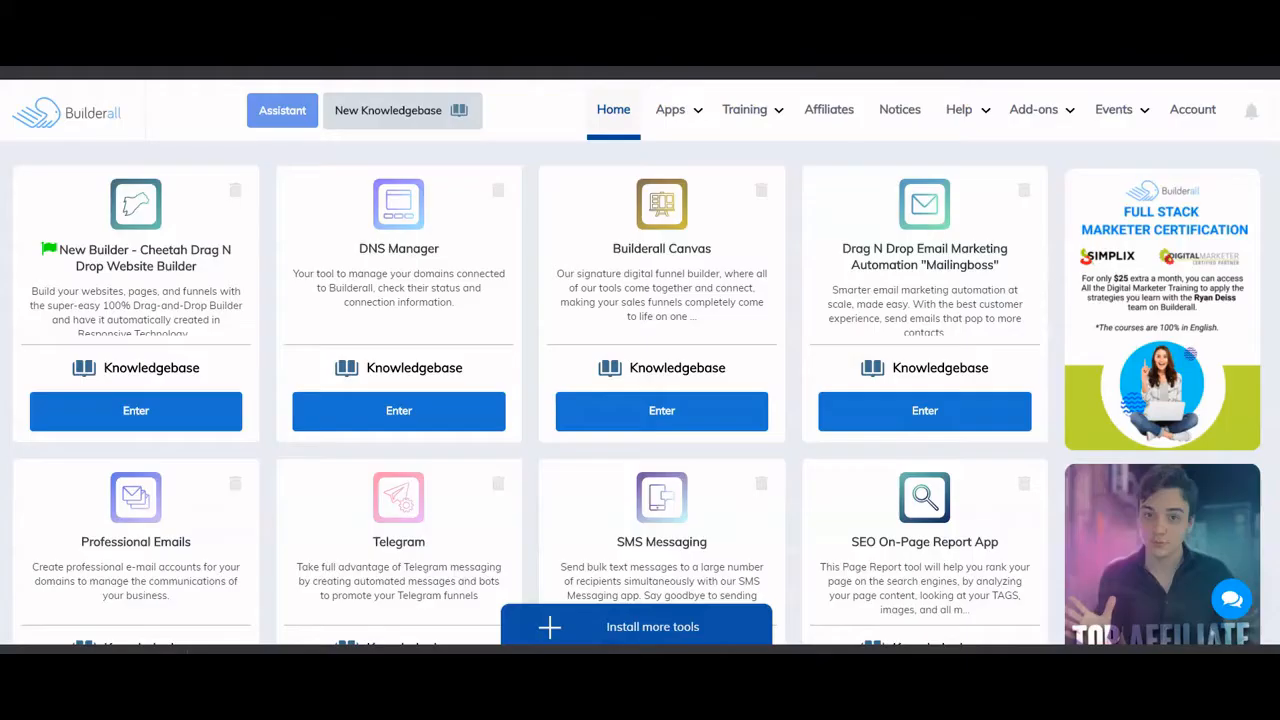
# - Launch Builderall Booking from the Builders section of the Apps menu
pyautogui.moveTo(671, 110)
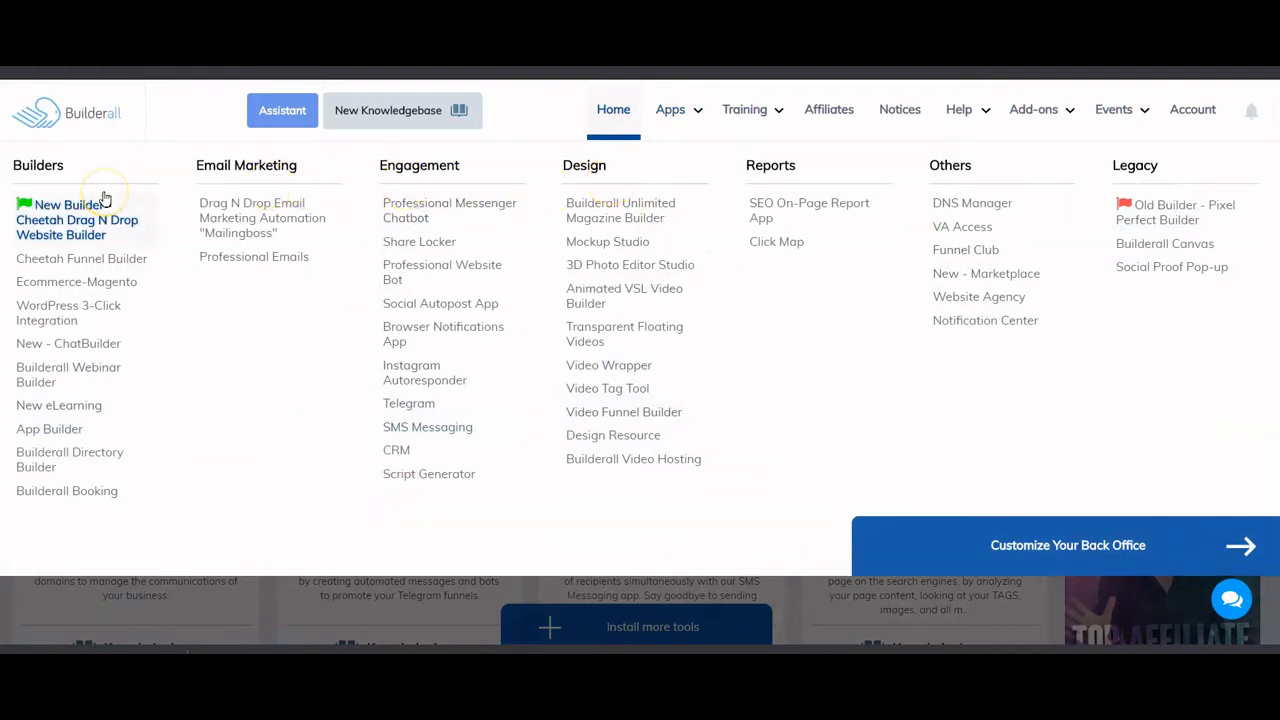
pyautogui.click(86, 492)
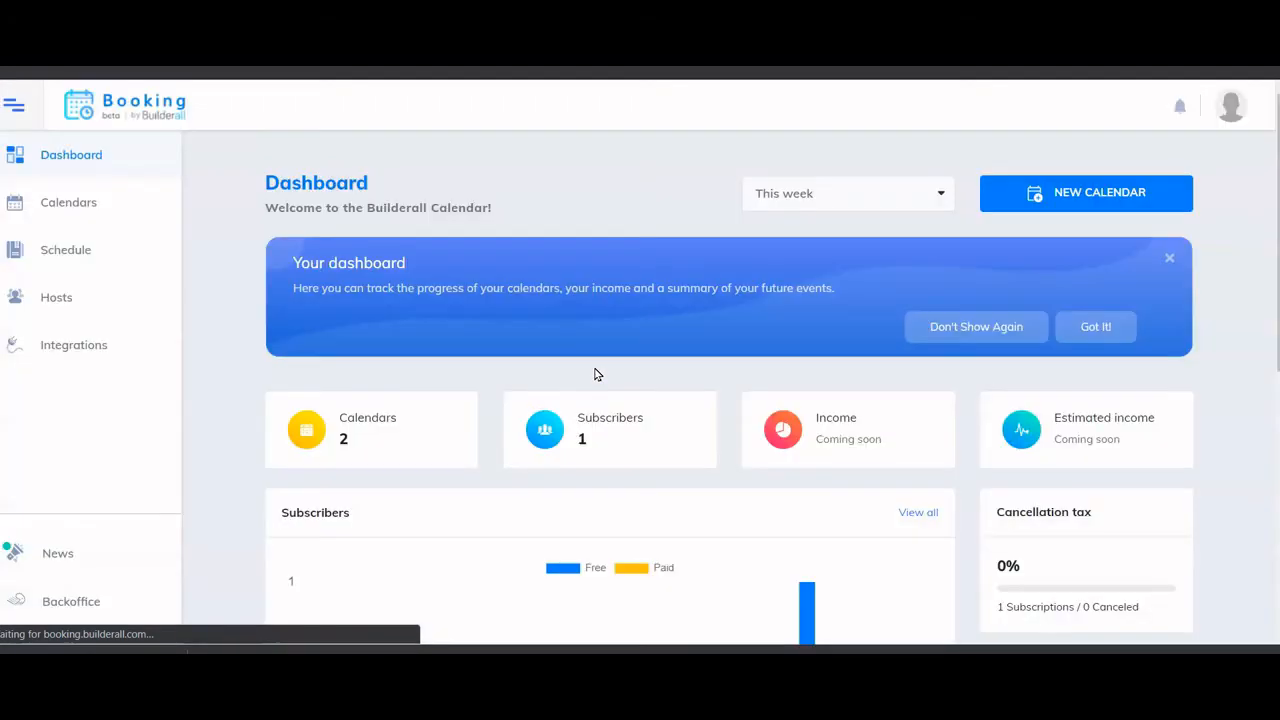
# - Open the HAIR SALON calendar's wizard, review its basic settings (title Hair Salon), and cancel without changes
pyautogui.click(86, 204)
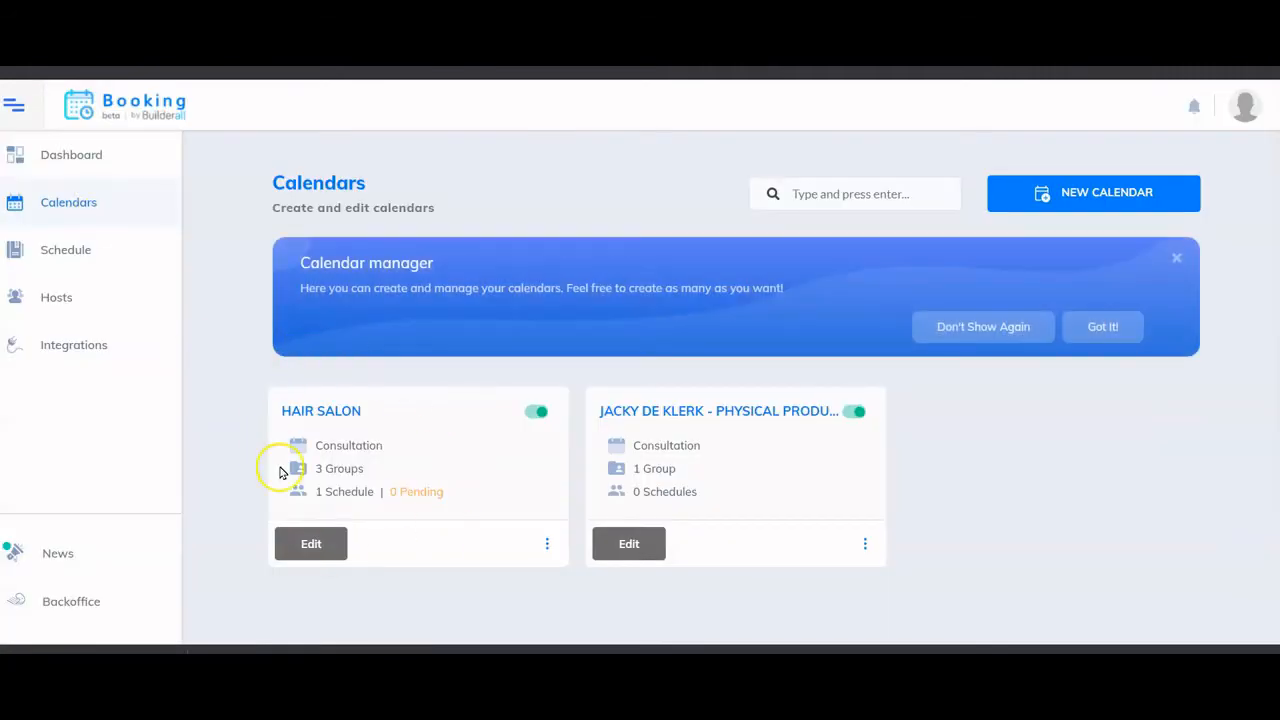
pyautogui.click(311, 545)
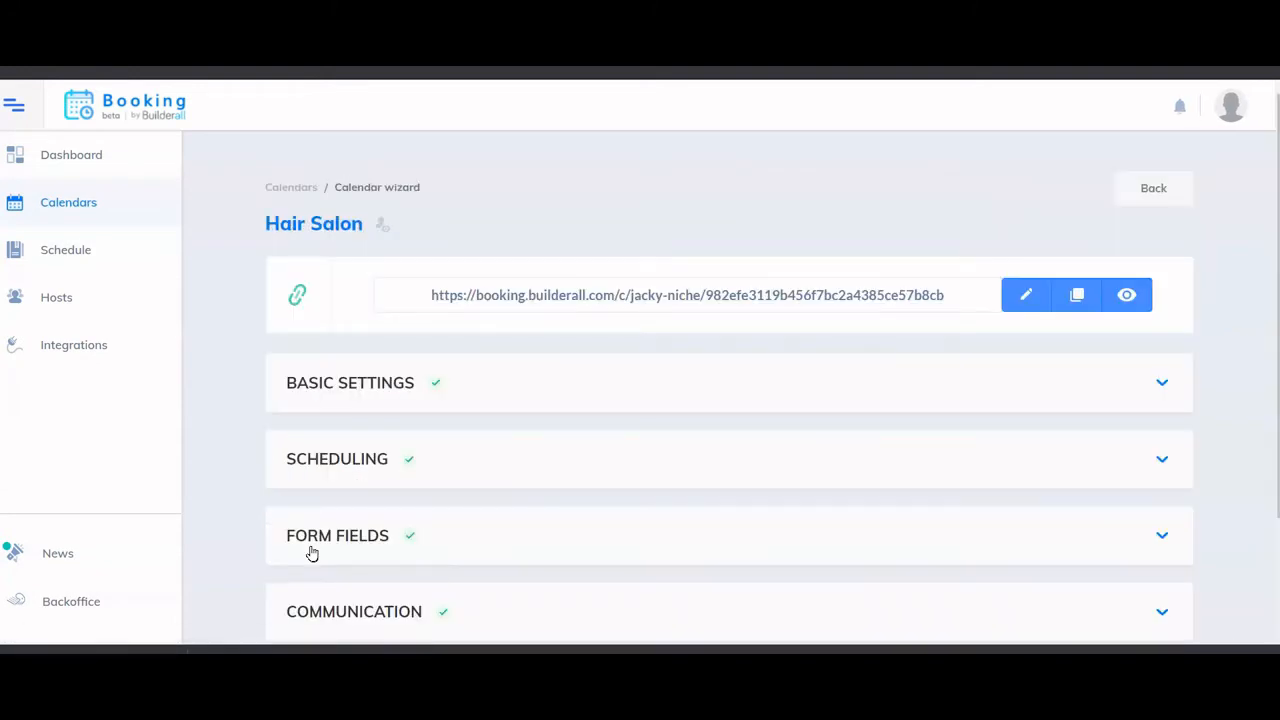
pyautogui.scroll(-2, 585, 481)
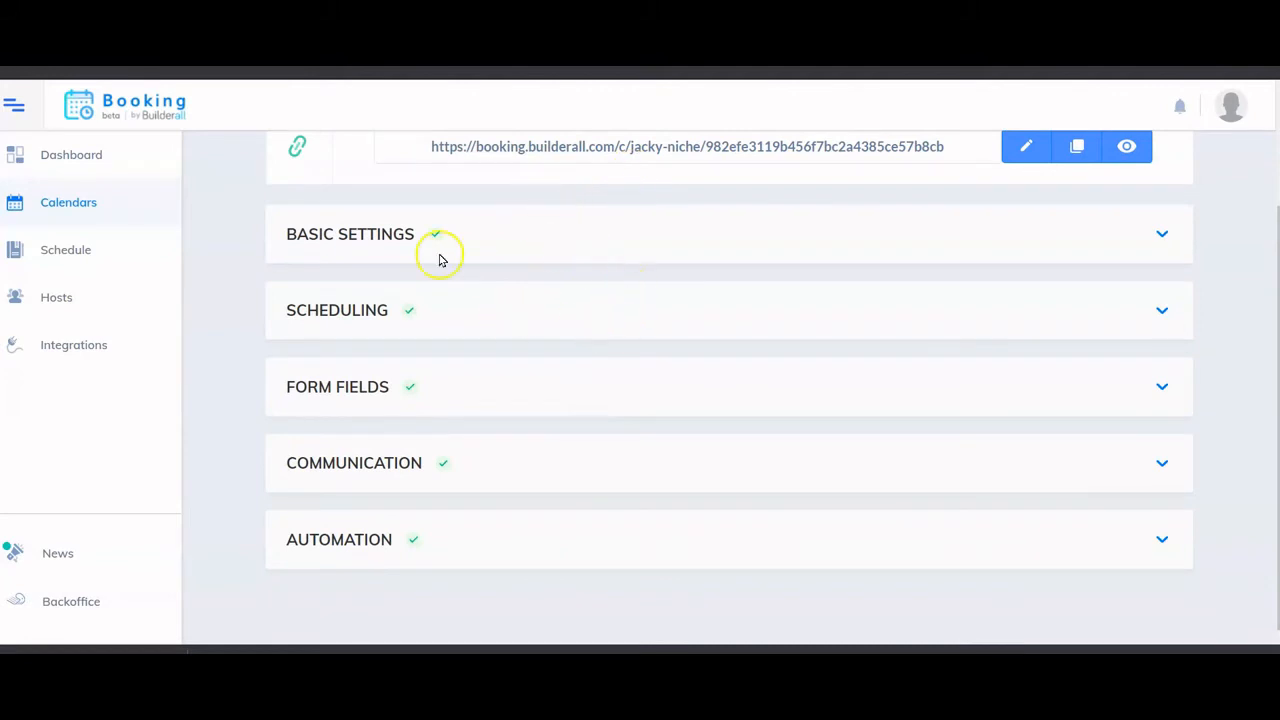
pyautogui.click(378, 230)
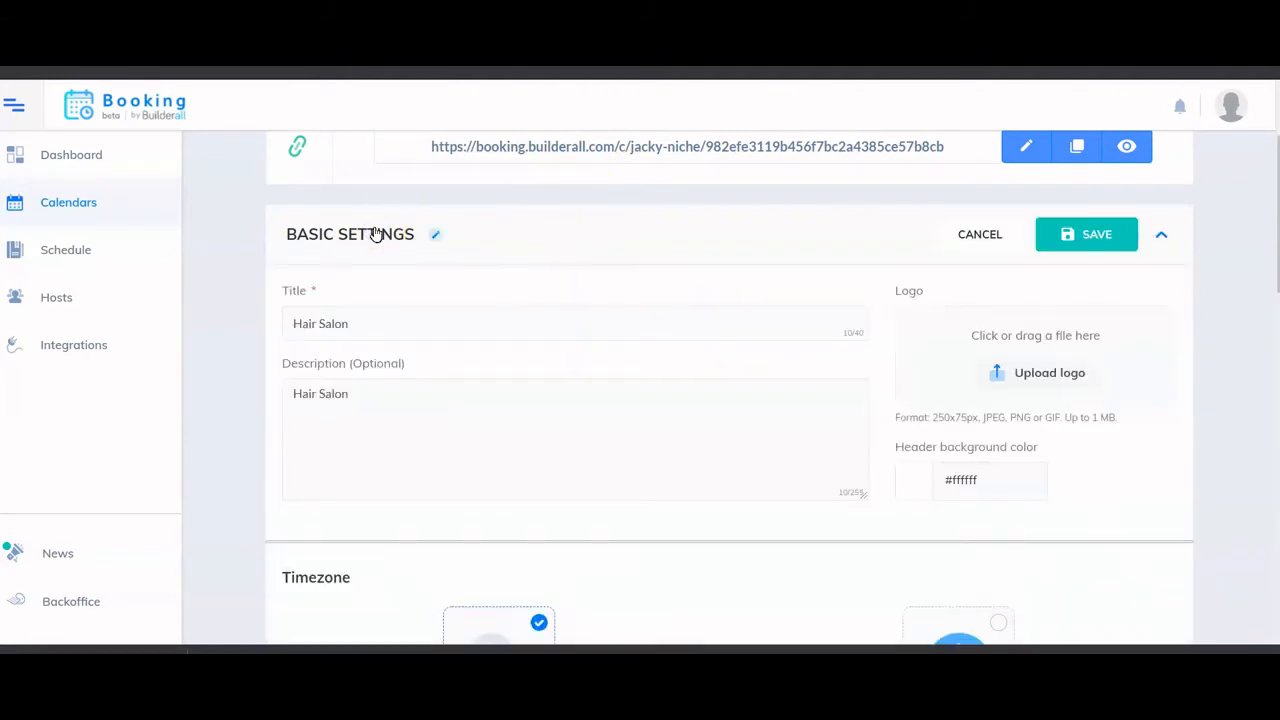
pyautogui.scroll(-10, 370, 252)
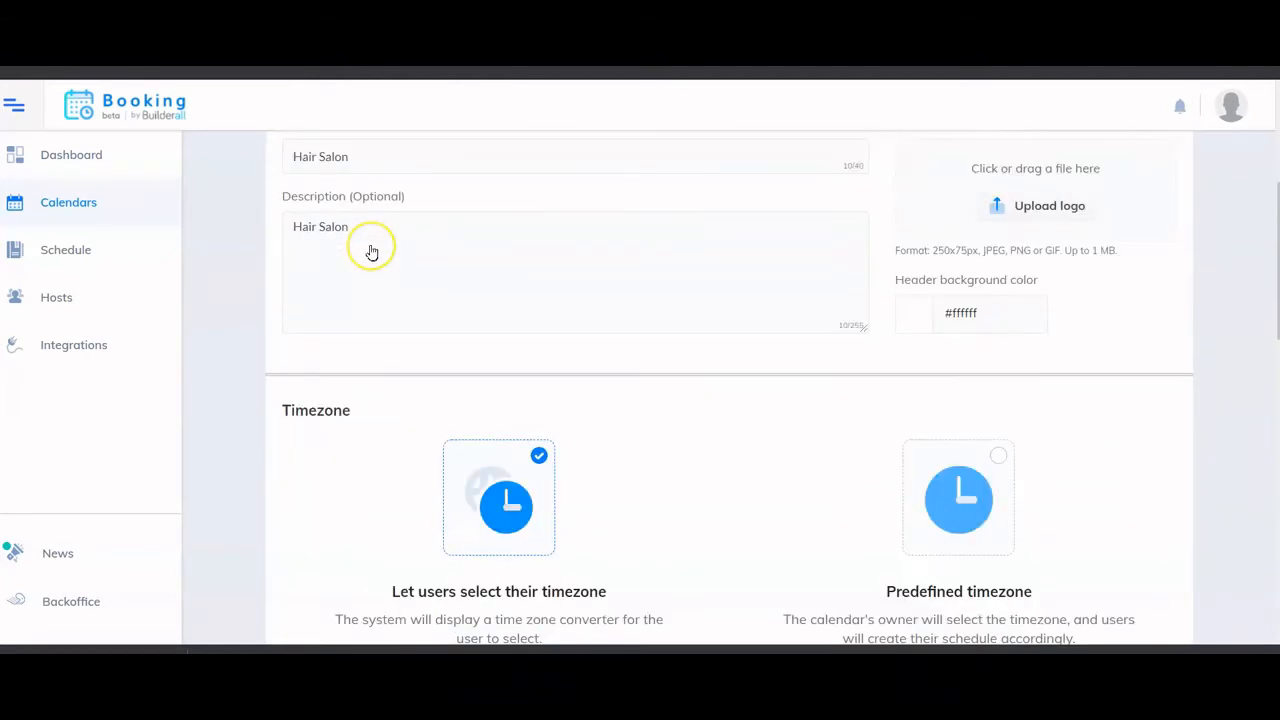
pyautogui.scroll(-3, 370, 252)
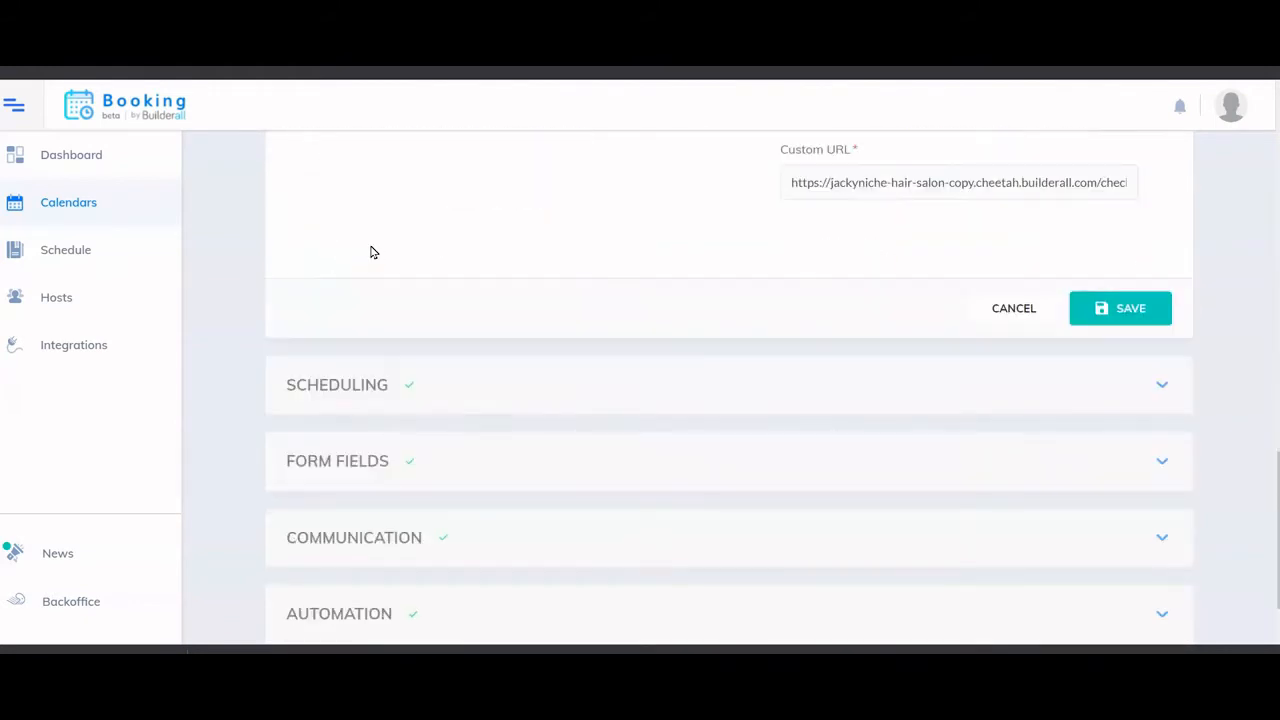
pyautogui.click(386, 318)
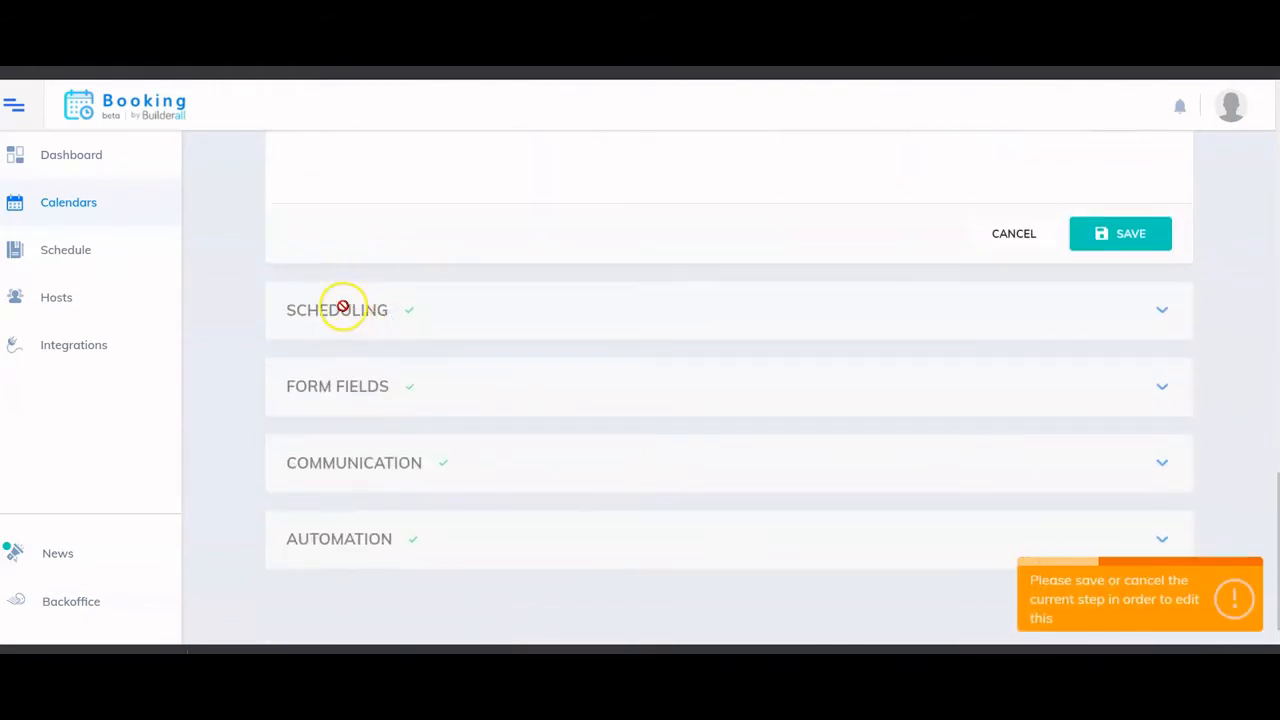
pyautogui.click(991, 233)
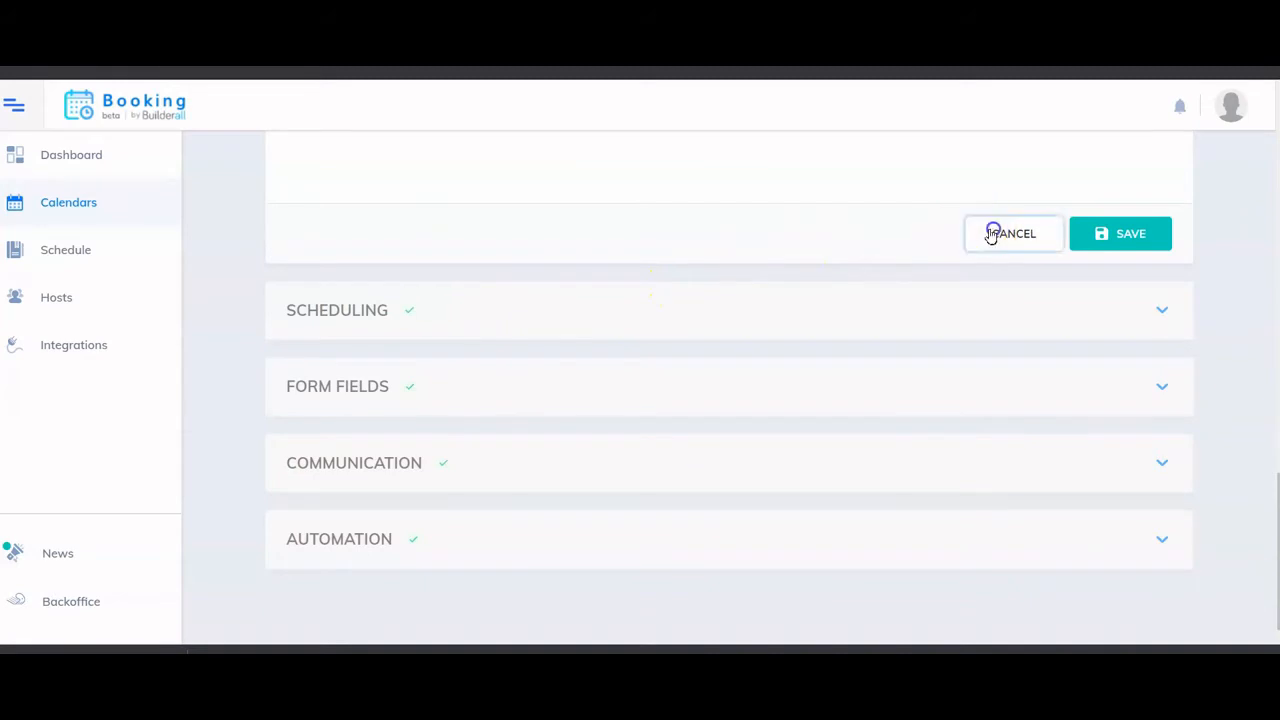
# - Review the Perm, Cut & Blow and Color scheduling groups, ending on Color's 30-minute sessions
pyautogui.click(395, 316)
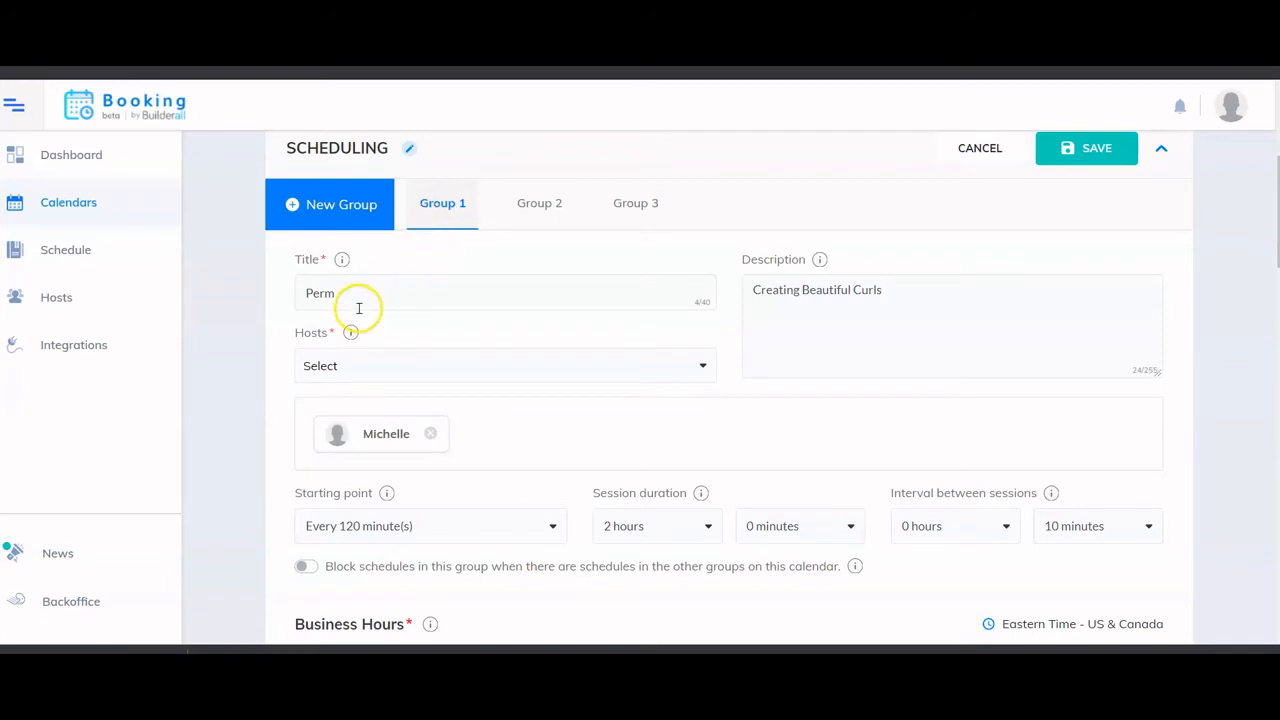
pyautogui.click(533, 206)
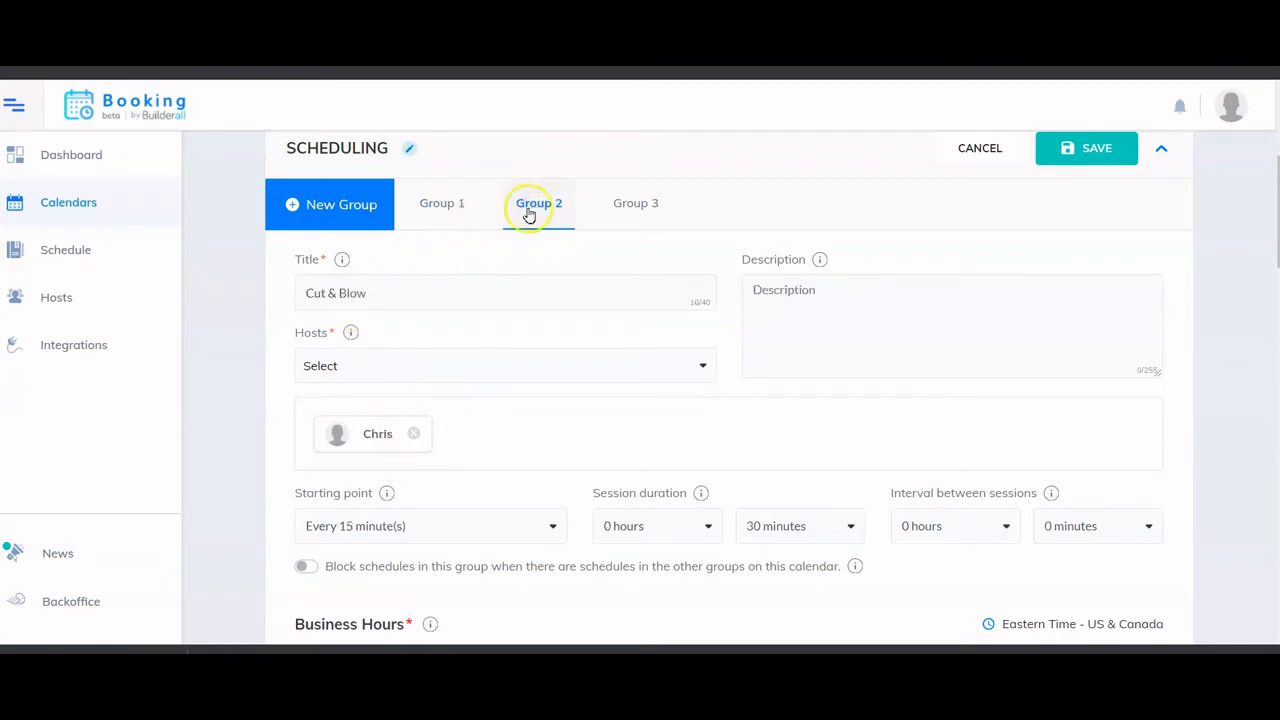
pyautogui.click(617, 206)
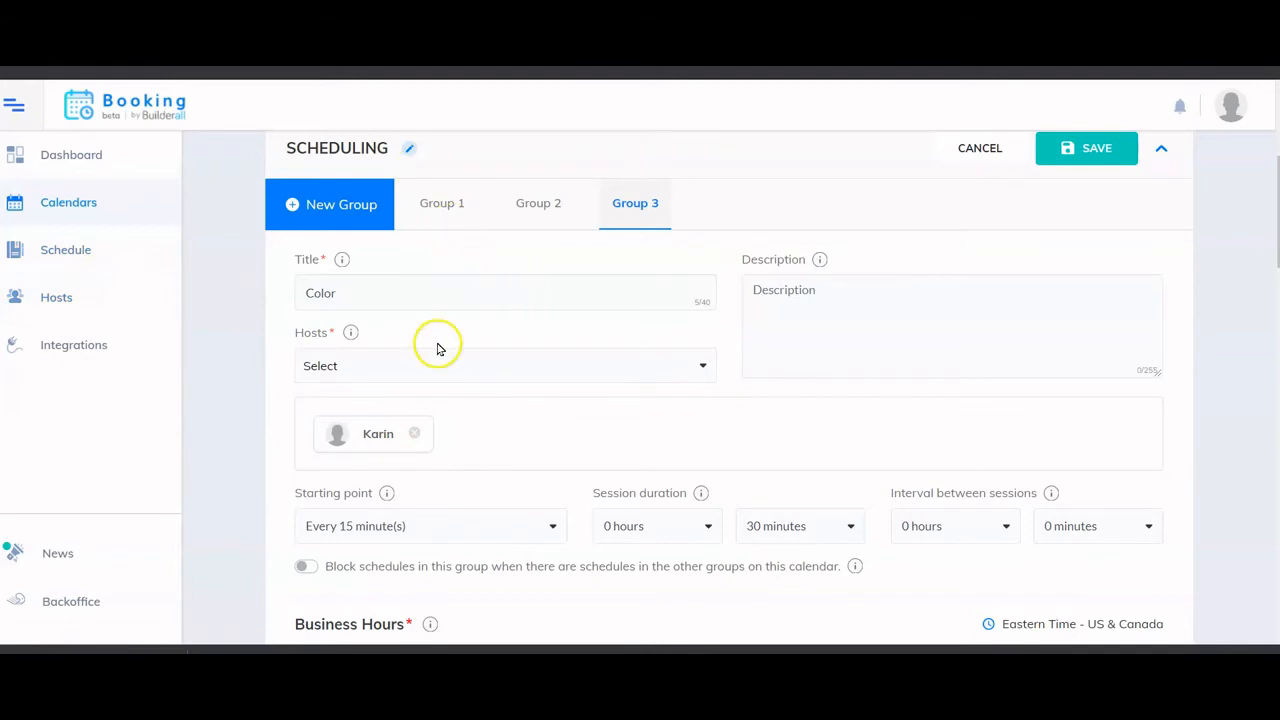
pyautogui.scroll(3, 437, 346)
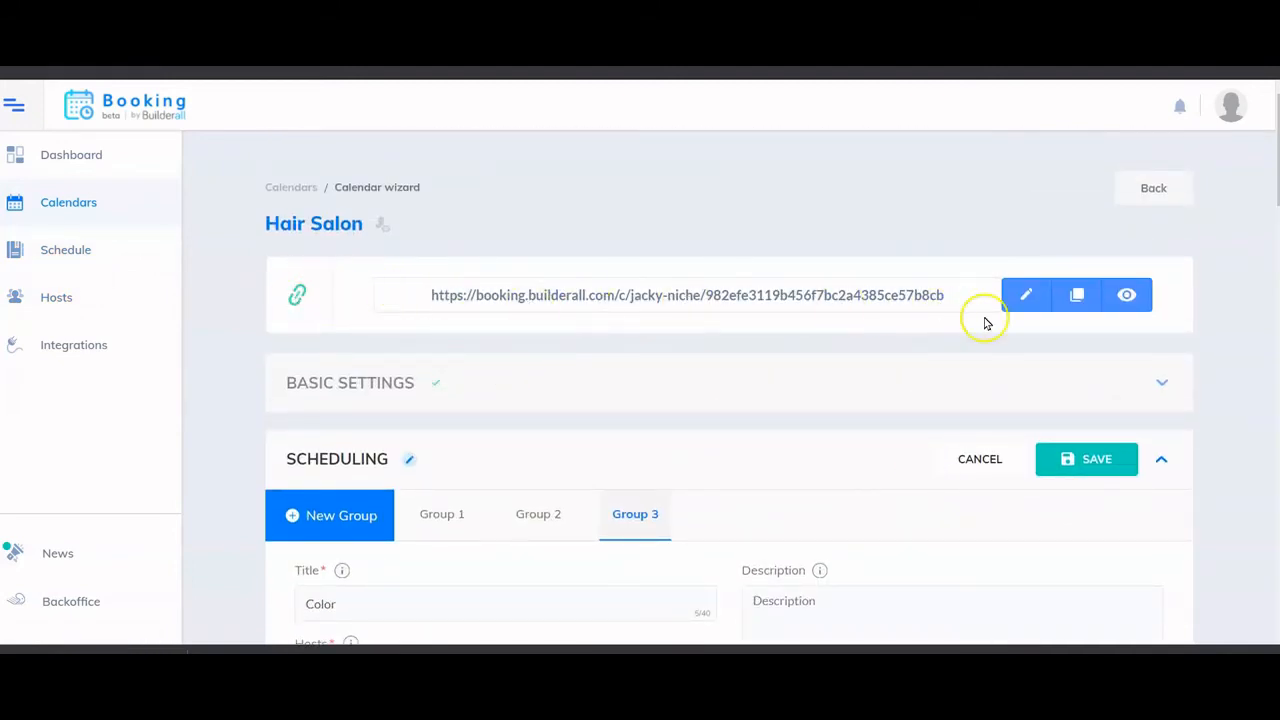
# - Copy the Hair Salon booking link and apply the Booking embed code to the Calendar Page iframe
pyautogui.click(1080, 296)
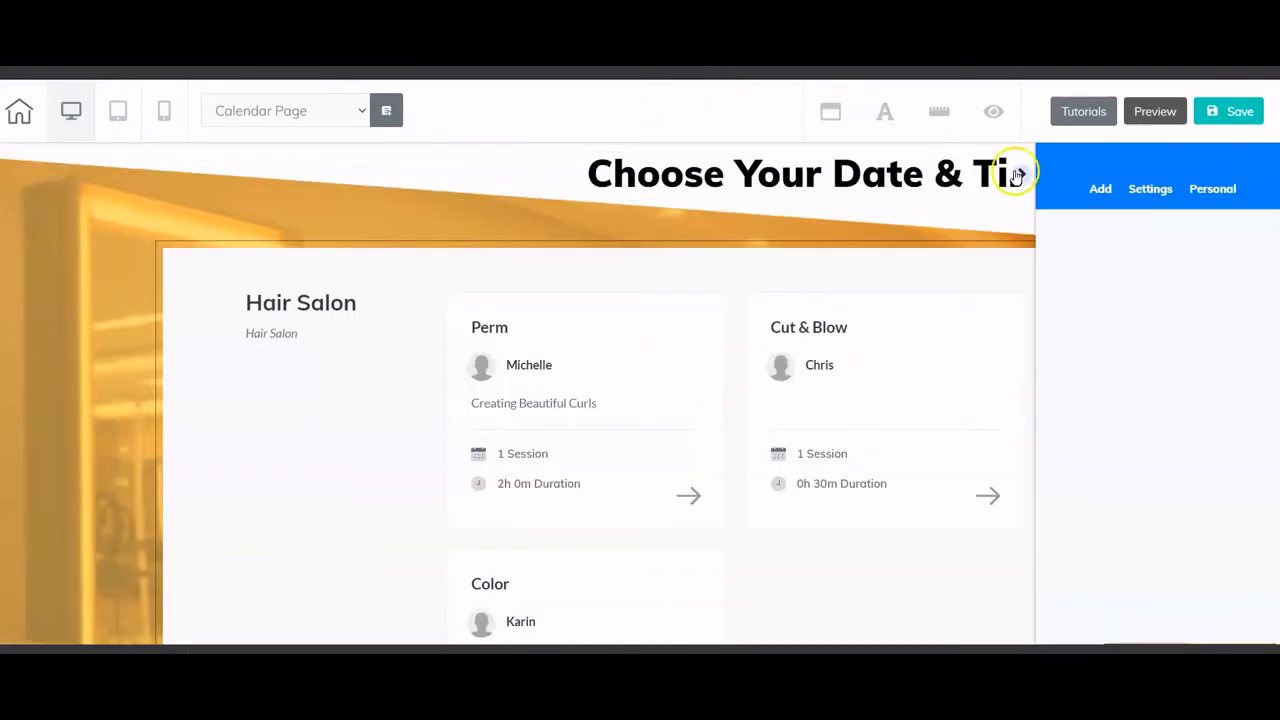
pyautogui.click(1018, 177)
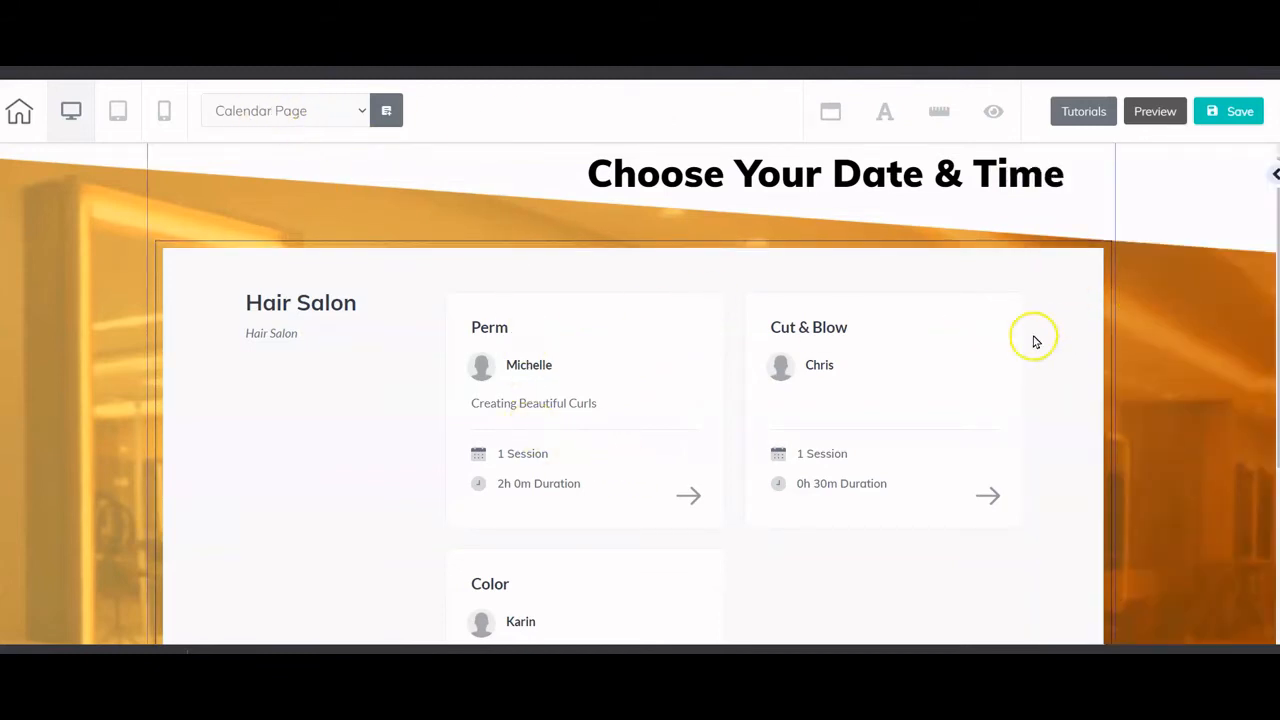
pyautogui.click(614, 251)
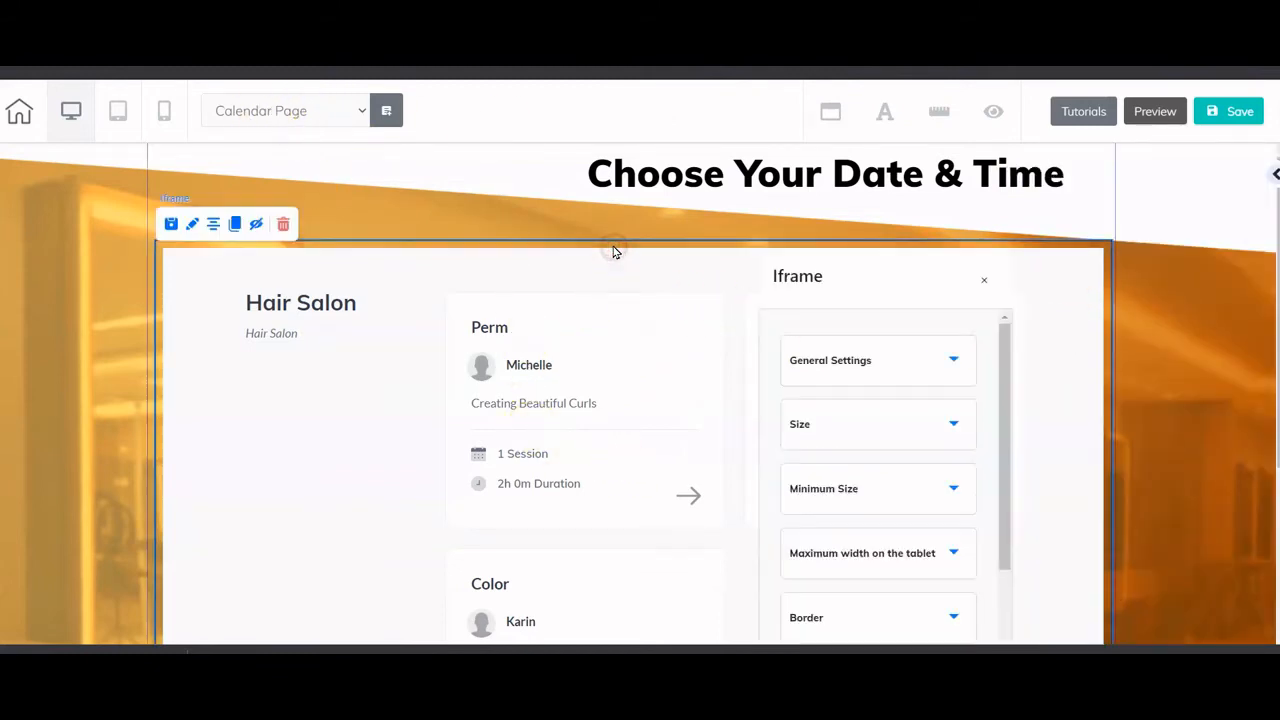
pyautogui.click(873, 362)
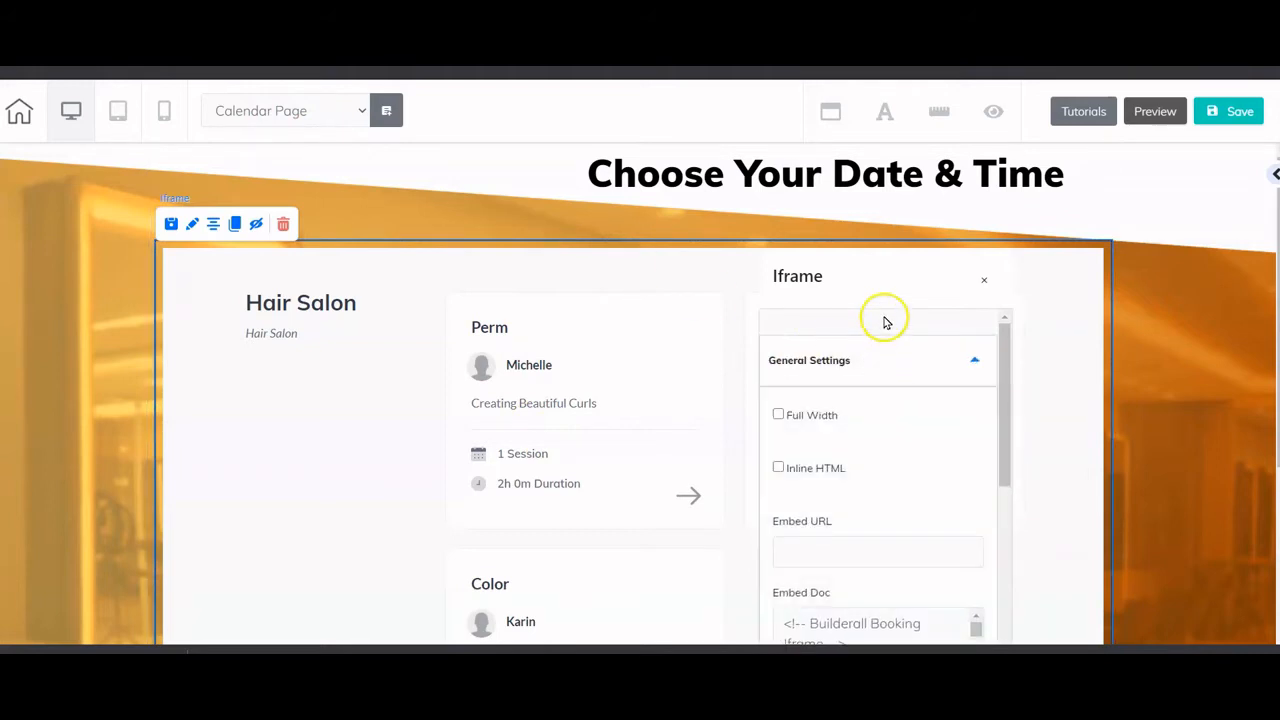
pyautogui.moveTo(886, 320); pyautogui.dragTo(900, 200)
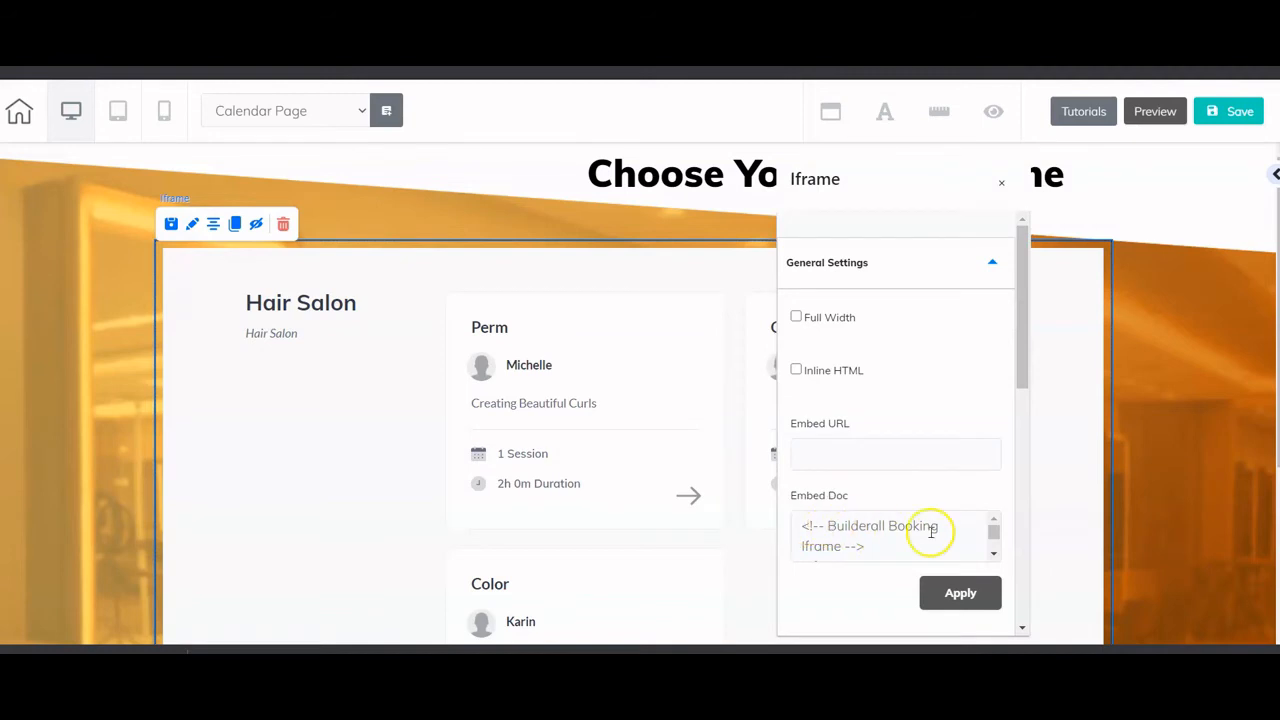
pyautogui.click(960, 593)
pyautogui.click(1001, 182)
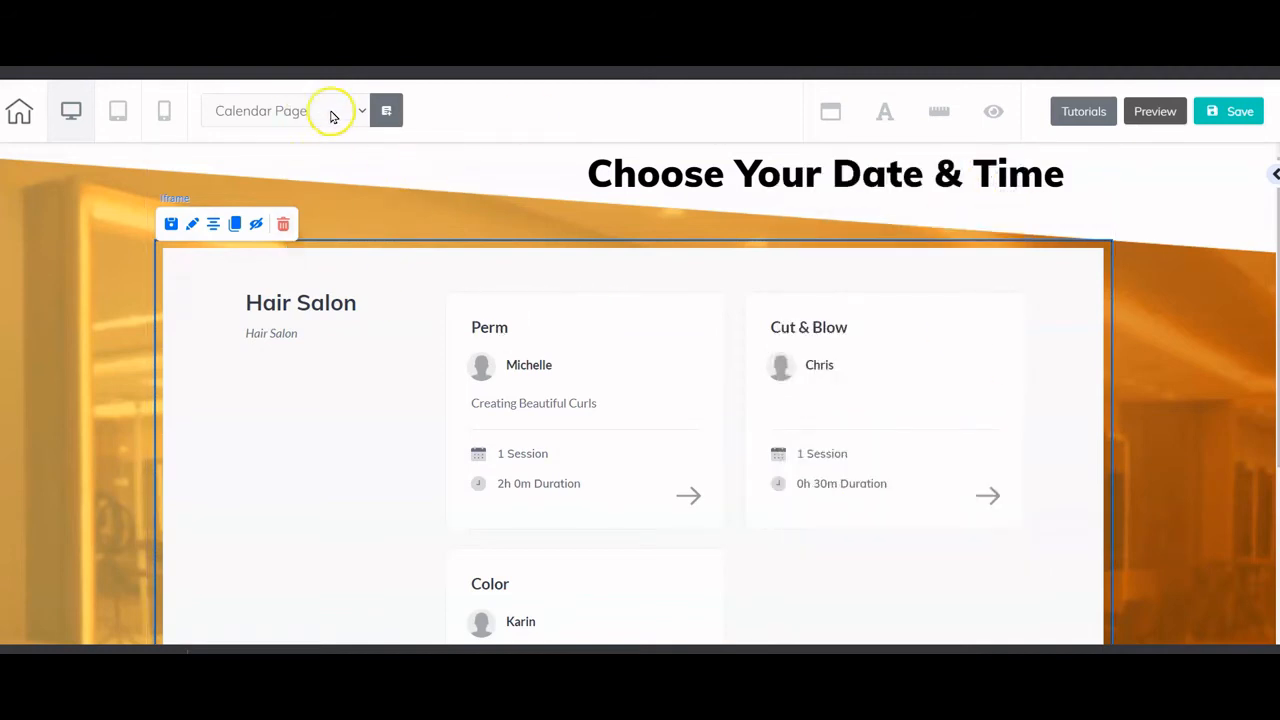
# - On the Hair Color page, link the Choose a Date & Time button to Calendar Page
pyautogui.click(270, 192)
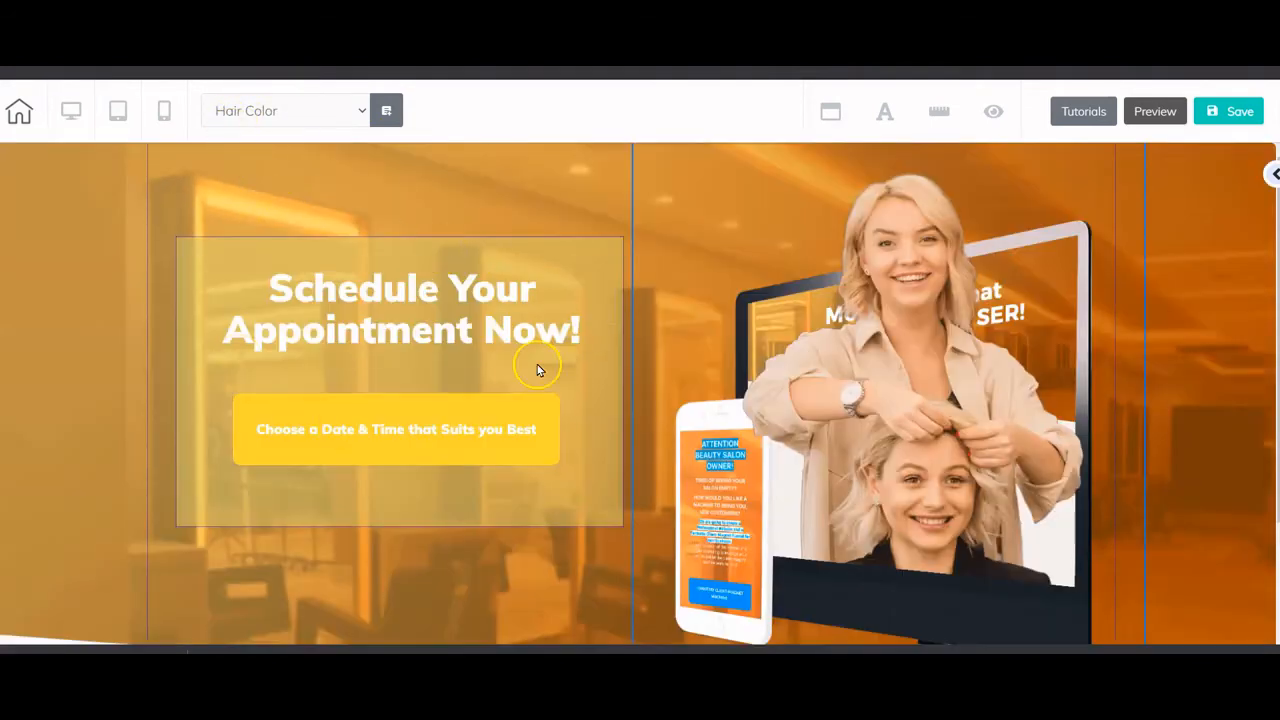
pyautogui.click(405, 410)
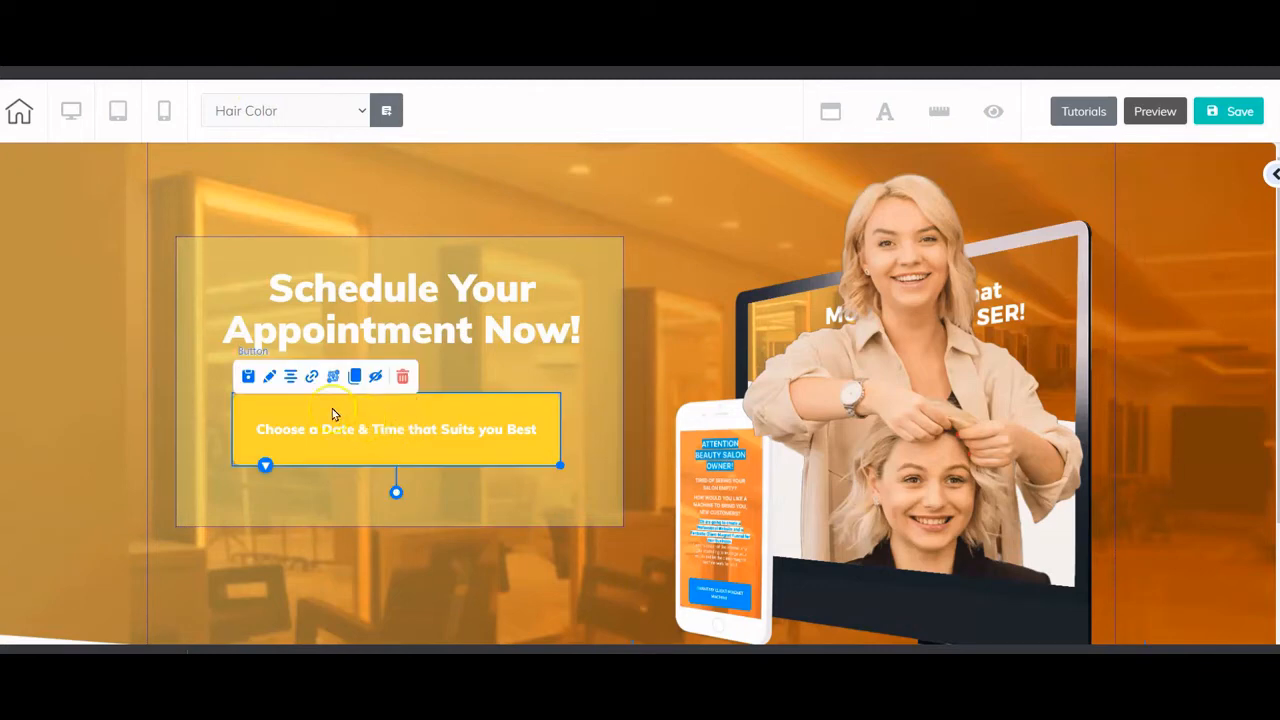
pyautogui.click(312, 378)
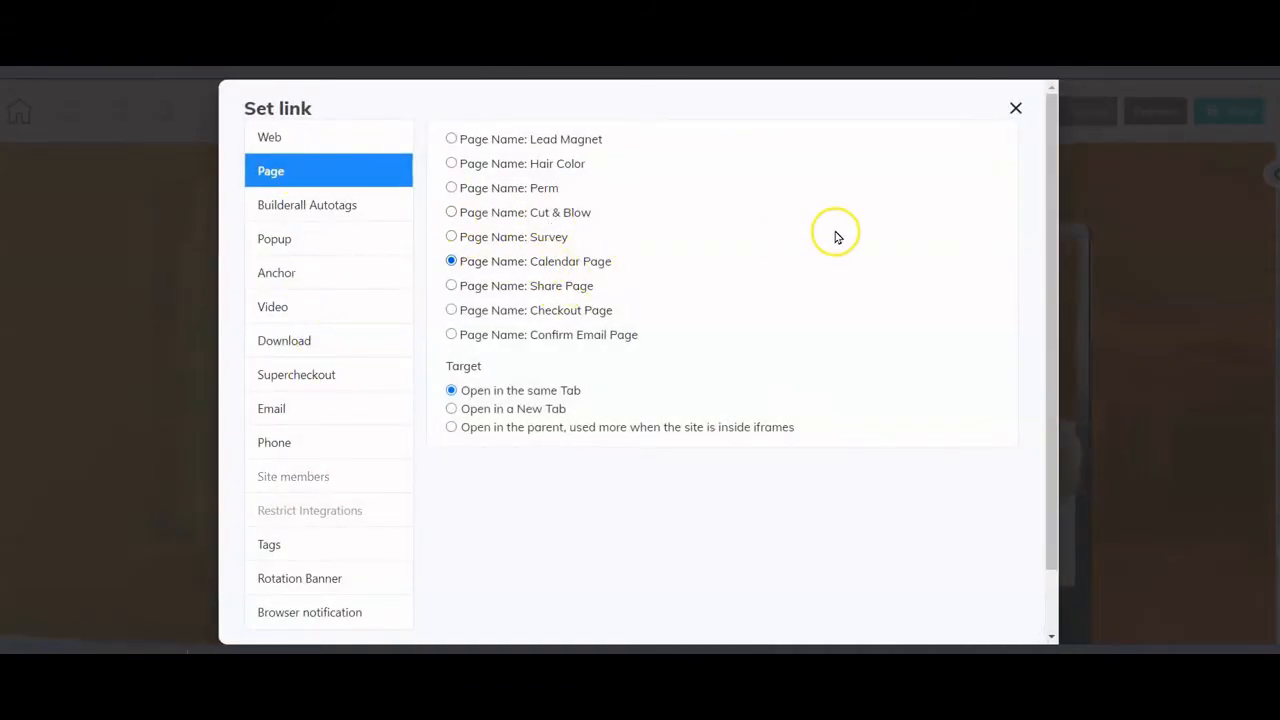
pyautogui.scroll(-1, 996, 146)
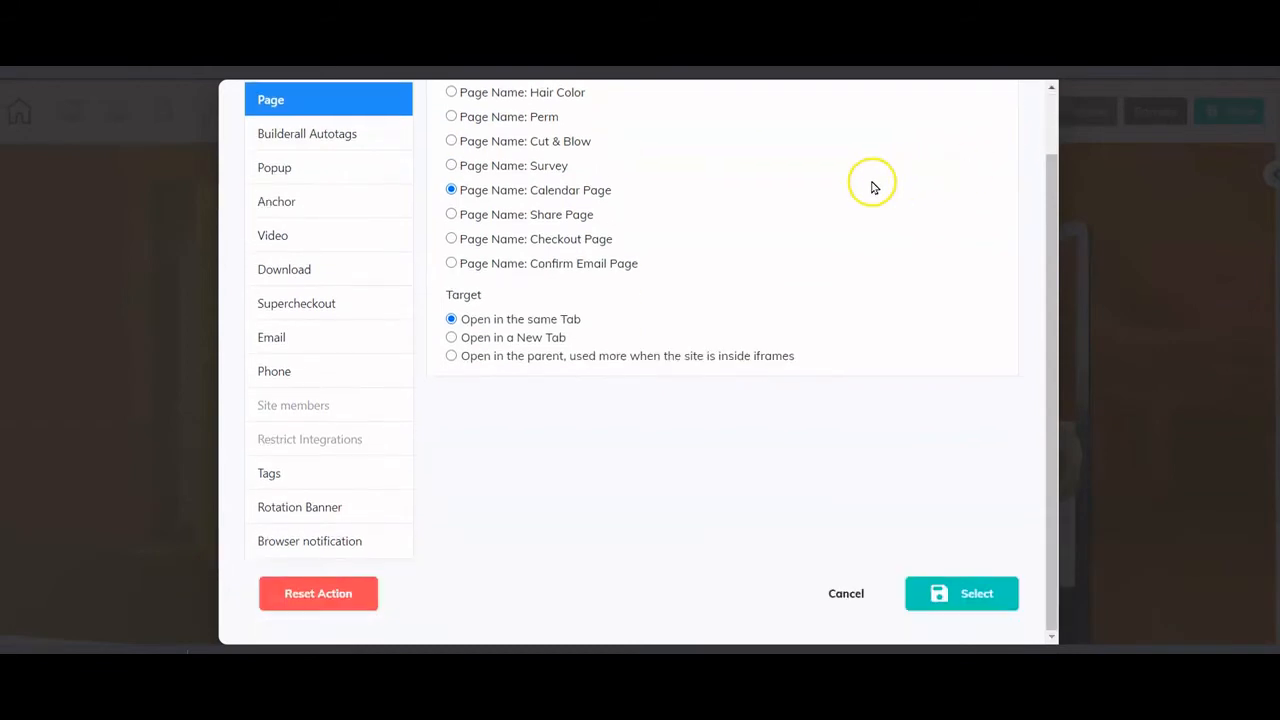
pyautogui.click(975, 597)
# - Close the Hair Color page editor, confirming Leave in the 'Leave site?' dialog
pyautogui.click(1090, 488)
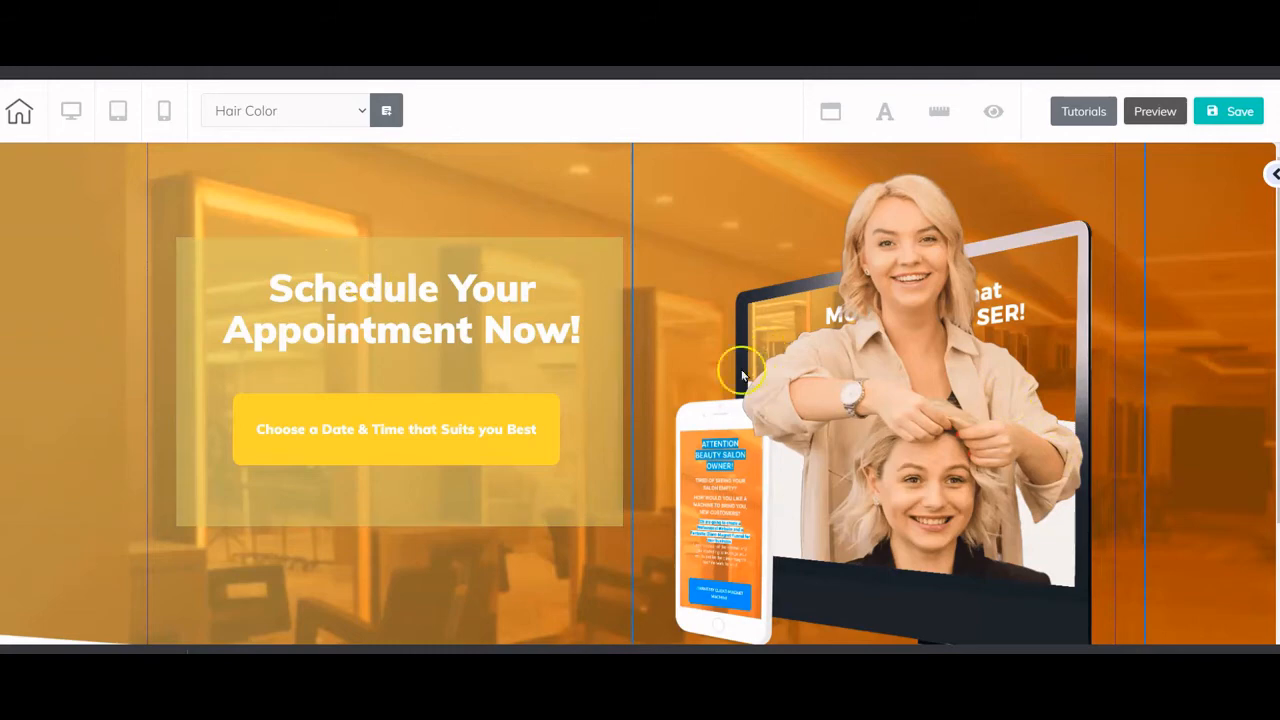
pyautogui.hotkey('ctrl', 'w')
pyautogui.click(724, 130)
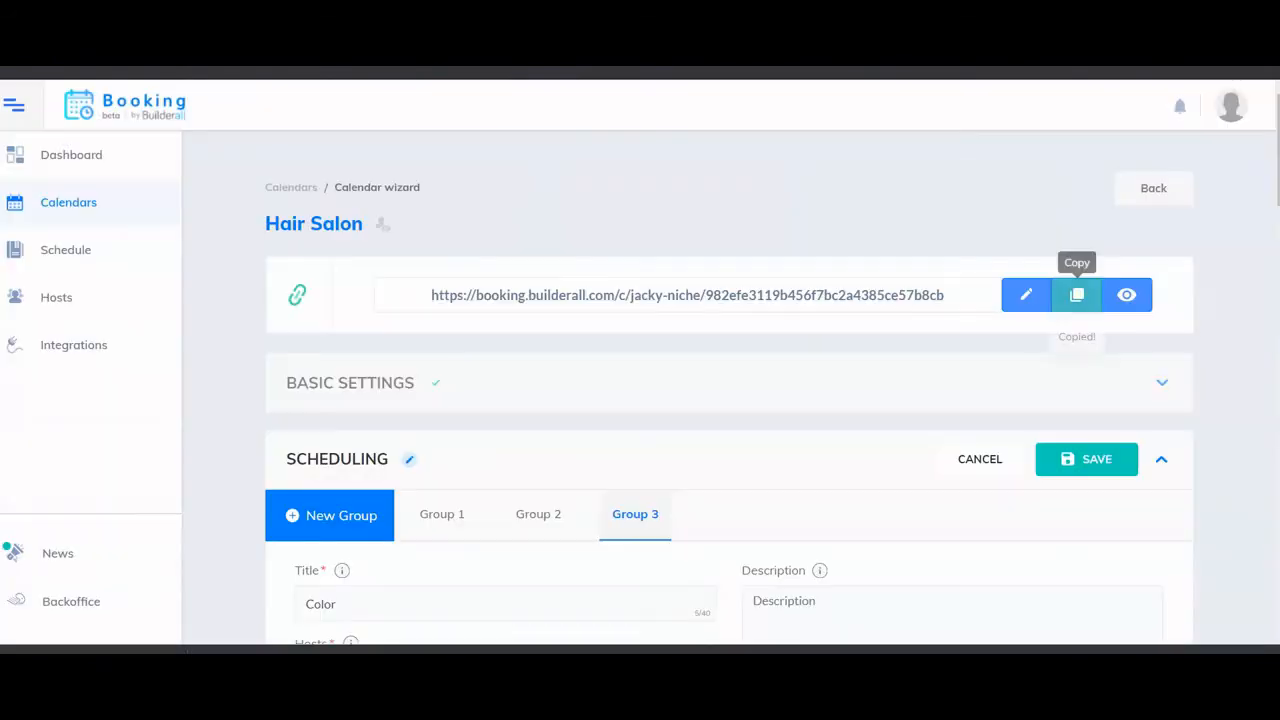
# - Close the Hair Salon calendar's Scheduling section without saving changes
pyautogui.scroll(-2, 470, 285)
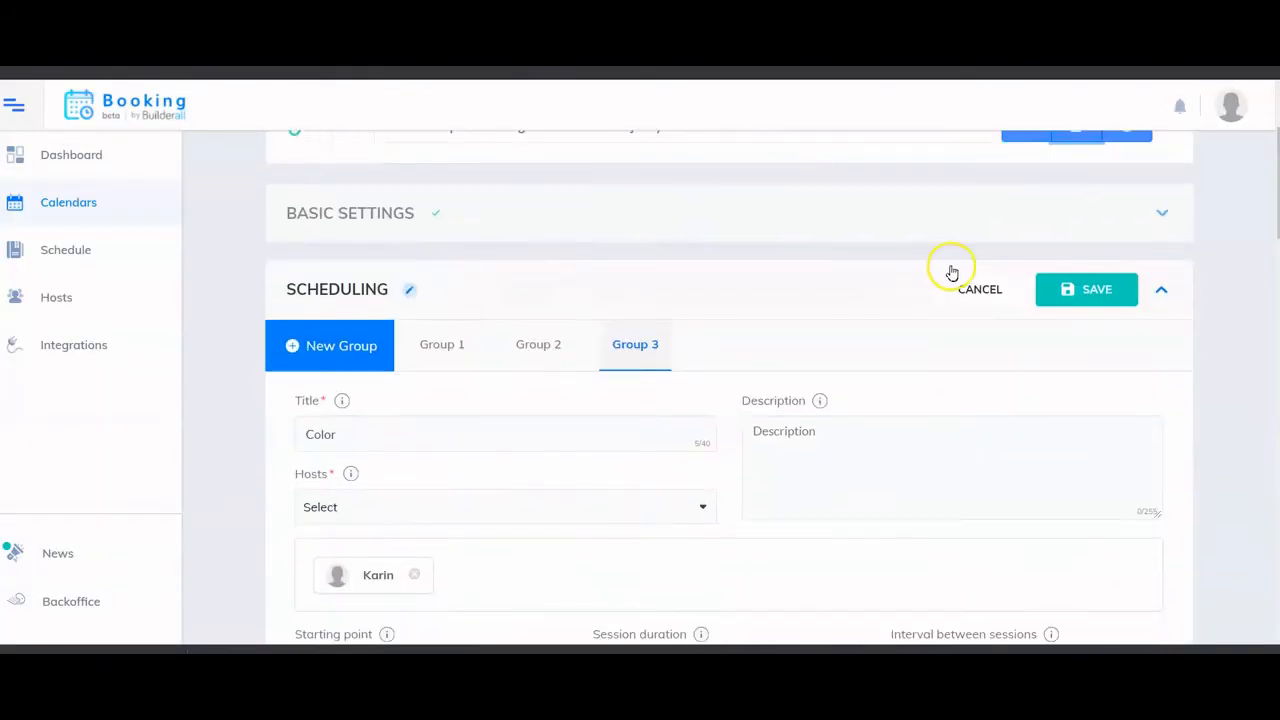
pyautogui.click(975, 289)
pyautogui.click(1231, 376)
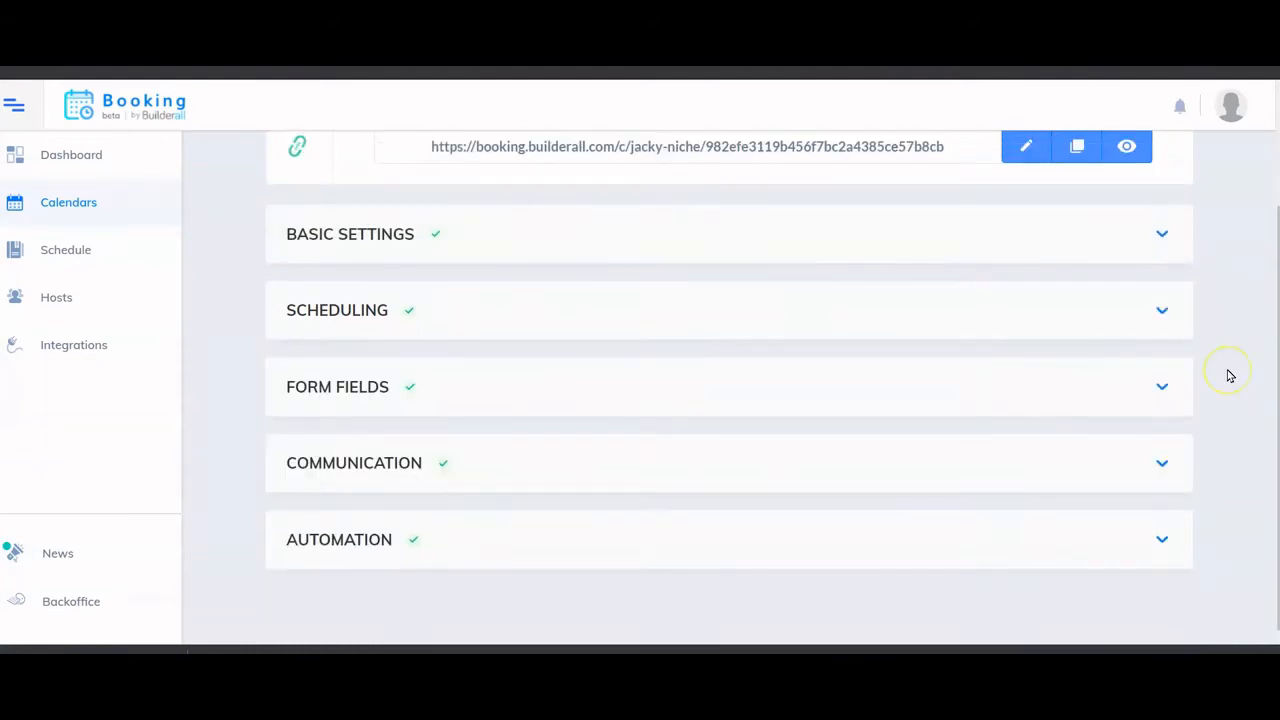
pyautogui.scroll(2, 1231, 376)
pyautogui.scroll(-1, 1231, 376)
pyautogui.scroll(2, 1230, 376)
# - Expand Basic Settings and check Action after subscription redirects to a custom Cheetah URL
pyautogui.click(1163, 383)
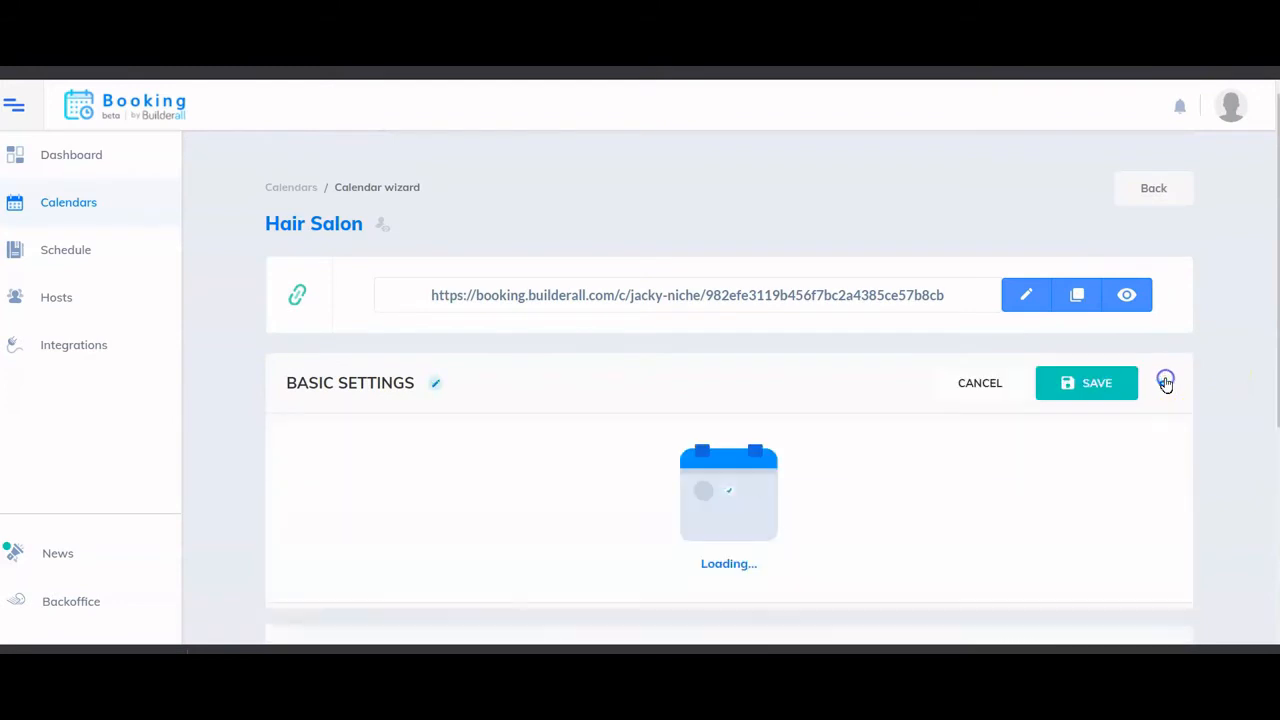
pyautogui.scroll(-1, 957, 420)
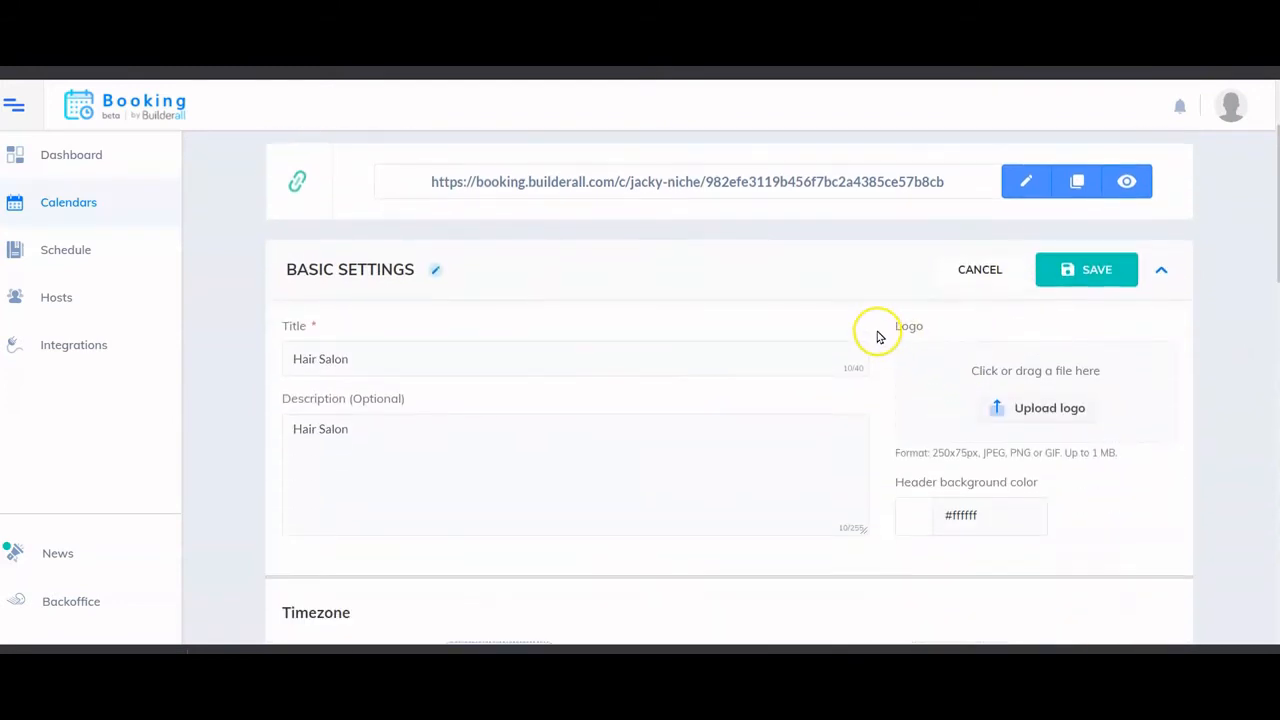
pyautogui.scroll(-4, 758, 312)
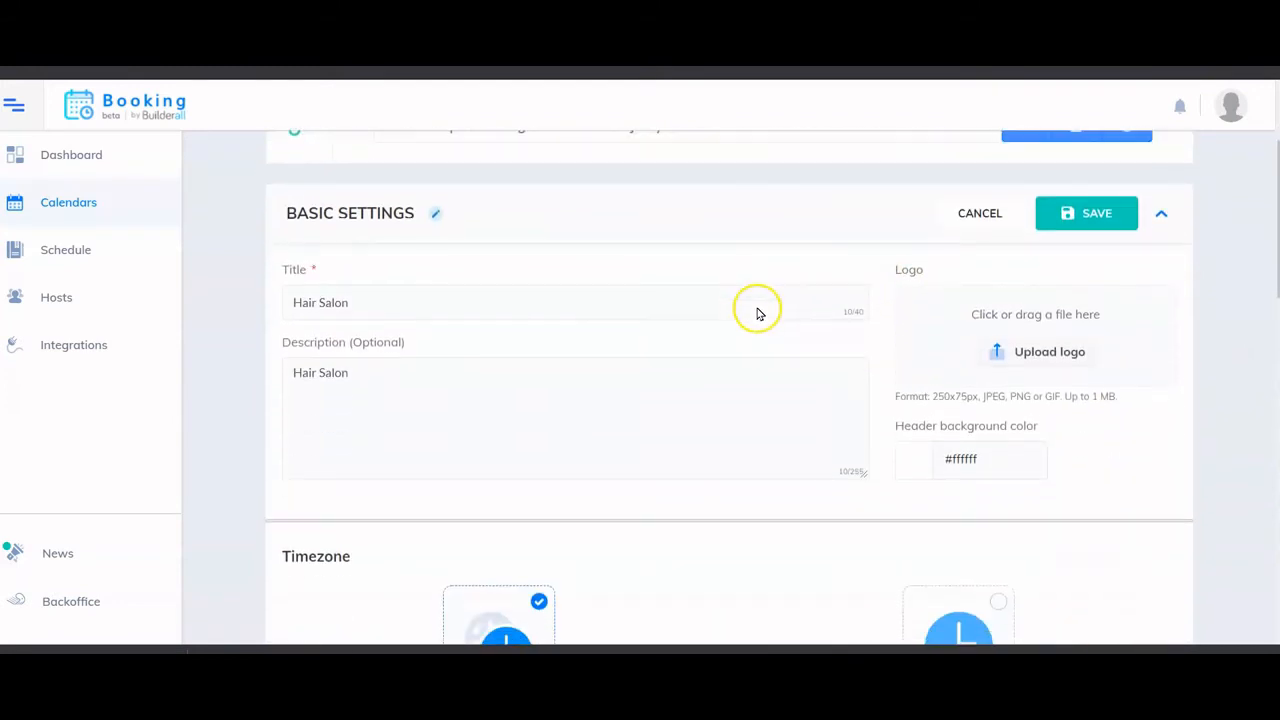
pyautogui.scroll(-3, 758, 308)
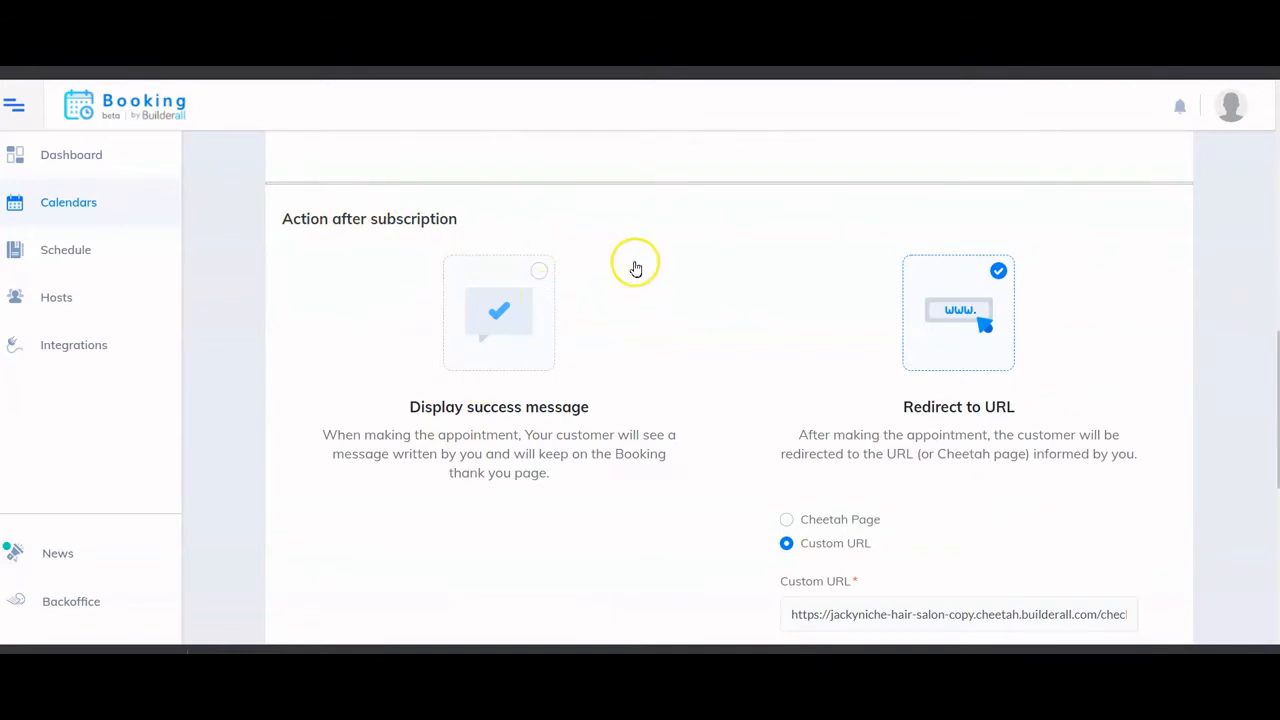
pyautogui.scroll(-1, 606, 337)
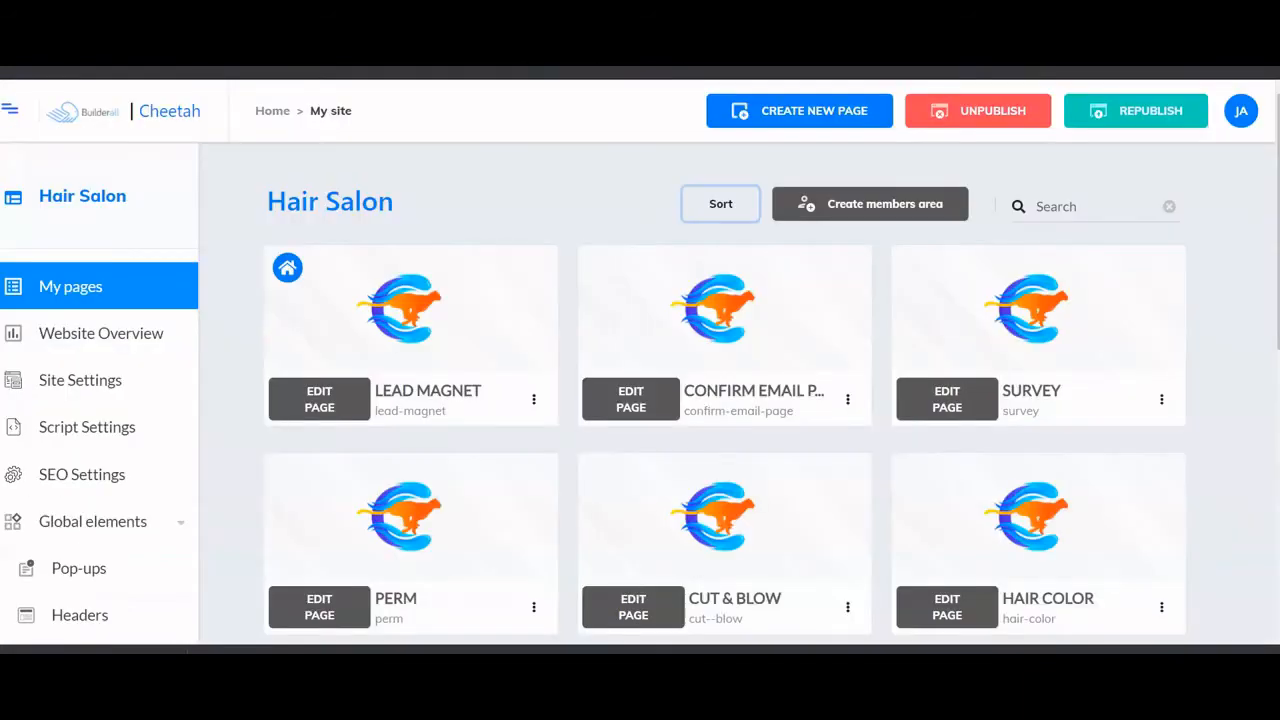
# - Open the live Share Page from its card menu and copy its web address
pyautogui.scroll(-5, 794, 266)
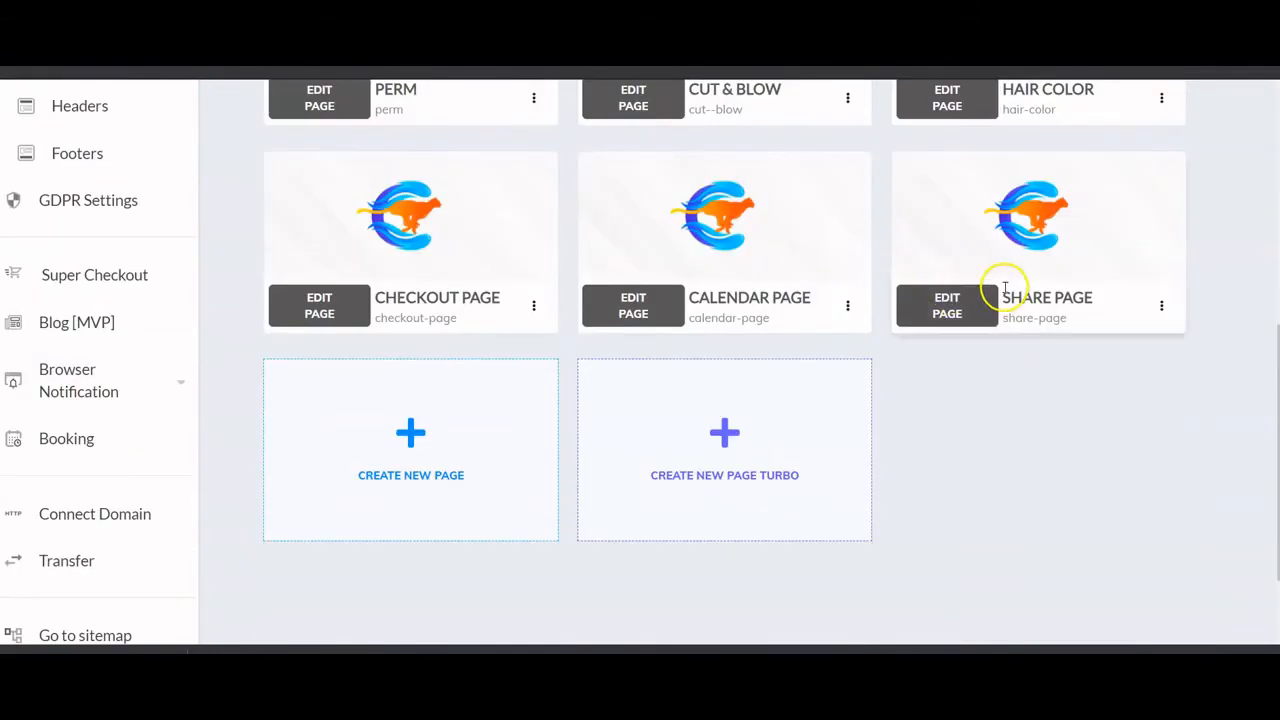
pyautogui.click(1160, 306)
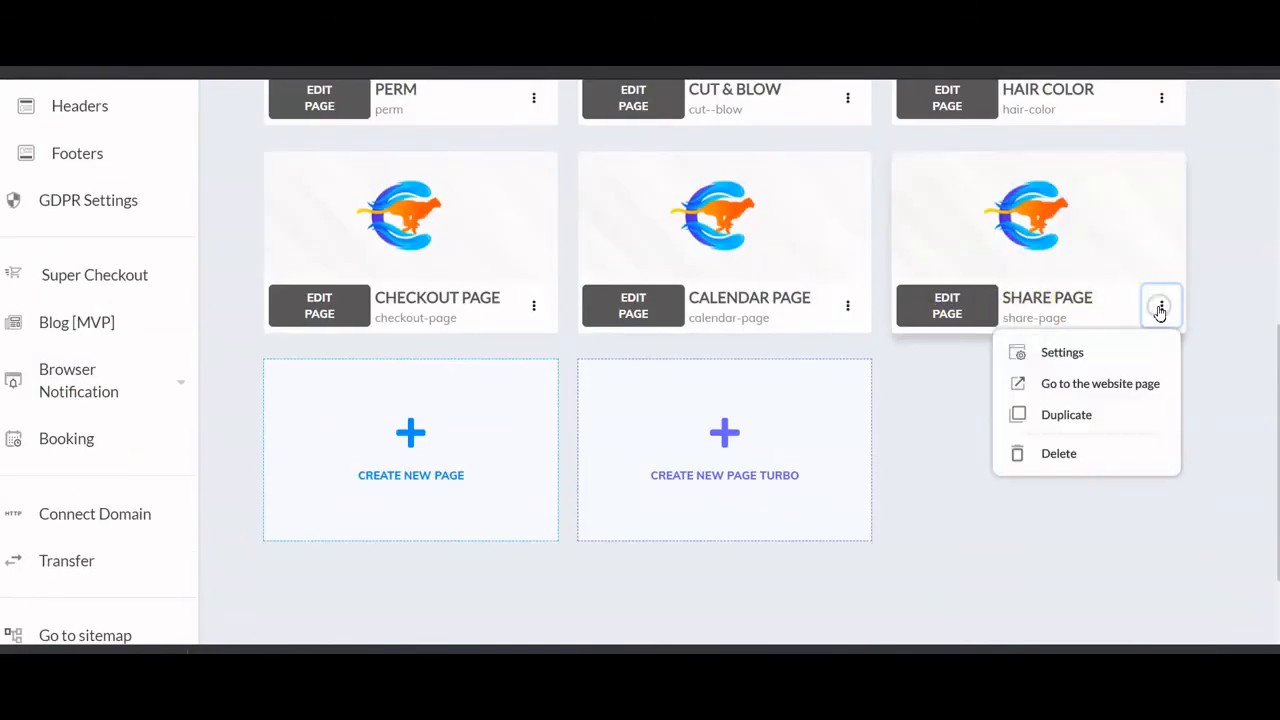
pyautogui.click(1106, 378)
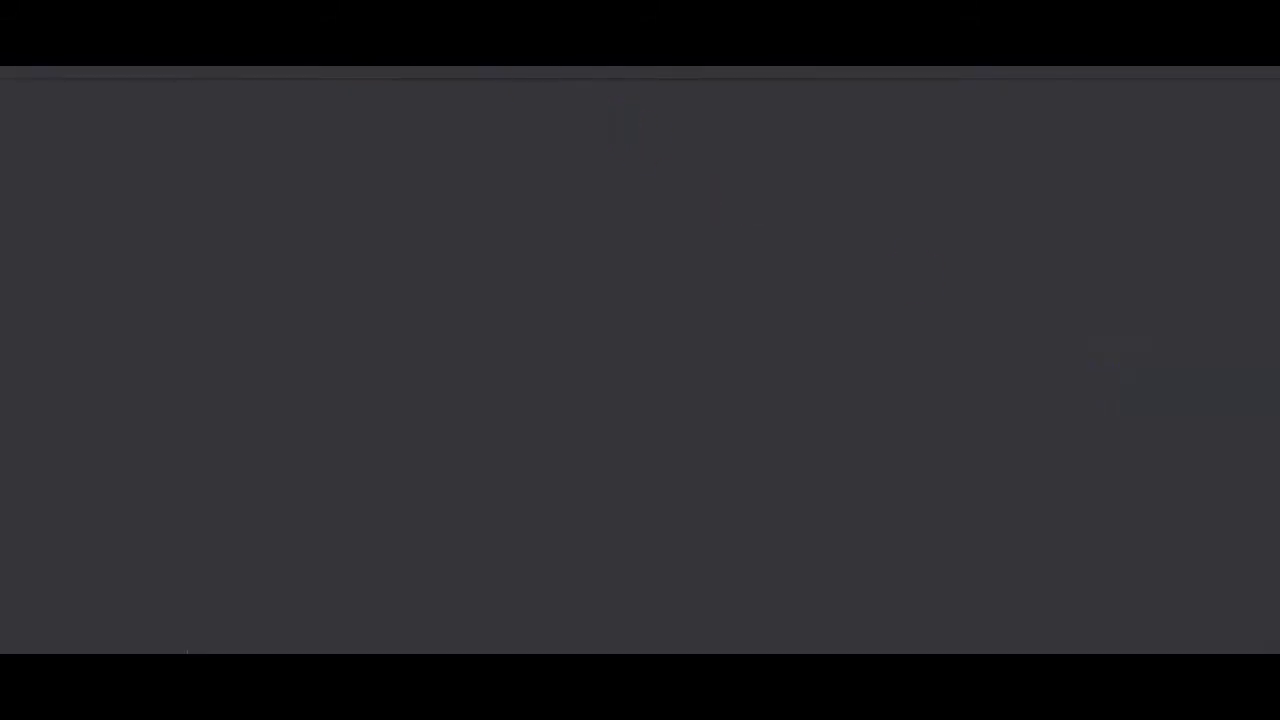
pyautogui.rightClick(124, 70)
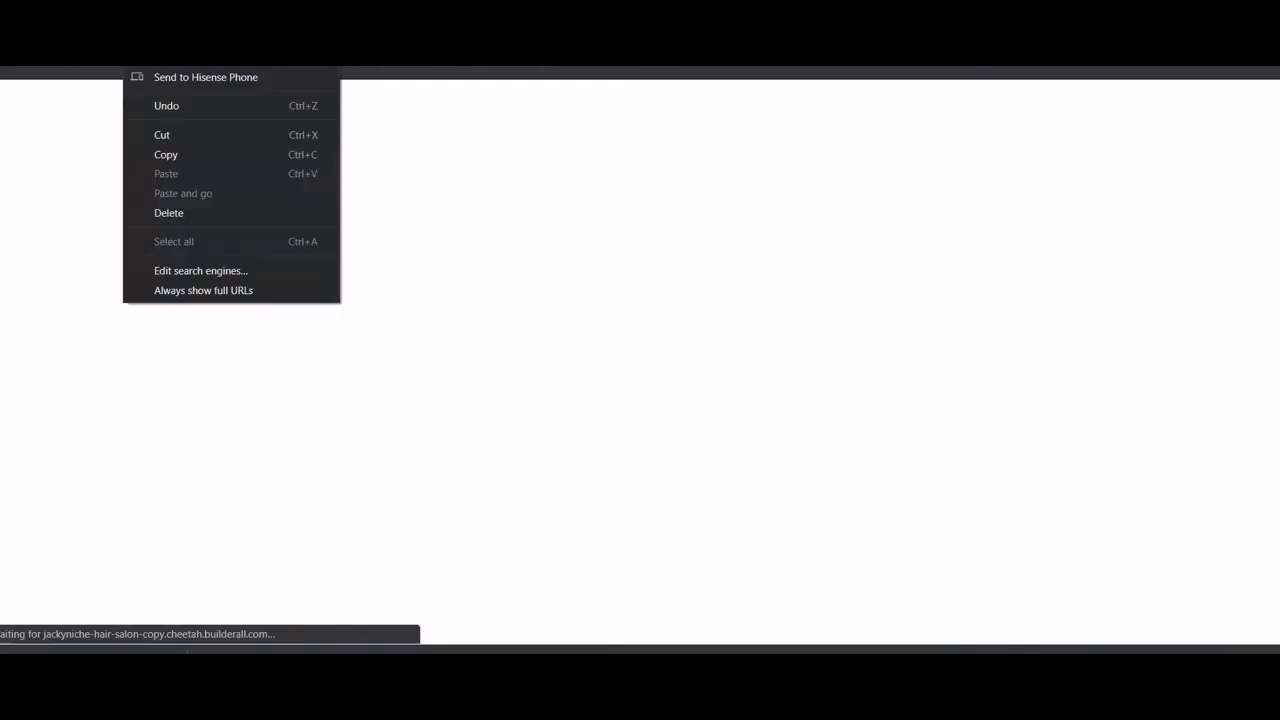
pyautogui.click(179, 150)
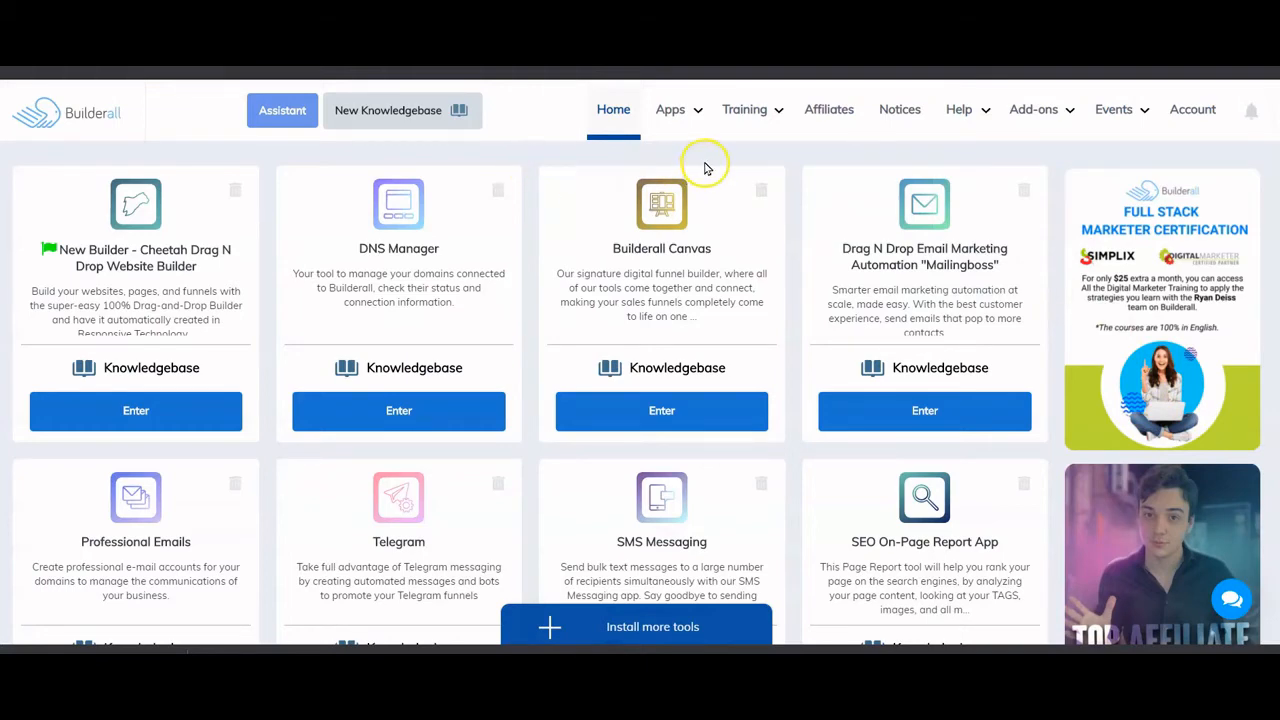
# - Launch the Cheetah Drag N Drop Website Builder and edit the Hair Salon site
pyautogui.moveTo(674, 112)
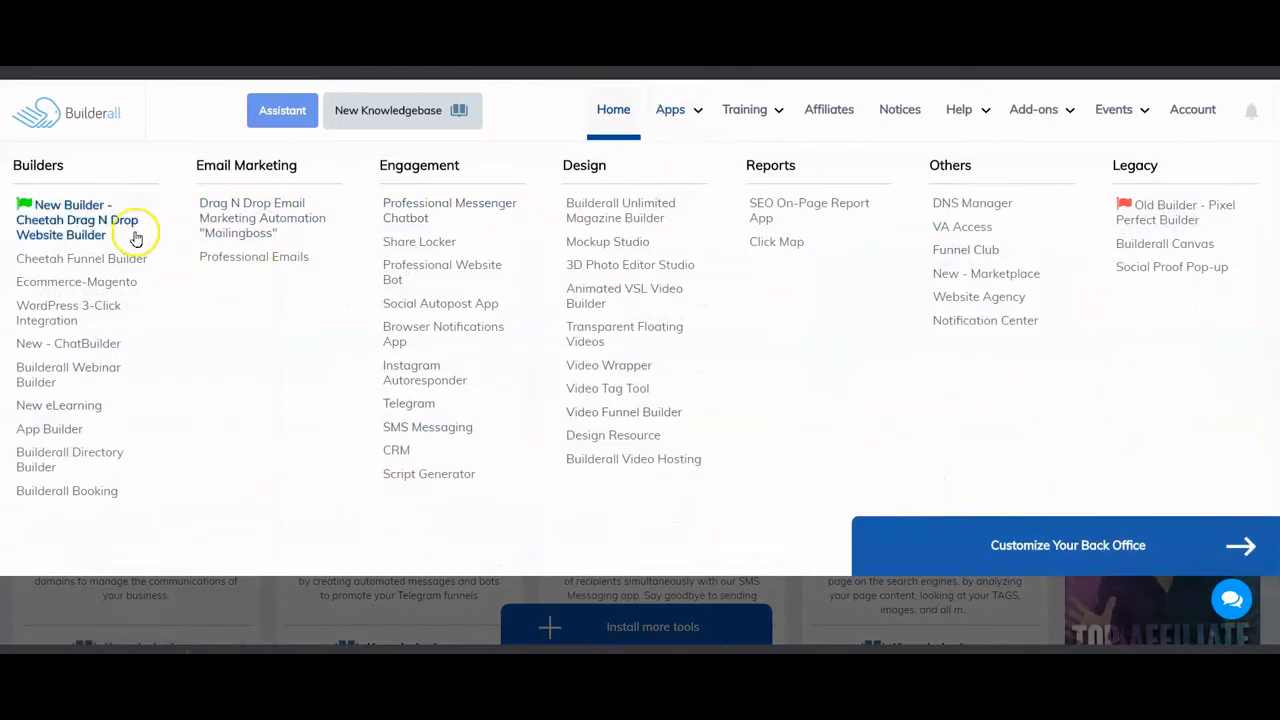
pyautogui.click(85, 227)
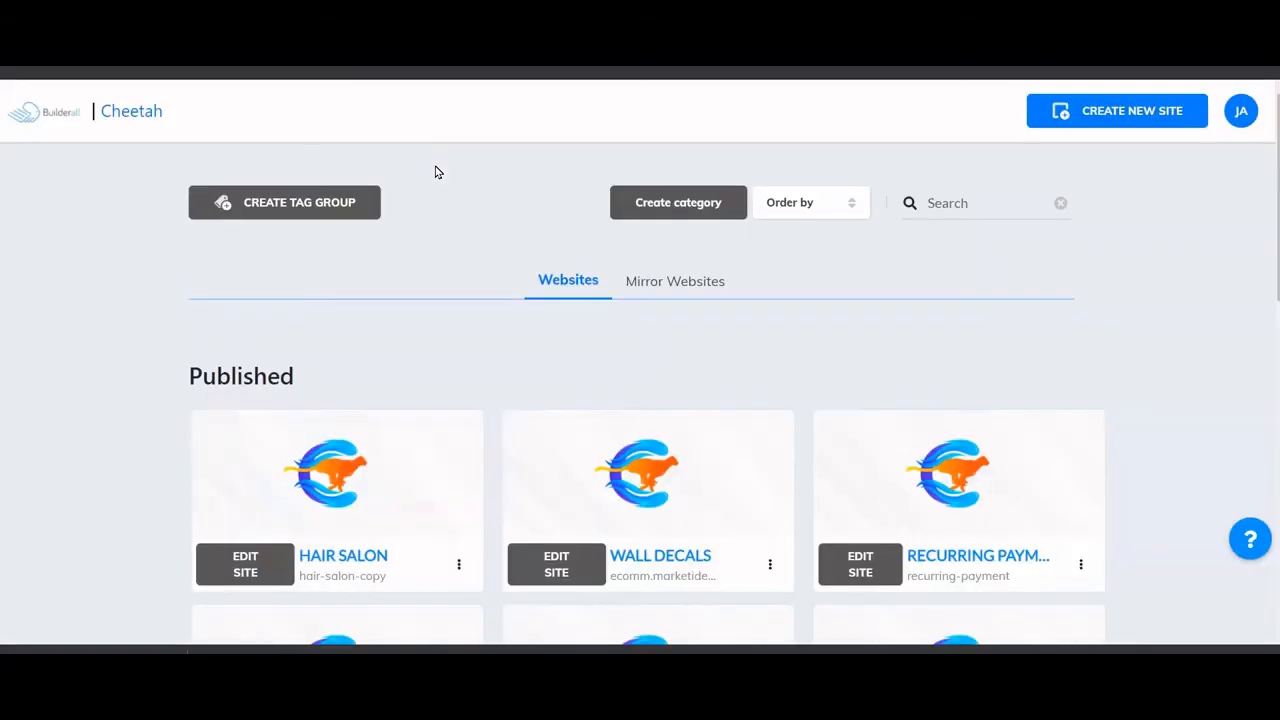
pyautogui.scroll(-3, 434, 171)
pyautogui.click(250, 340)
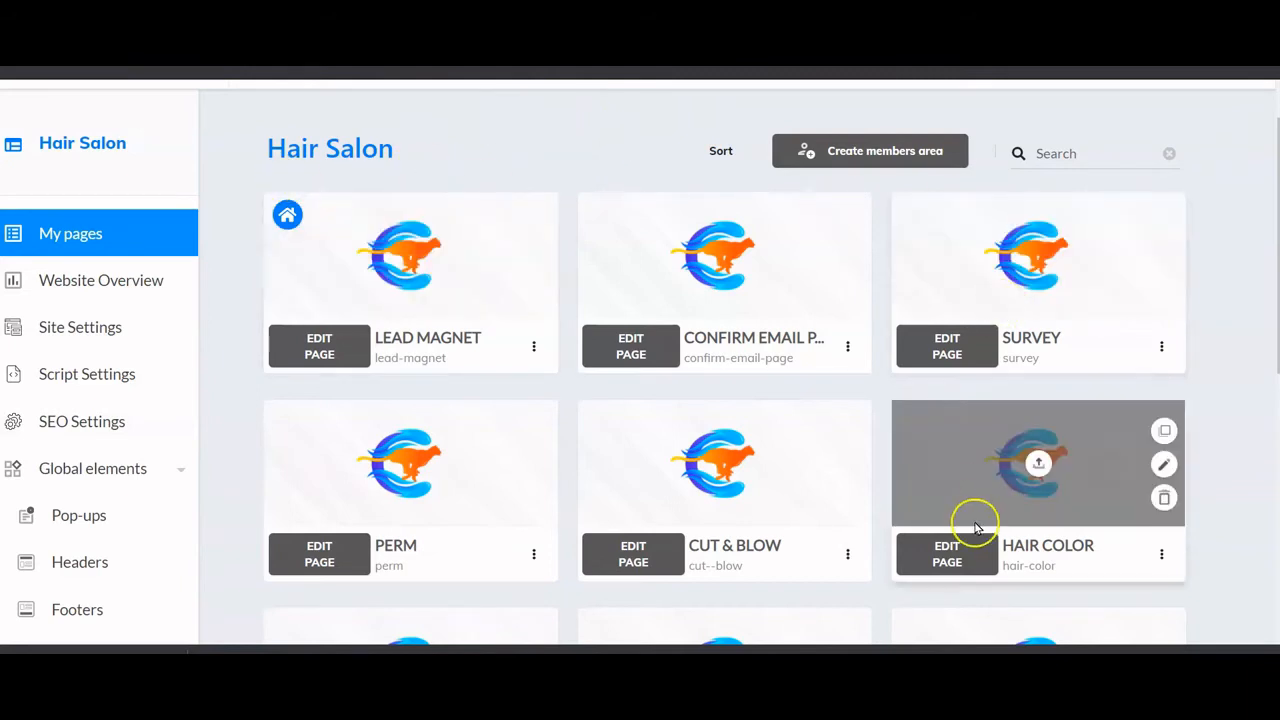
# - In the Hair Salon Site Settings, leave the CRM integration switched on and save
pyautogui.click(535, 352)
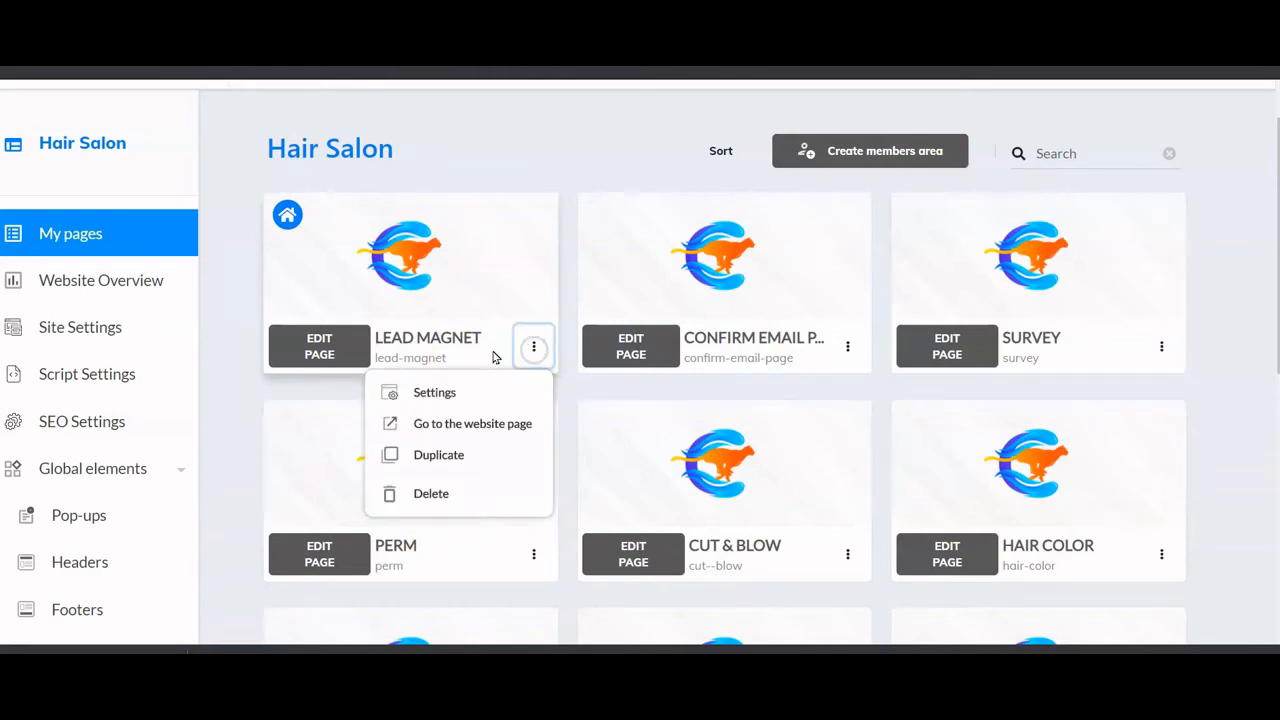
pyautogui.click(136, 330)
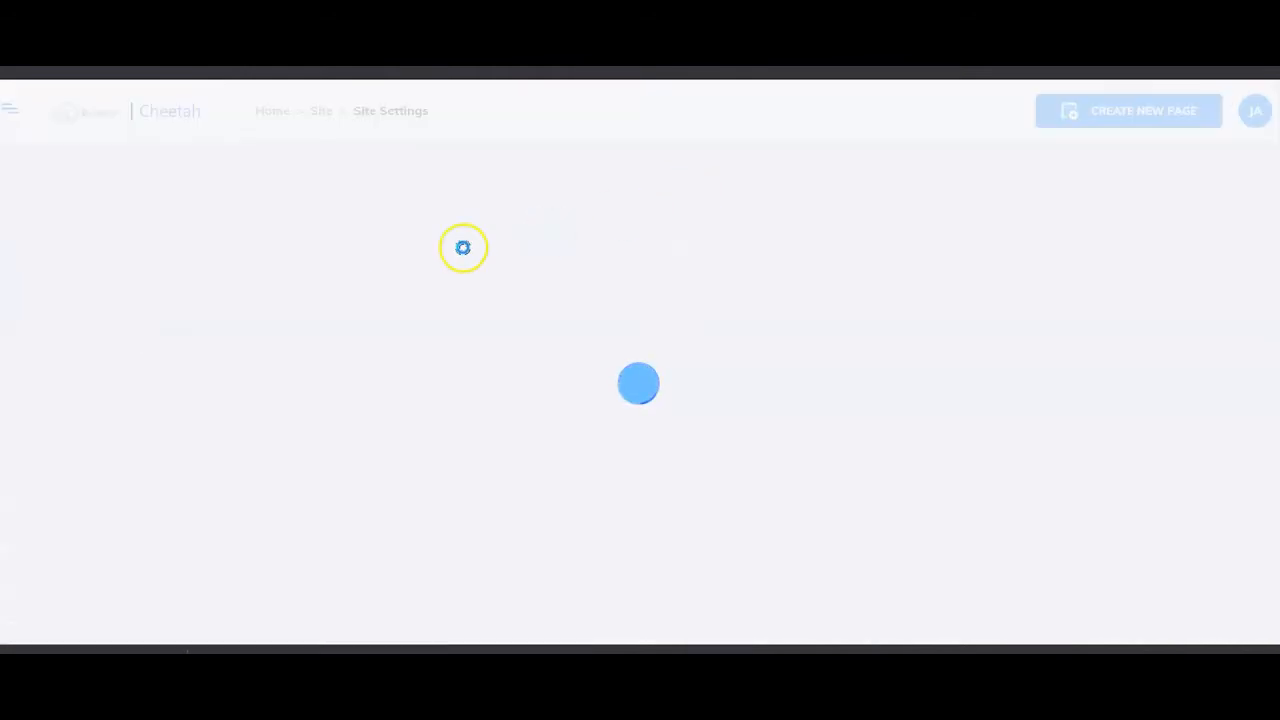
pyautogui.scroll(-3, 548, 293)
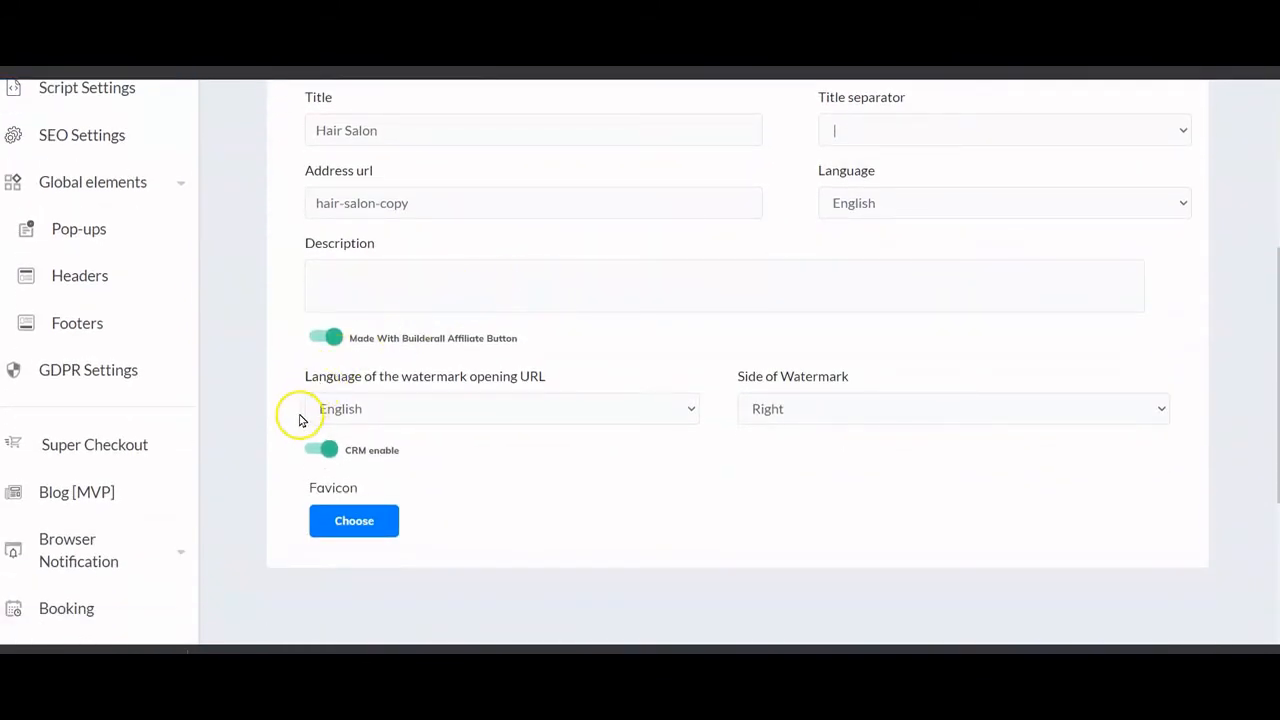
pyautogui.scroll(-3, 303, 418)
pyautogui.scroll(3, 303, 420)
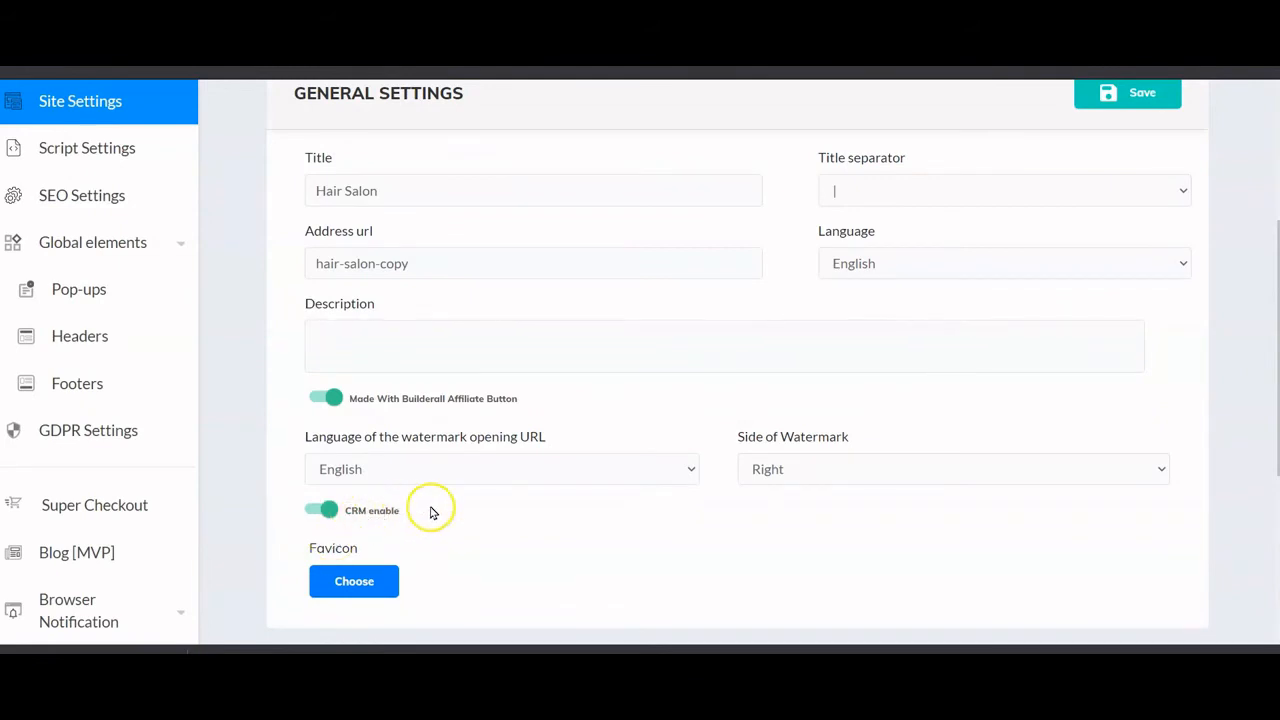
pyautogui.click(316, 513)
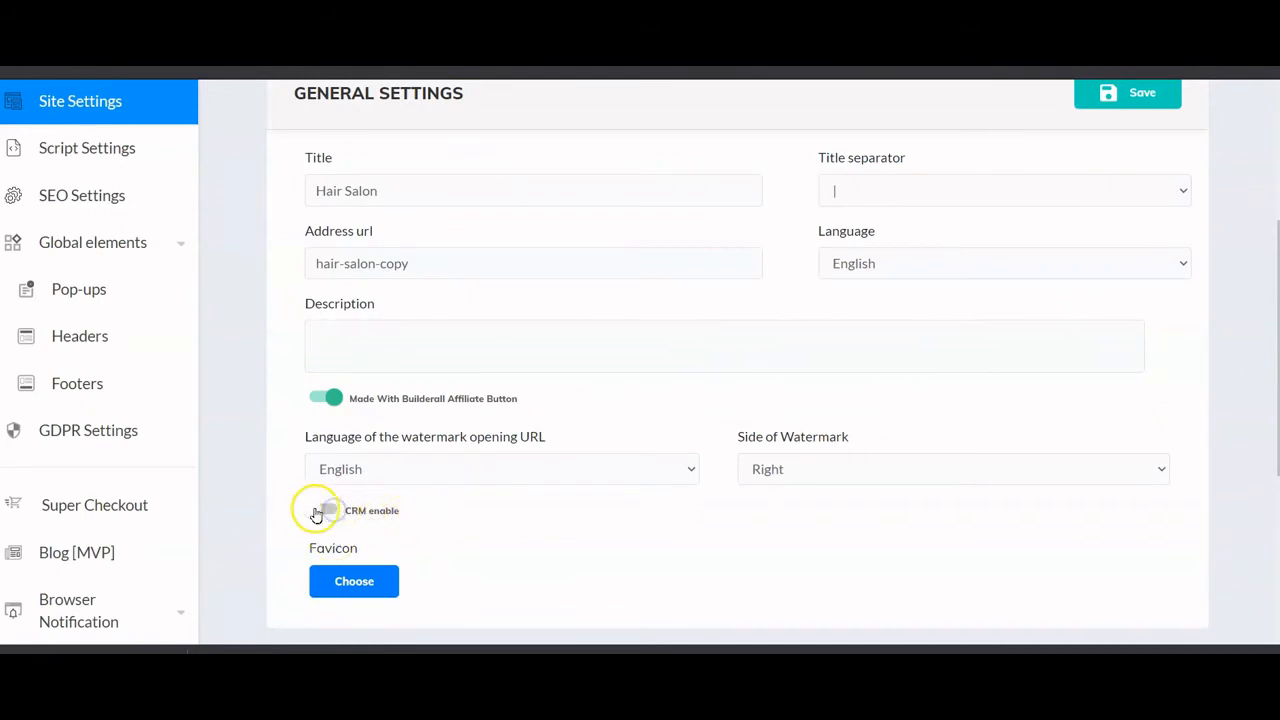
pyautogui.click(318, 513)
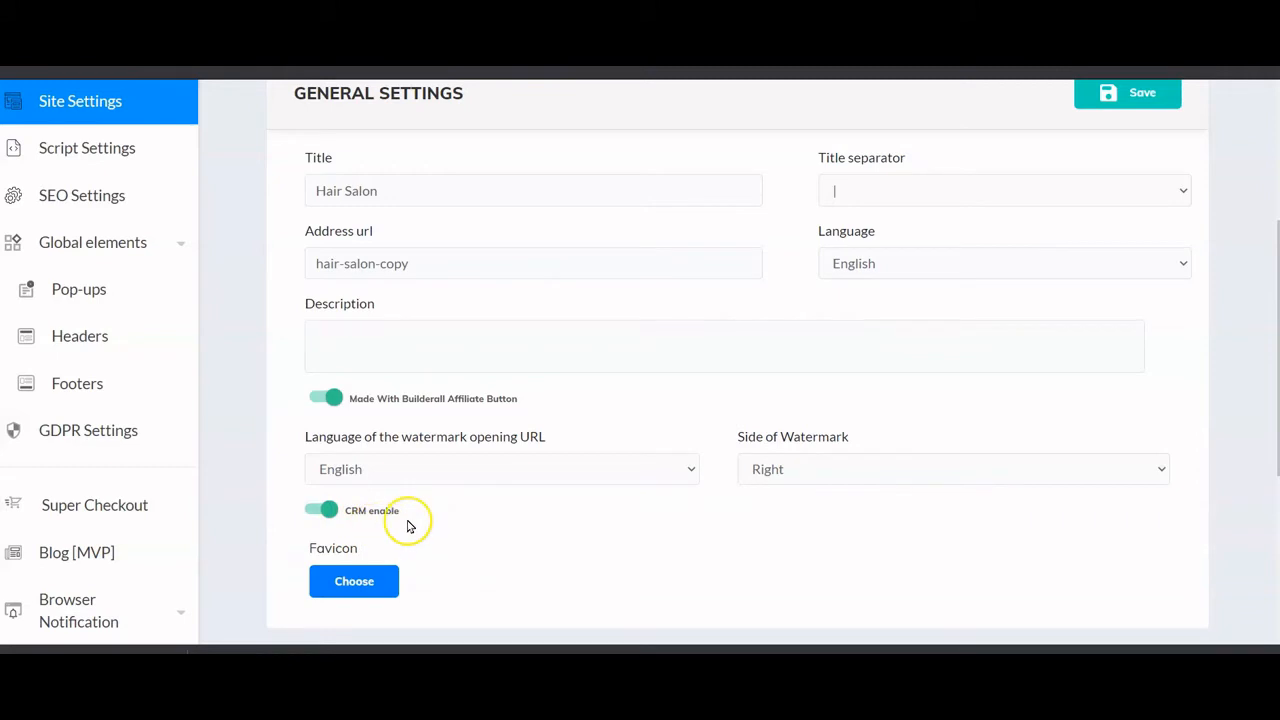
pyautogui.click(1152, 91)
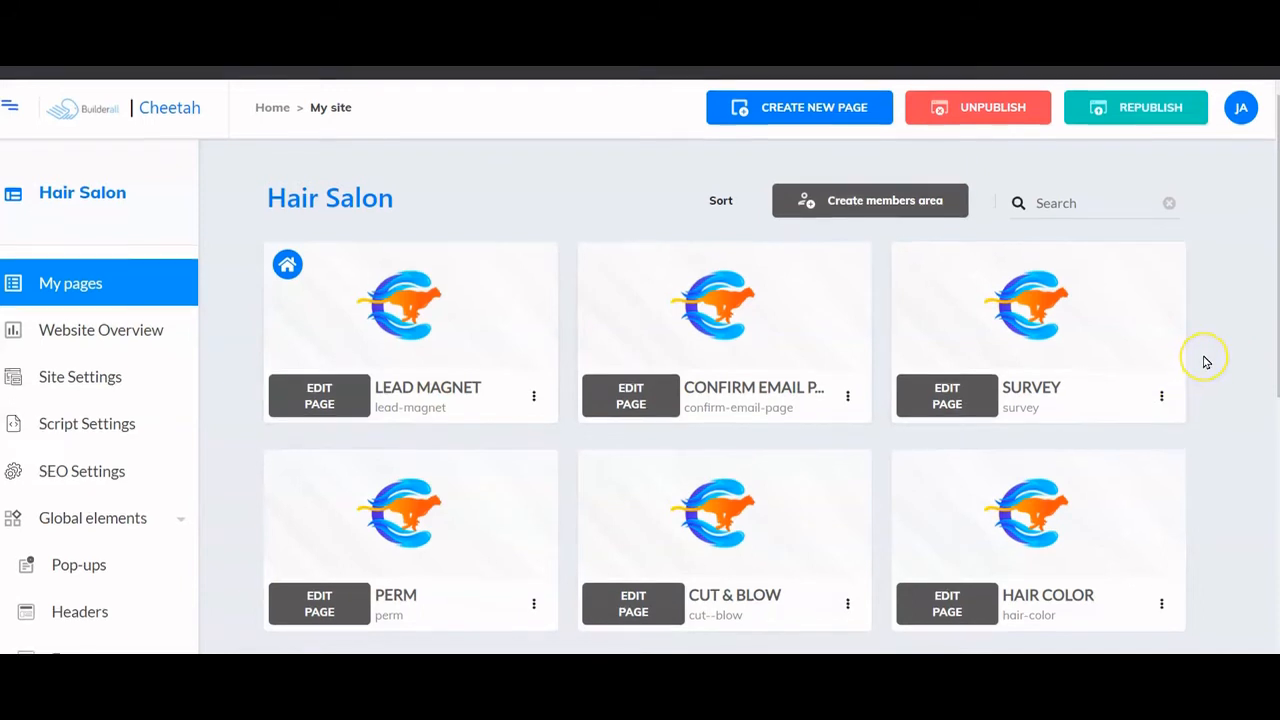
# - Open the Lead Magnet page's live website from its card menu
pyautogui.scroll(-1, 1205, 362)
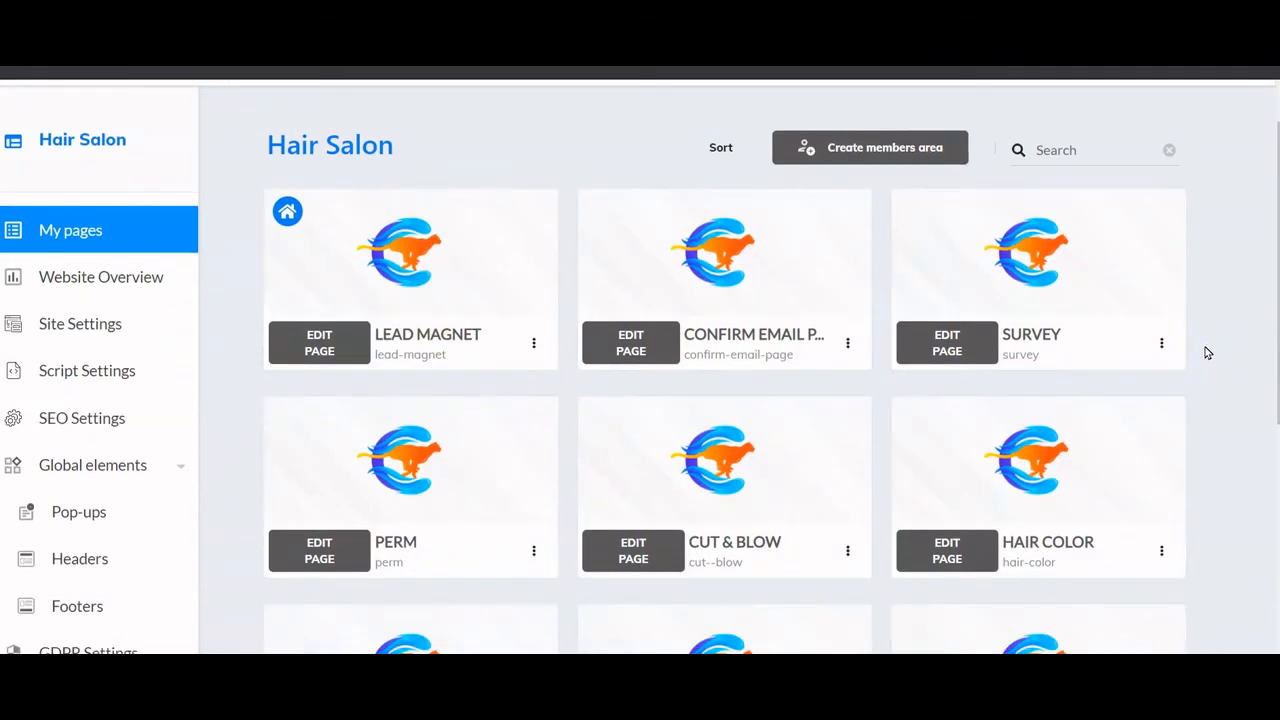
pyautogui.scroll(-3, 1207, 352)
pyautogui.scroll(-4, 1207, 352)
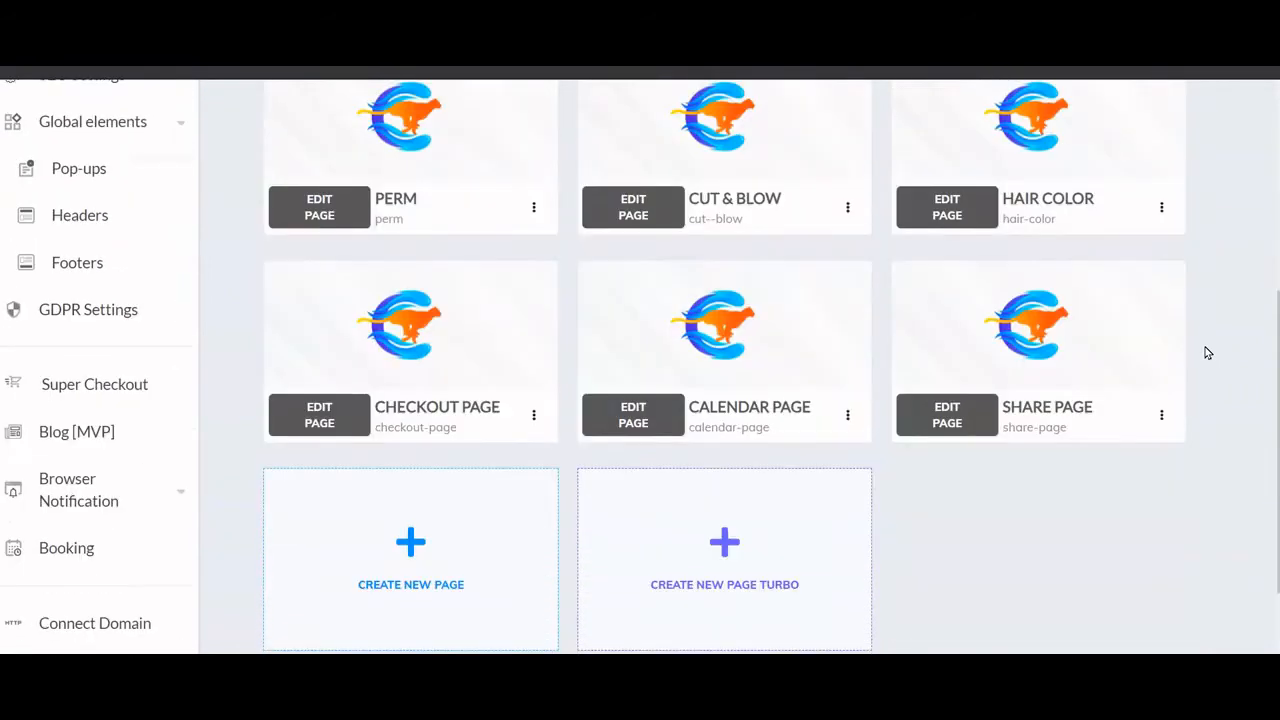
pyautogui.scroll(5, 1111, 474)
pyautogui.scroll(4, 1106, 468)
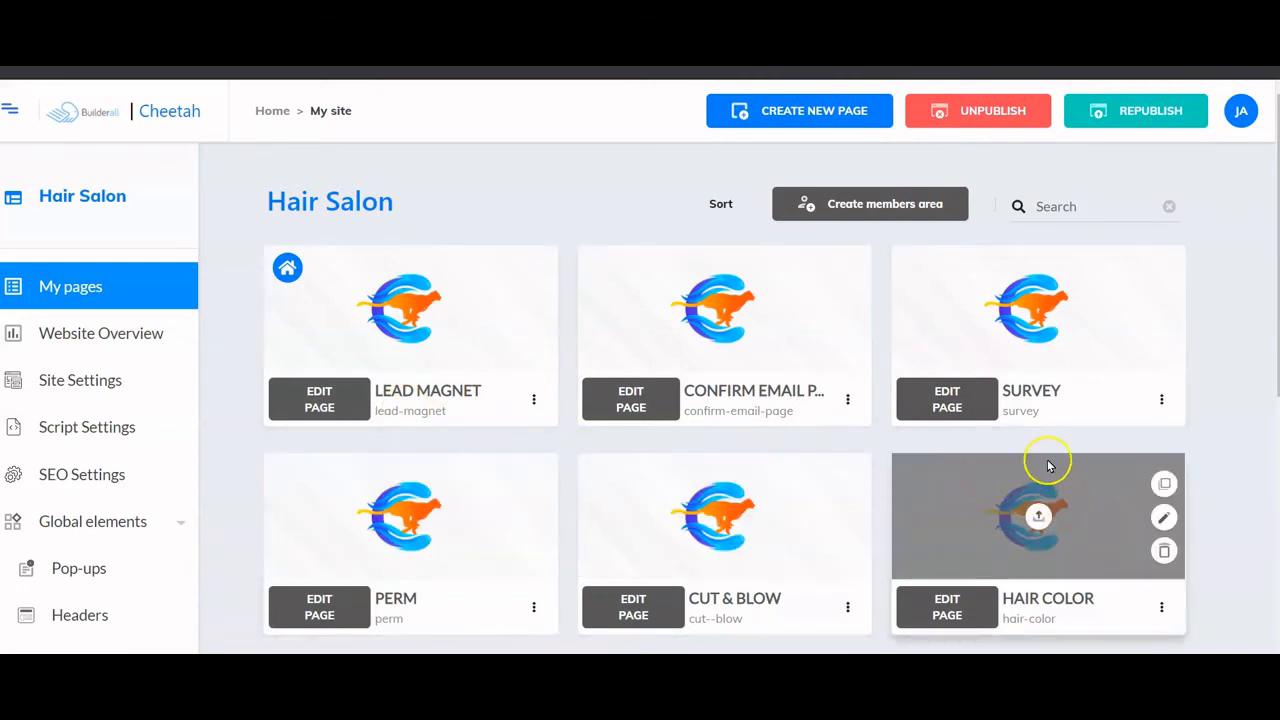
pyautogui.click(535, 403)
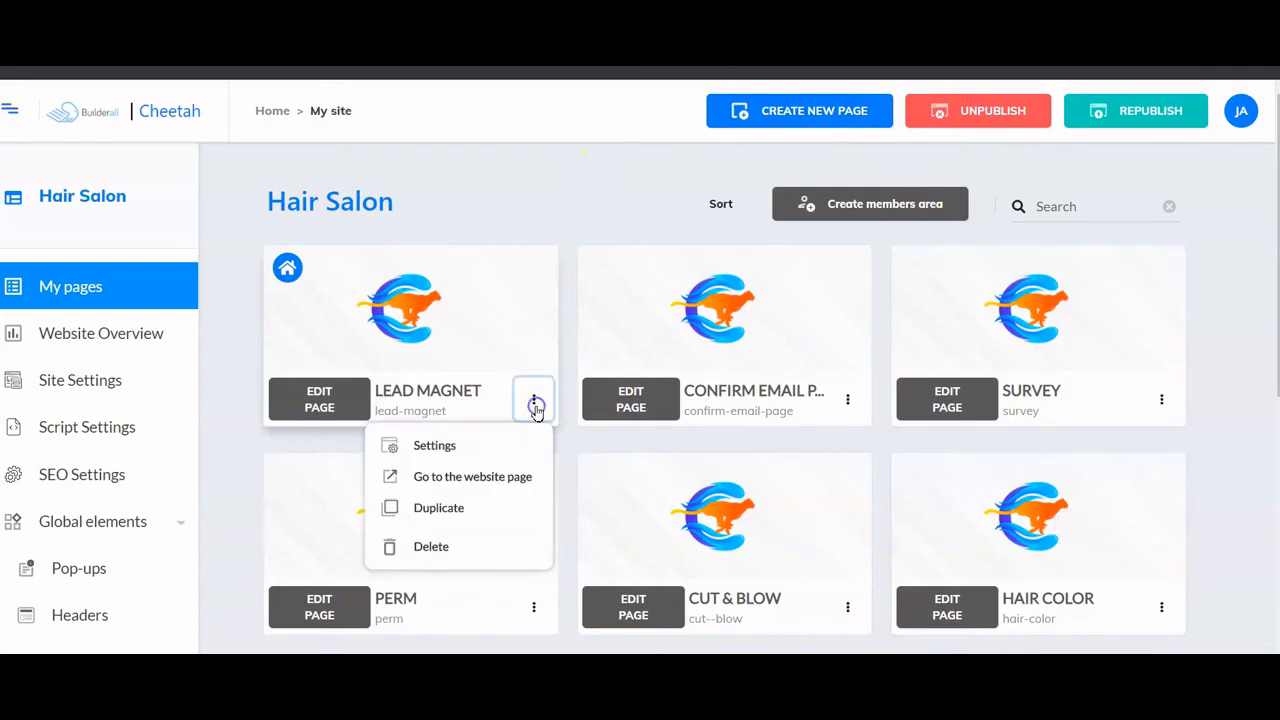
pyautogui.click(499, 479)
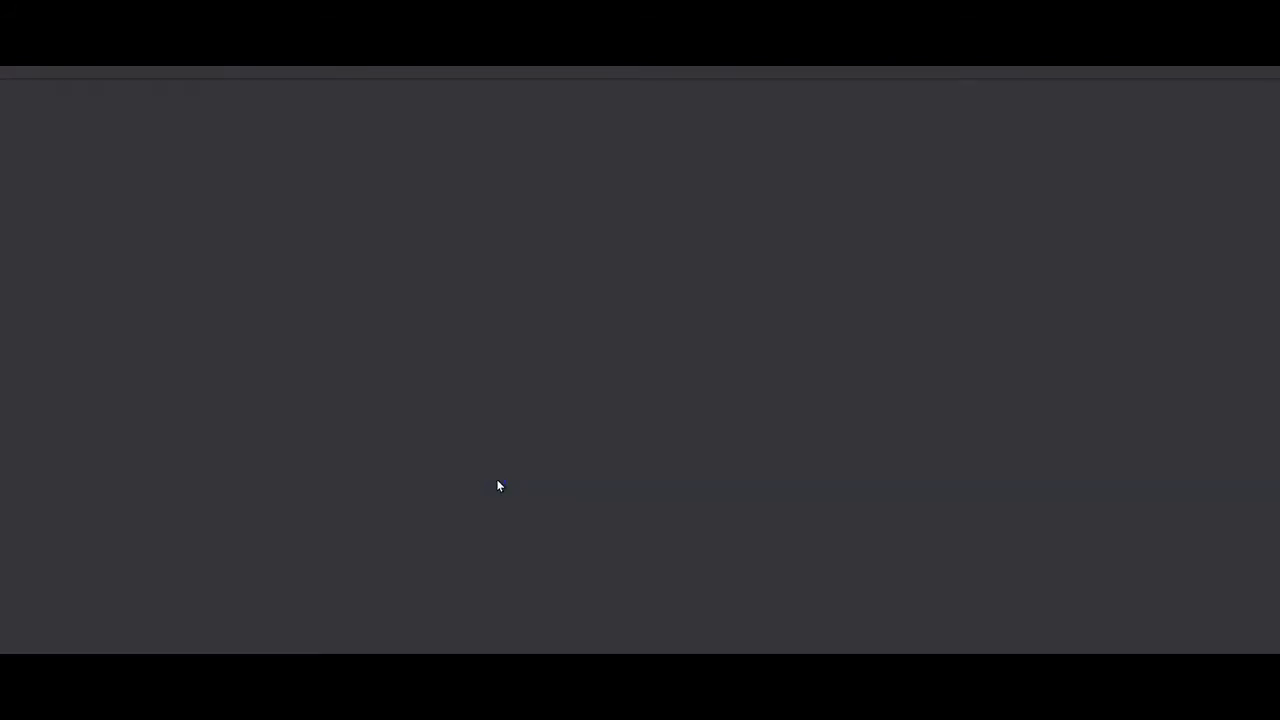
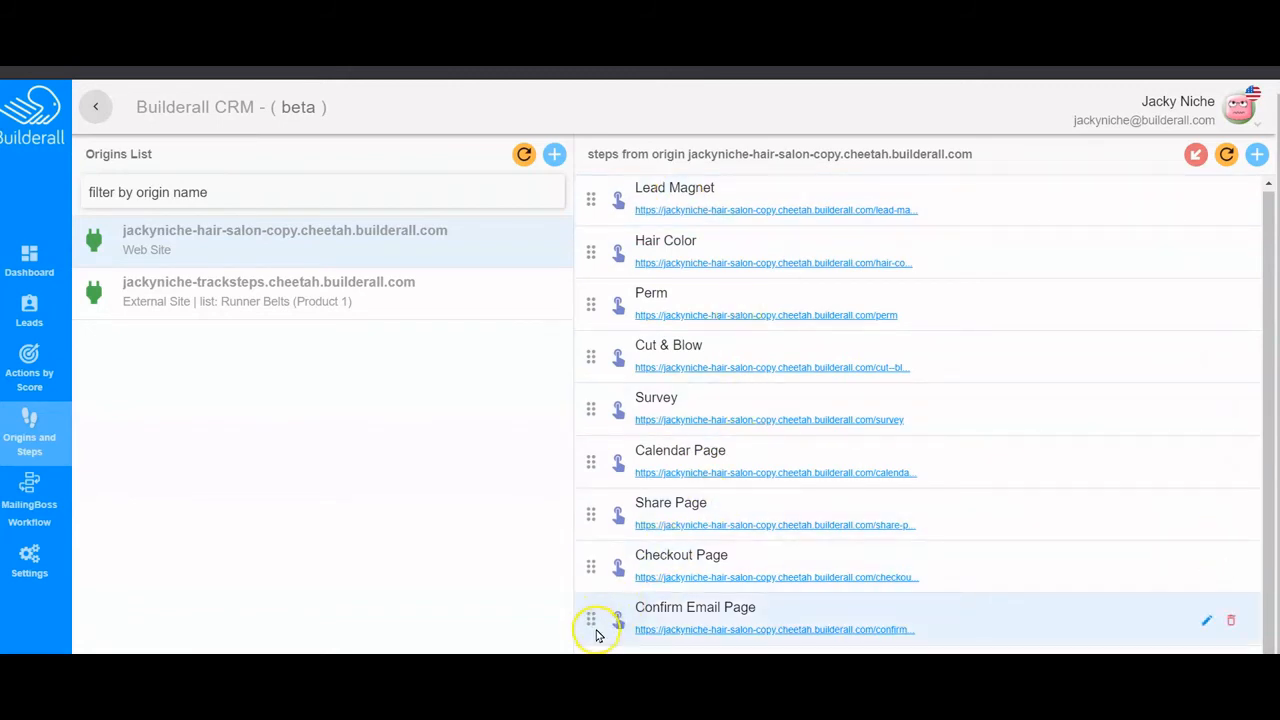
# - Order the steps Lead Magnet, Confirm Email Page, Survey, Checkout before Calendar; delete the test step
pyautogui.moveTo(592, 625); pyautogui.dragTo(590, 252)
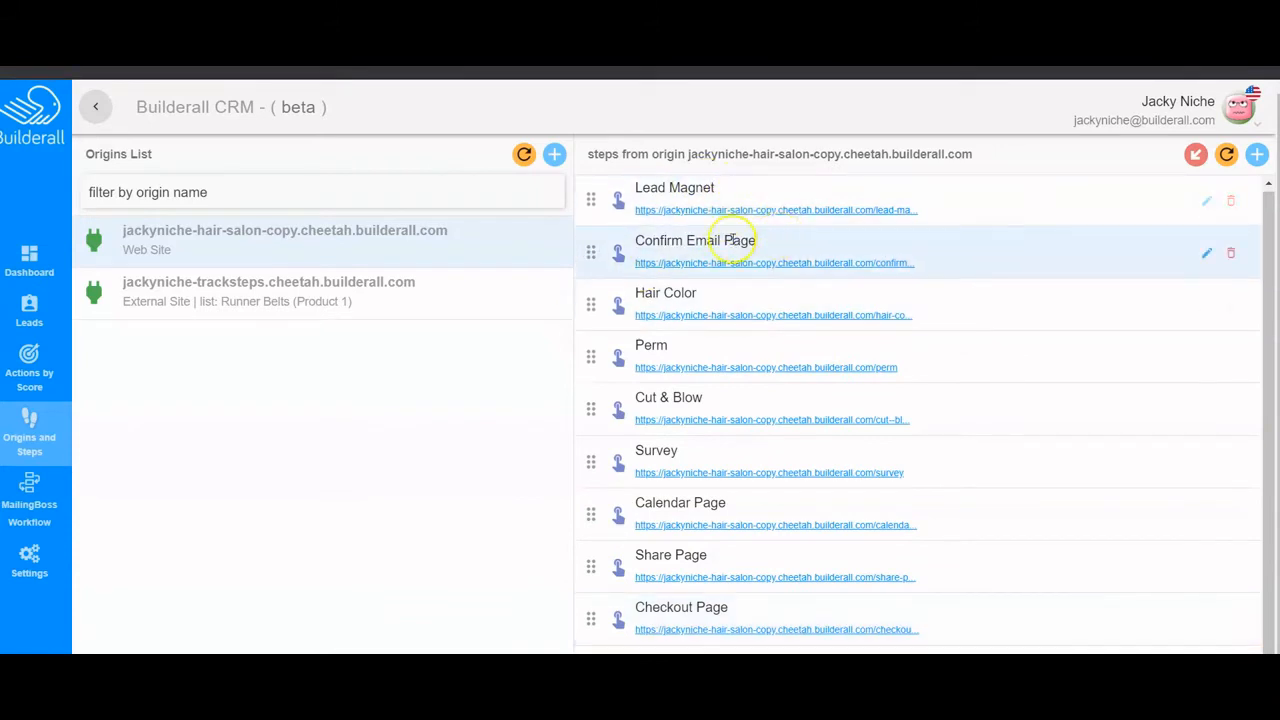
pyautogui.moveTo(591, 463); pyautogui.dragTo(581, 287)
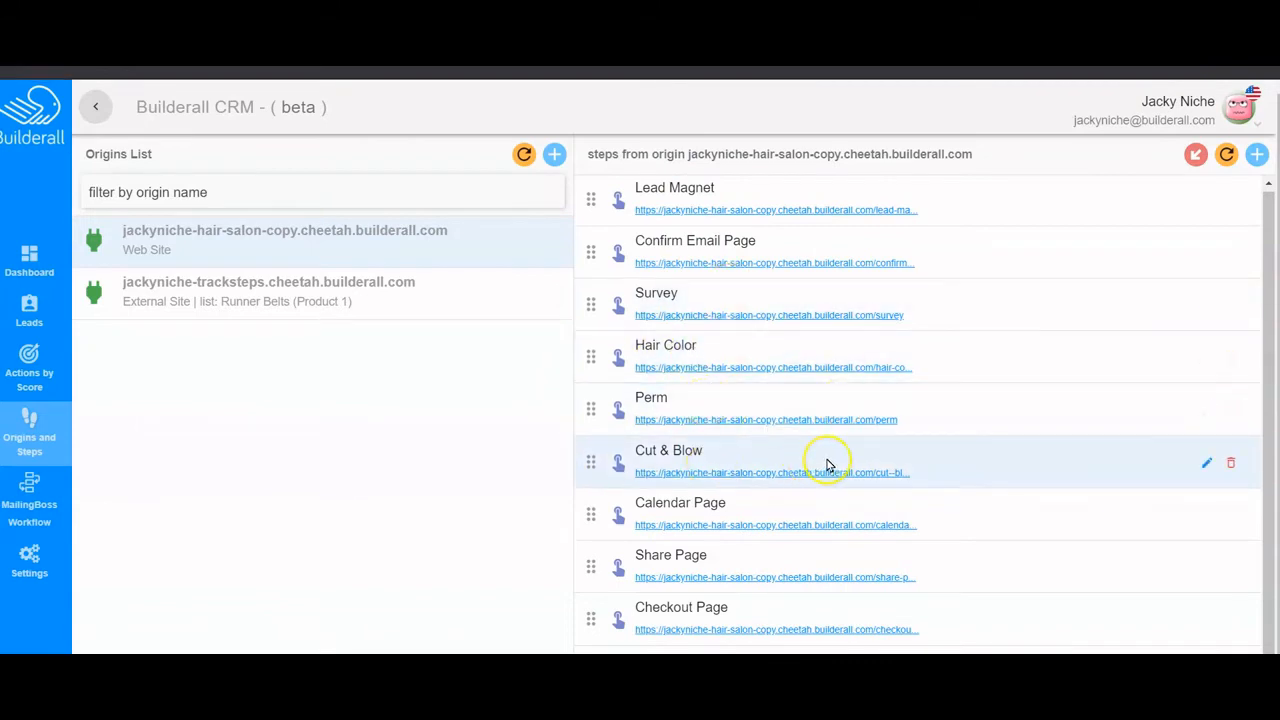
pyautogui.moveTo(588, 625); pyautogui.dragTo(579, 502)
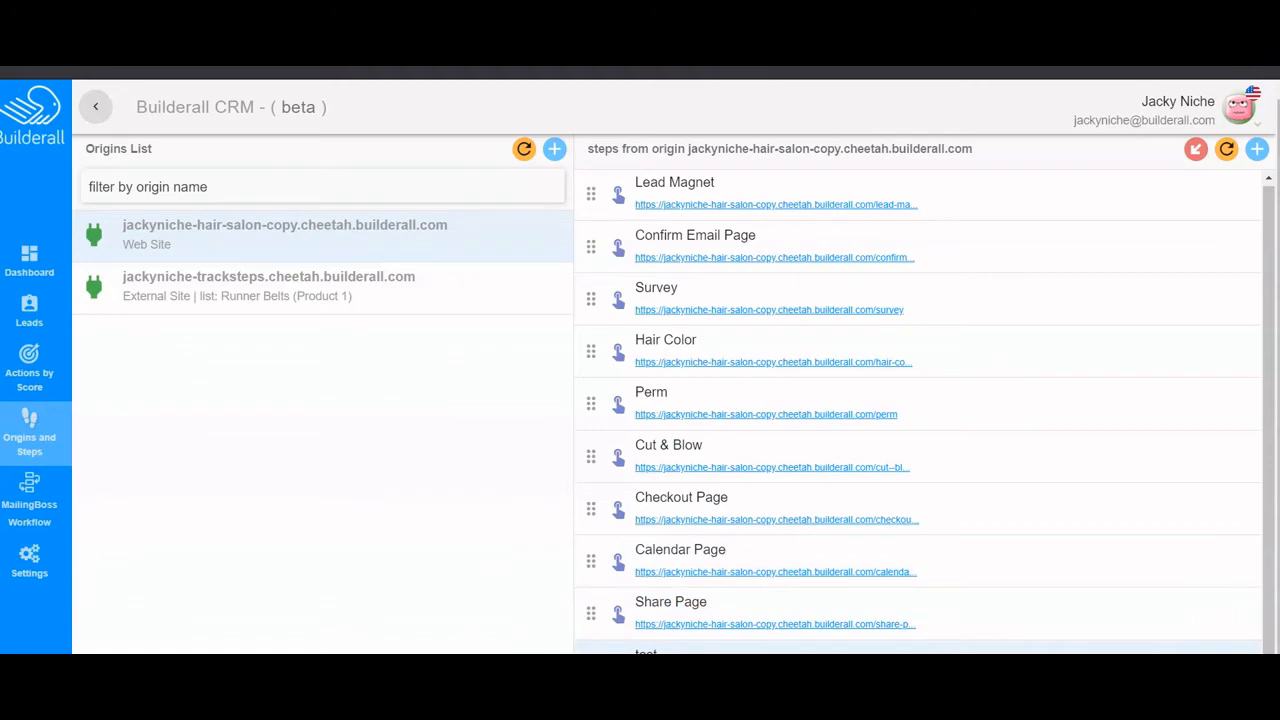
pyautogui.click(766, 543)
pyautogui.click(586, 480)
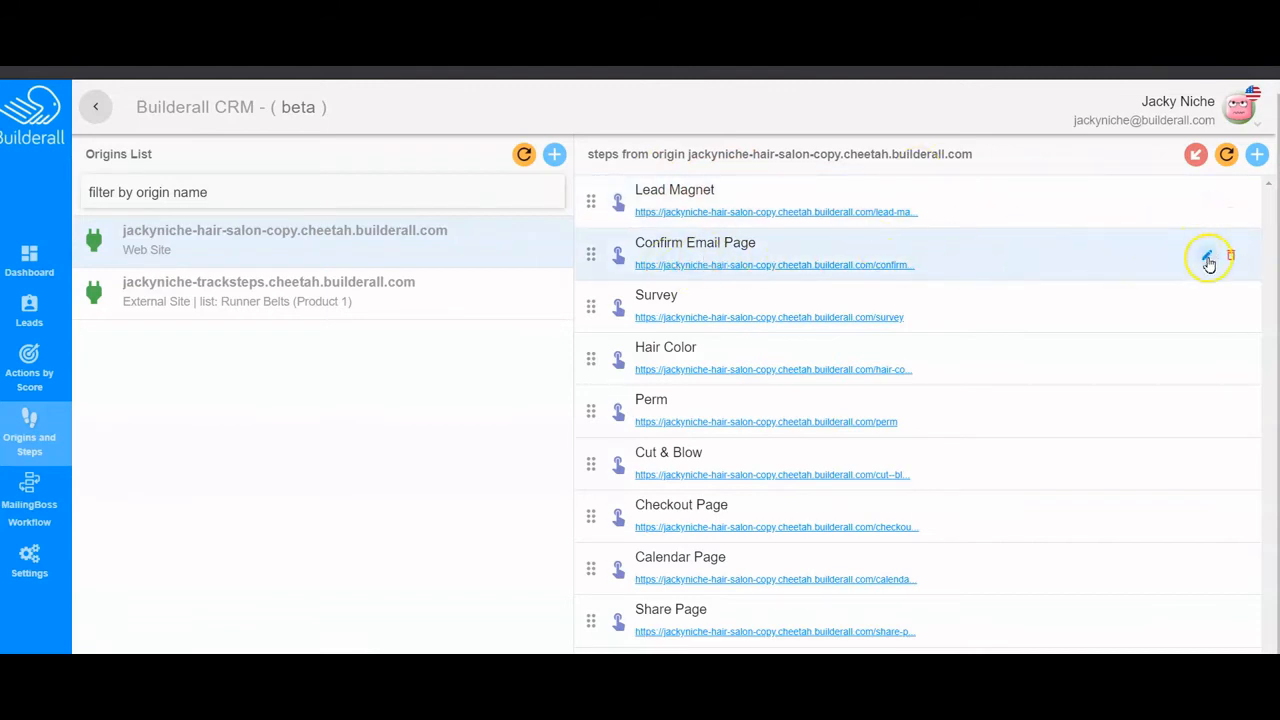
# - Tag the Confirm Email Page step with a new SUBSCRIBED tag
pyautogui.click(1208, 257)
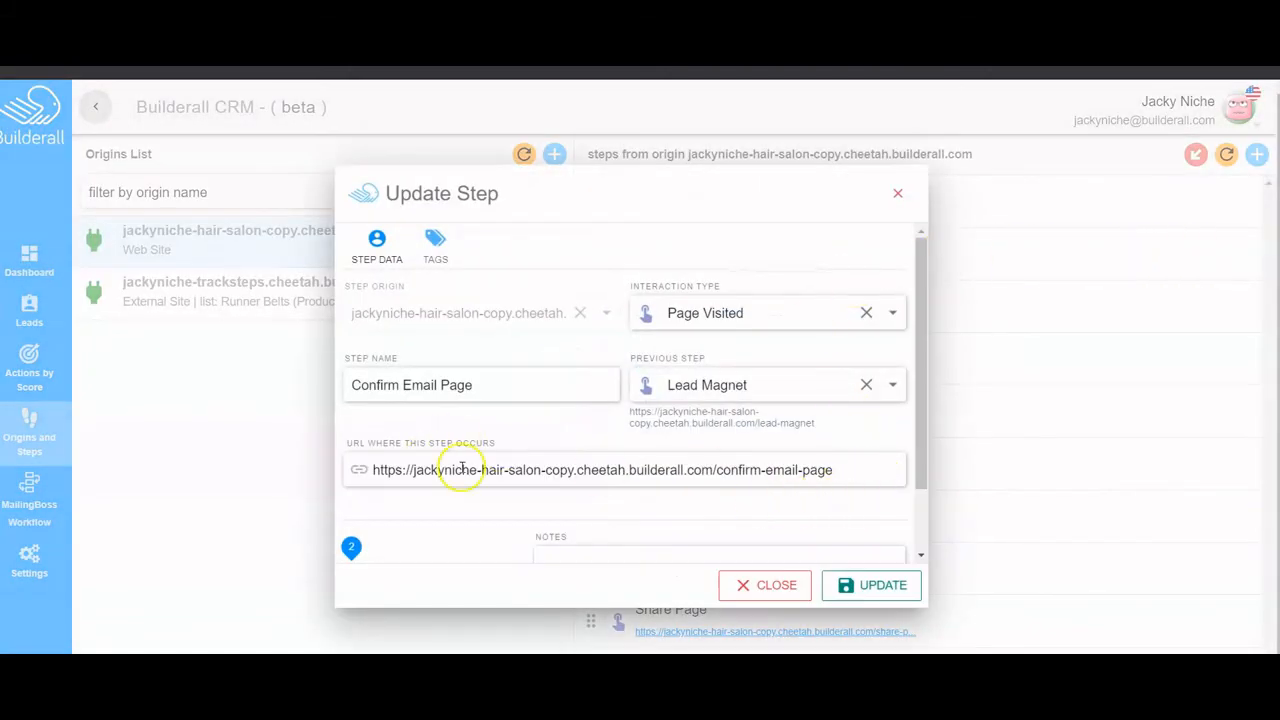
pyautogui.click(435, 240)
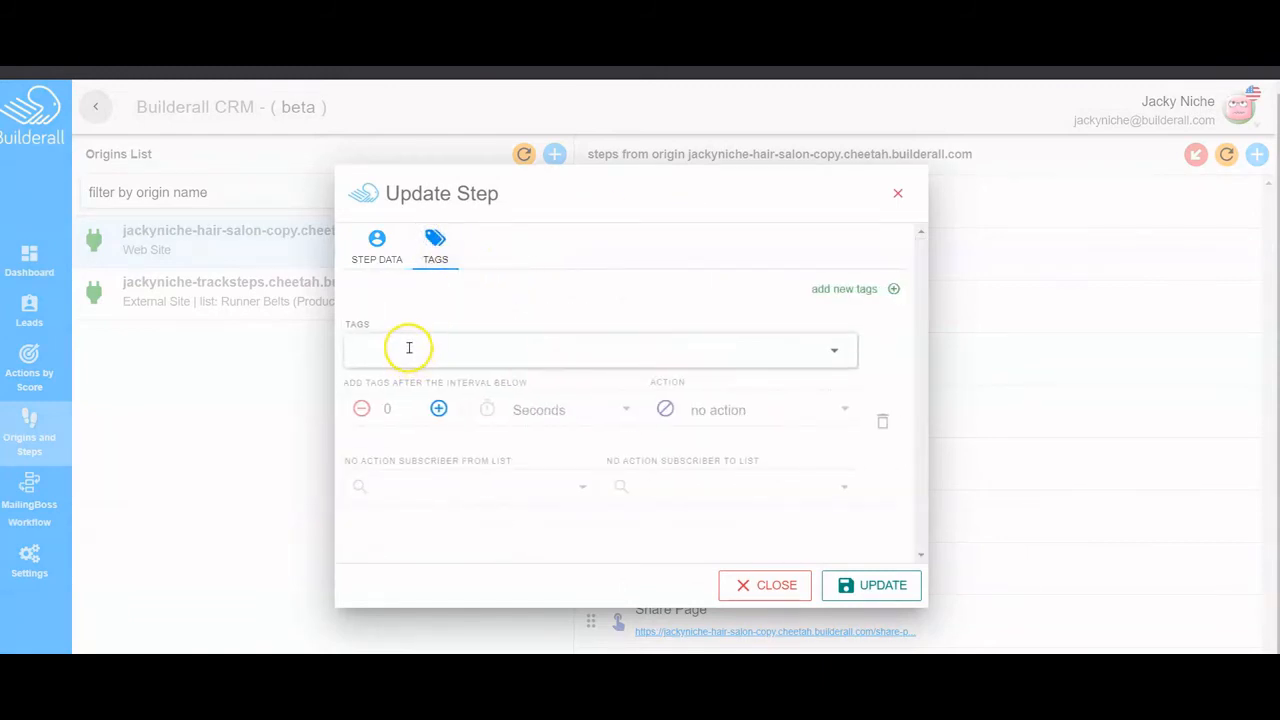
pyautogui.click(409, 348)
pyautogui.write('subscribed')
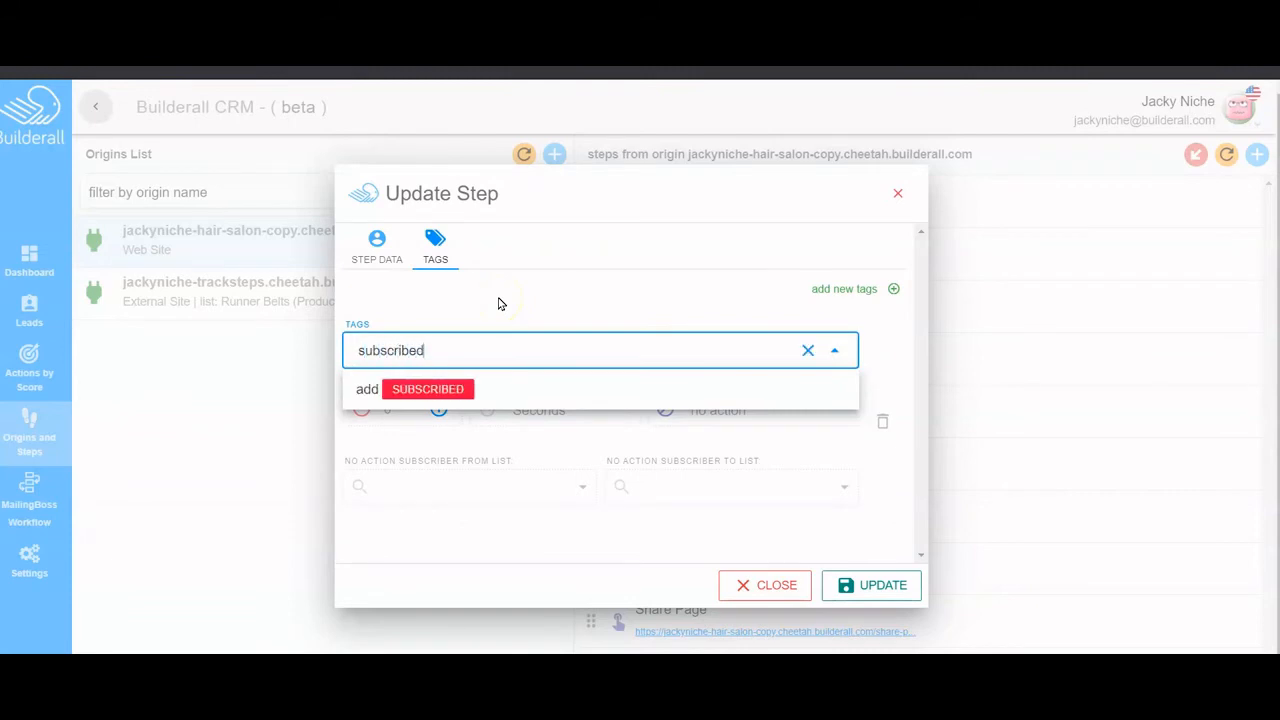
pyautogui.click(443, 388)
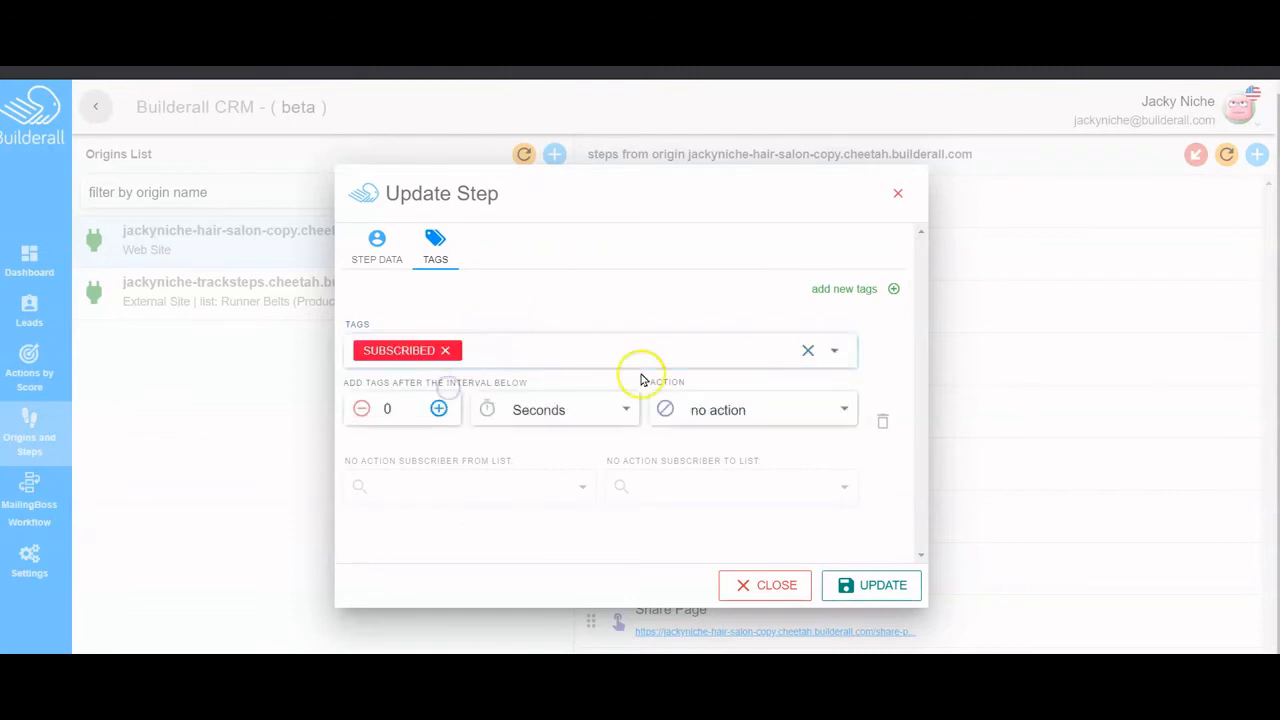
pyautogui.click(877, 588)
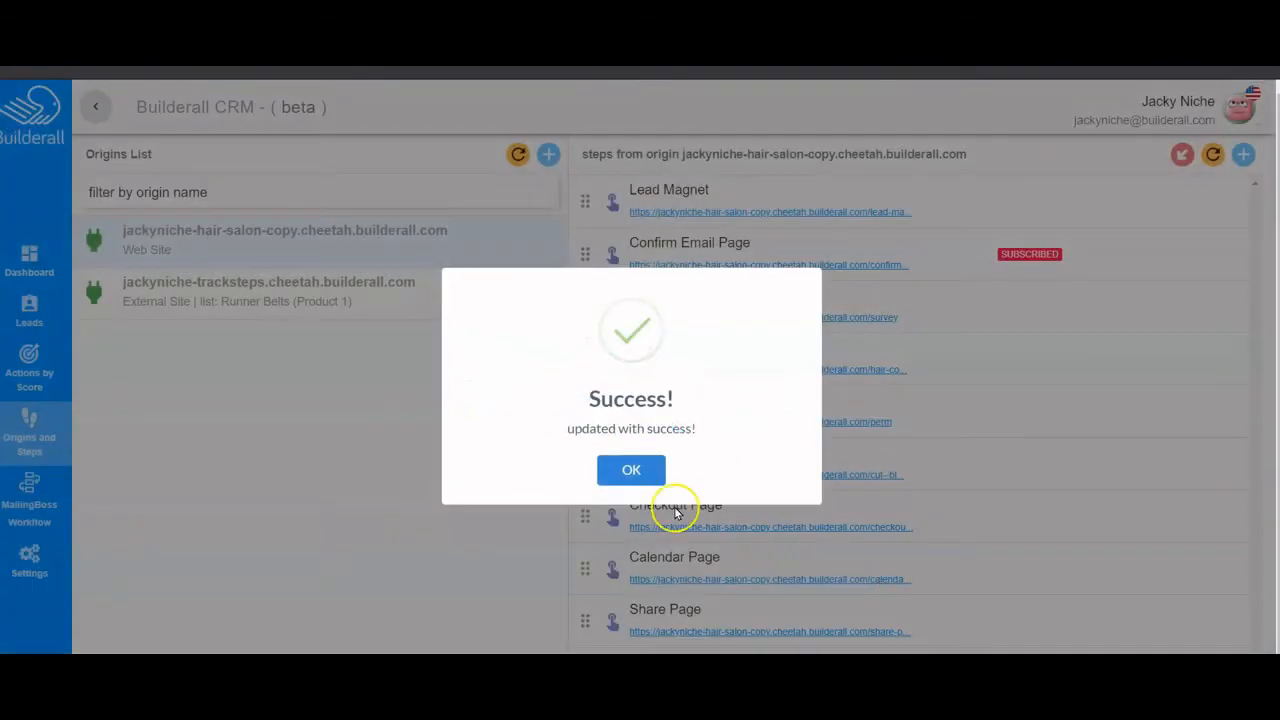
pyautogui.click(634, 477)
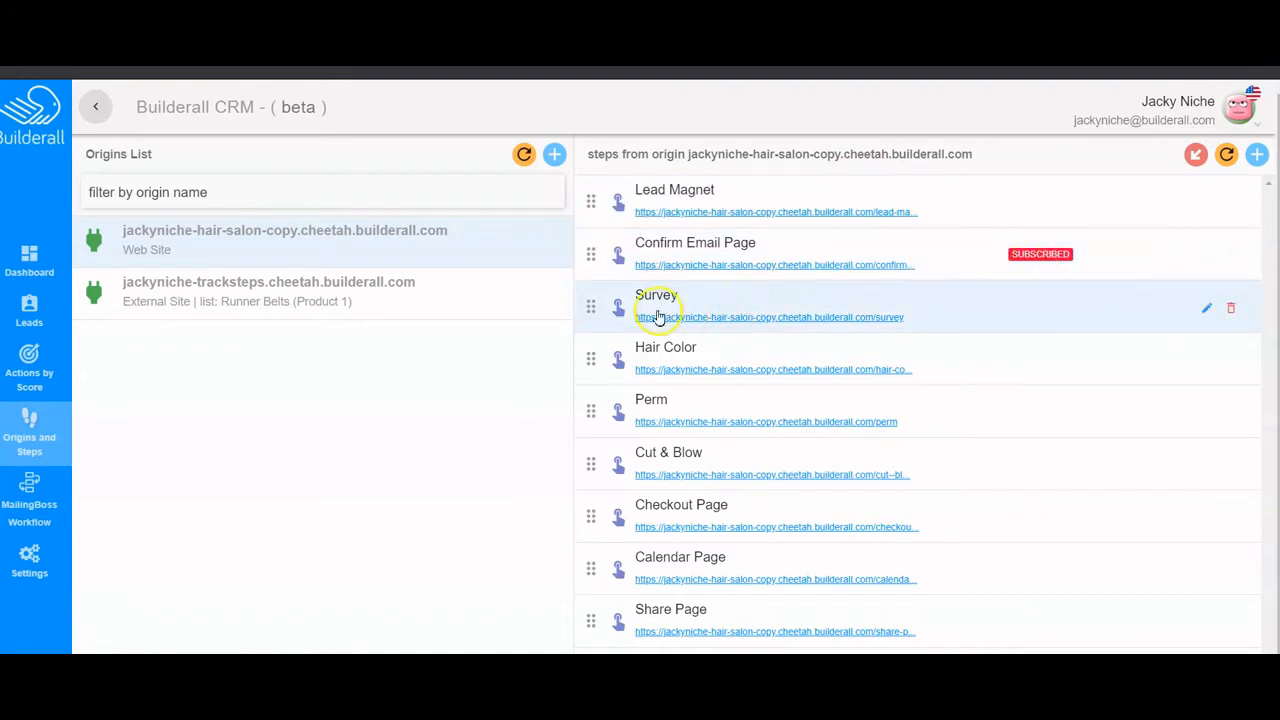
# - Tag the Survey step with a new SURVEY tag
pyautogui.click(1207, 309)
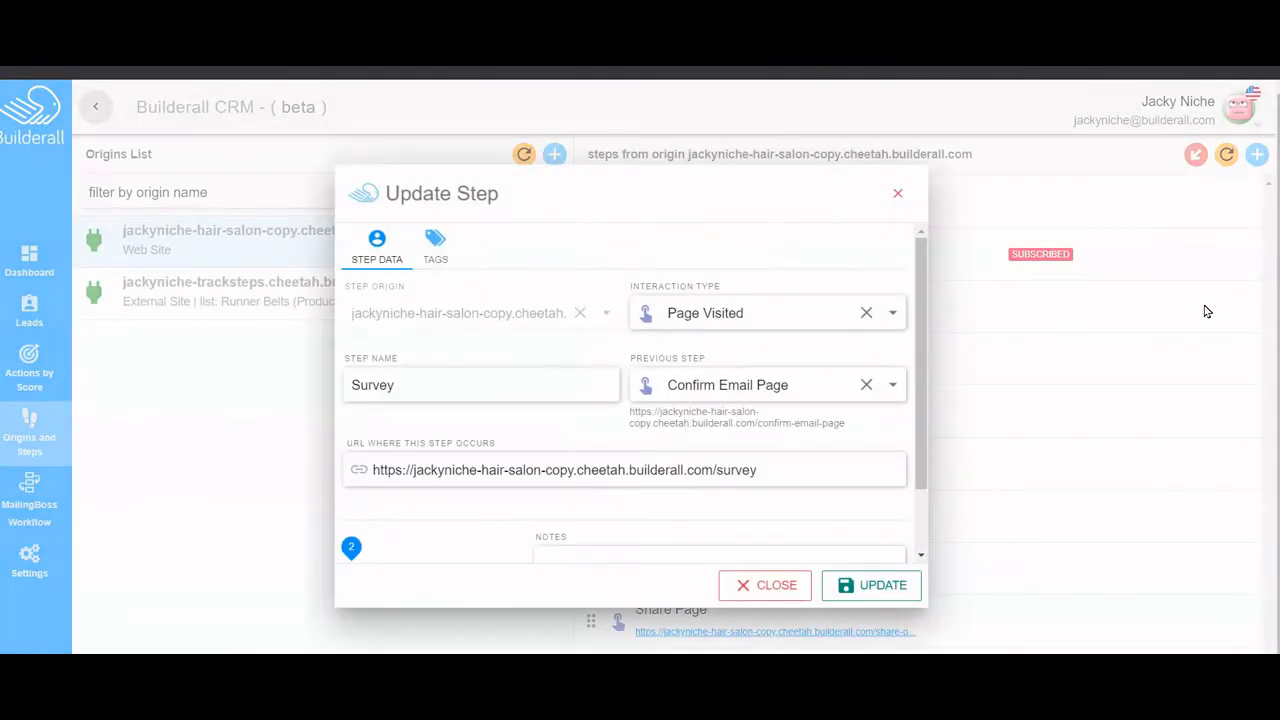
pyautogui.click(525, 385)
pyautogui.click(435, 245)
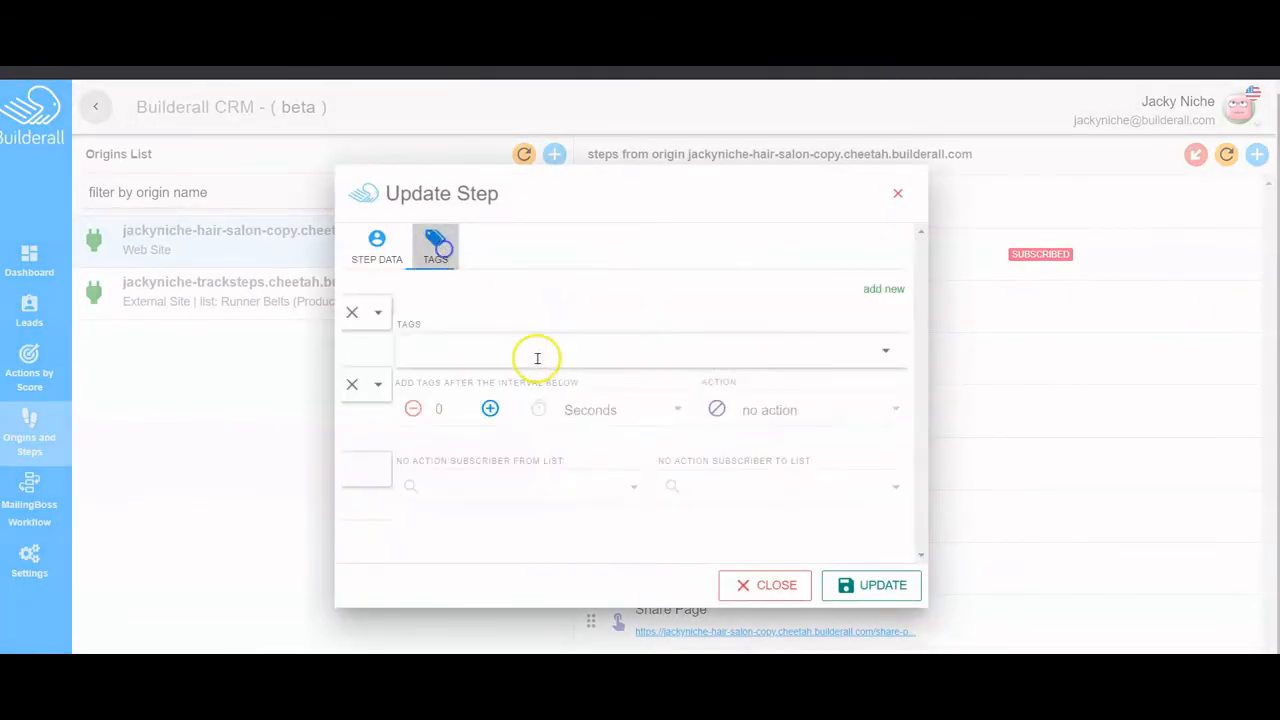
pyautogui.click(455, 340)
pyautogui.write('subs')
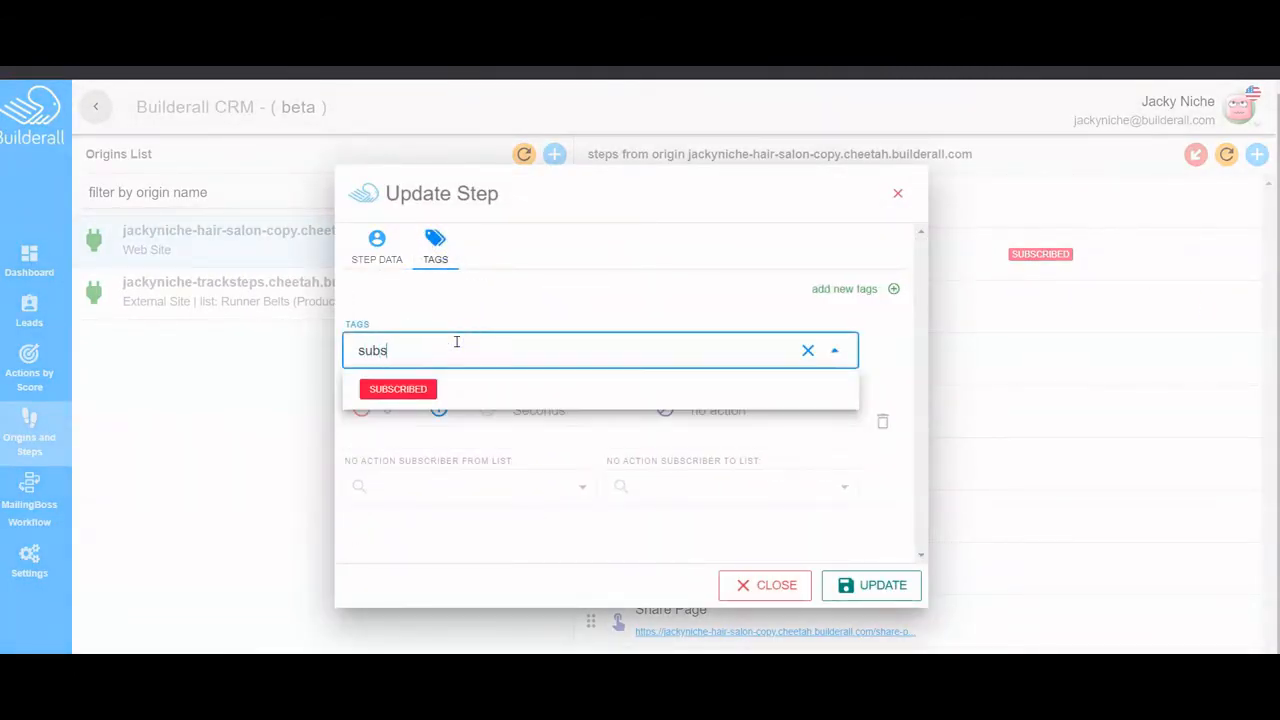
pyautogui.press('BackSpace')
pyautogui.press('BackSpace')
pyautogui.write('survey')
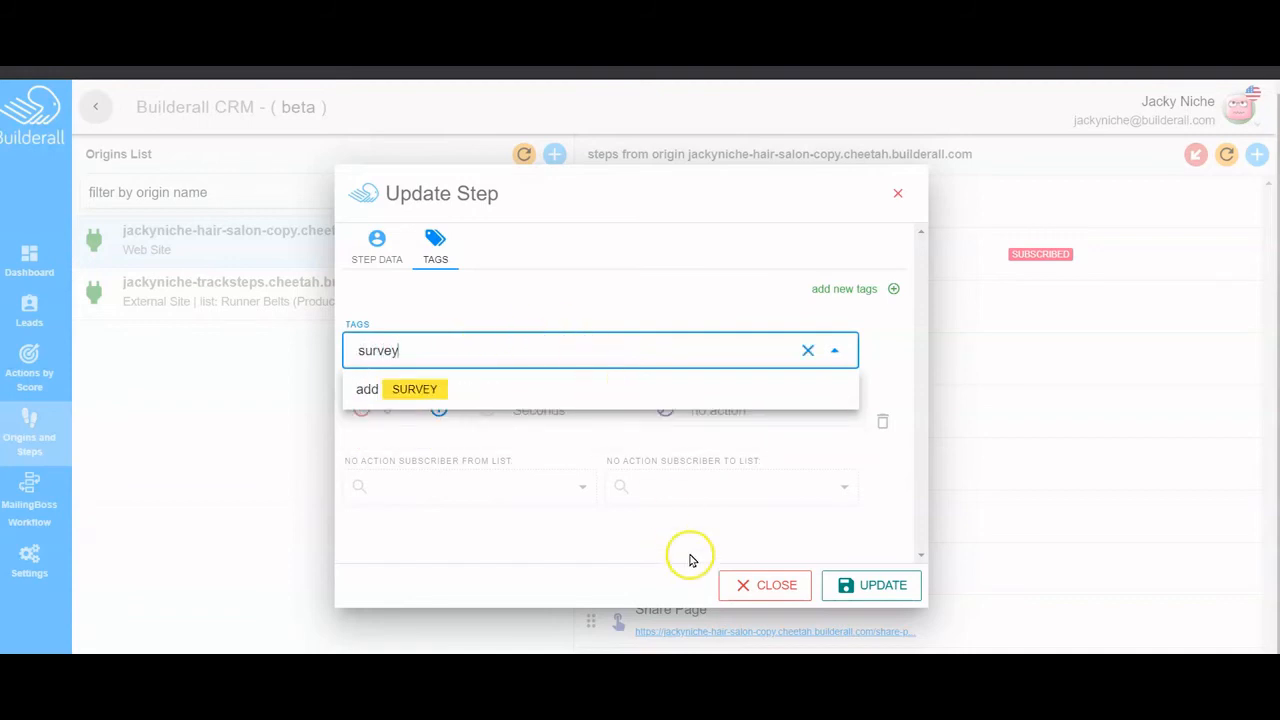
pyautogui.click(398, 389)
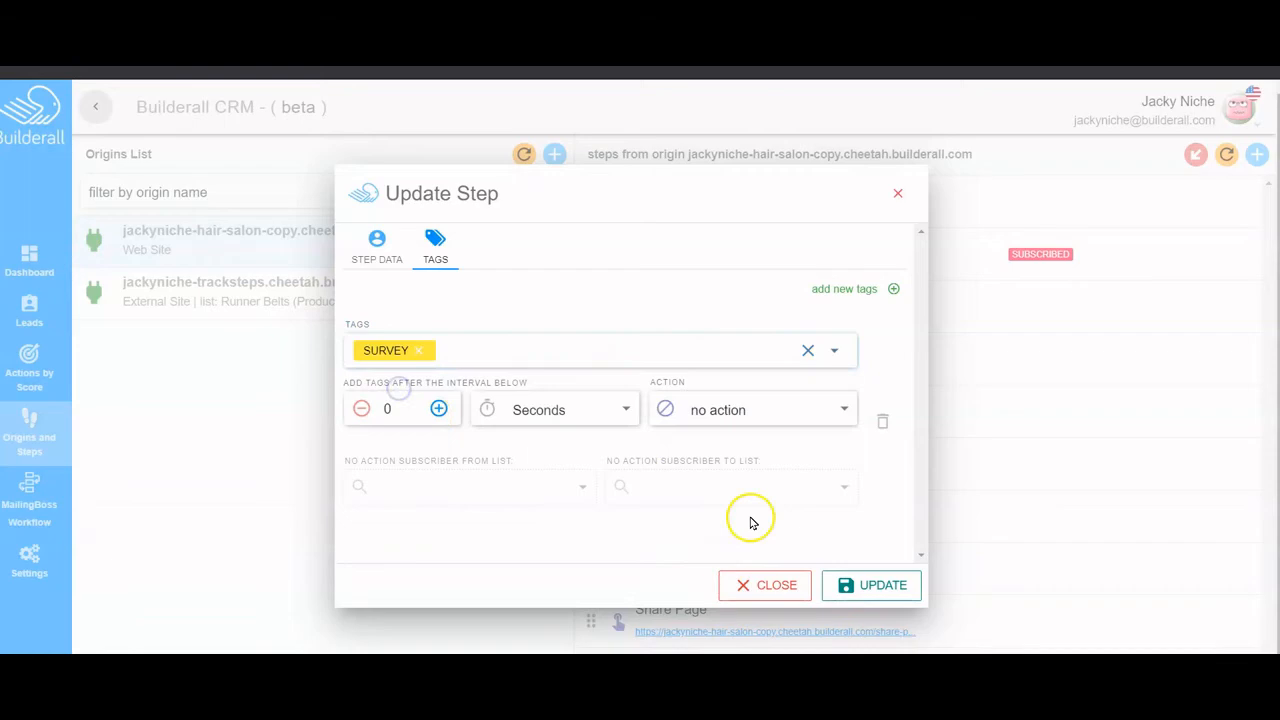
pyautogui.click(866, 587)
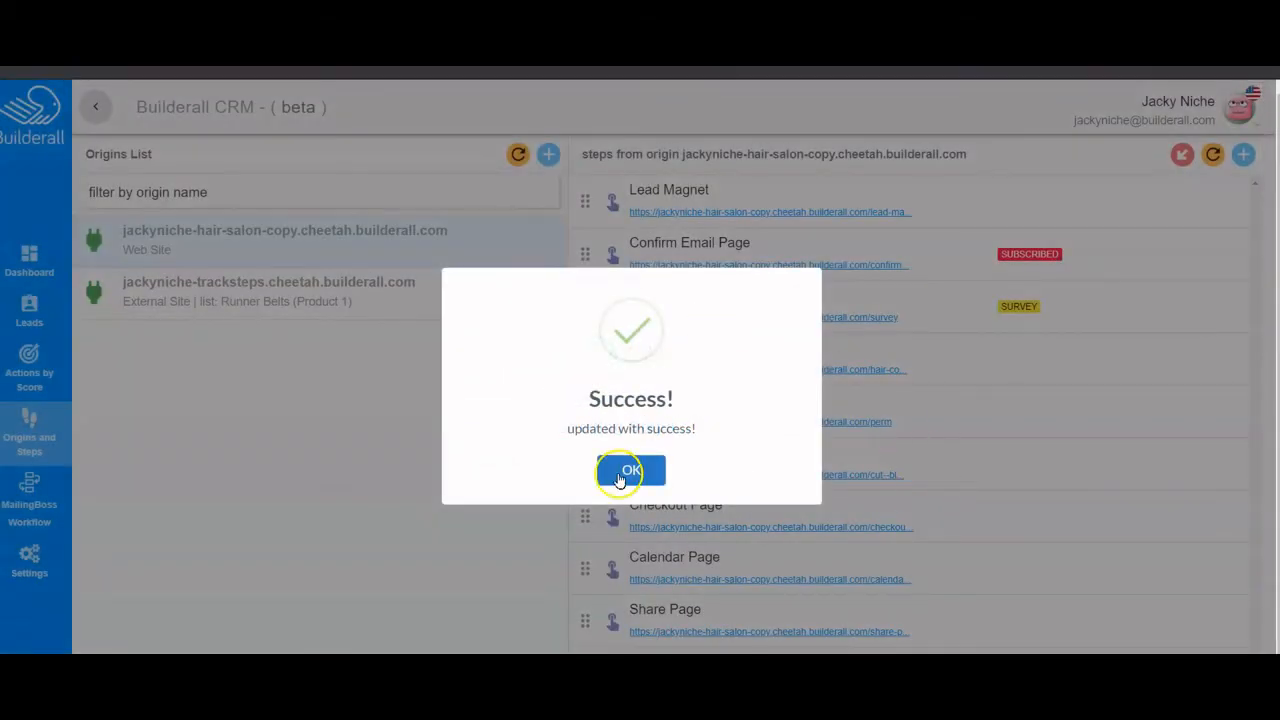
pyautogui.click(628, 471)
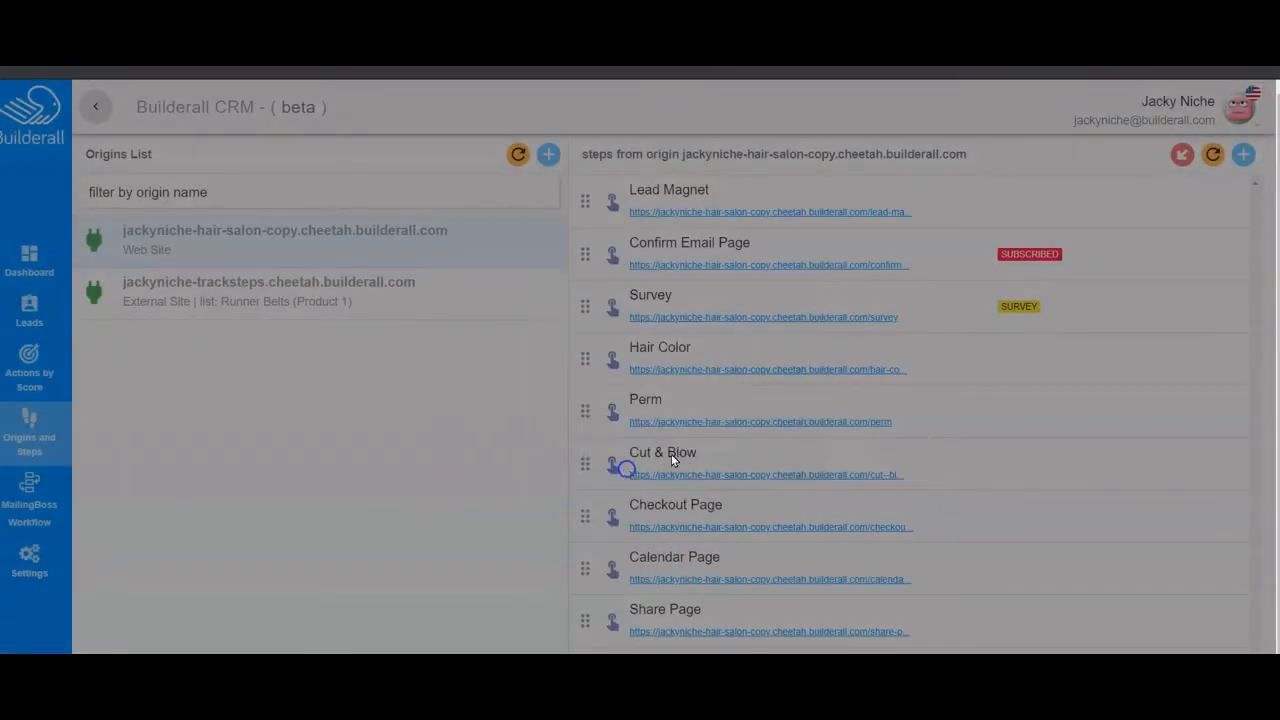
# - Tag the Hair Color step with a new HAIRCOLOR tag
pyautogui.click(1205, 363)
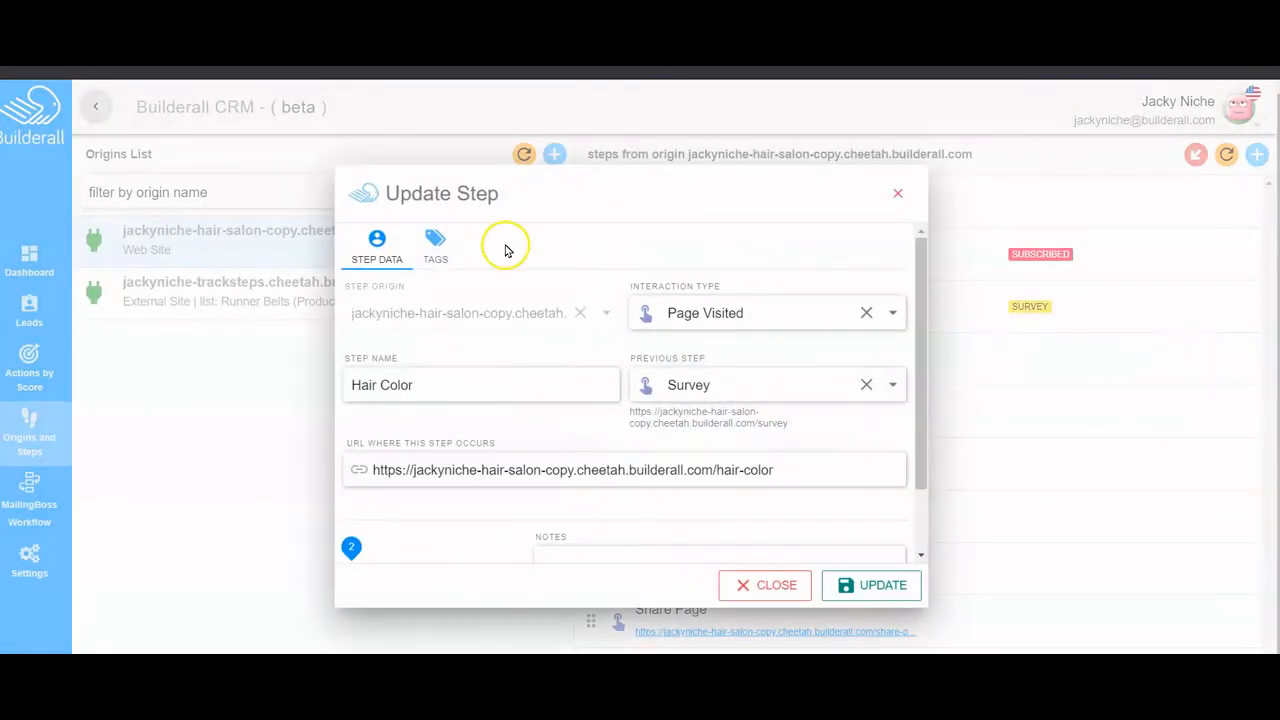
pyautogui.click(435, 242)
pyautogui.click(457, 342)
pyautogui.write('haircolor')
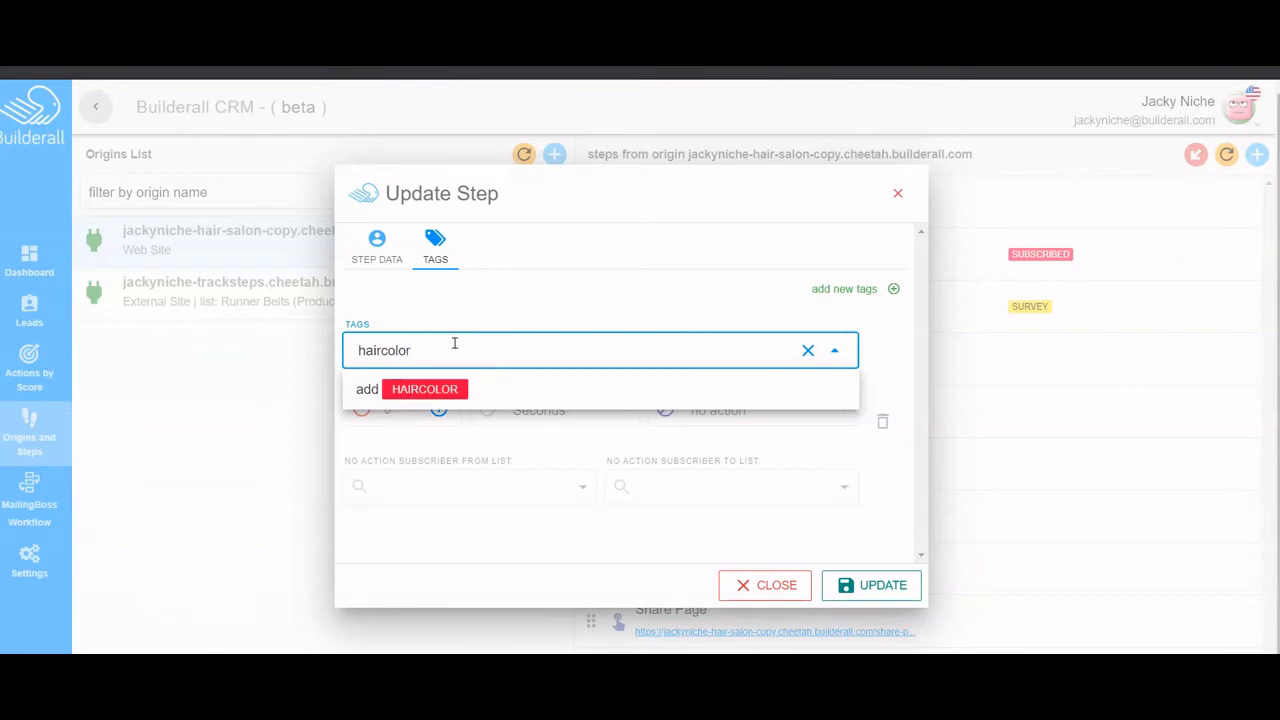
pyautogui.click(432, 391)
pyautogui.click(880, 582)
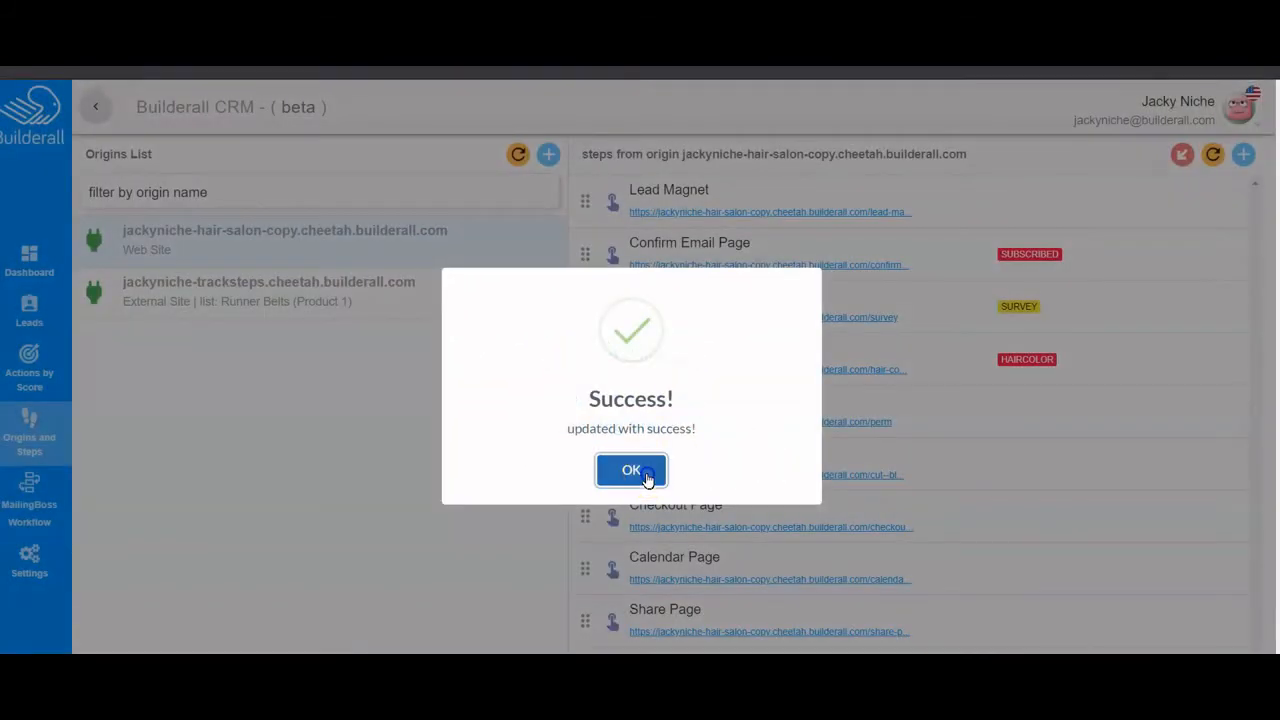
pyautogui.click(631, 470)
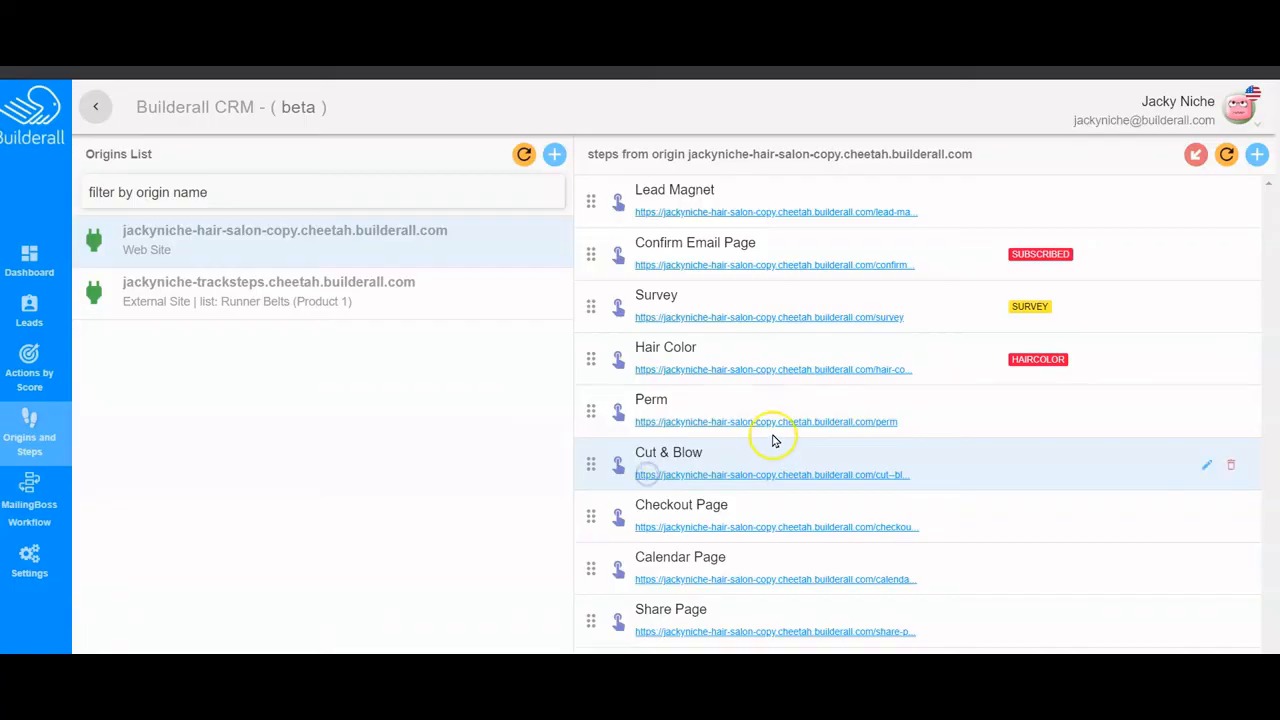
# - Tag the Perm step with a new PERM tag
pyautogui.click(1206, 413)
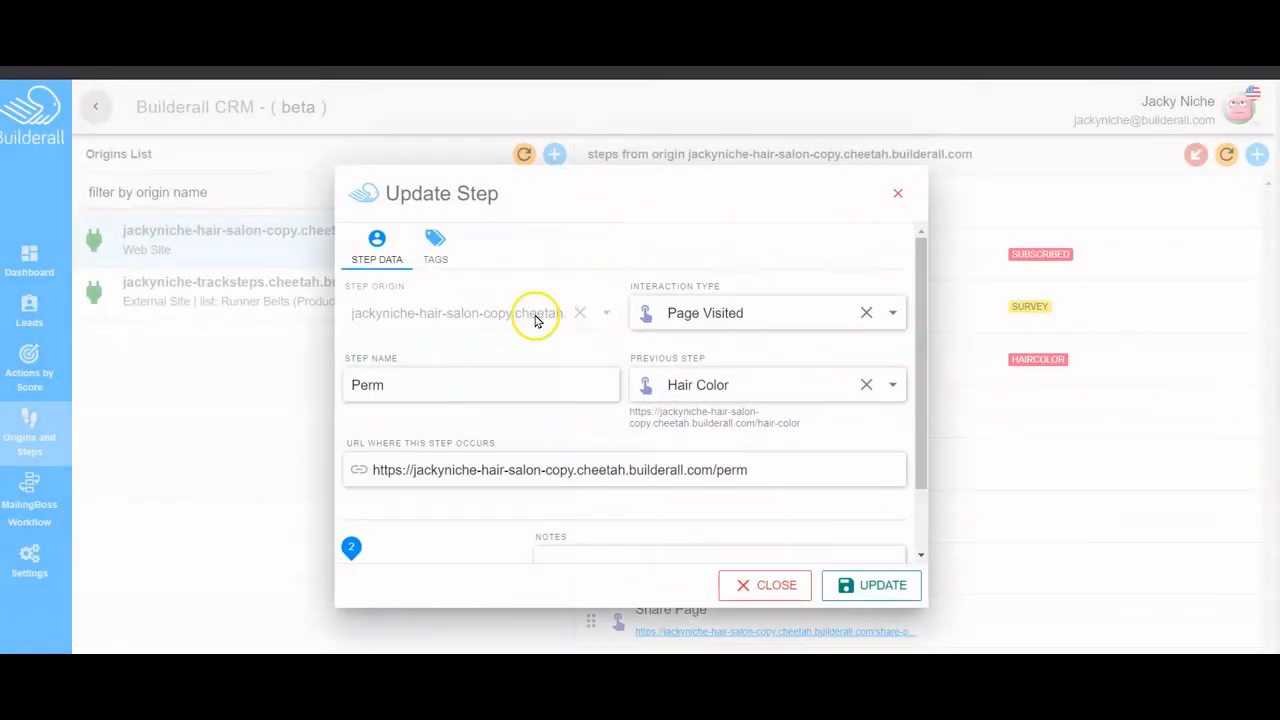
pyautogui.click(436, 246)
pyautogui.click(477, 344)
pyautogui.write('per')
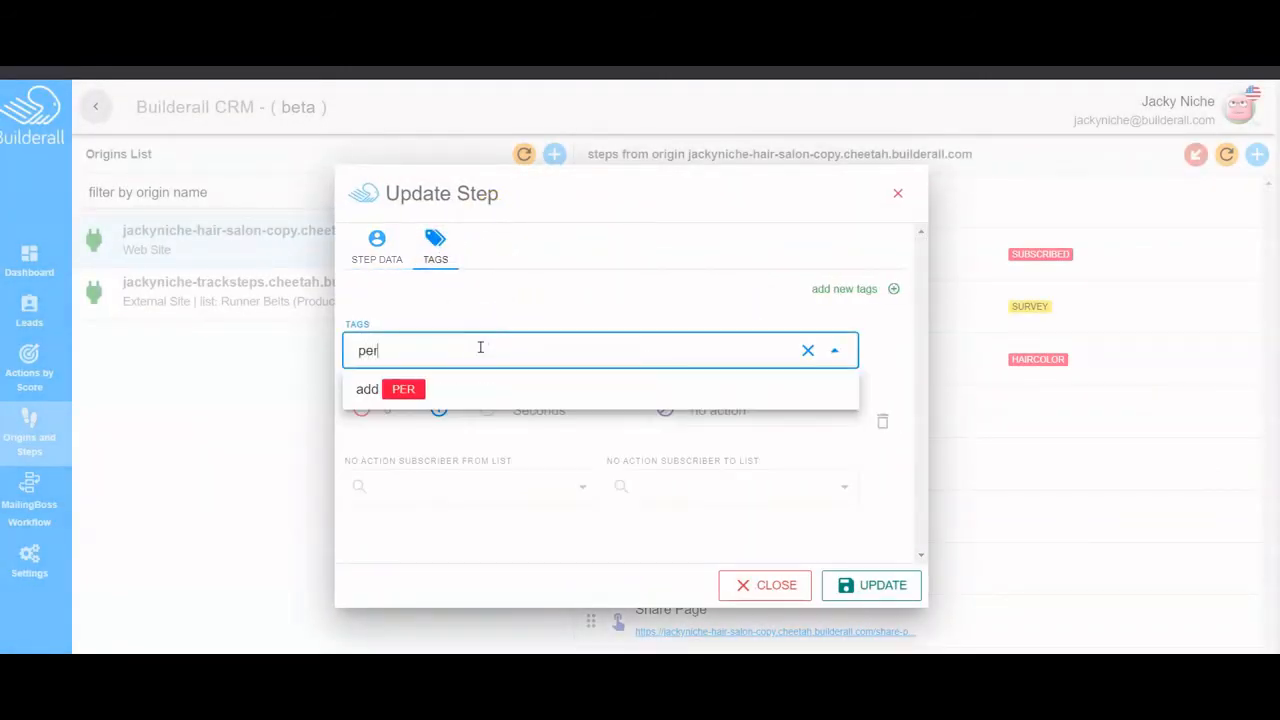
pyautogui.write('m')
pyautogui.click(403, 389)
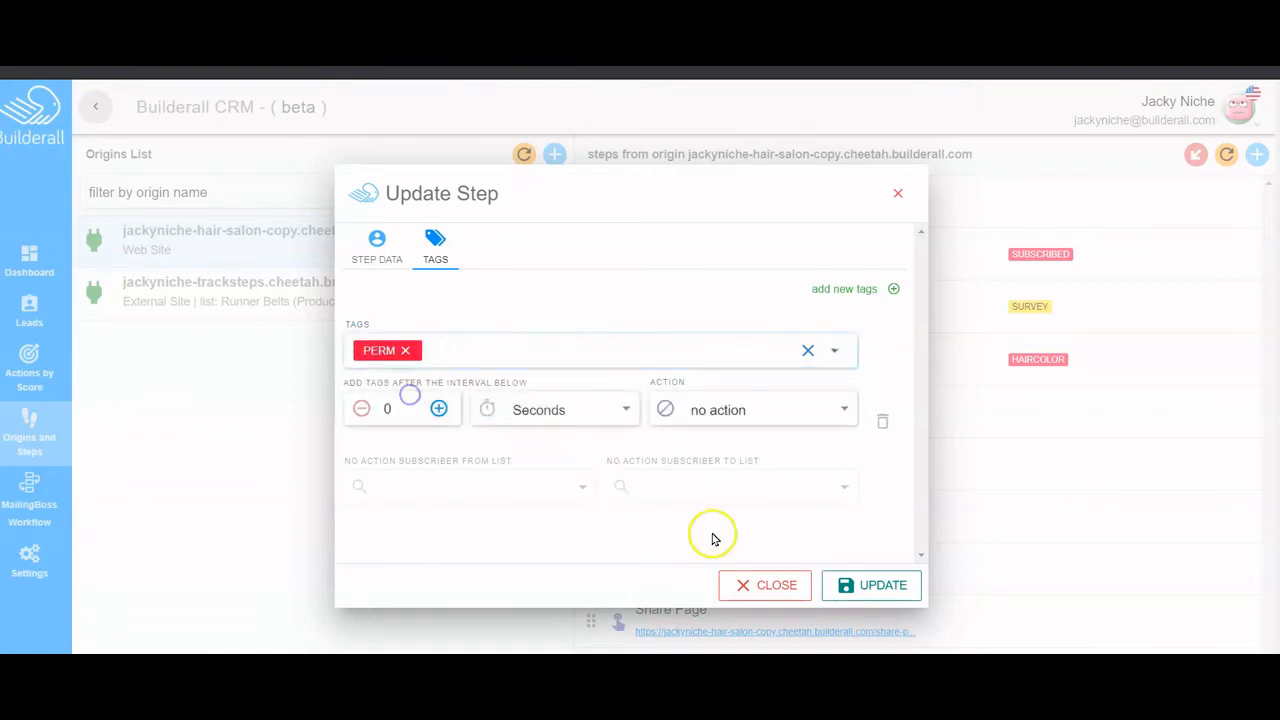
pyautogui.click(866, 588)
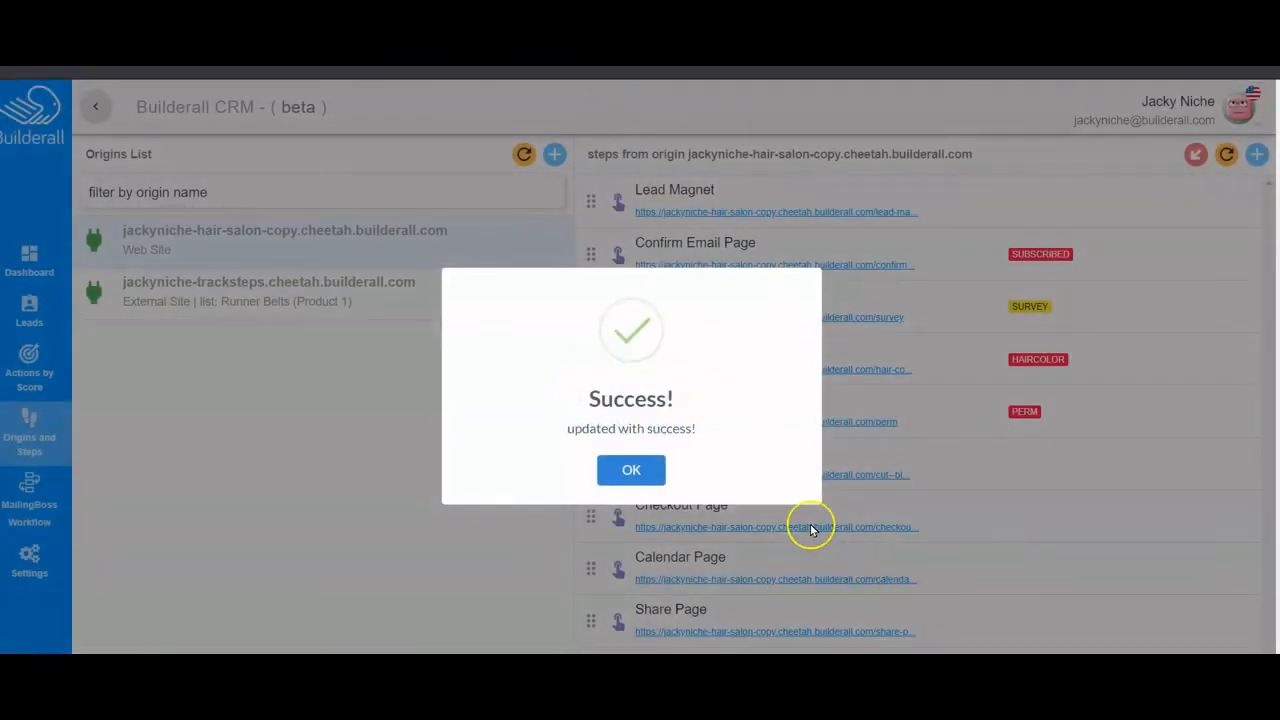
pyautogui.click(631, 470)
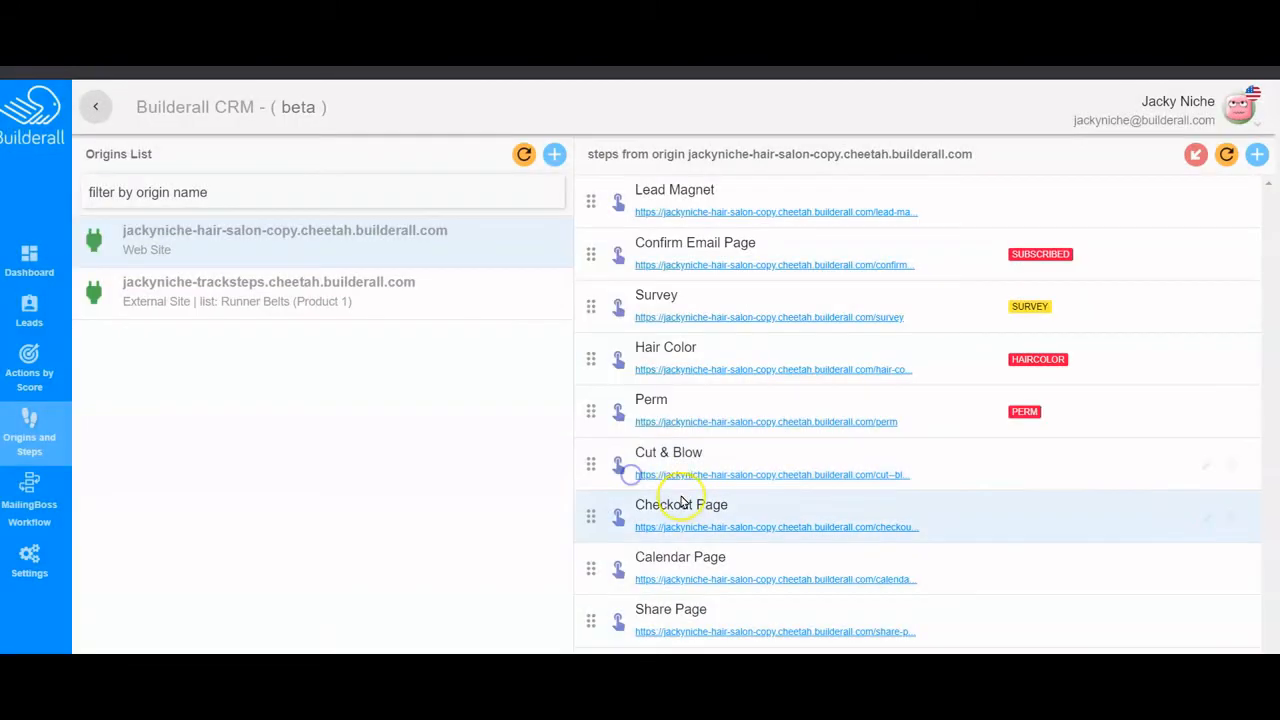
# - Tag the Cut & Blow step with CUTANDBLOW
pyautogui.click(1206, 466)
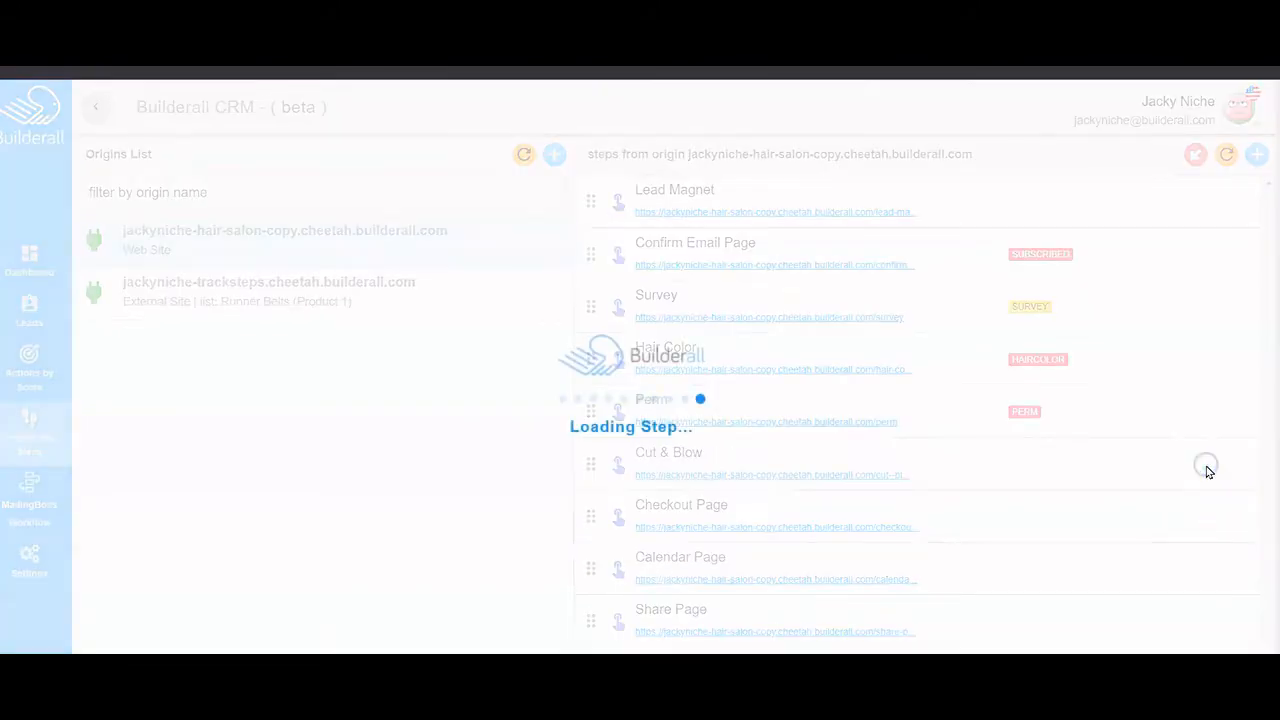
pyautogui.click(436, 248)
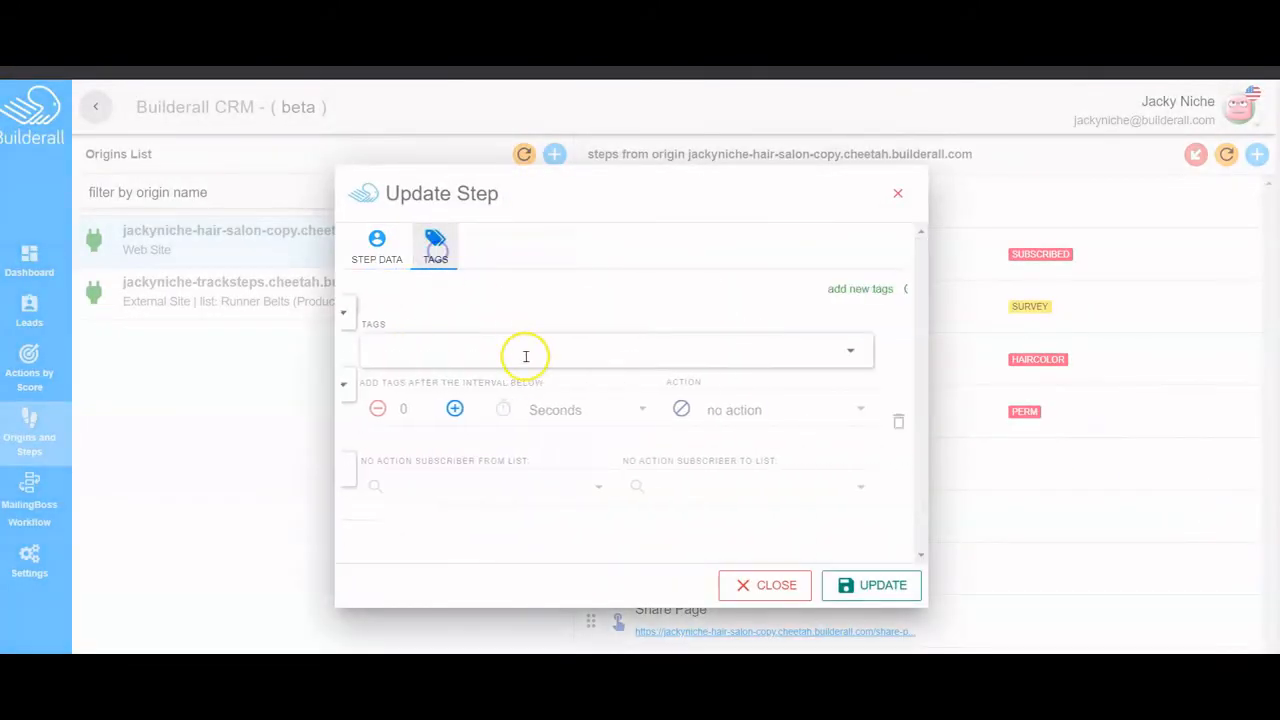
pyautogui.click(472, 346)
pyautogui.write('cutandblow')
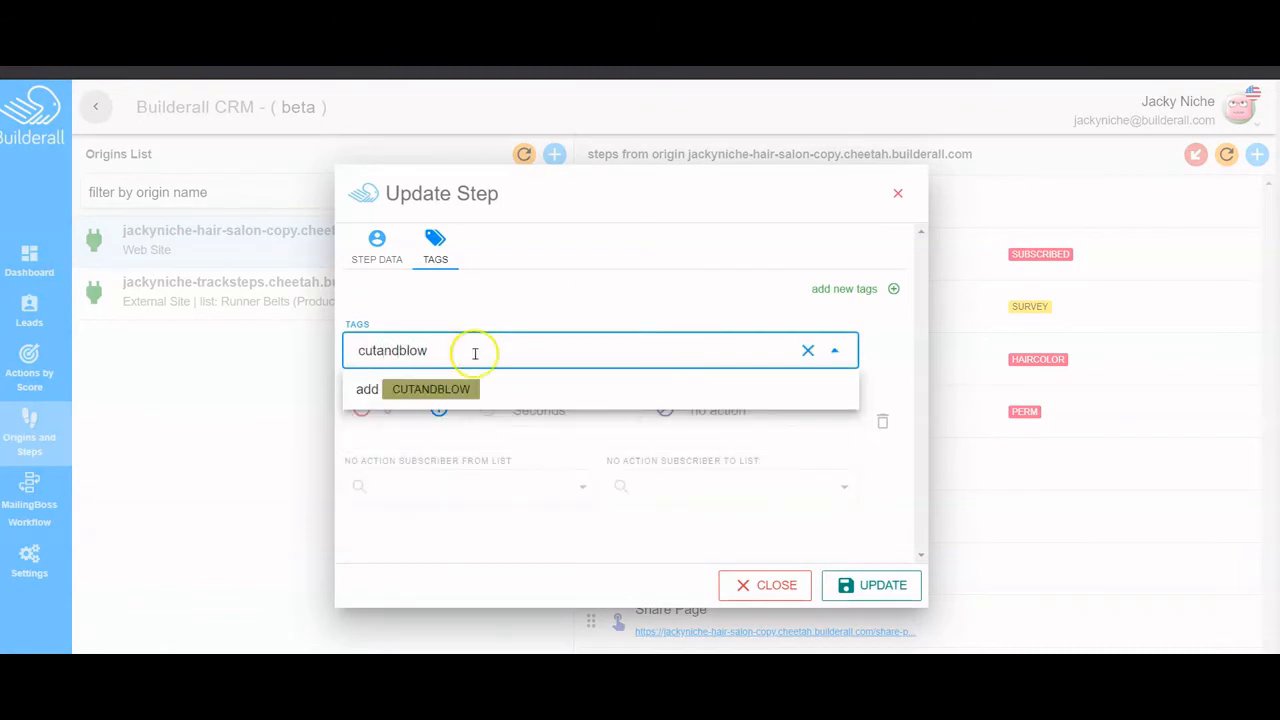
pyautogui.click(466, 389)
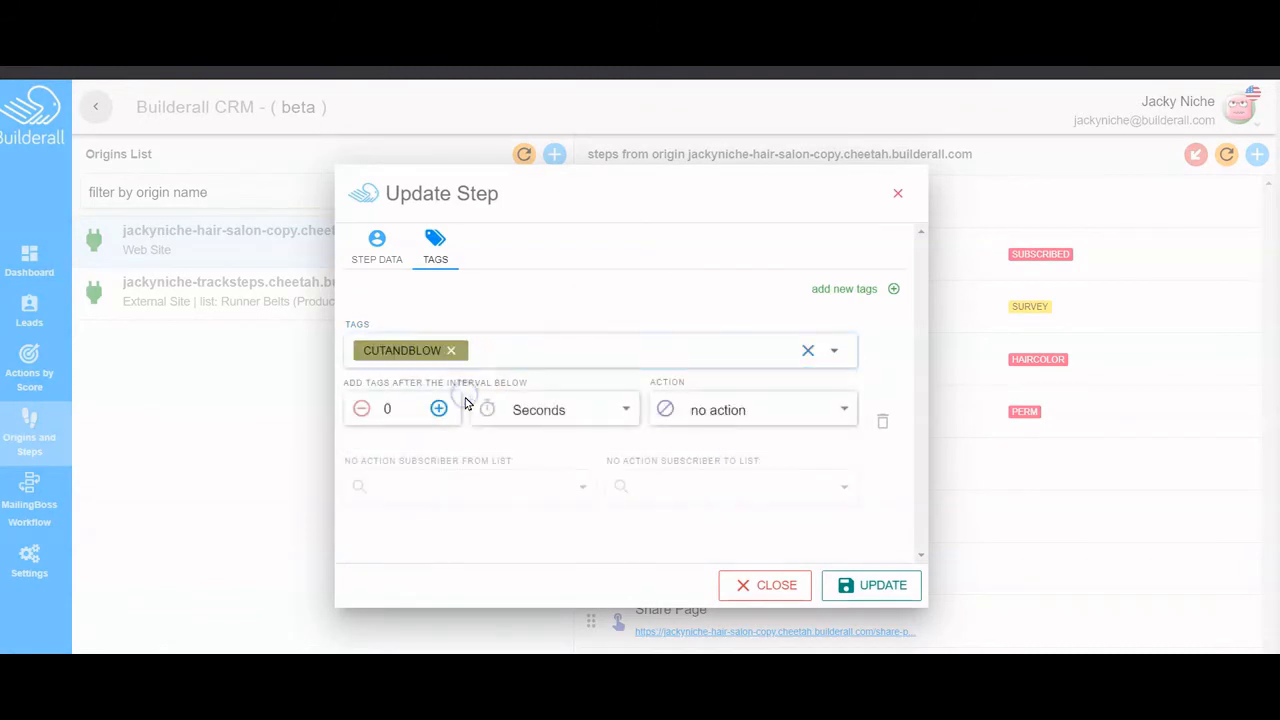
pyautogui.click(880, 586)
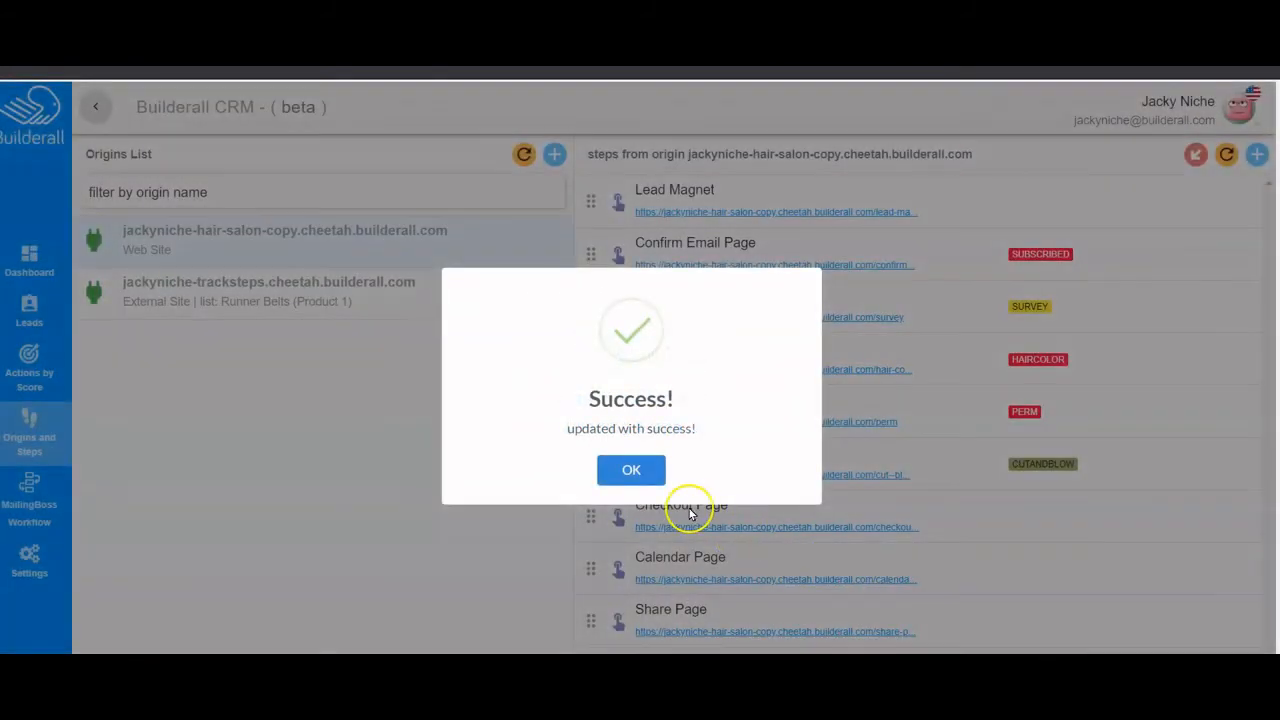
pyautogui.click(631, 470)
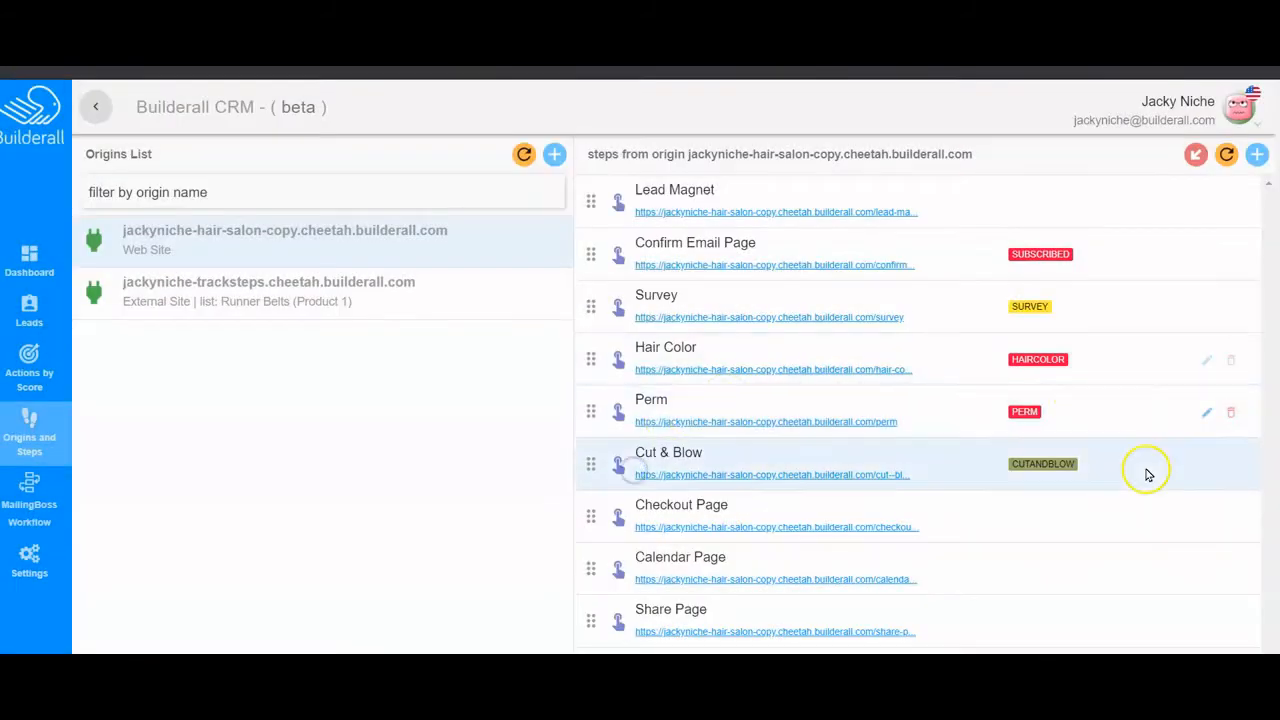
# - Tag the Checkout Page step with a new CHECKOUT tag
pyautogui.click(1204, 522)
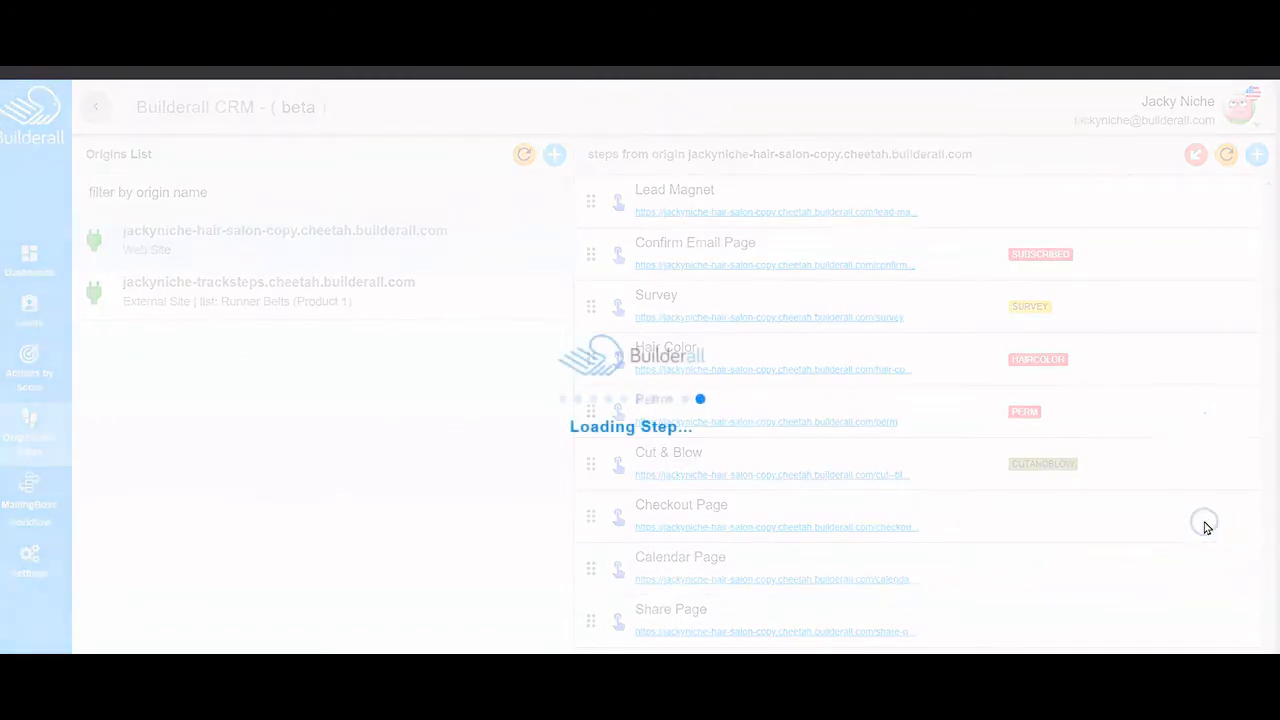
pyautogui.click(435, 245)
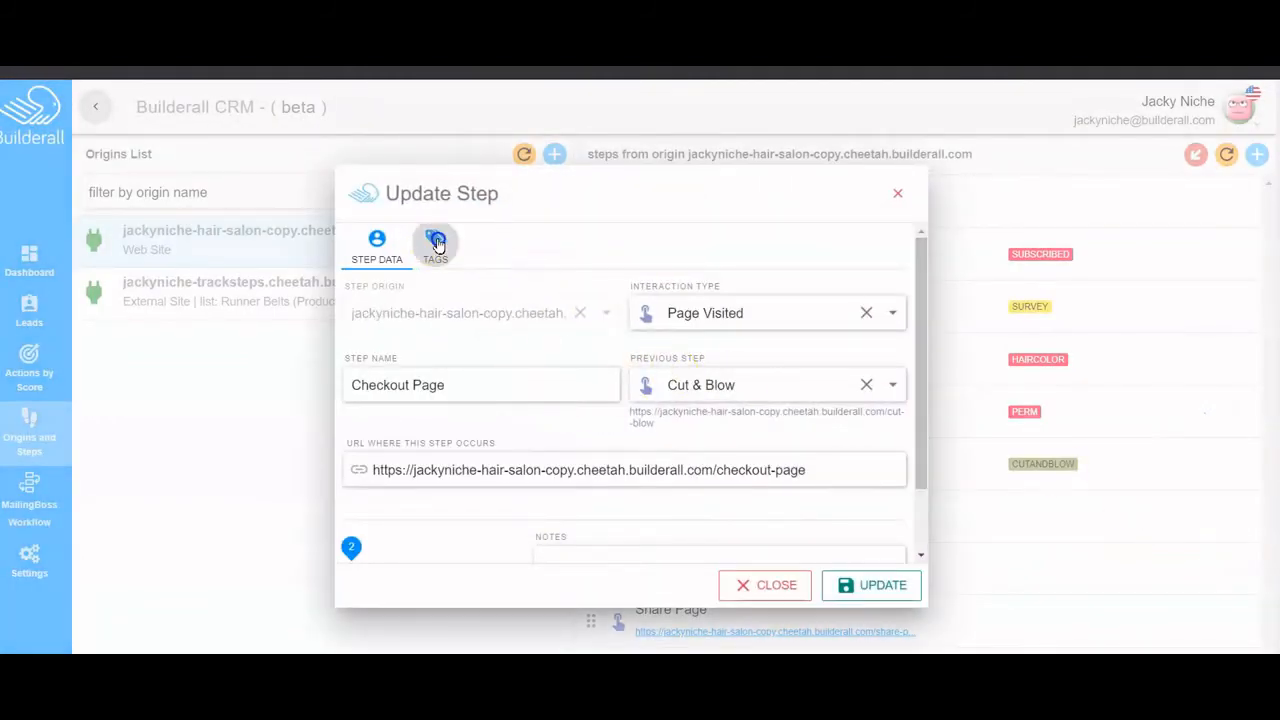
pyautogui.click(392, 343)
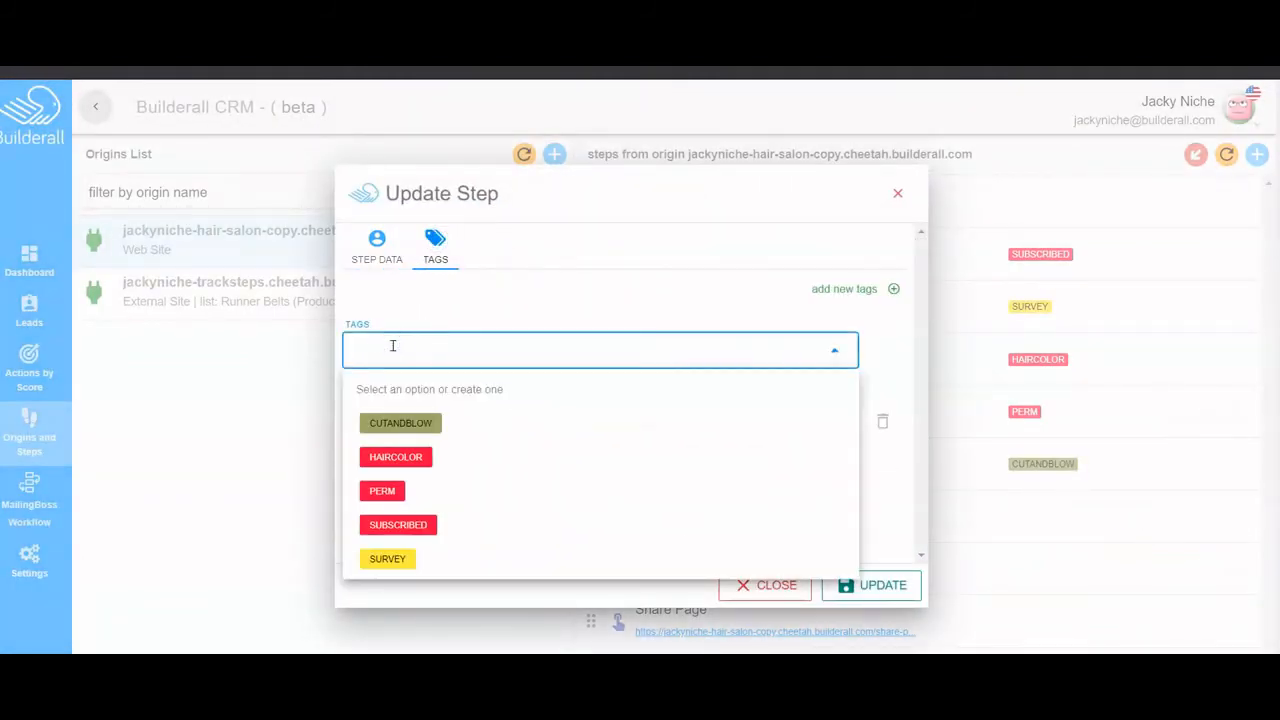
pyautogui.write('s')
pyautogui.press('BackSpace')
pyautogui.write('checkout')
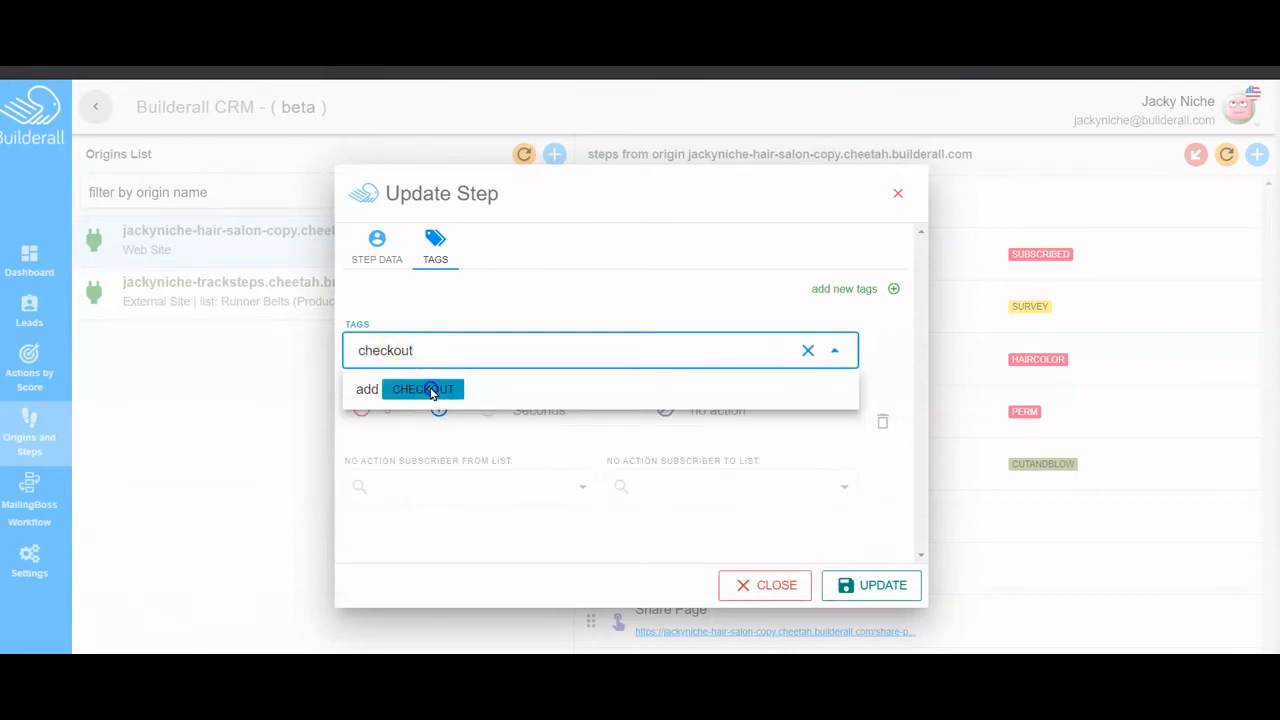
pyautogui.click(410, 389)
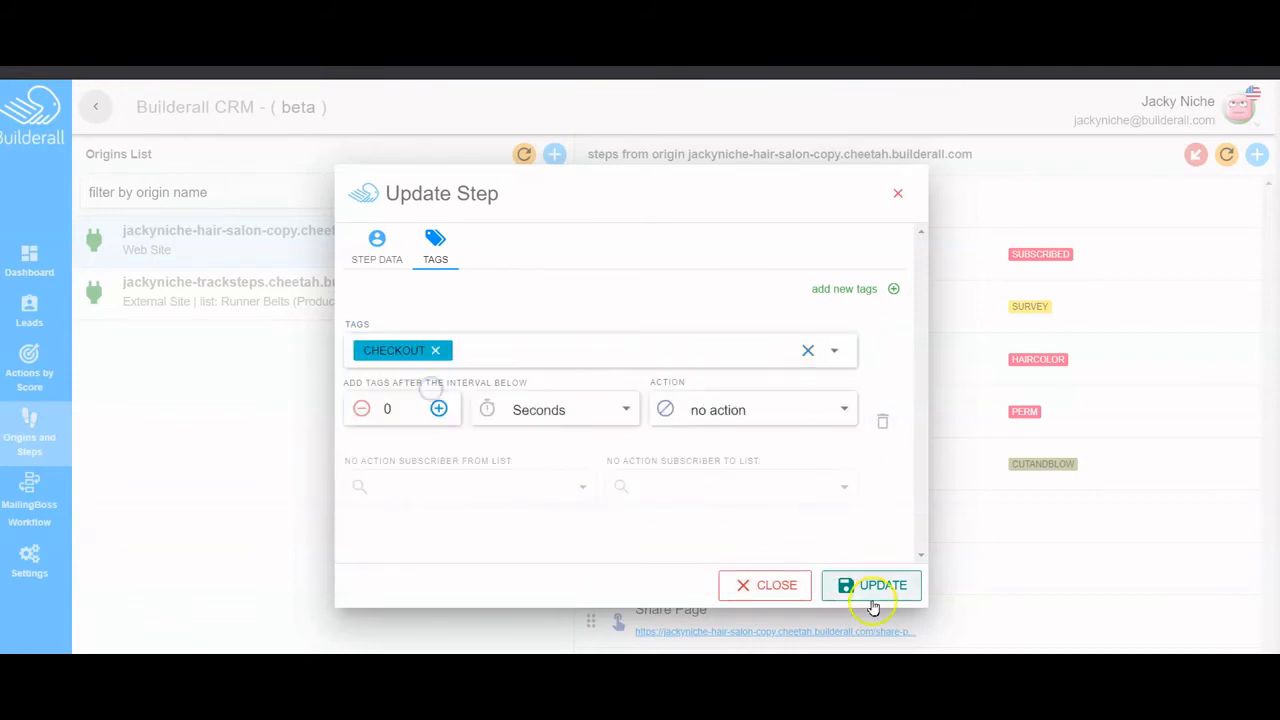
pyautogui.click(870, 588)
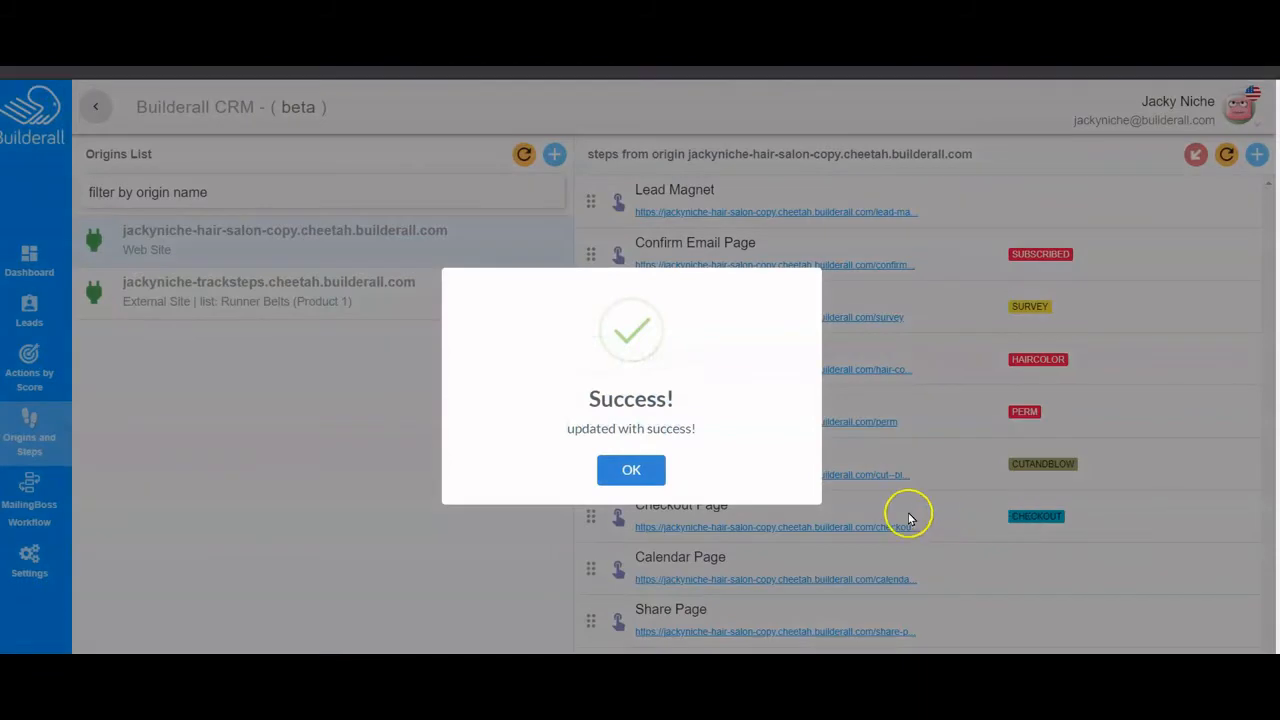
pyautogui.click(631, 470)
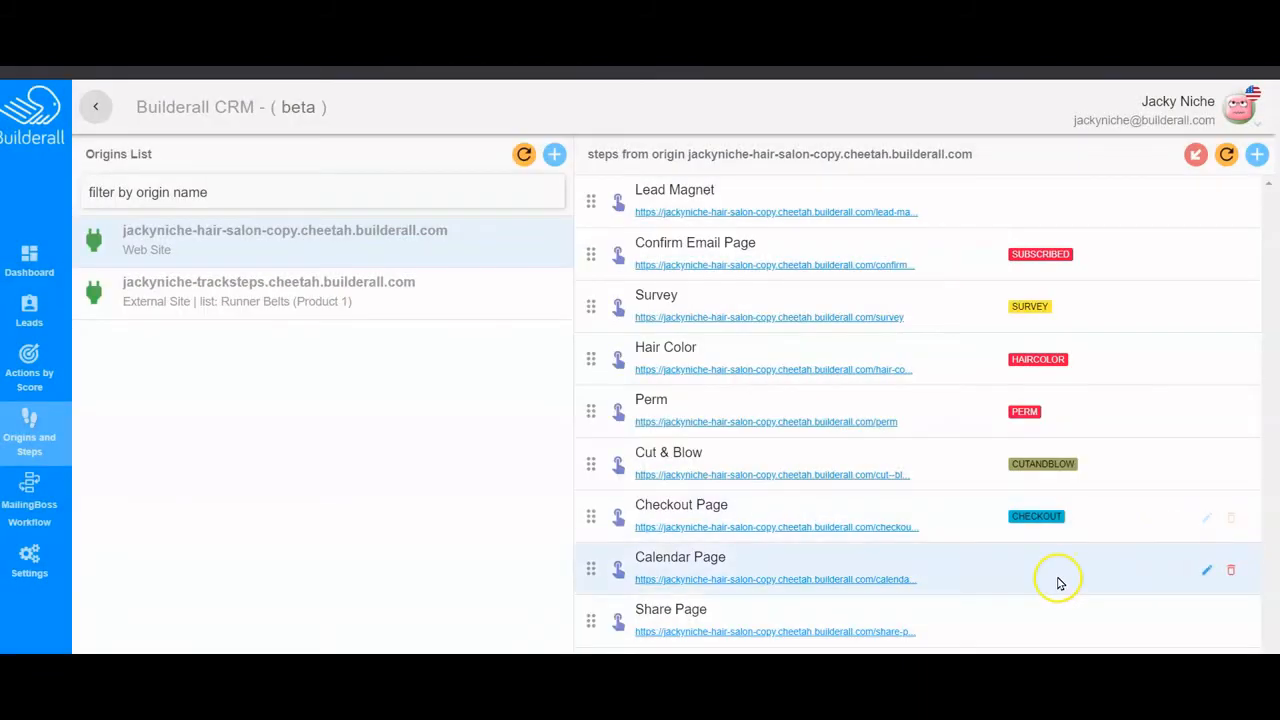
# - Tag the Calendar Page step with a new CALENDAR tag
pyautogui.click(1207, 570)
pyautogui.click(435, 245)
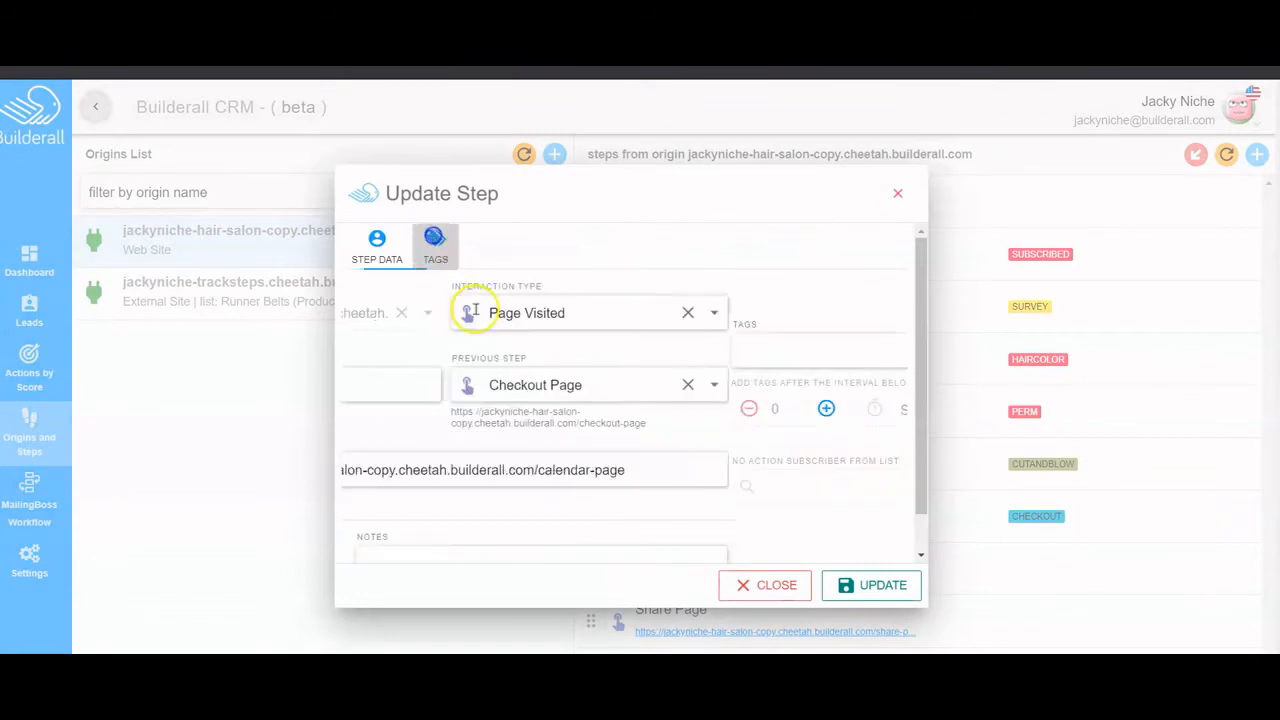
pyautogui.click(451, 342)
pyautogui.write('calendar')
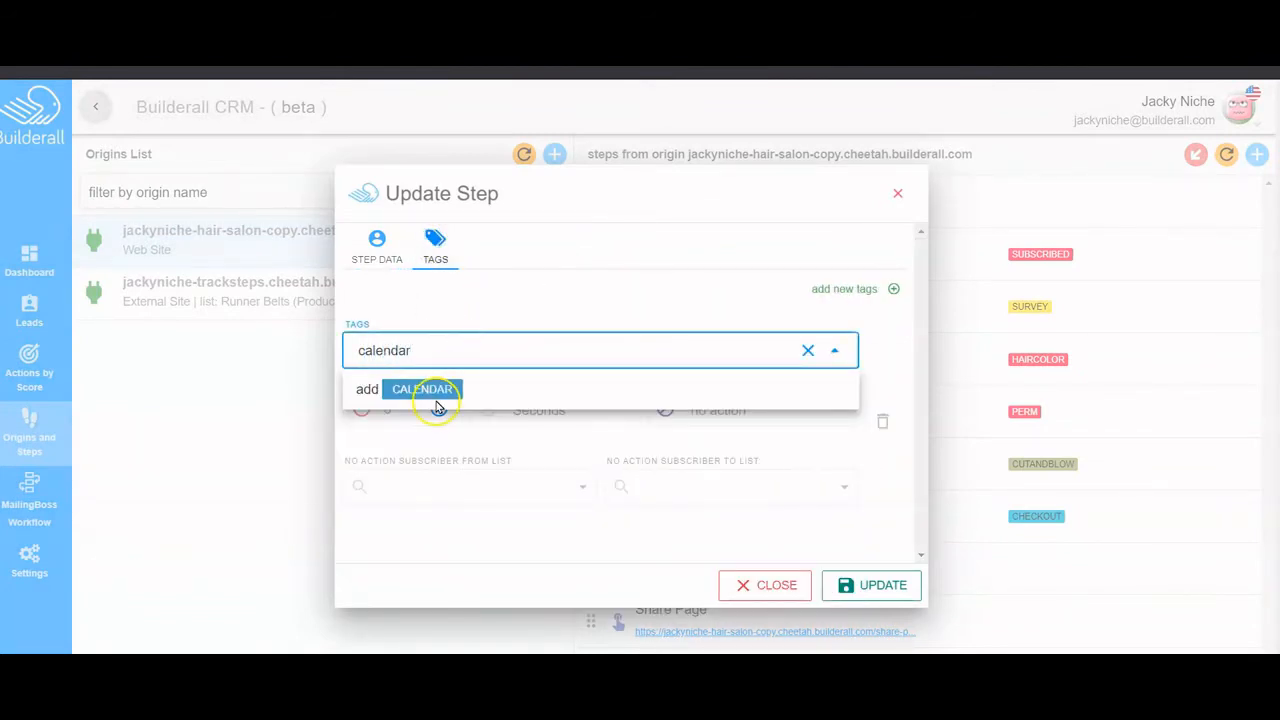
pyautogui.click(436, 398)
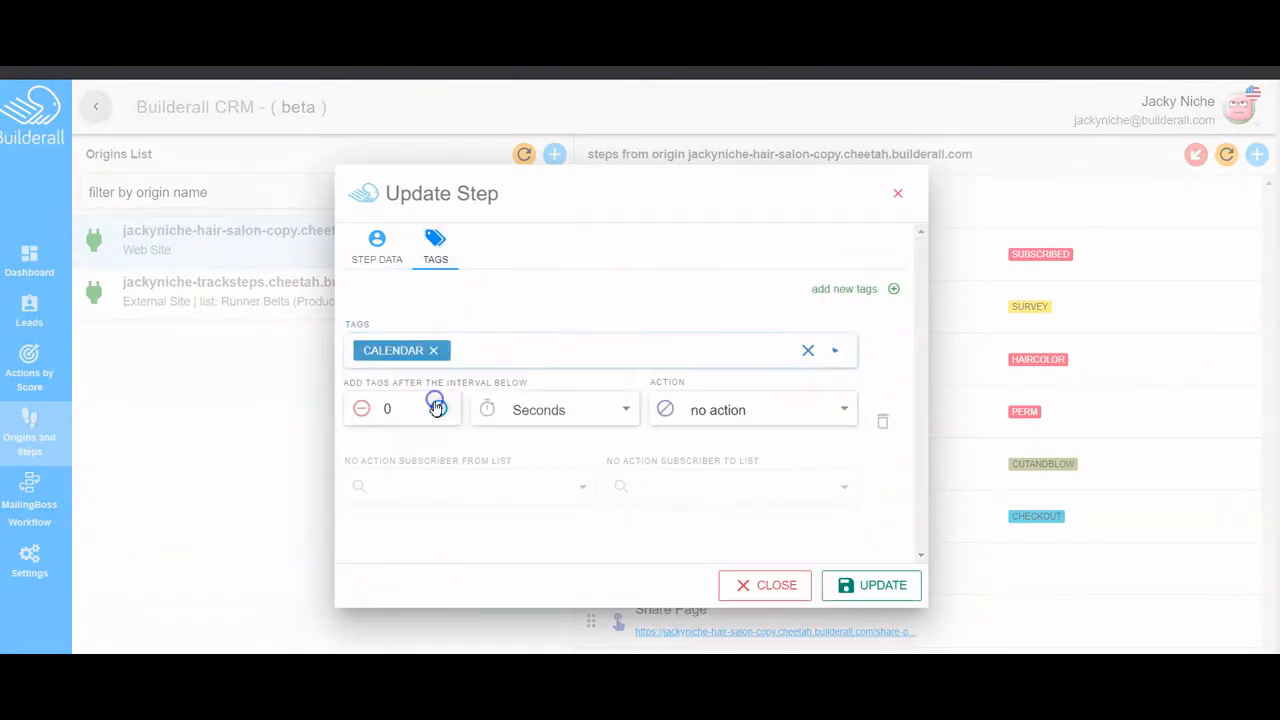
pyautogui.click(877, 587)
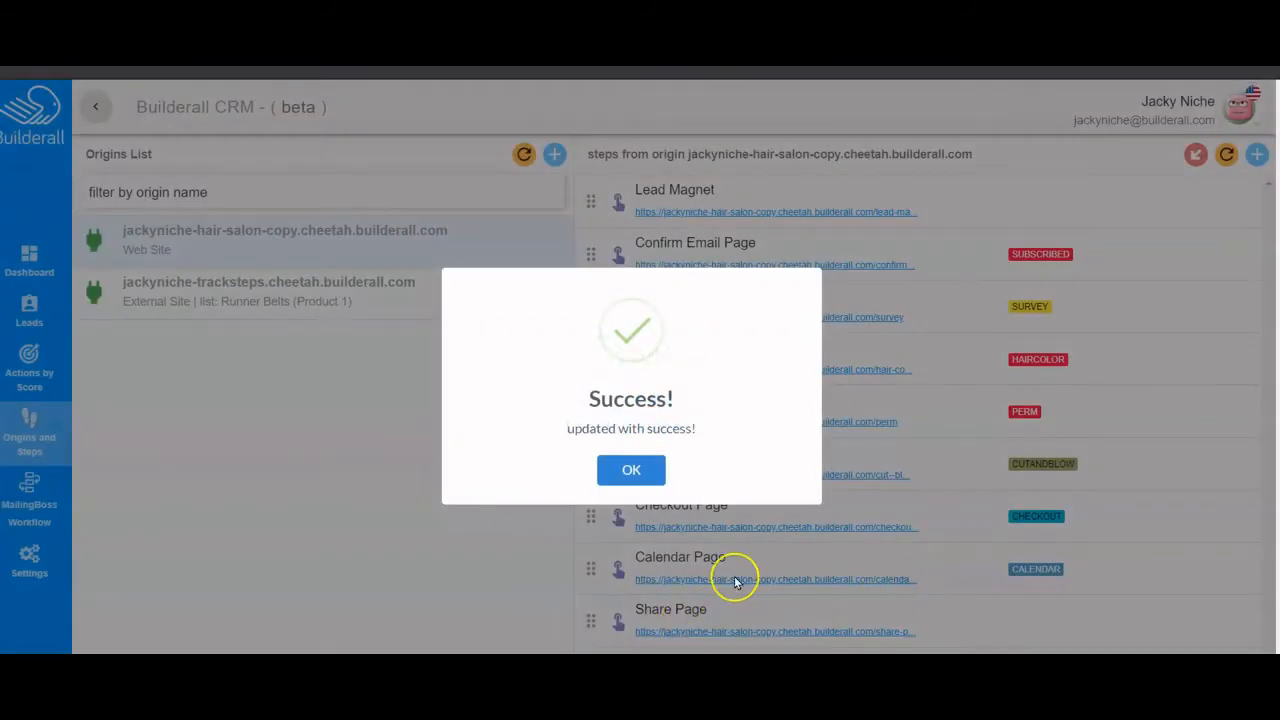
pyautogui.click(638, 476)
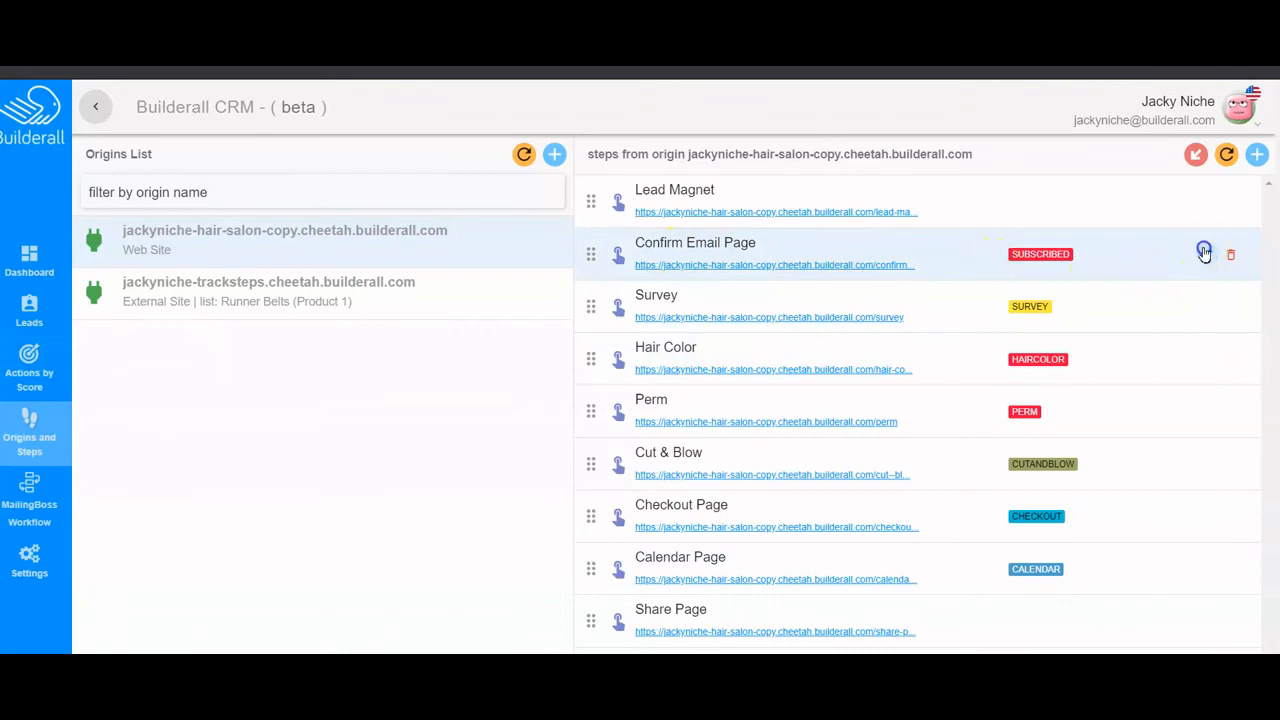
pyautogui.click(1204, 252)
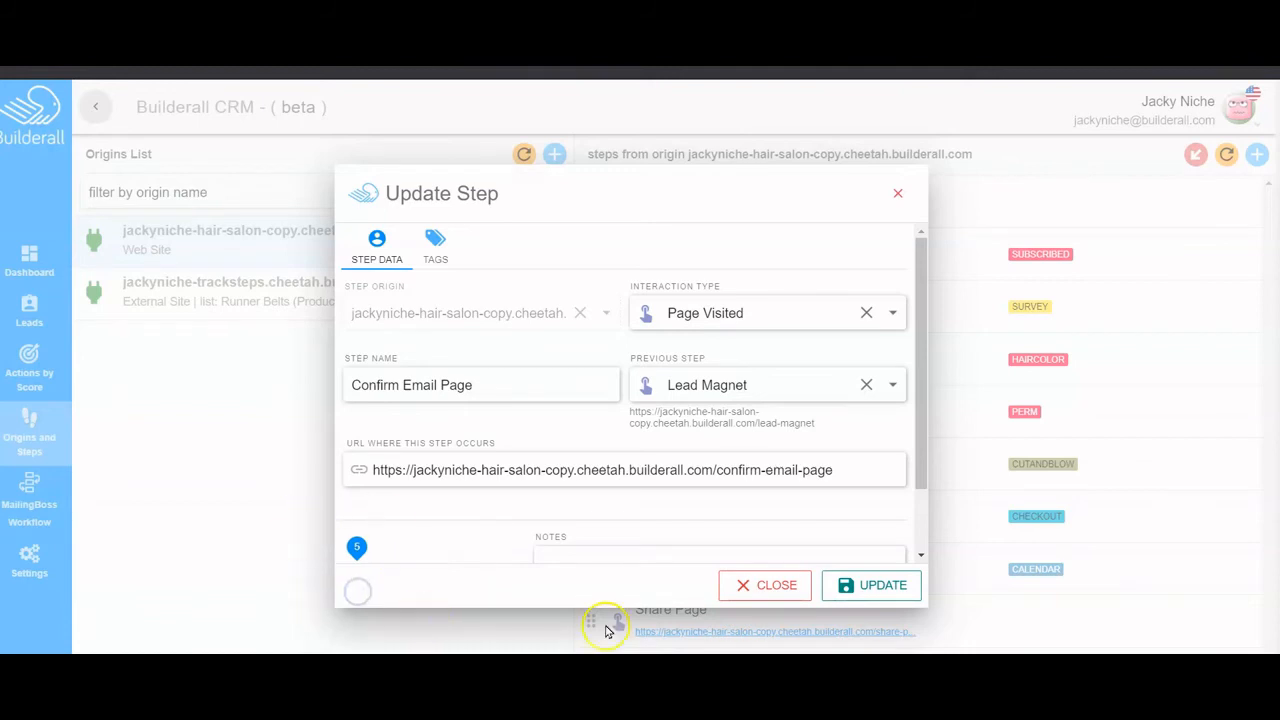
pyautogui.click(757, 590)
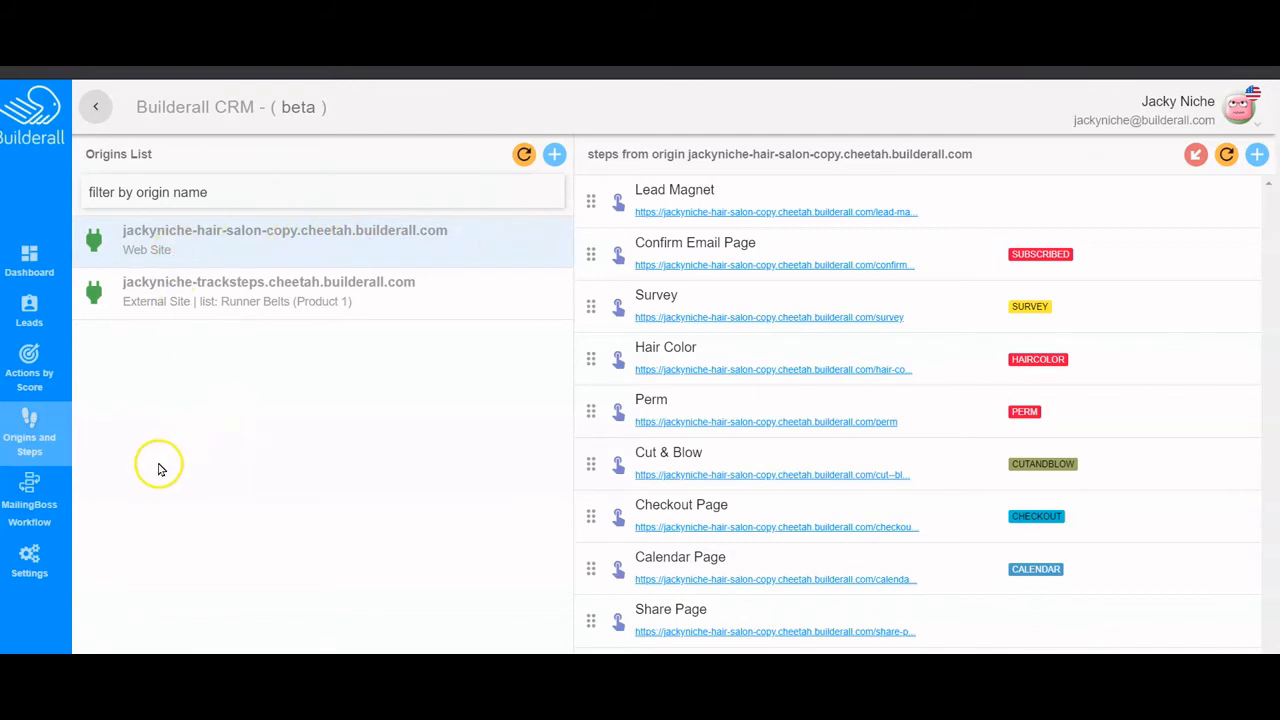
# - Place three TAG elements on the MailingBoss workflow canvas and save the workflow as 'Salon'
pyautogui.click(70, 511)
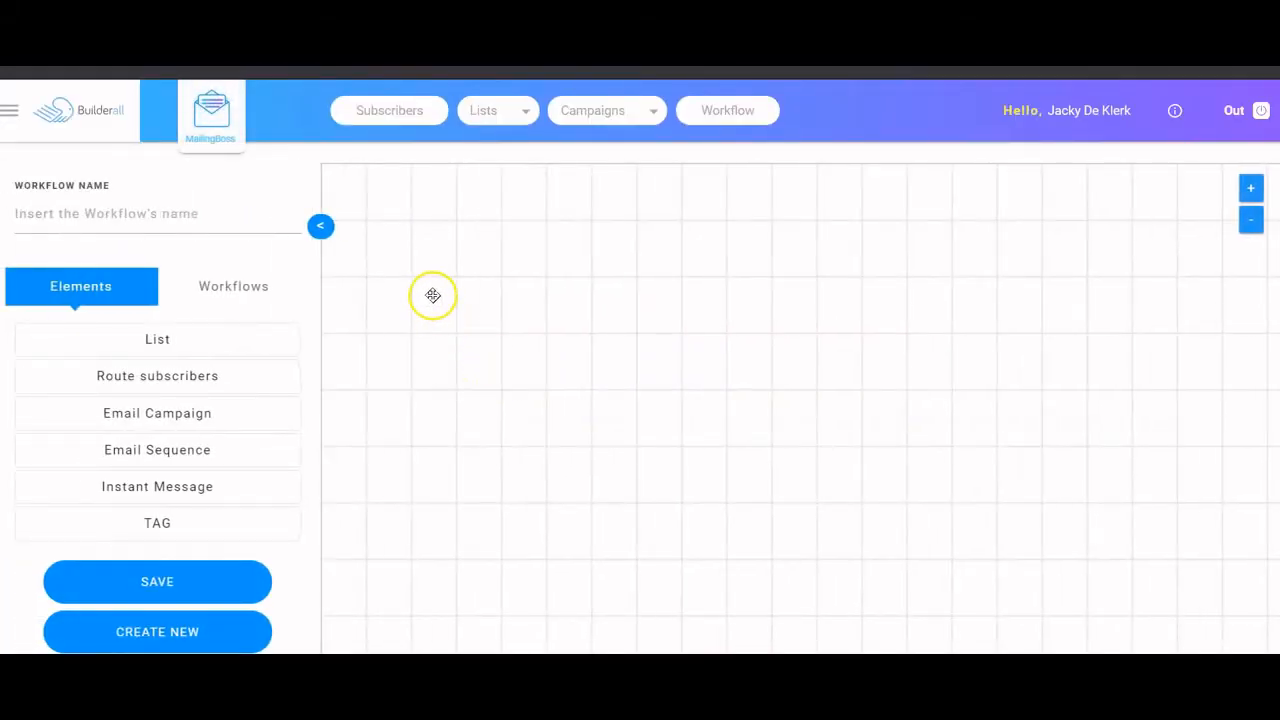
pyautogui.moveTo(229, 334); pyautogui.dragTo(487, 323)
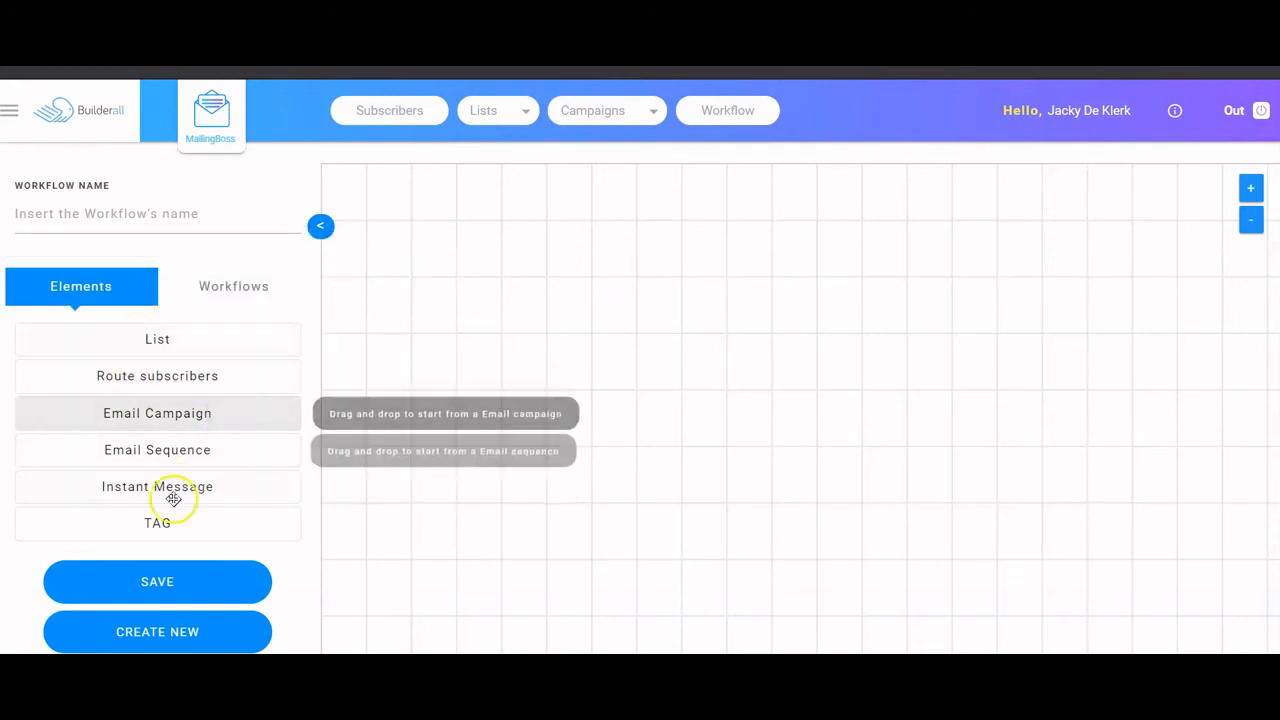
pyautogui.moveTo(157, 520); pyautogui.dragTo(526, 281)
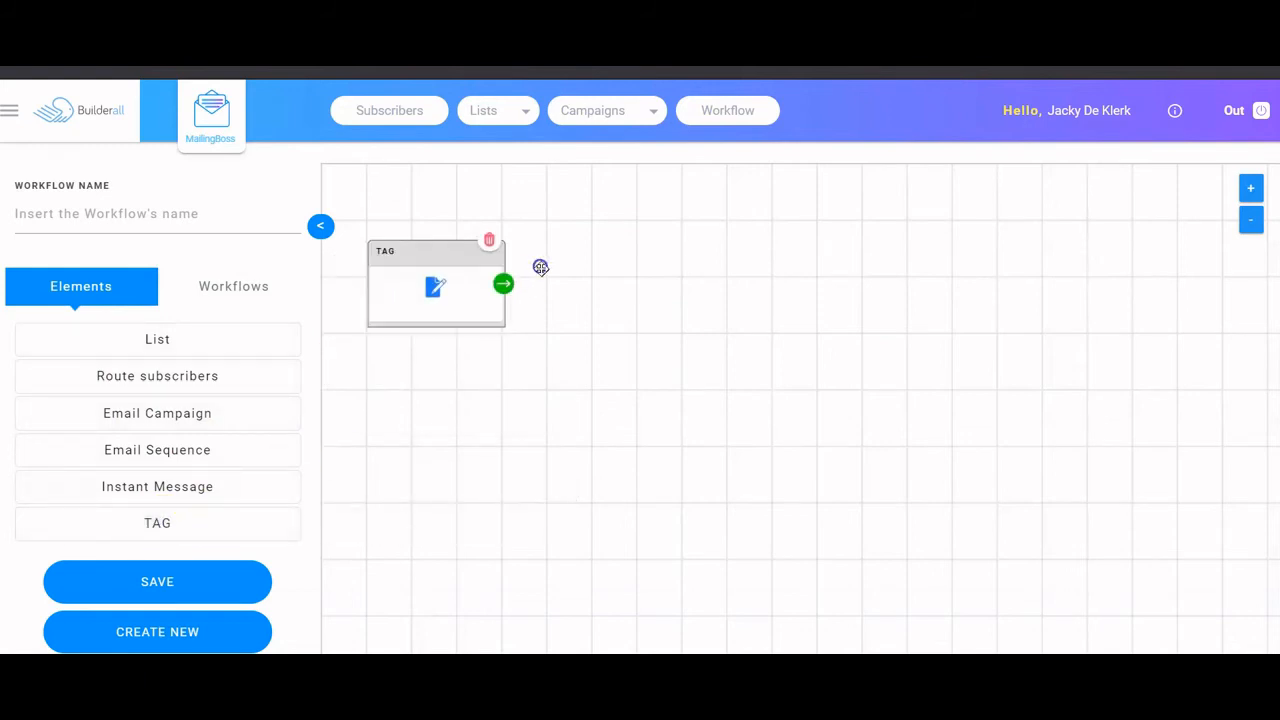
pyautogui.moveTo(188, 525); pyautogui.dragTo(580, 522)
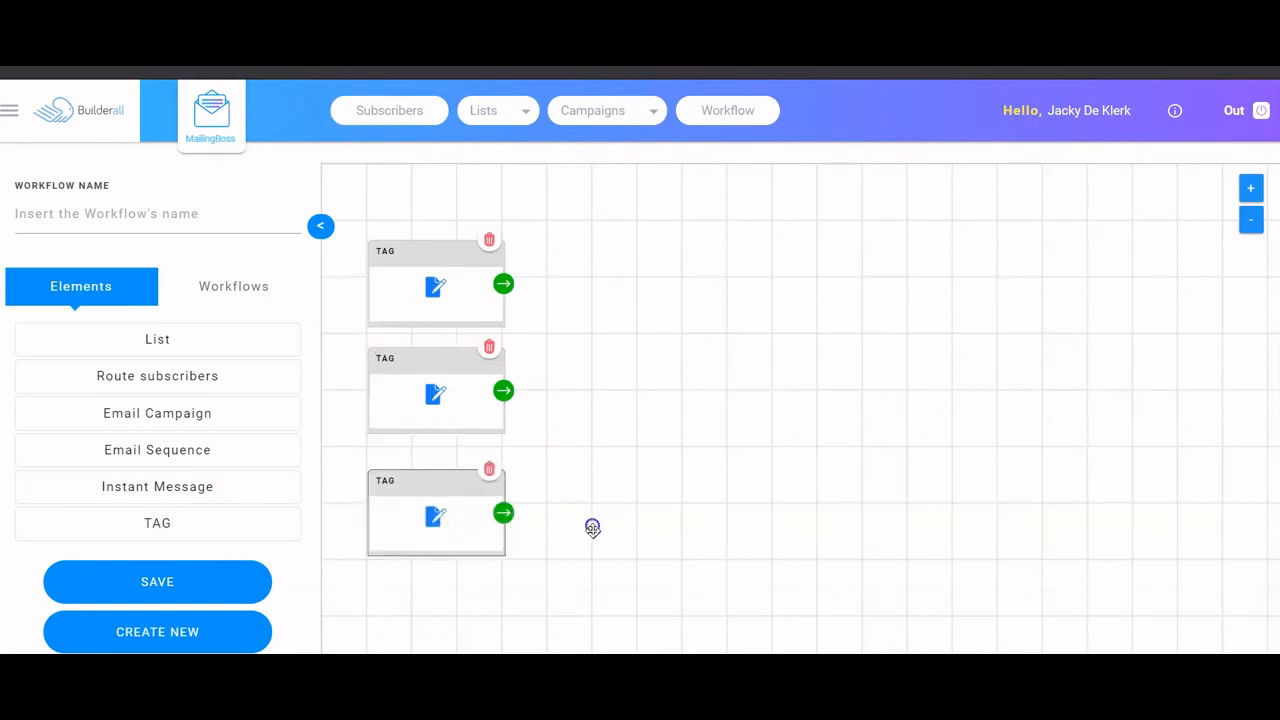
pyautogui.click(71, 199)
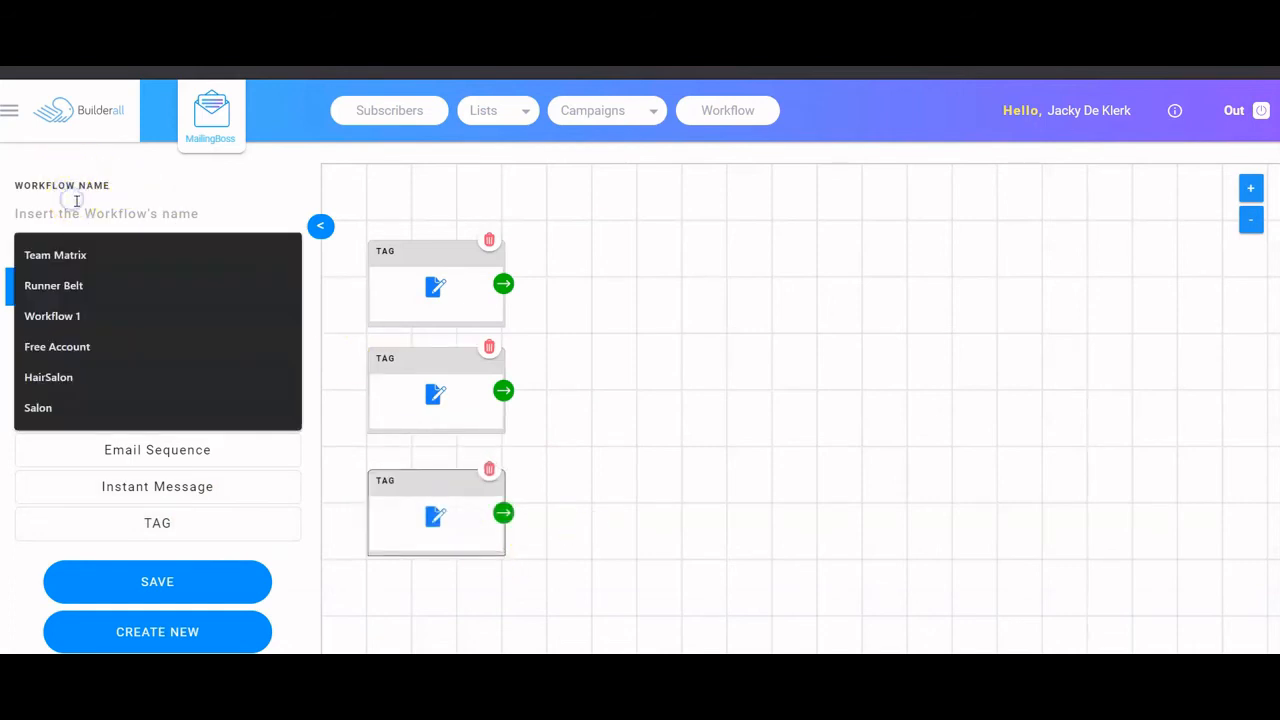
pyautogui.write('Salon')
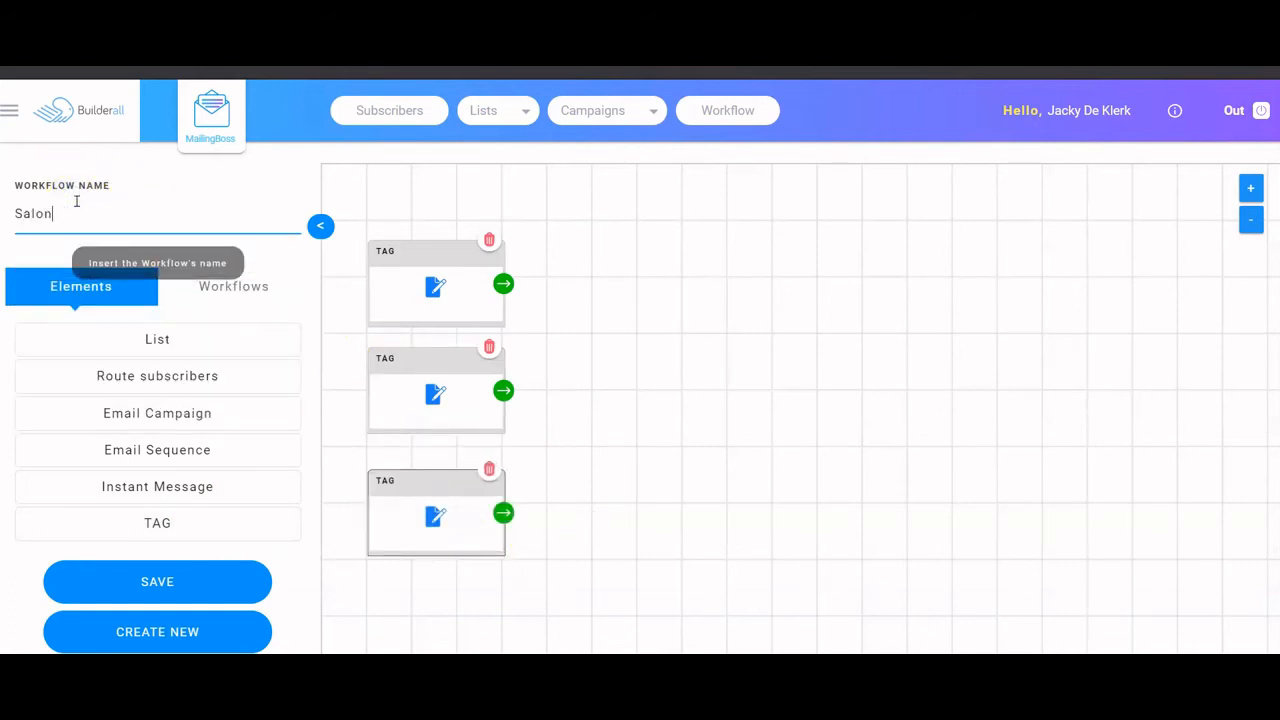
pyautogui.click(200, 580)
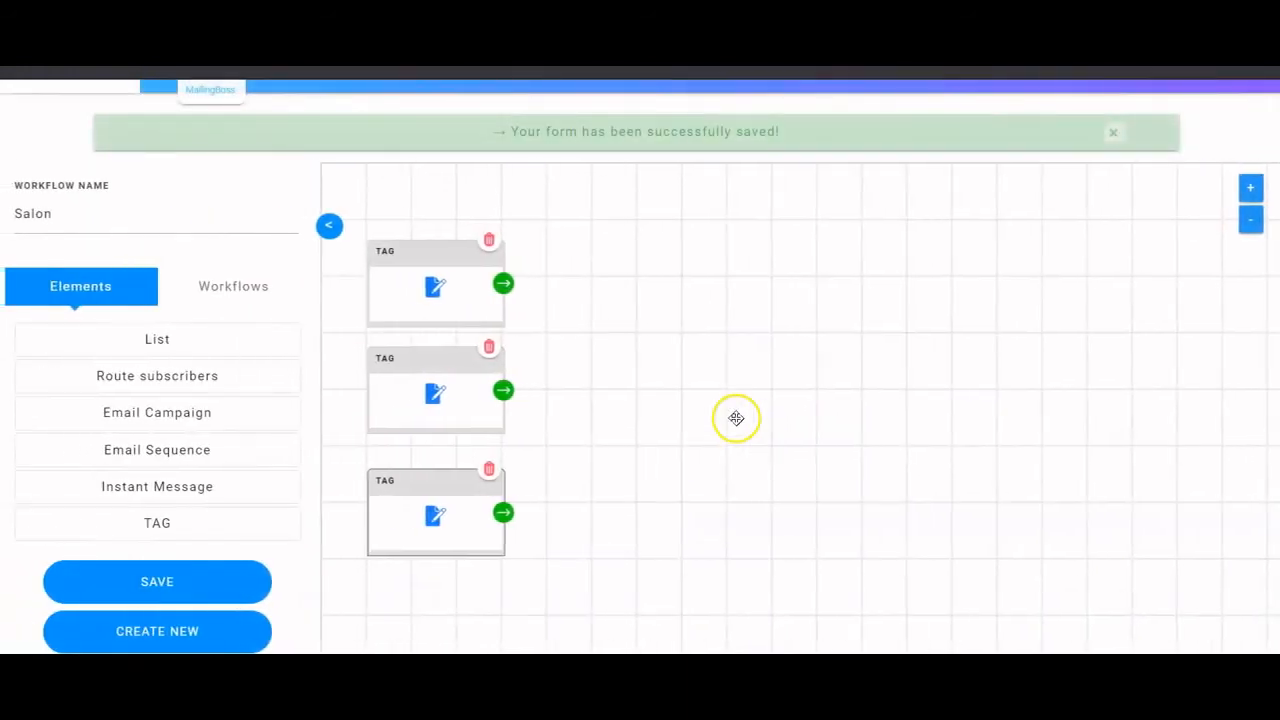
# - Set the three TAG triggers to Perm, Color and Cut from top to bottom
pyautogui.click(435, 287)
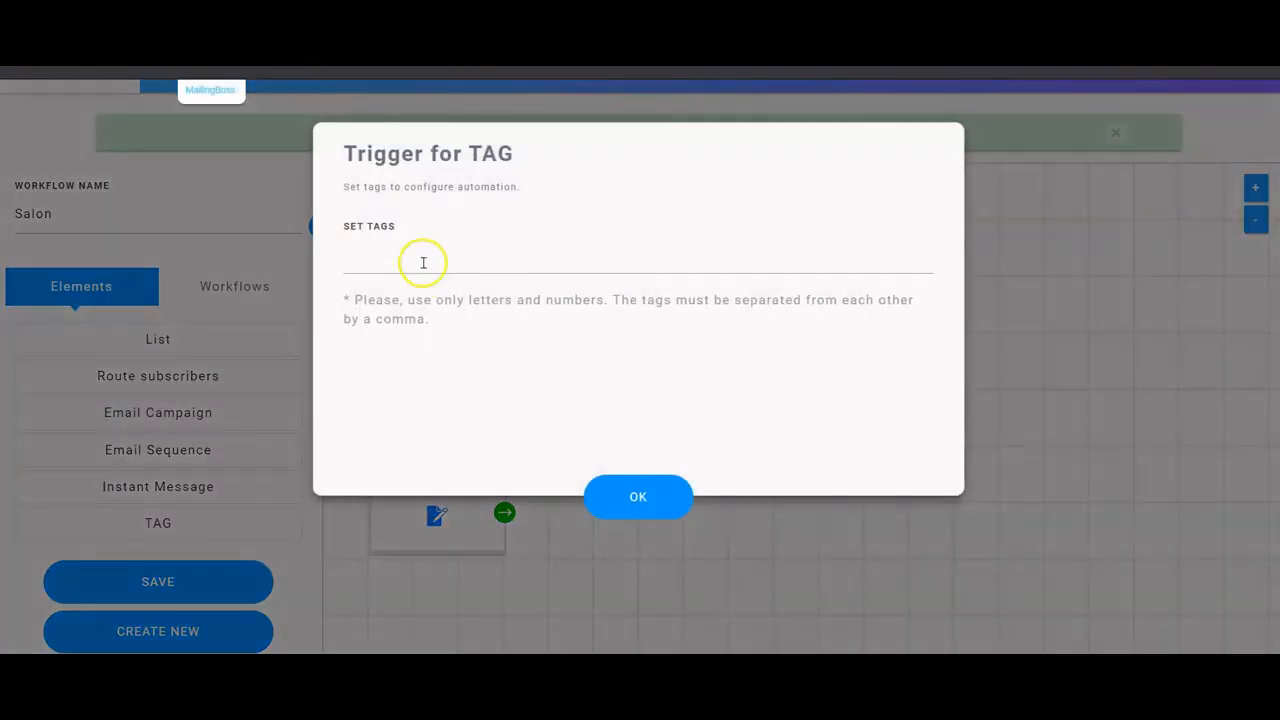
pyautogui.click(421, 254)
pyautogui.write('Pern')
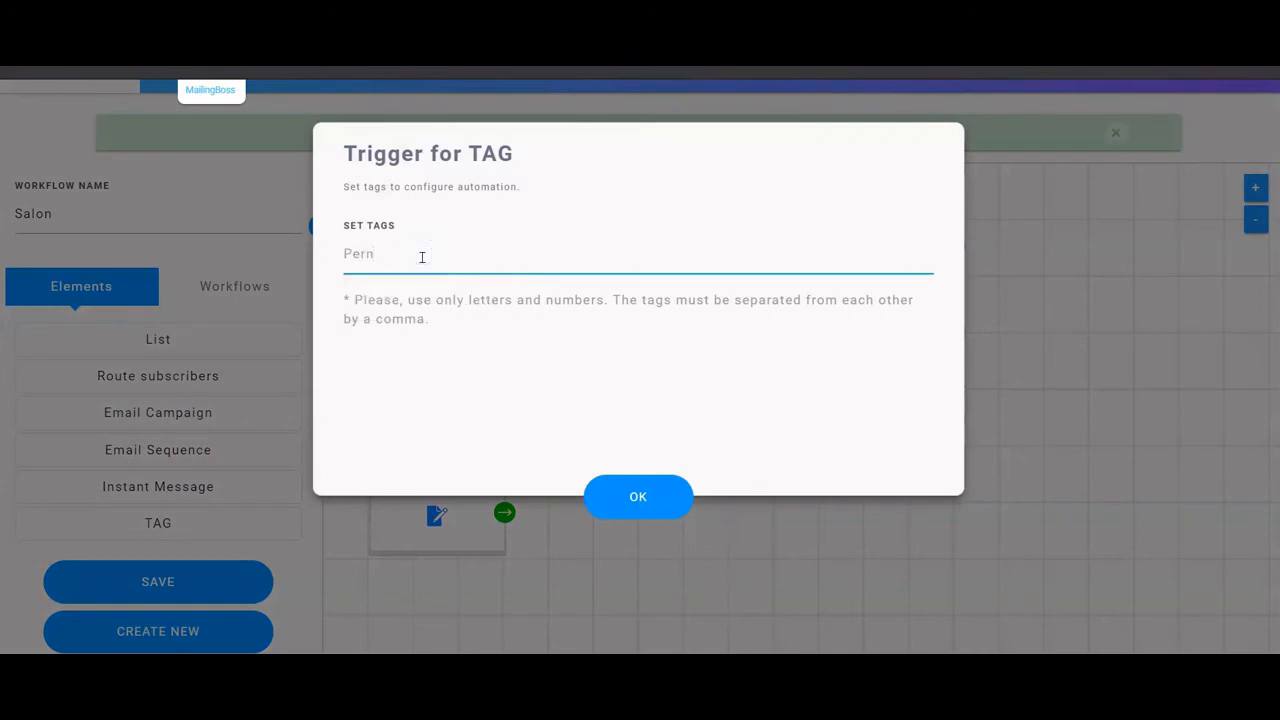
pyautogui.click(571, 498)
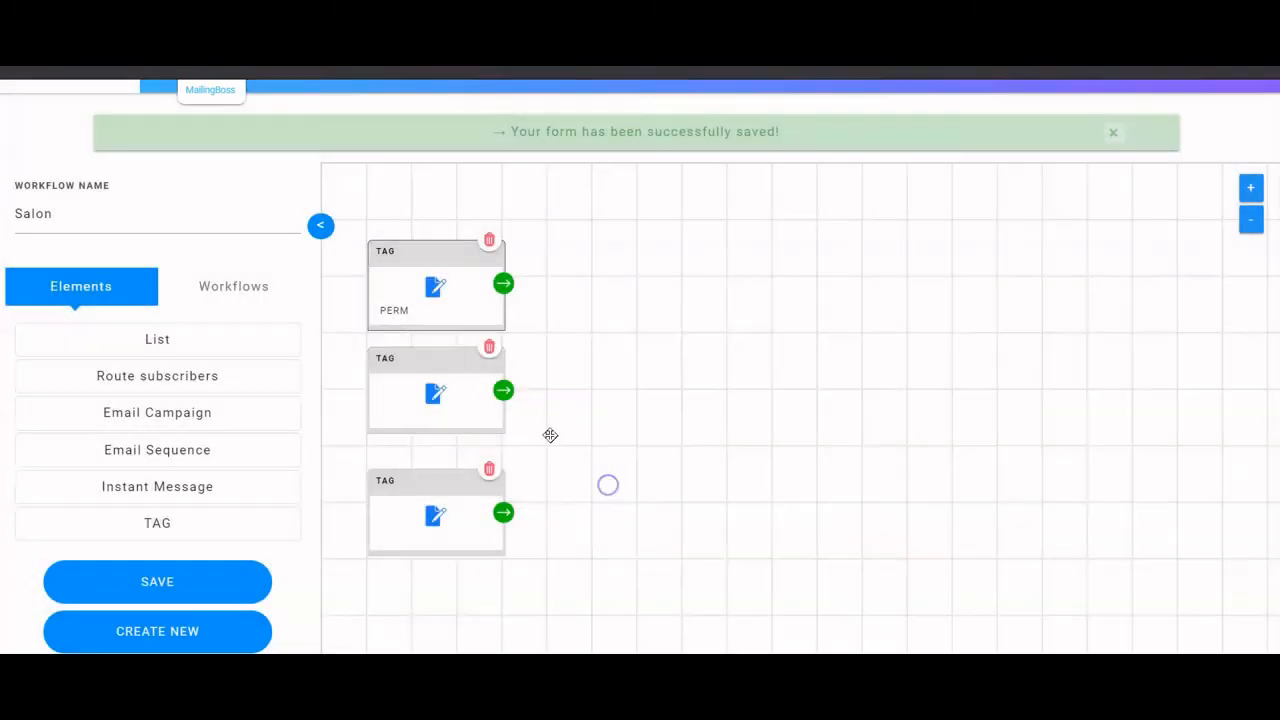
pyautogui.click(443, 401)
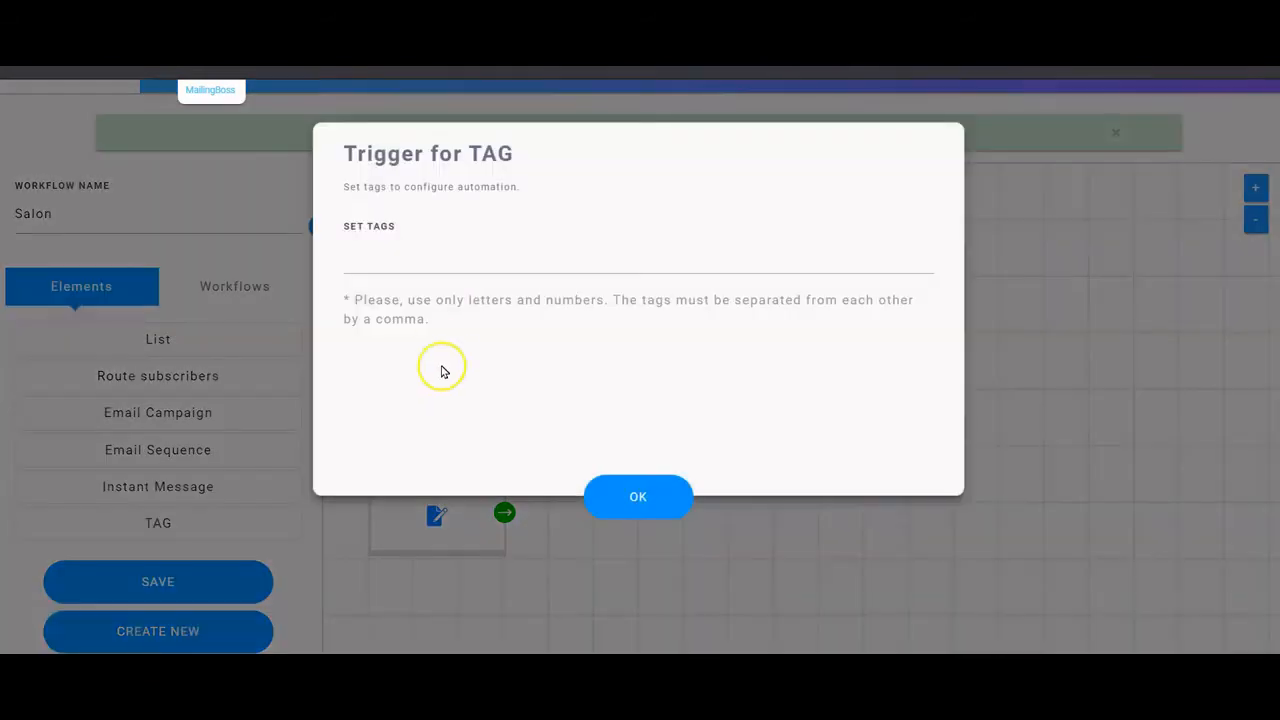
pyautogui.click(437, 268)
pyautogui.write('C')
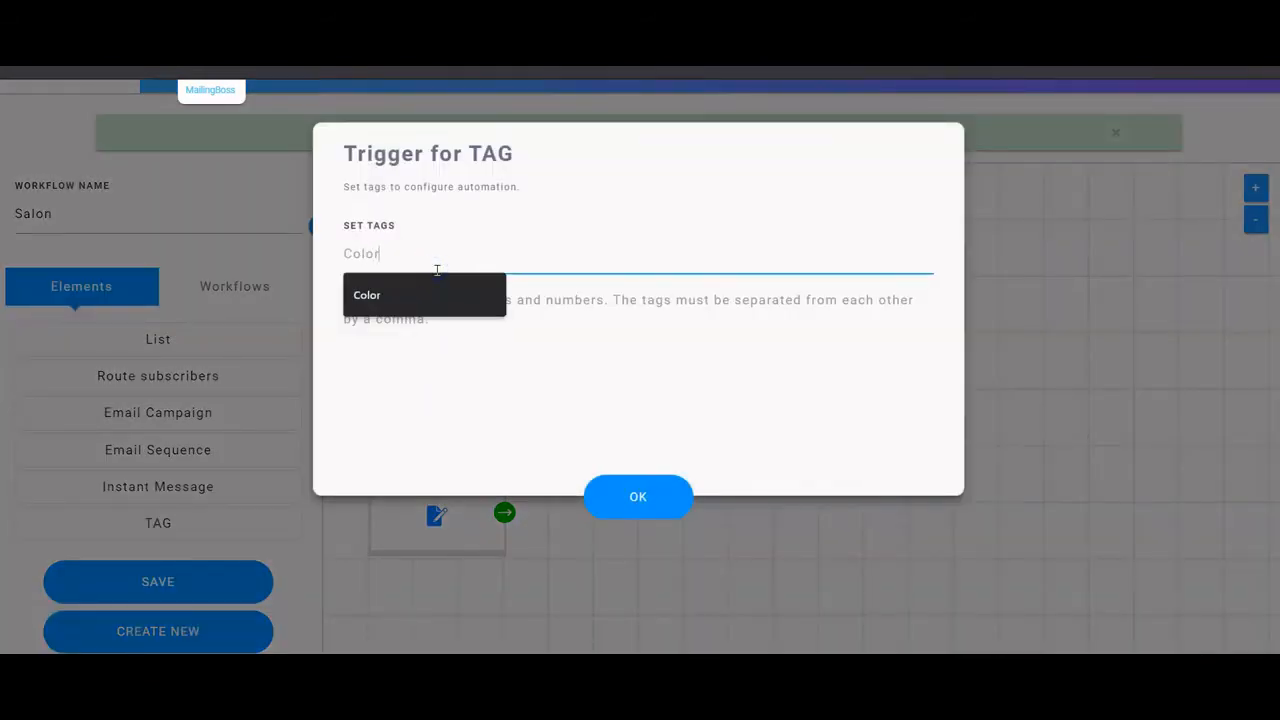
pyautogui.write('olor')
pyautogui.click(623, 500)
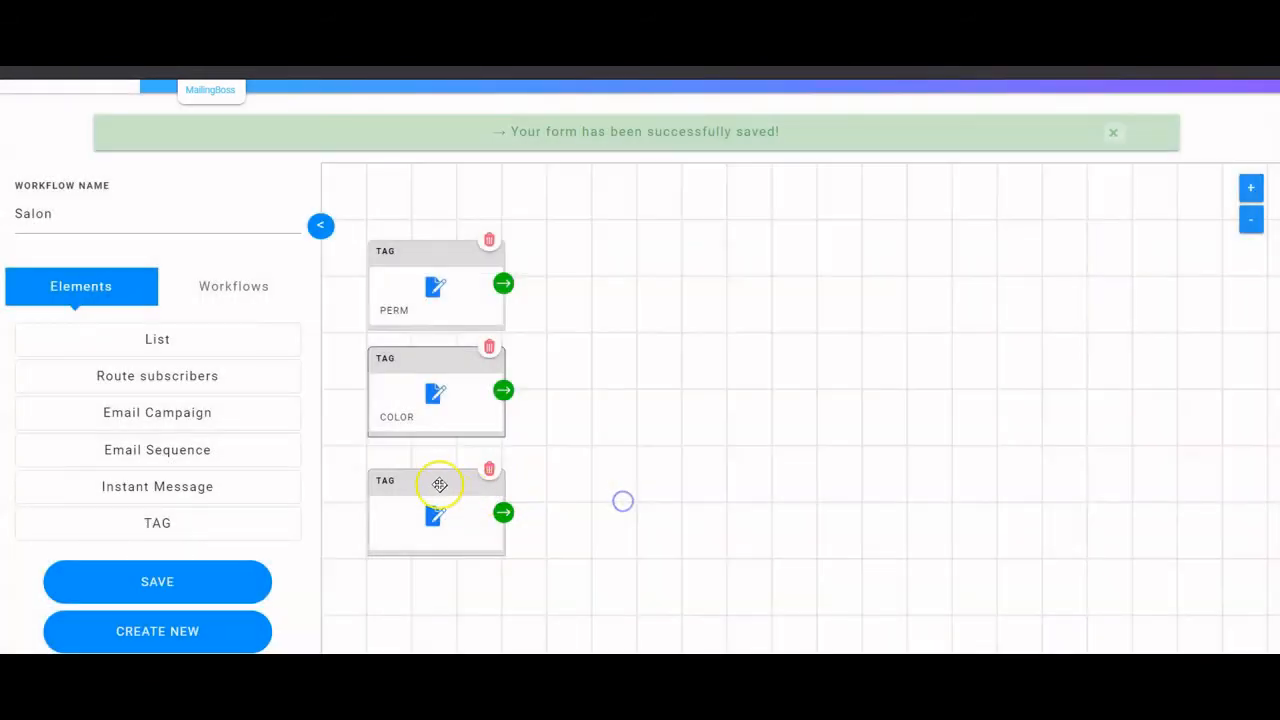
pyautogui.click(435, 515)
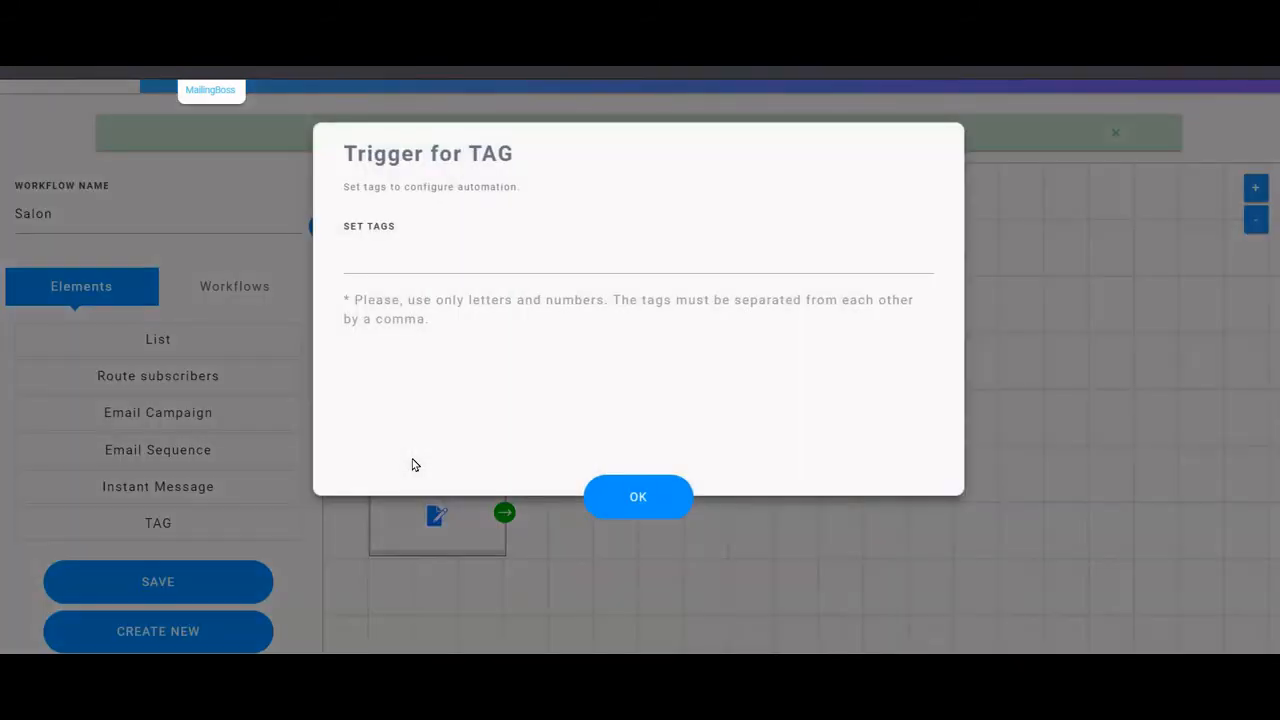
pyautogui.click(488, 266)
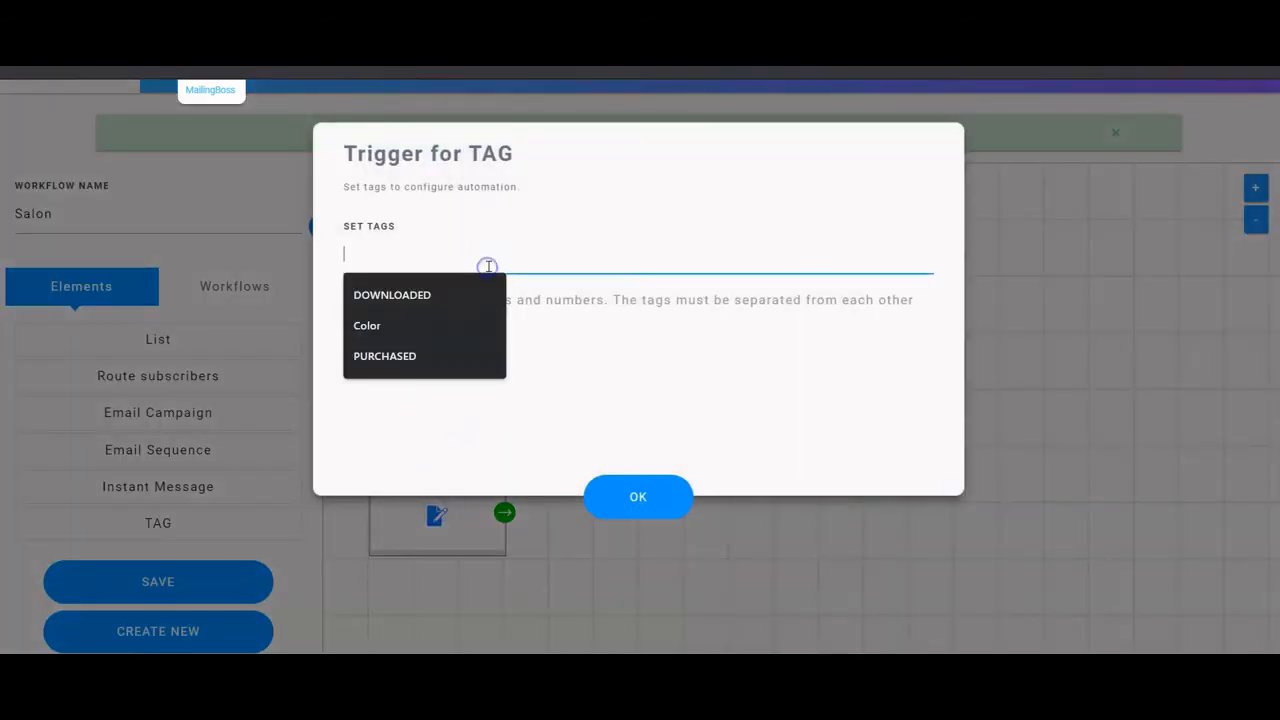
pyautogui.write('Cut')
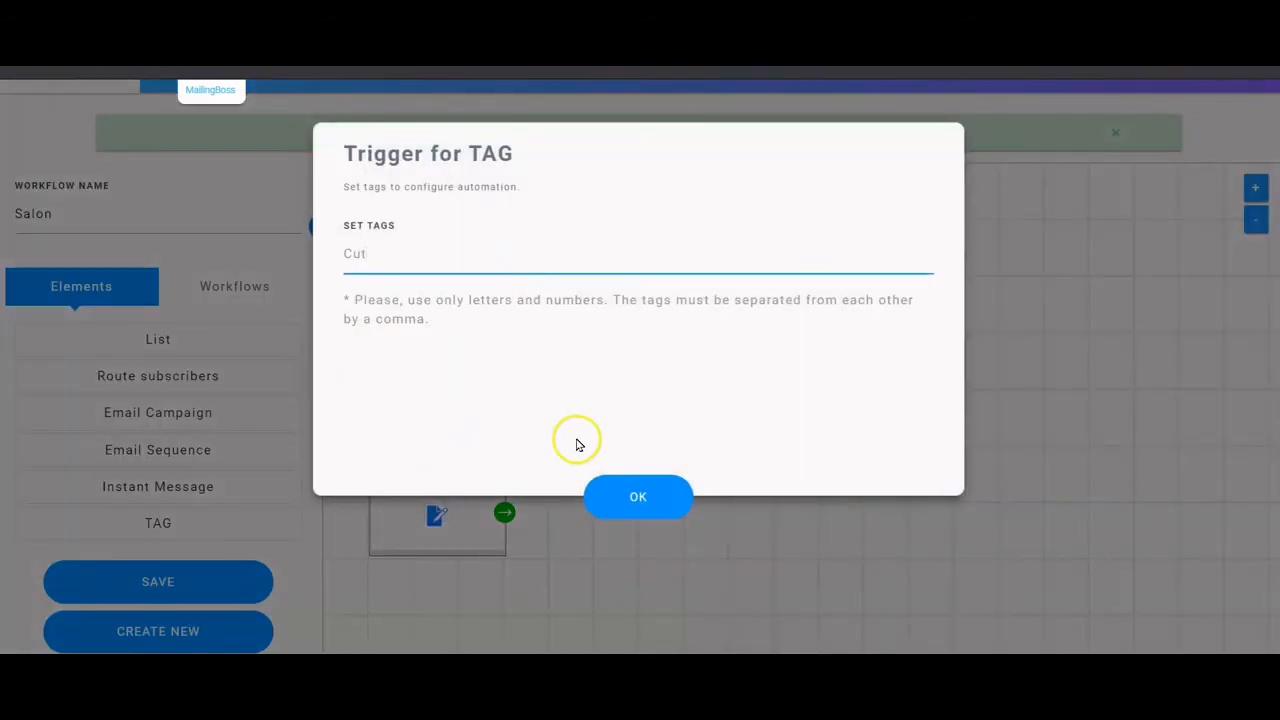
pyautogui.click(636, 487)
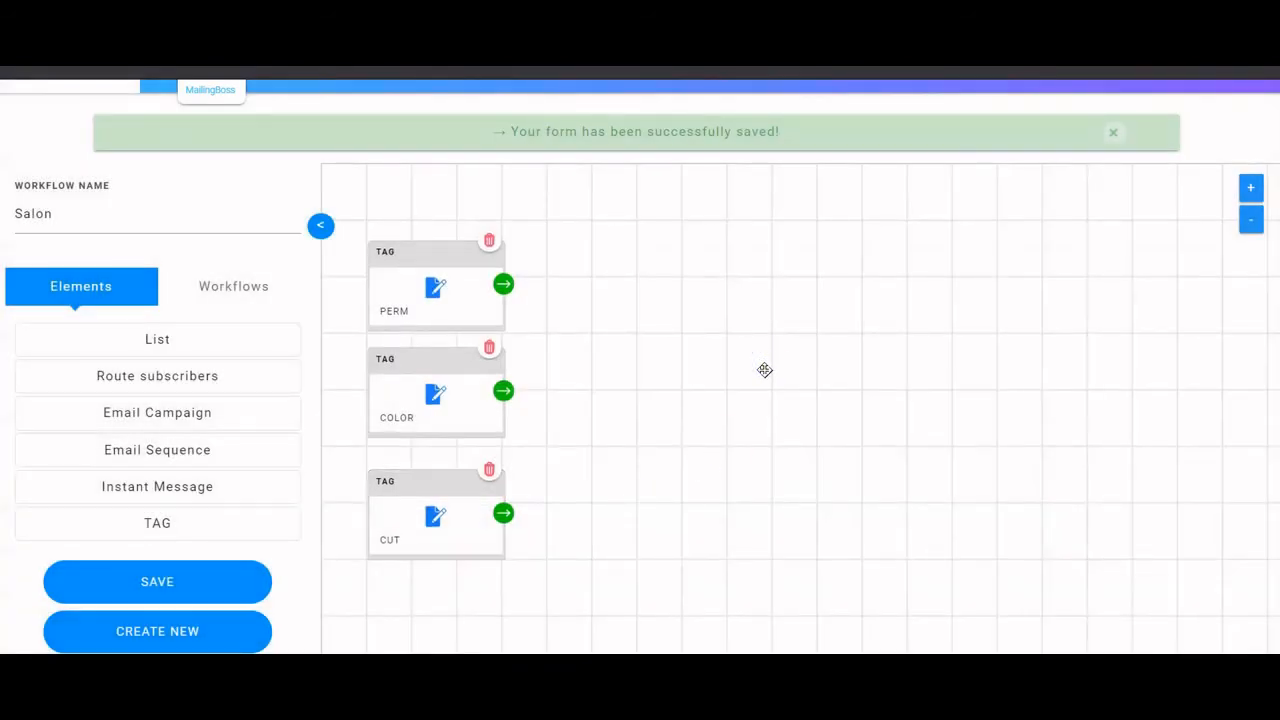
pyautogui.click(773, 369)
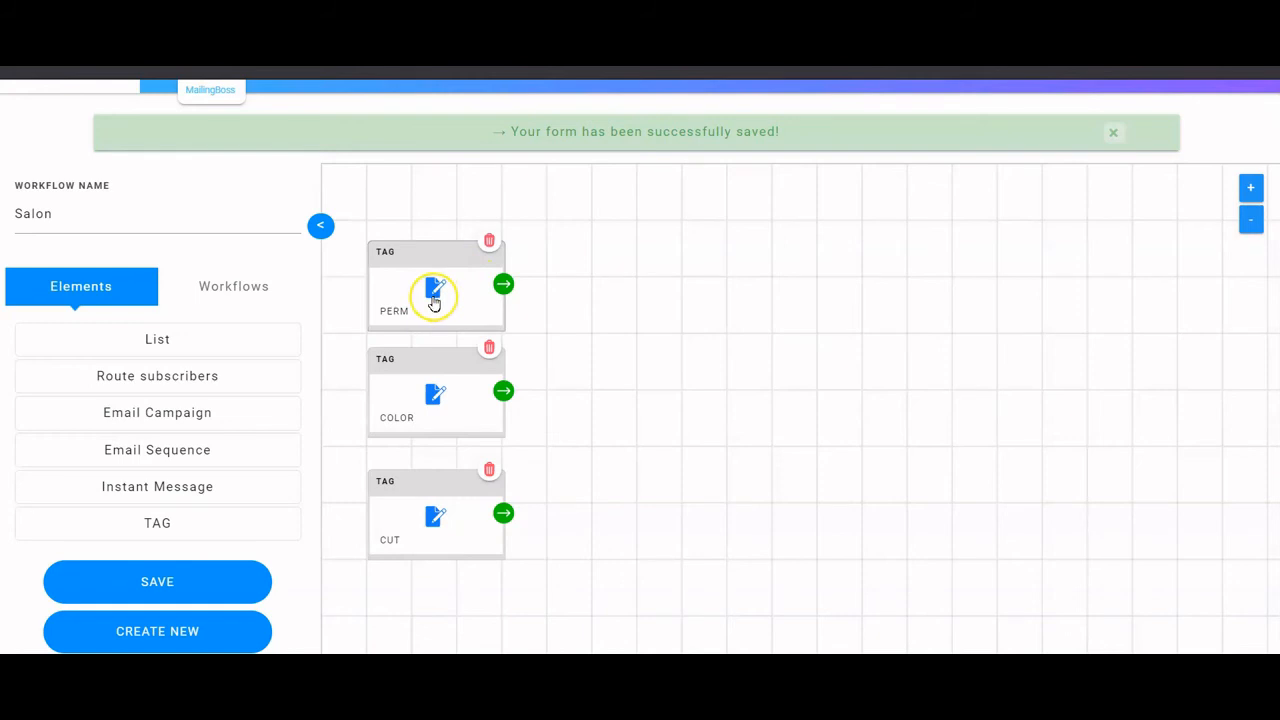
# - Add a Move subscriber step after the PERM tag
pyautogui.click(503, 286)
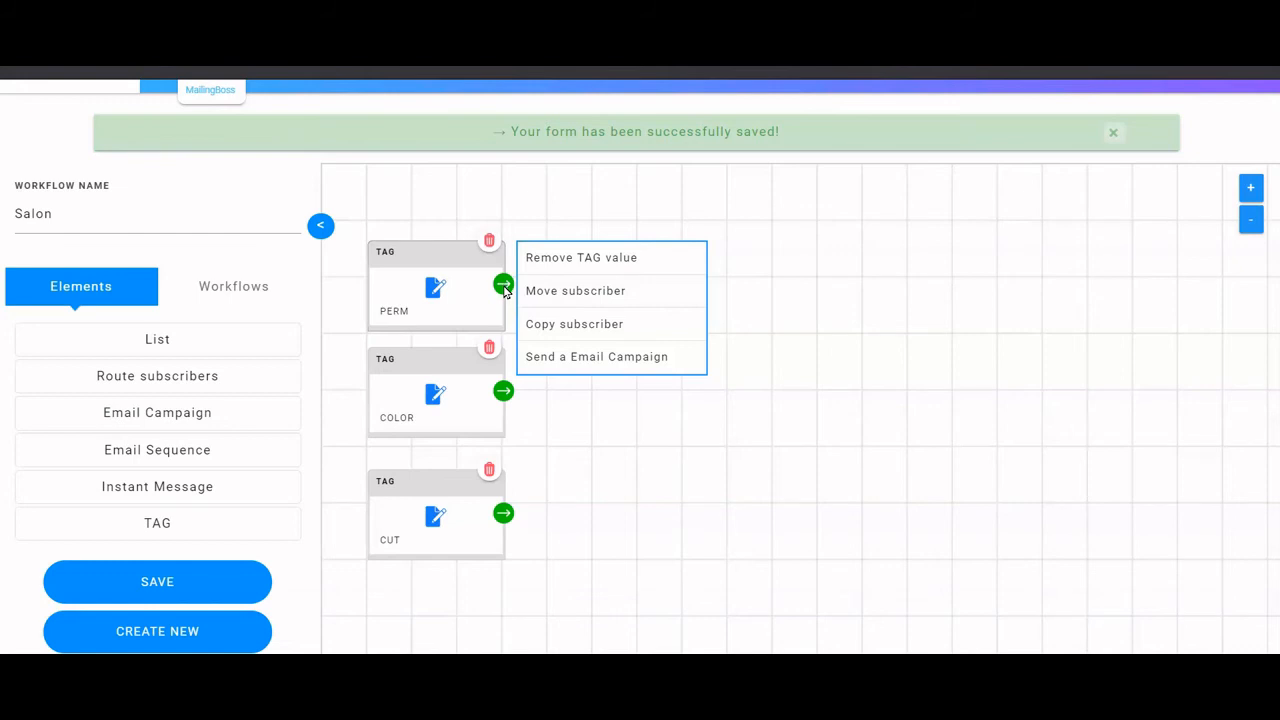
pyautogui.click(569, 291)
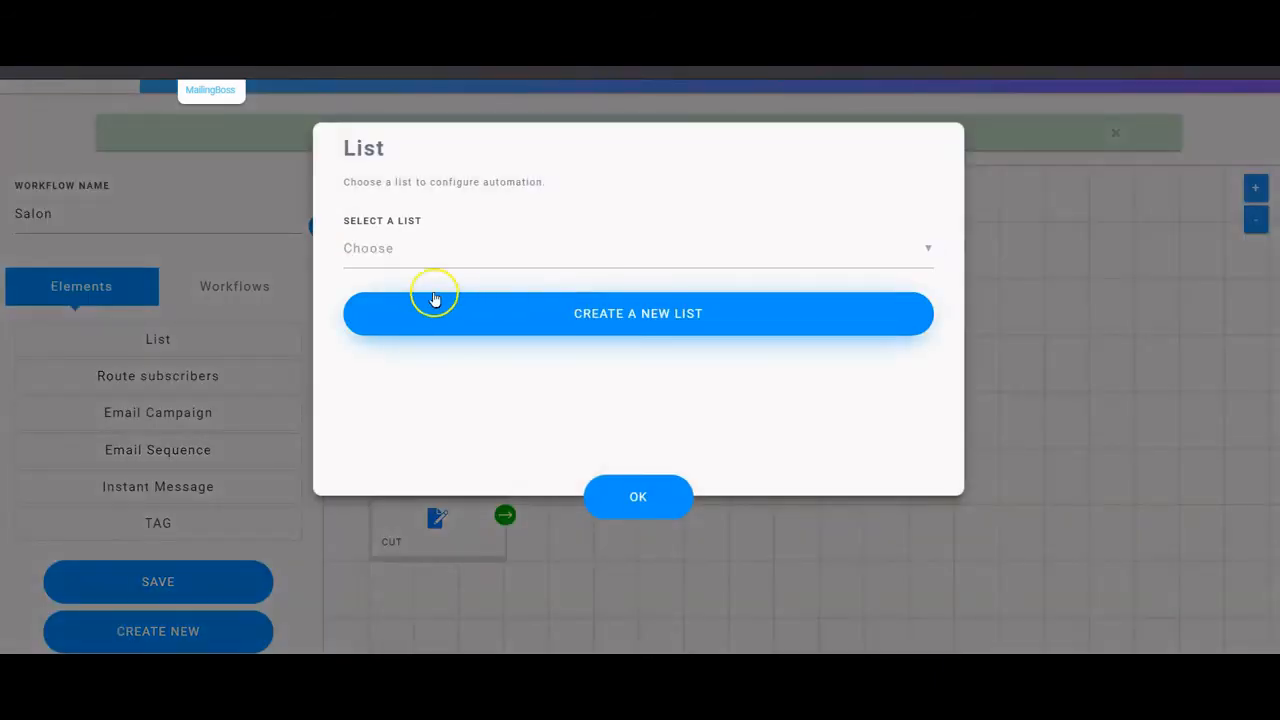
pyautogui.click(486, 241)
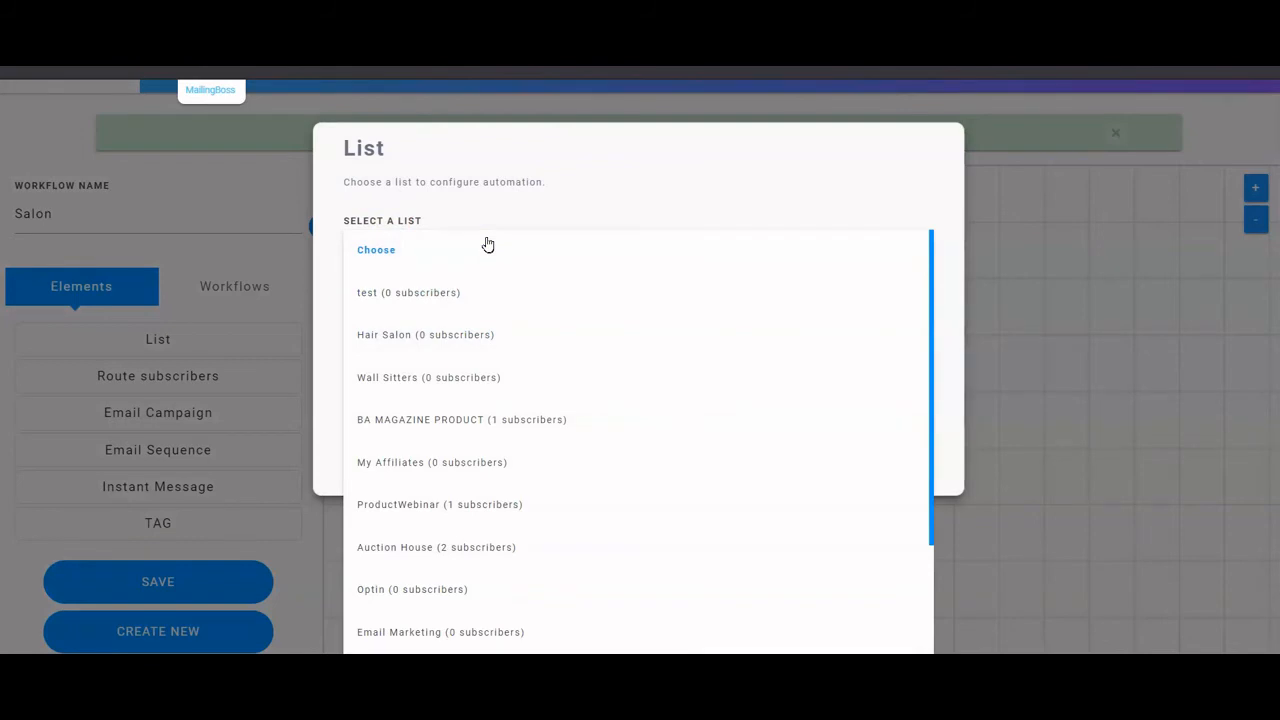
pyautogui.click(514, 209)
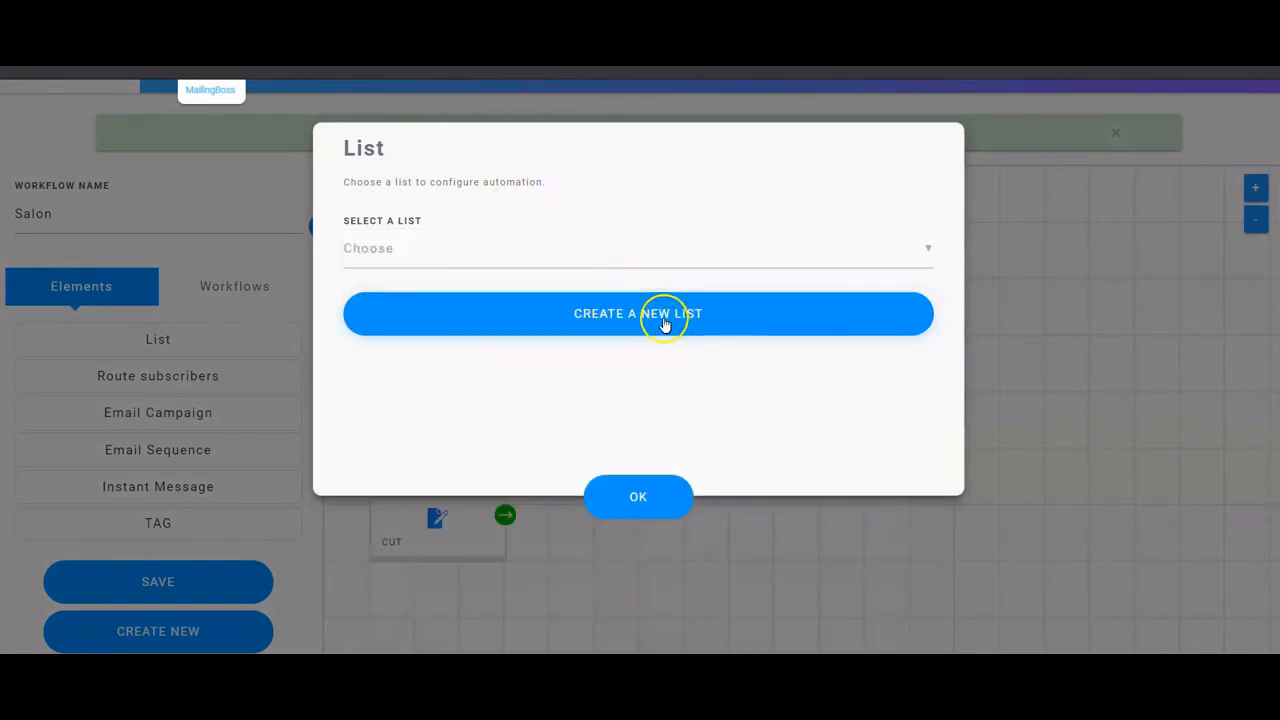
pyautogui.click(586, 316)
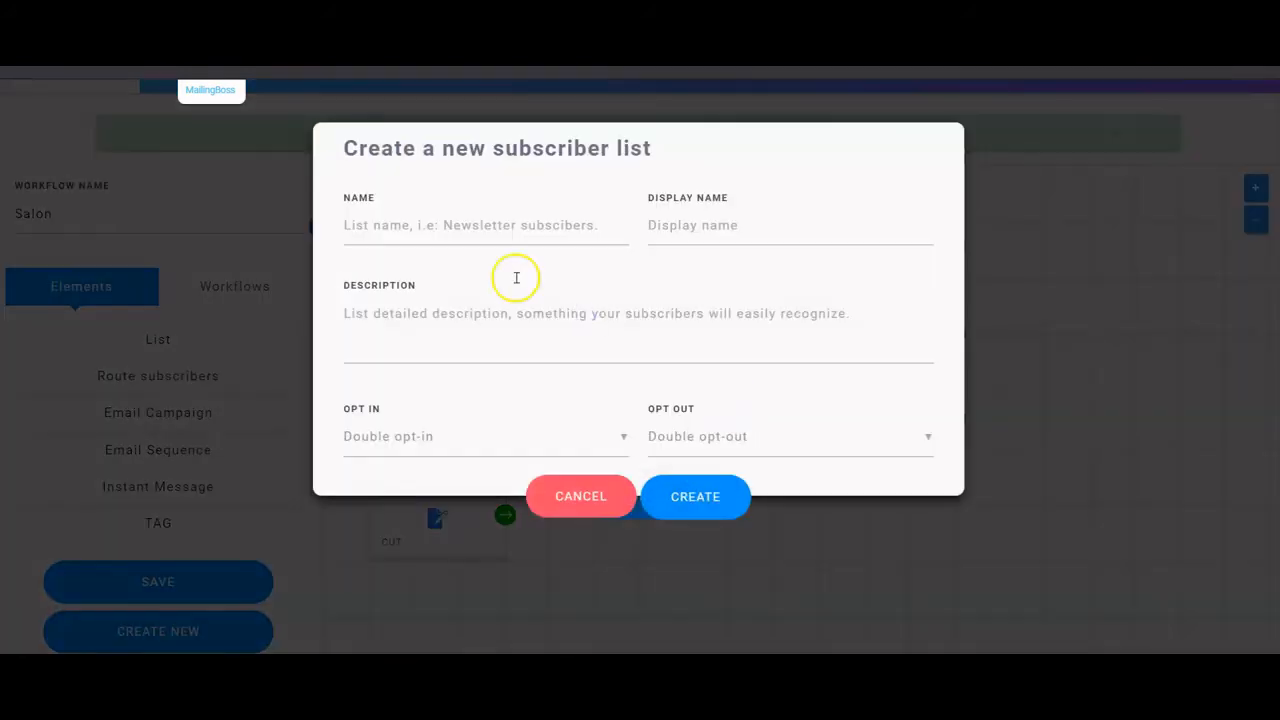
pyautogui.click(460, 227)
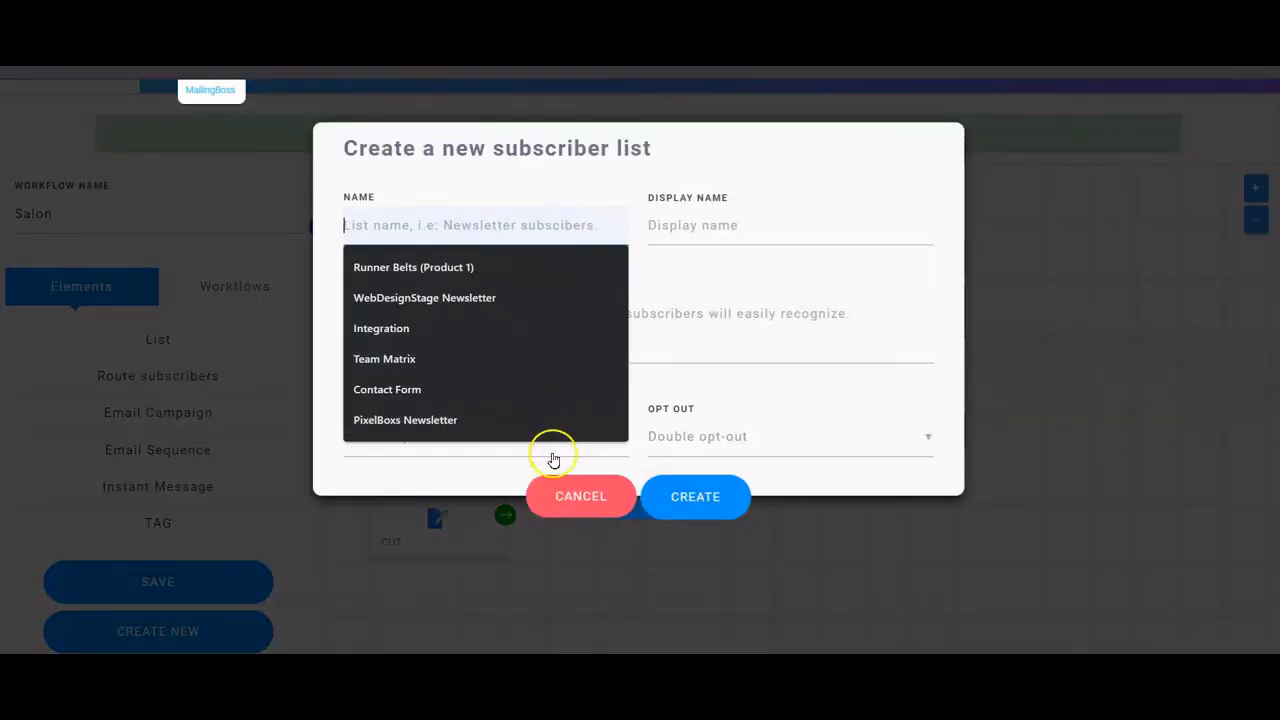
pyautogui.click(581, 496)
pyautogui.click(634, 497)
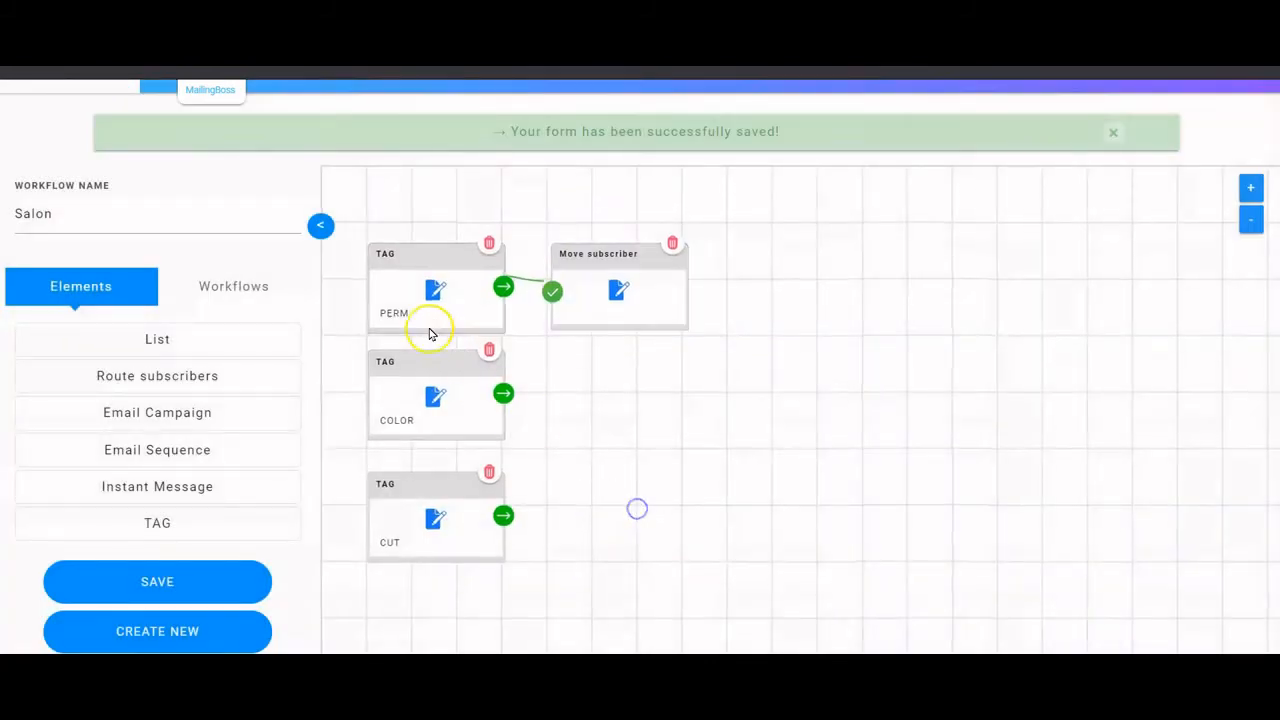
# - Create a single opt-in list named Perm as the move destination and shift the node aside
pyautogui.click(620, 290)
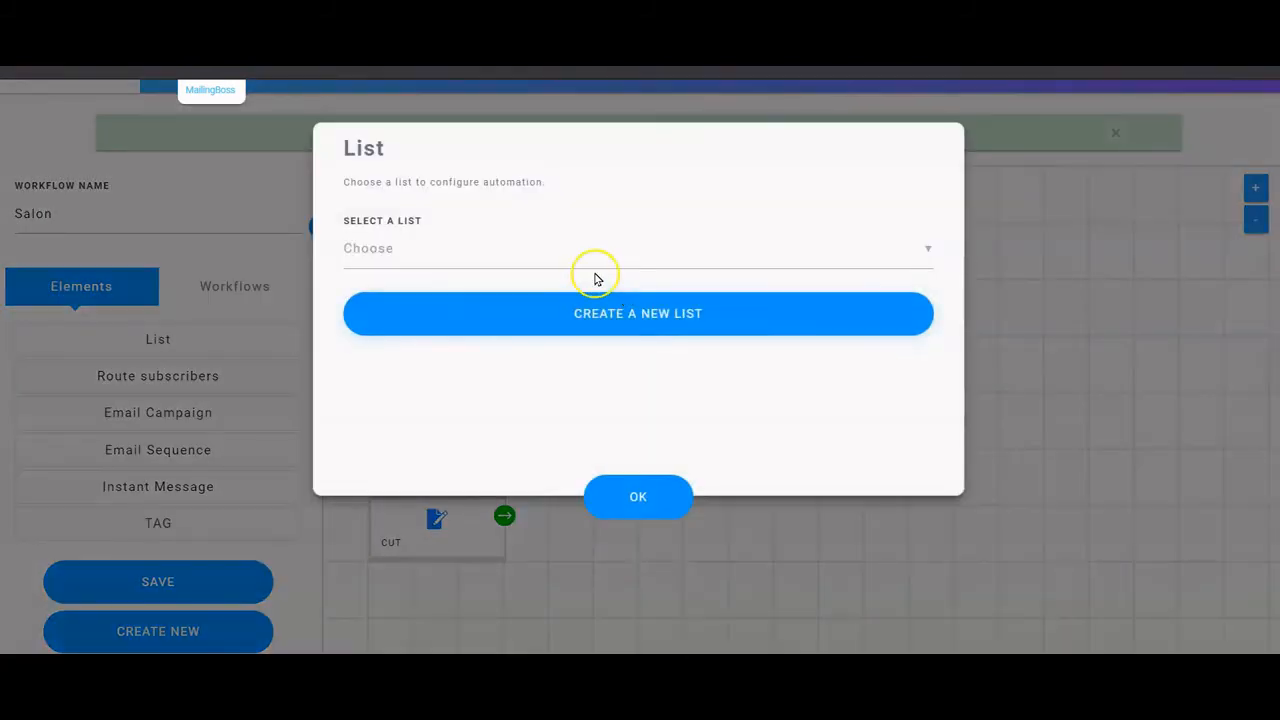
pyautogui.click(558, 250)
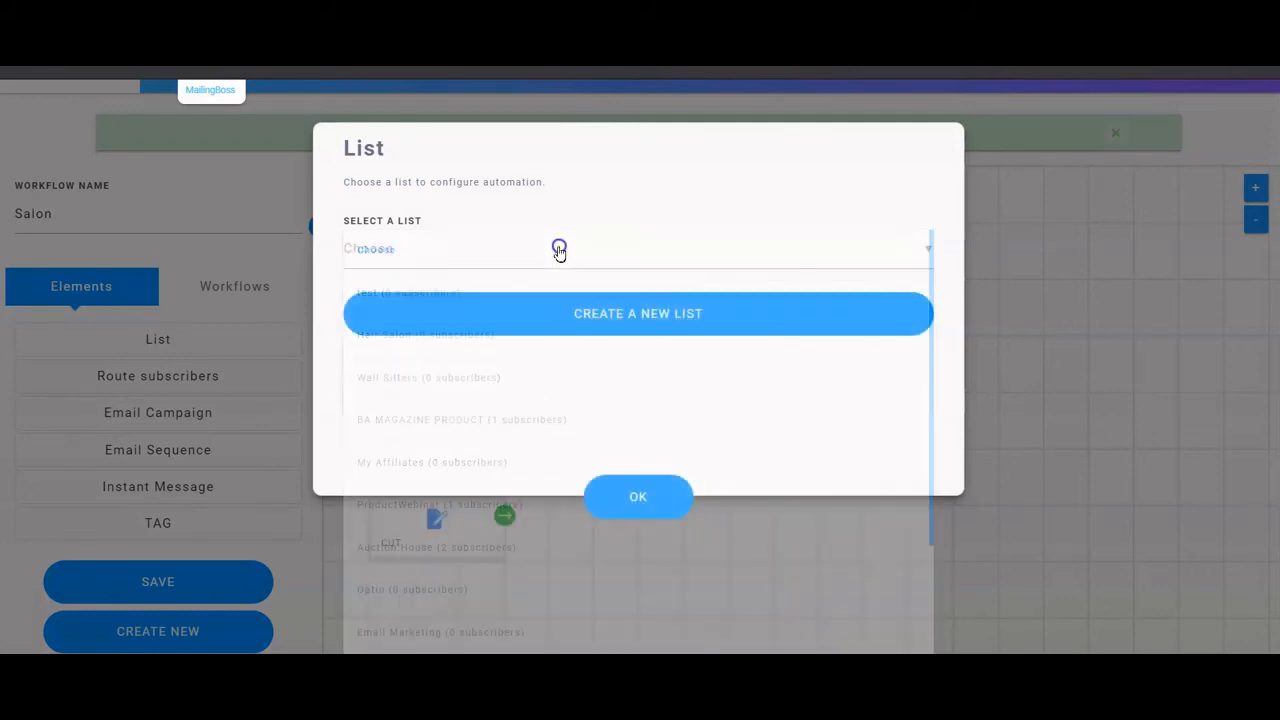
pyautogui.click(631, 296)
pyautogui.click(526, 224)
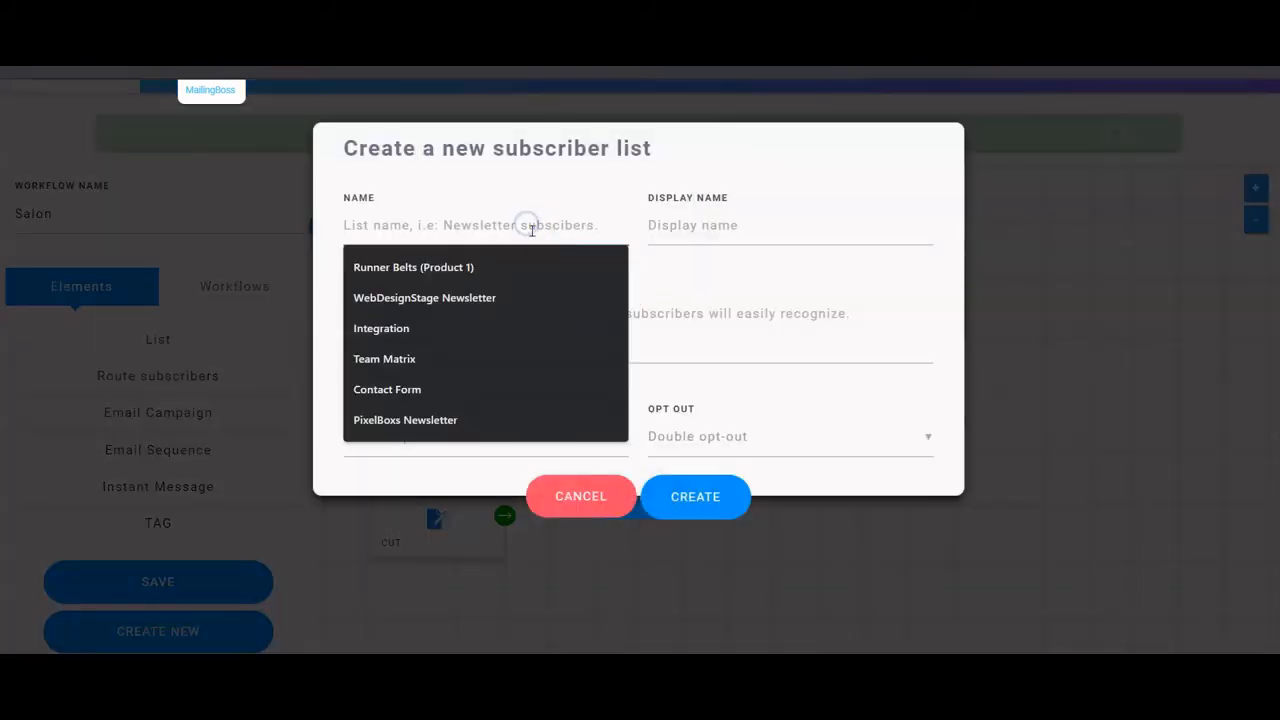
pyautogui.write('Perm')
pyautogui.press('Tab')
pyautogui.write('Perm')
pyautogui.press('Tab')
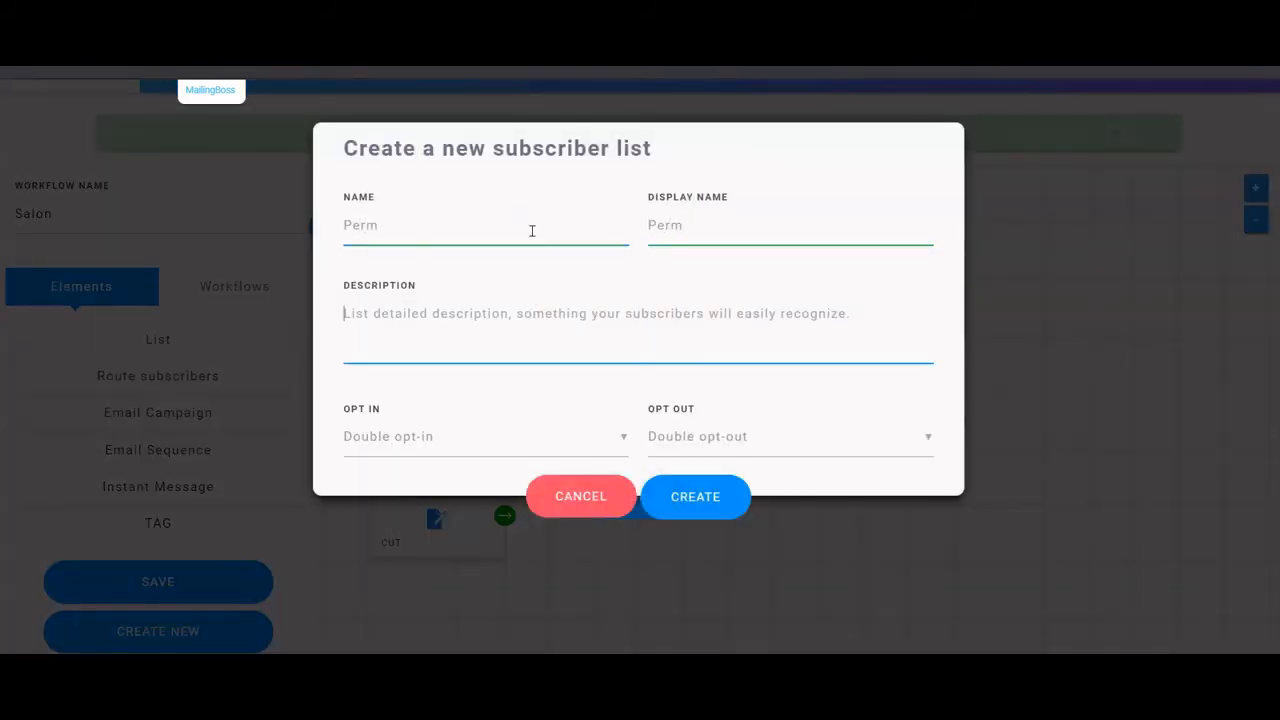
pyautogui.write('Perm')
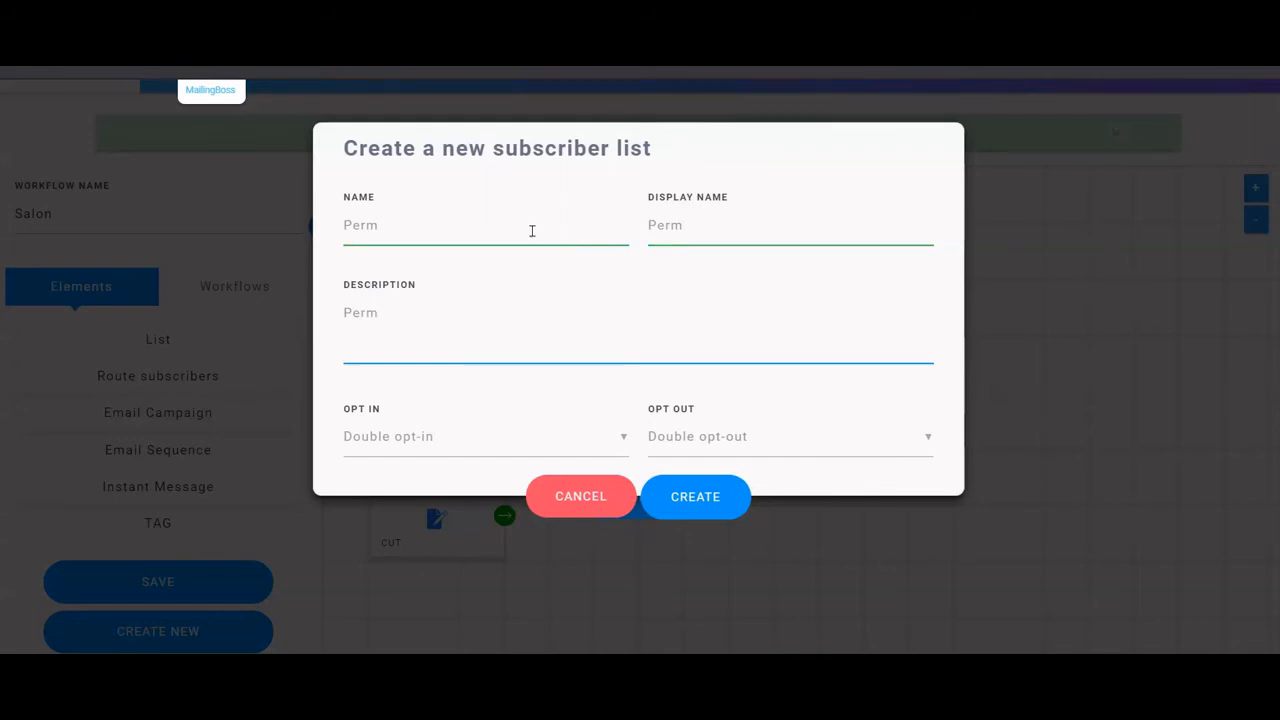
pyautogui.click(498, 427)
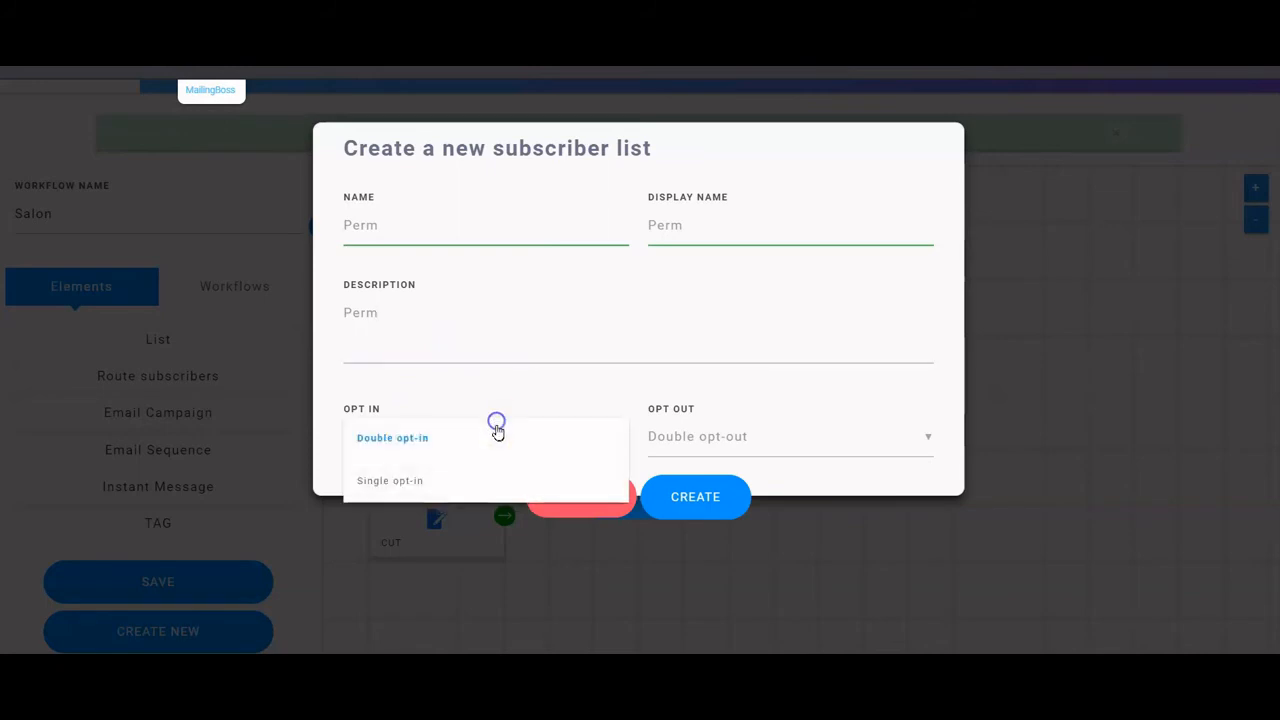
pyautogui.click(443, 468)
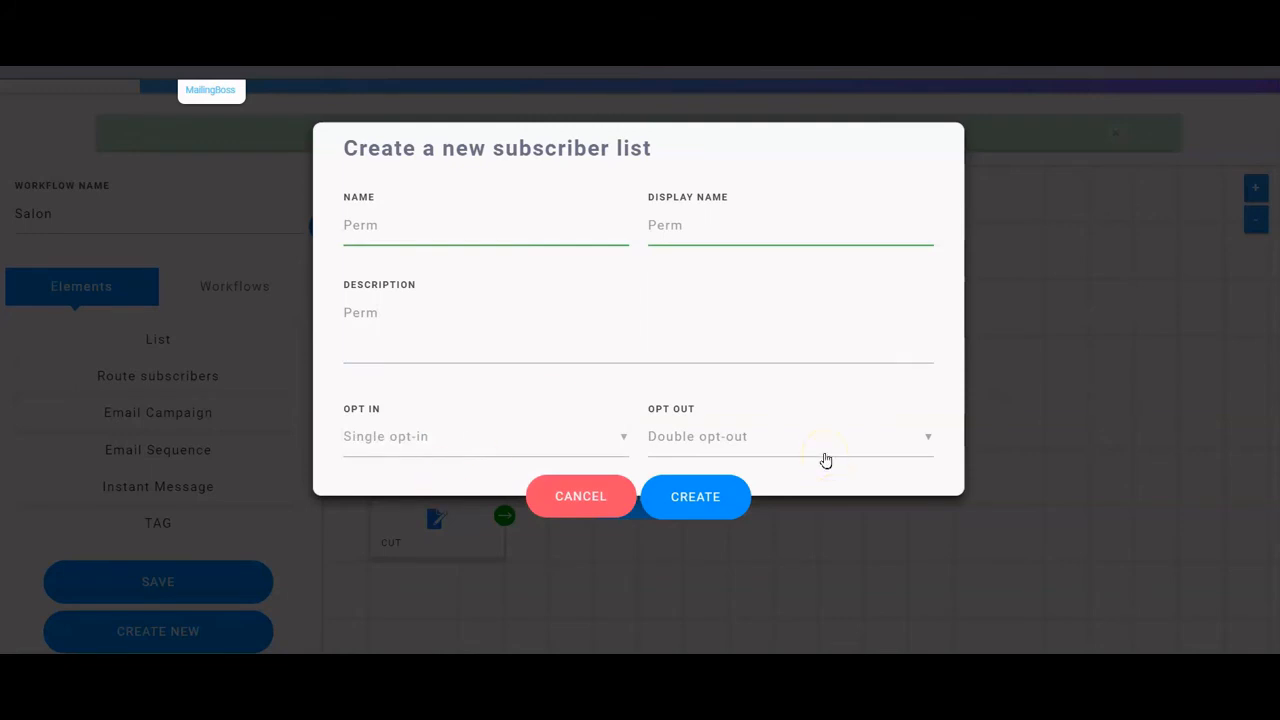
pyautogui.click(666, 497)
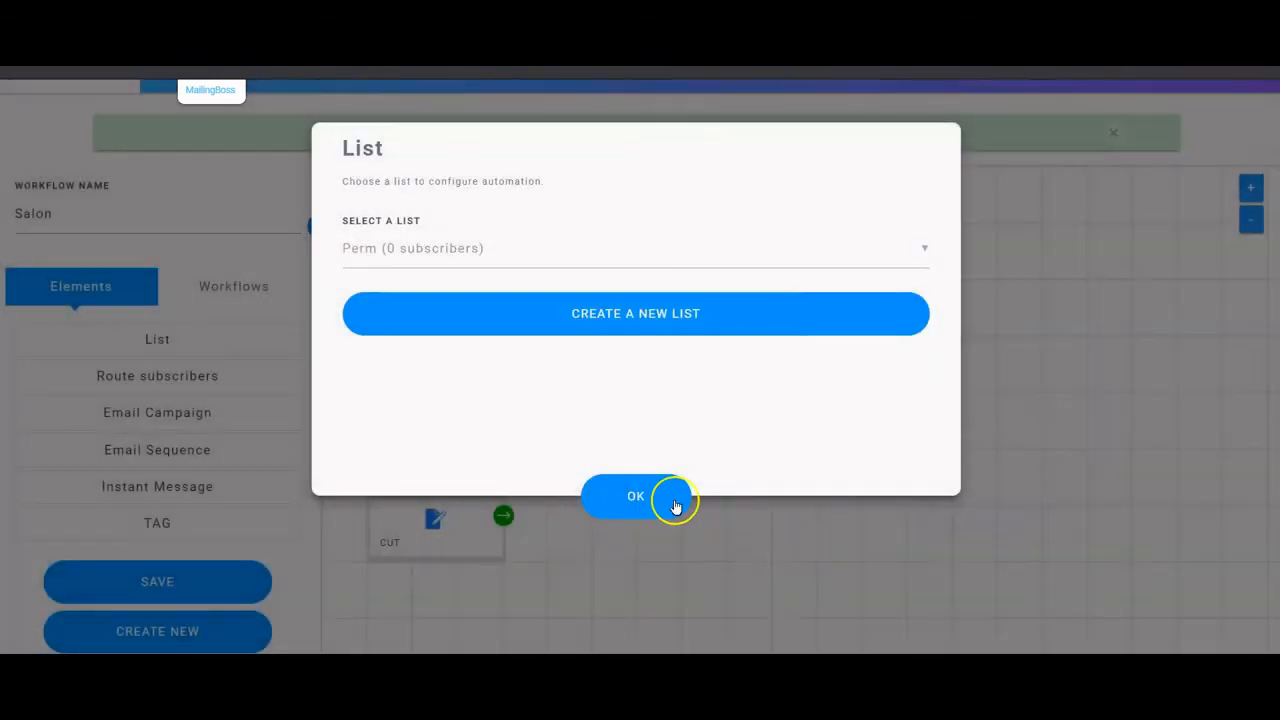
pyautogui.click(651, 497)
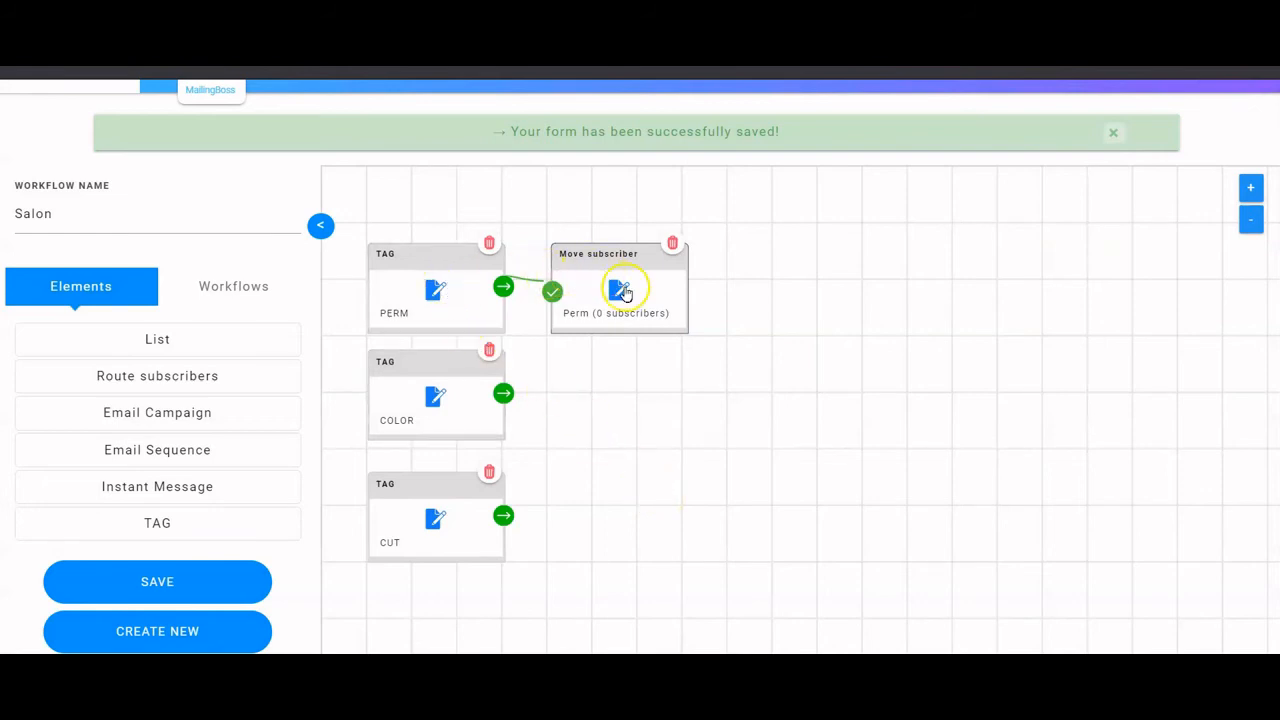
pyautogui.moveTo(654, 241); pyautogui.dragTo(684, 230)
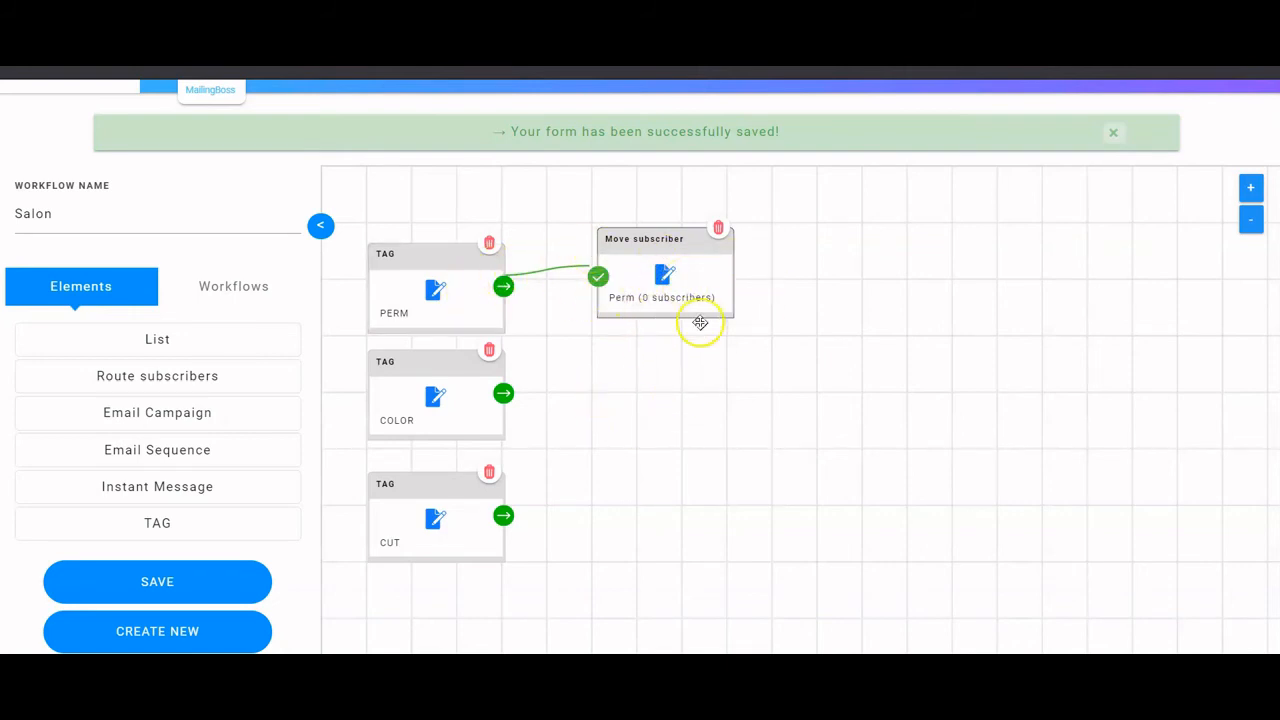
# - Add a Move subscriber step after the COLOR tag
pyautogui.click(503, 394)
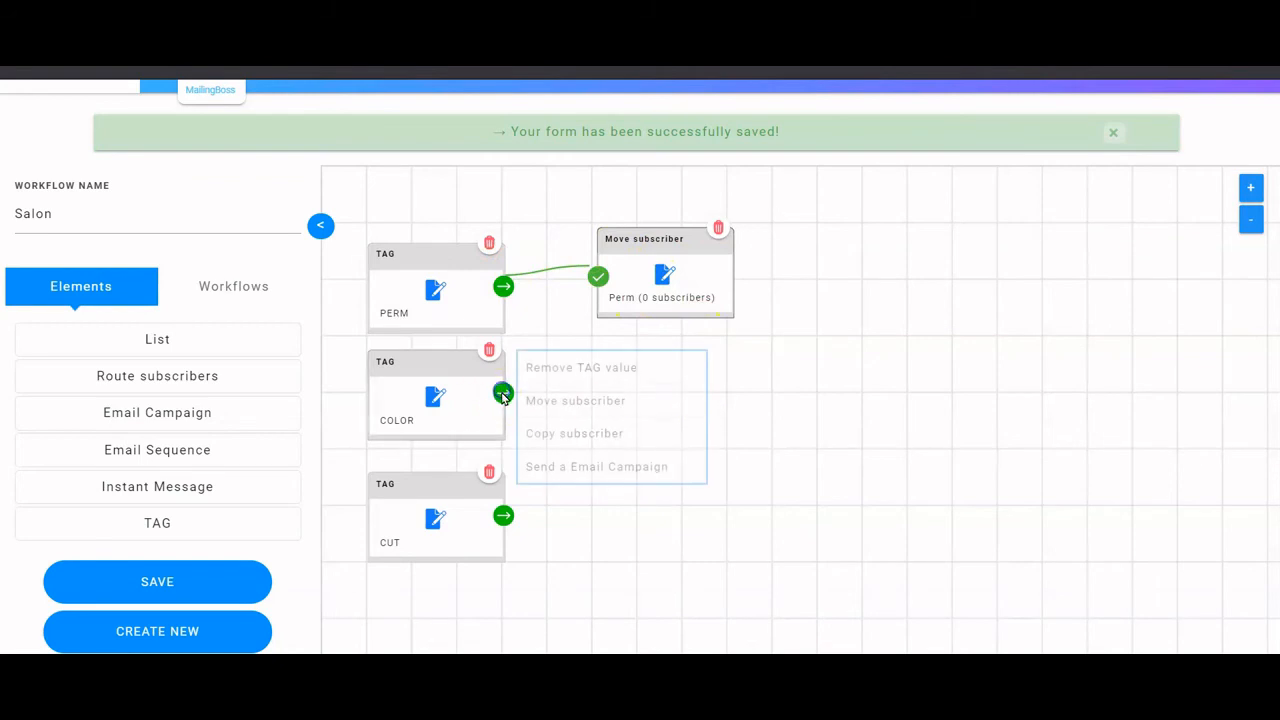
pyautogui.click(558, 414)
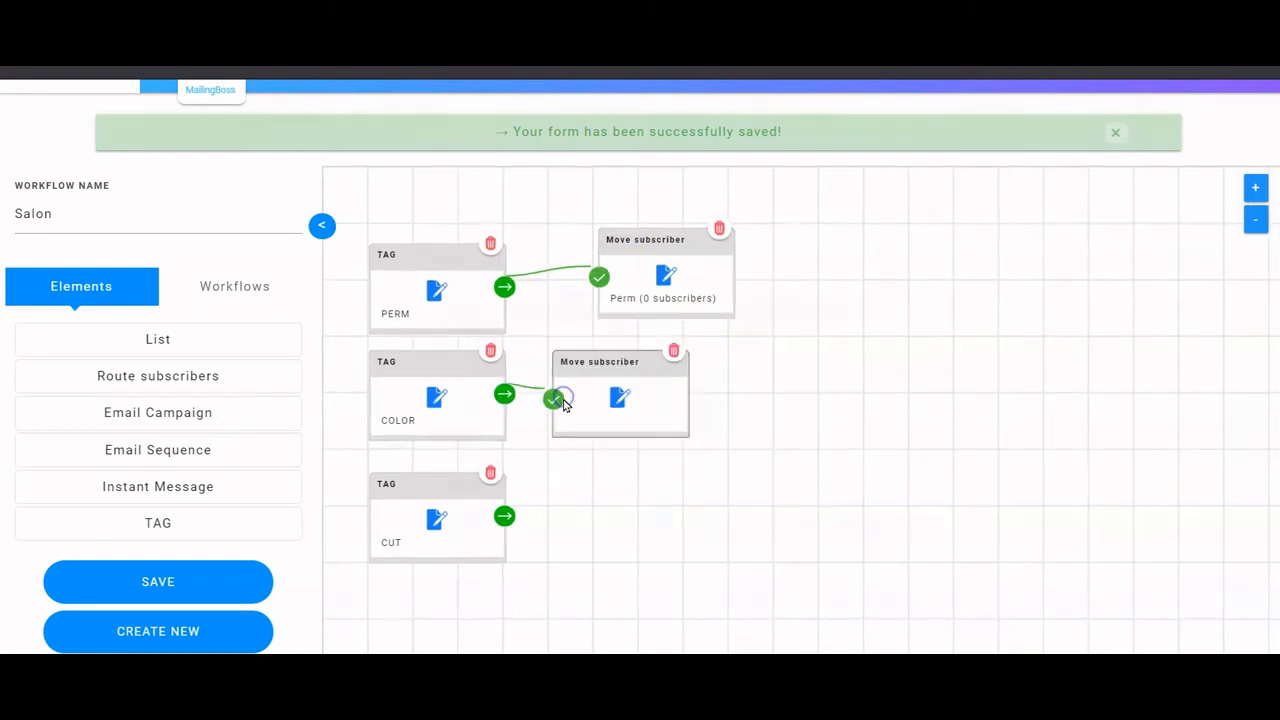
pyautogui.click(620, 400)
pyautogui.click(612, 247)
pyautogui.click(600, 313)
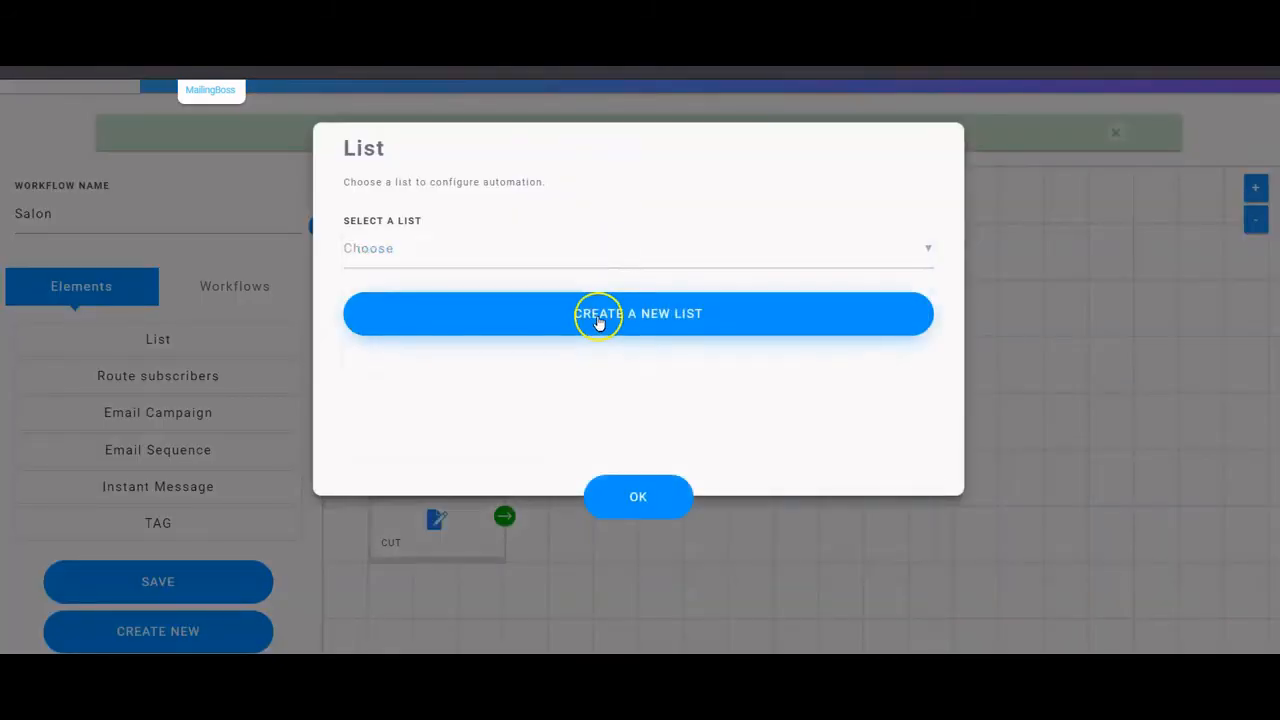
pyautogui.click(595, 496)
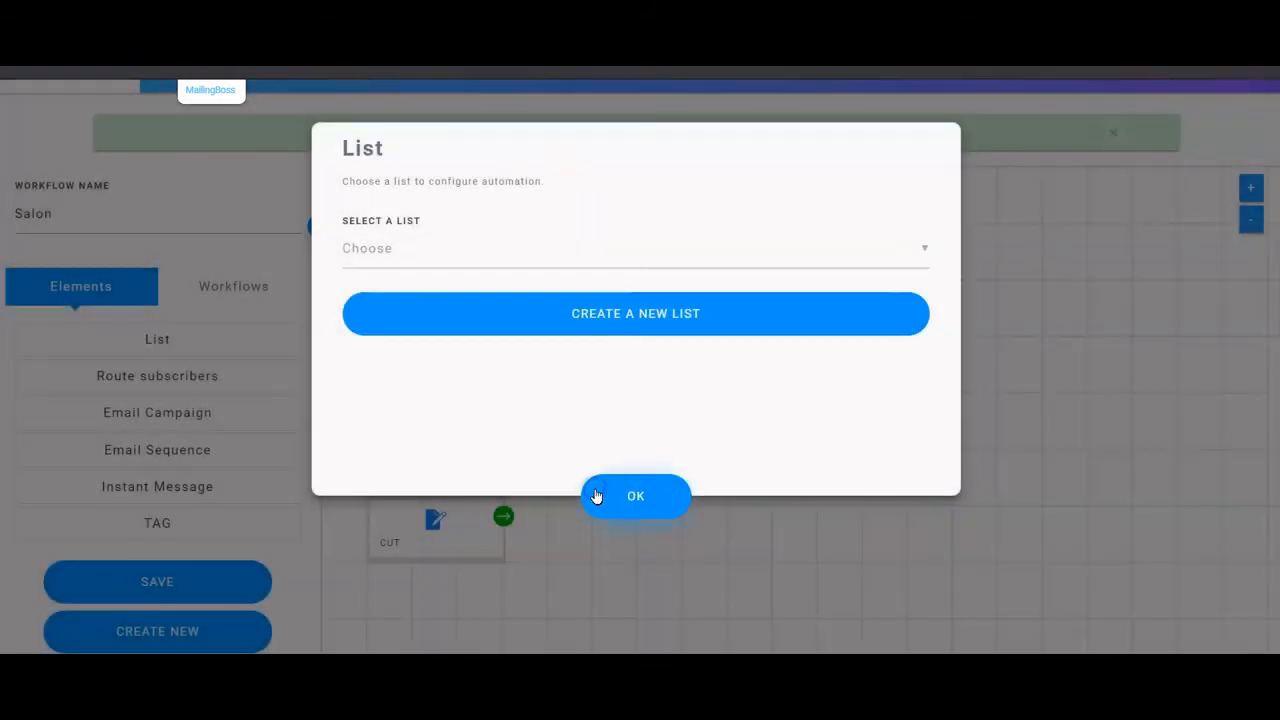
pyautogui.click(648, 504)
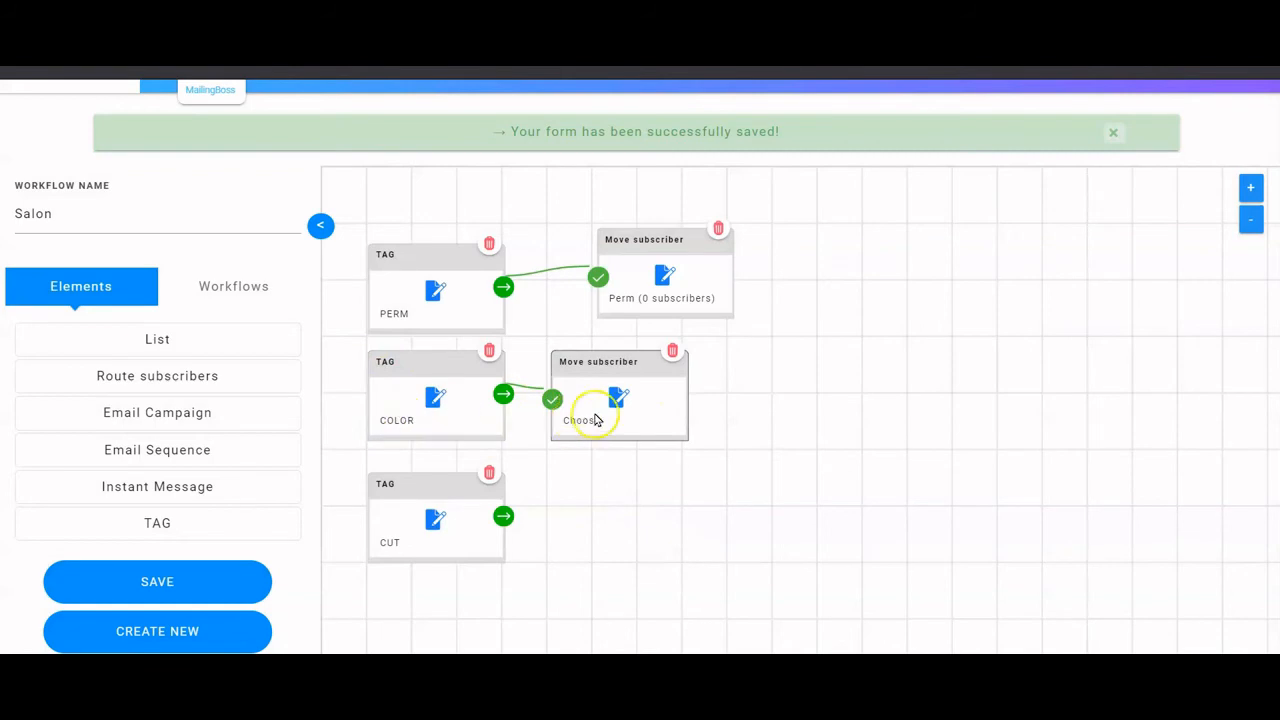
# - Create a list named Color as the step's destination and line the node up with Perm
pyautogui.click(620, 399)
pyautogui.click(543, 311)
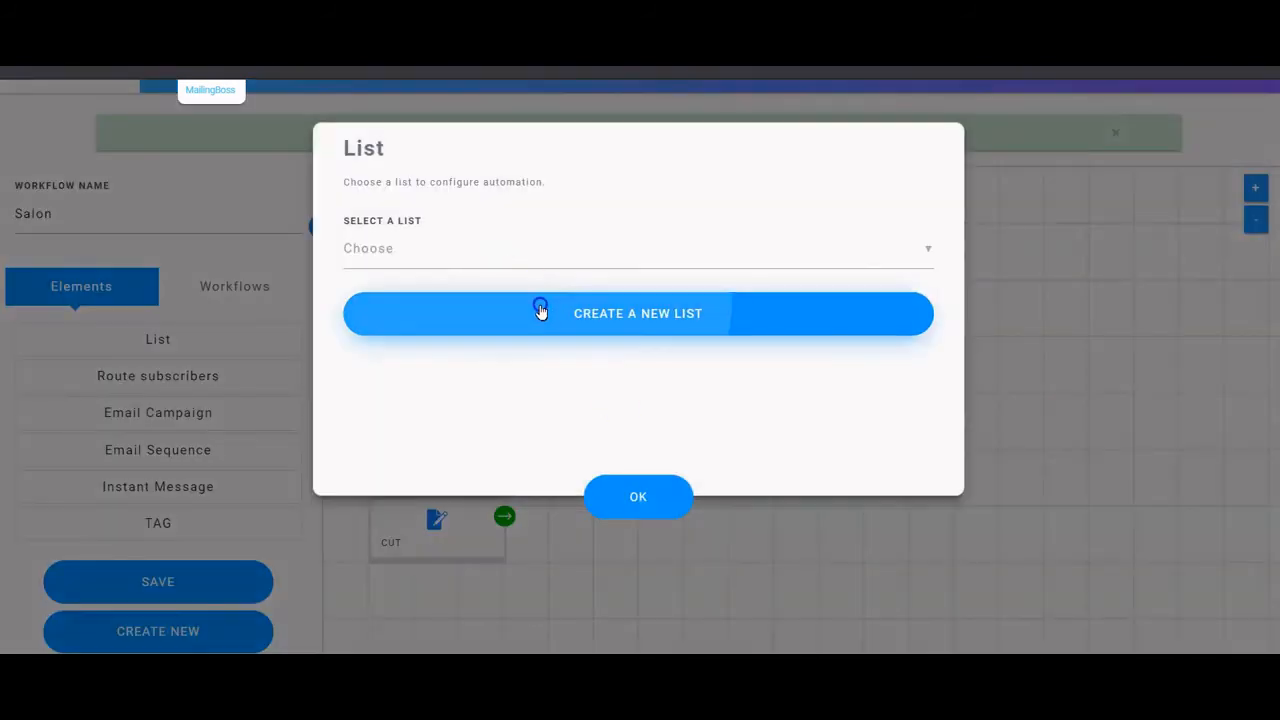
pyautogui.click(486, 207)
pyautogui.write('Color')
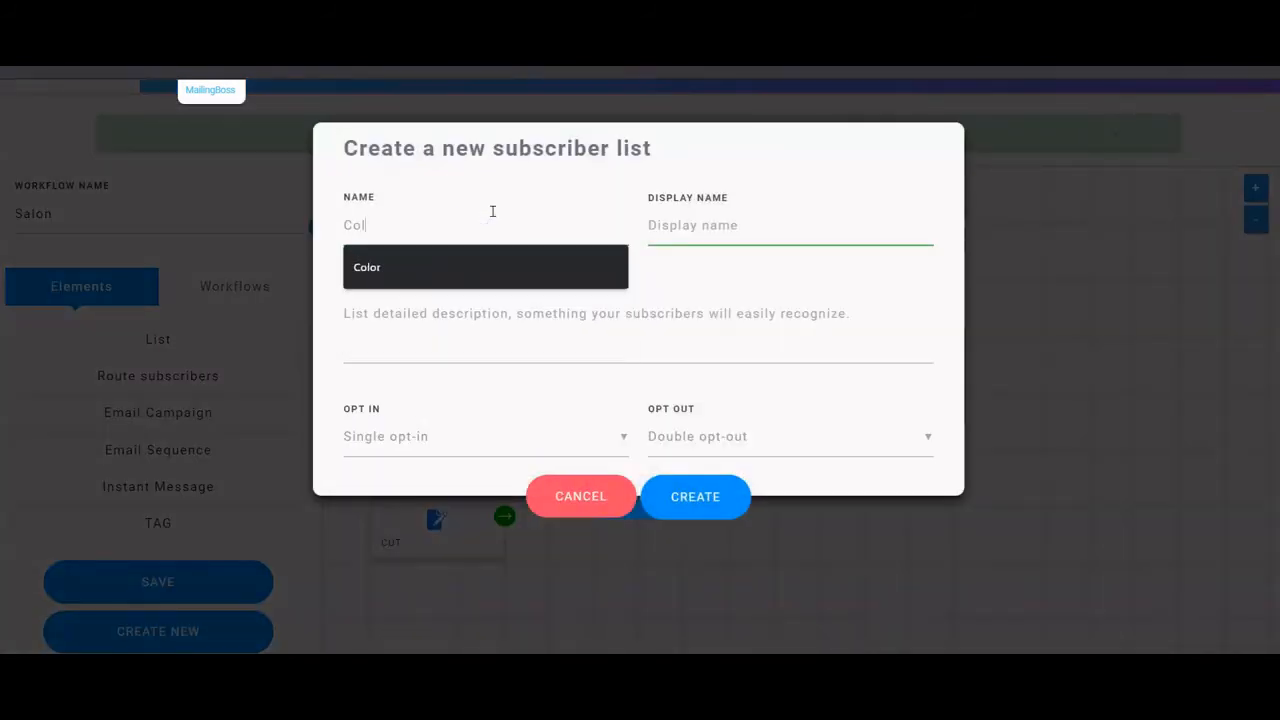
pyautogui.press('Tab')
pyautogui.write('Color')
pyautogui.press('Tab')
pyautogui.write('c')
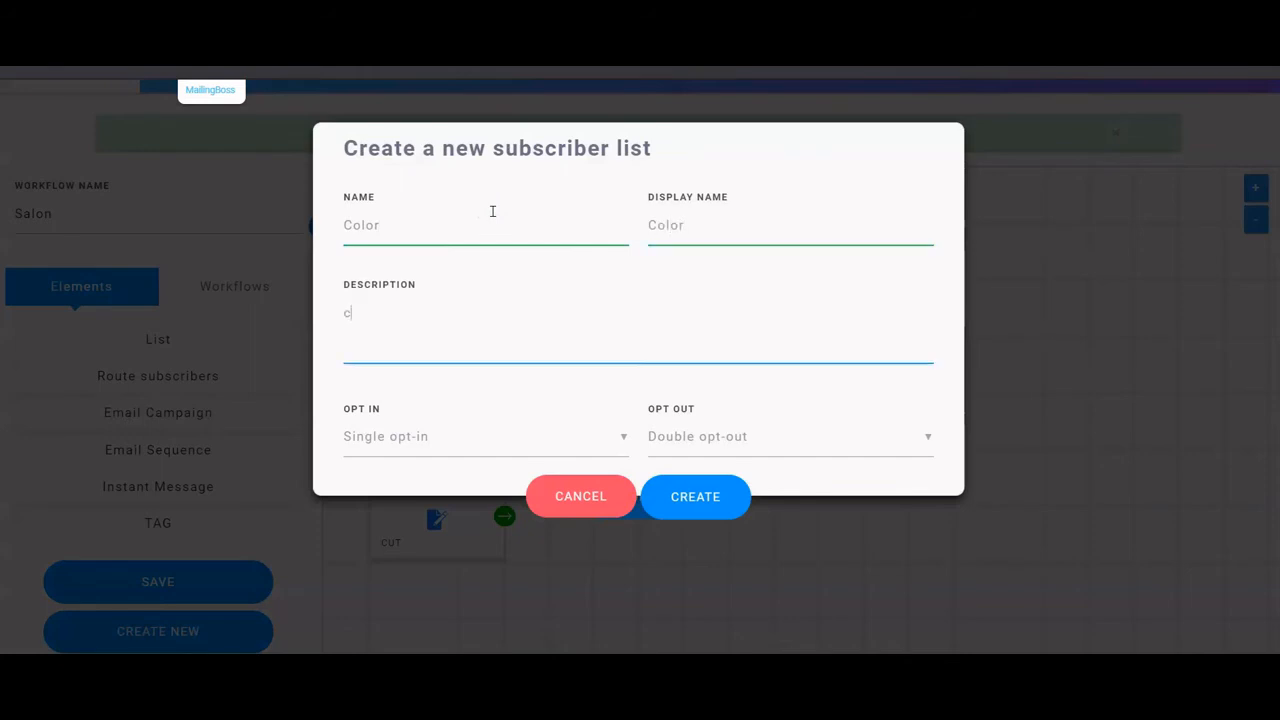
pyautogui.write('o')
pyautogui.press('BackSpace')
pyautogui.press('BackSpace')
pyautogui.write('C')
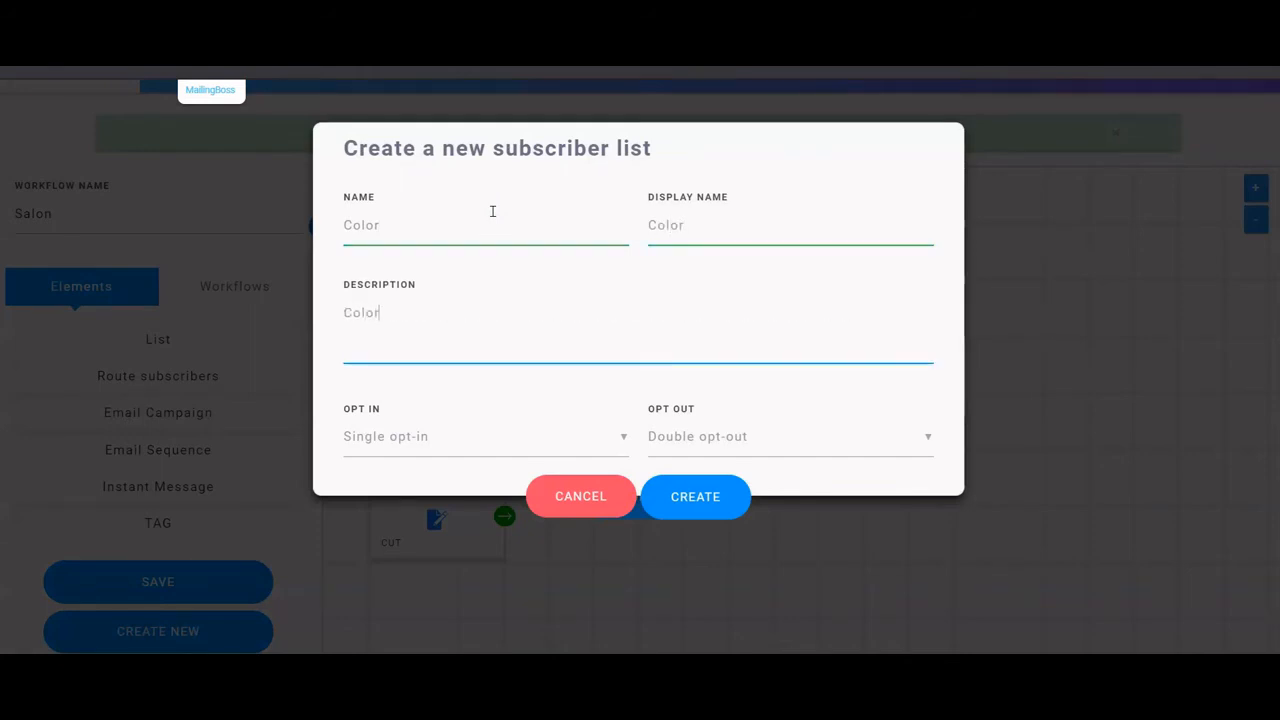
pyautogui.click(700, 495)
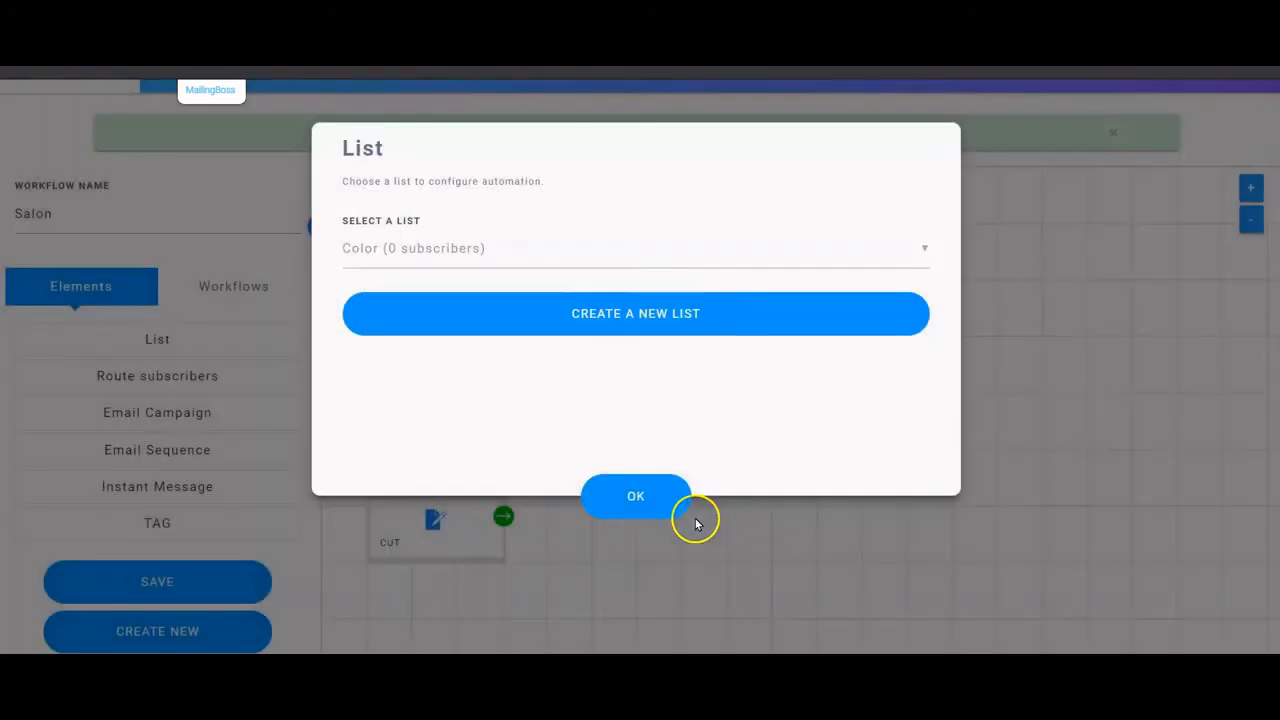
pyautogui.click(643, 505)
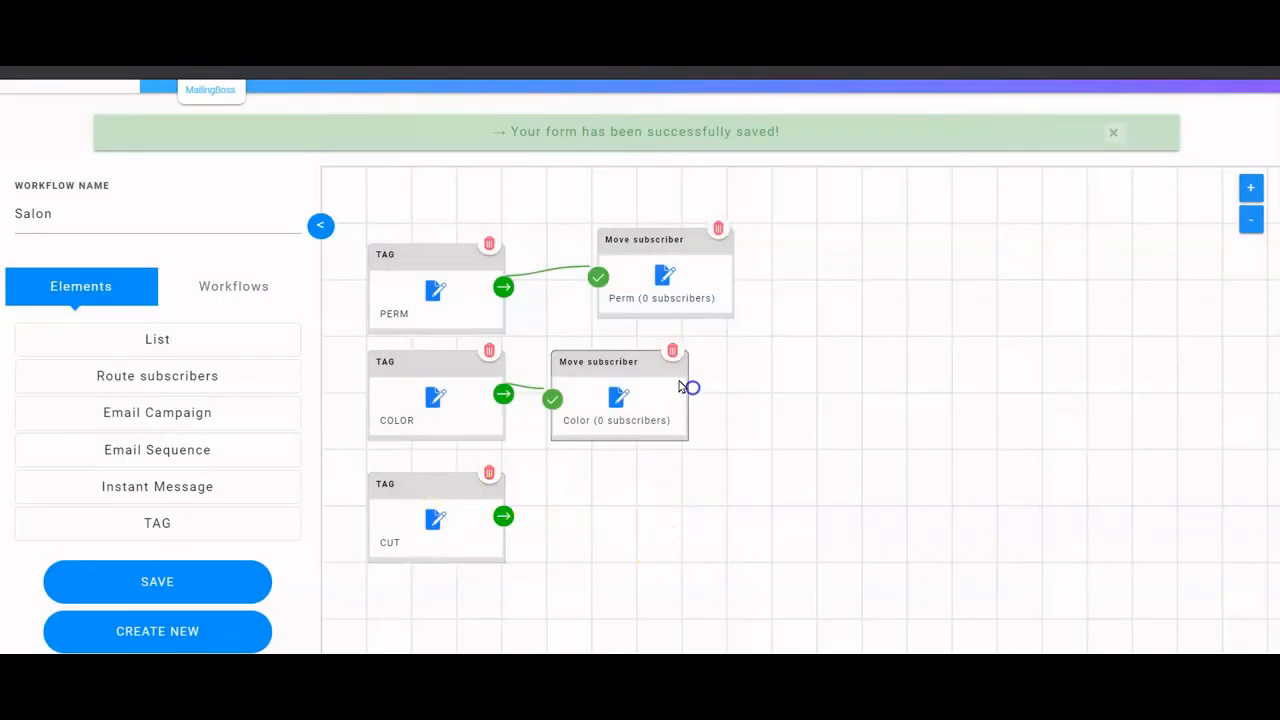
pyautogui.moveTo(630, 359); pyautogui.dragTo(676, 359)
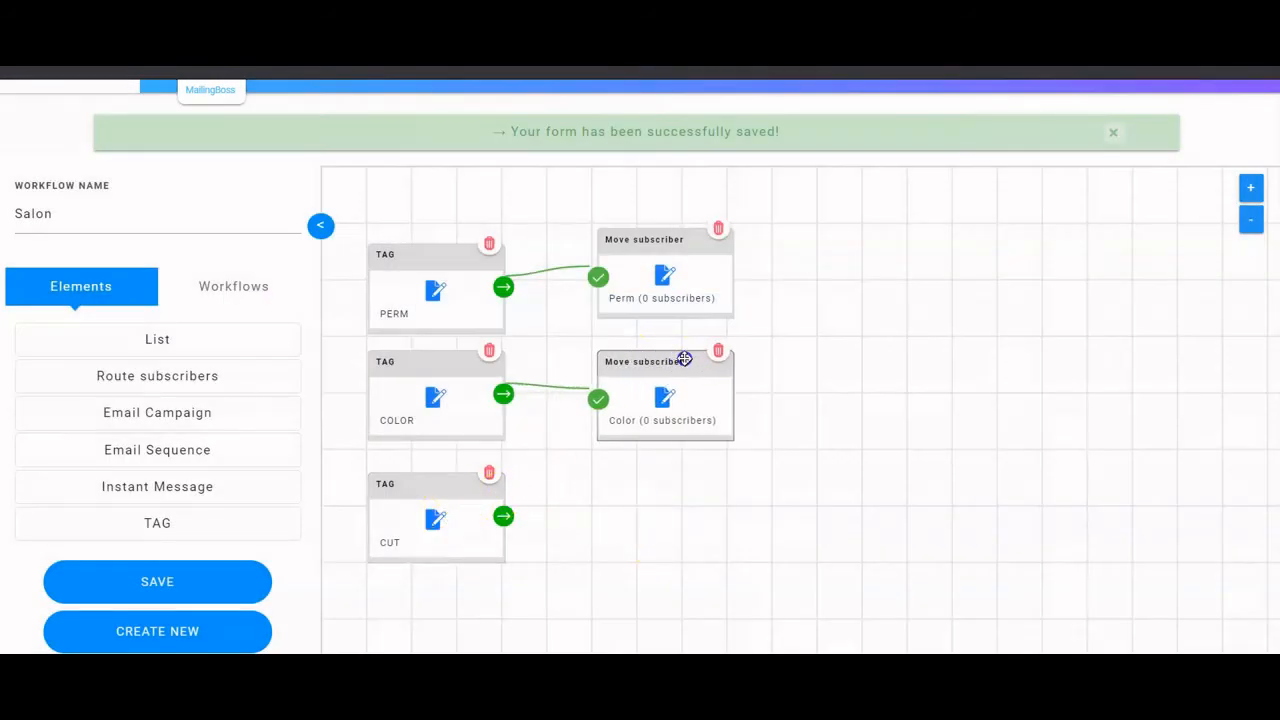
# - Keep the CUT tag trigger unchanged and add a Move subscriber step after it
pyautogui.click(436, 521)
pyautogui.click(540, 252)
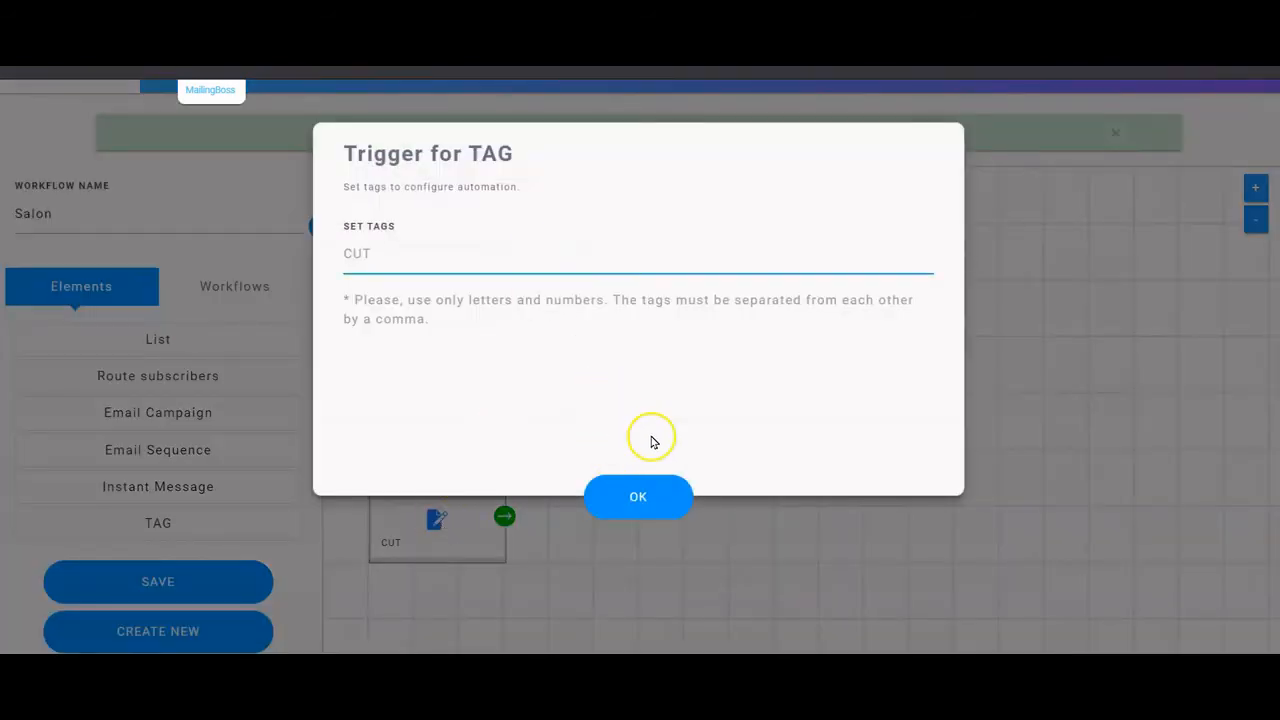
pyautogui.click(717, 555)
pyautogui.click(636, 486)
pyautogui.click(504, 516)
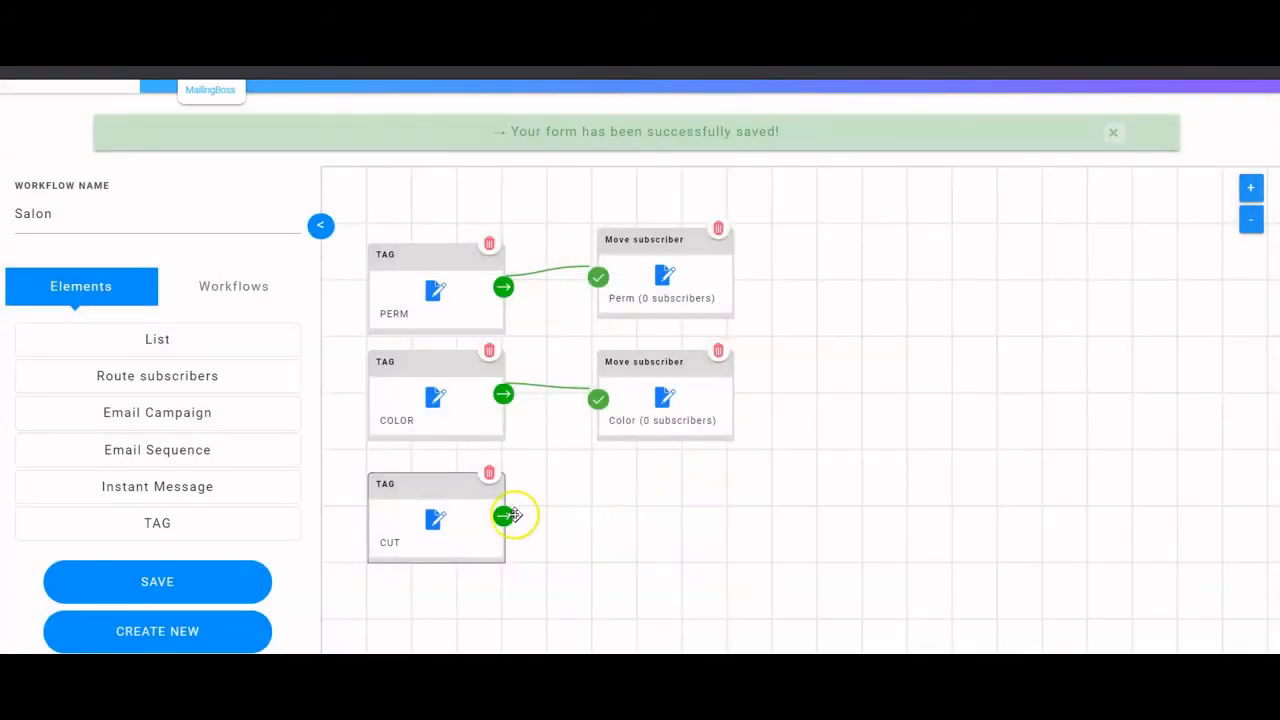
pyautogui.click(571, 523)
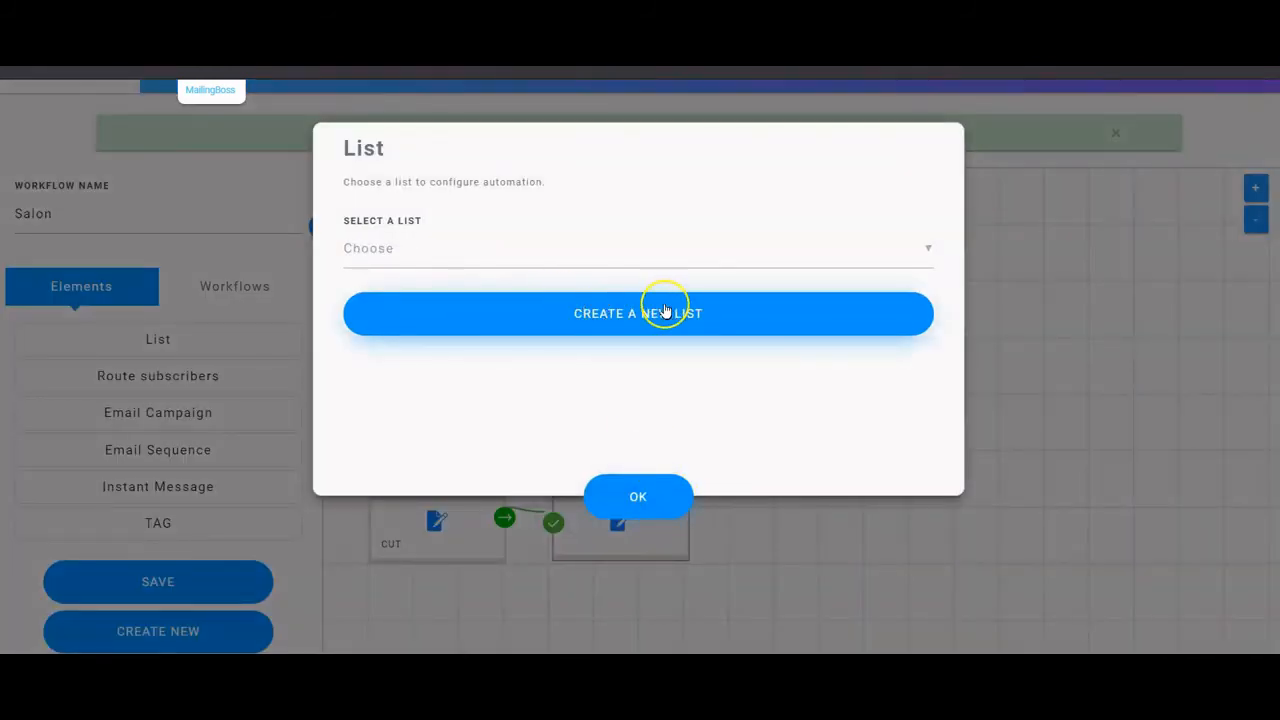
# - Create a list named Cut as the step's destination and align the node with the others
pyautogui.click(664, 302)
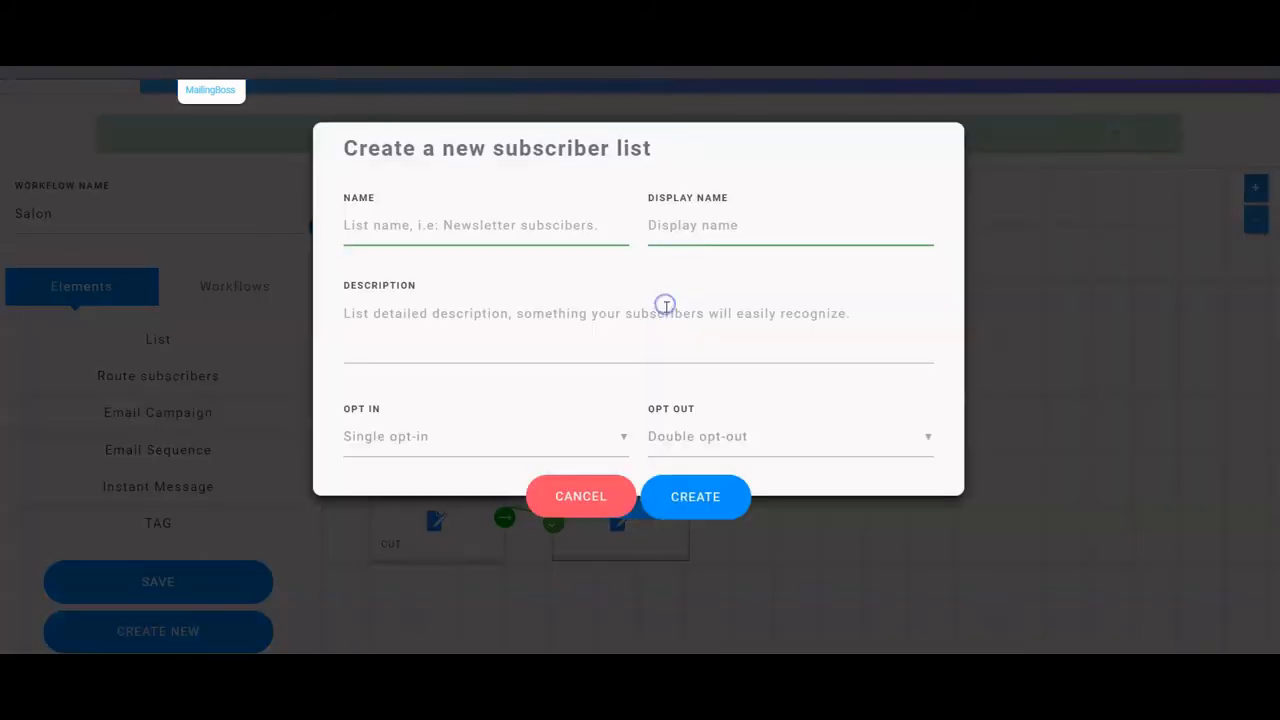
pyautogui.click(546, 217)
pyautogui.write('Cut')
pyautogui.press('Tab')
pyautogui.write('Cut')
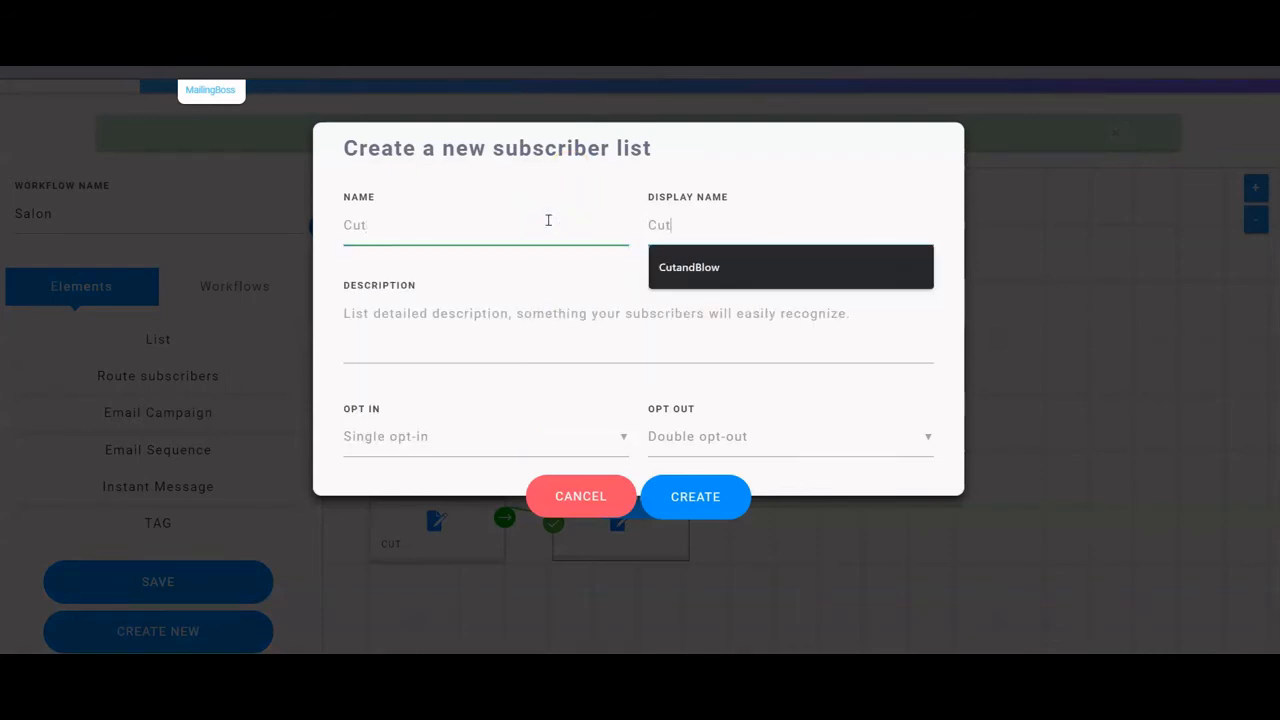
pyautogui.click(480, 346)
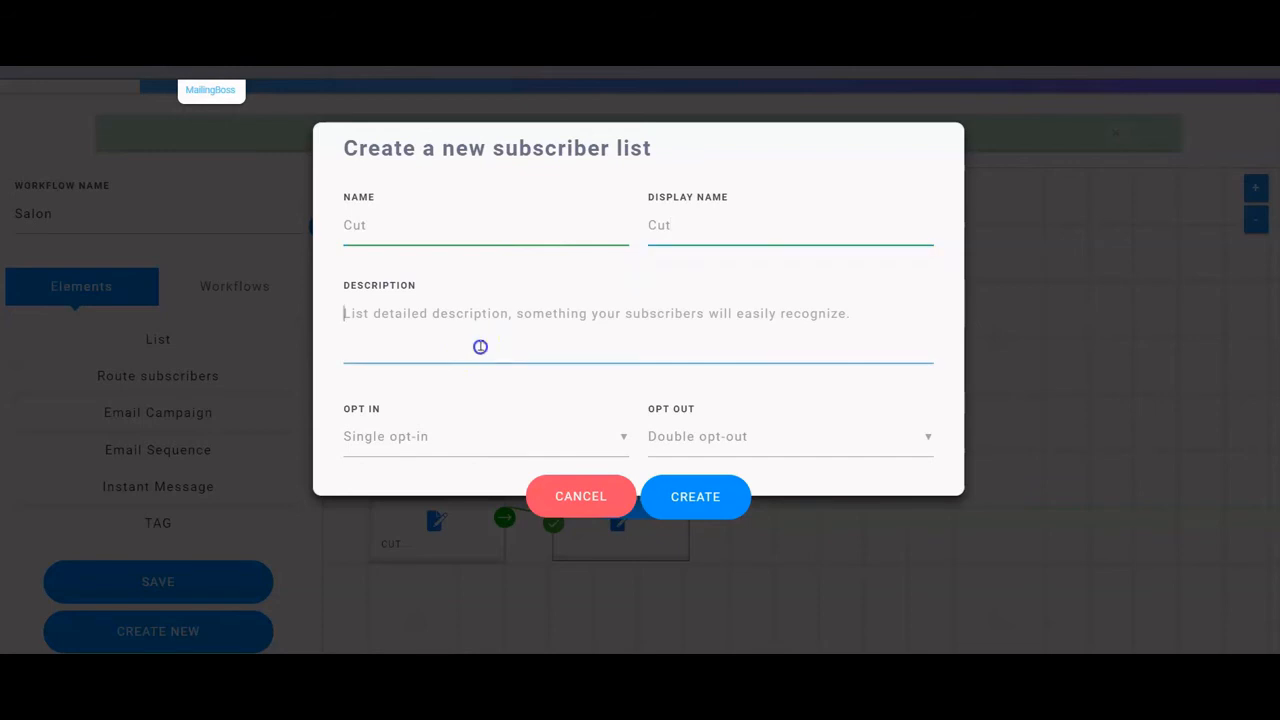
pyautogui.write('C')
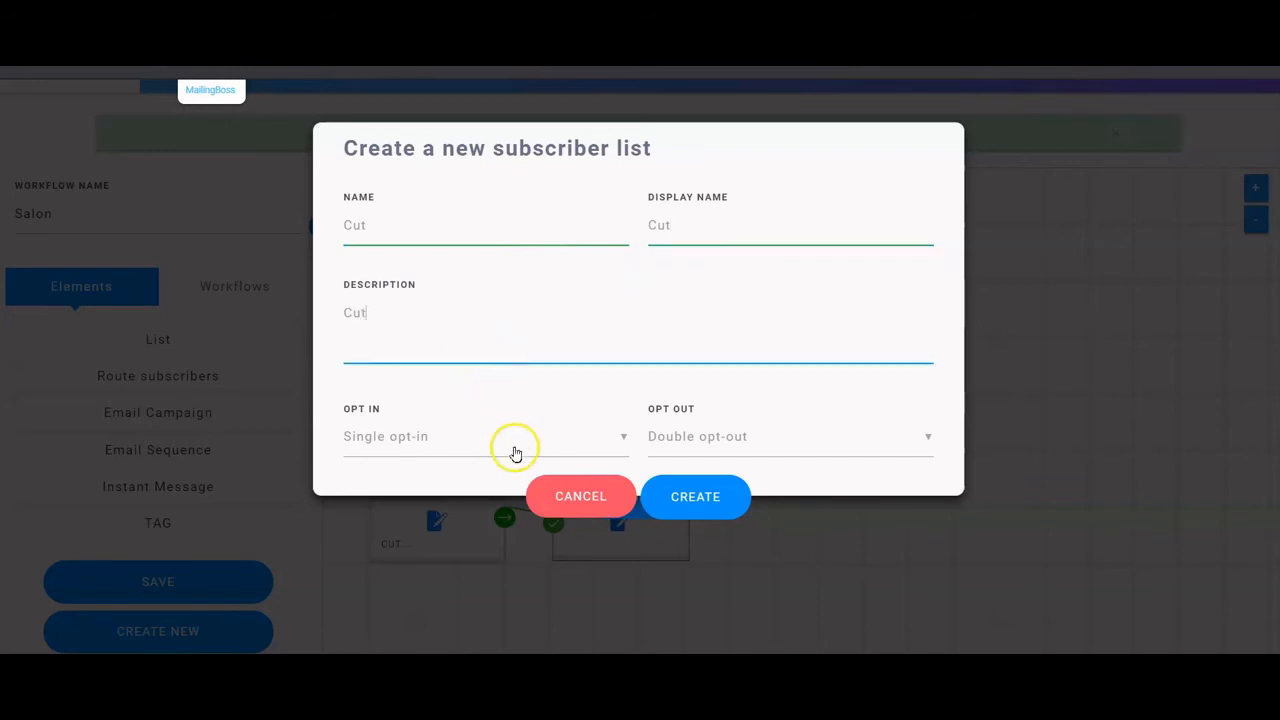
pyautogui.write('ut')
pyautogui.click(729, 498)
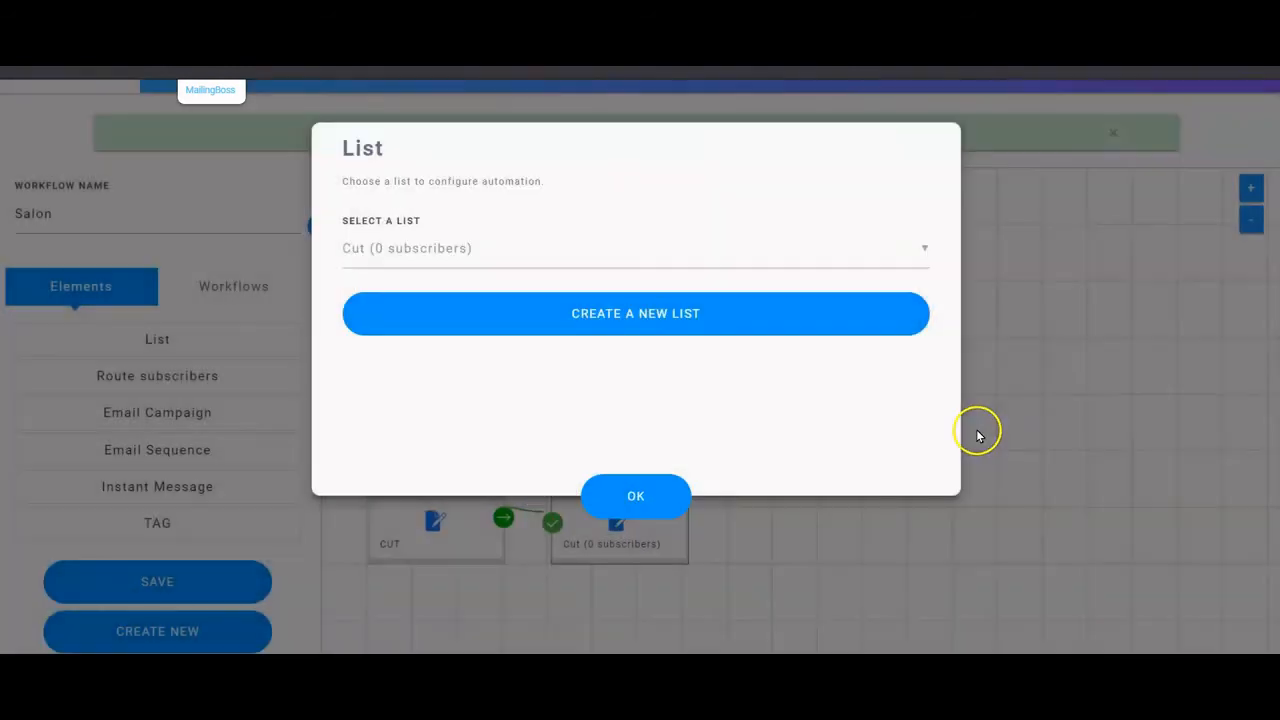
pyautogui.click(626, 494)
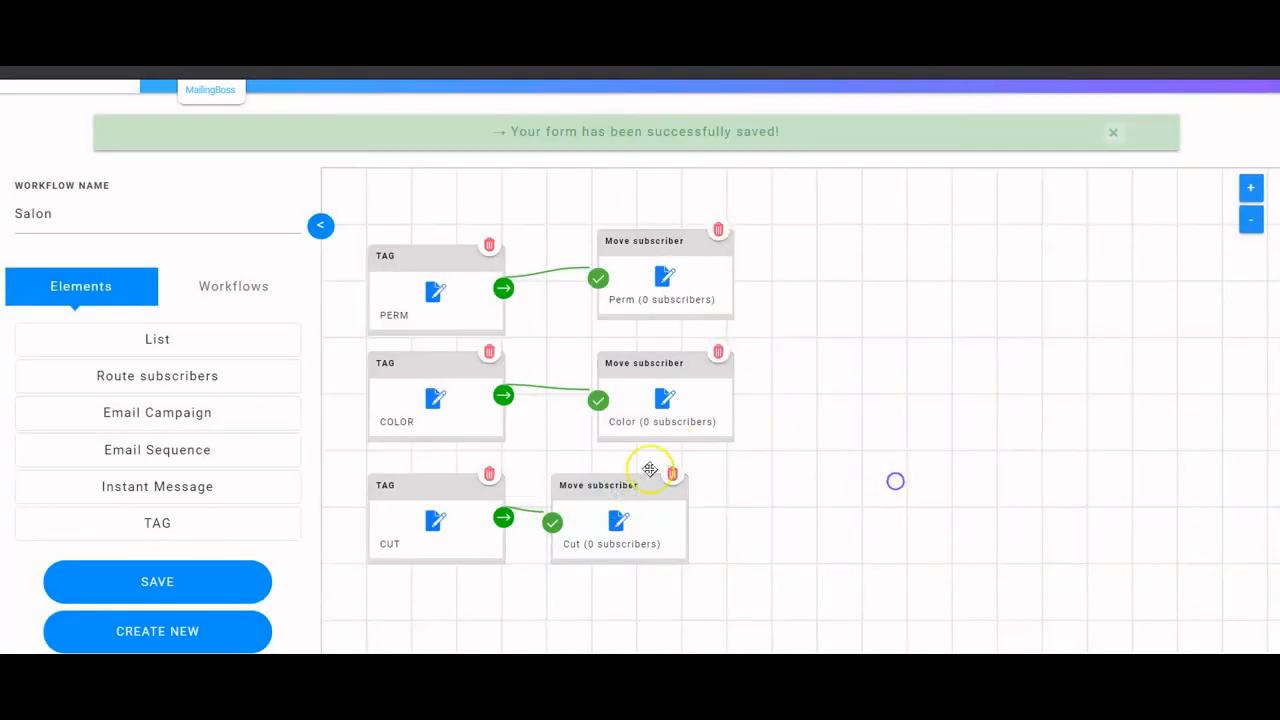
pyautogui.moveTo(650, 469)
pyautogui.mouseDown()
pyautogui.moveTo(609, 471)
pyautogui.moveTo(655, 485)
pyautogui.mouseUp()
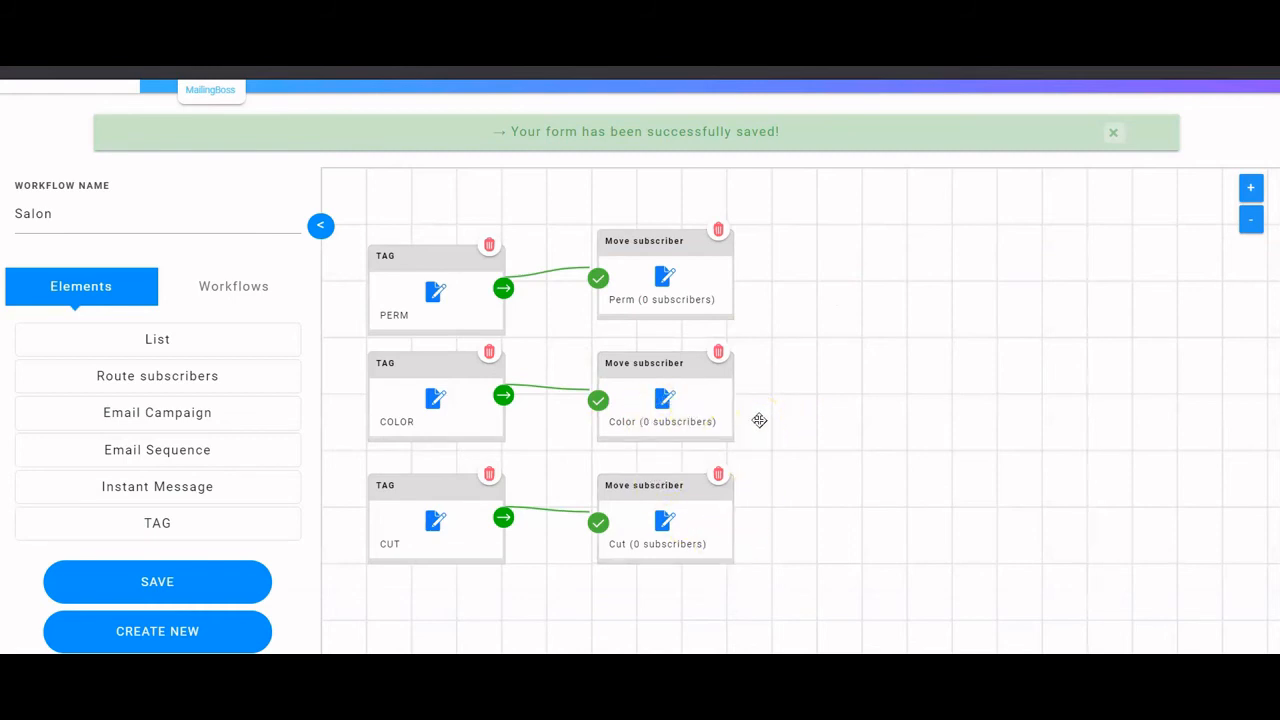
# - Save the finished Salon workflow with its PERM, COLOR and CUT move steps
pyautogui.click(692, 423)
pyautogui.click(171, 580)
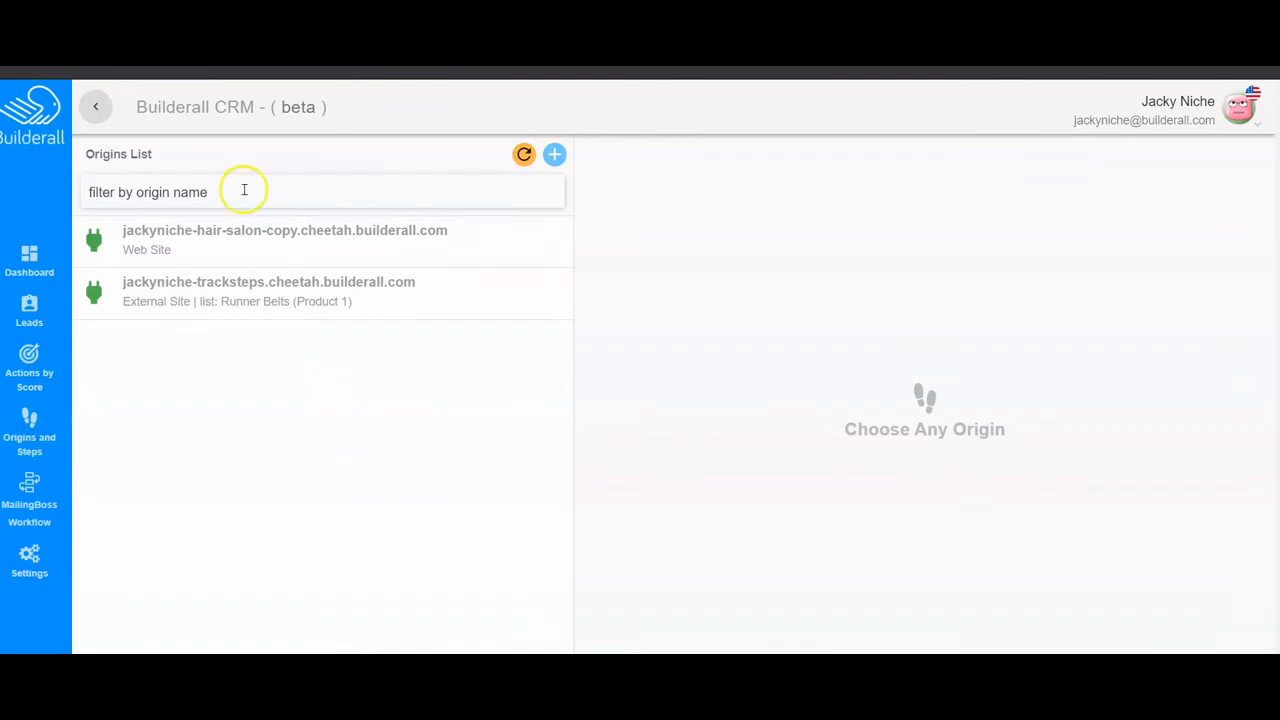
# - Show the hair salon origin's steps and open the Hair Color step for editing
pyautogui.click(260, 230)
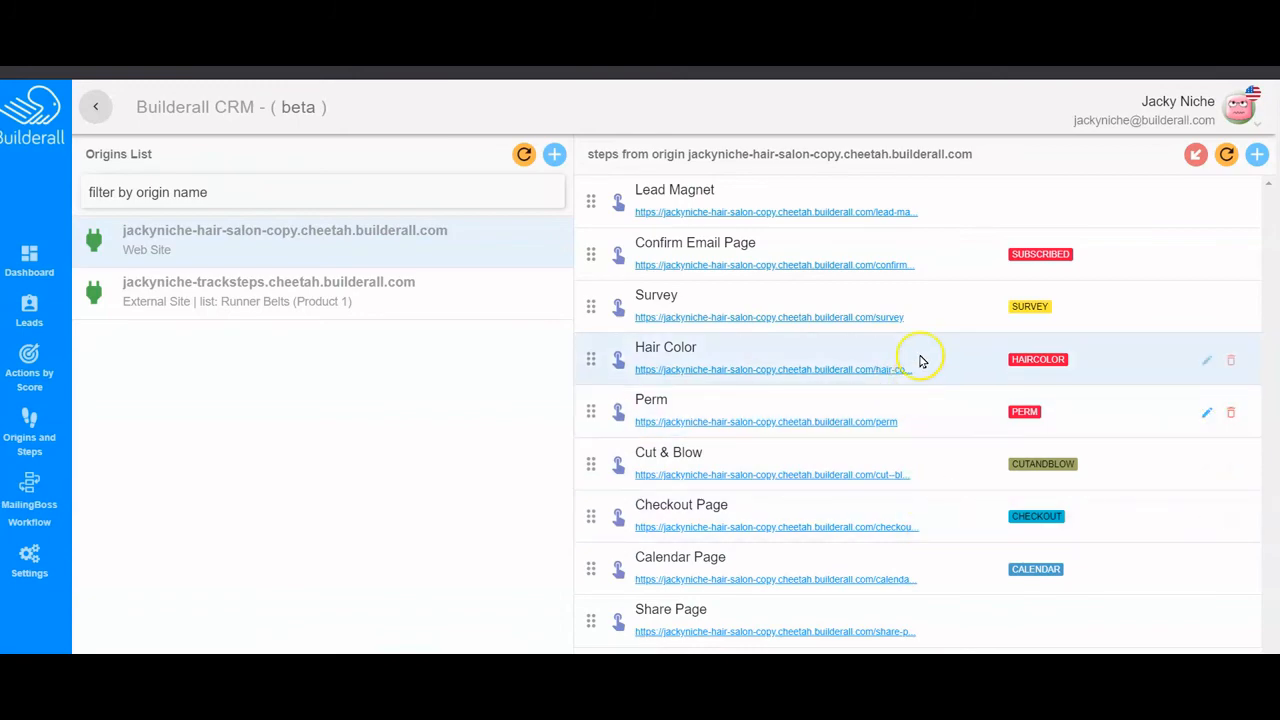
pyautogui.click(1209, 362)
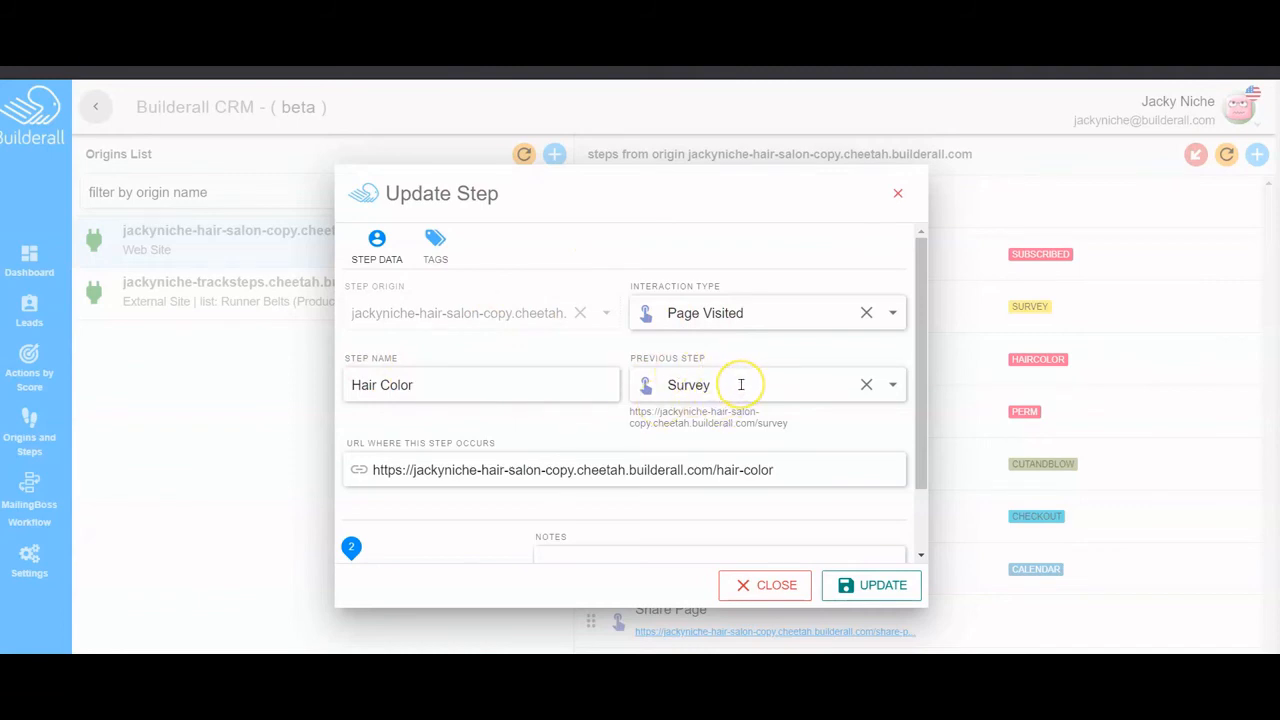
pyautogui.scroll(-2, 741, 384)
pyautogui.scroll(2, 741, 388)
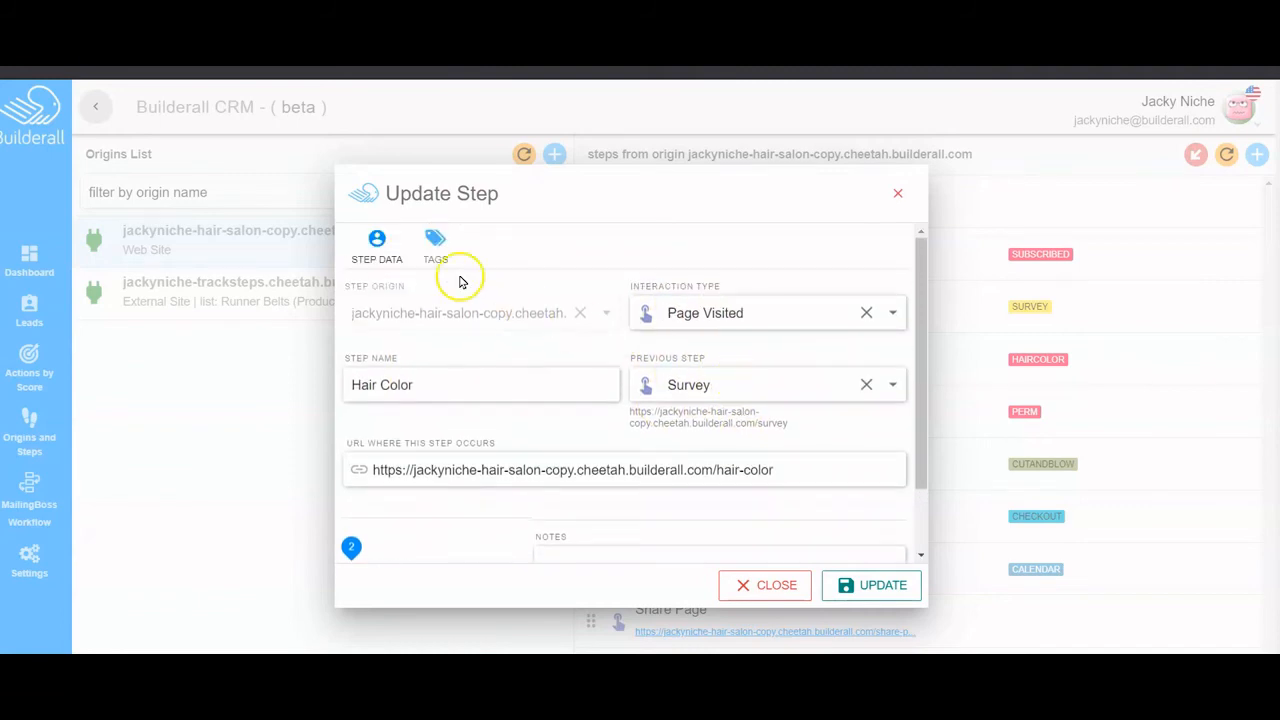
# - Make the Hair Color tag move subscribers from Hair Salon to Color, then save
pyautogui.click(435, 245)
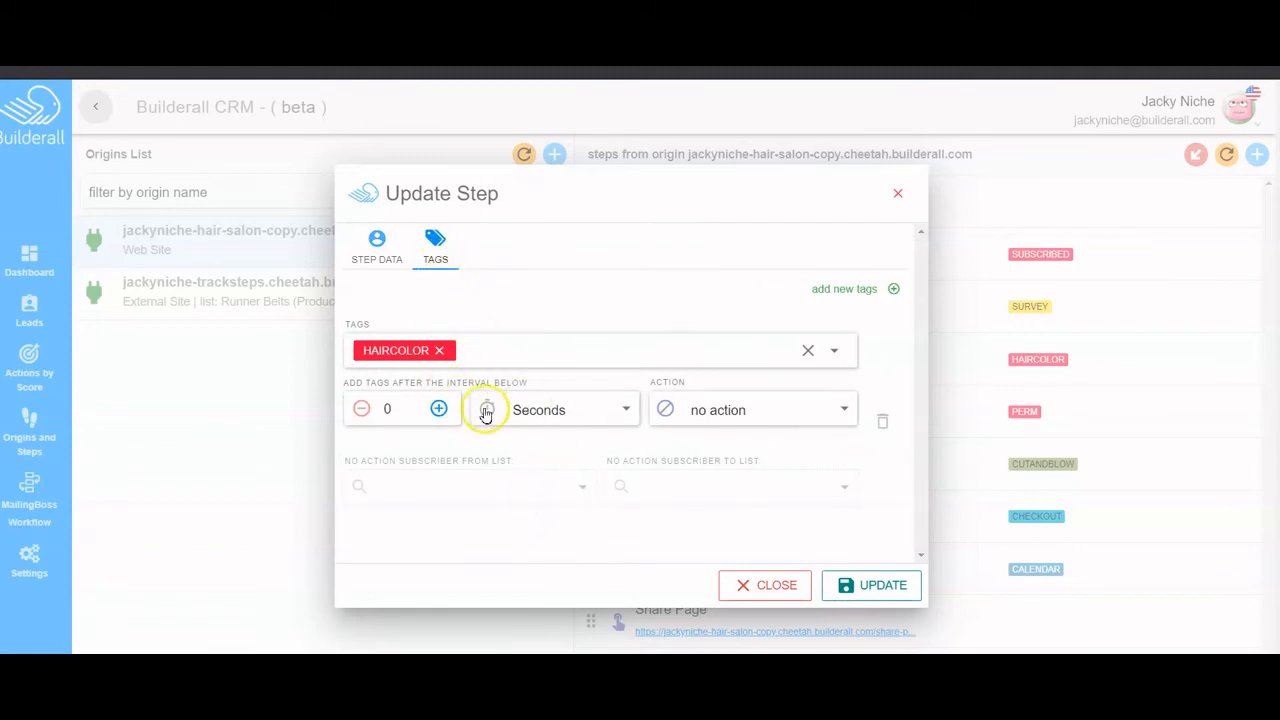
pyautogui.click(832, 407)
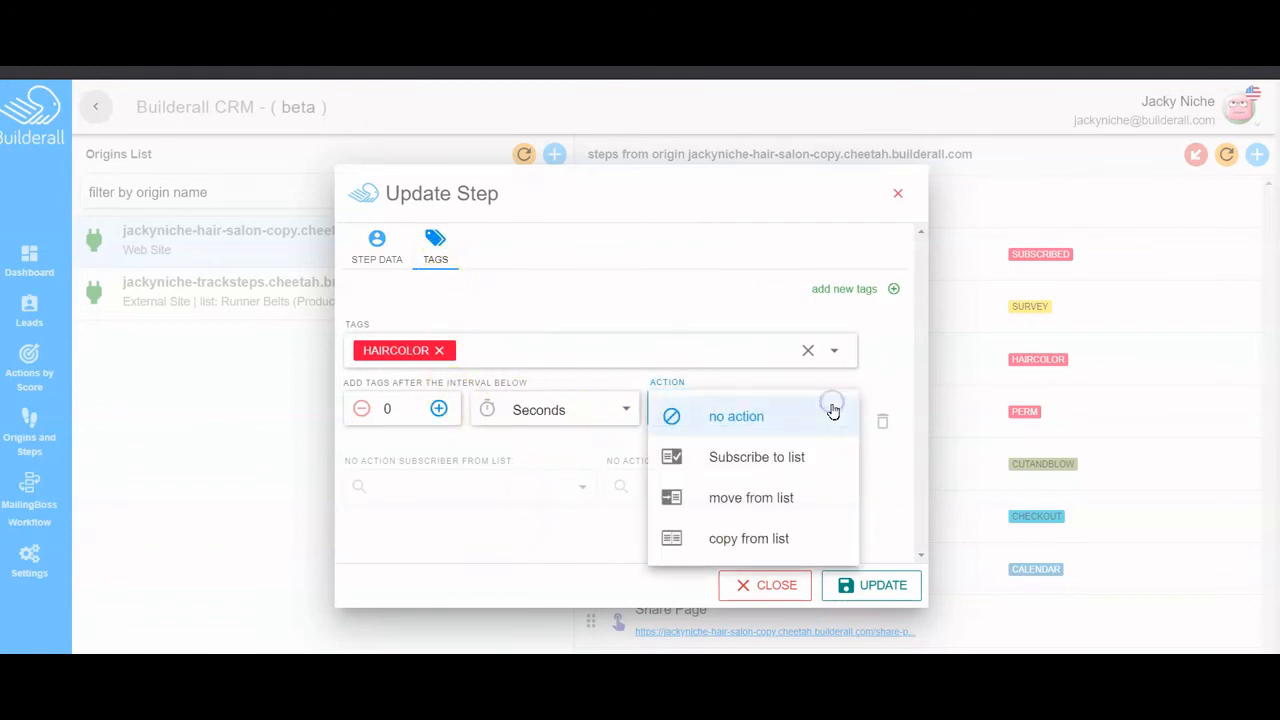
pyautogui.click(763, 496)
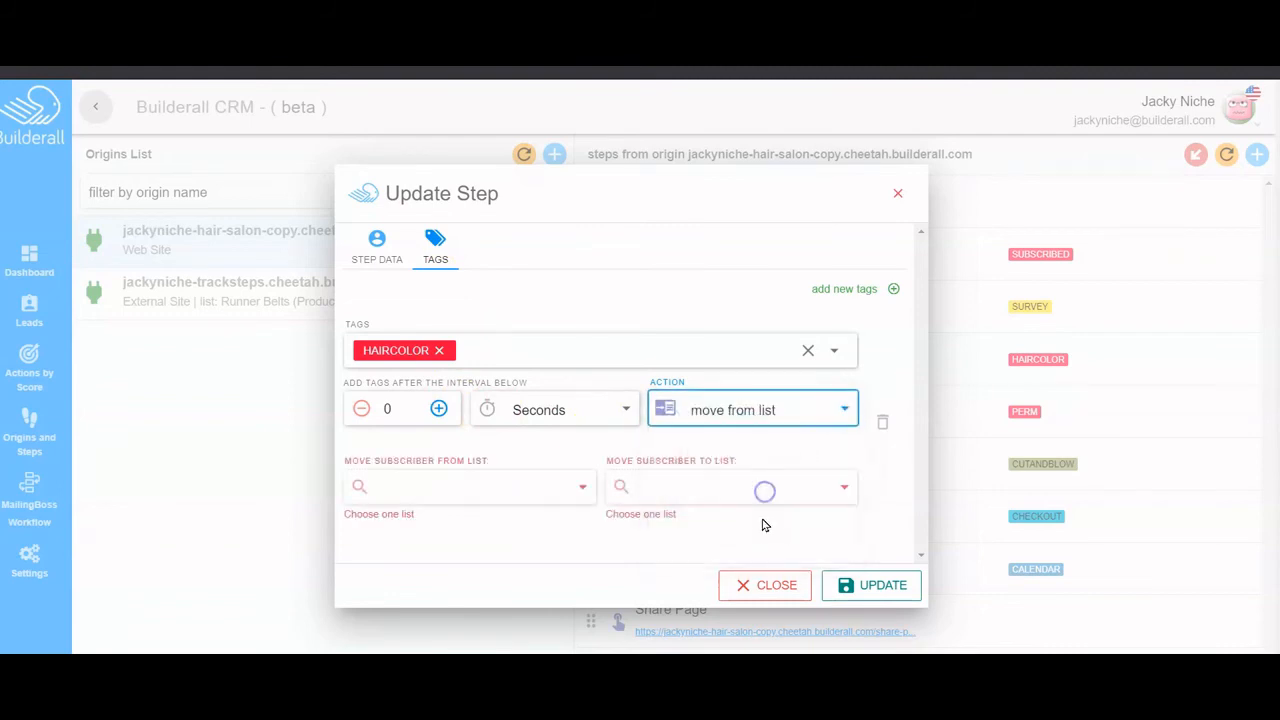
pyautogui.click(580, 487)
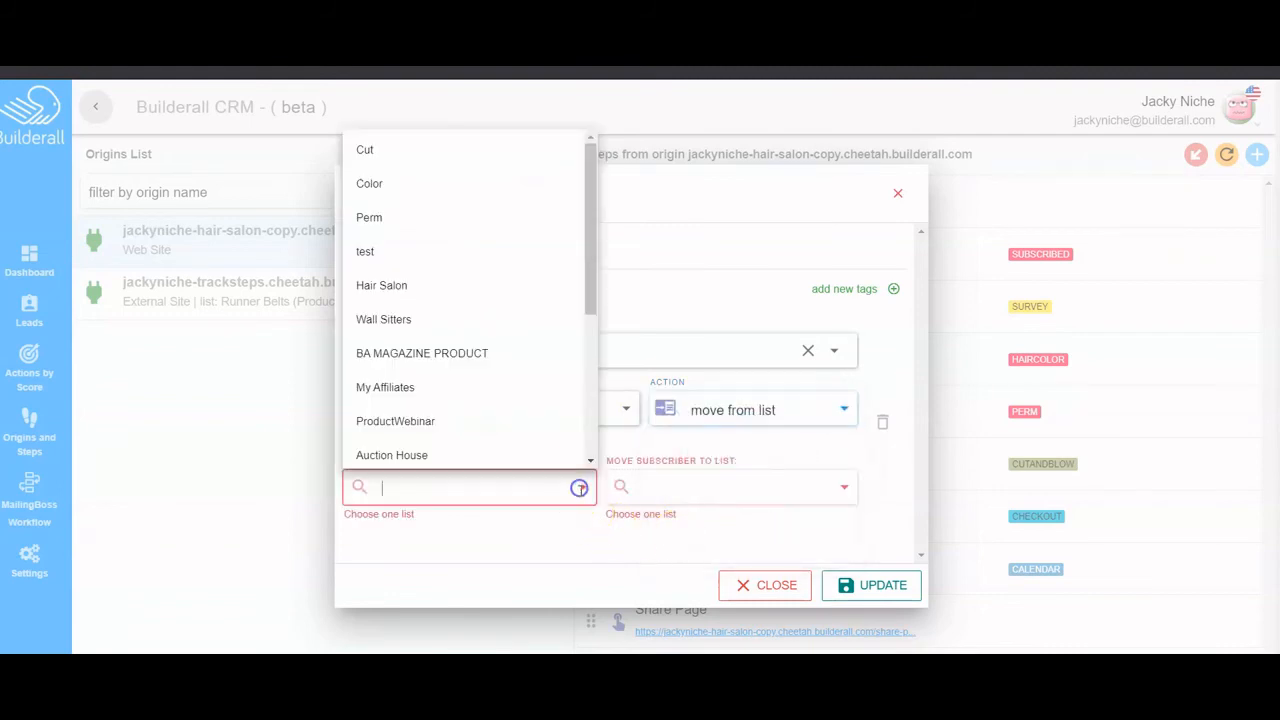
pyautogui.click(404, 284)
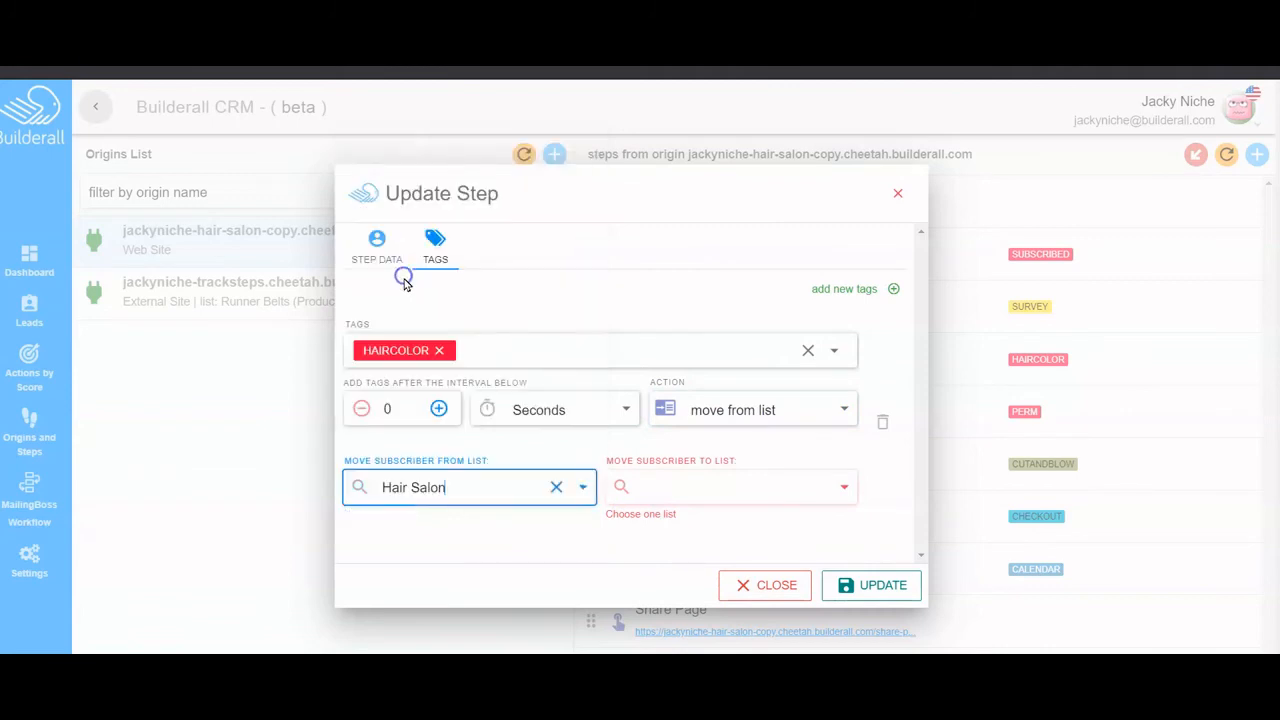
pyautogui.click(785, 489)
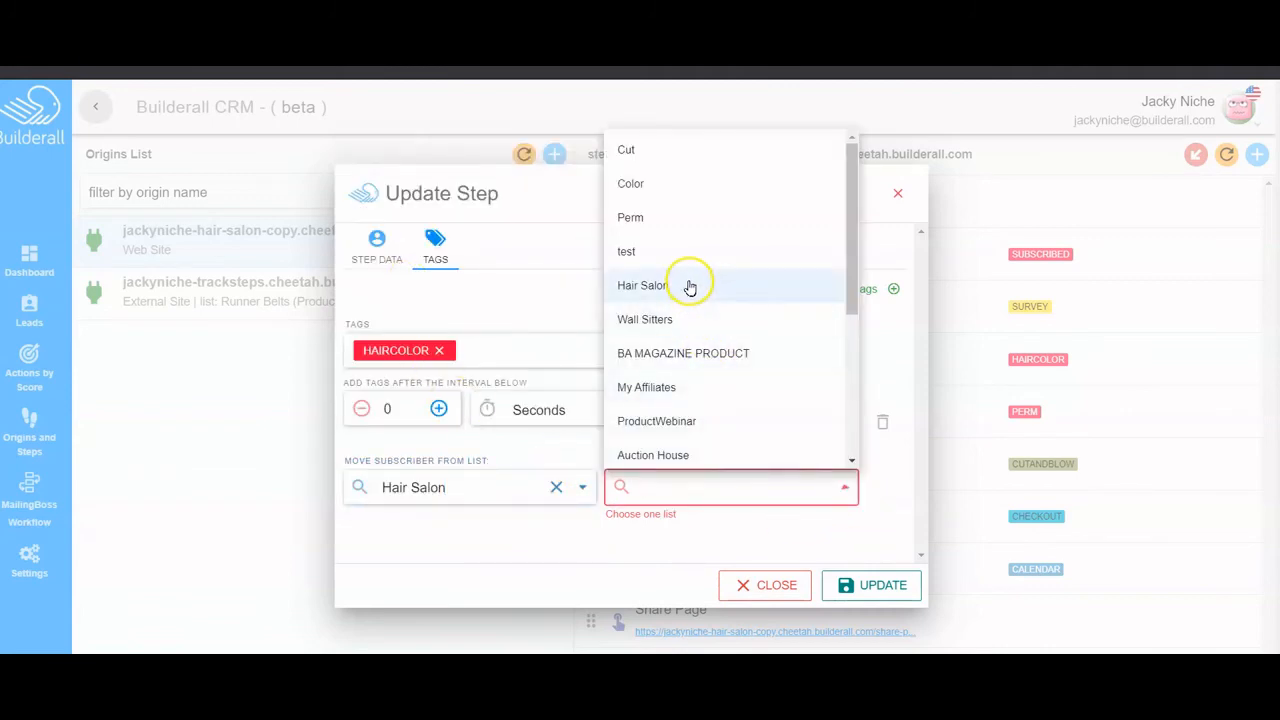
pyautogui.click(762, 181)
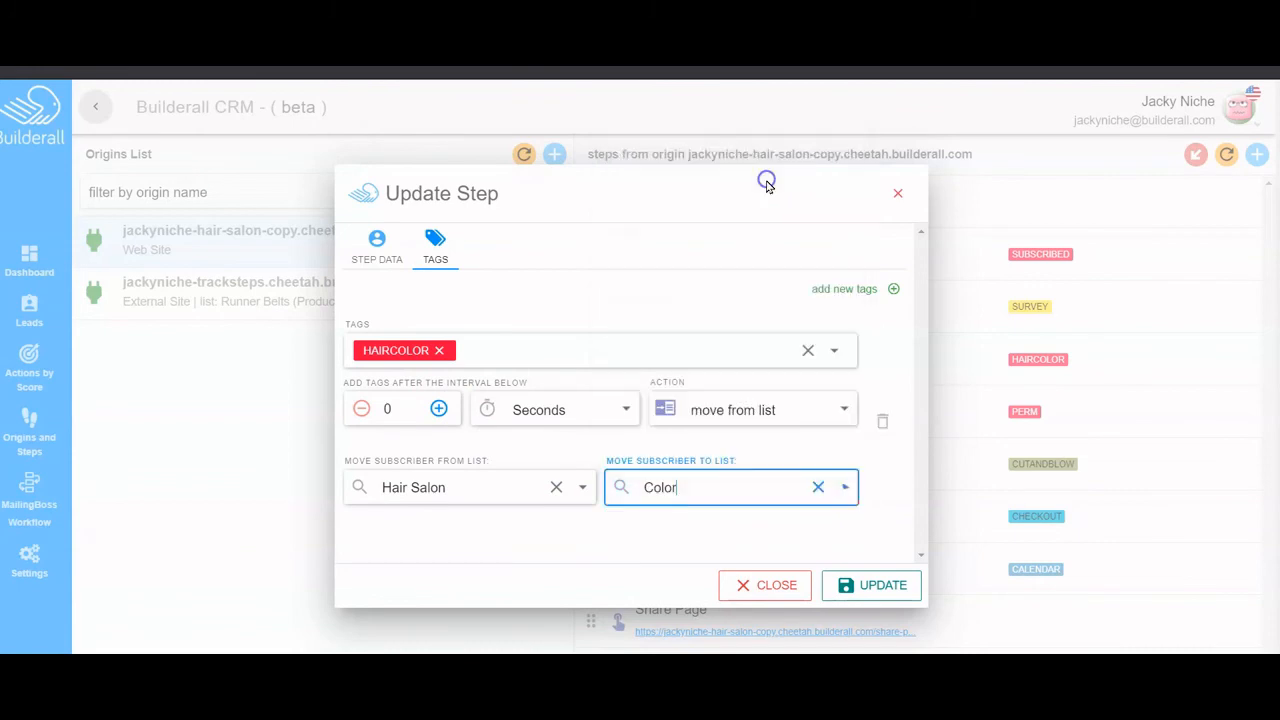
pyautogui.click(870, 585)
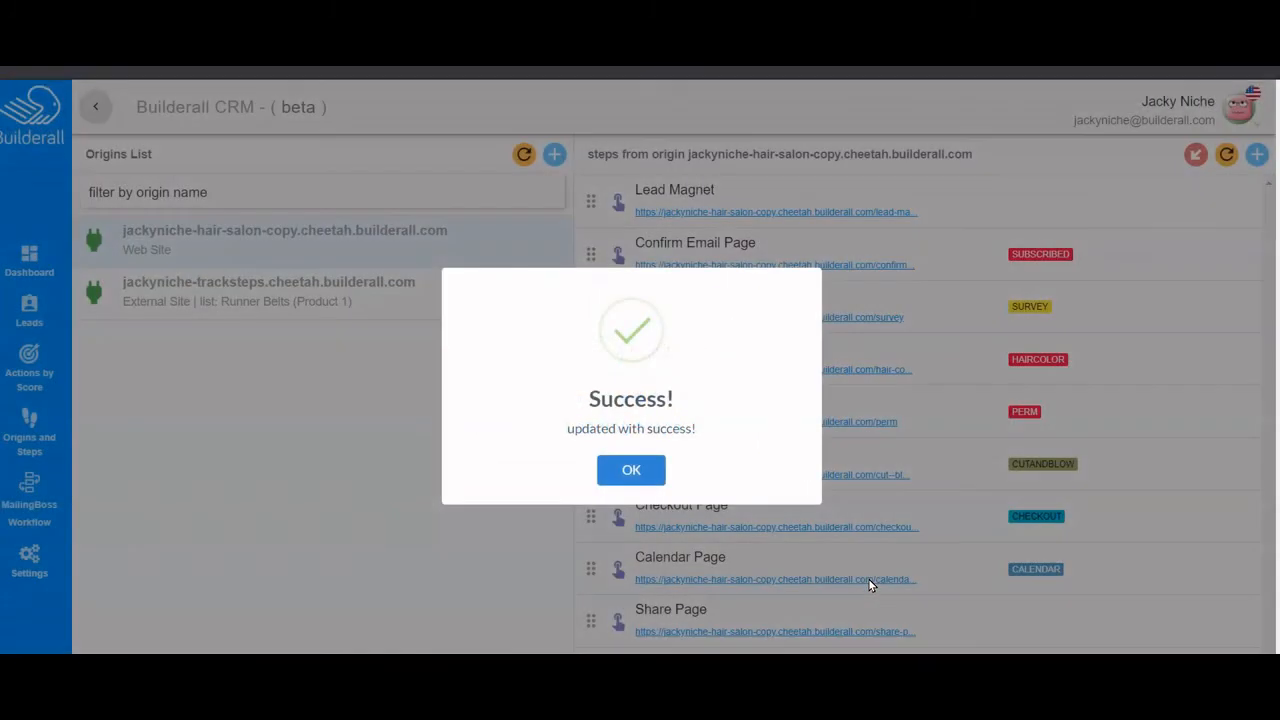
pyautogui.click(625, 468)
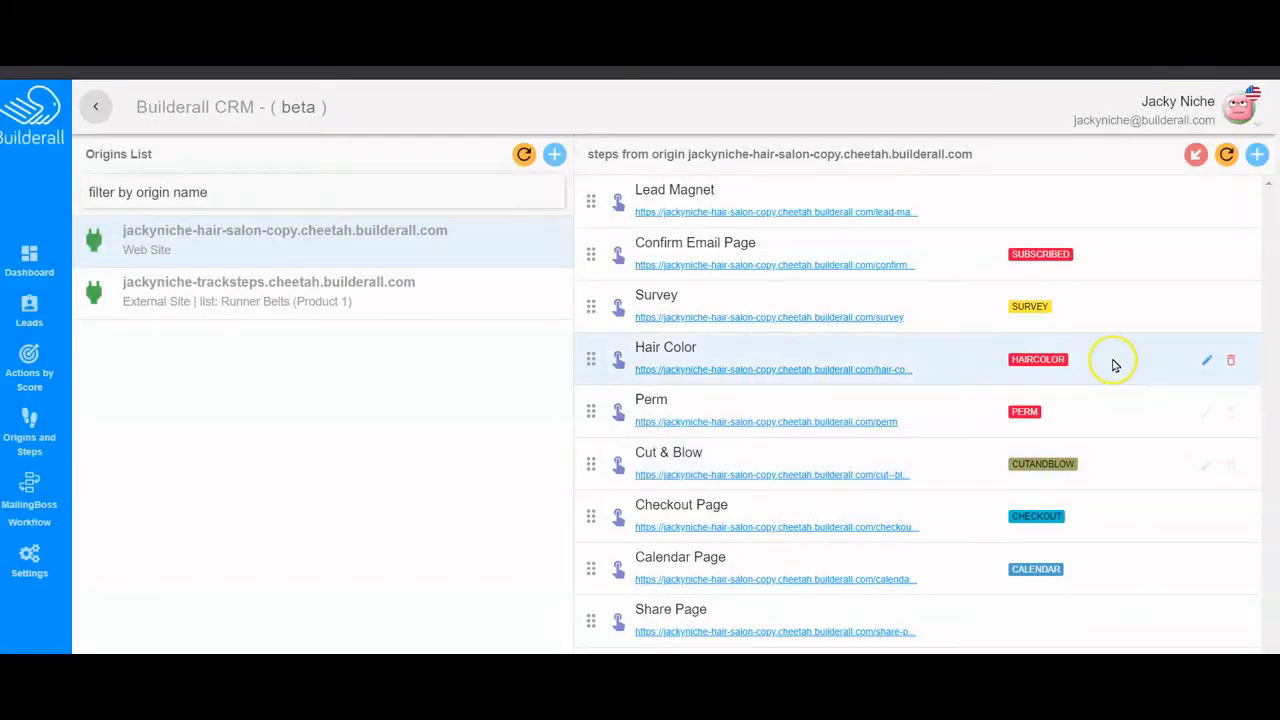
# - Open the Perm step and set its Previous Step to Survey
pyautogui.click(1207, 415)
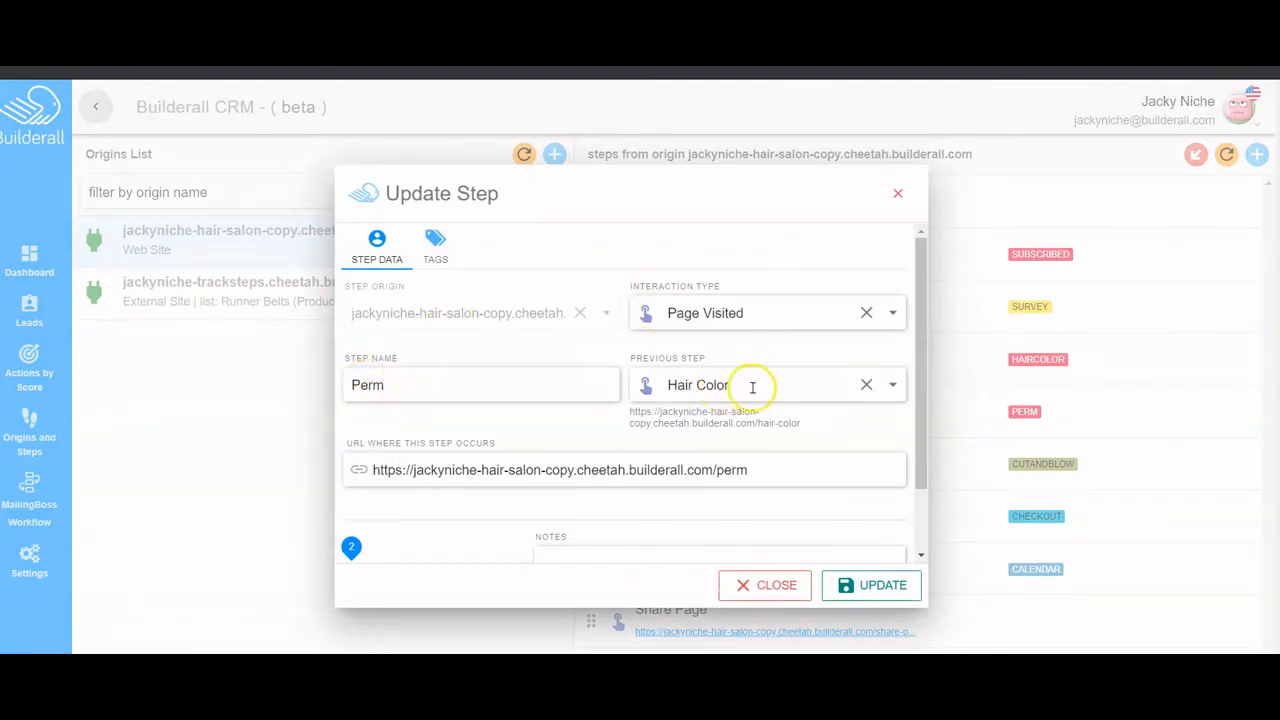
pyautogui.click(437, 245)
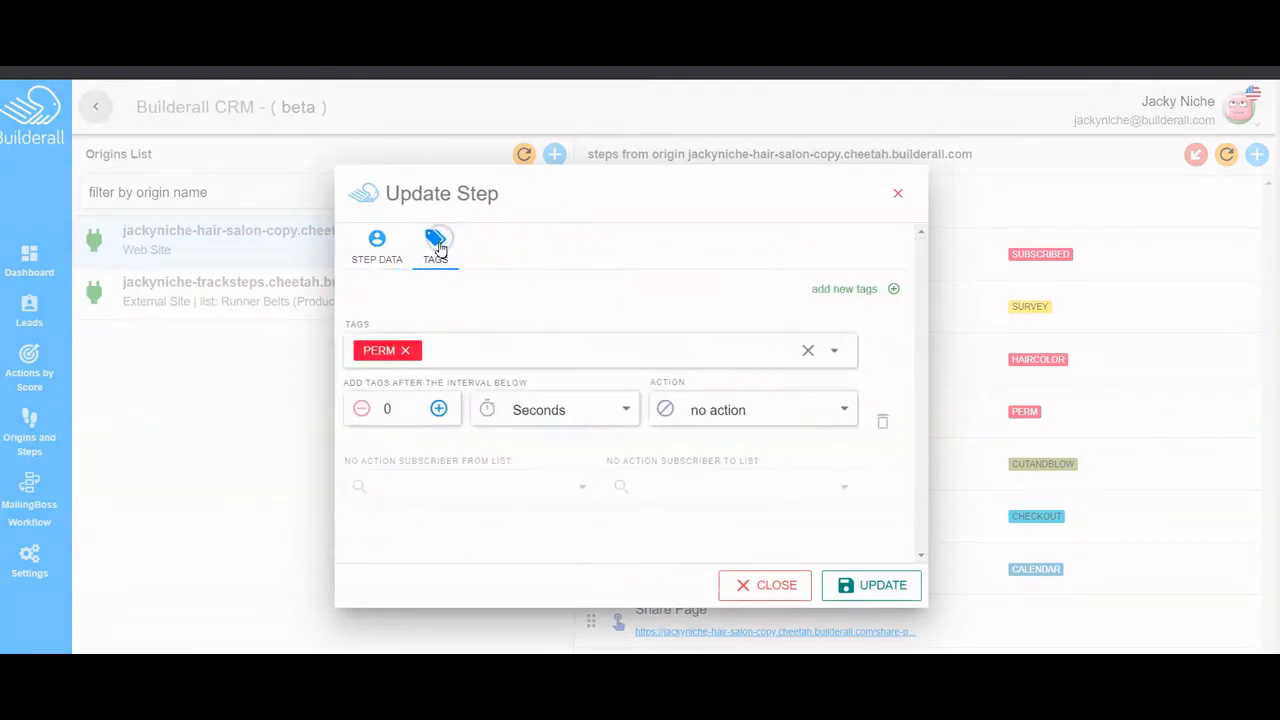
pyautogui.click(378, 240)
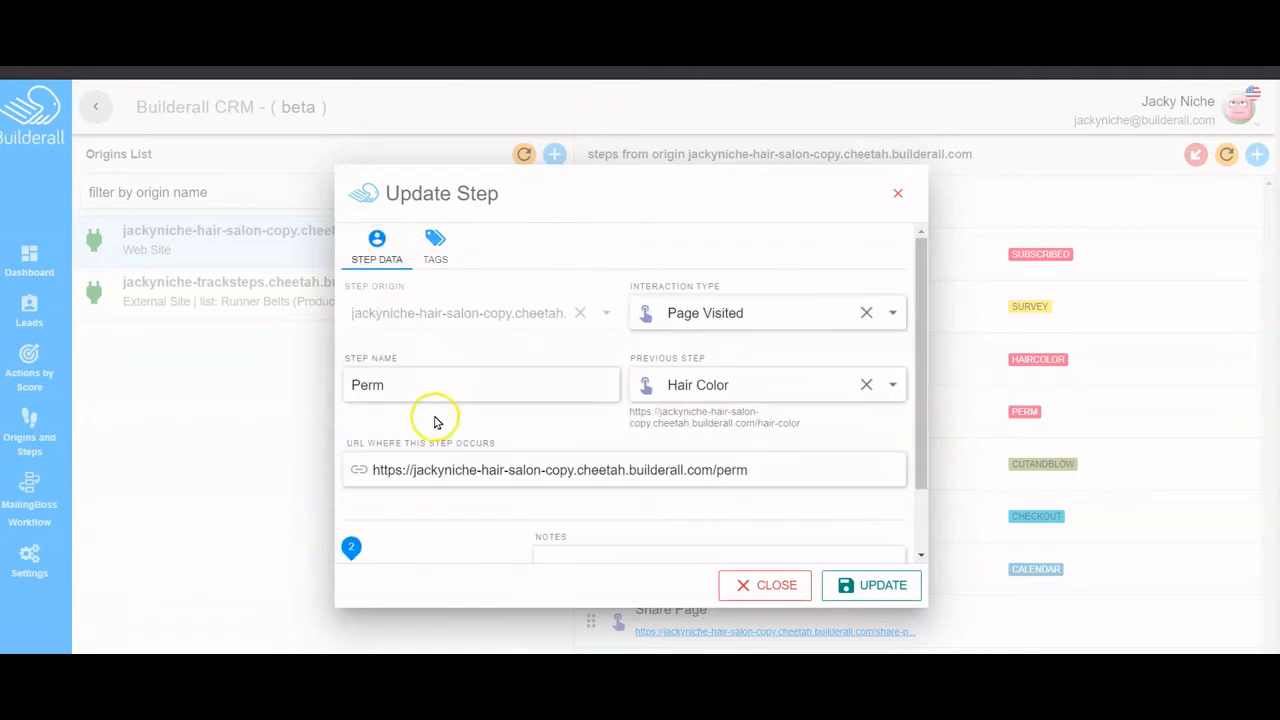
pyautogui.click(892, 385)
pyautogui.click(744, 508)
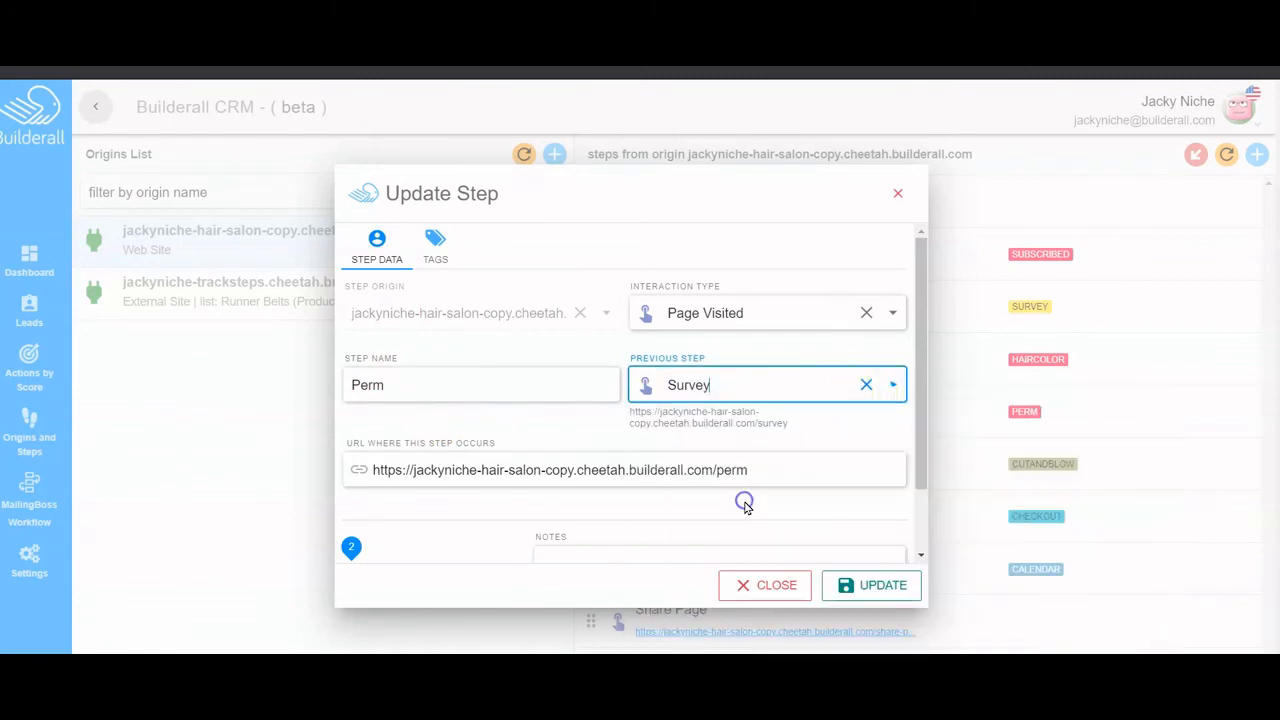
# - Make the Perm tag move subscribers from Hair Salon to Perm, then save
pyautogui.click(435, 250)
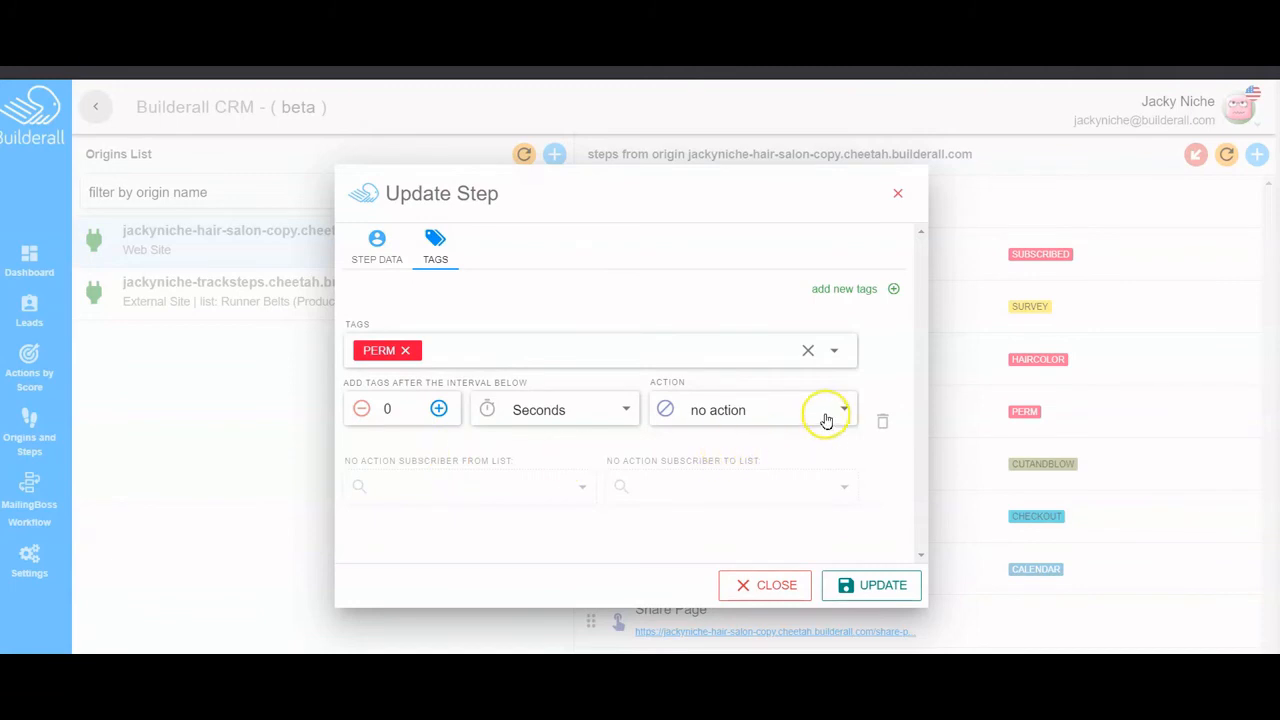
pyautogui.click(845, 410)
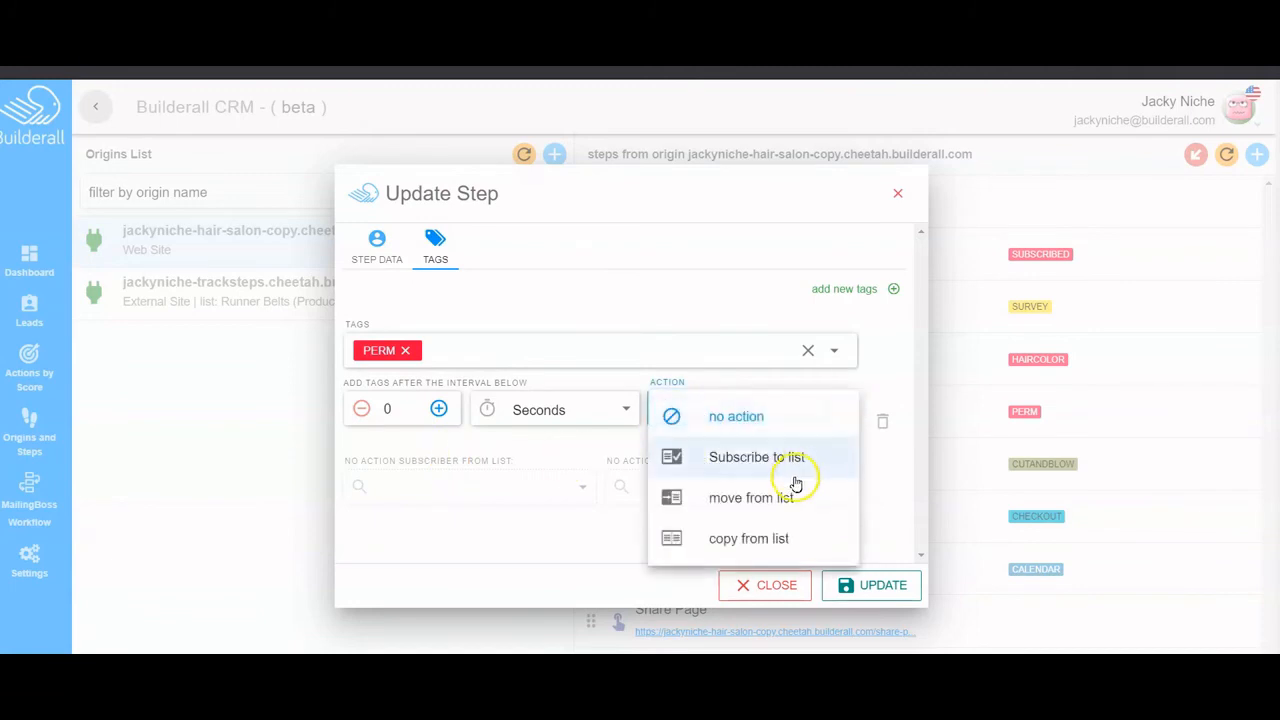
pyautogui.click(749, 495)
pyautogui.click(580, 486)
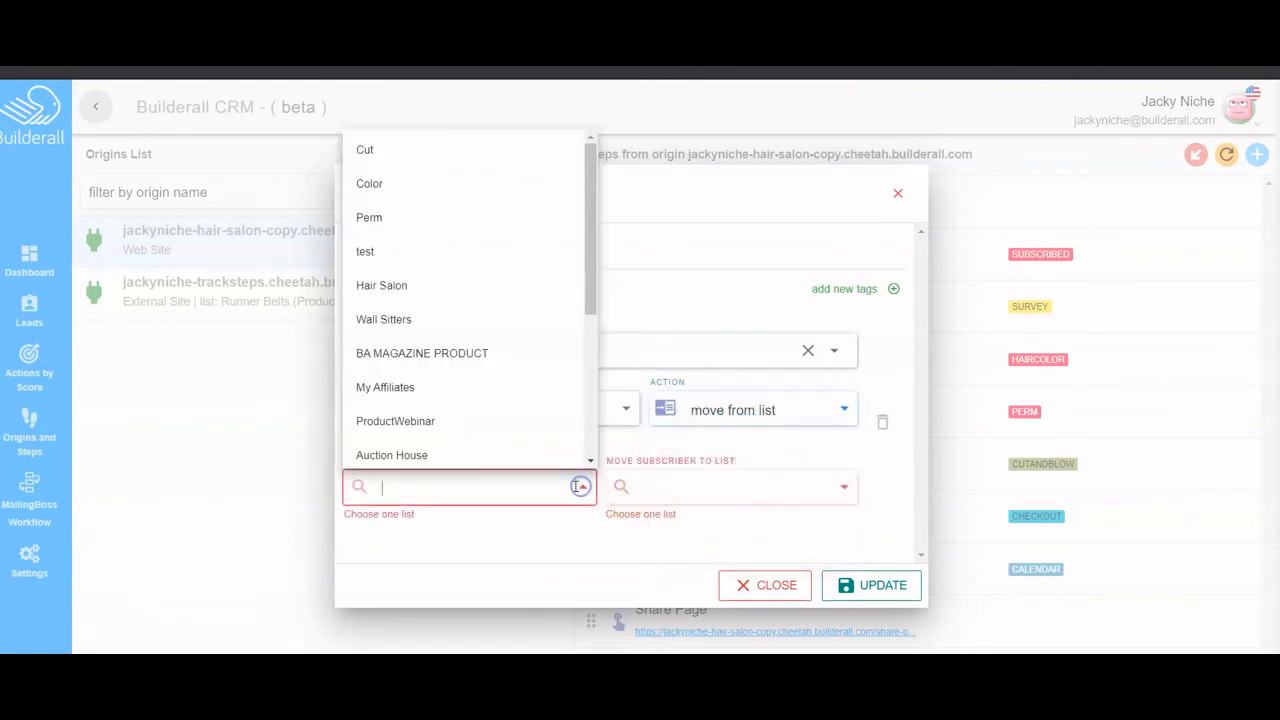
pyautogui.click(400, 285)
pyautogui.click(823, 487)
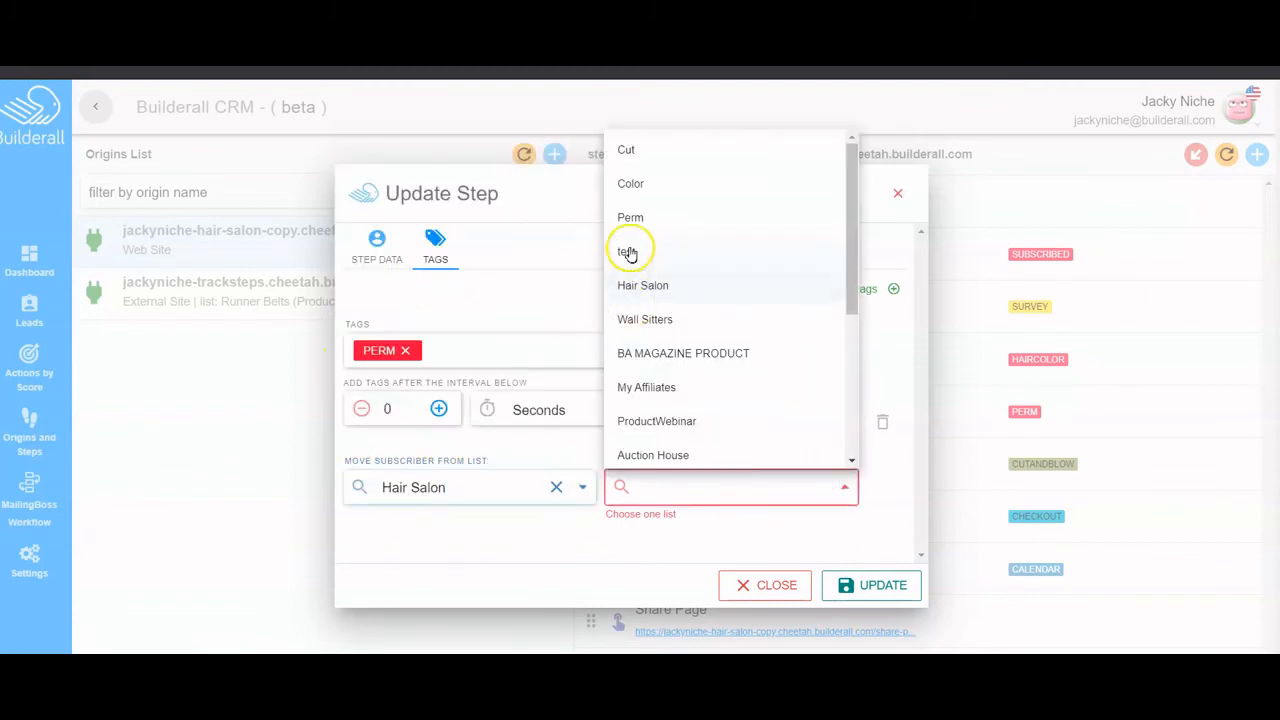
pyautogui.click(638, 217)
pyautogui.click(860, 586)
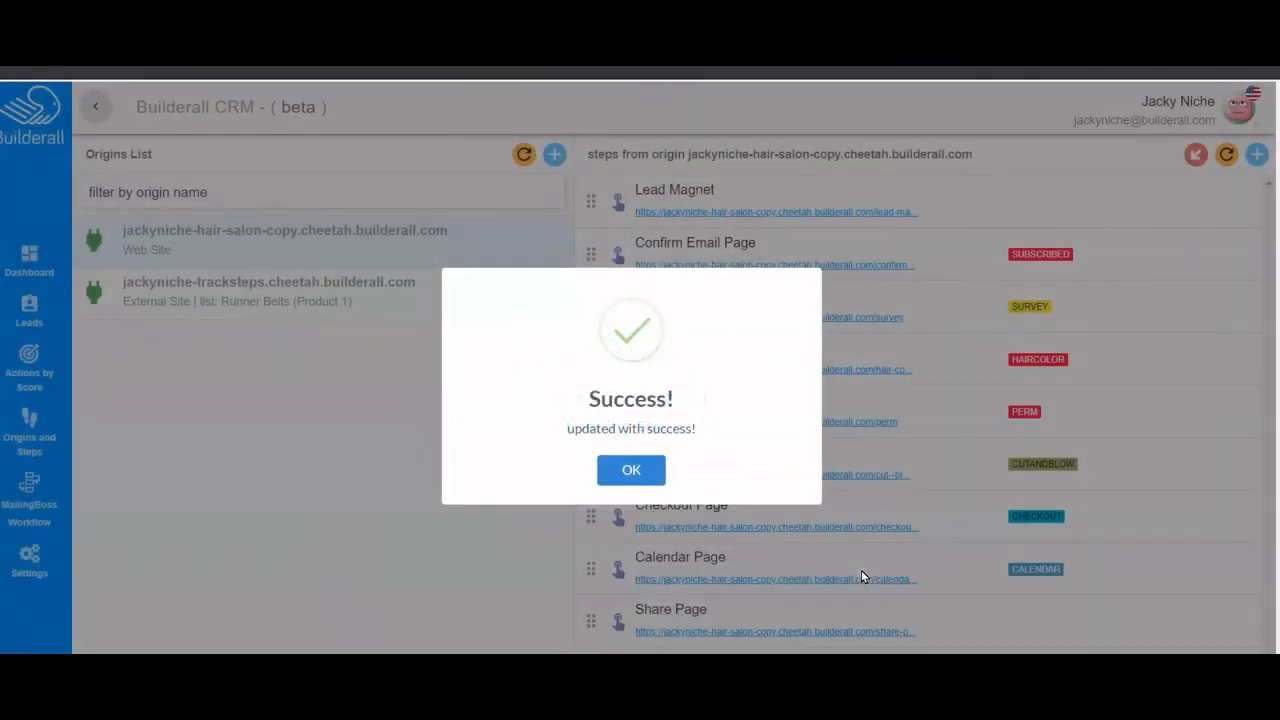
pyautogui.click(636, 476)
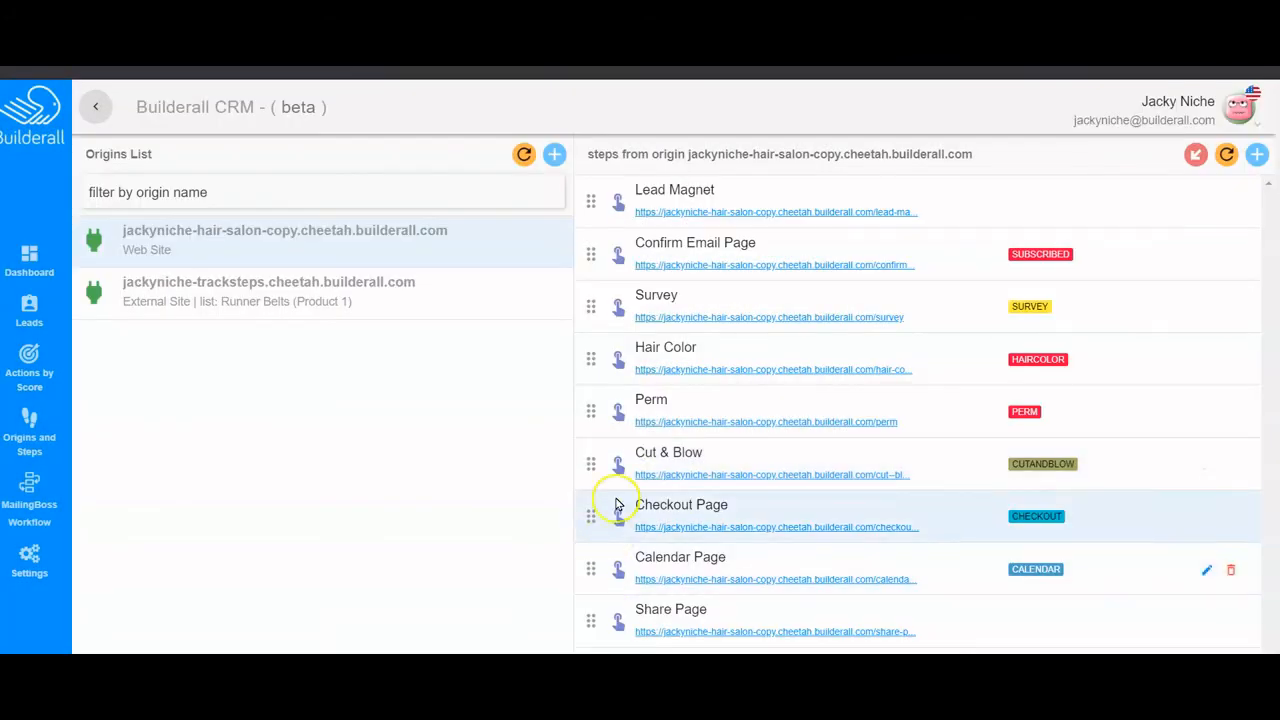
# - Open the Cut & Blow step and set its Previous Step to Survey
pyautogui.click(1205, 470)
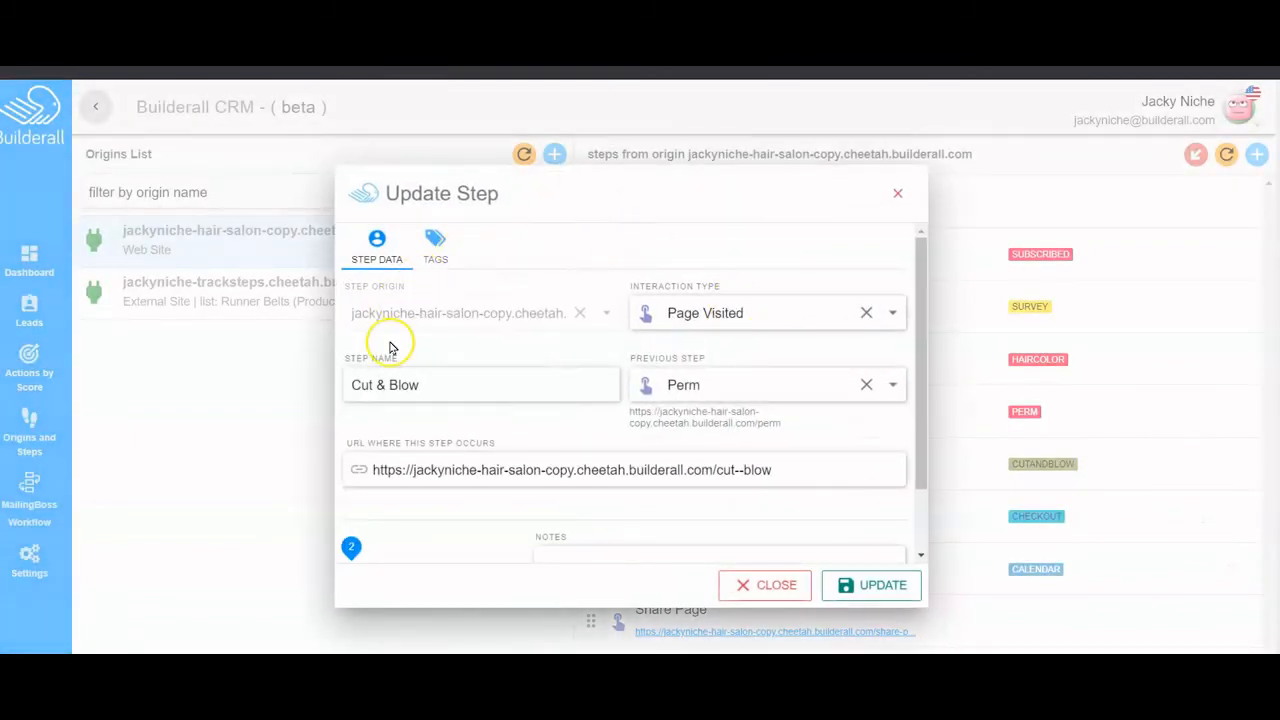
pyautogui.click(891, 385)
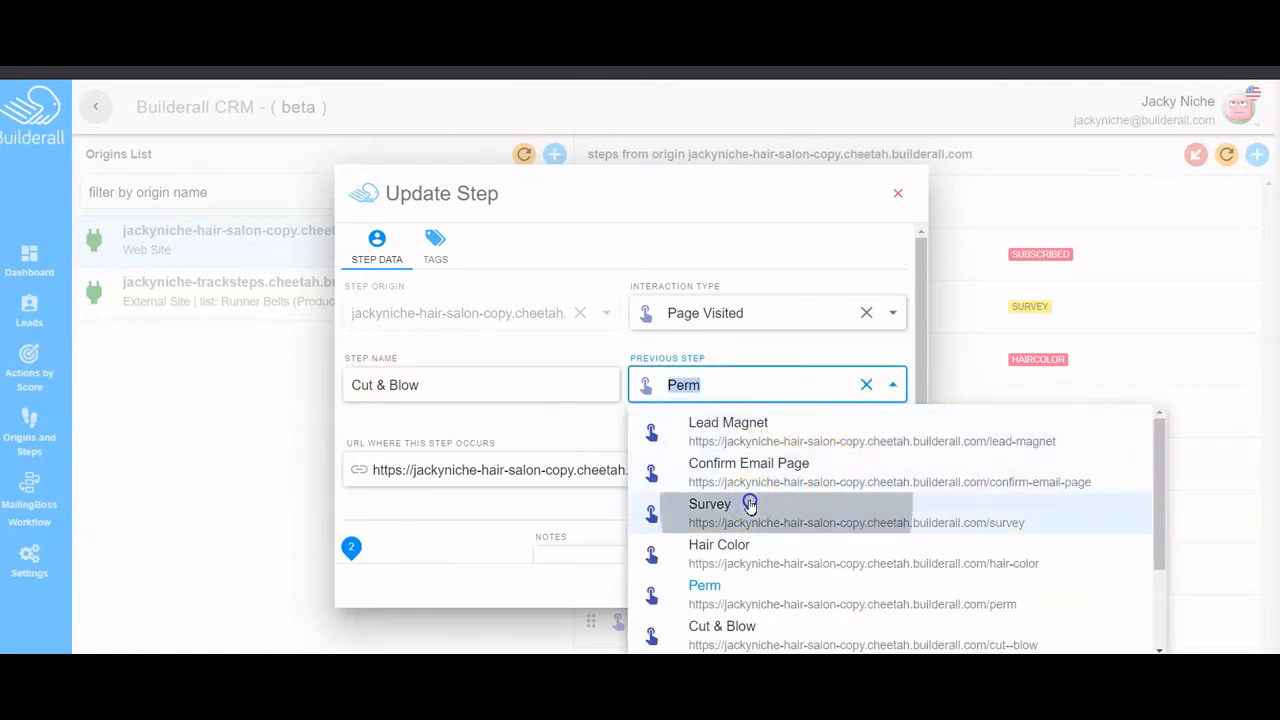
pyautogui.click(700, 505)
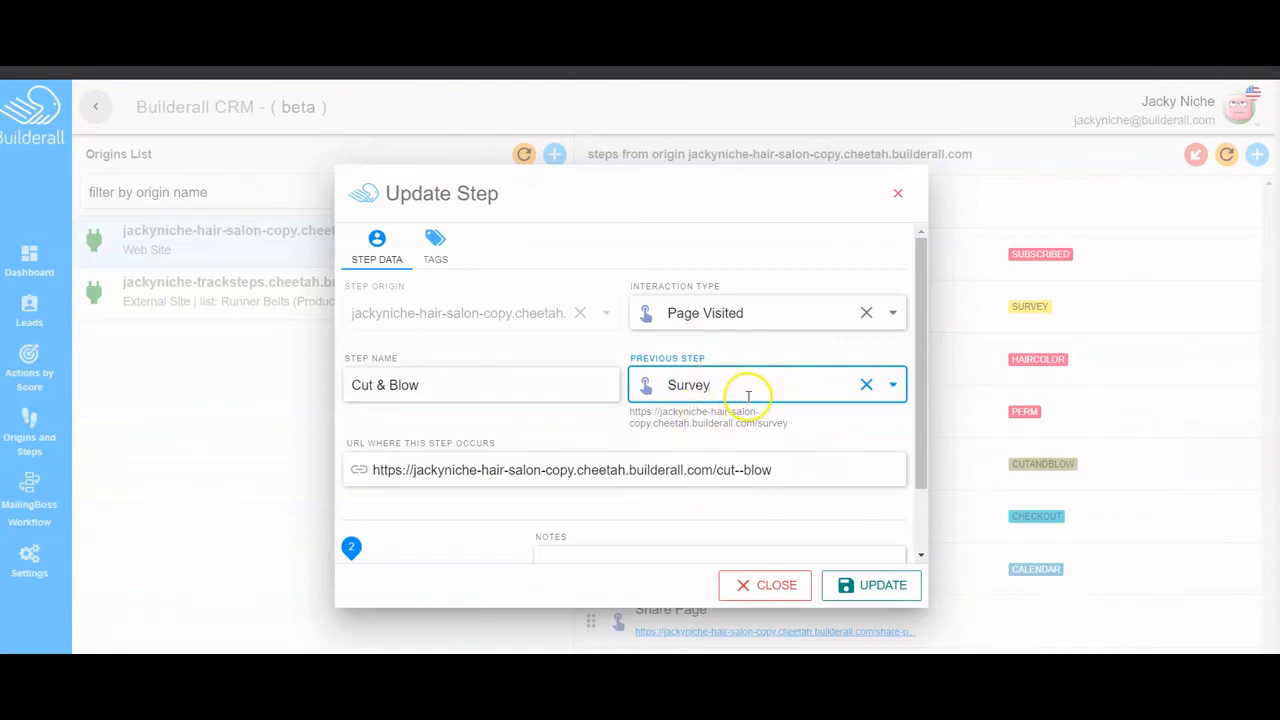
# - Make the Cut & Blow tag move subscribers from Hair Salon to Cut, then save
pyautogui.click(435, 245)
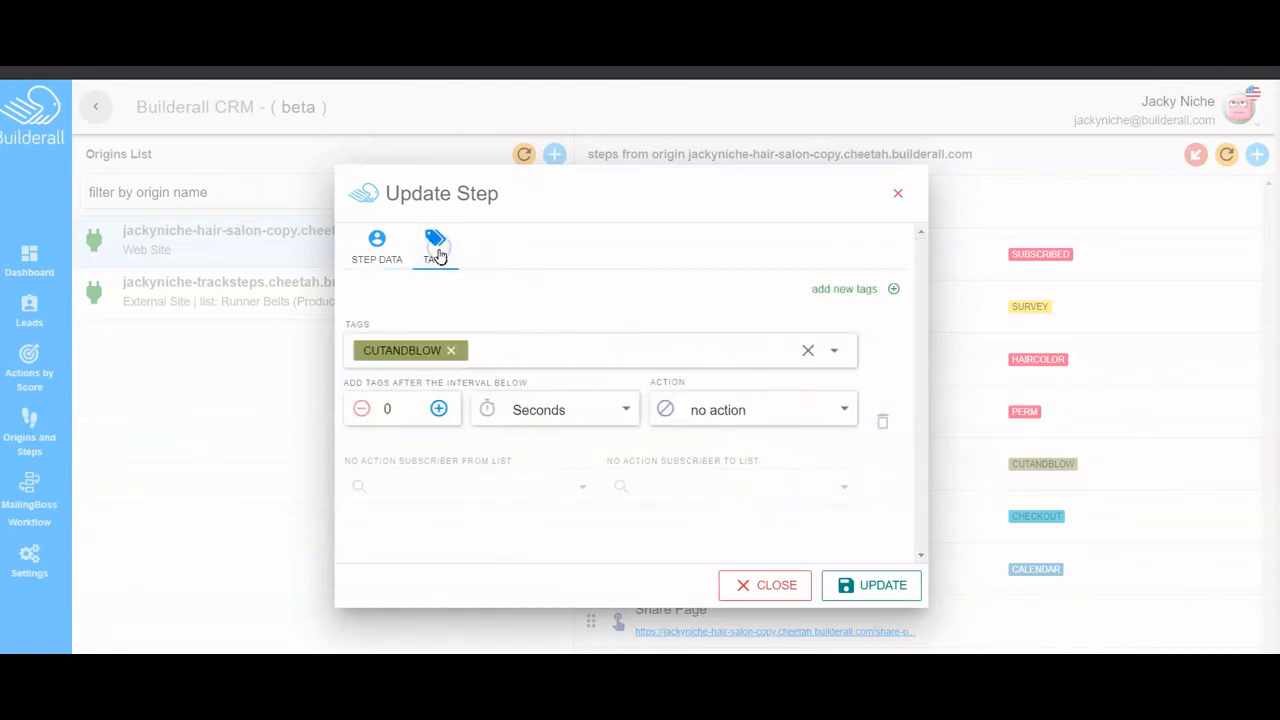
pyautogui.click(776, 410)
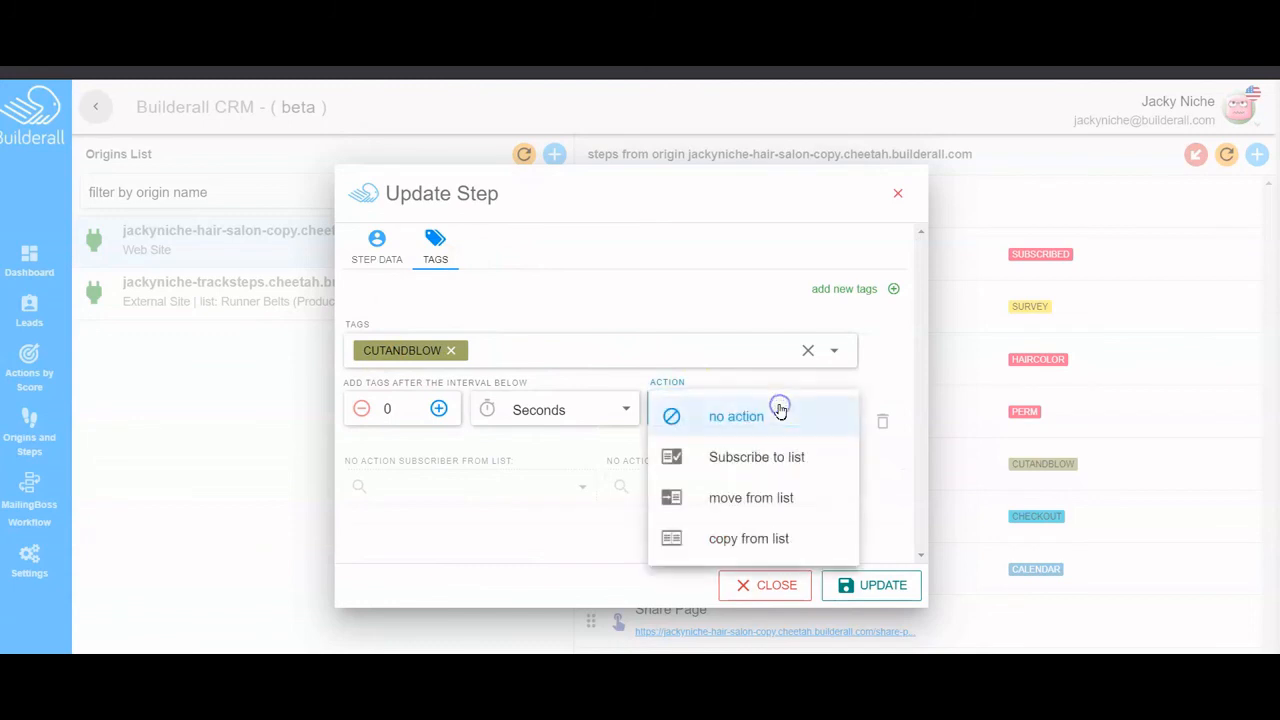
pyautogui.click(770, 503)
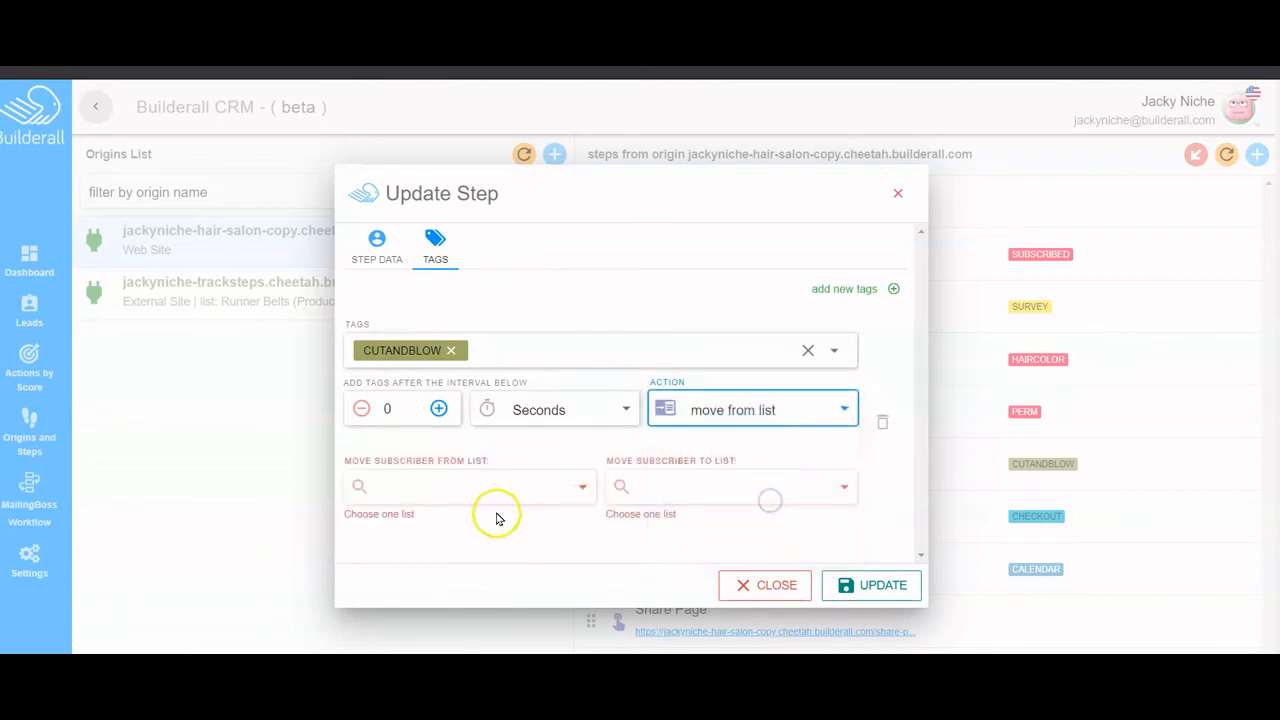
pyautogui.click(551, 484)
pyautogui.click(407, 286)
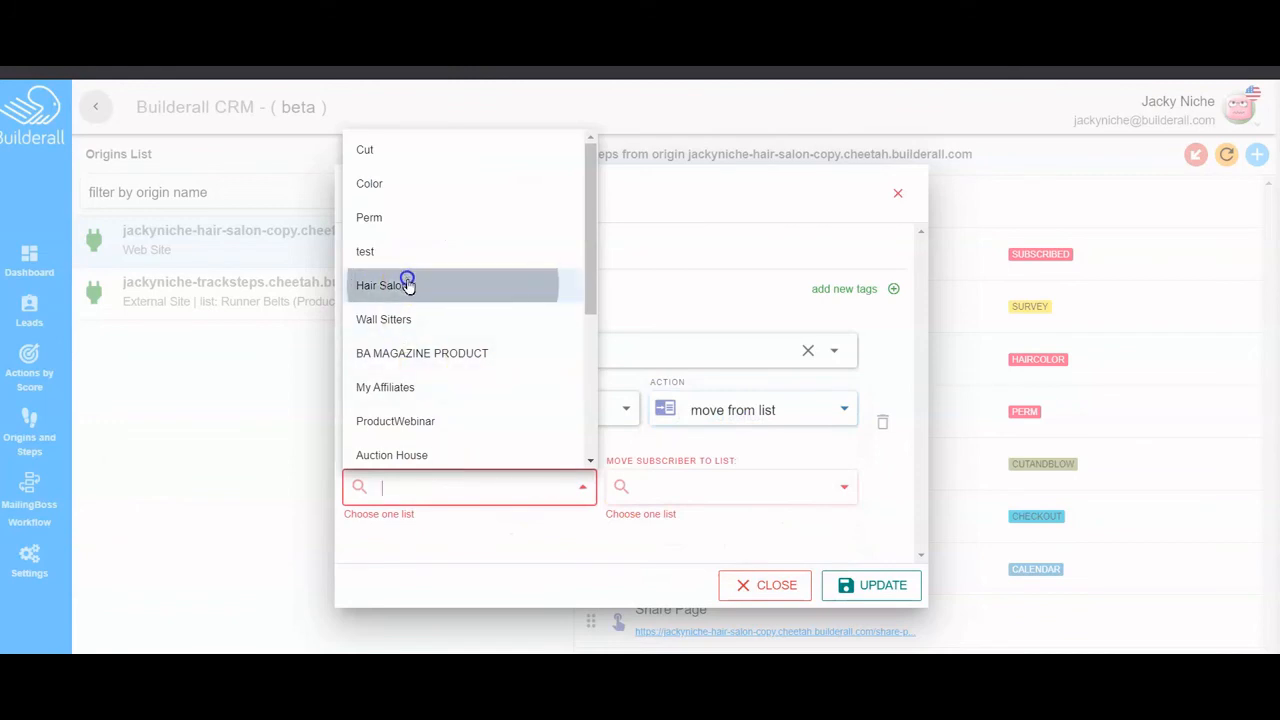
pyautogui.click(836, 486)
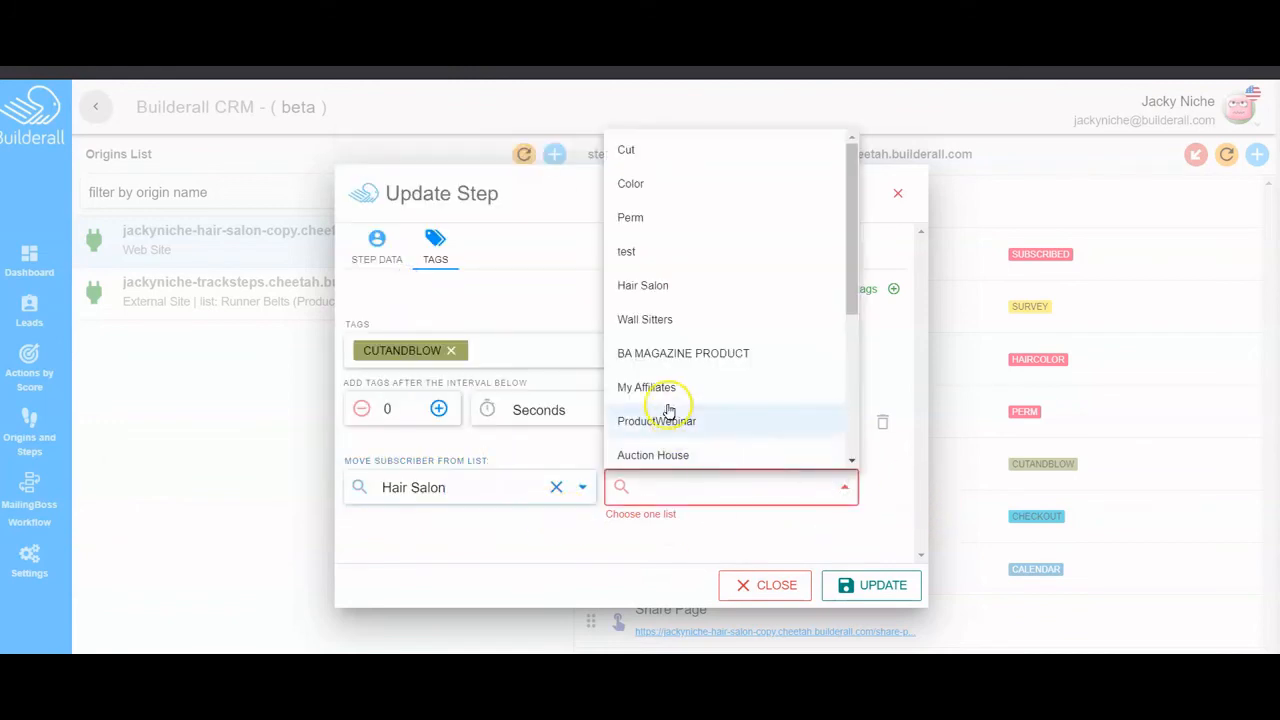
pyautogui.click(674, 154)
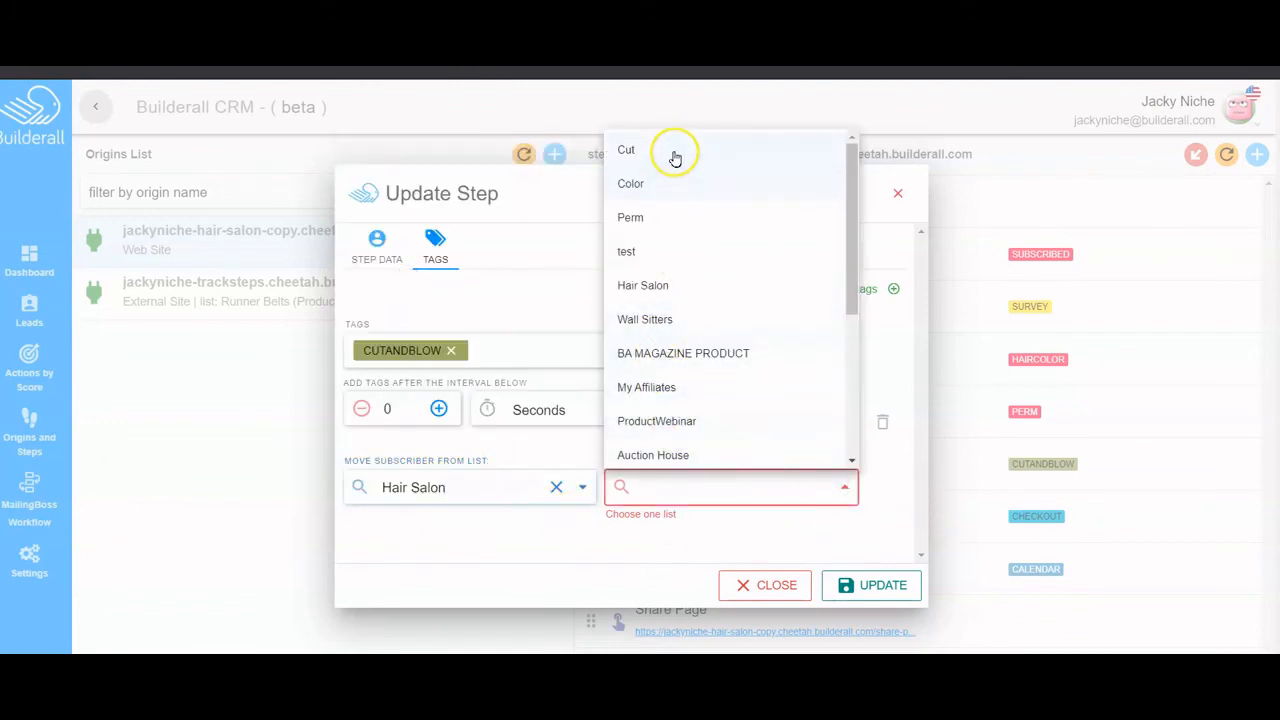
pyautogui.click(877, 586)
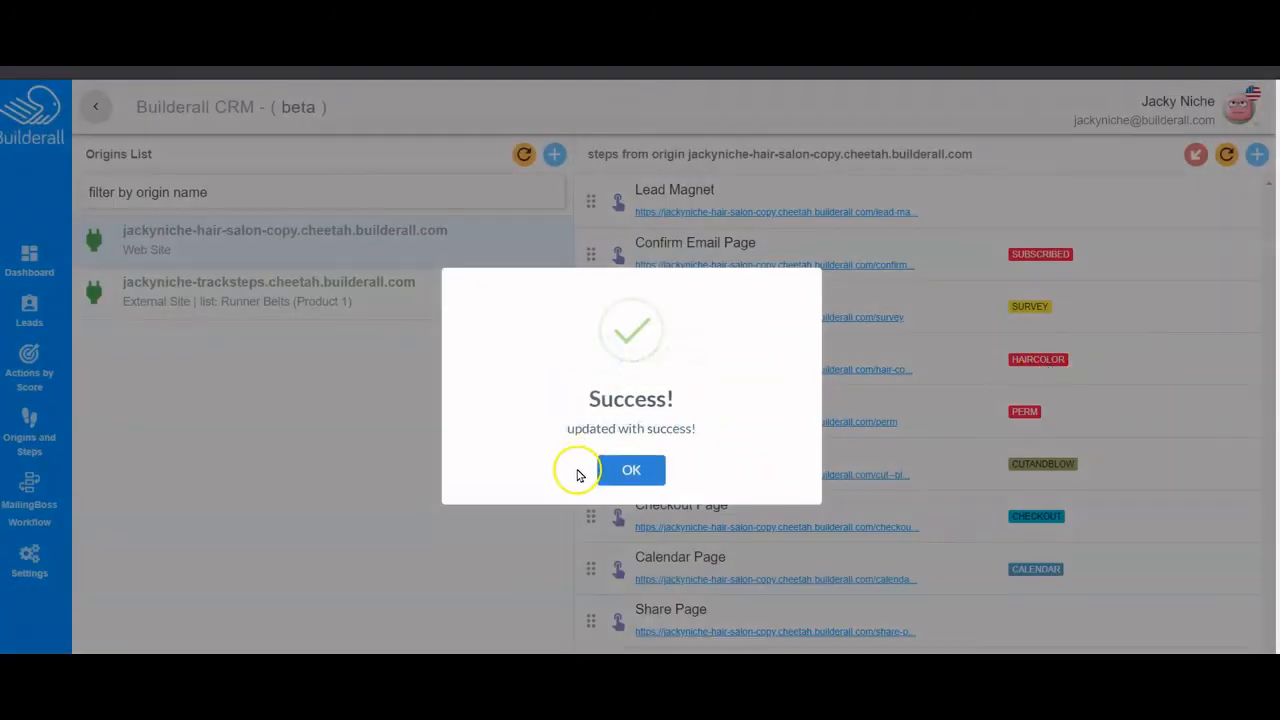
pyautogui.click(617, 470)
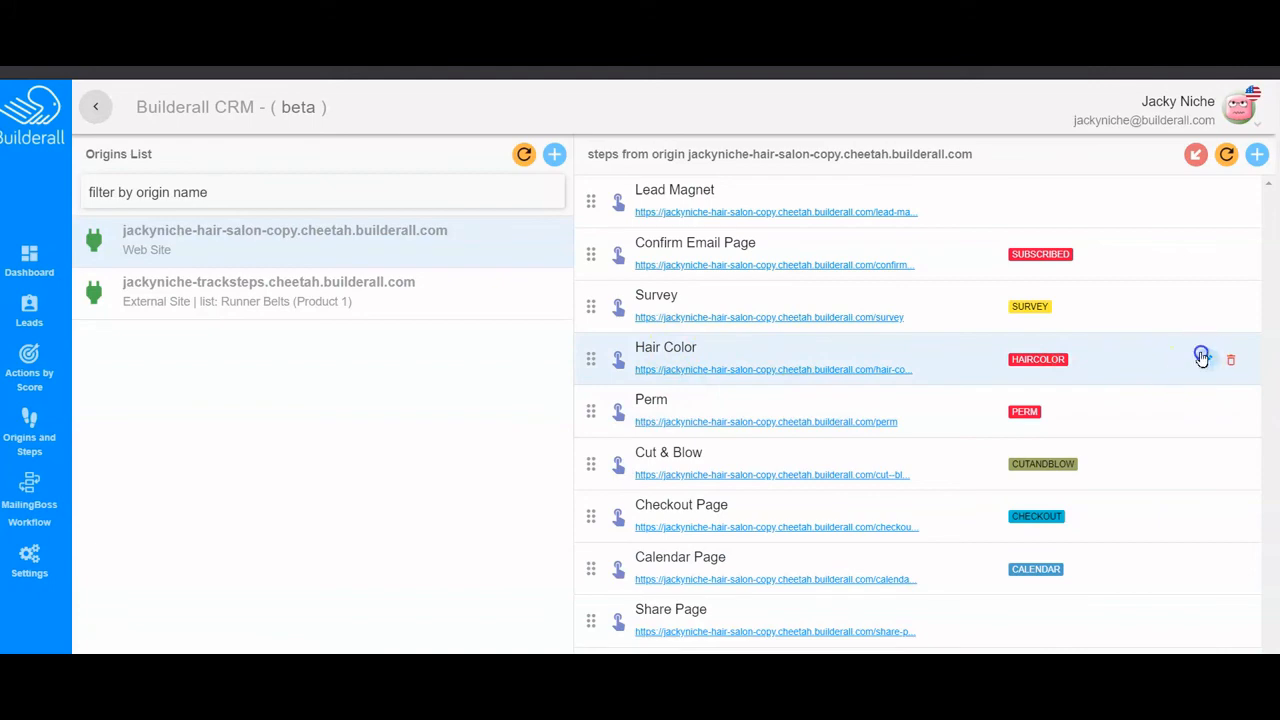
# - Re-save the Hair Color step with UPDATE and dismiss the Success dialog
pyautogui.click(1202, 358)
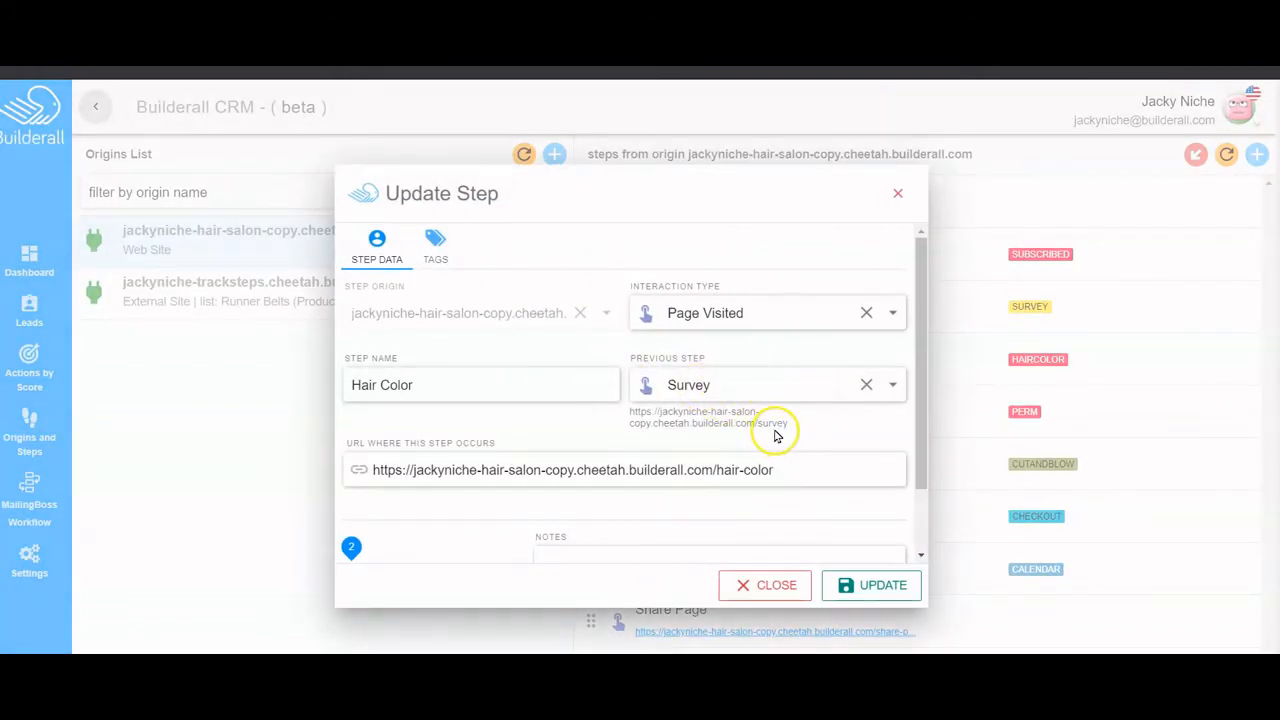
pyautogui.click(876, 586)
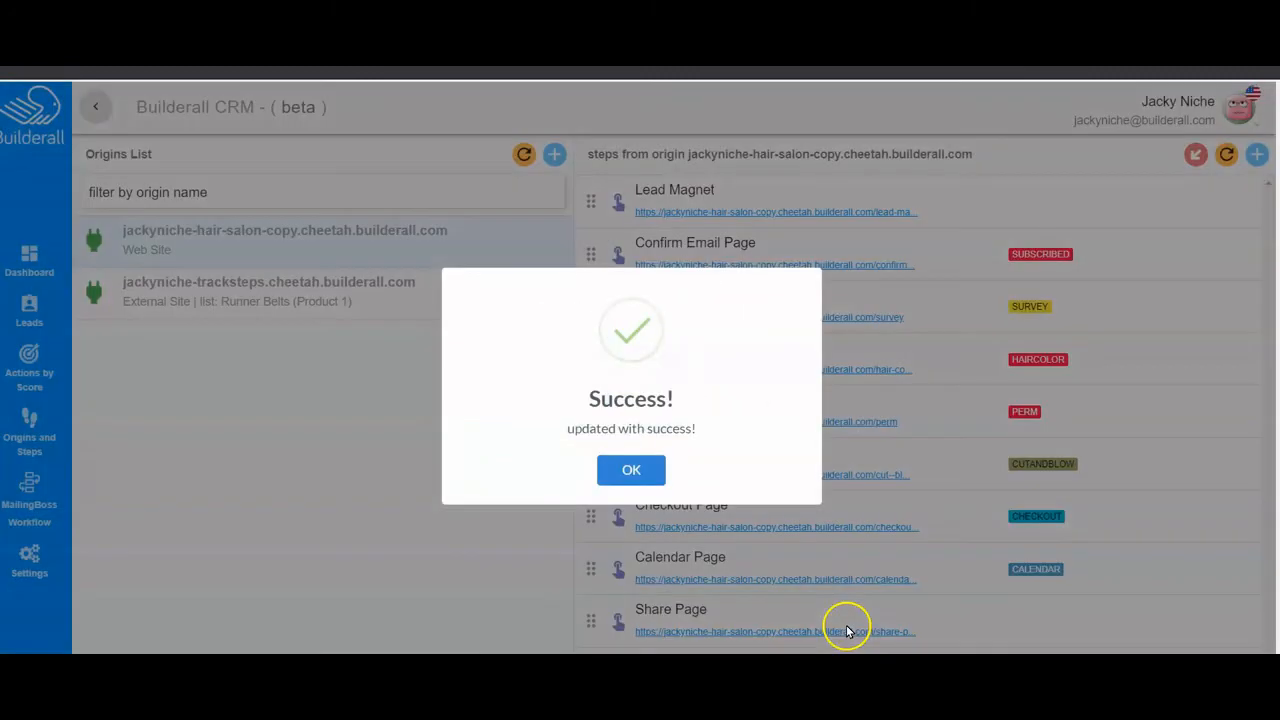
pyautogui.click(645, 480)
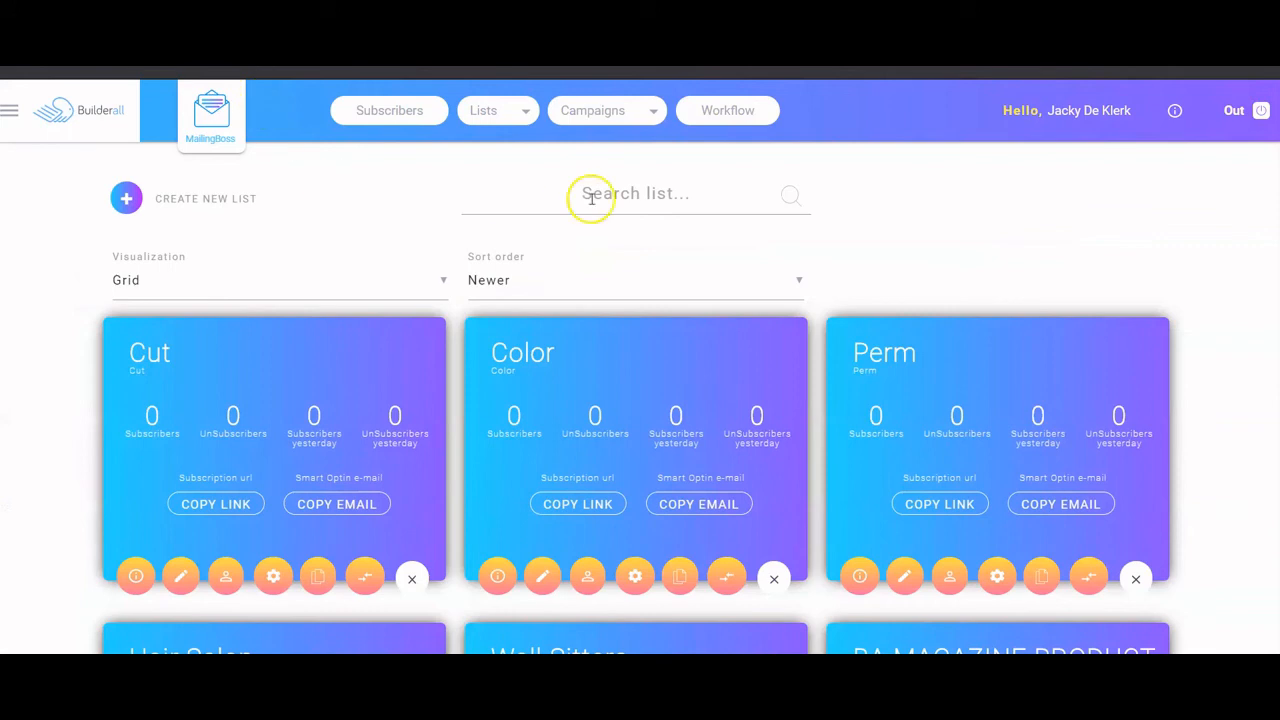
pyautogui.scroll(-3, 780, 158)
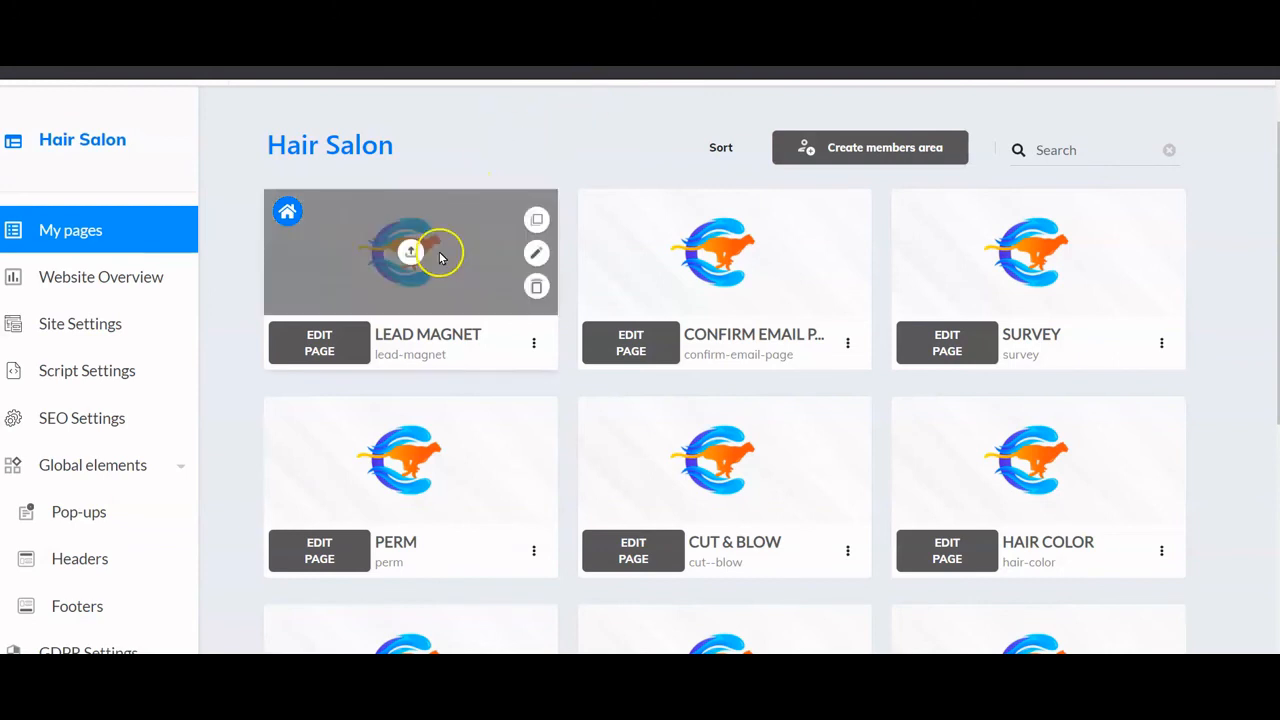
# - Open the live Lead Magnet page of the Hair Salon site
pyautogui.click(534, 345)
pyautogui.click(487, 419)
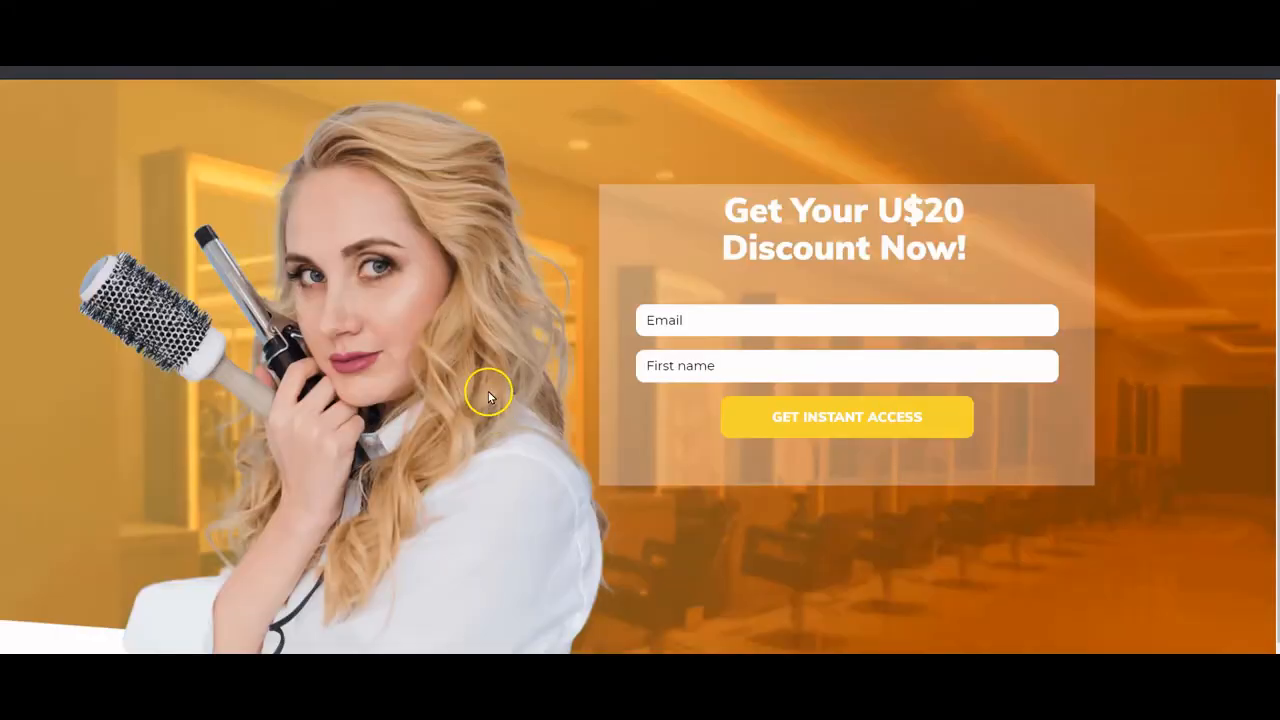
pyautogui.scroll(-1, 485, 358)
# - Fill the opt-in form with the test lead's saved email and first name, then submit
pyautogui.click(695, 278)
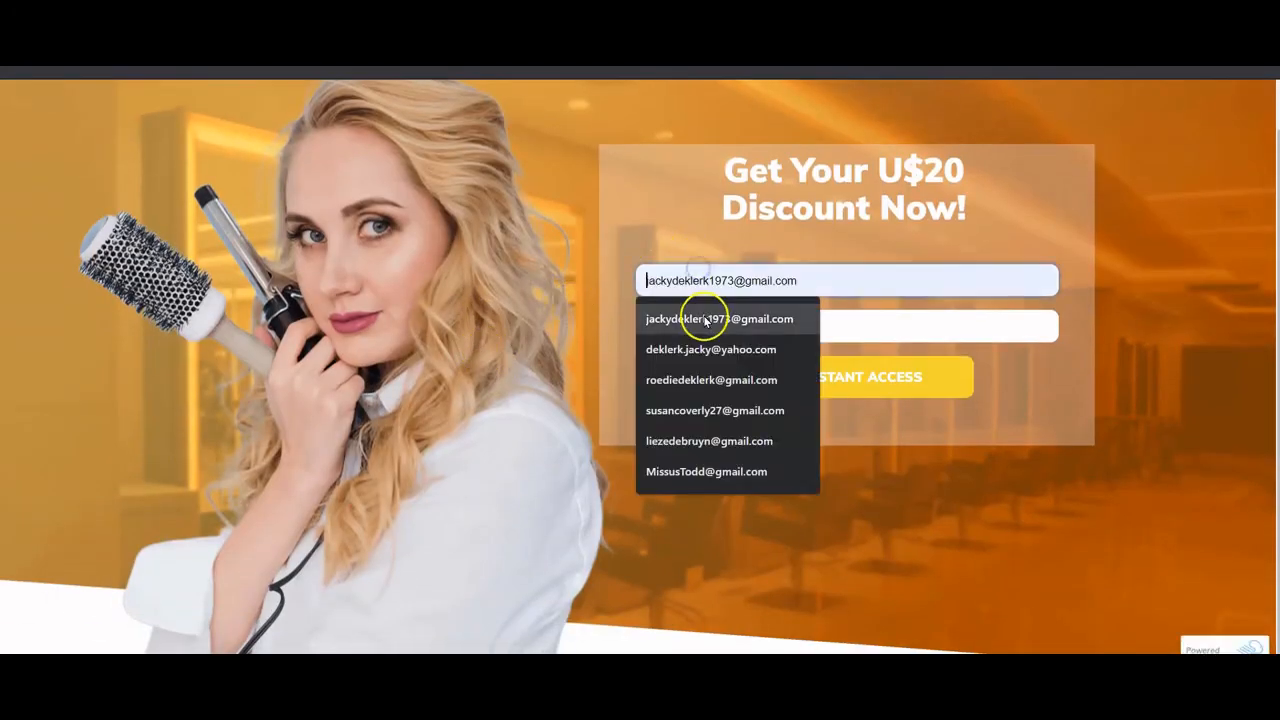
pyautogui.click(705, 317)
pyautogui.click(712, 322)
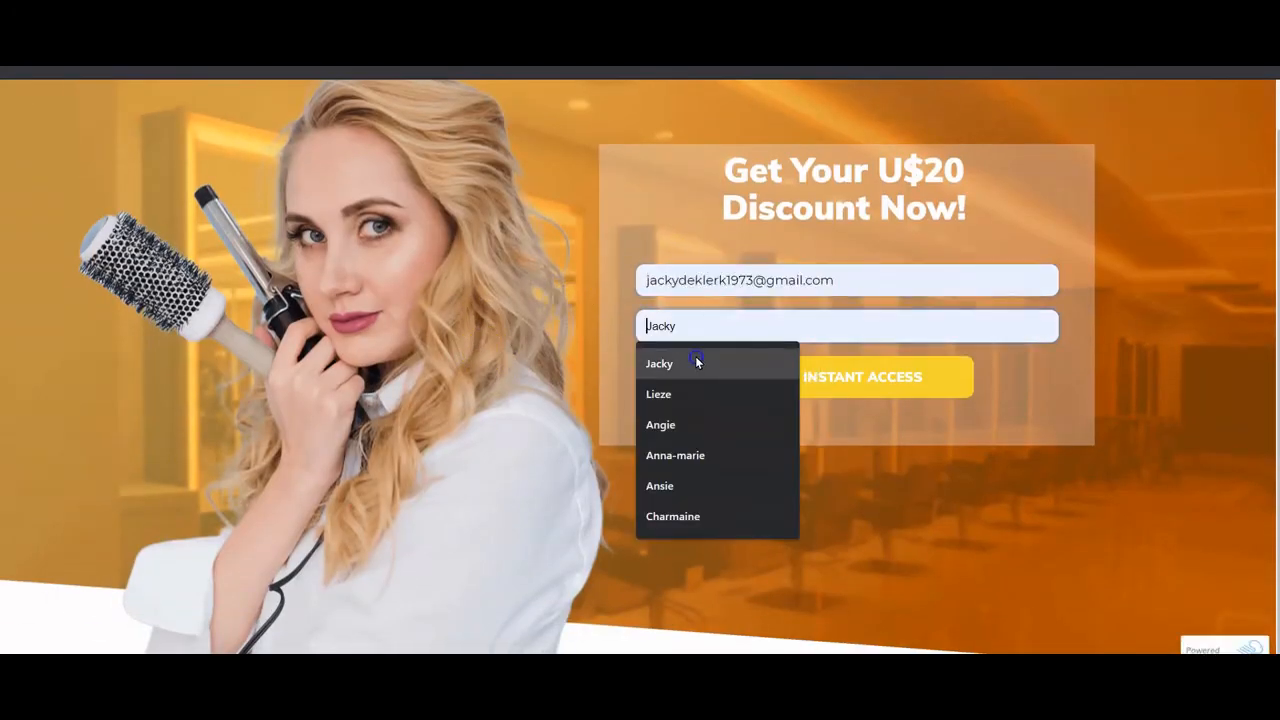
pyautogui.click(695, 357)
pyautogui.moveTo(867, 289); pyautogui.dragTo(621, 310)
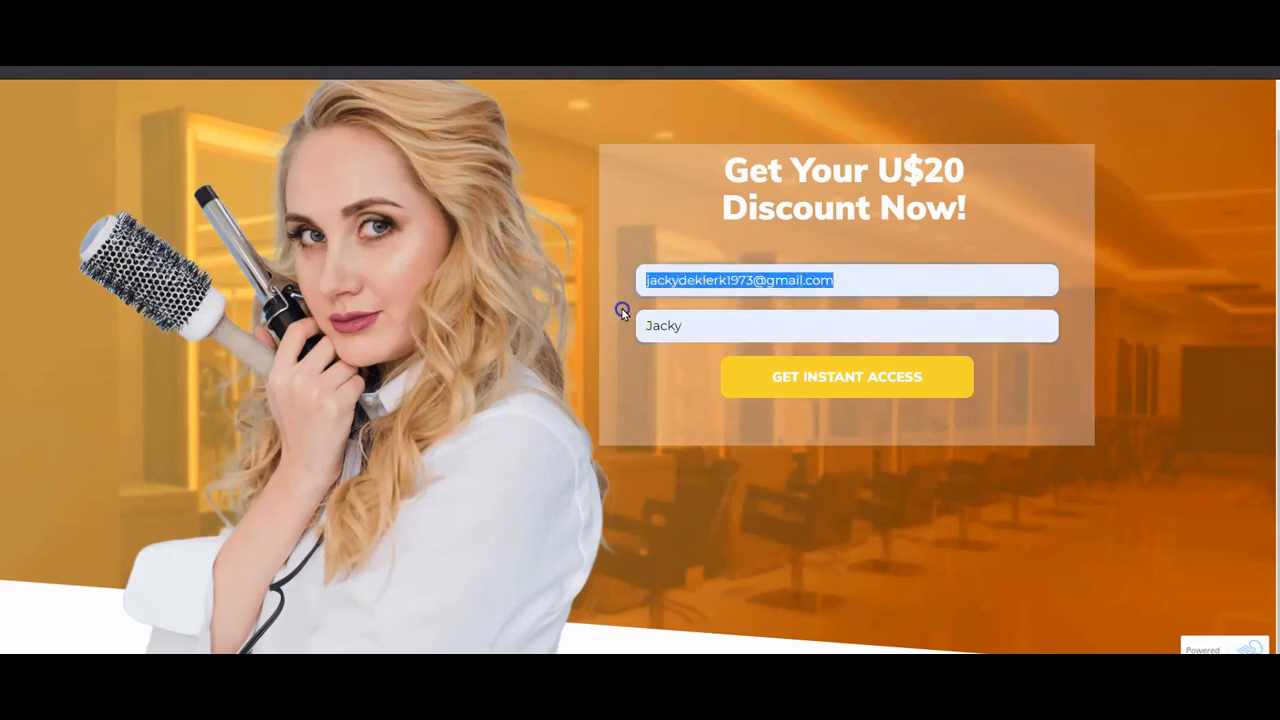
pyautogui.write('dek')
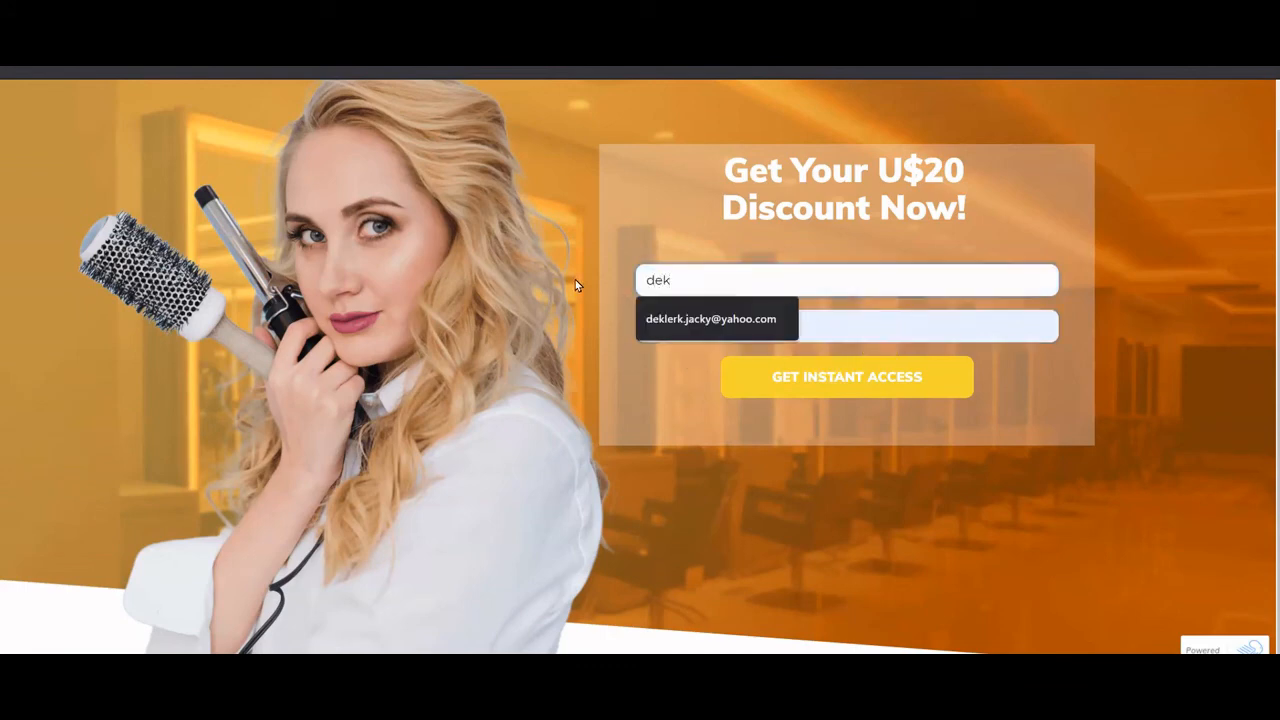
pyautogui.moveTo(703, 287); pyautogui.dragTo(593, 291)
pyautogui.press('BackSpace')
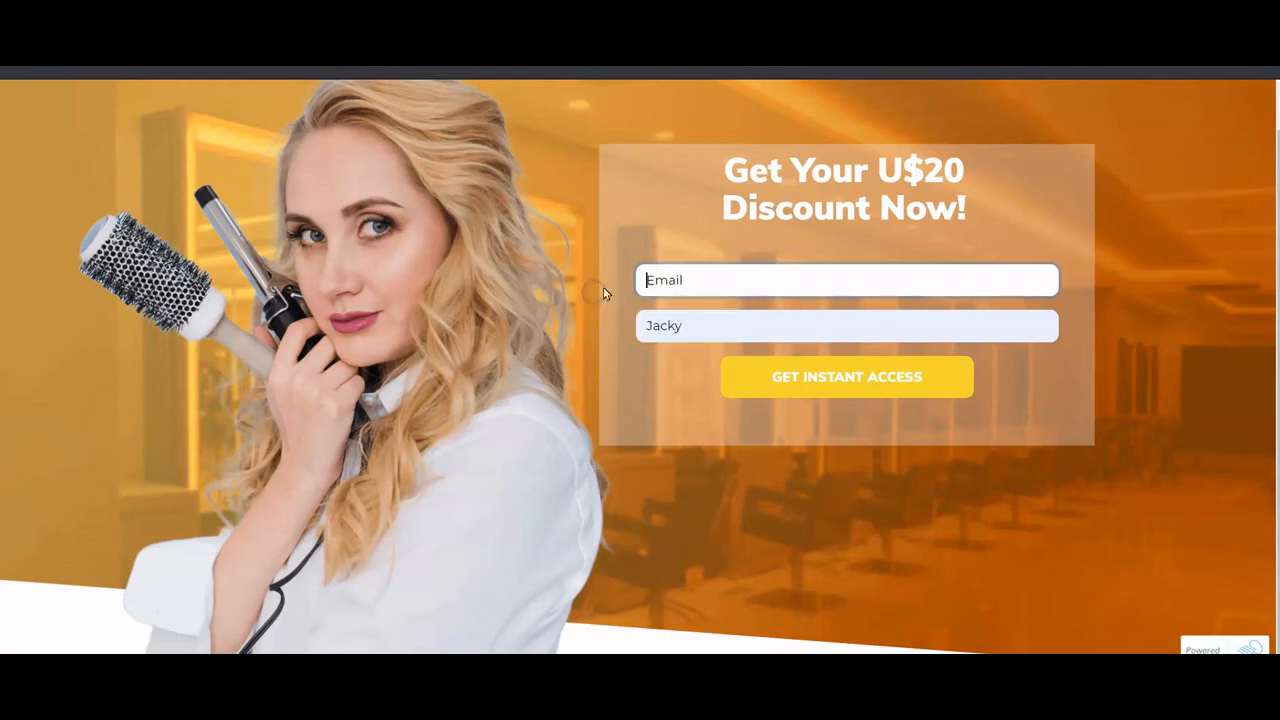
pyautogui.click(680, 282)
pyautogui.click(686, 316)
pyautogui.click(692, 324)
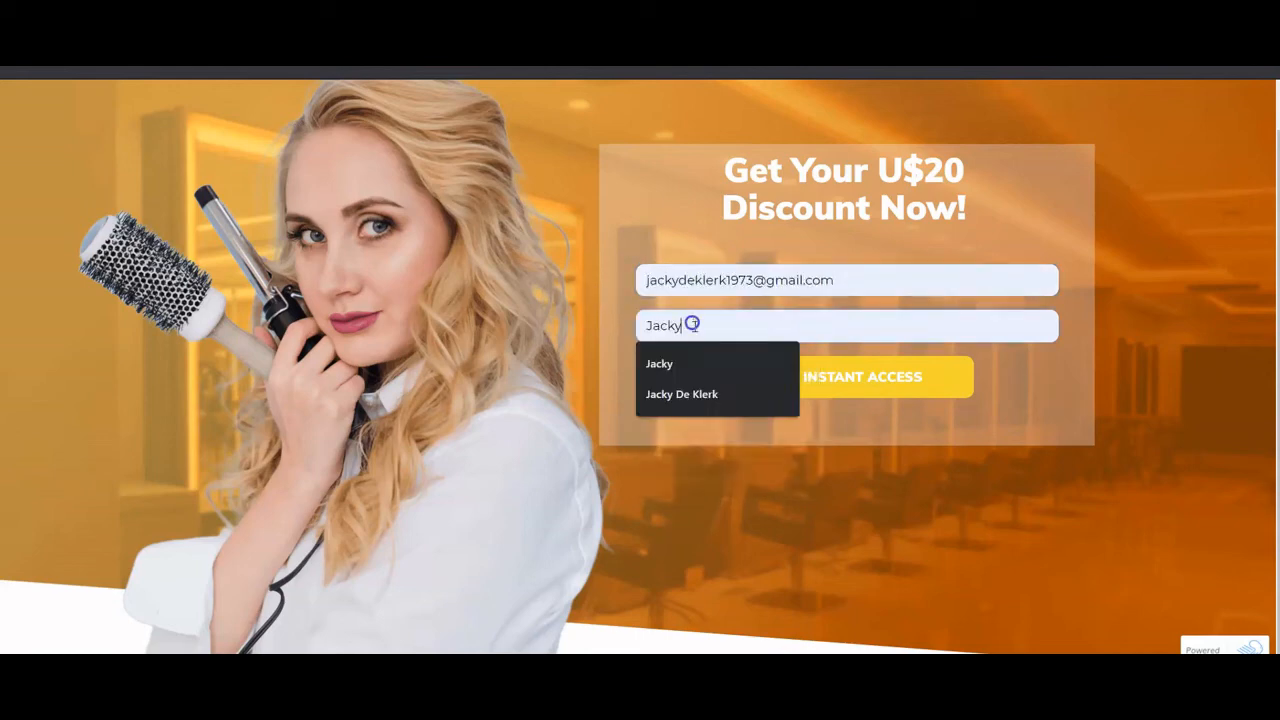
pyautogui.click(886, 384)
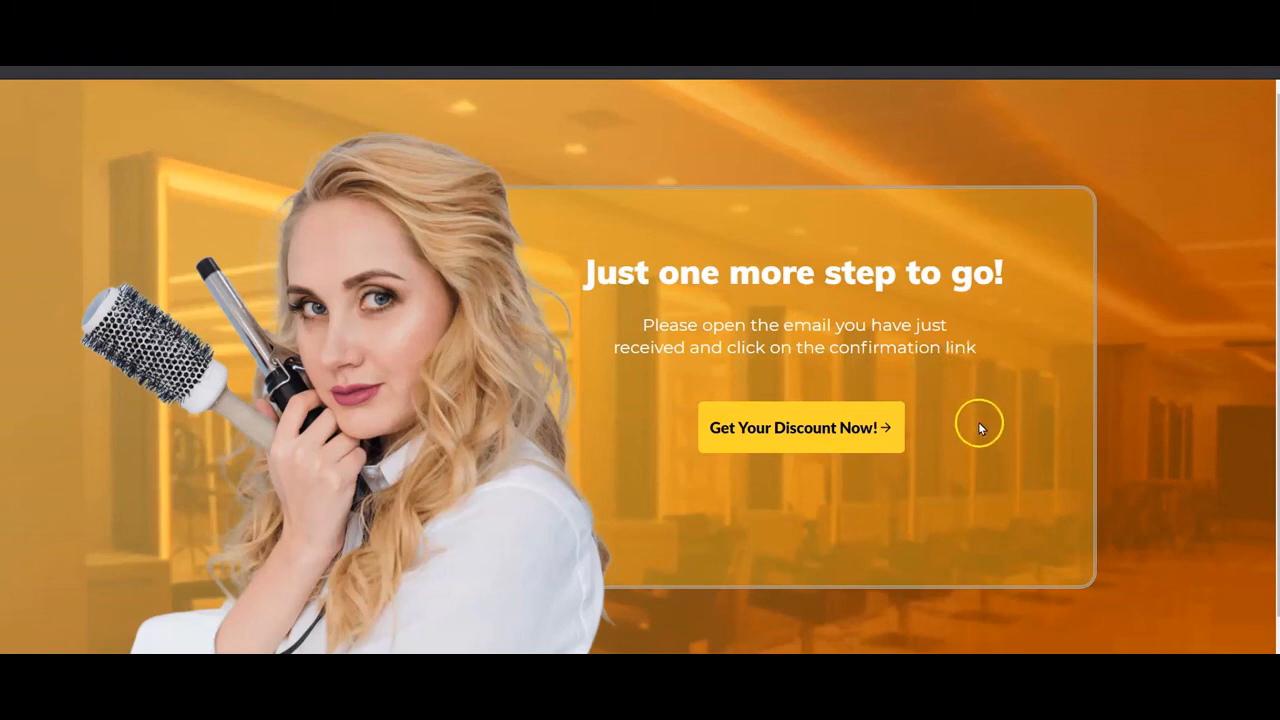
# - Choose the Perm Hair discounted service and continue to date and time selection
pyautogui.click(796, 434)
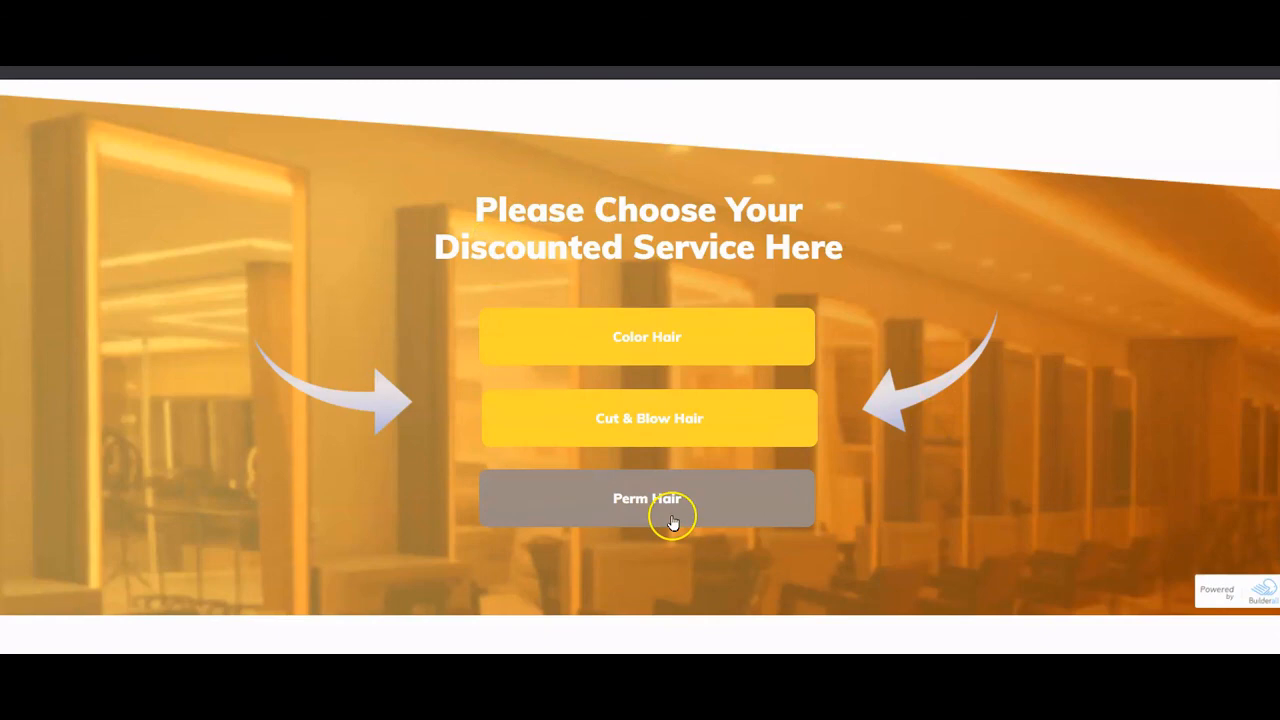
pyautogui.click(630, 497)
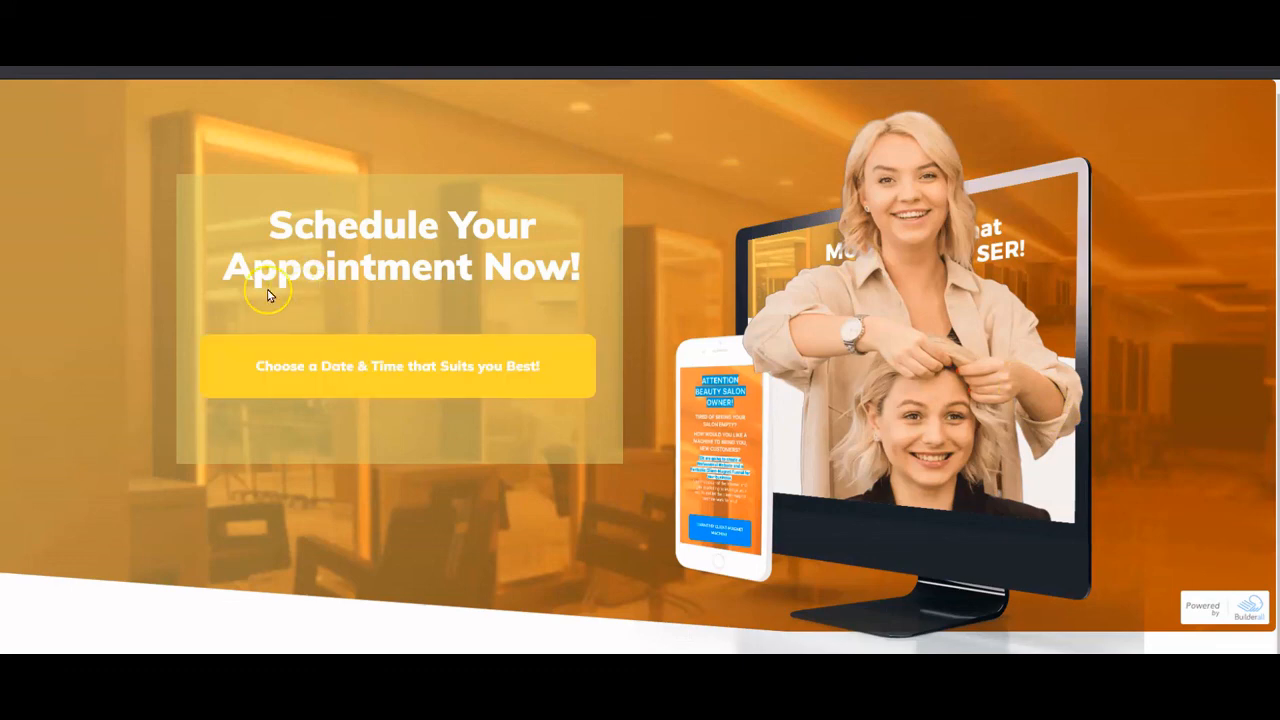
pyautogui.click(333, 366)
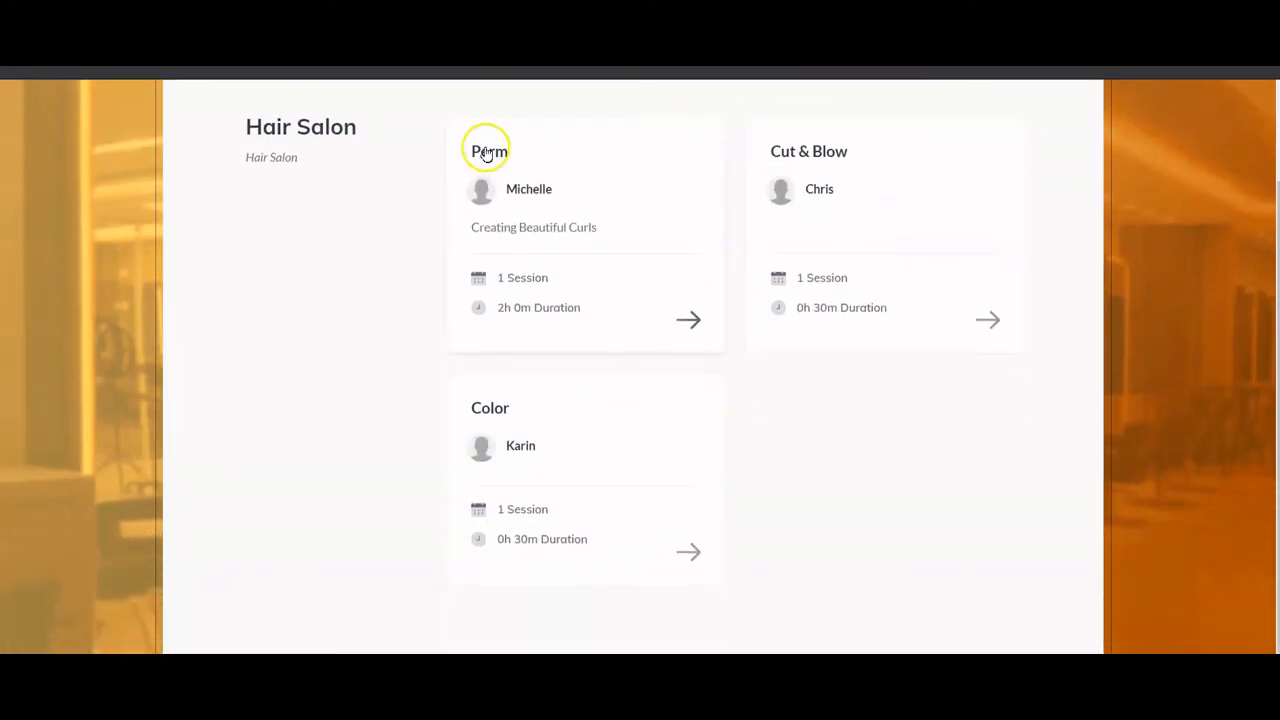
# - Book a Perm appointment on October 27 at 14:00 with the lead's saved details
pyautogui.click(509, 173)
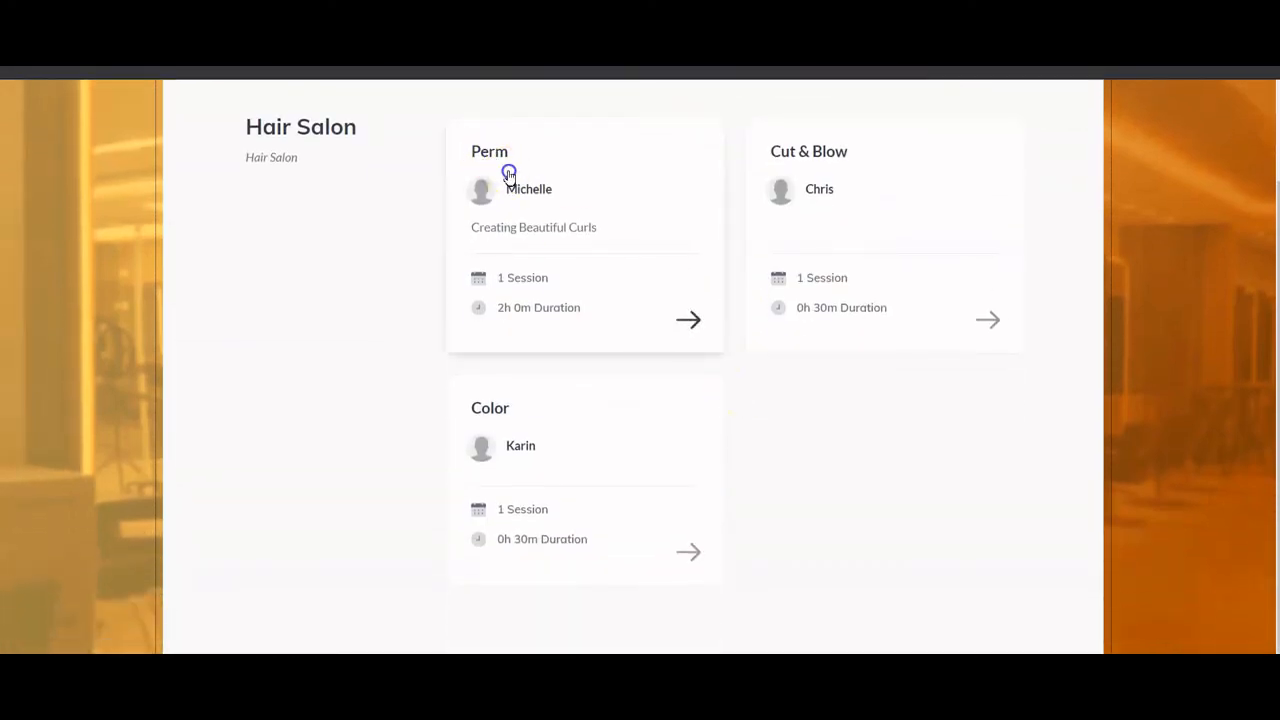
pyautogui.click(687, 314)
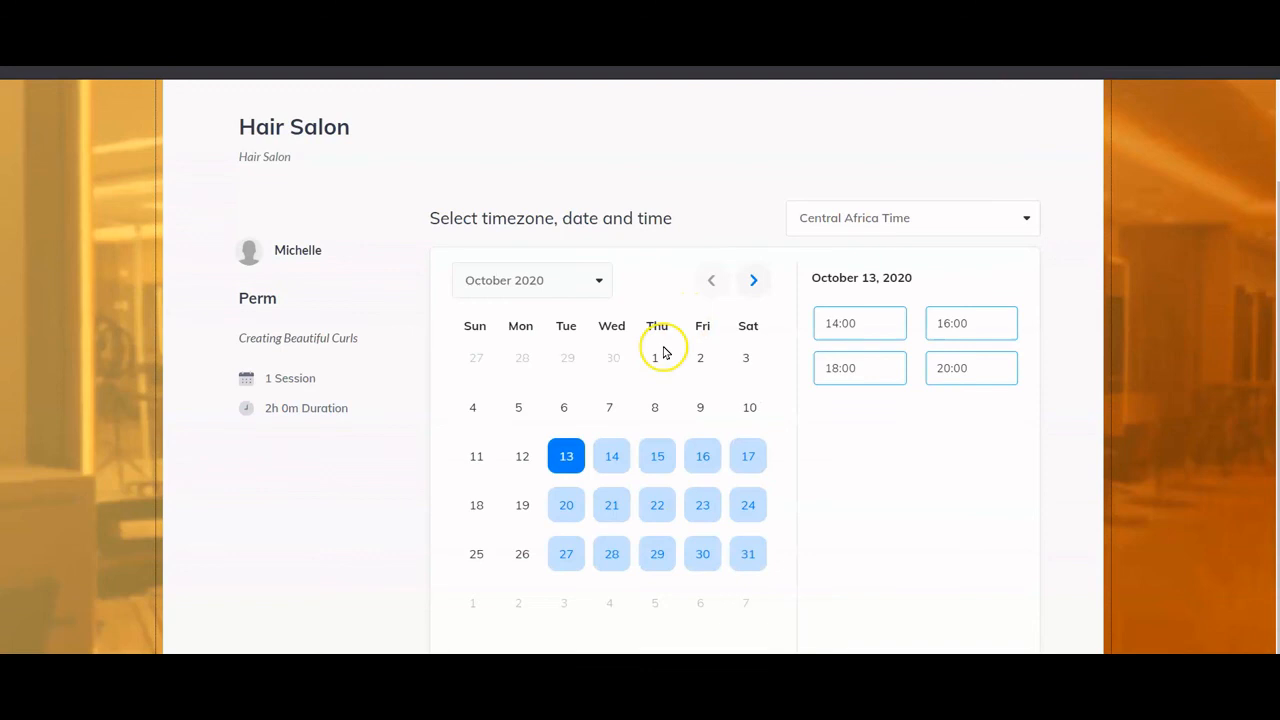
pyautogui.click(566, 554)
pyautogui.click(852, 328)
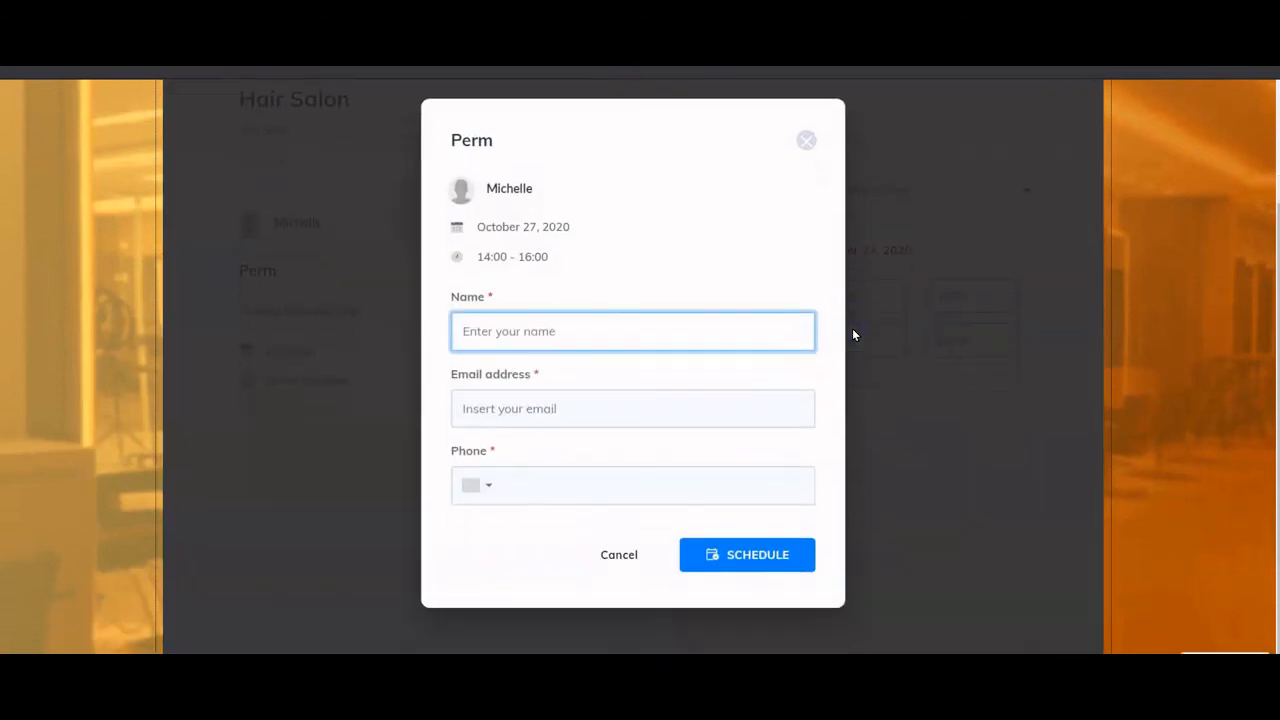
pyautogui.click(708, 324)
pyautogui.click(526, 376)
pyautogui.click(744, 546)
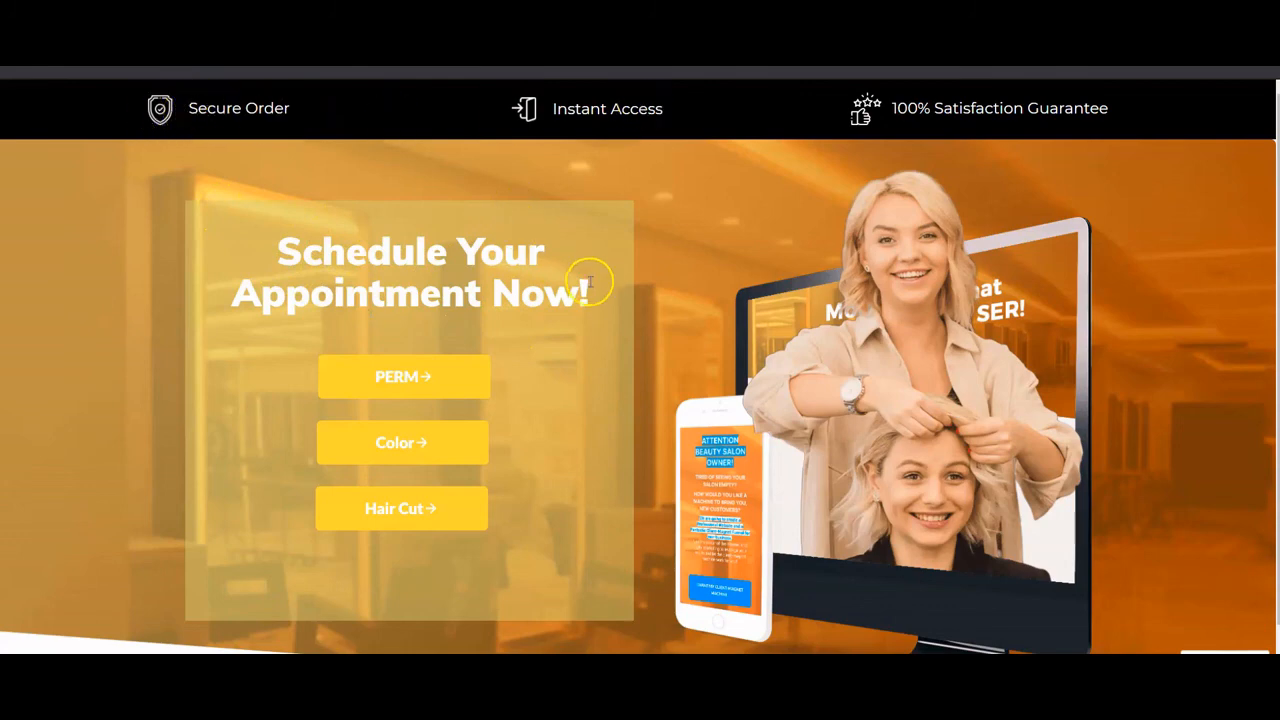
# - Open the Hair Cut cart and apply the SALON coupon, cutting $55 to $45
pyautogui.click(403, 376)
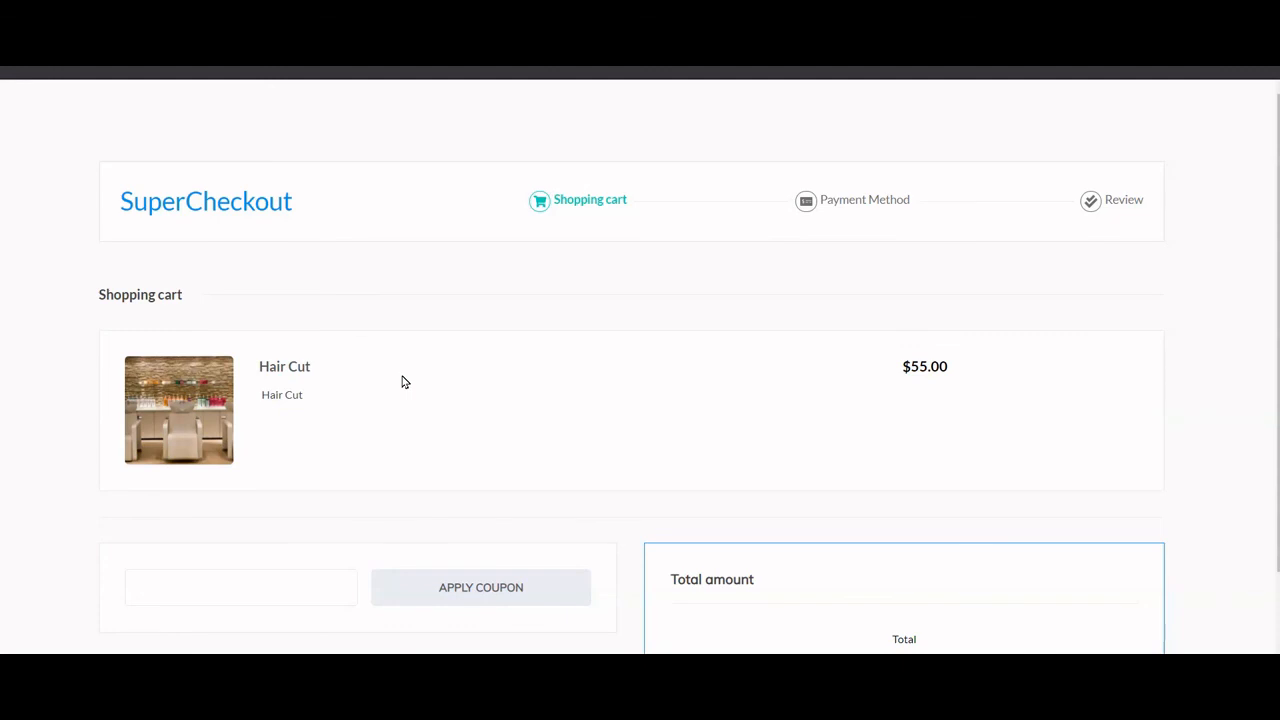
pyautogui.scroll(-1, 389, 354)
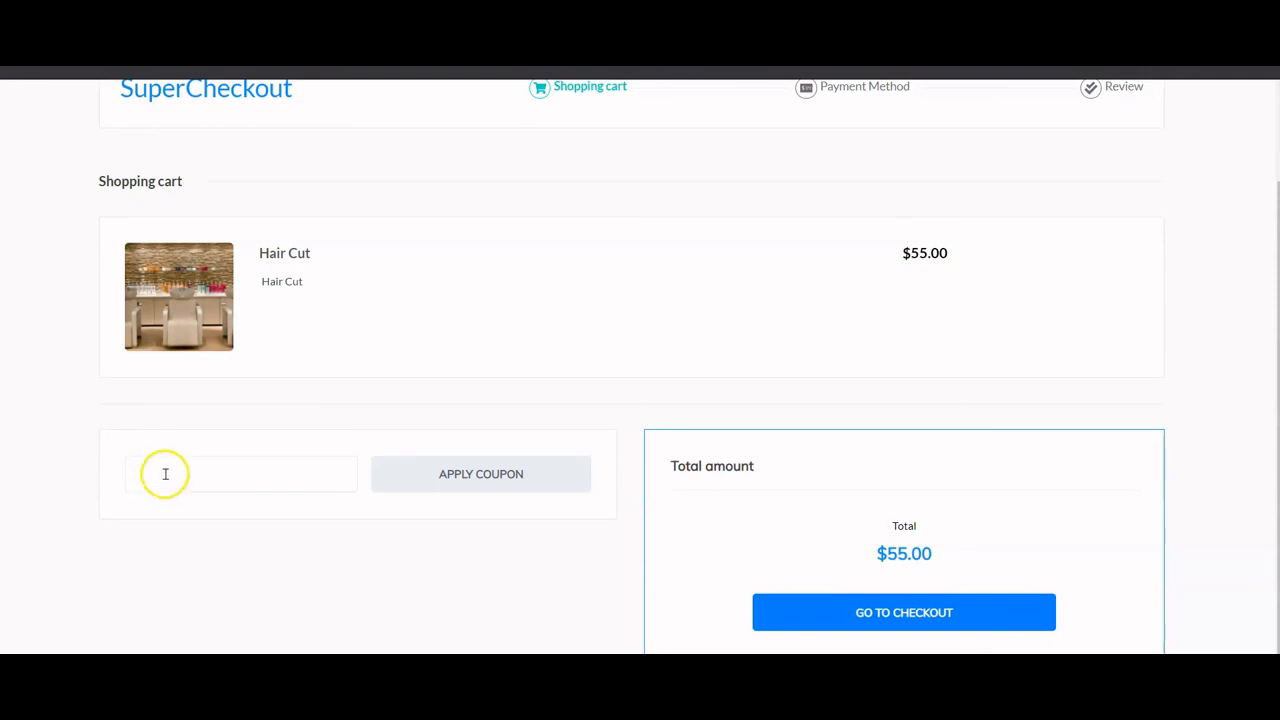
pyautogui.click(166, 470)
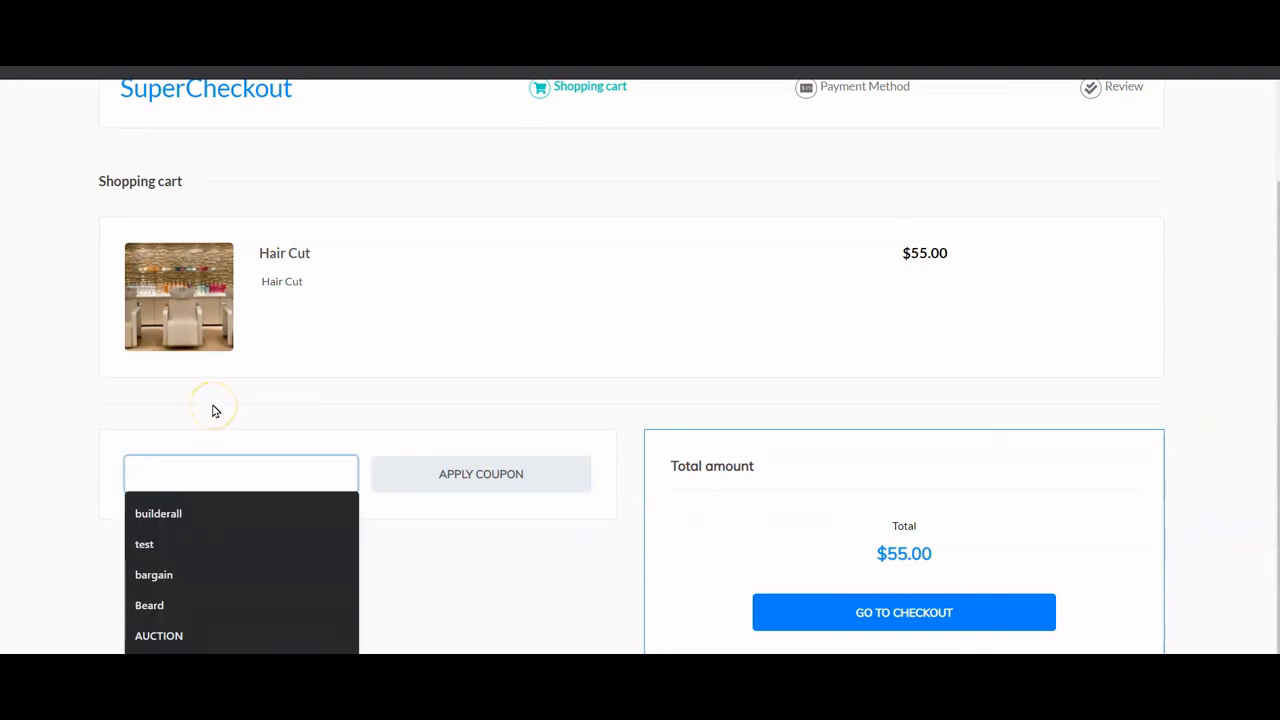
pyautogui.write('SALON')
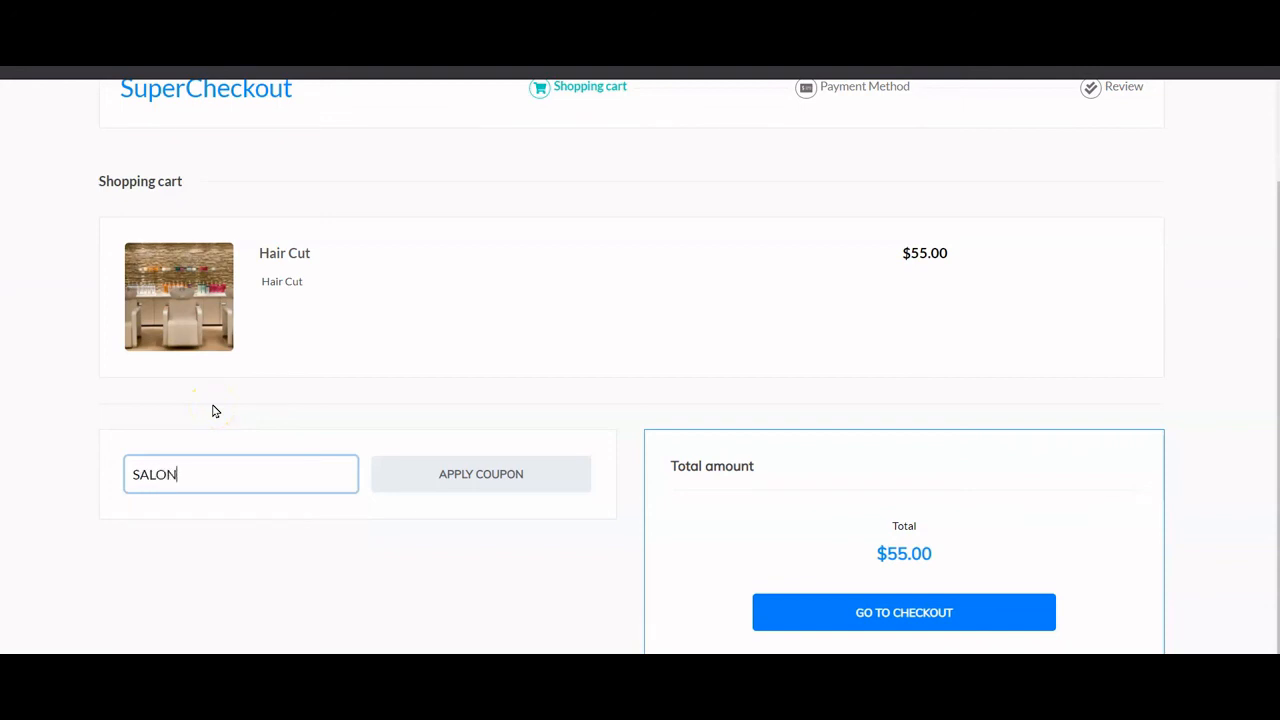
pyautogui.click(465, 481)
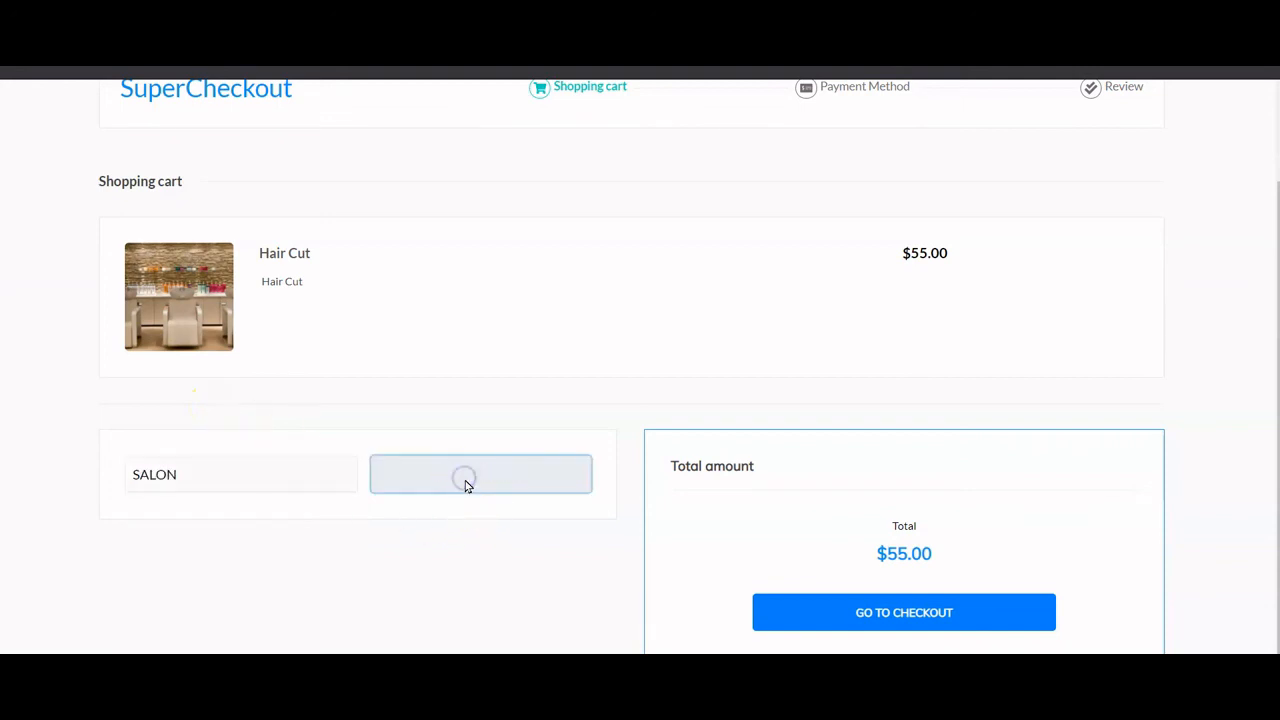
pyautogui.scroll(-1, 820, 545)
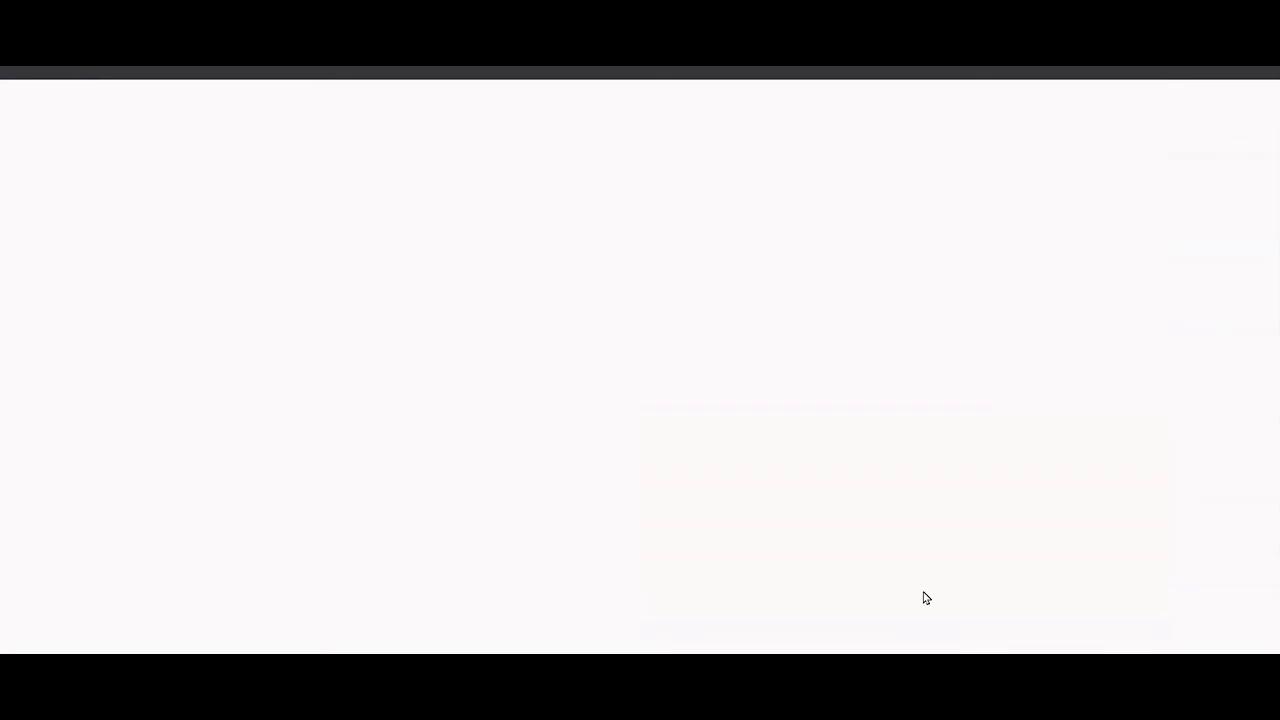
# - Proceed to payment and fill the buyer details from a saved entry, country left as Brazil
pyautogui.click(913, 587)
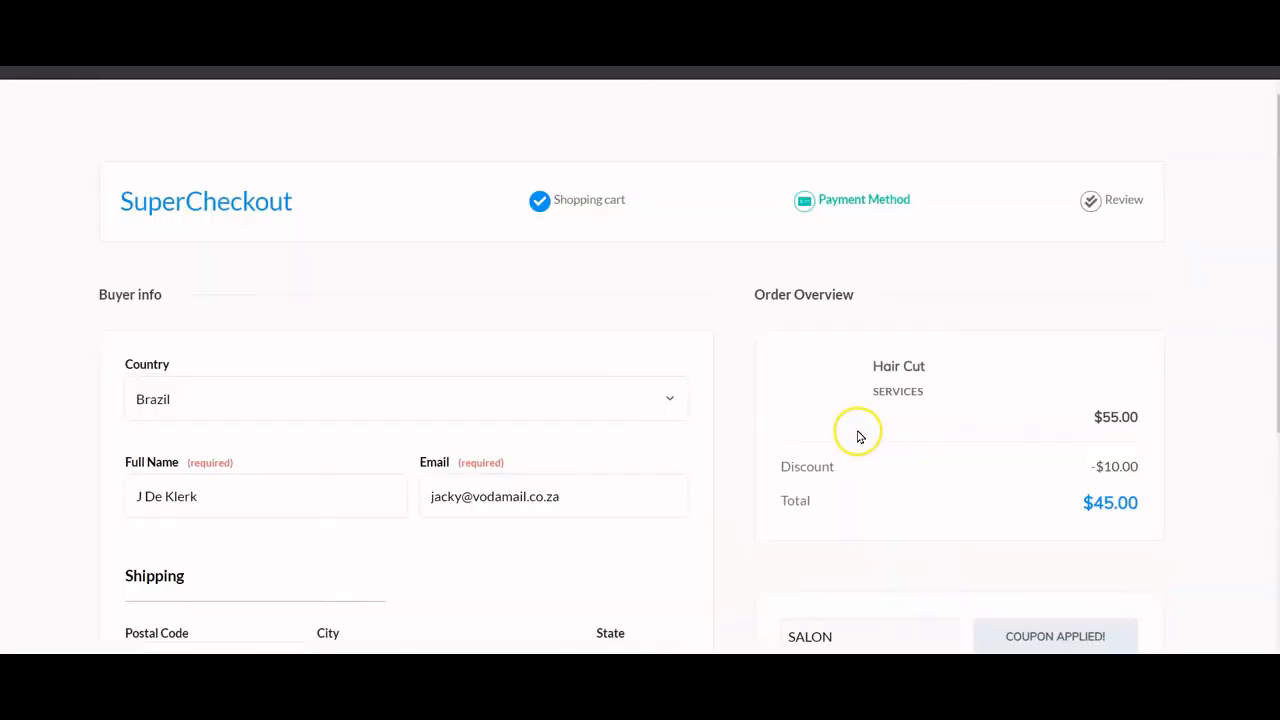
pyautogui.scroll(-1, 423, 390)
pyautogui.click(428, 349)
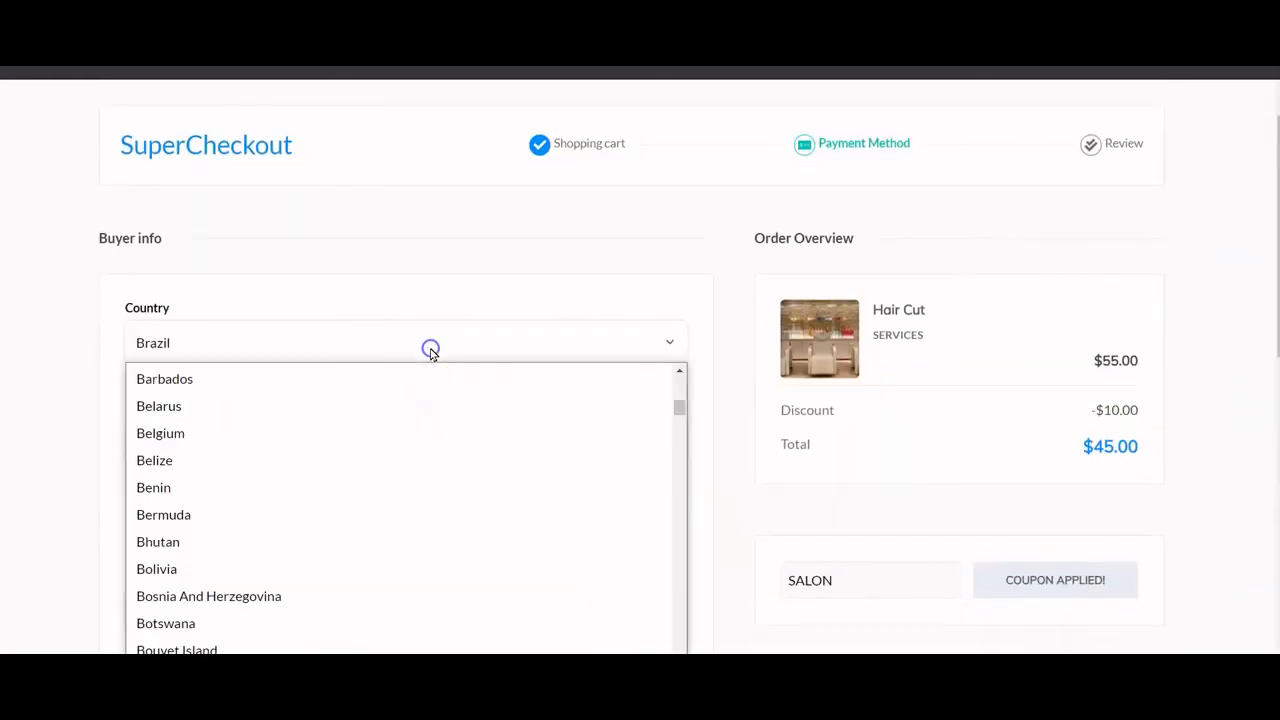
pyautogui.click(429, 348)
pyautogui.scroll(-3, 300, 430)
pyautogui.click(214, 323)
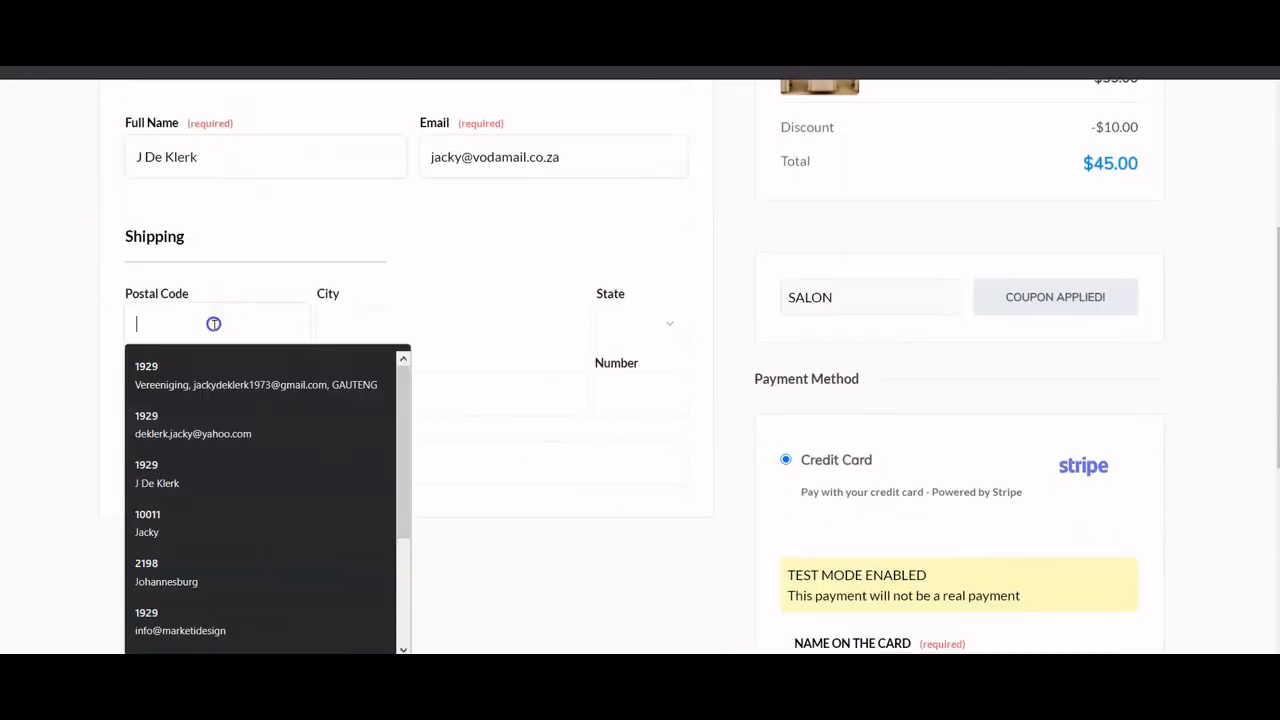
pyautogui.click(206, 360)
pyautogui.scroll(-5, 359, 360)
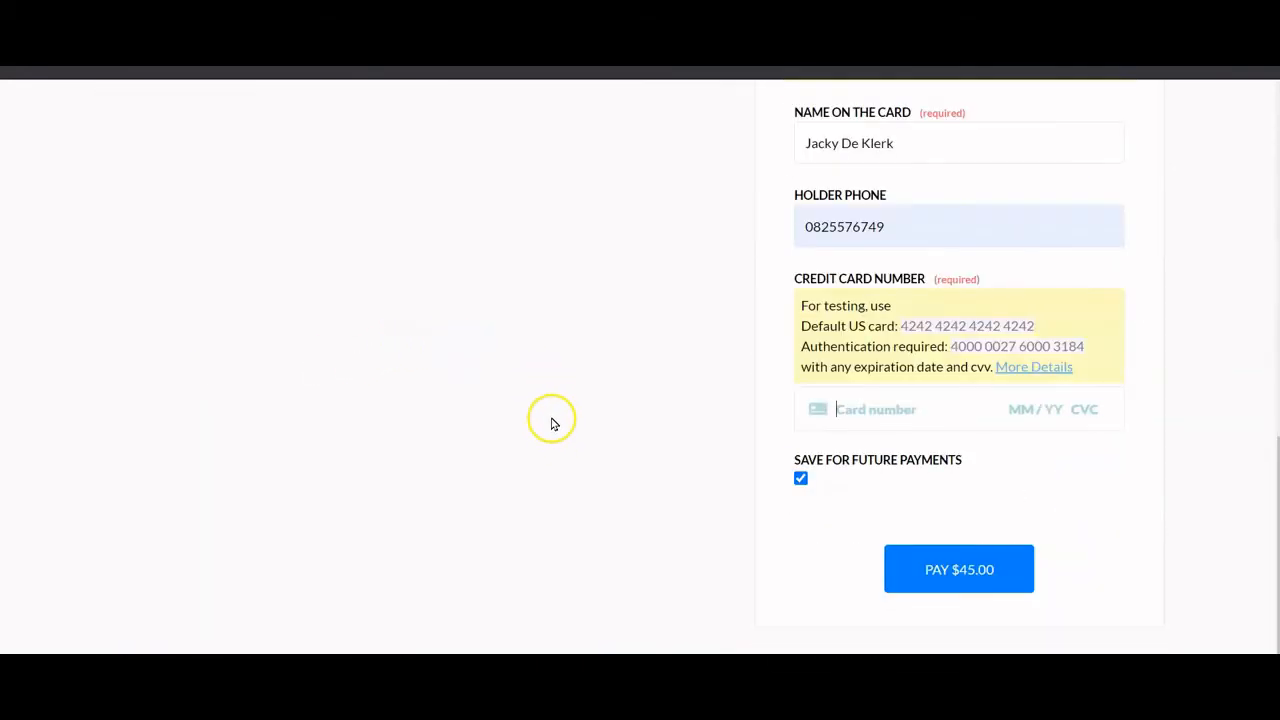
pyautogui.scroll(3, 555, 428)
pyautogui.scroll(3, 555, 428)
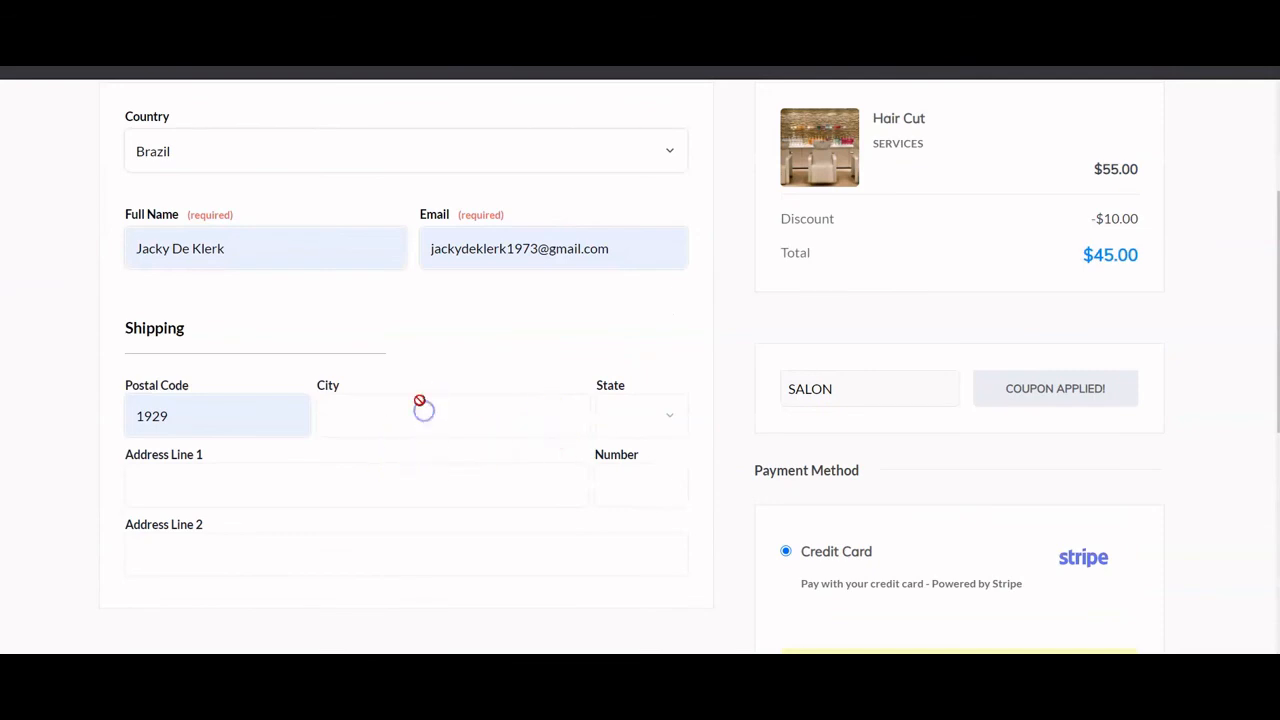
pyautogui.scroll(1, 380, 278)
# - Change the buyer's country to Belgium and fill the address from the saved New York entry
pyautogui.click(380, 278)
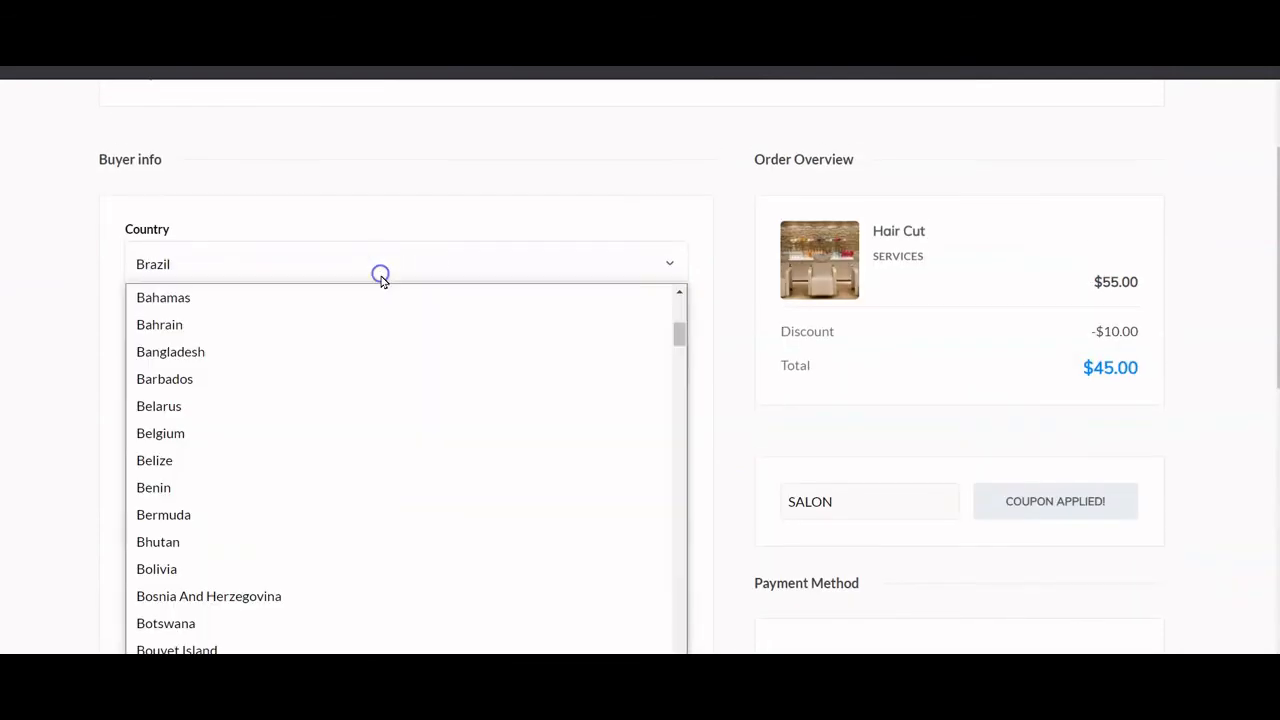
pyautogui.click(343, 429)
pyautogui.scroll(-2, 370, 412)
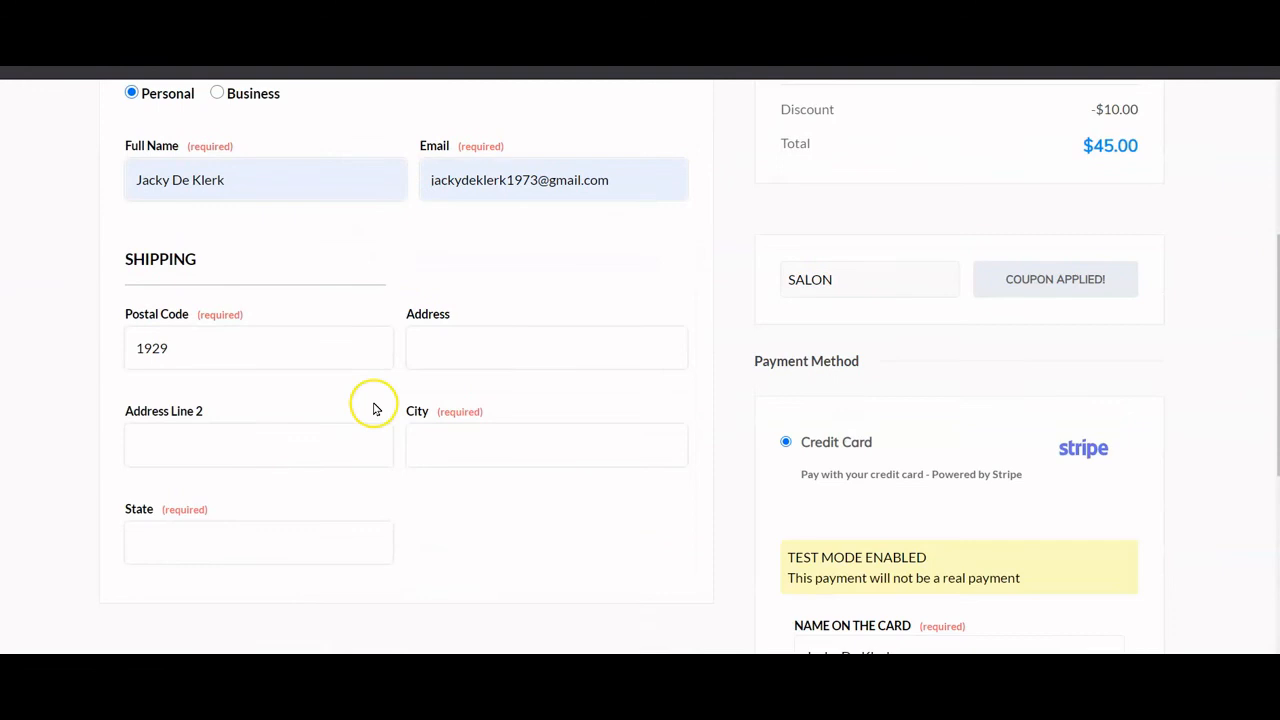
pyautogui.click(311, 443)
pyautogui.click(297, 306)
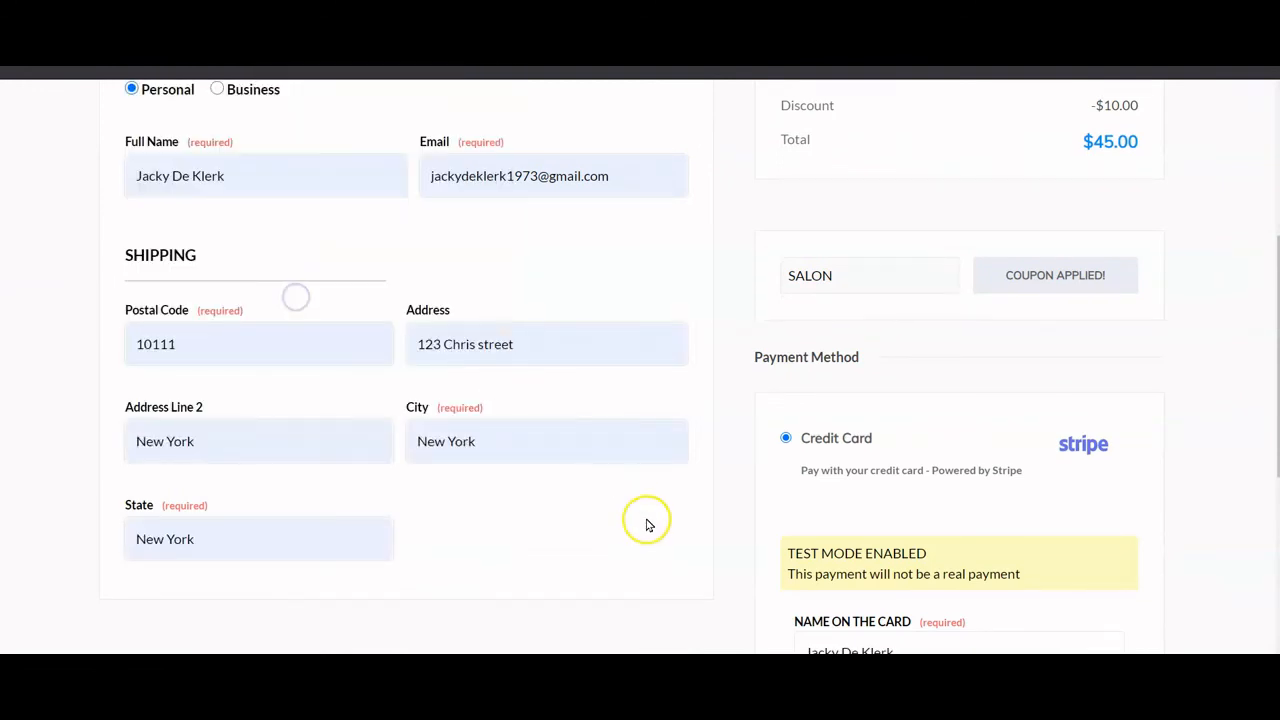
pyautogui.scroll(-3, 649, 523)
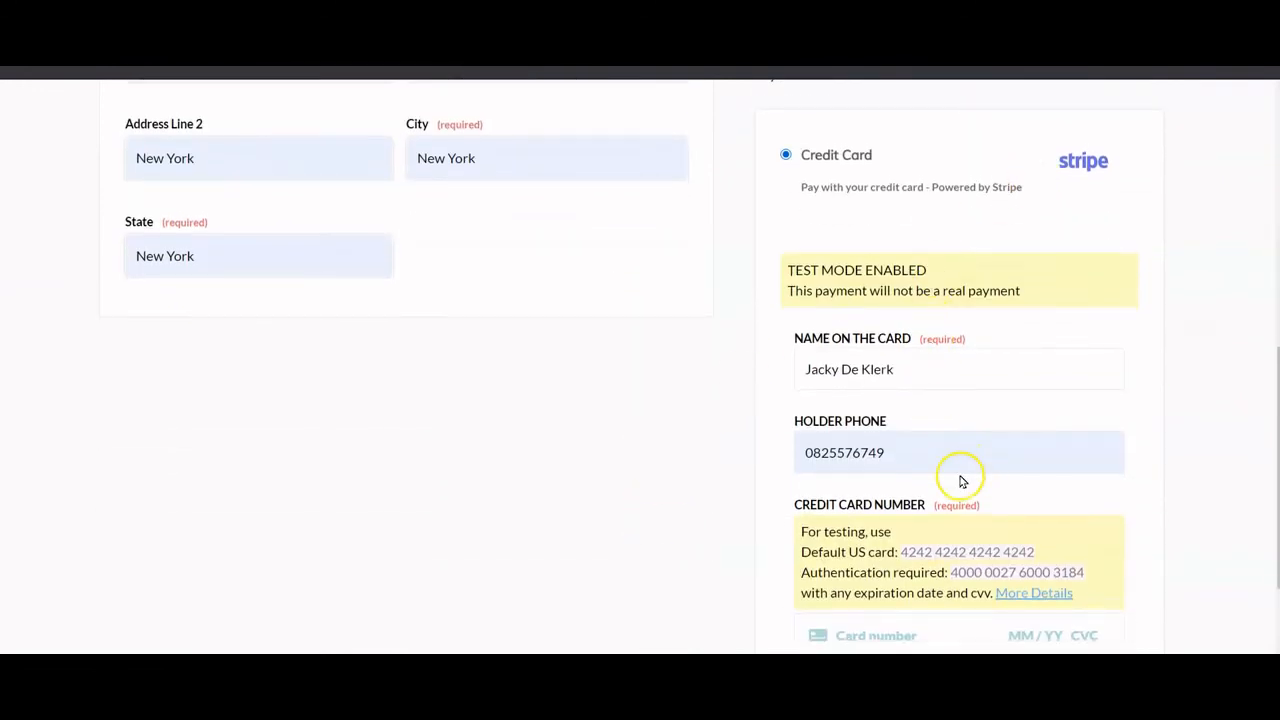
pyautogui.scroll(-2, 960, 480)
# - Enter the test card details, untick saving the card, and pay $45.00
pyautogui.click(857, 466)
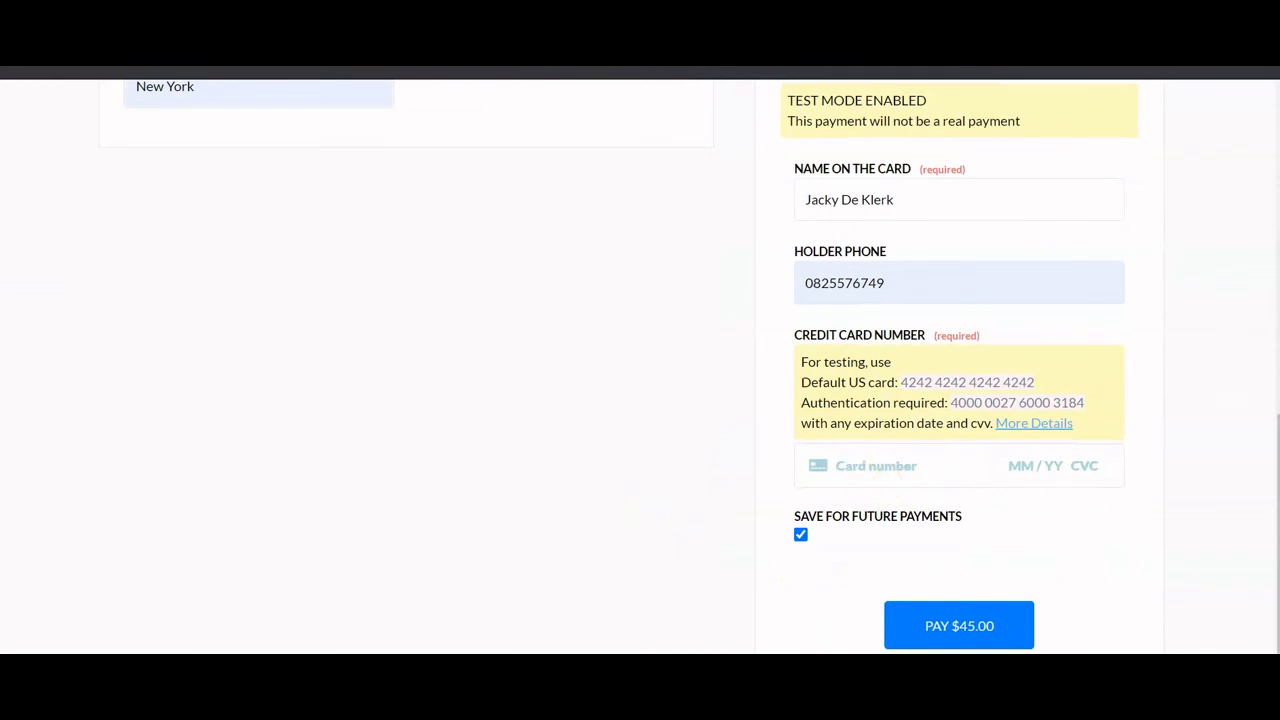
pyautogui.write('4')
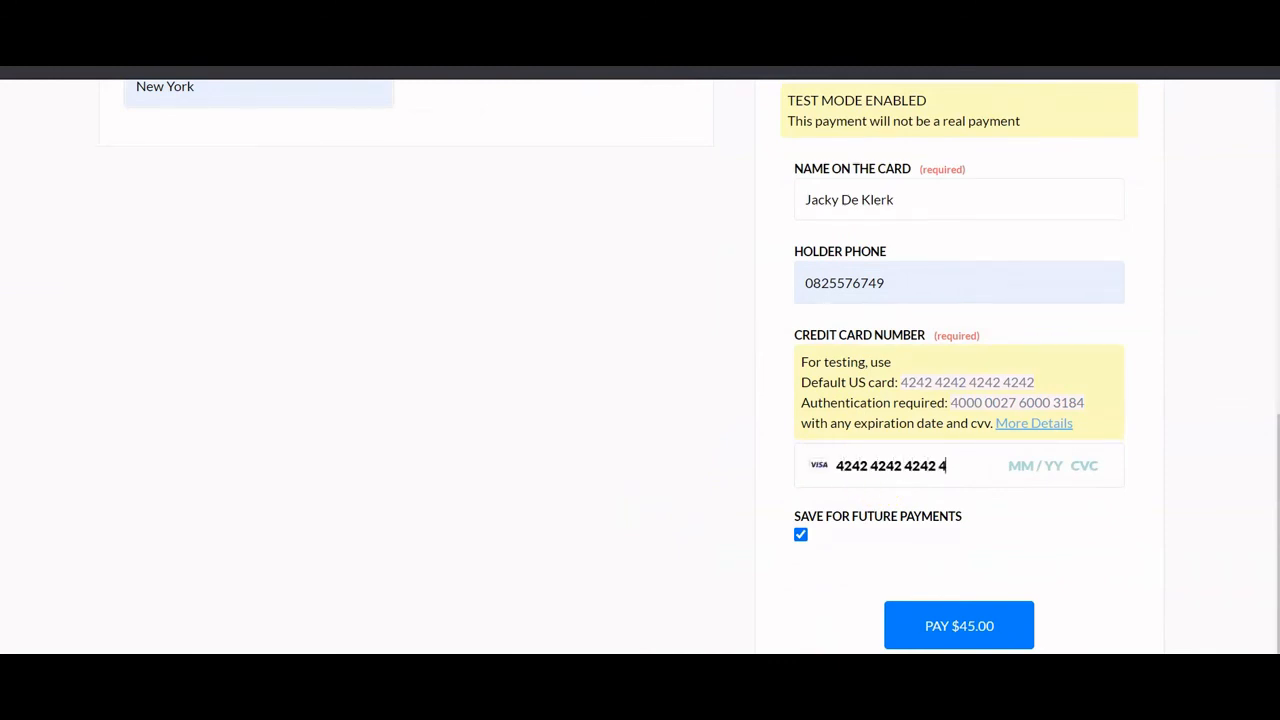
pyautogui.write('2424242424242')
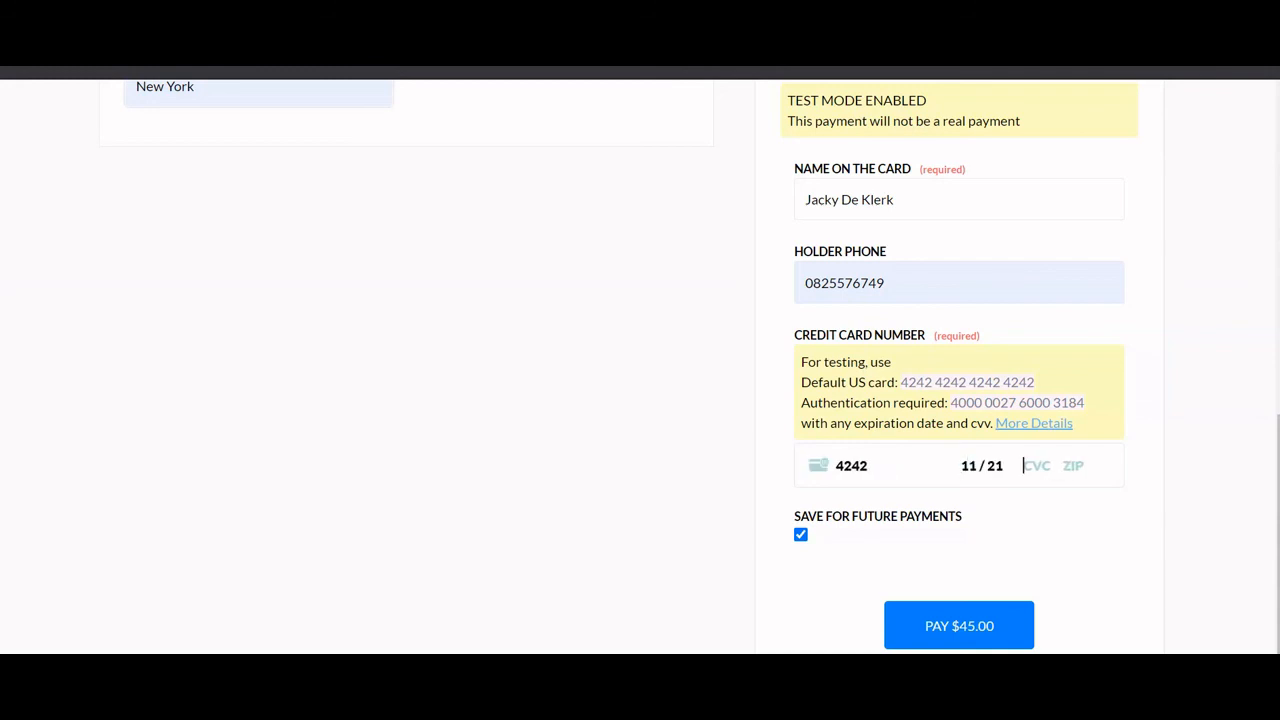
pyautogui.write('10111')
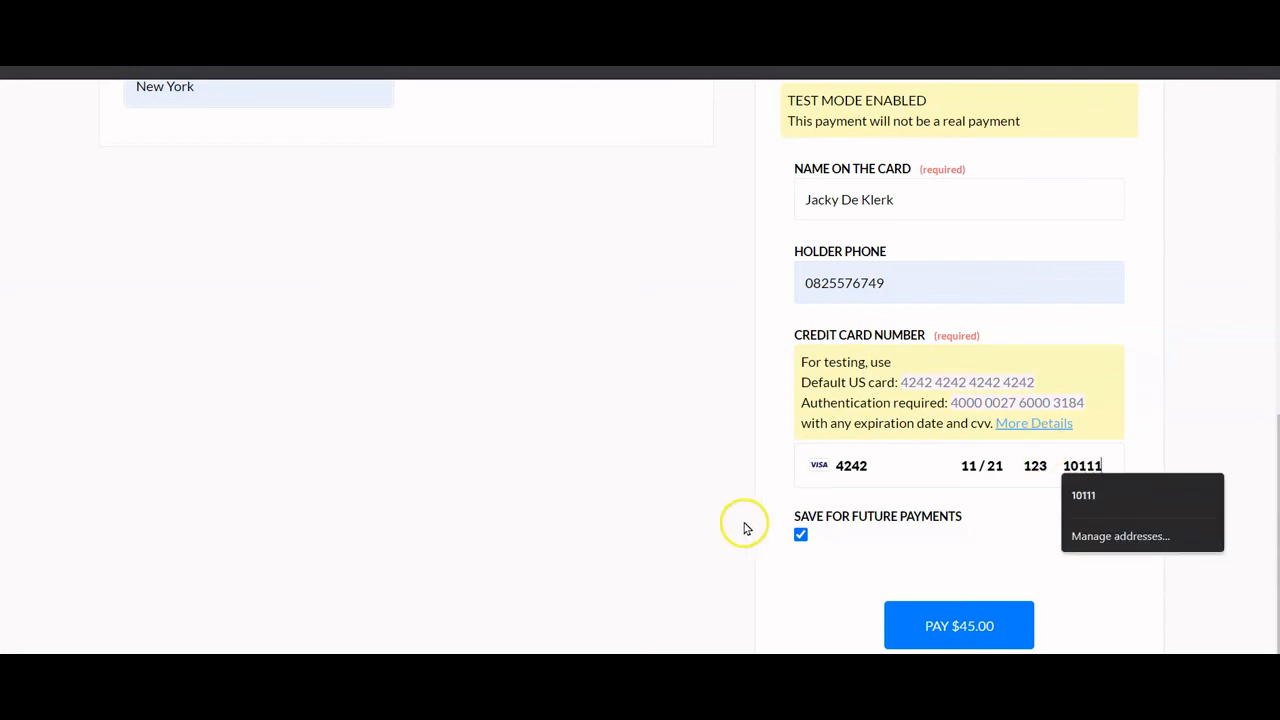
pyautogui.click(800, 535)
pyautogui.click(932, 620)
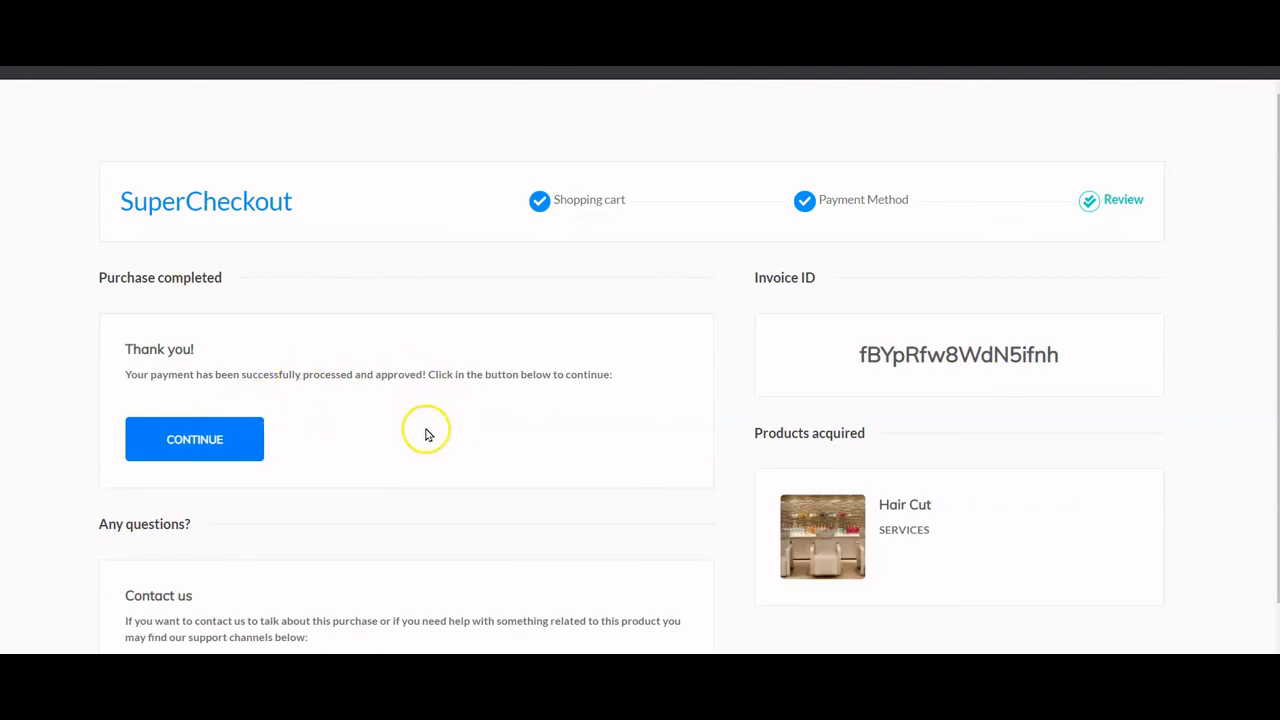
# - Continue past the purchase-completed thank-you page
pyautogui.click(191, 438)
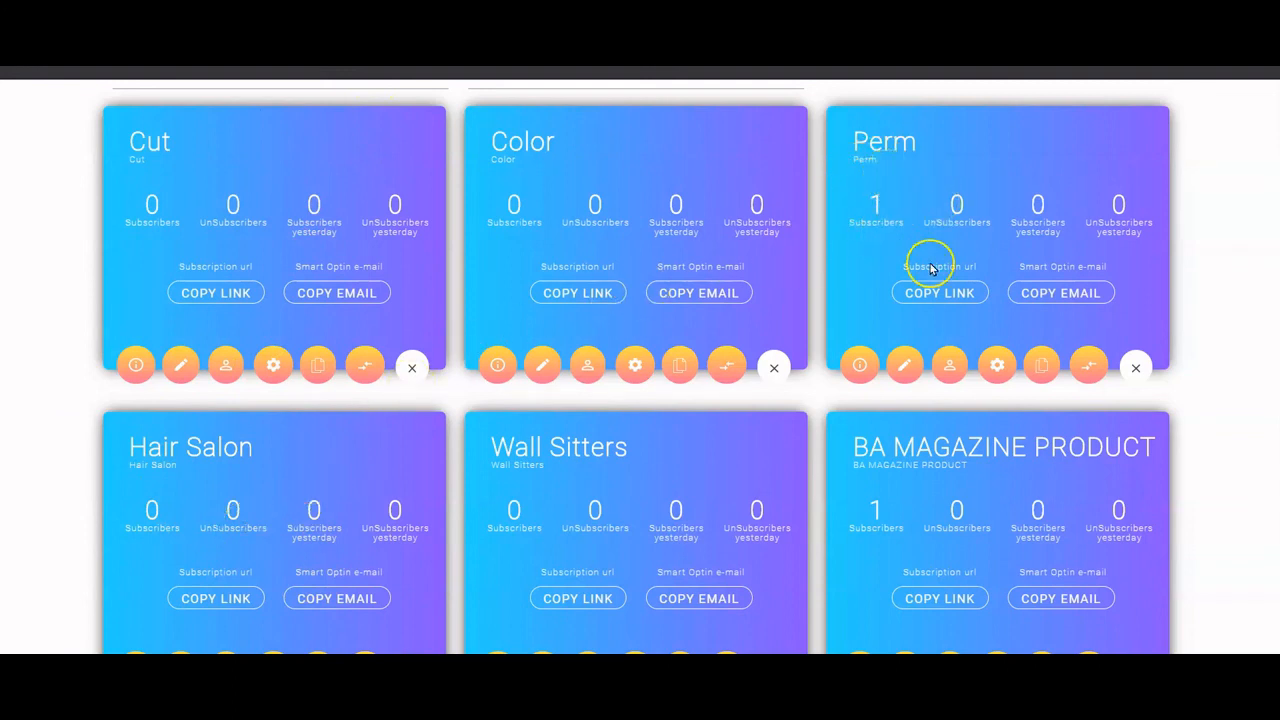
# - Show the Perm list's subscribers and check the test lead's PERM, SUBSCRIBED and SURVEY tags
pyautogui.click(950, 370)
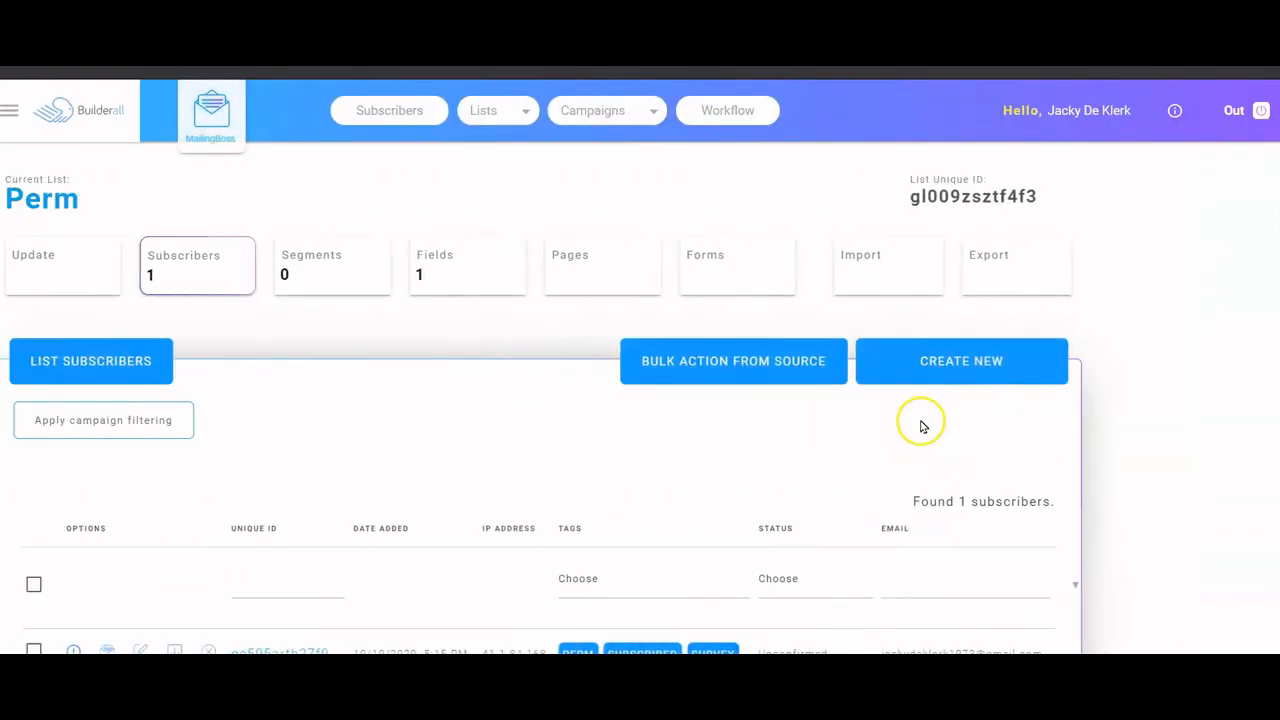
pyautogui.scroll(-2, 920, 425)
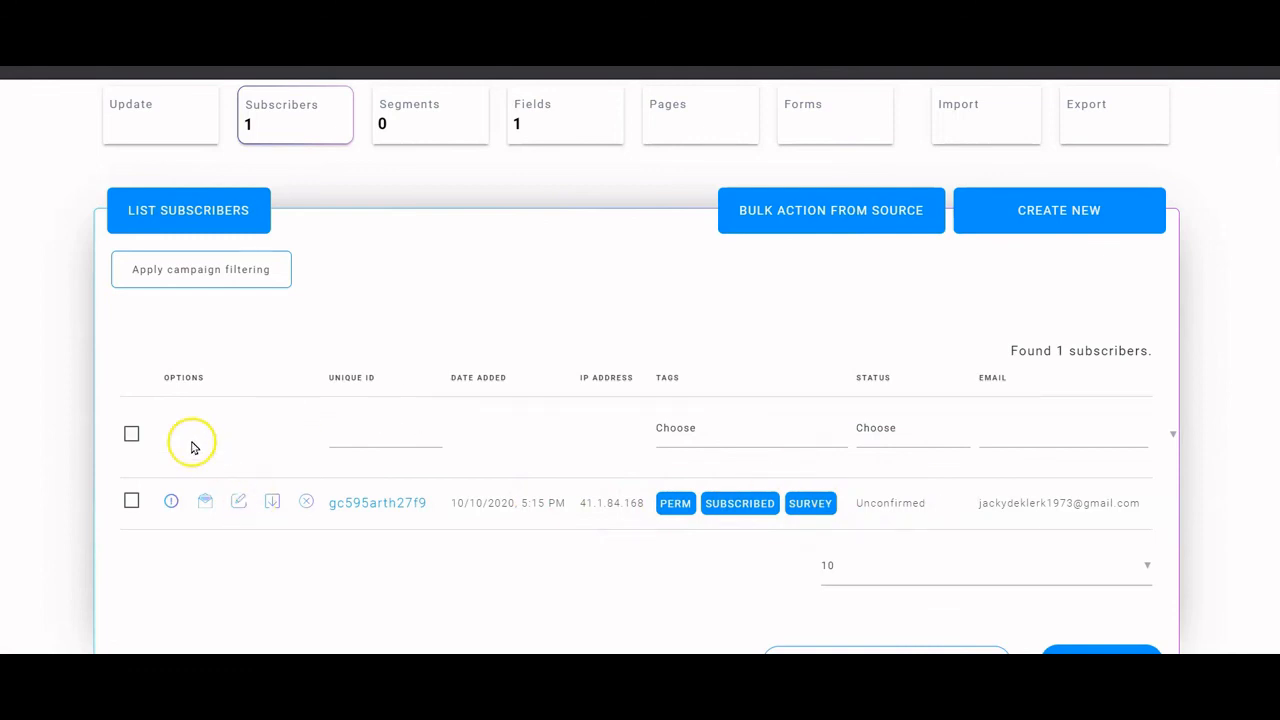
pyautogui.scroll(2, 851, 444)
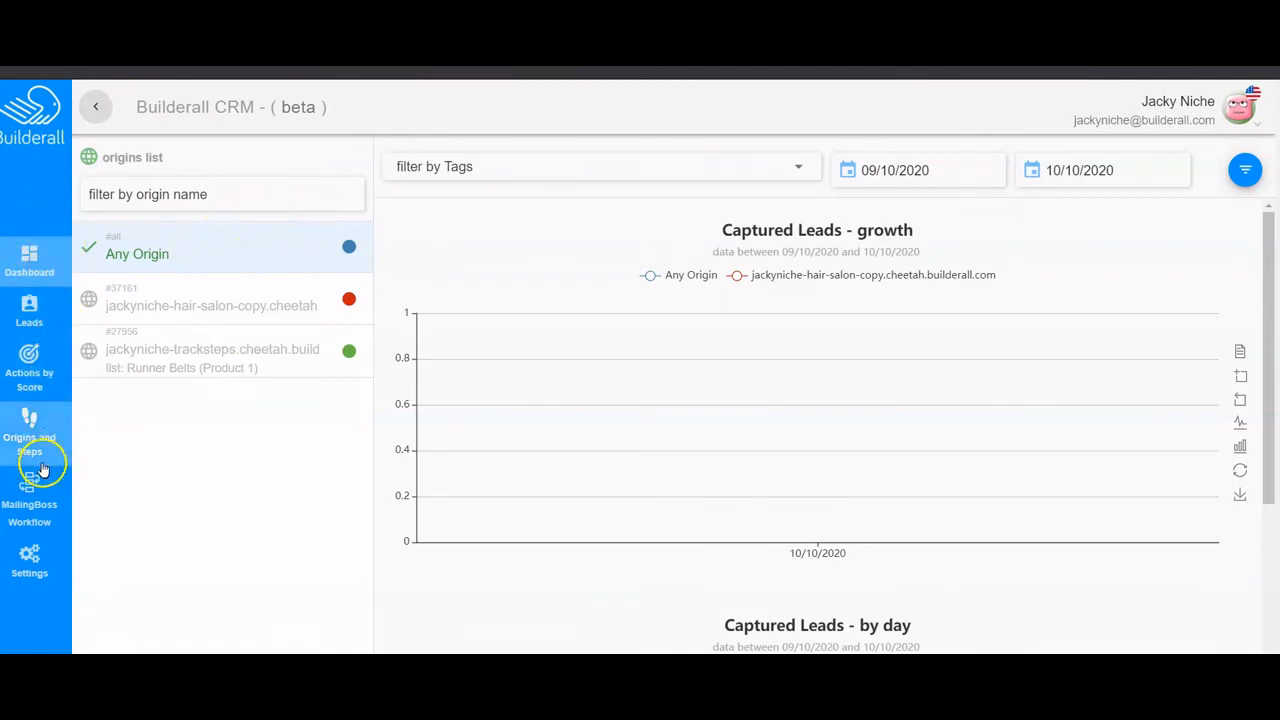
# - Open the Leads list to see the test lead scoring 17 with its funnel tags
pyautogui.click(28, 313)
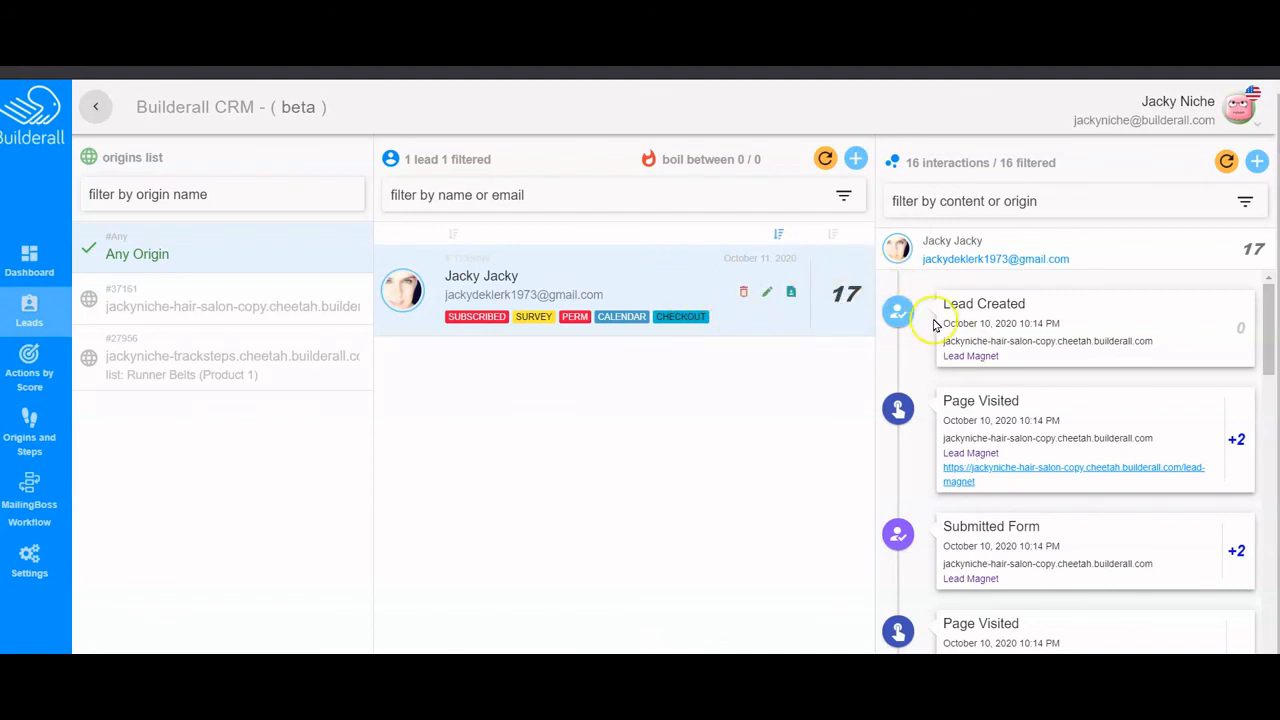
pyautogui.scroll(-1, 1003, 335)
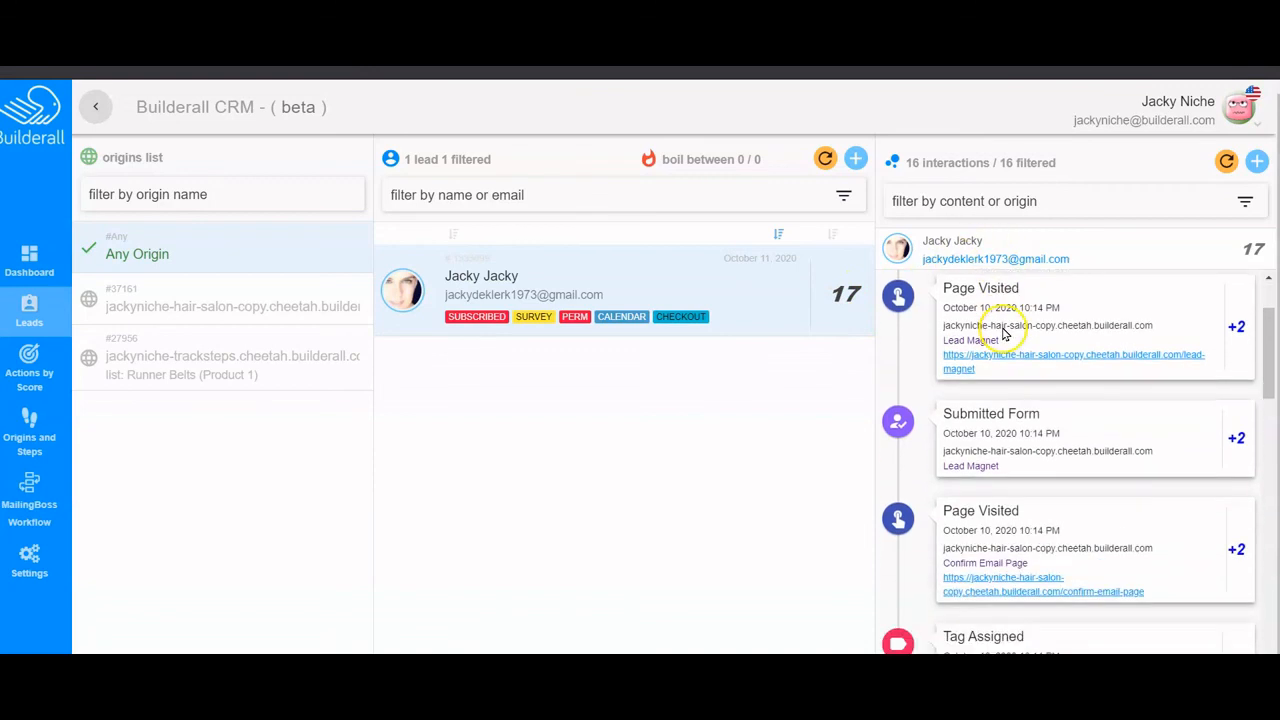
pyautogui.scroll(1, 1000, 325)
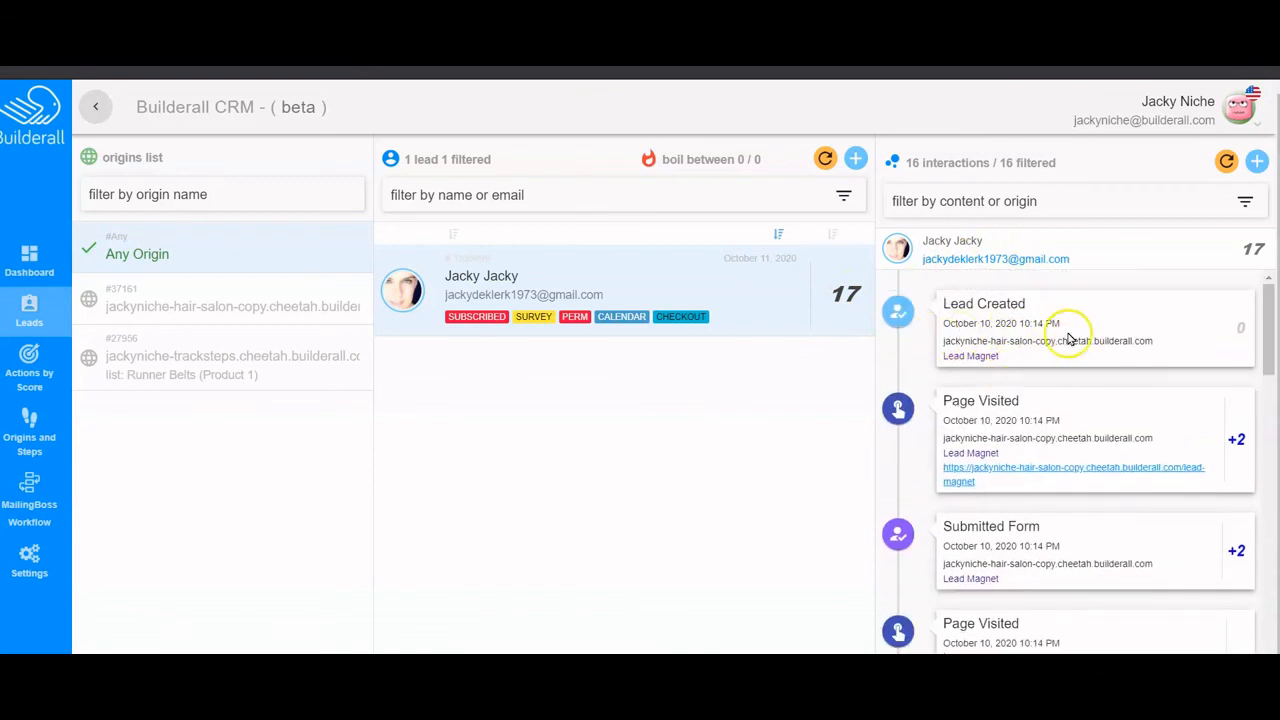
# - Scroll down through the lead's 16 interactions timeline and back up toward the top
pyautogui.scroll(-2, 1040, 420)
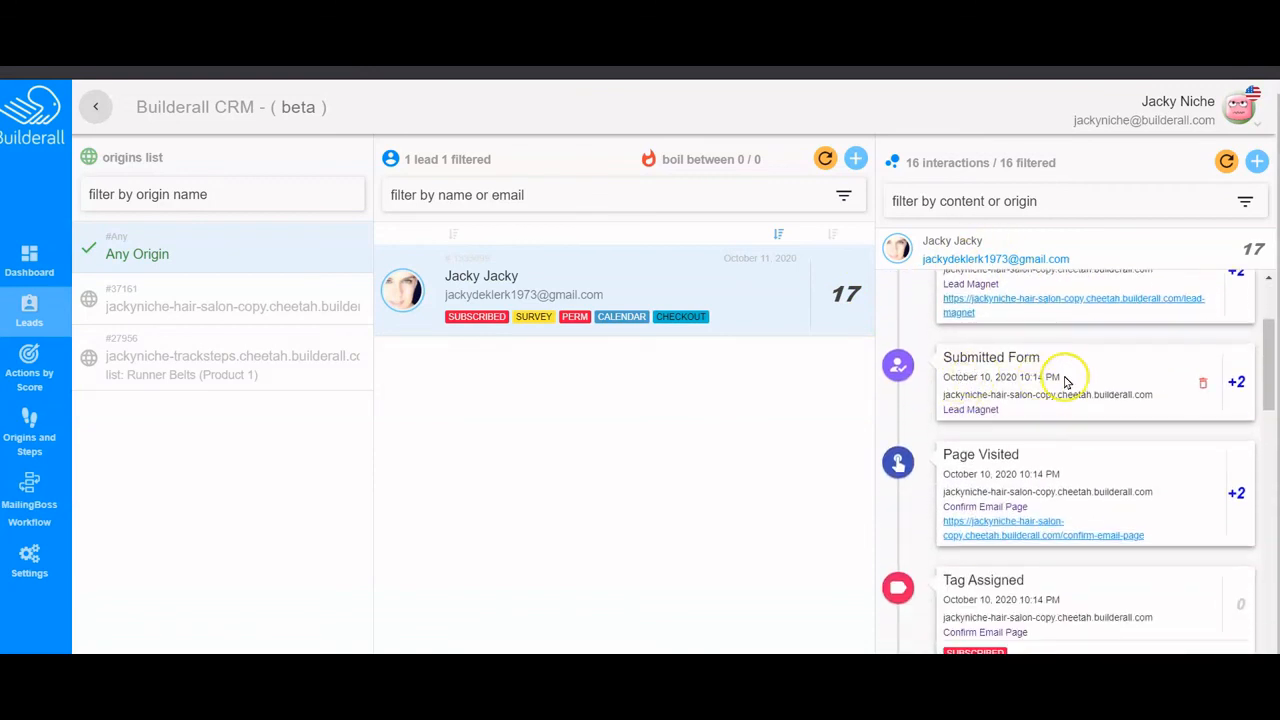
pyautogui.scroll(-1, 1063, 380)
pyautogui.scroll(-1, 1050, 376)
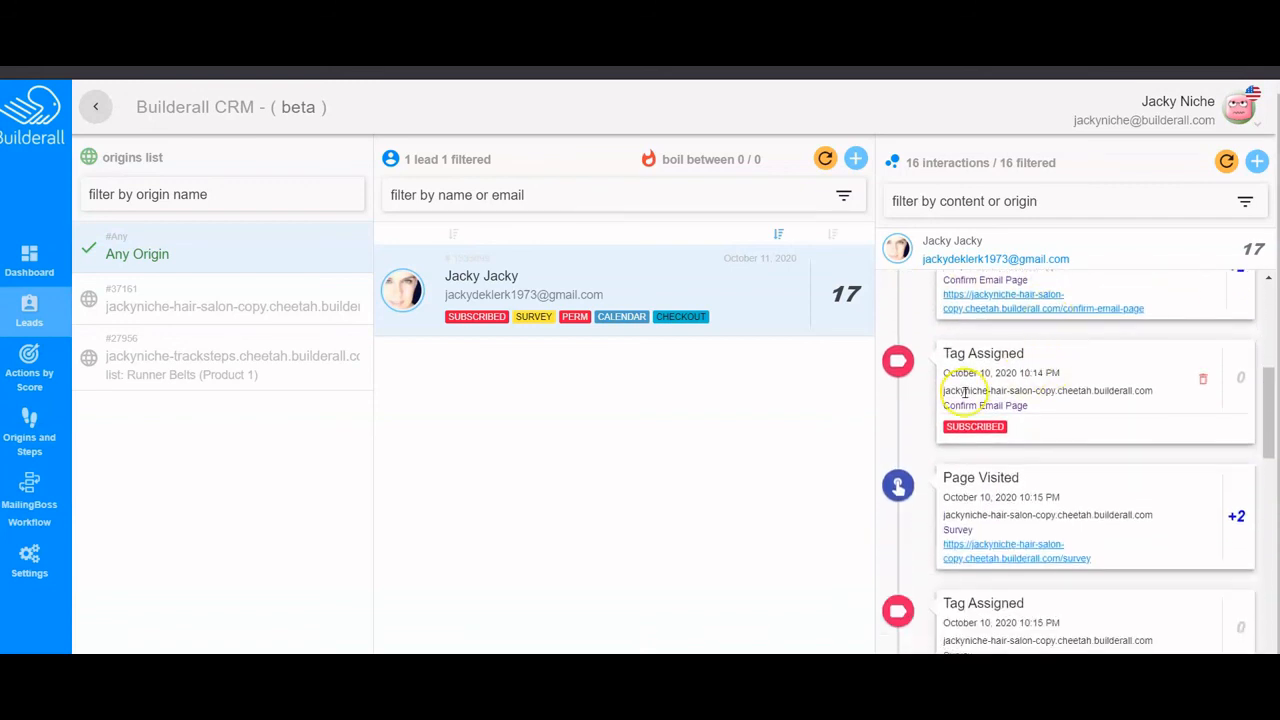
pyautogui.scroll(-2, 1060, 380)
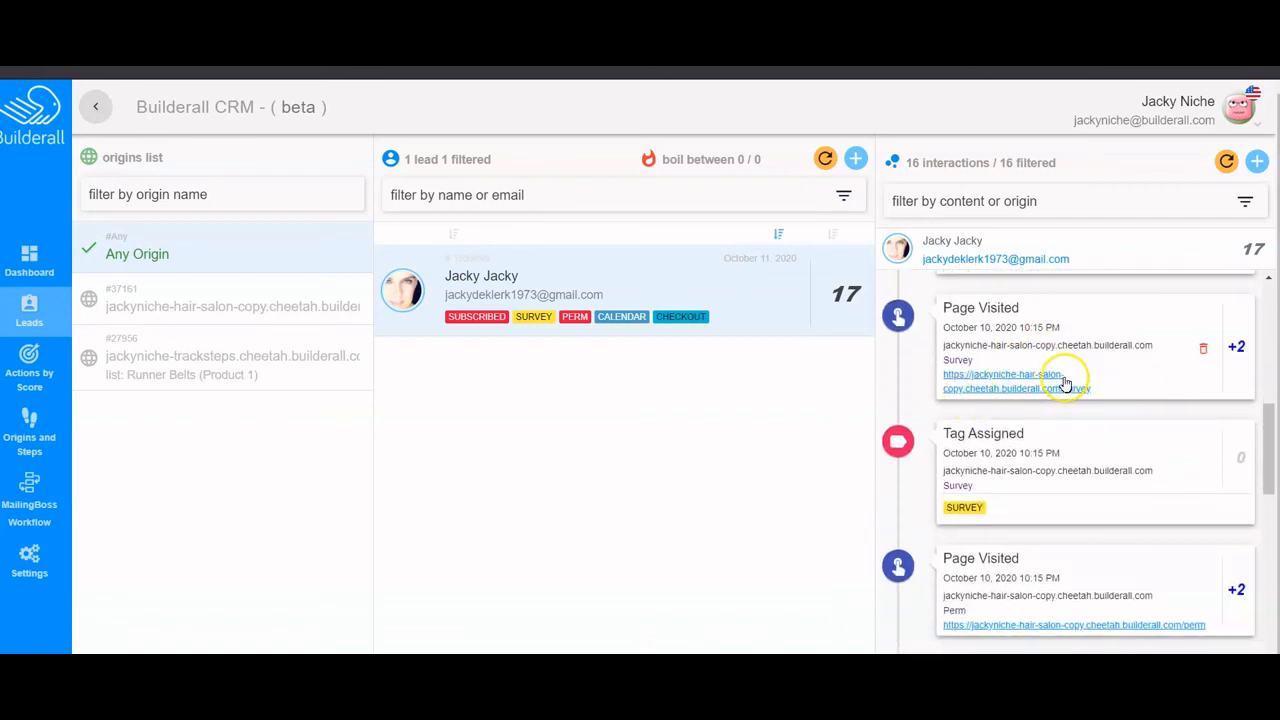
pyautogui.scroll(-1, 1060, 380)
pyautogui.scroll(-2, 1044, 363)
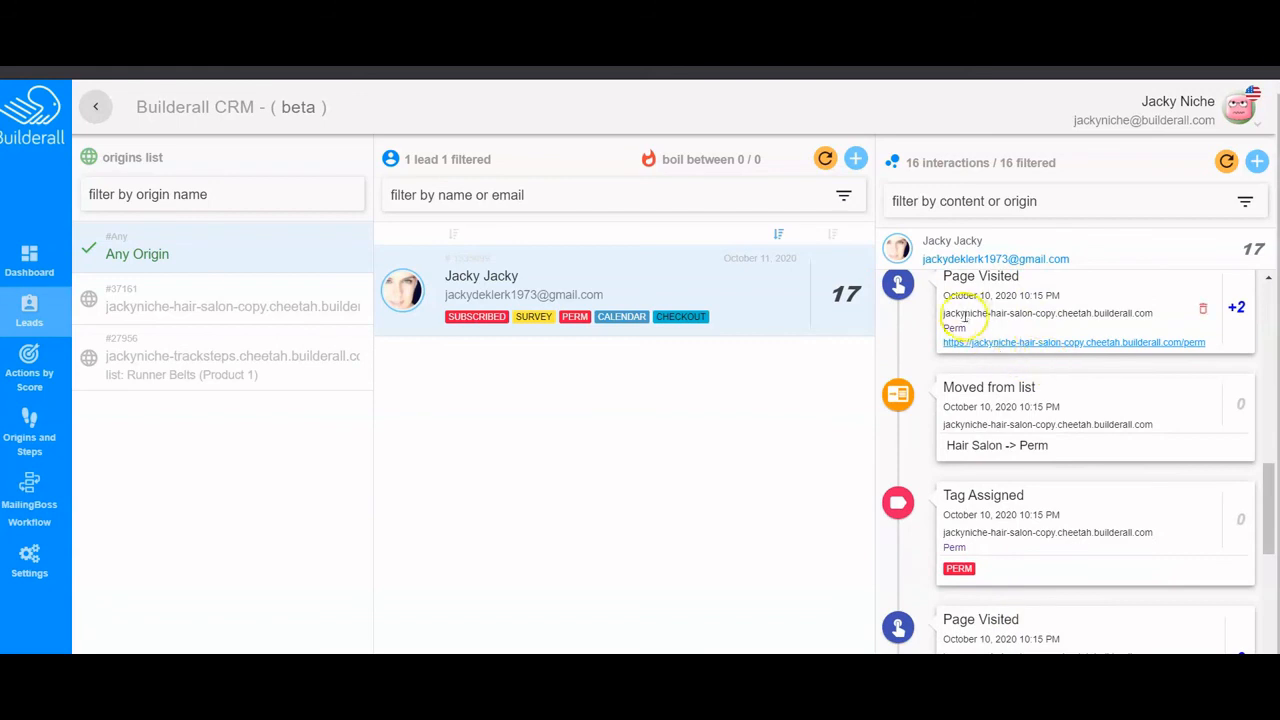
pyautogui.scroll(-1, 1060, 316)
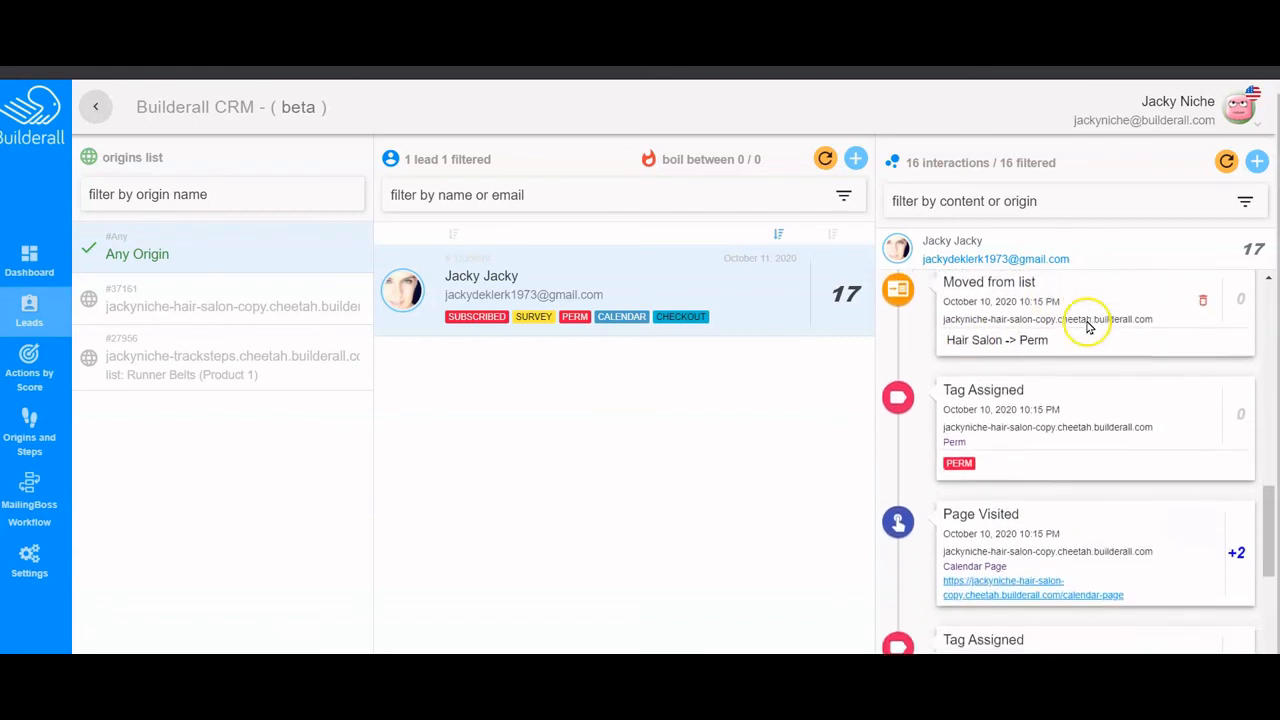
pyautogui.scroll(-3, 1040, 400)
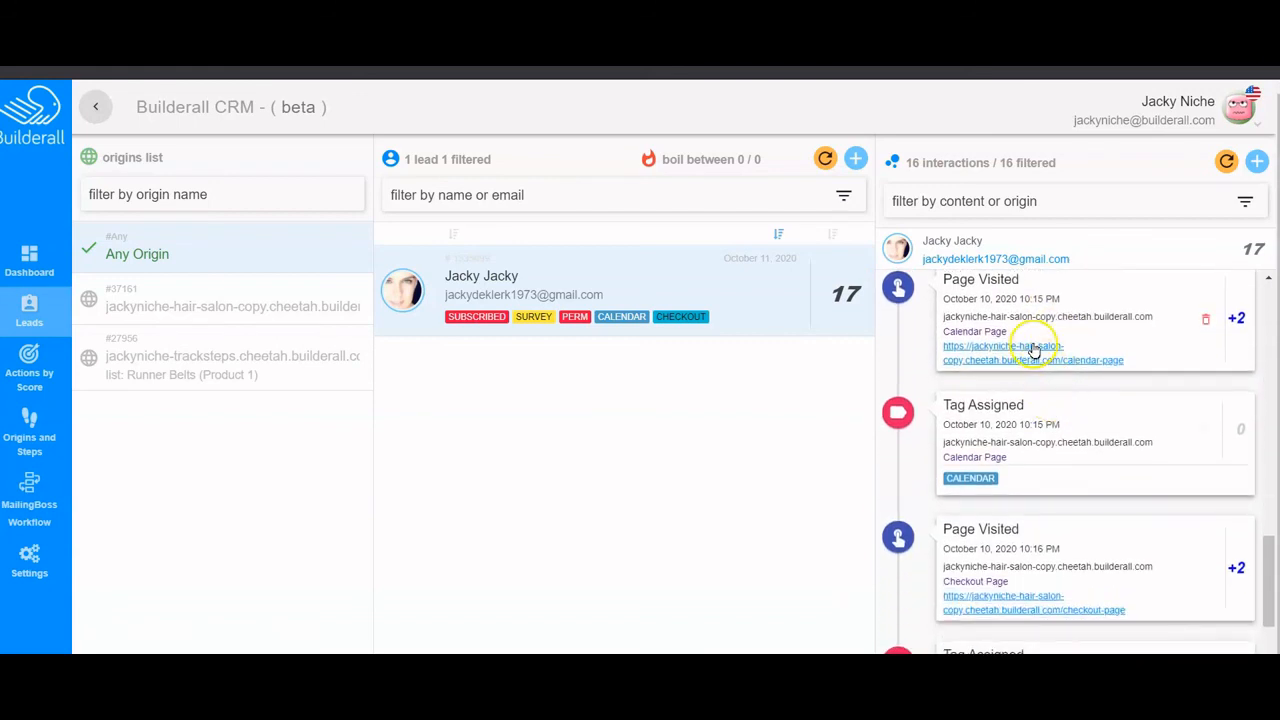
pyautogui.scroll(-2, 1035, 347)
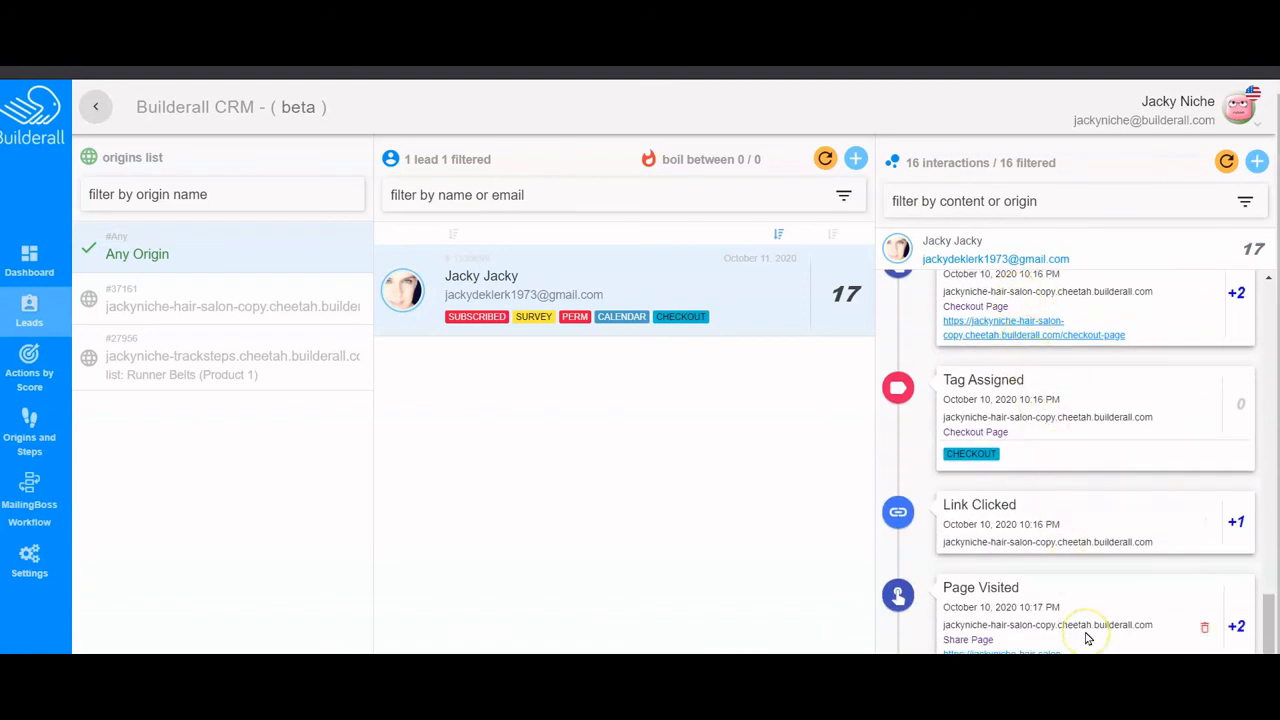
pyautogui.scroll(6, 1085, 627)
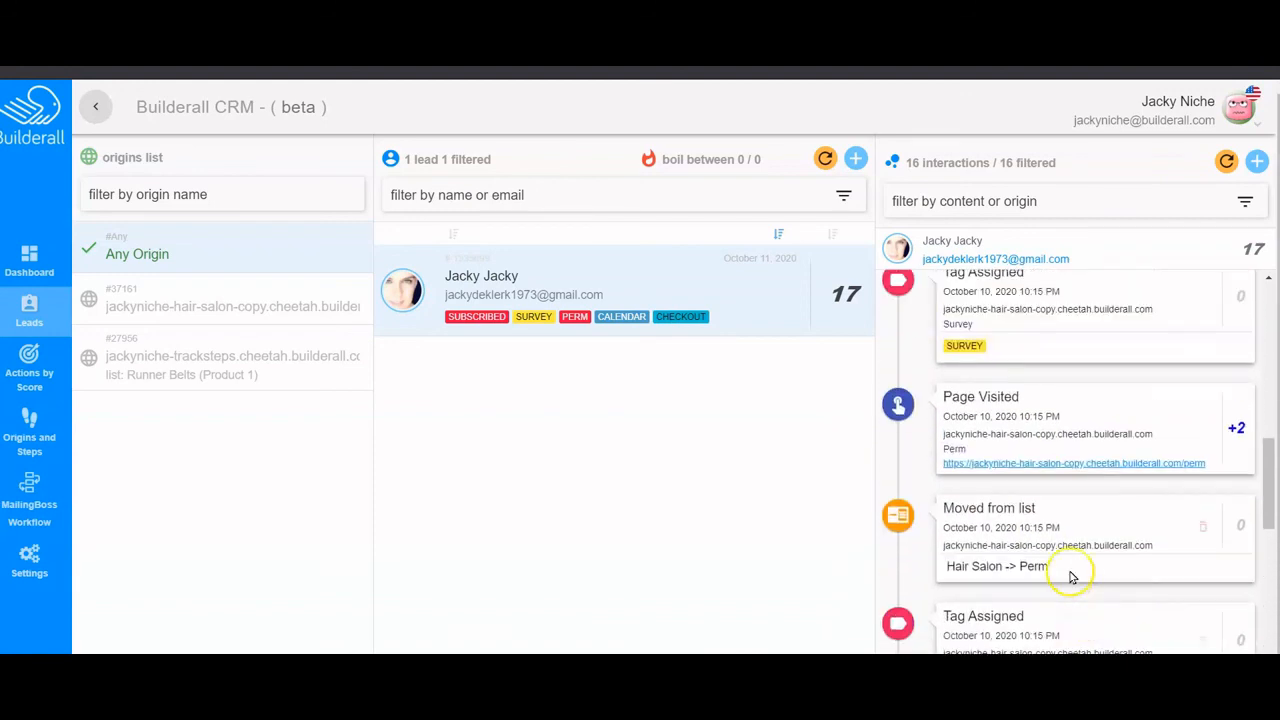
pyautogui.scroll(4, 1070, 566)
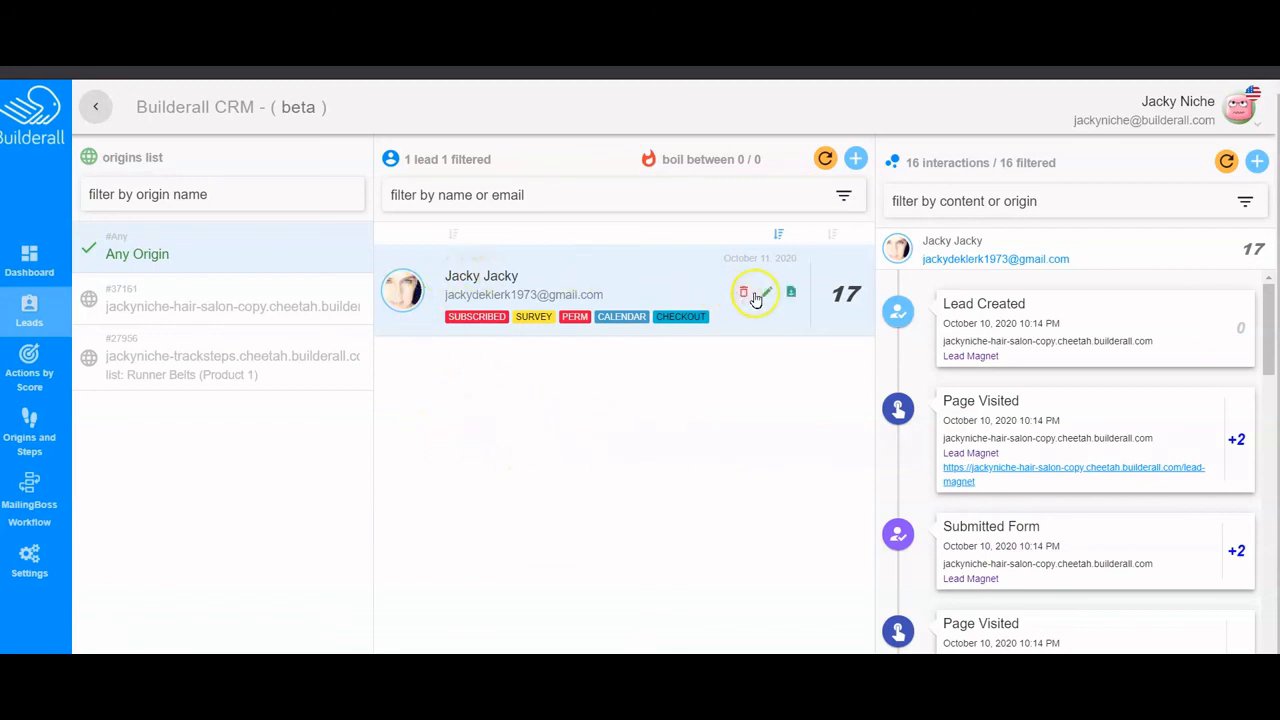
# - Check the test lead's details and Additional Data address fields, then close the editor without saving
pyautogui.click(767, 292)
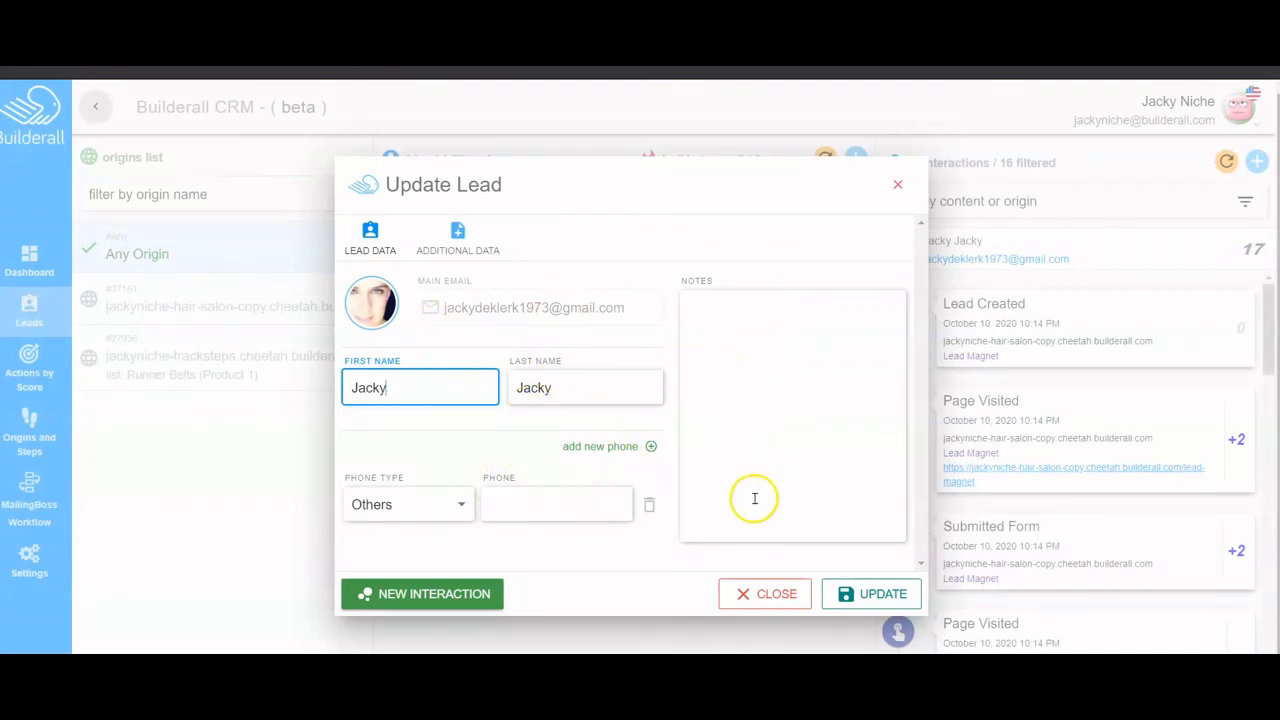
pyautogui.click(445, 230)
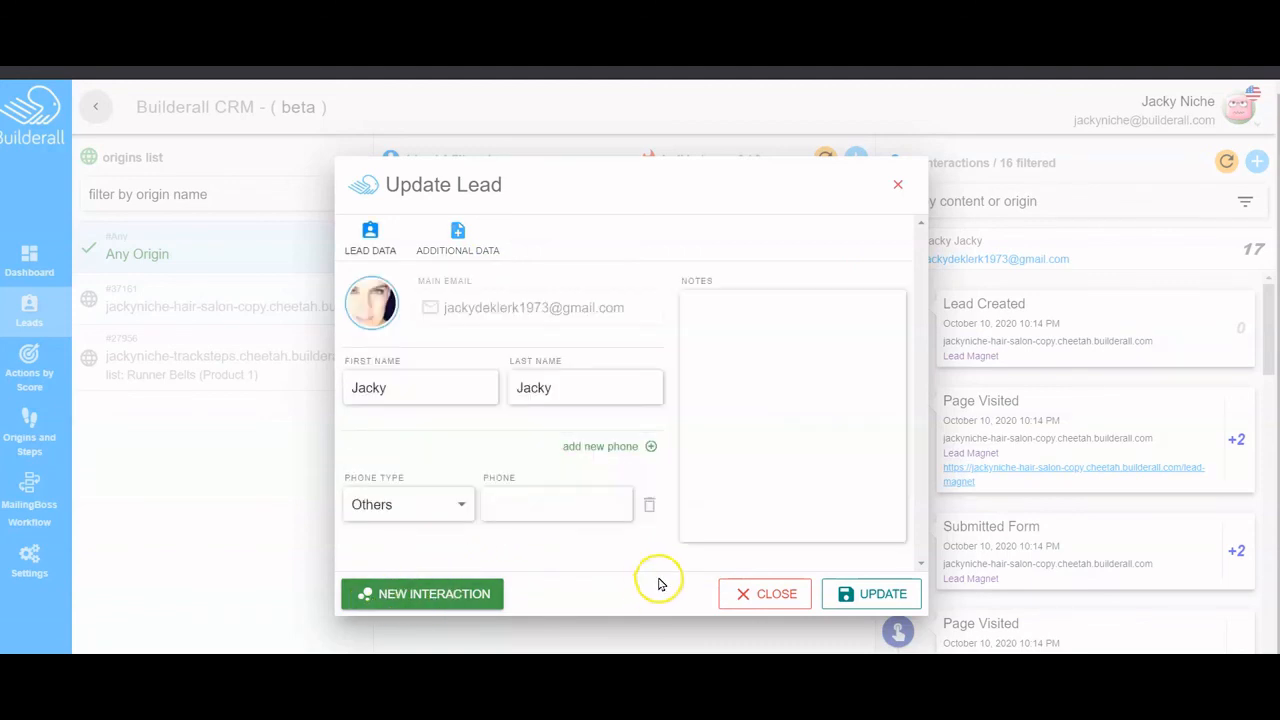
pyautogui.click(766, 594)
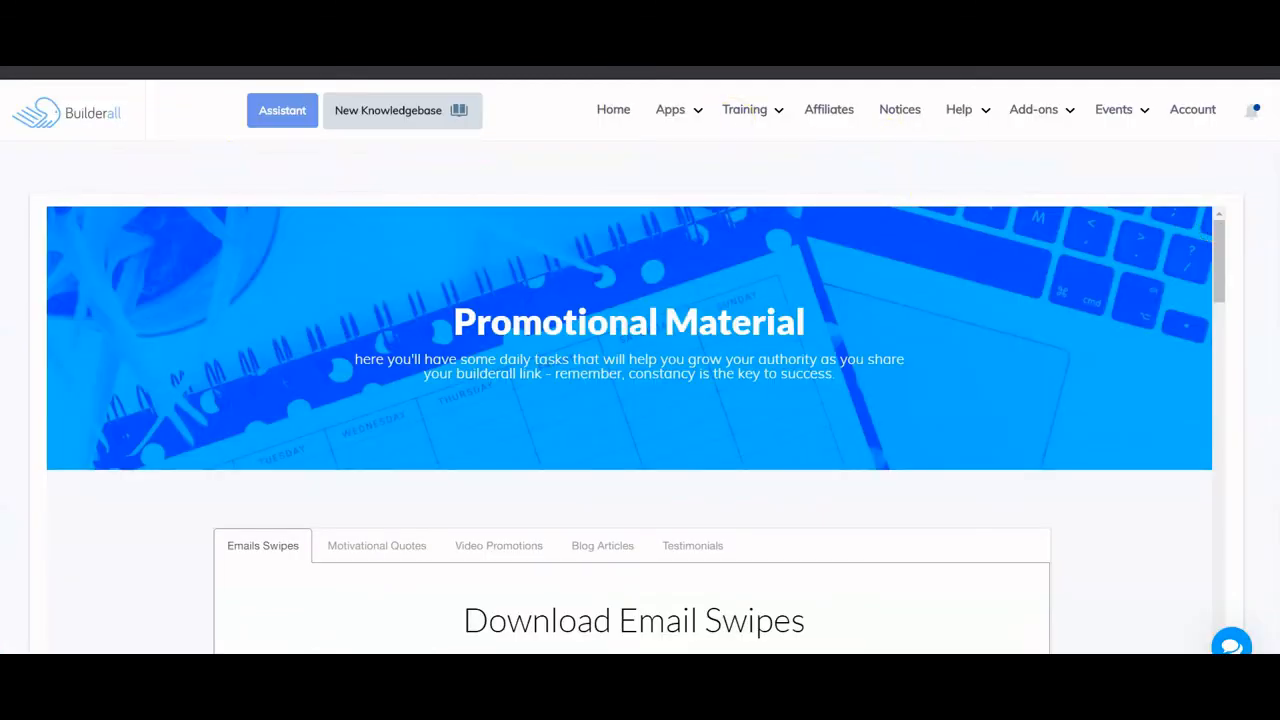
# - Check the notifications for the test lead's new Hair Salon/Perm calendar subscription, then dismiss them
pyautogui.click(1257, 117)
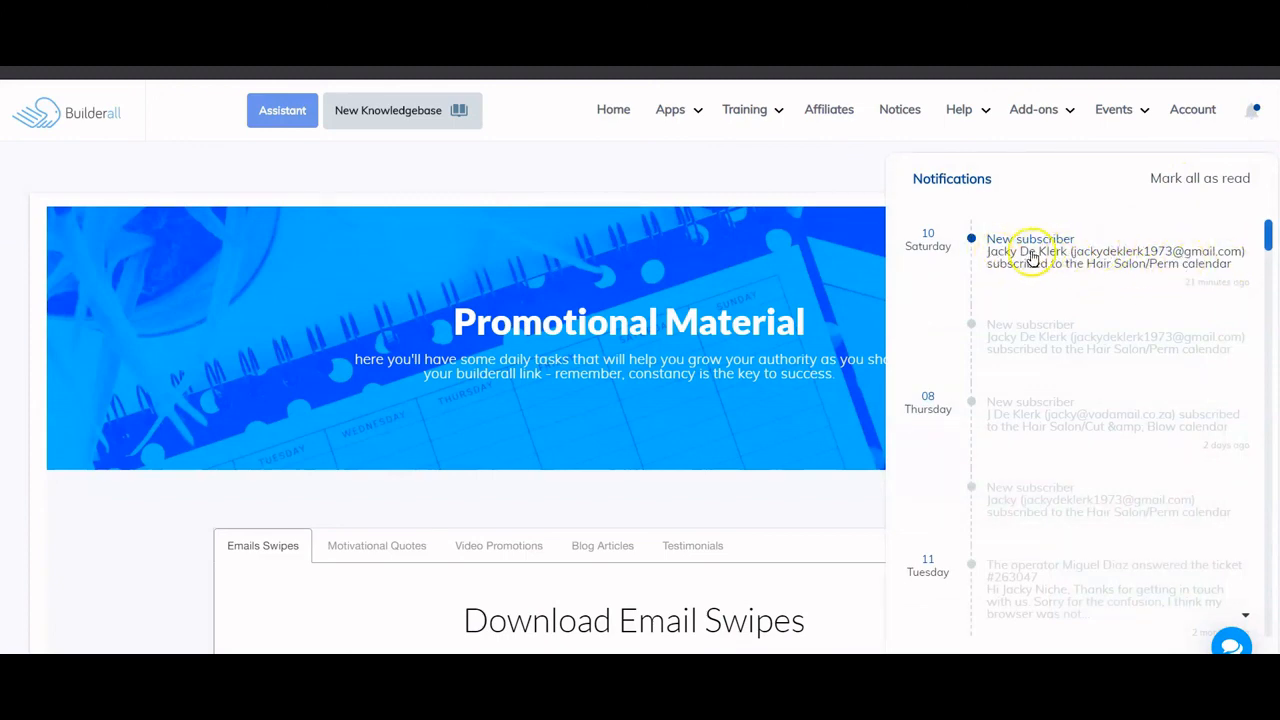
pyautogui.click(725, 188)
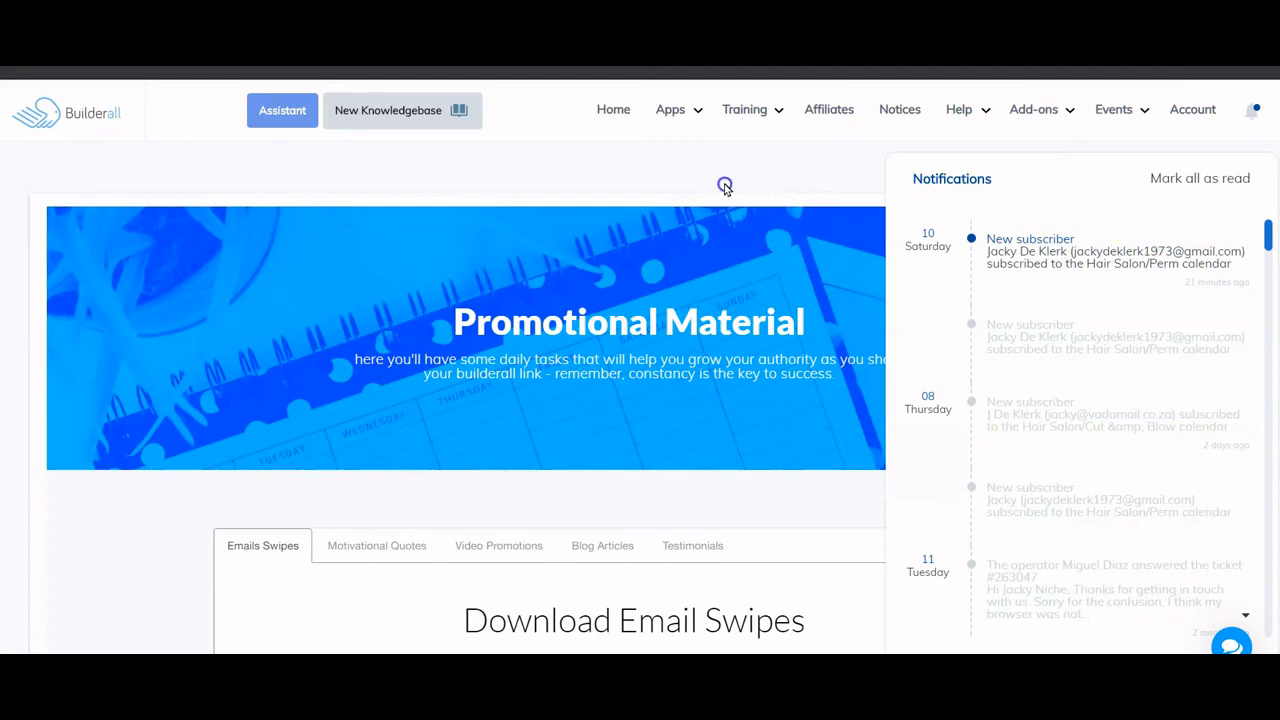